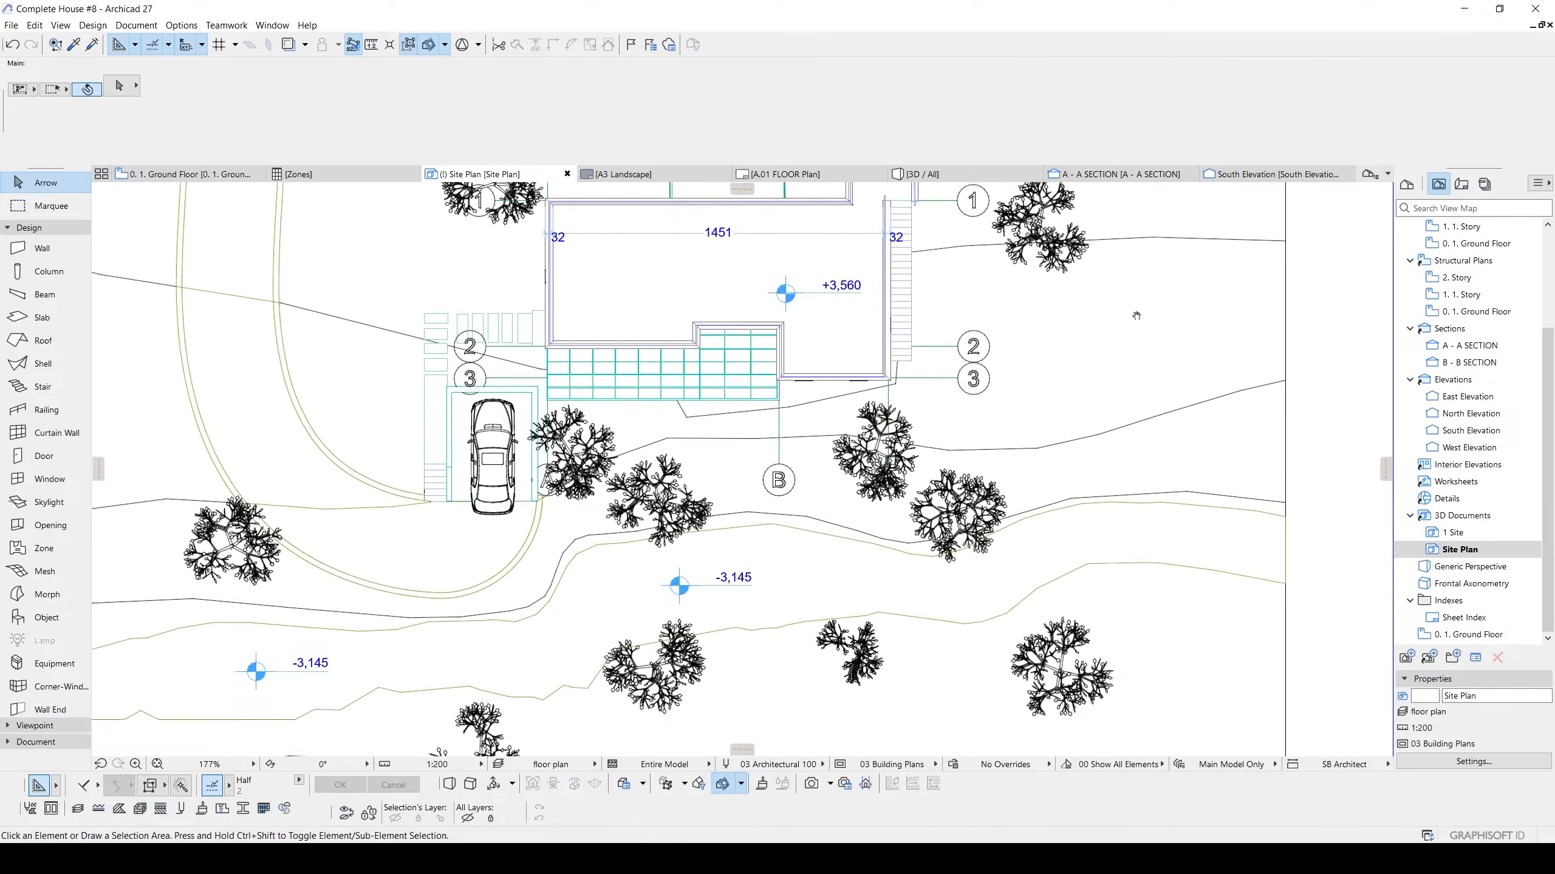
{"action": "middle_click_drag", "start_coordinate": [1101, 386], "coordinate": [1105, 554]}
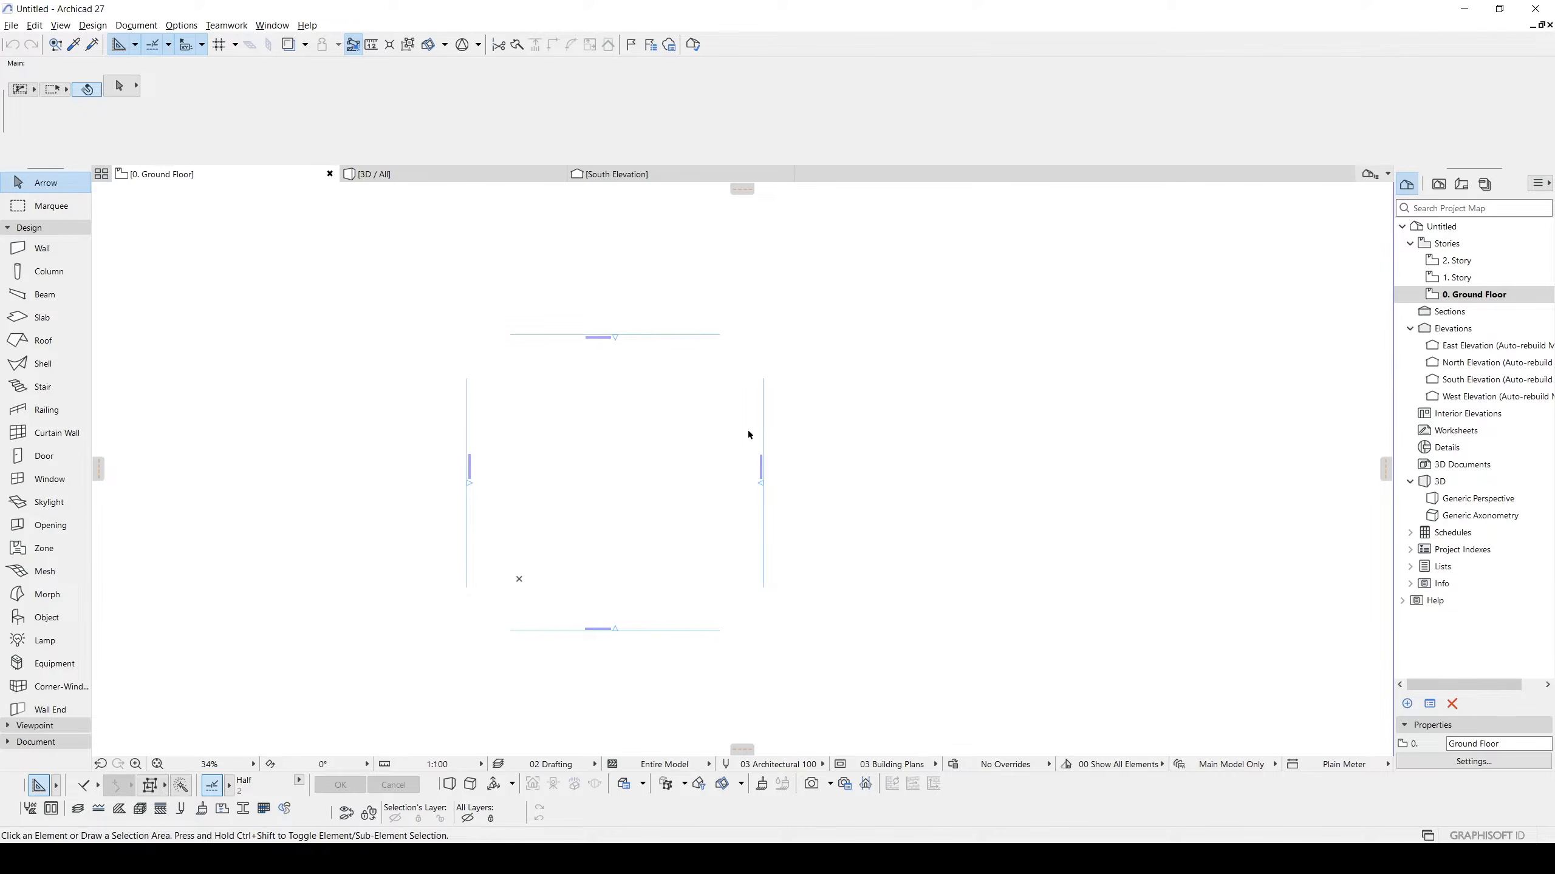
{"action": "middle_click_drag", "start_coordinate": [748, 431], "coordinate": [769, 417]}
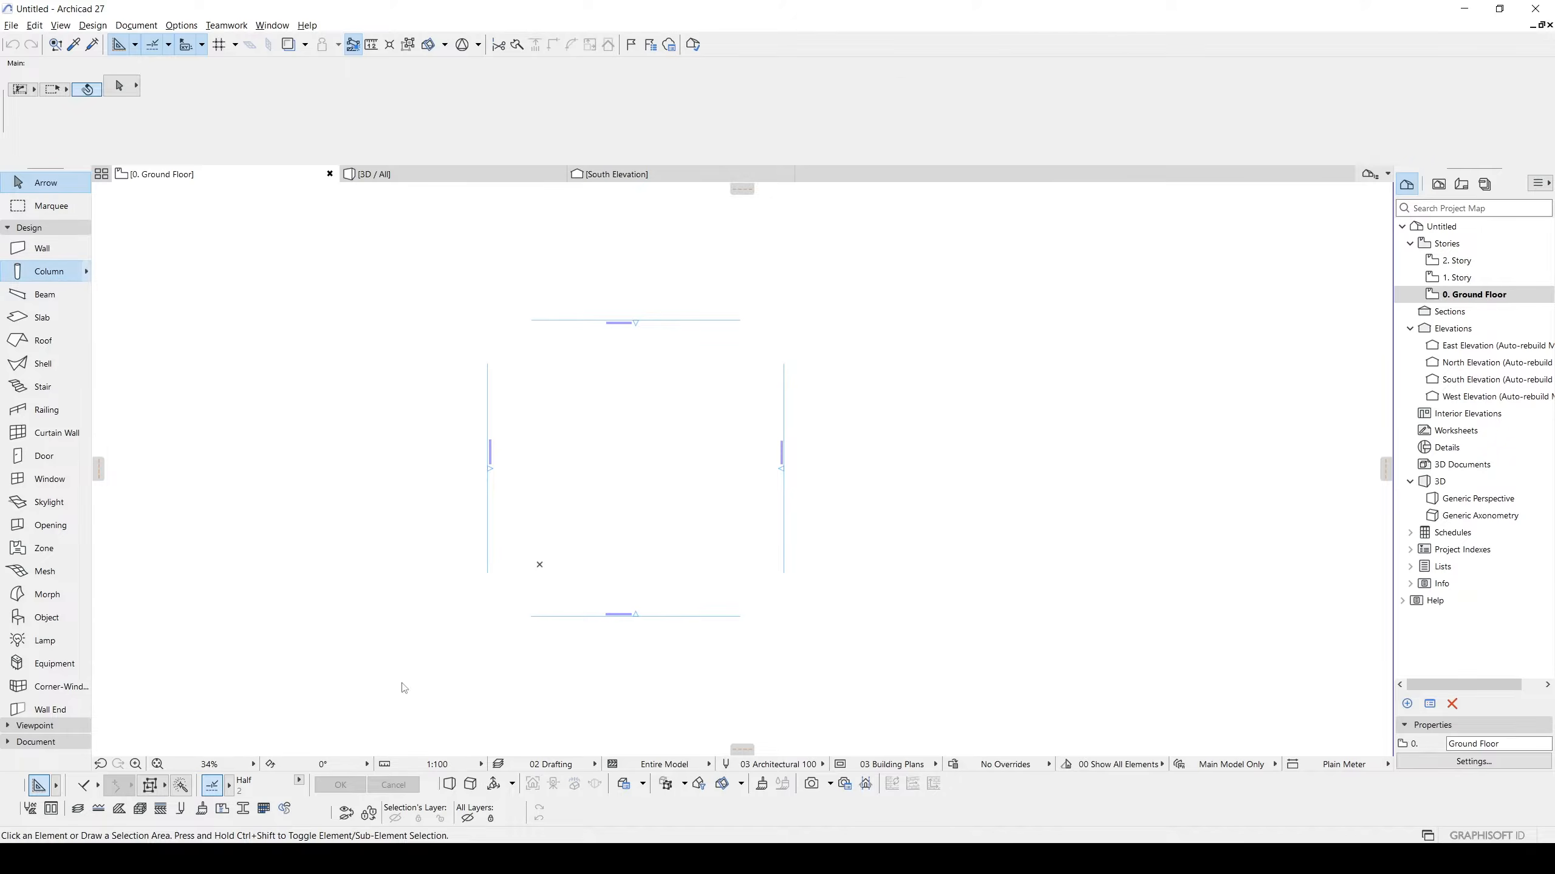
Place a 30 x 30 rectangular column on the Ground Floor plan inside the elevation markers and select it.
{"action": "left_click", "coordinate": [24, 274]}
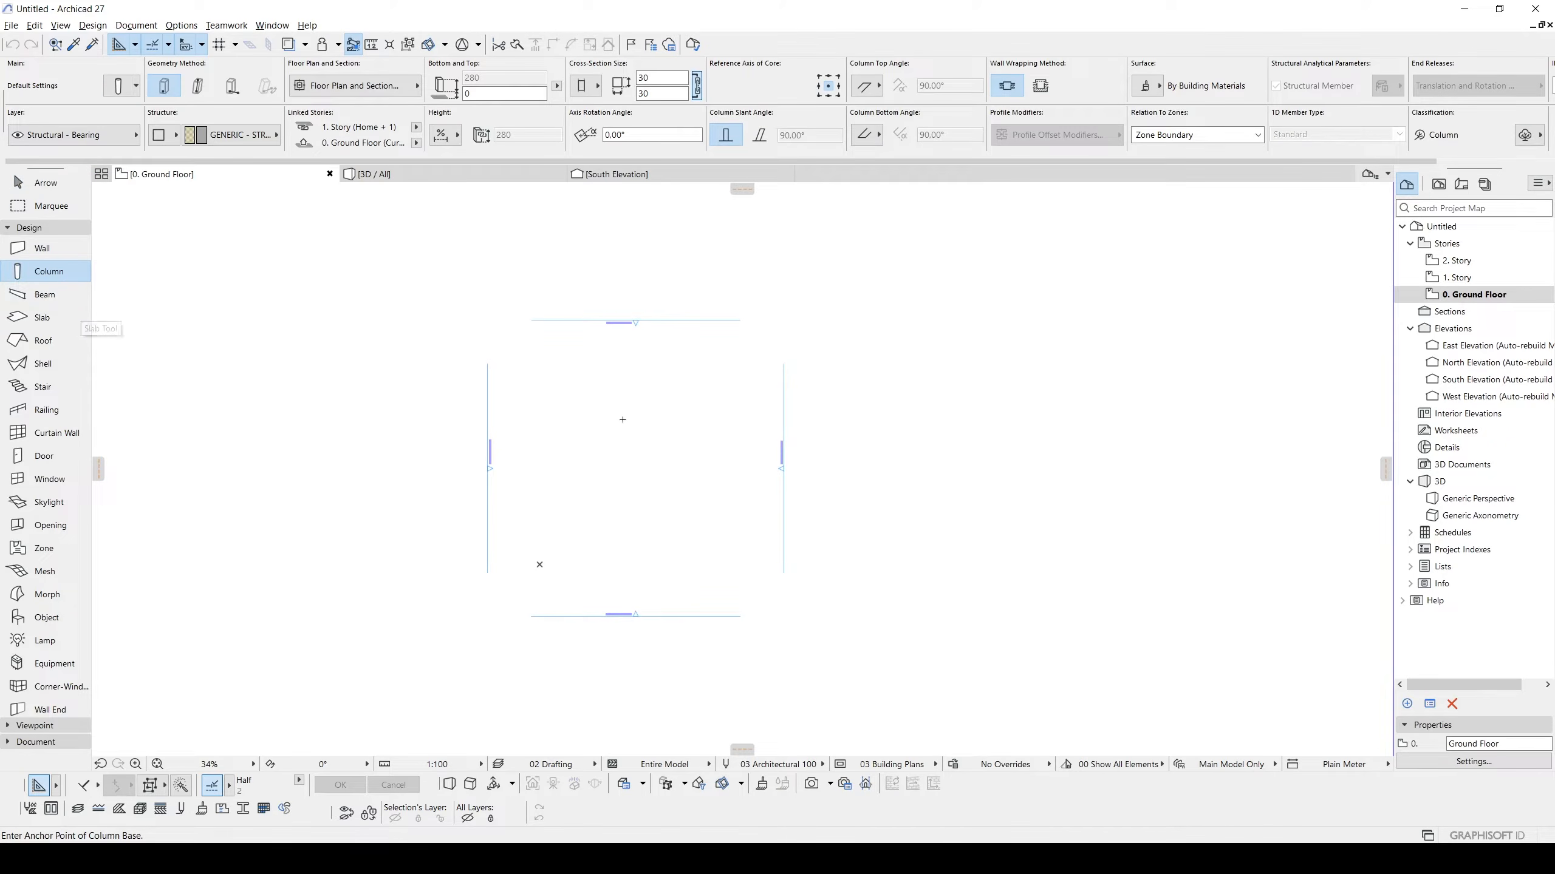
{"action": "scroll", "coordinate": [611, 420], "scroll_direction": "up", "scroll_amount": 6}
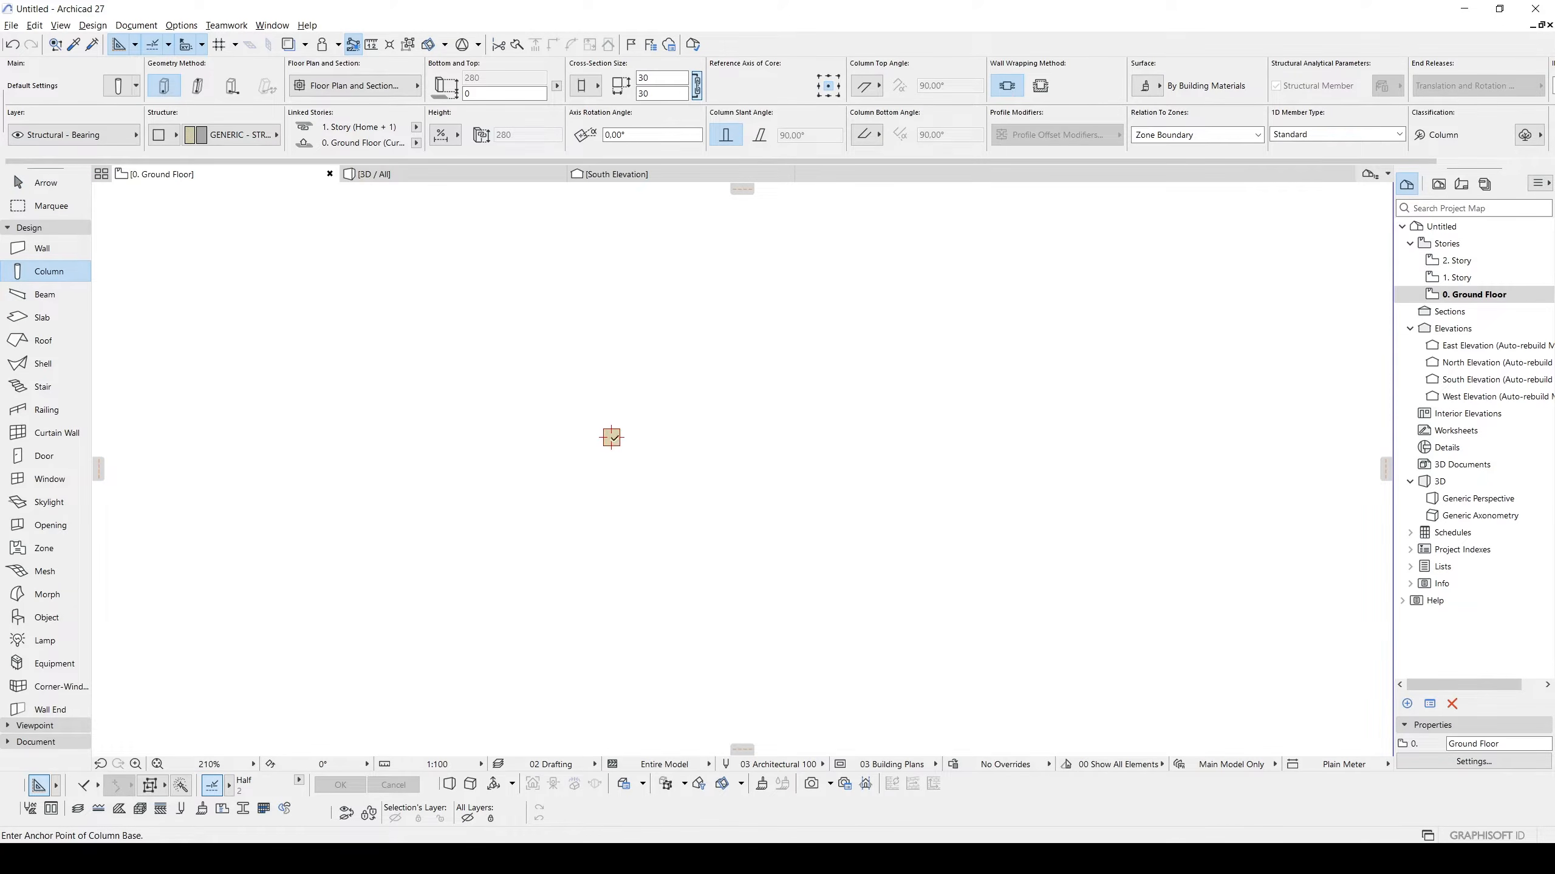
{"action": "key", "text": "Escape"}
{"action": "left_click", "coordinate": [612, 438]}
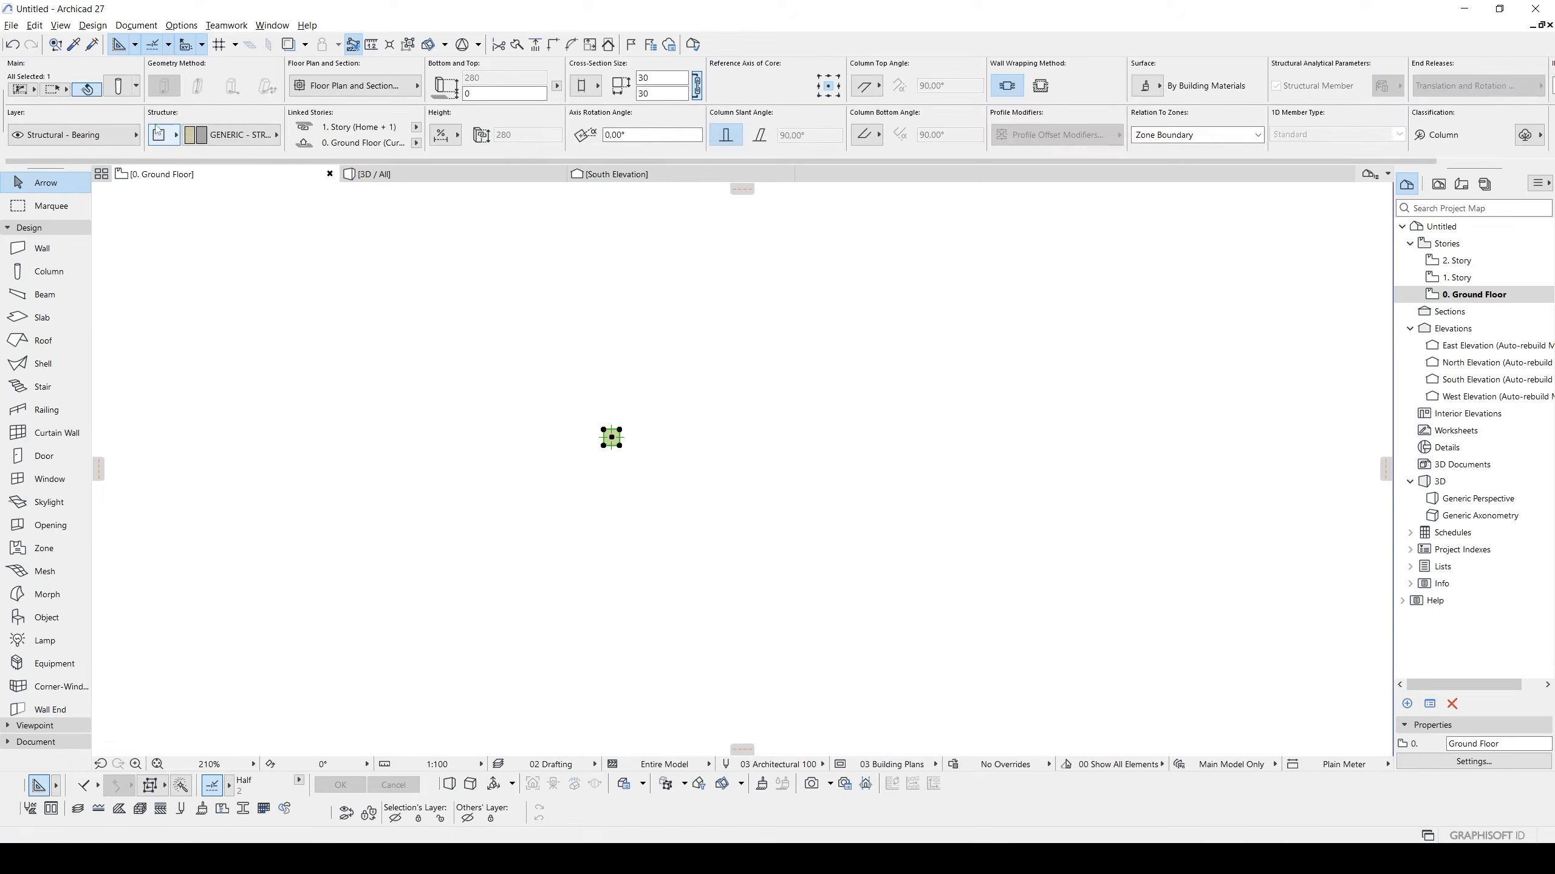
Change the column's structure to a complex profile, assign the HEA200 profile and deselect the column.
{"action": "left_click", "coordinate": [160, 136]}
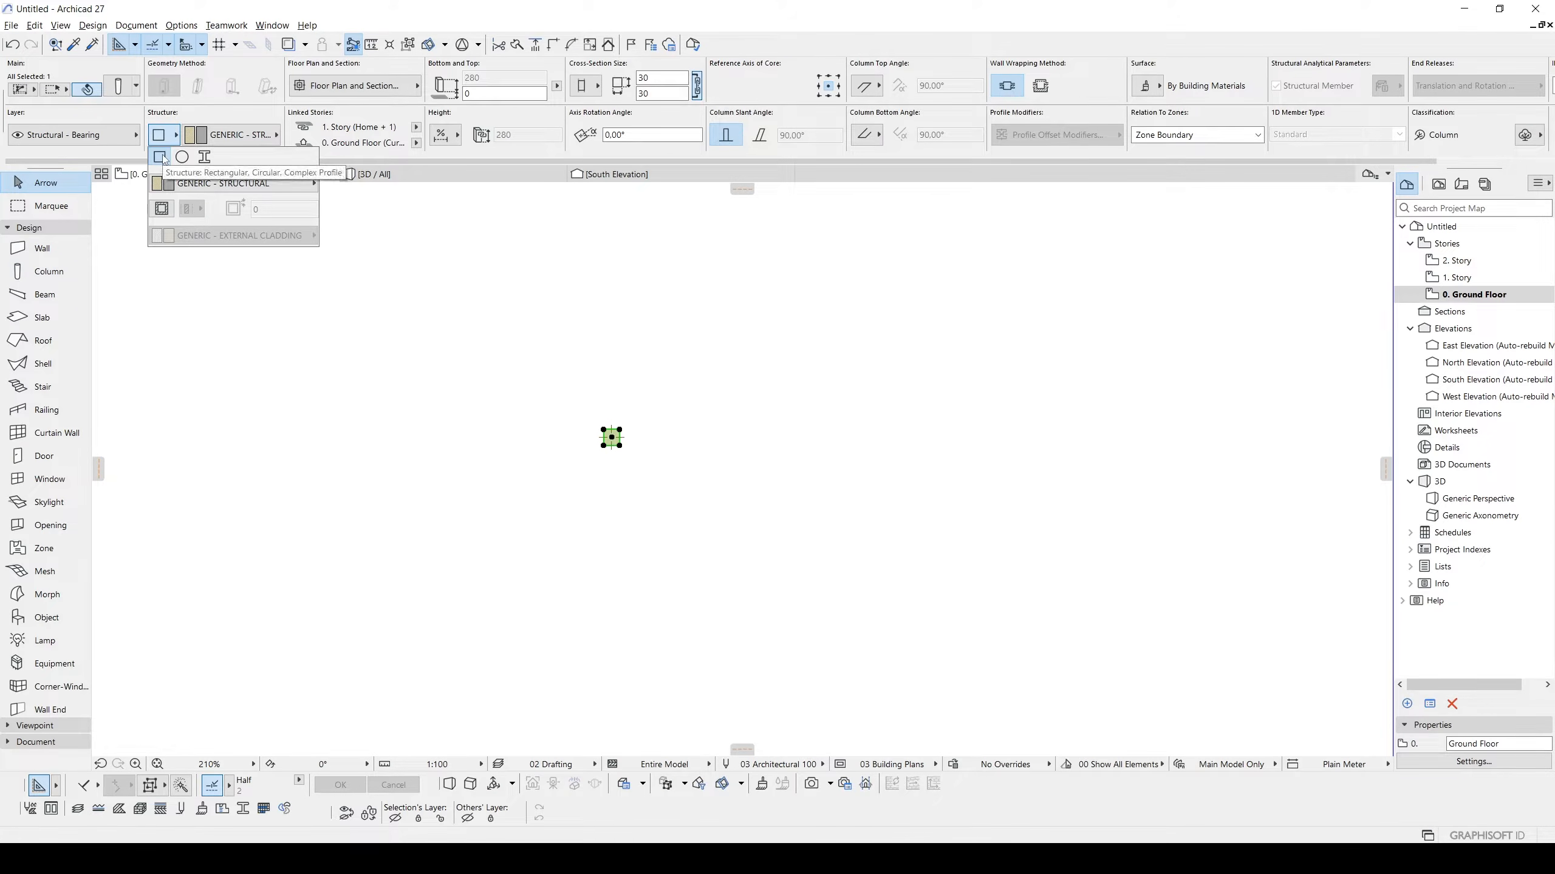
{"action": "left_click", "coordinate": [182, 157]}
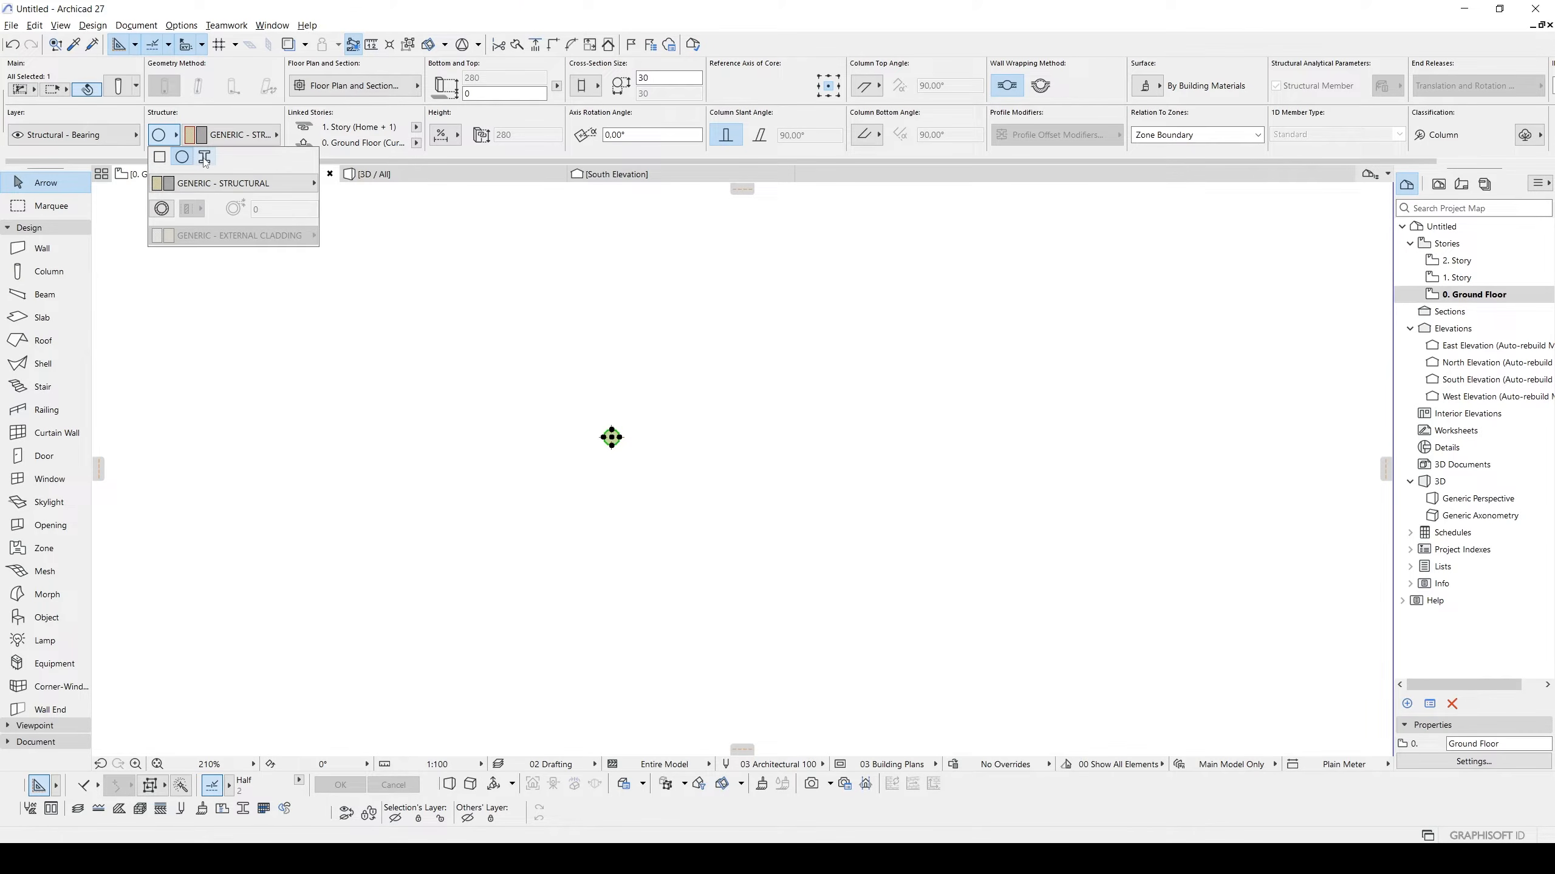
{"action": "left_click", "coordinate": [205, 157]}
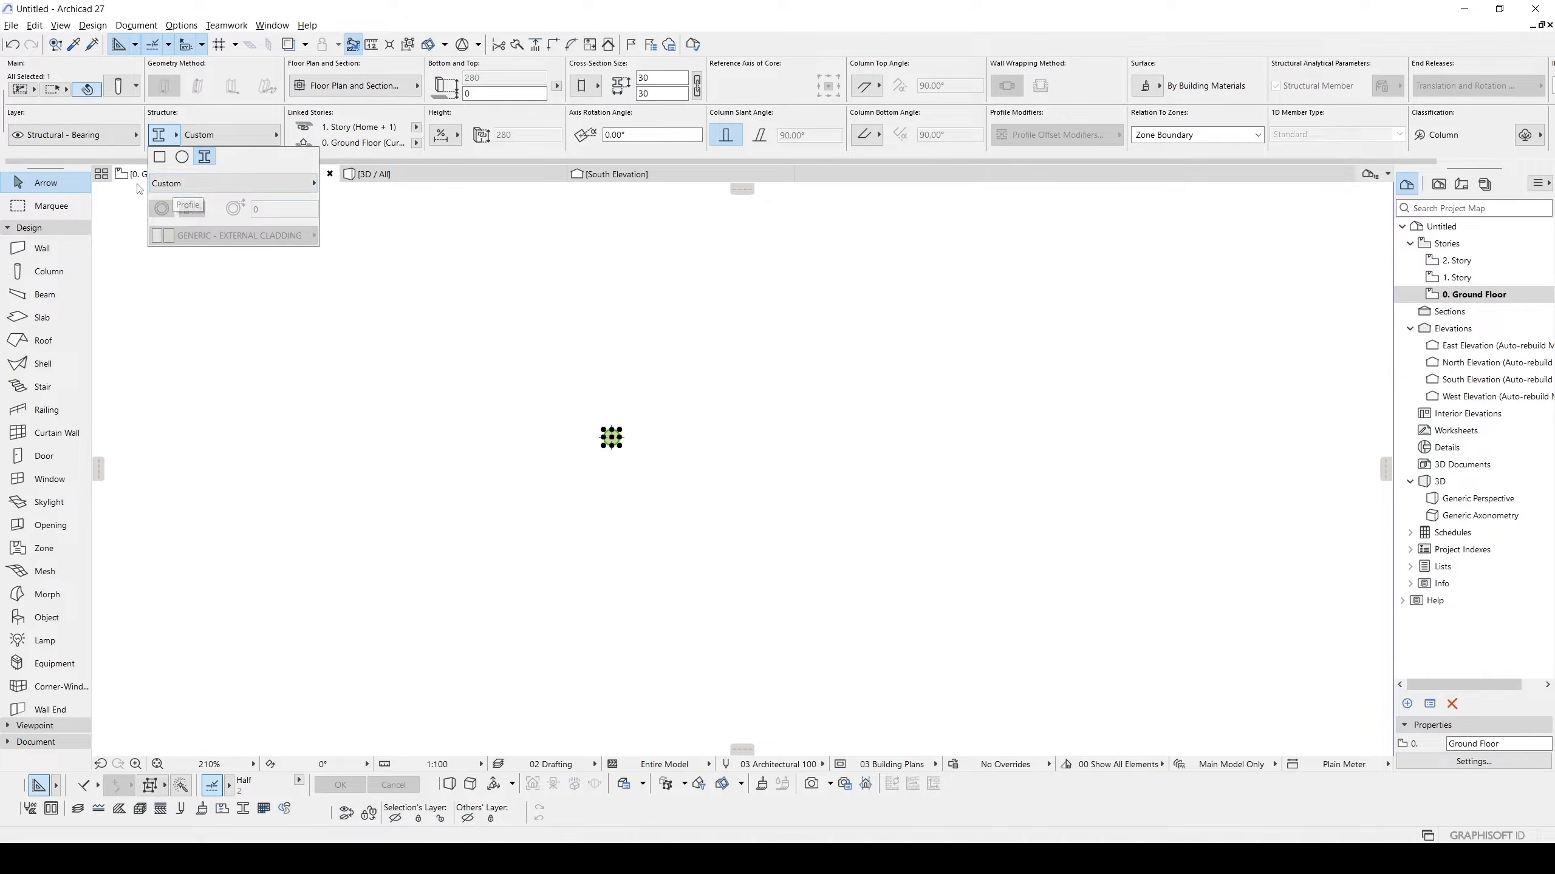
{"action": "left_click", "coordinate": [177, 184]}
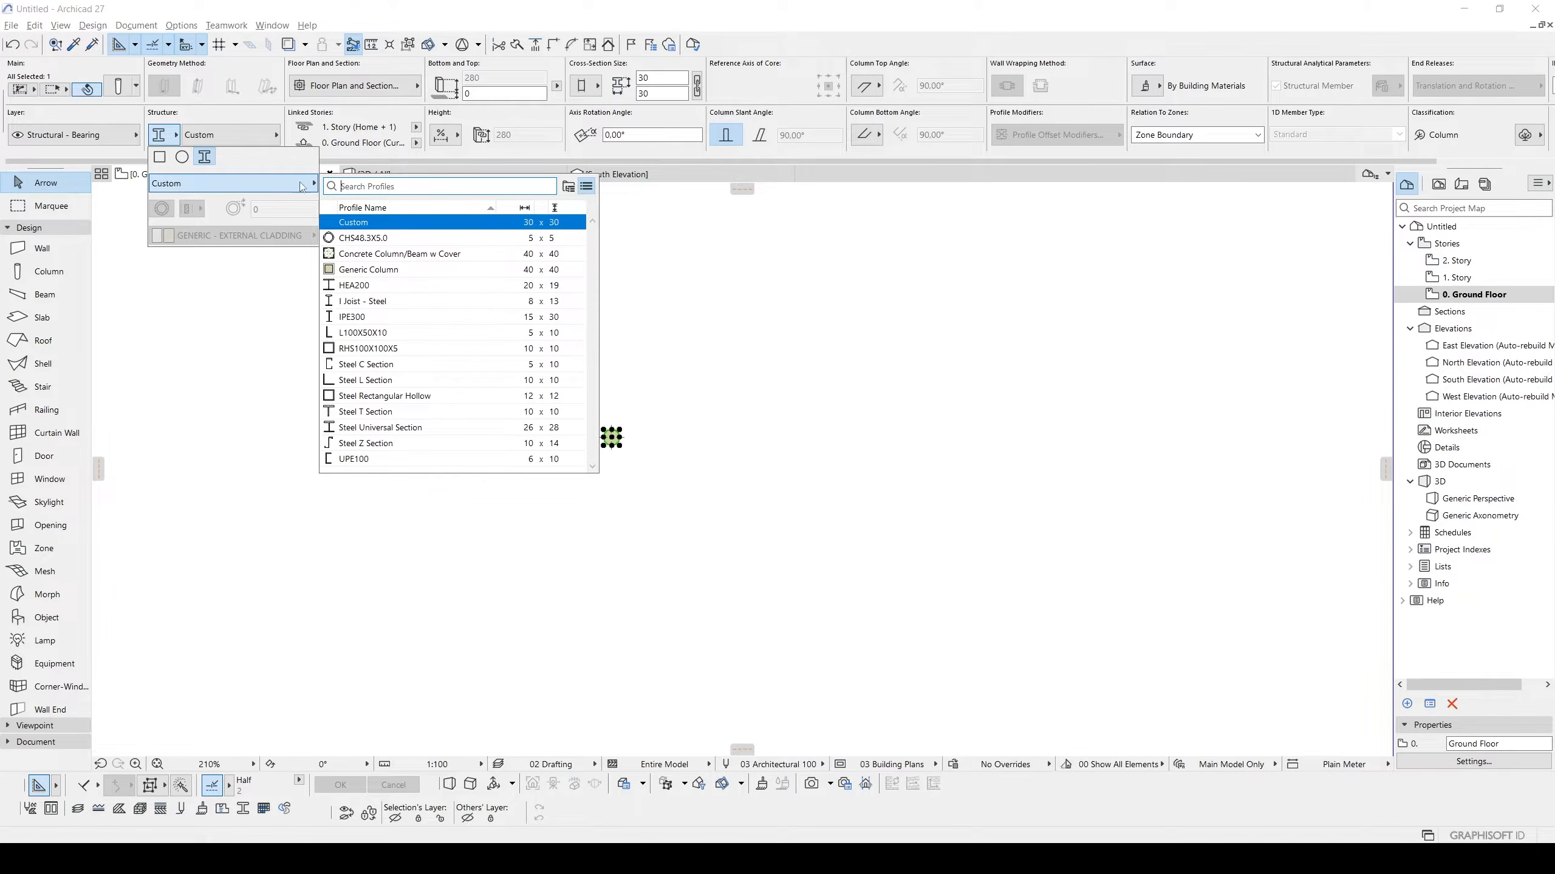
{"action": "mouse_move", "coordinate": [438, 279]}
{"action": "mouse_move", "coordinate": [428, 379]}
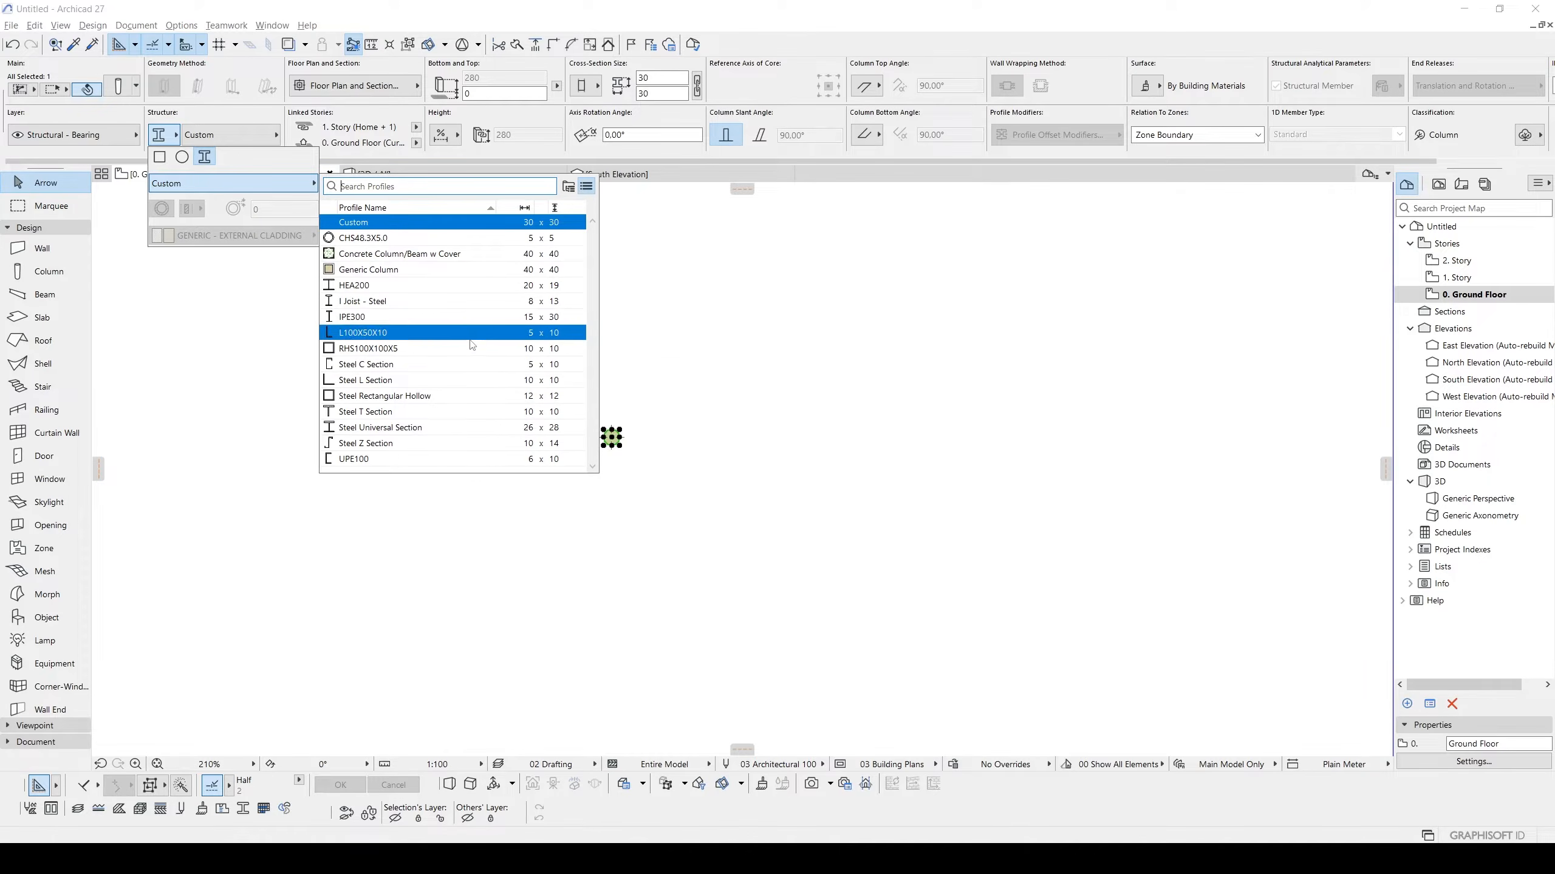
{"action": "mouse_move", "coordinate": [380, 280]}
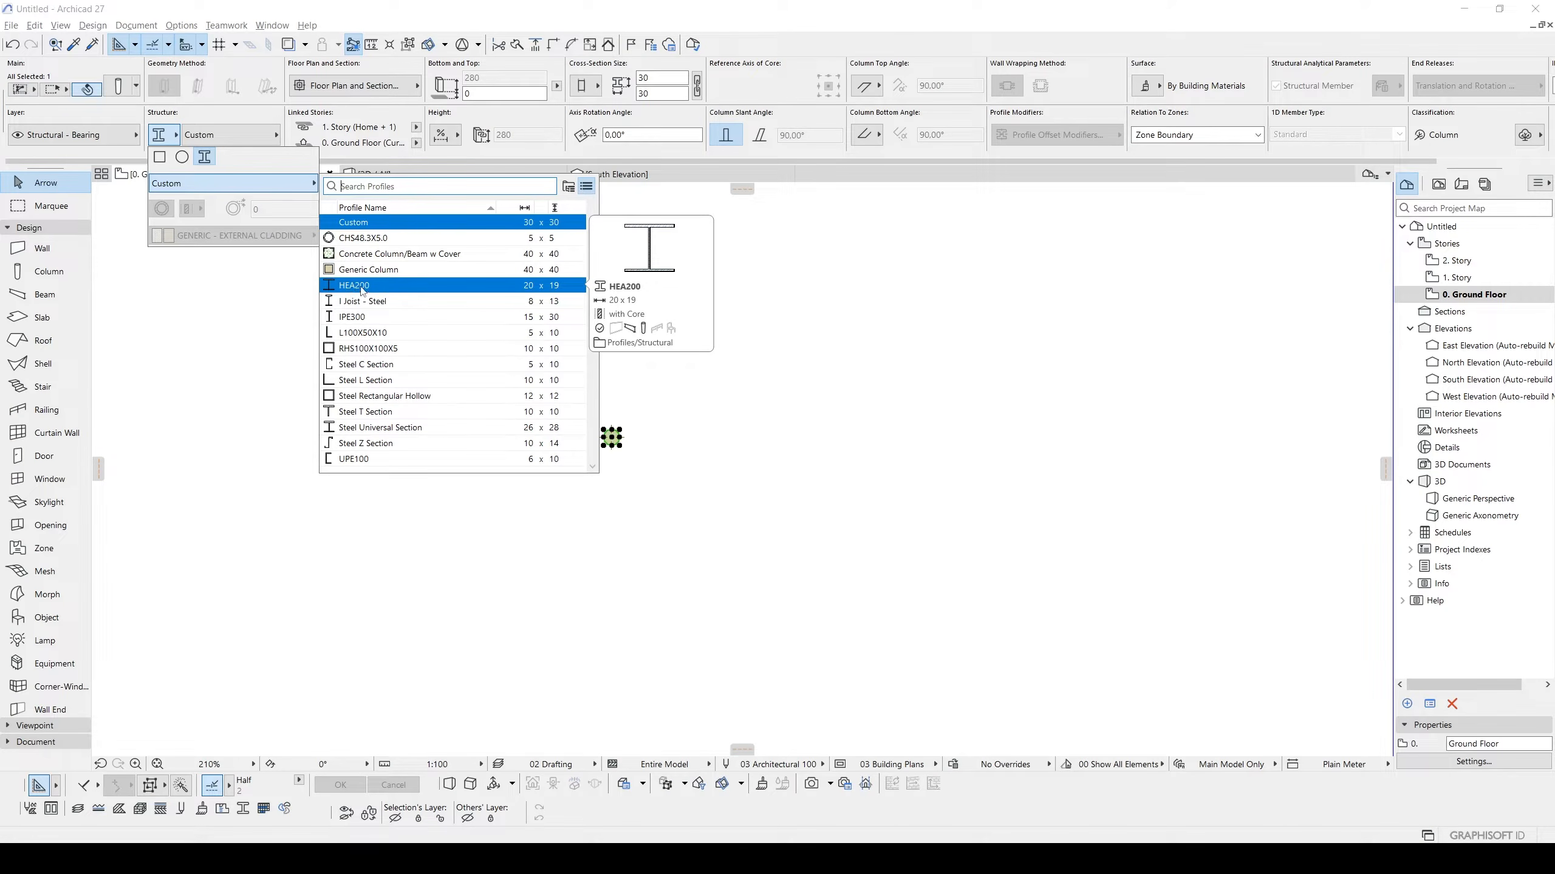
{"action": "left_click", "coordinate": [363, 288]}
{"action": "left_click", "coordinate": [652, 443]}
{"action": "key", "text": "Escape"}
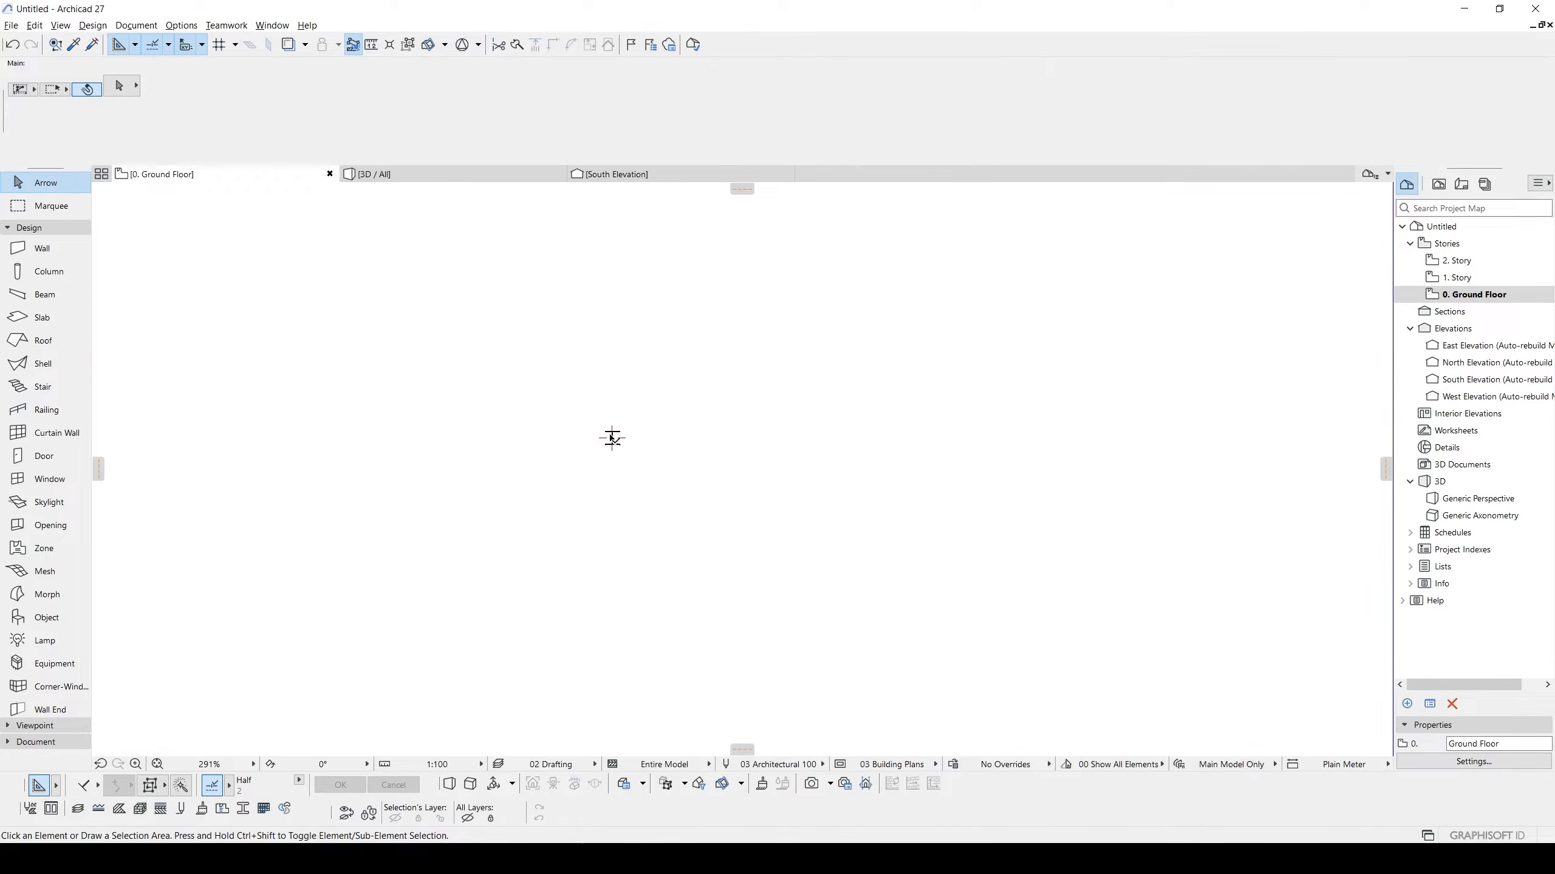
Select the HEA200 column and inspect it in the 3D view.
{"action": "scroll", "coordinate": [611, 436], "scroll_direction": "up", "scroll_amount": 9}
{"action": "left_click", "coordinate": [620, 450]}
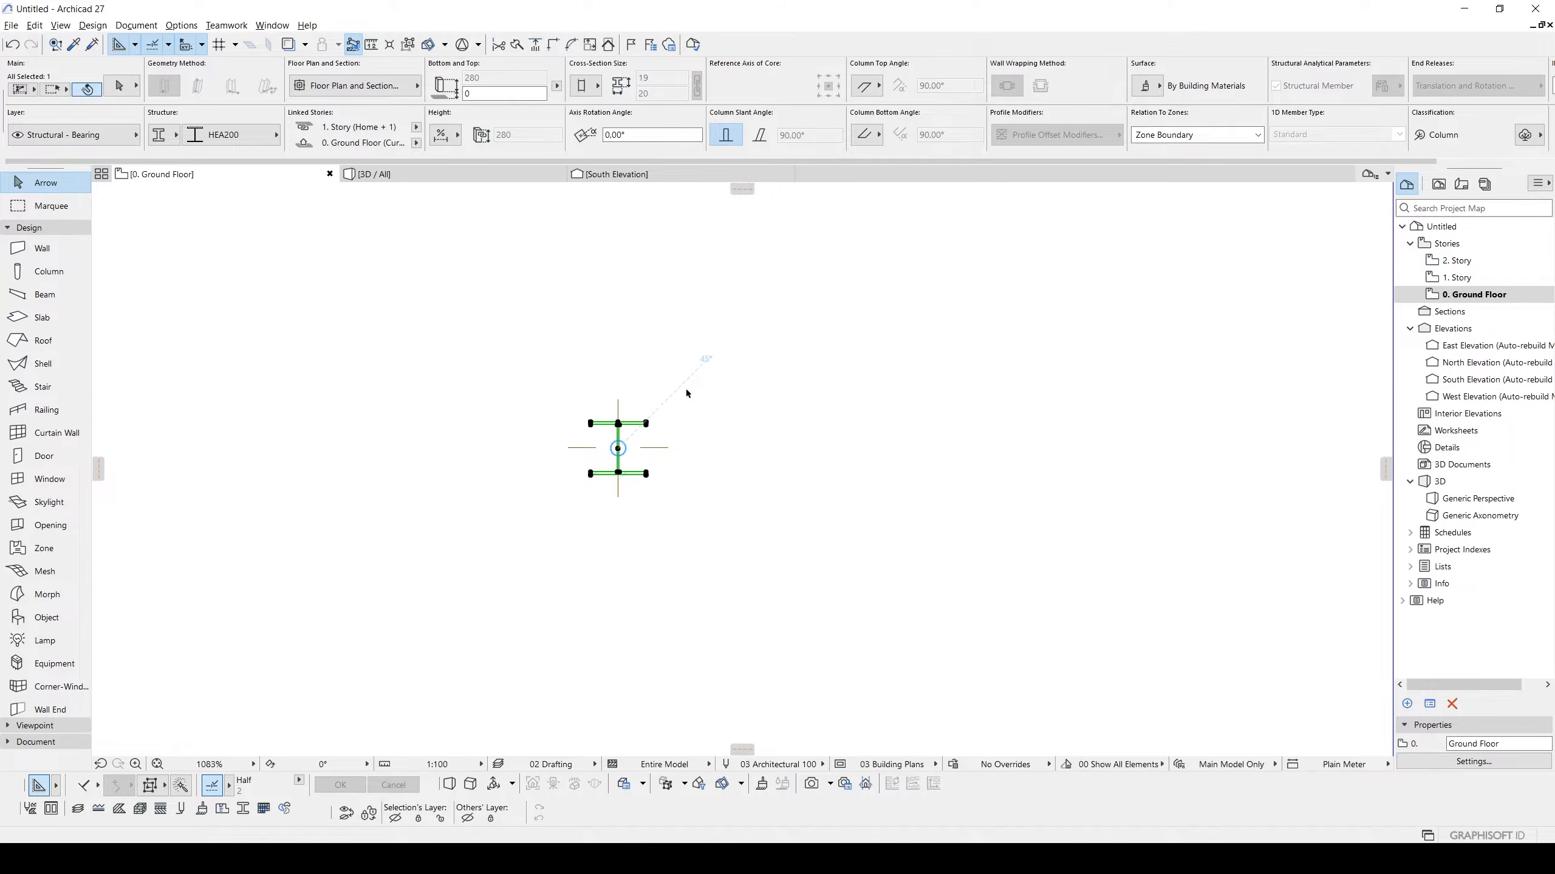
{"action": "key", "text": "F3"}
{"action": "middle_click_drag", "start_coordinate": [708, 393], "coordinate": [1004, 486], "text": "shift"}
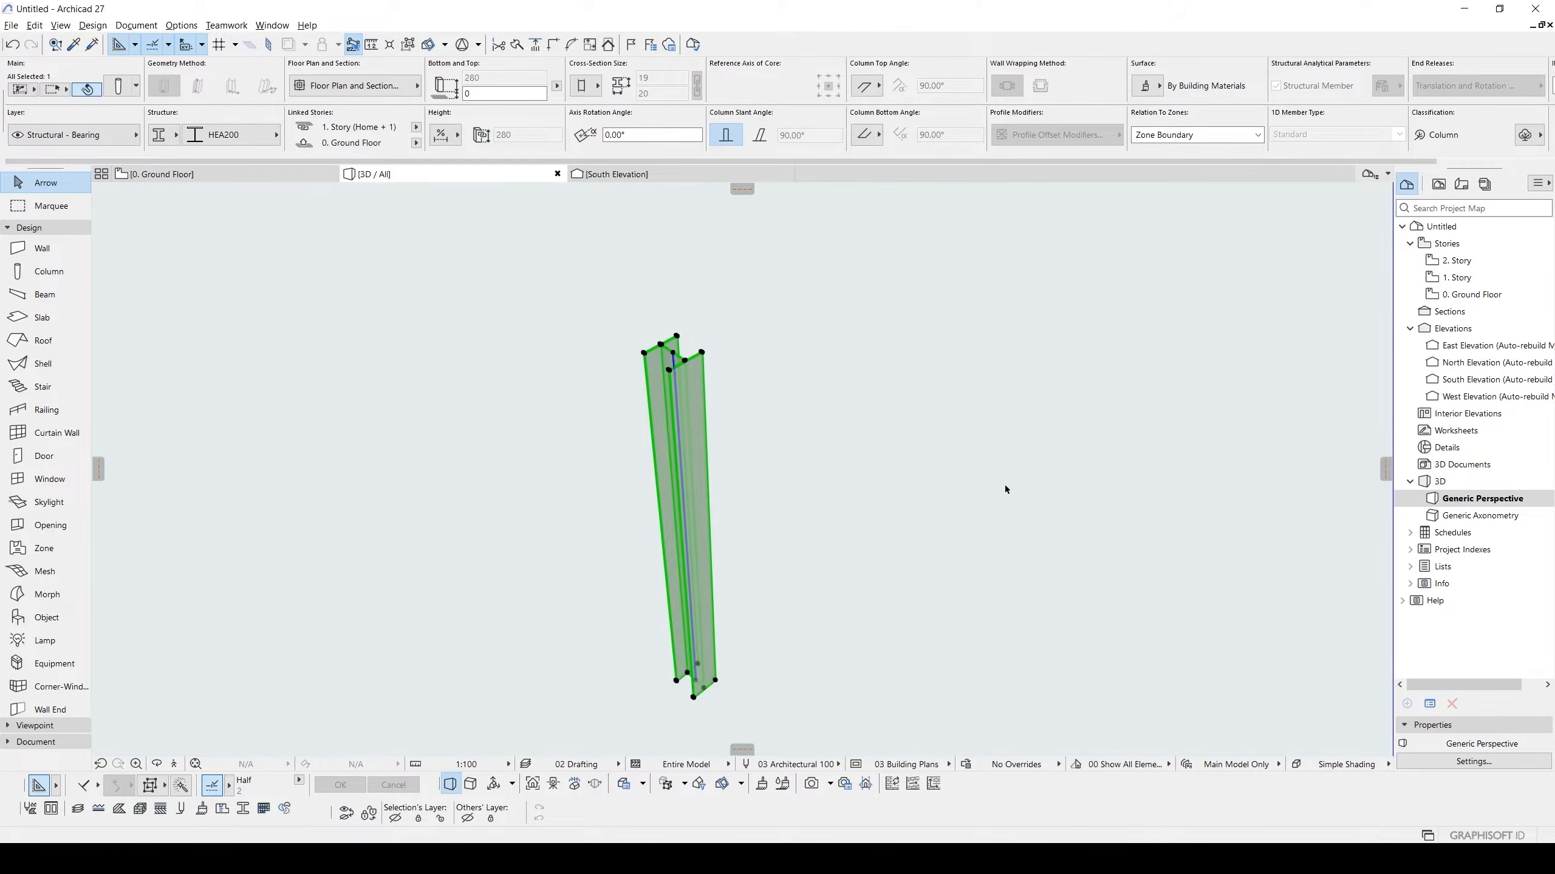
{"action": "scroll", "coordinate": [667, 398], "scroll_direction": "up", "scroll_amount": 4}
{"action": "scroll", "coordinate": [662, 396], "scroll_direction": "down", "scroll_amount": 3}
{"action": "middle_click_drag", "start_coordinate": [663, 396], "coordinate": [668, 361], "text": "shift"}
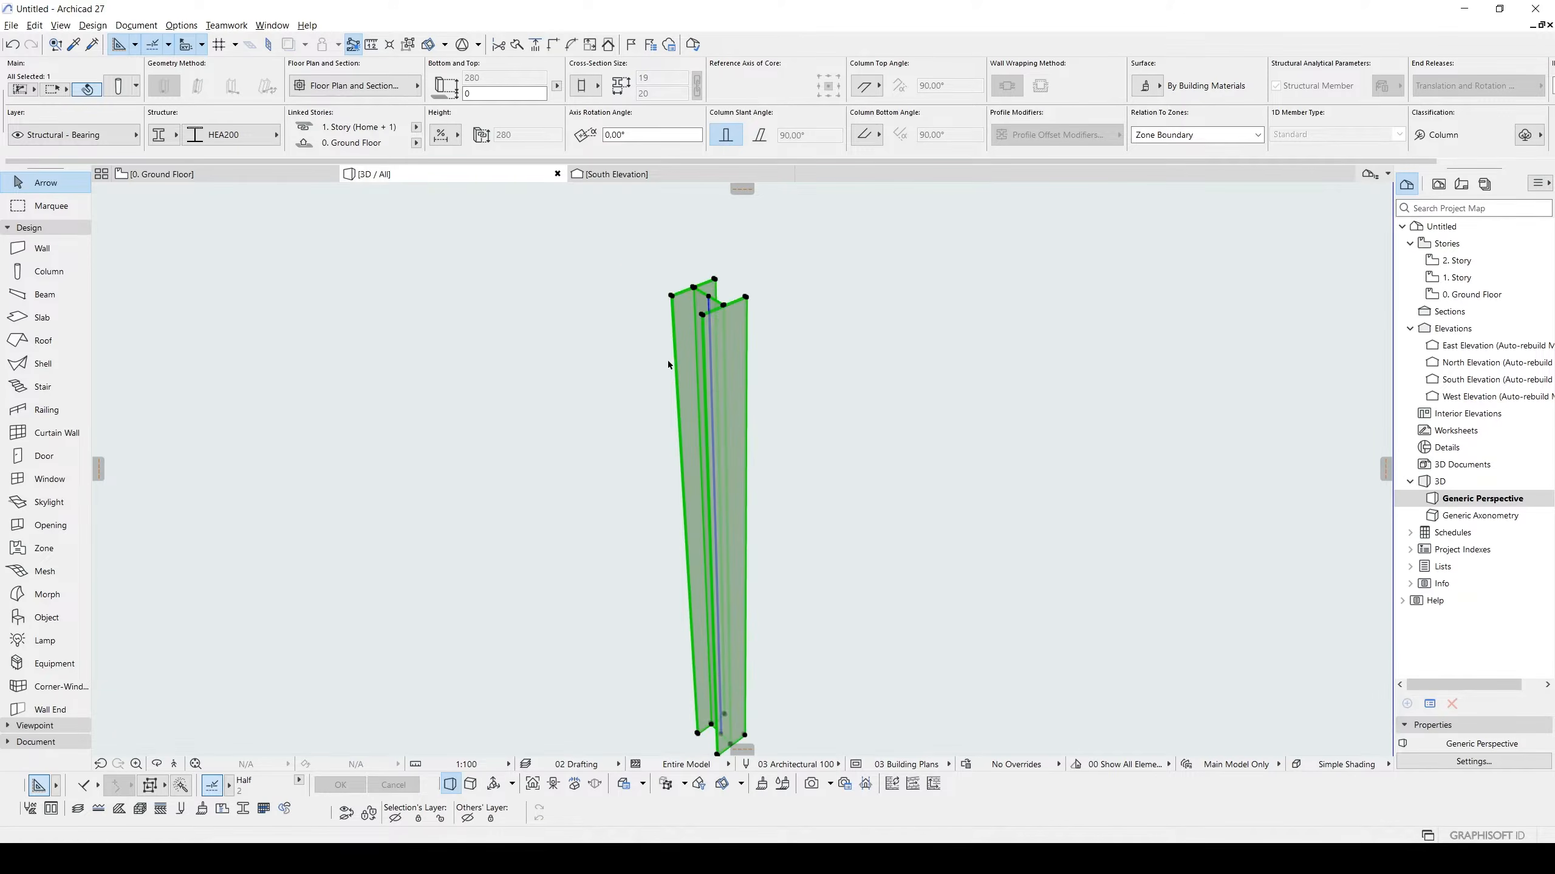
Examine the available segment profiles in the column's selection settings and leave them without changes.
{"action": "double_click", "coordinate": [715, 337]}
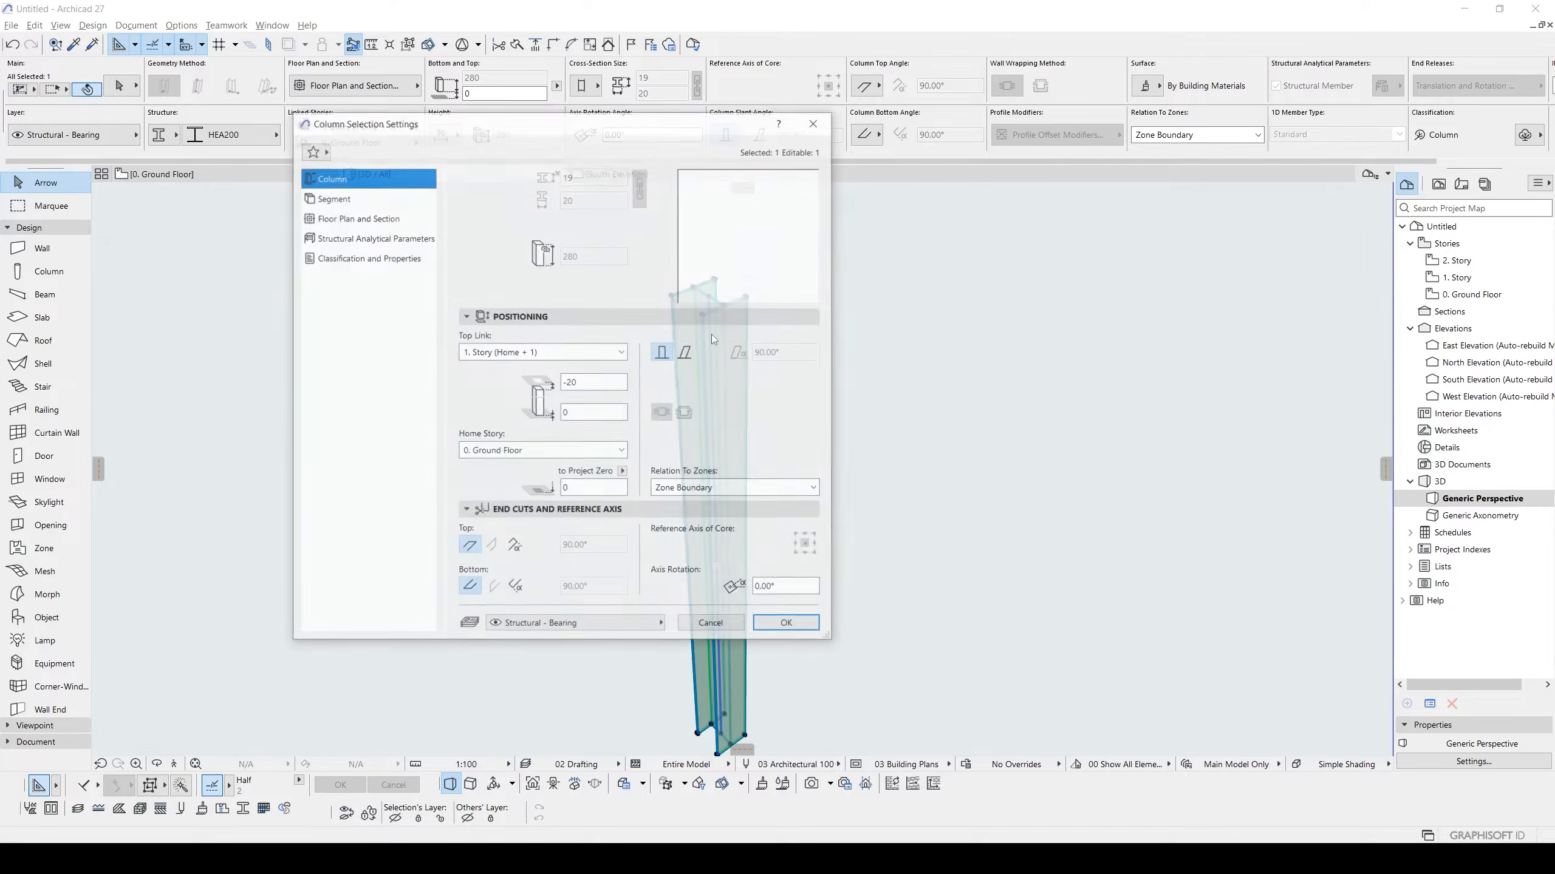
{"action": "left_click", "coordinate": [355, 201]}
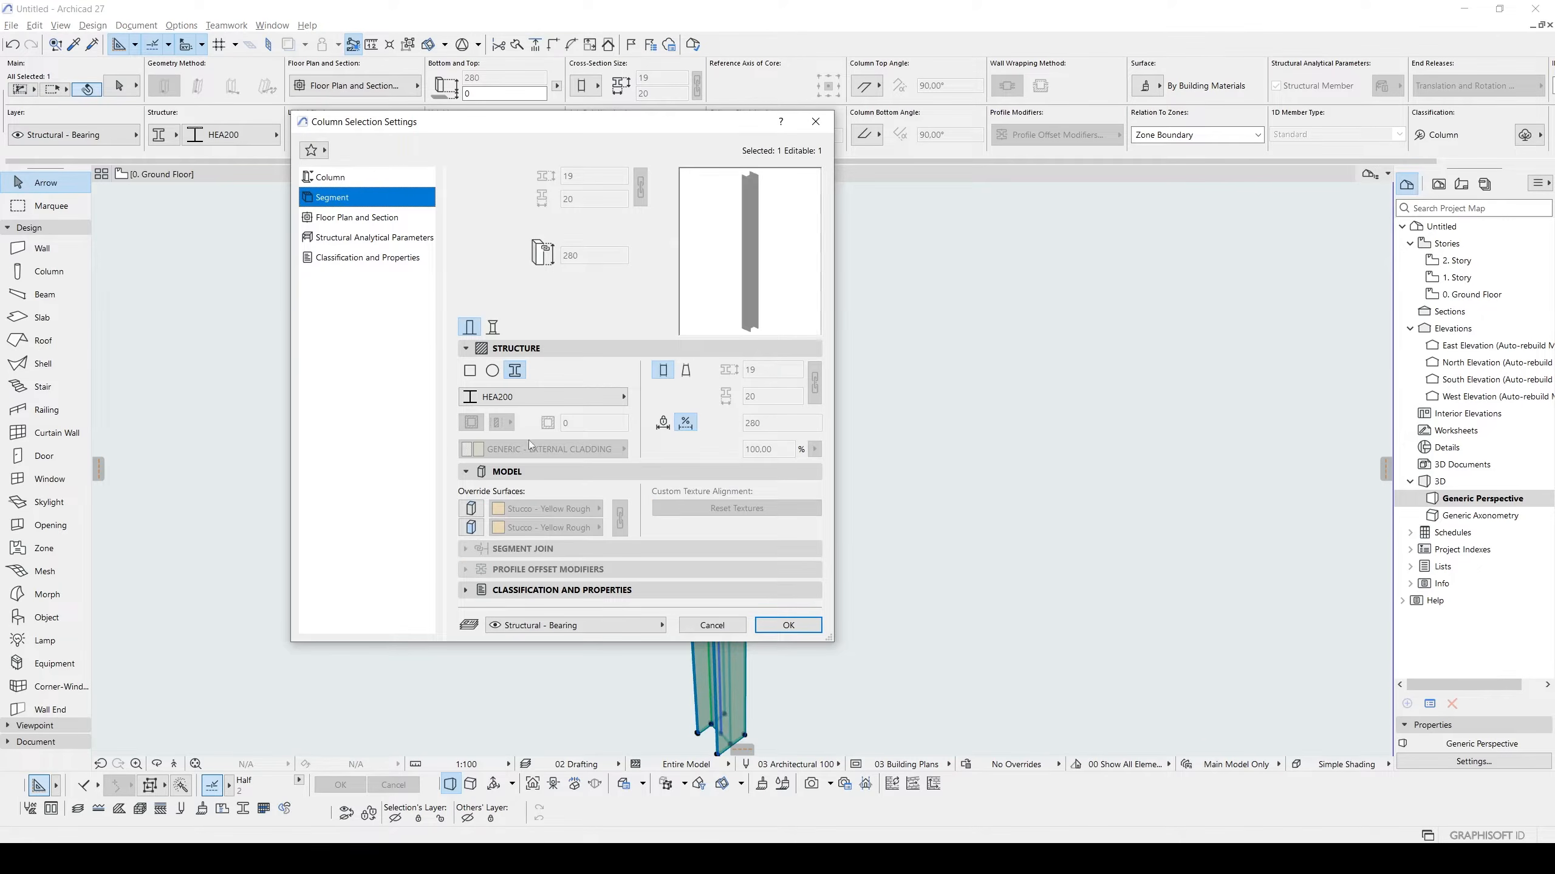
{"action": "left_click", "coordinate": [516, 399]}
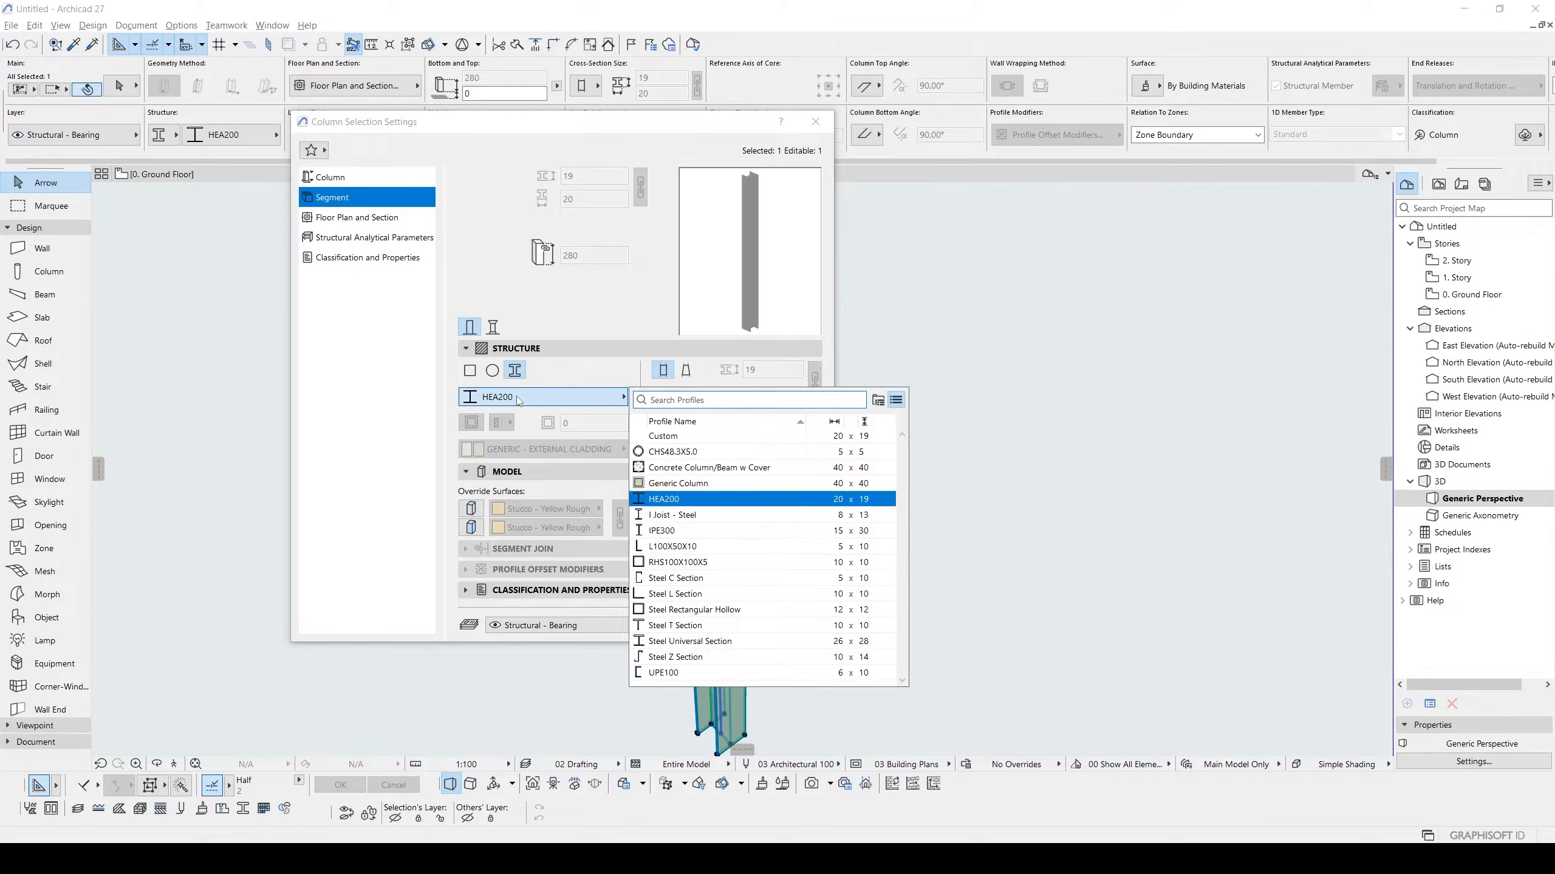
{"action": "key", "text": "Escape"}
{"action": "key", "text": "Escape"}
Open the selected column's HEA200 profile for editing and select its I-shaped fill.
{"action": "right_click", "coordinate": [827, 441]}
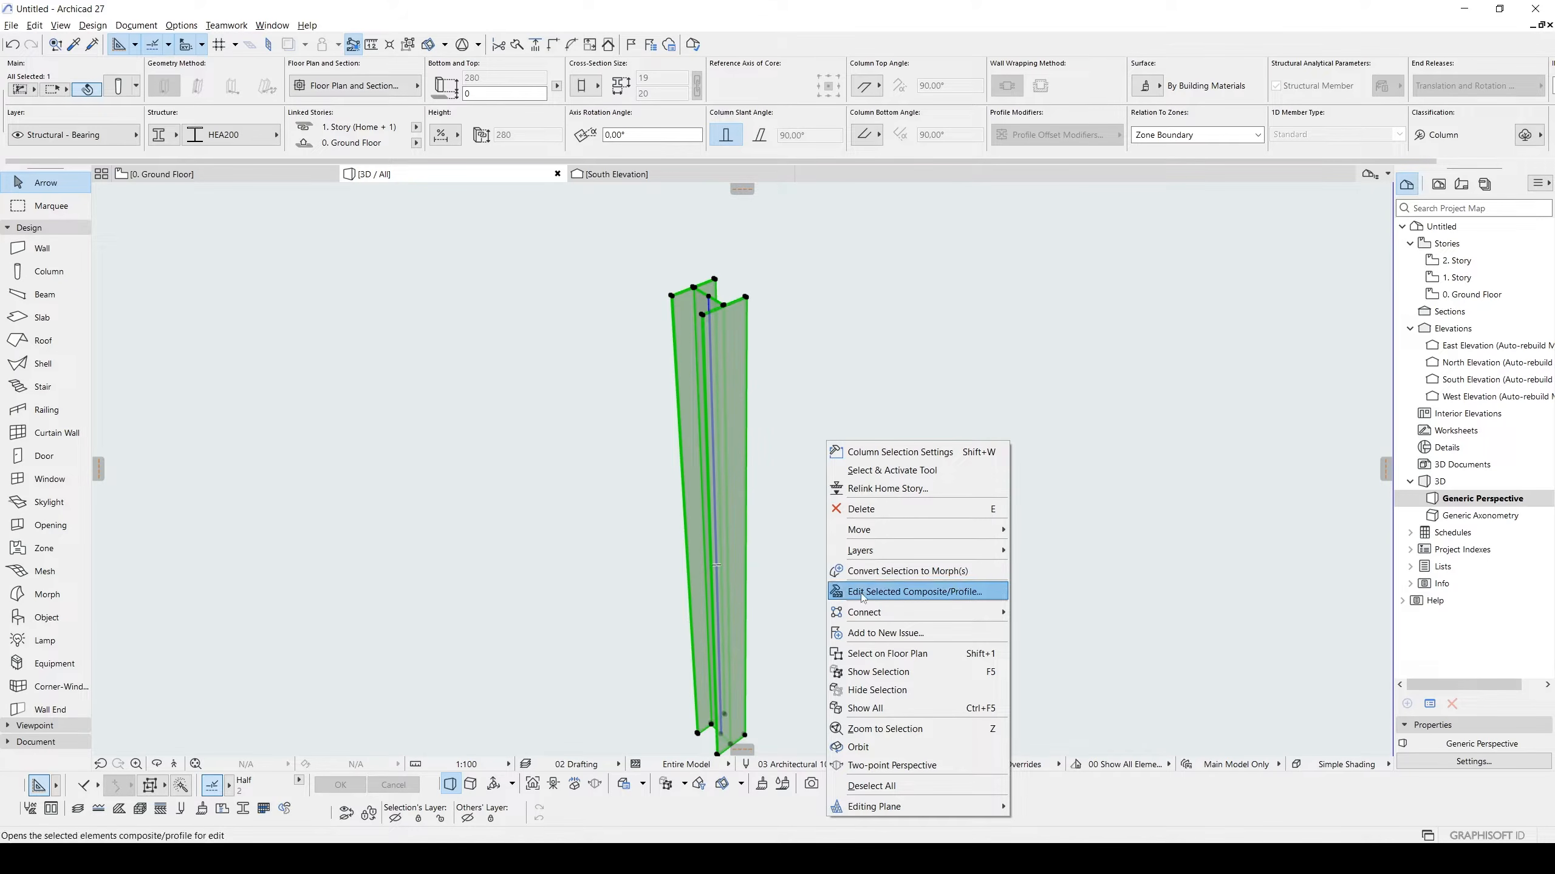
{"action": "left_click", "coordinate": [895, 593]}
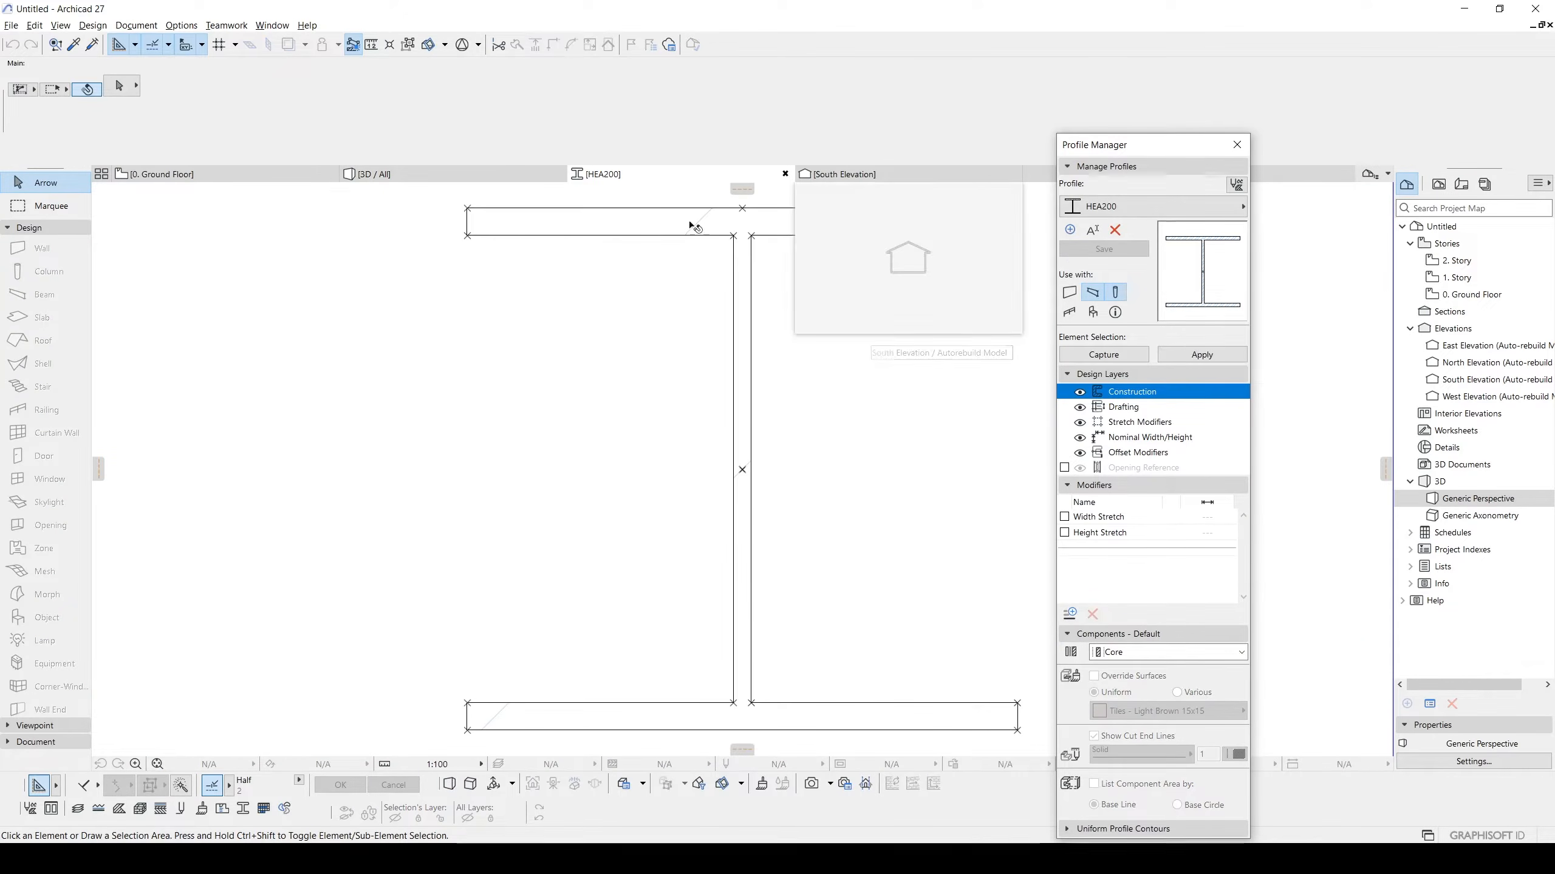
{"action": "middle_click_drag", "start_coordinate": [697, 220], "coordinate": [615, 312]}
{"action": "left_click", "coordinate": [610, 319]}
{"action": "scroll", "coordinate": [737, 365], "scroll_direction": "down", "scroll_amount": 5}
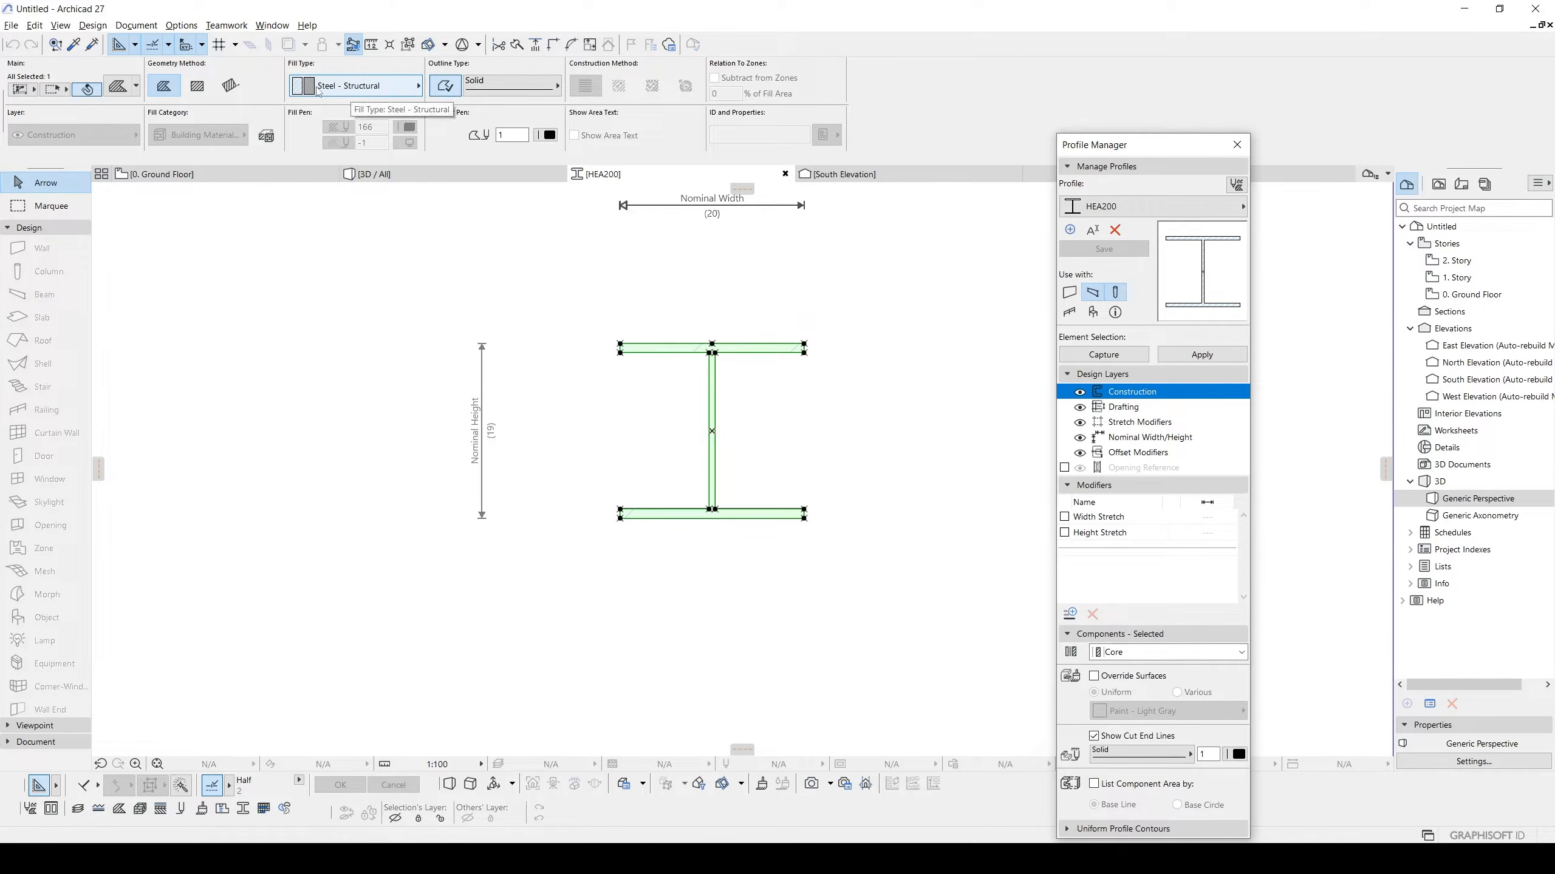
Examine the building materials available for the profile's fill and the nominal dimensions around the section.
{"action": "left_click", "coordinate": [380, 92]}
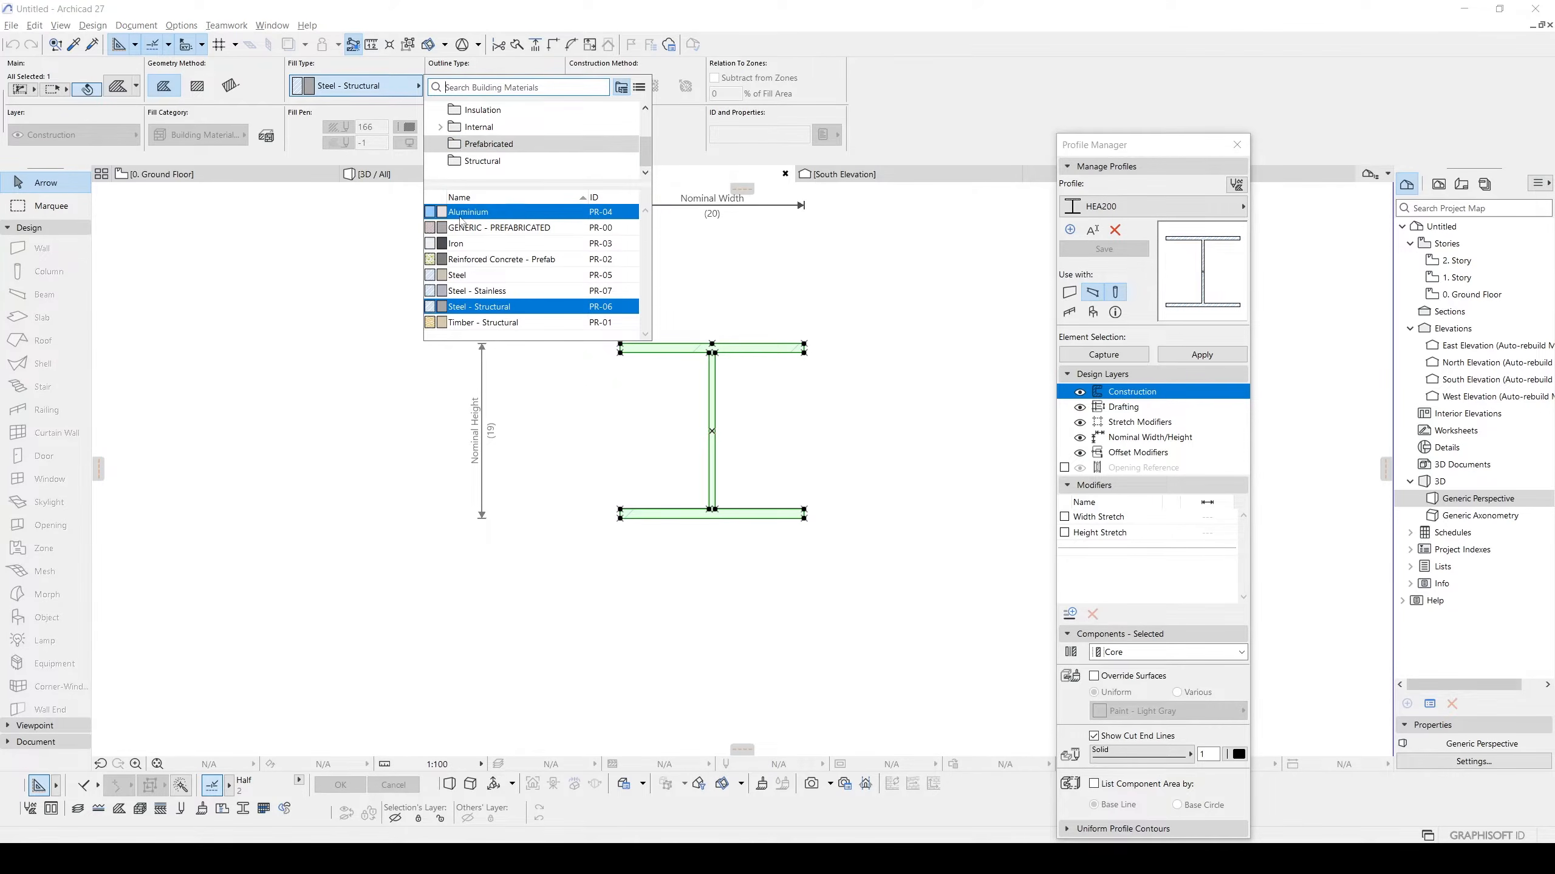
{"action": "left_click", "coordinate": [372, 88]}
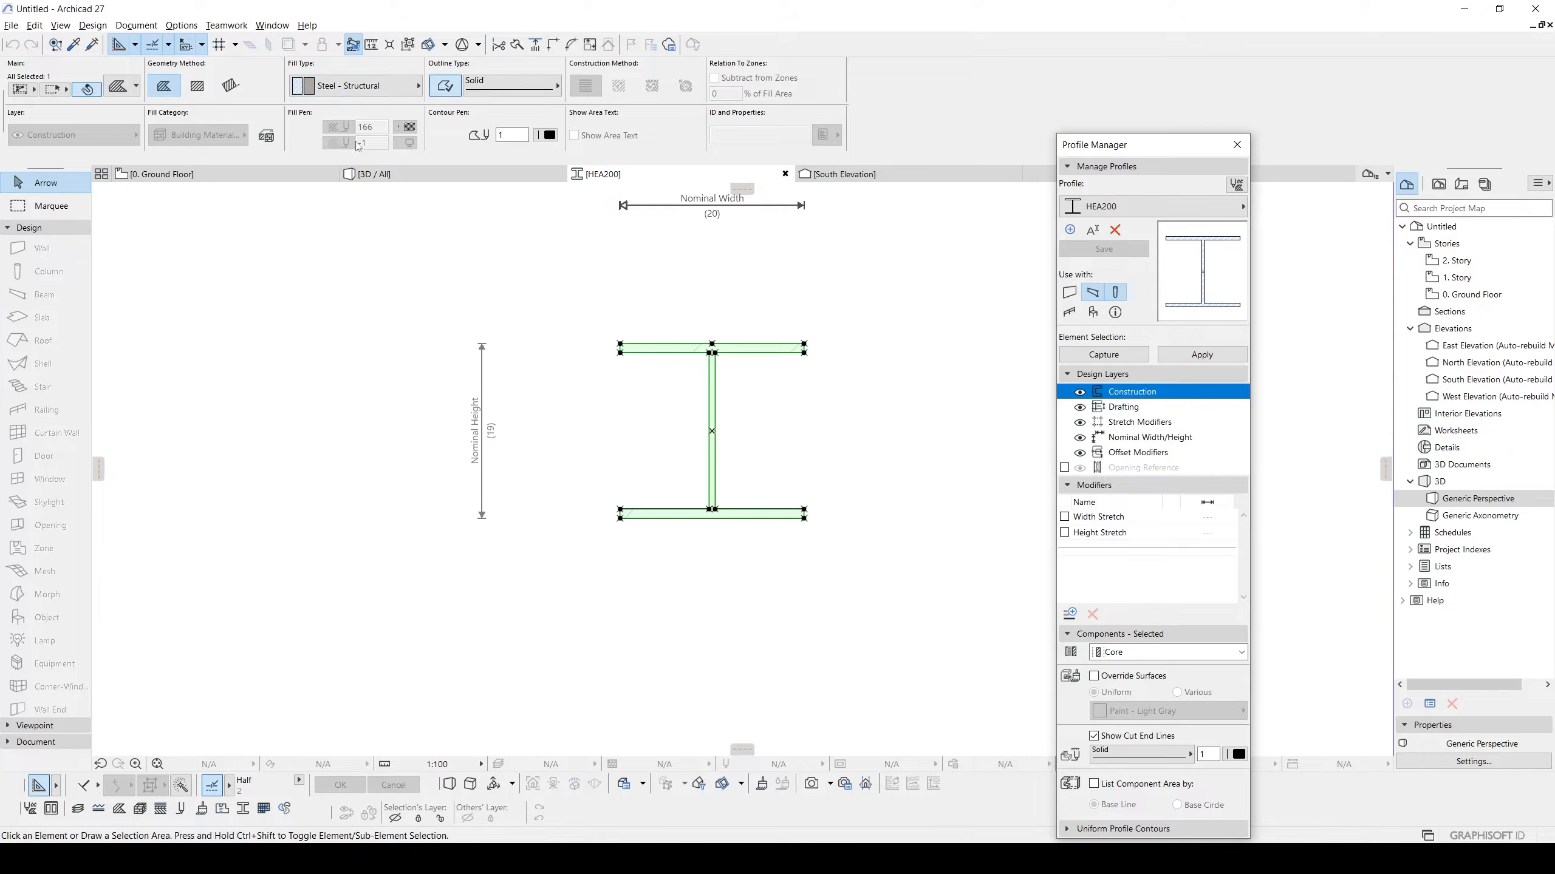
{"action": "scroll", "coordinate": [707, 388], "scroll_direction": "down", "scroll_amount": 3}
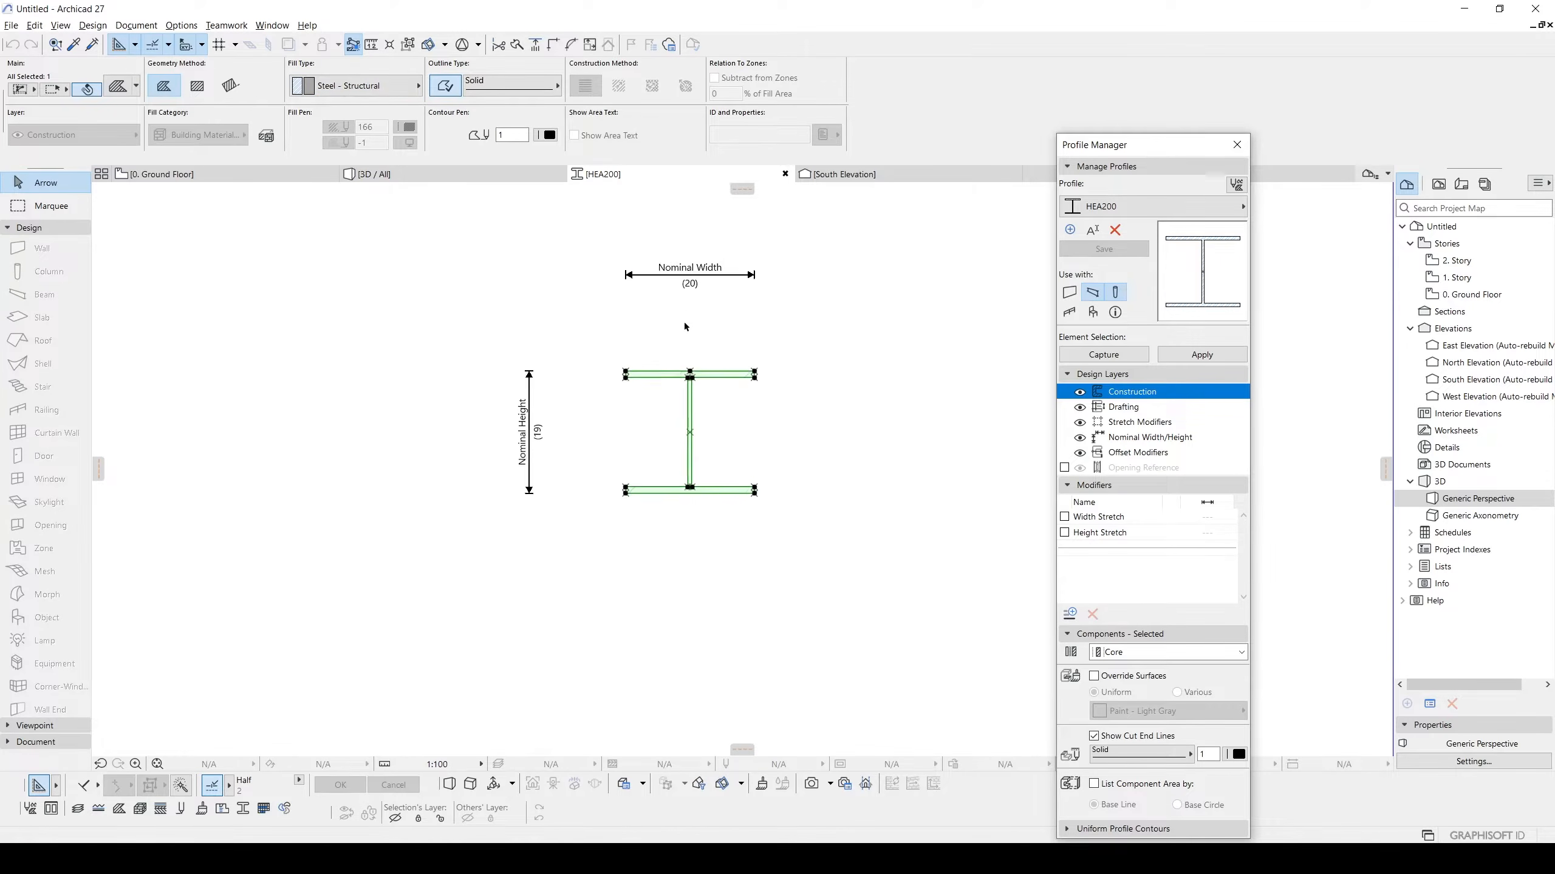
{"action": "scroll", "coordinate": [685, 327], "scroll_direction": "up", "scroll_amount": 2}
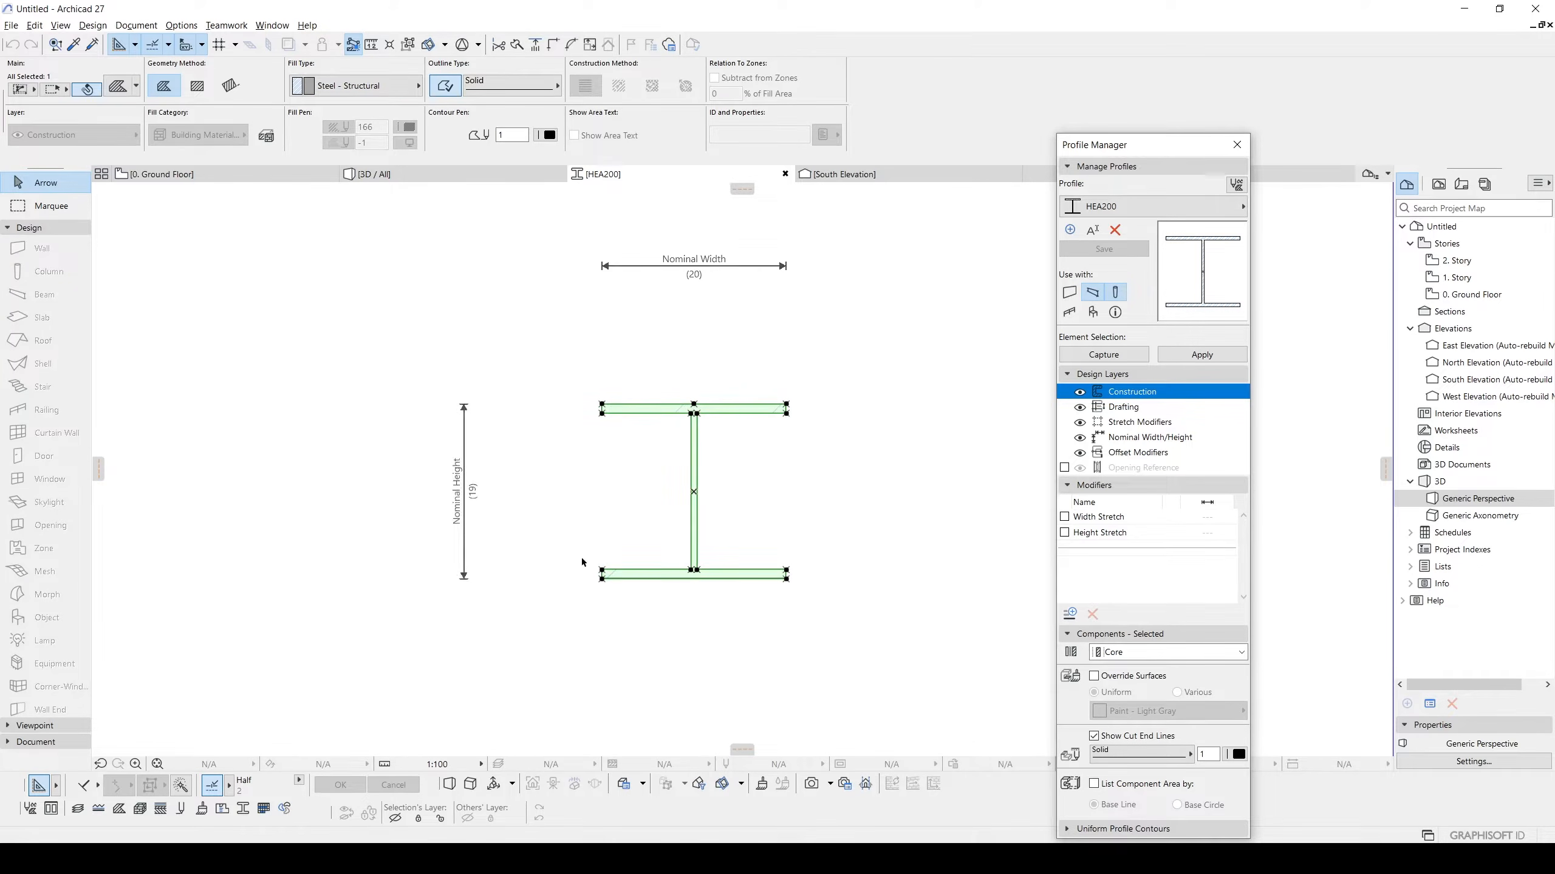
{"action": "scroll", "coordinate": [489, 521], "scroll_direction": "up", "scroll_amount": 2}
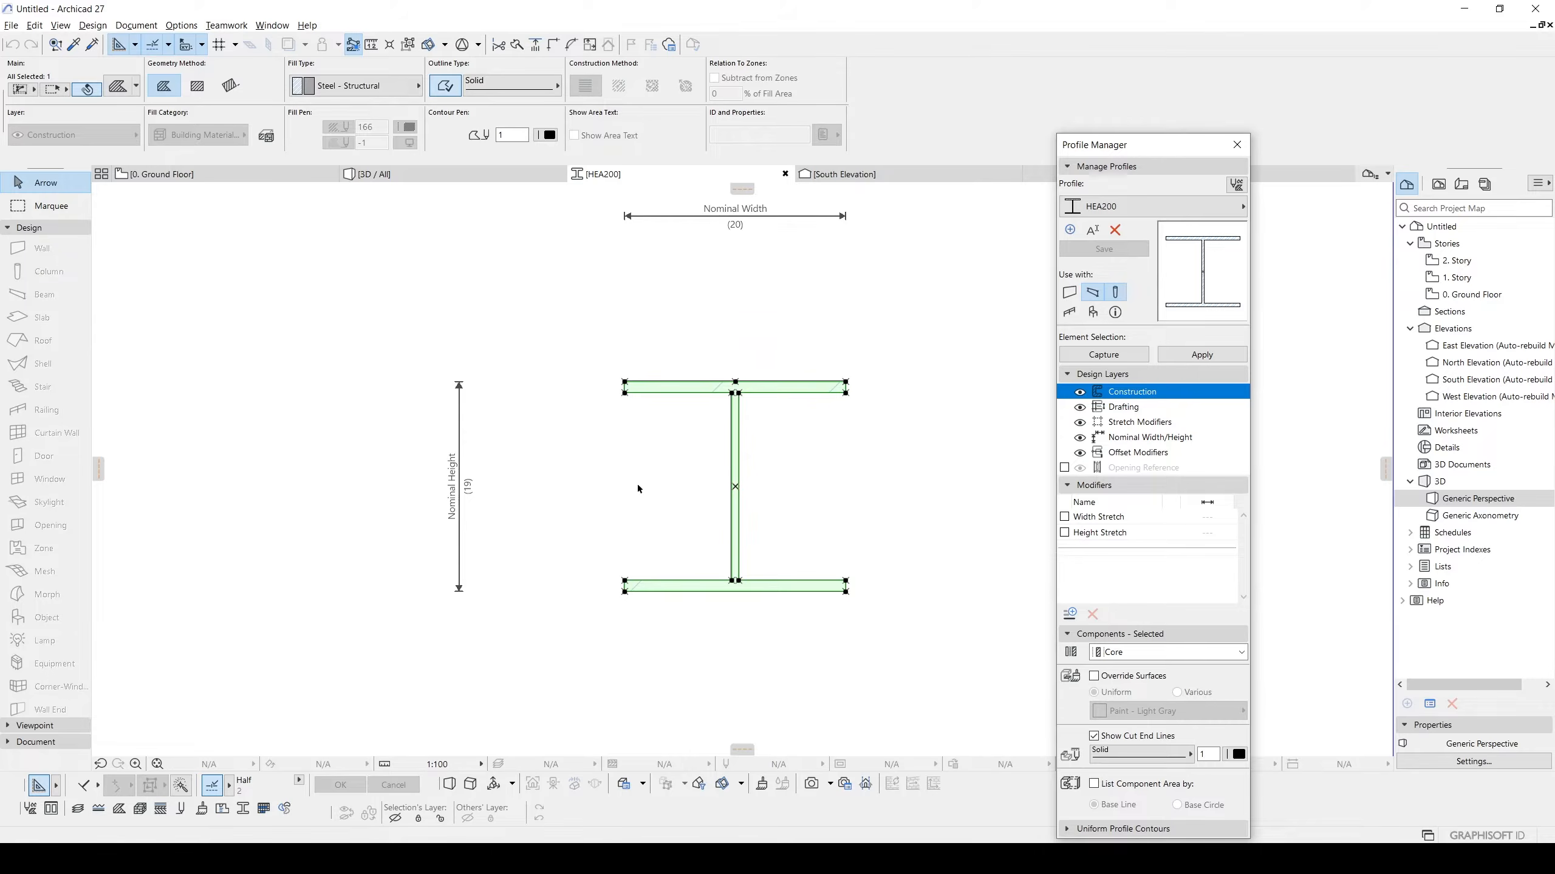
Enable the Width Stretch and Height Stretch modifiers of the HEA200 profile and apply the profile.
{"action": "left_click", "coordinate": [1064, 517]}
{"action": "left_click", "coordinate": [1065, 533]}
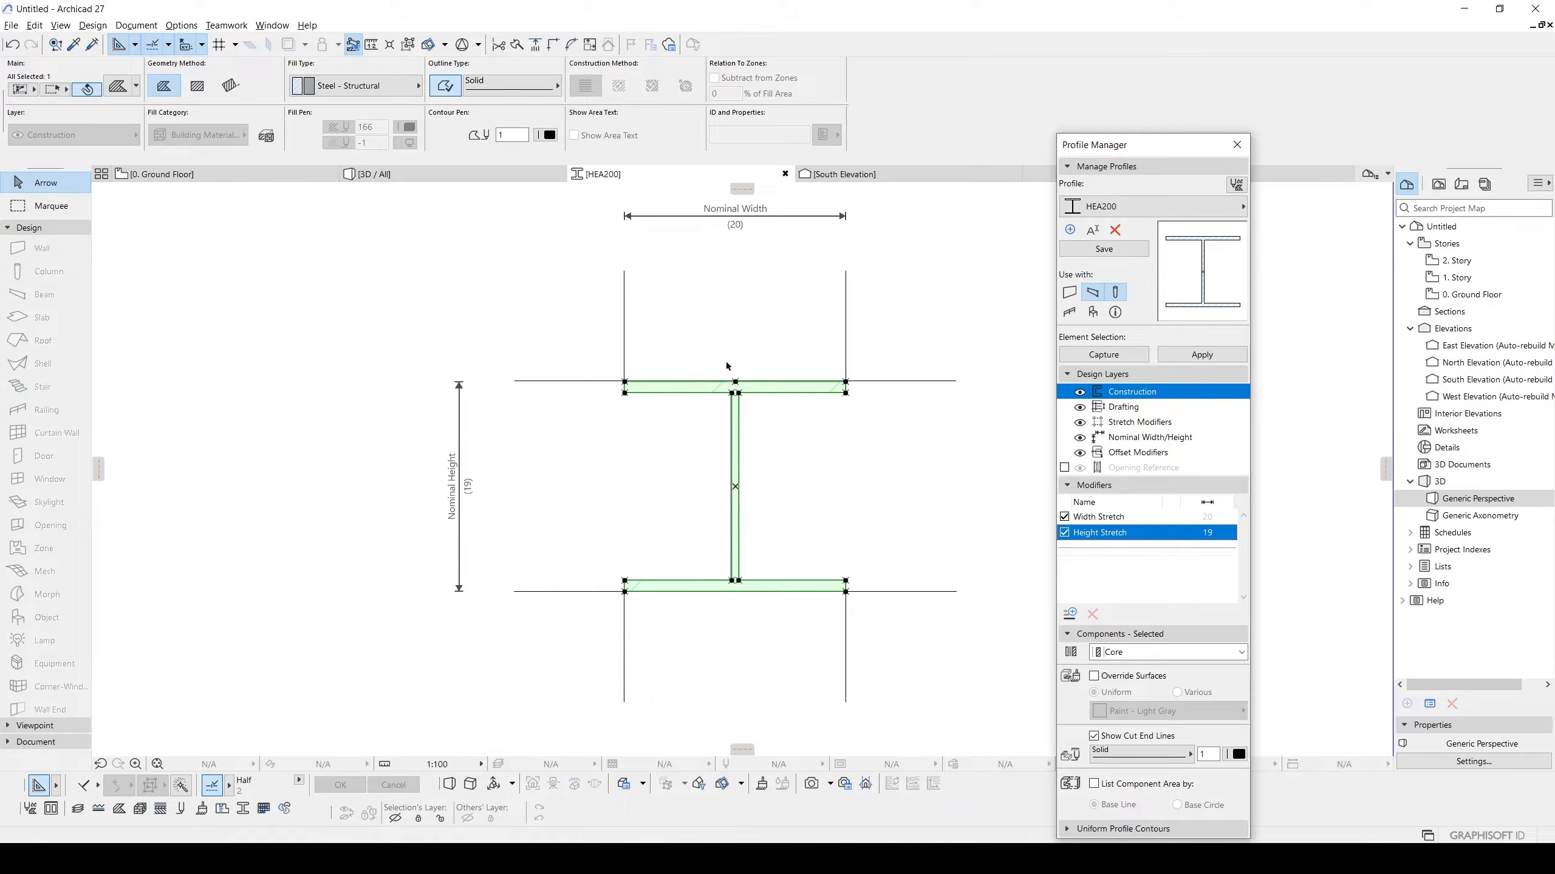
{"action": "left_click", "coordinate": [1215, 356]}
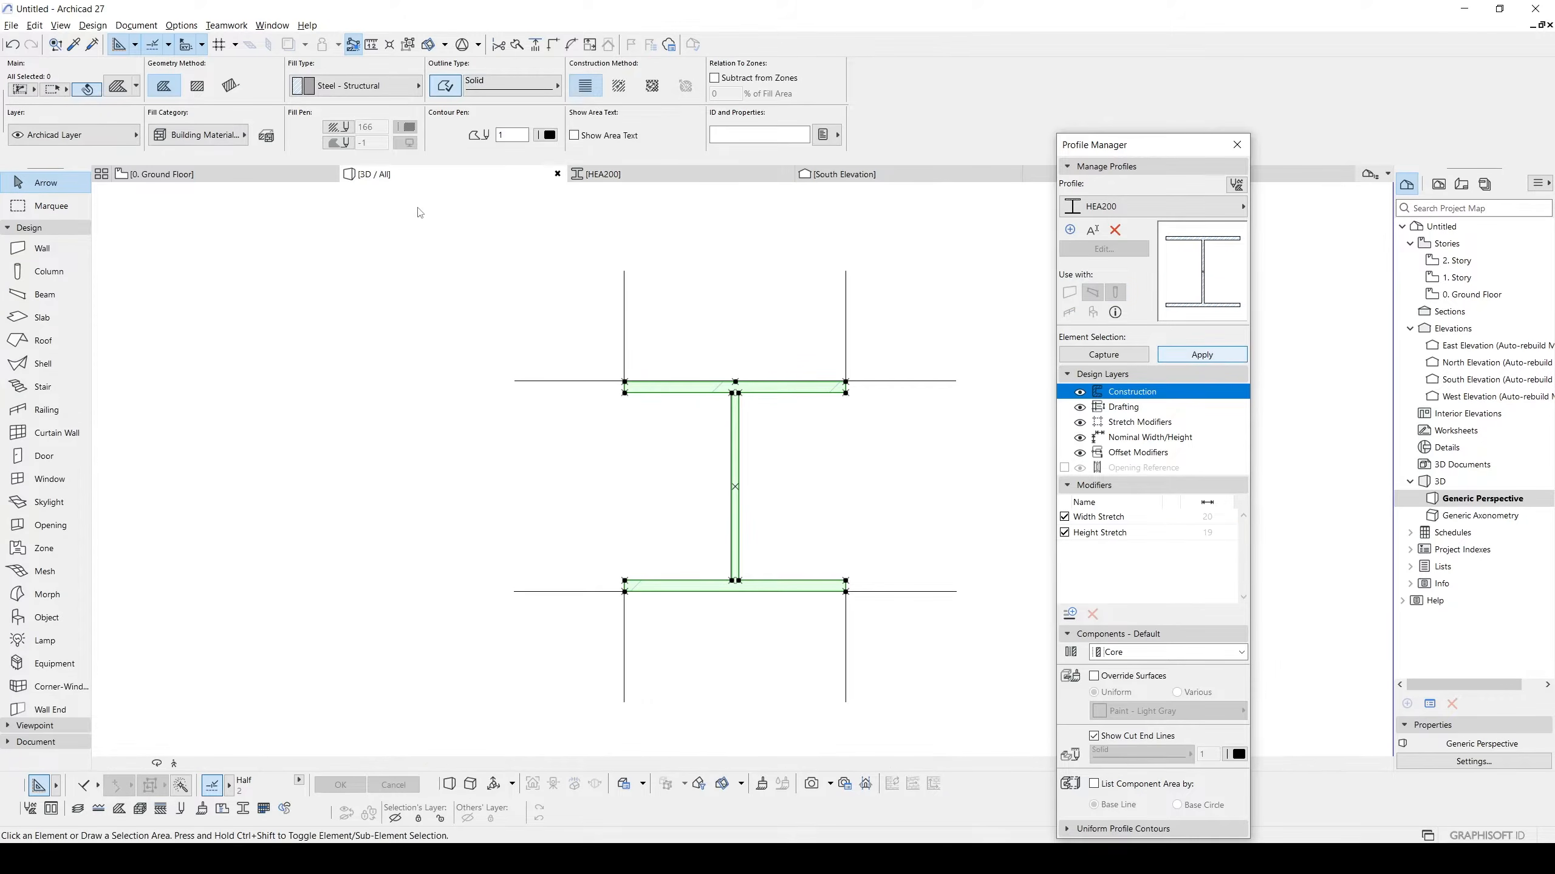
On the Ground Floor plan, link the HEA200 column's cross-section dimensions and set both to 190.
{"action": "left_click", "coordinate": [211, 175]}
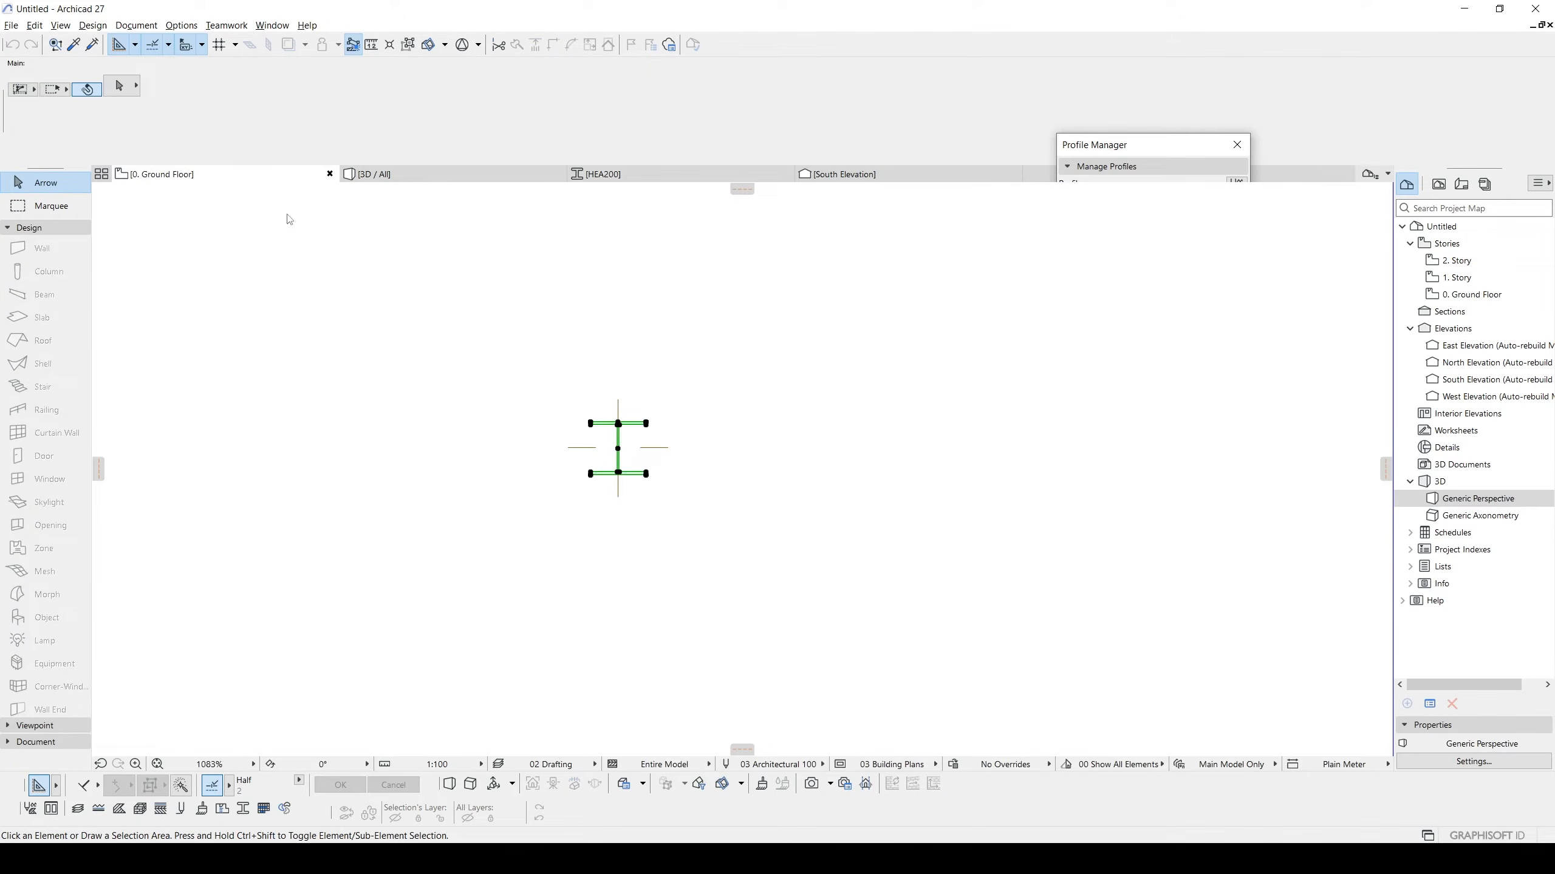
{"action": "left_click", "coordinate": [617, 426]}
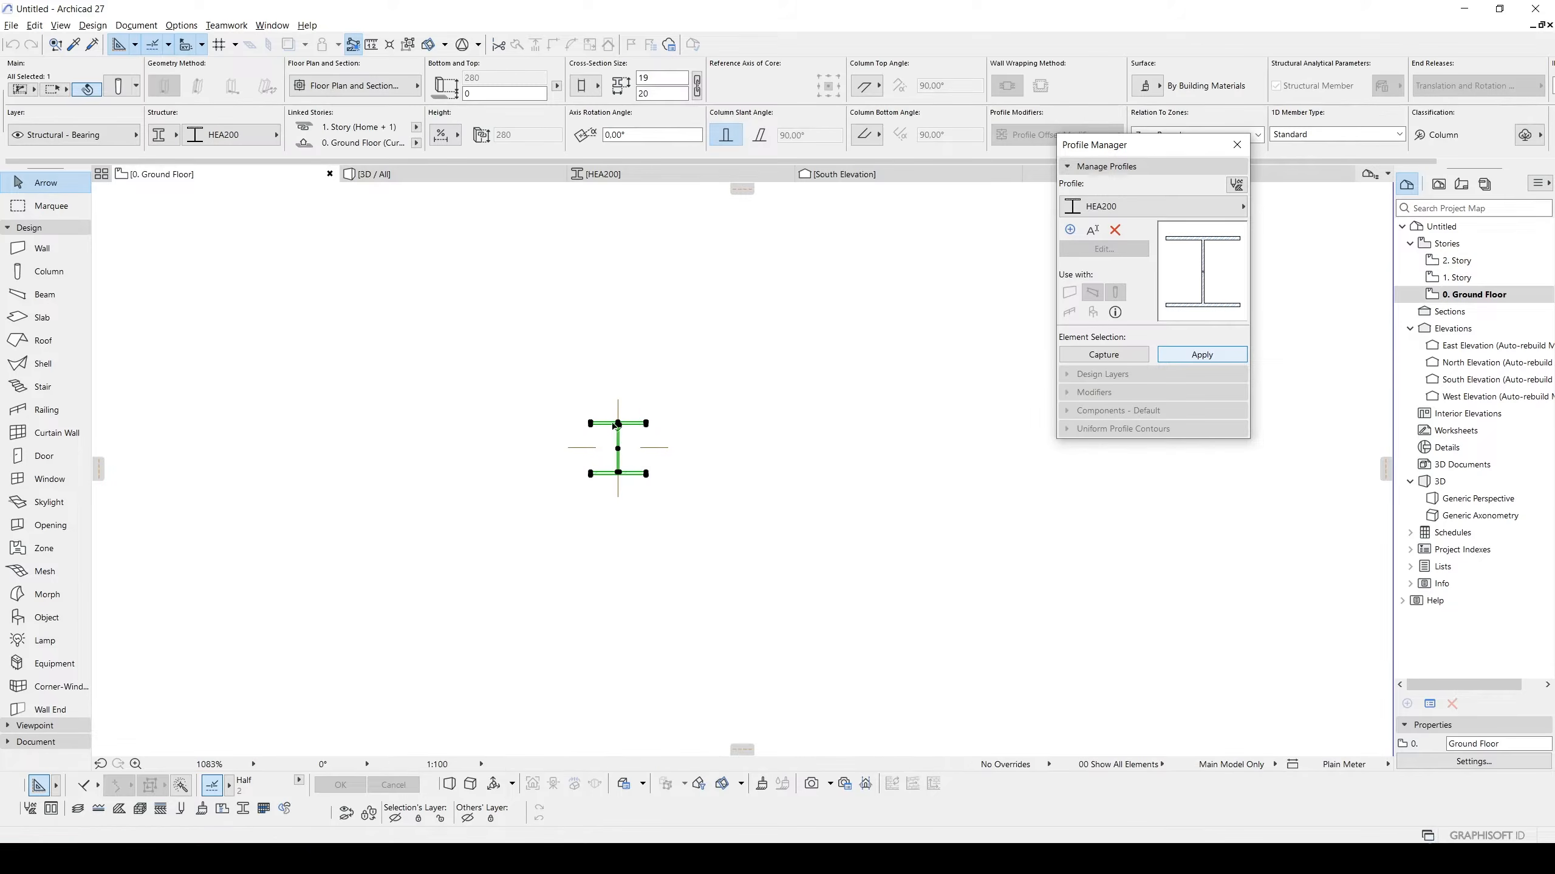
{"action": "scroll", "coordinate": [606, 427], "scroll_direction": "up", "scroll_amount": 5}
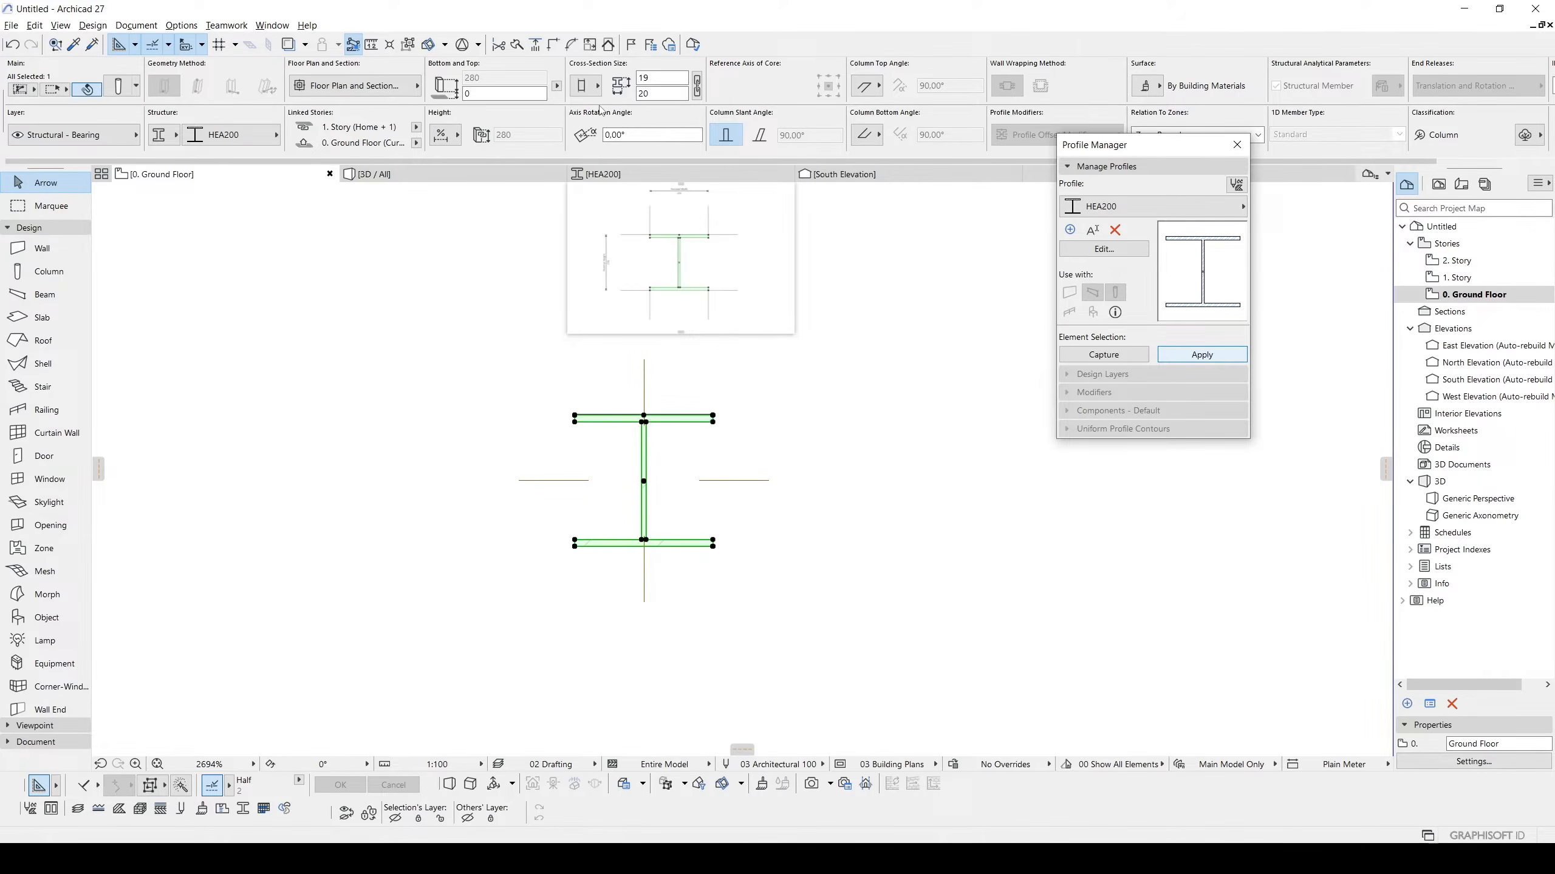
{"action": "left_click", "coordinate": [652, 78]}
{"action": "left_click", "coordinate": [653, 95]}
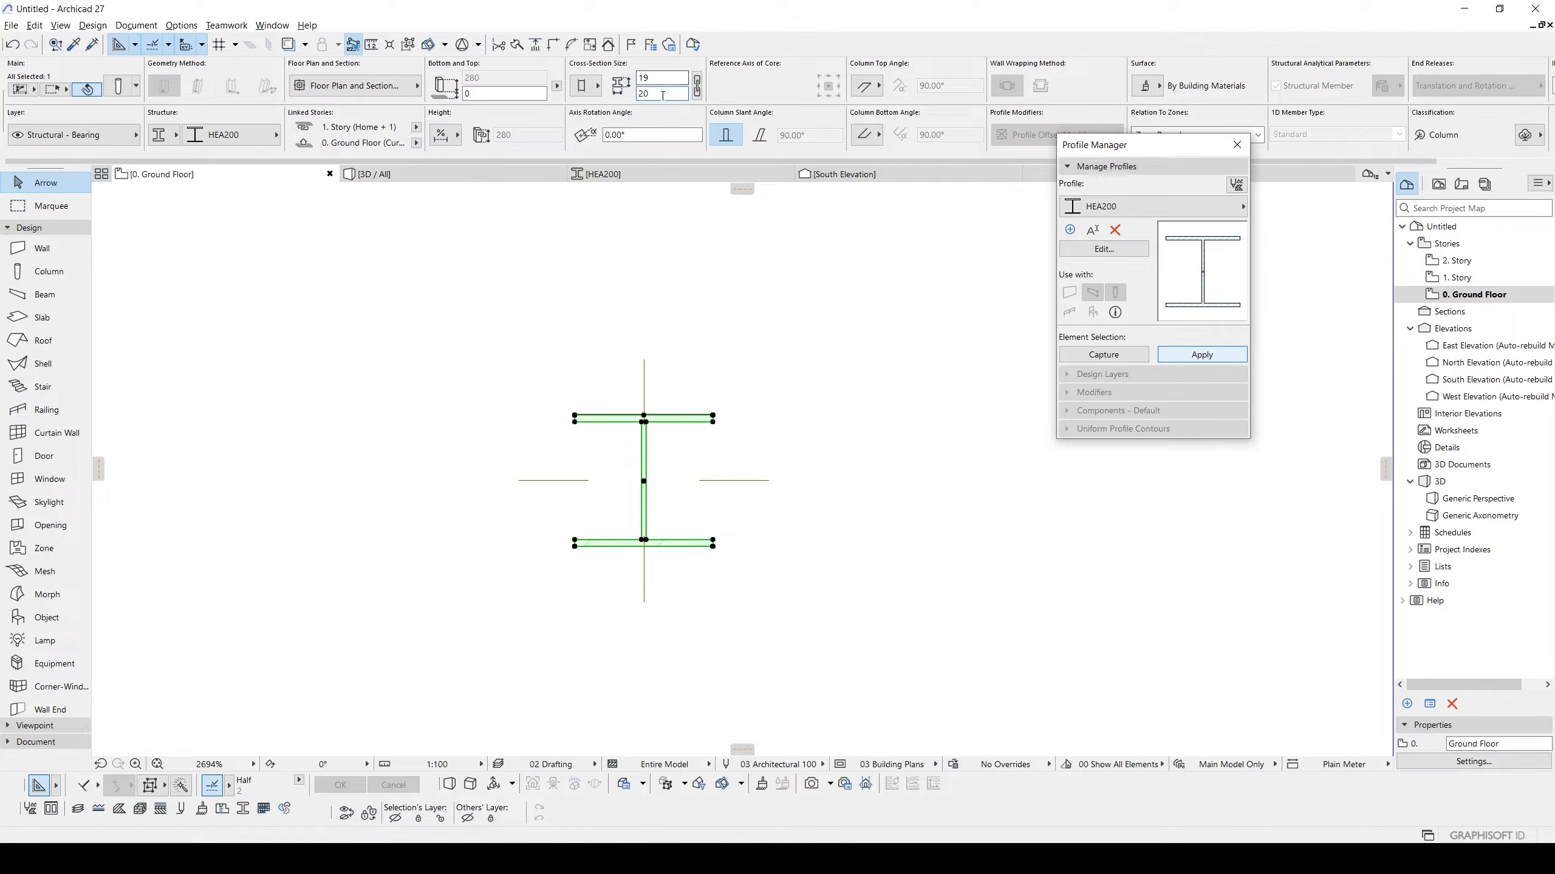
{"action": "left_click", "coordinate": [696, 87]}
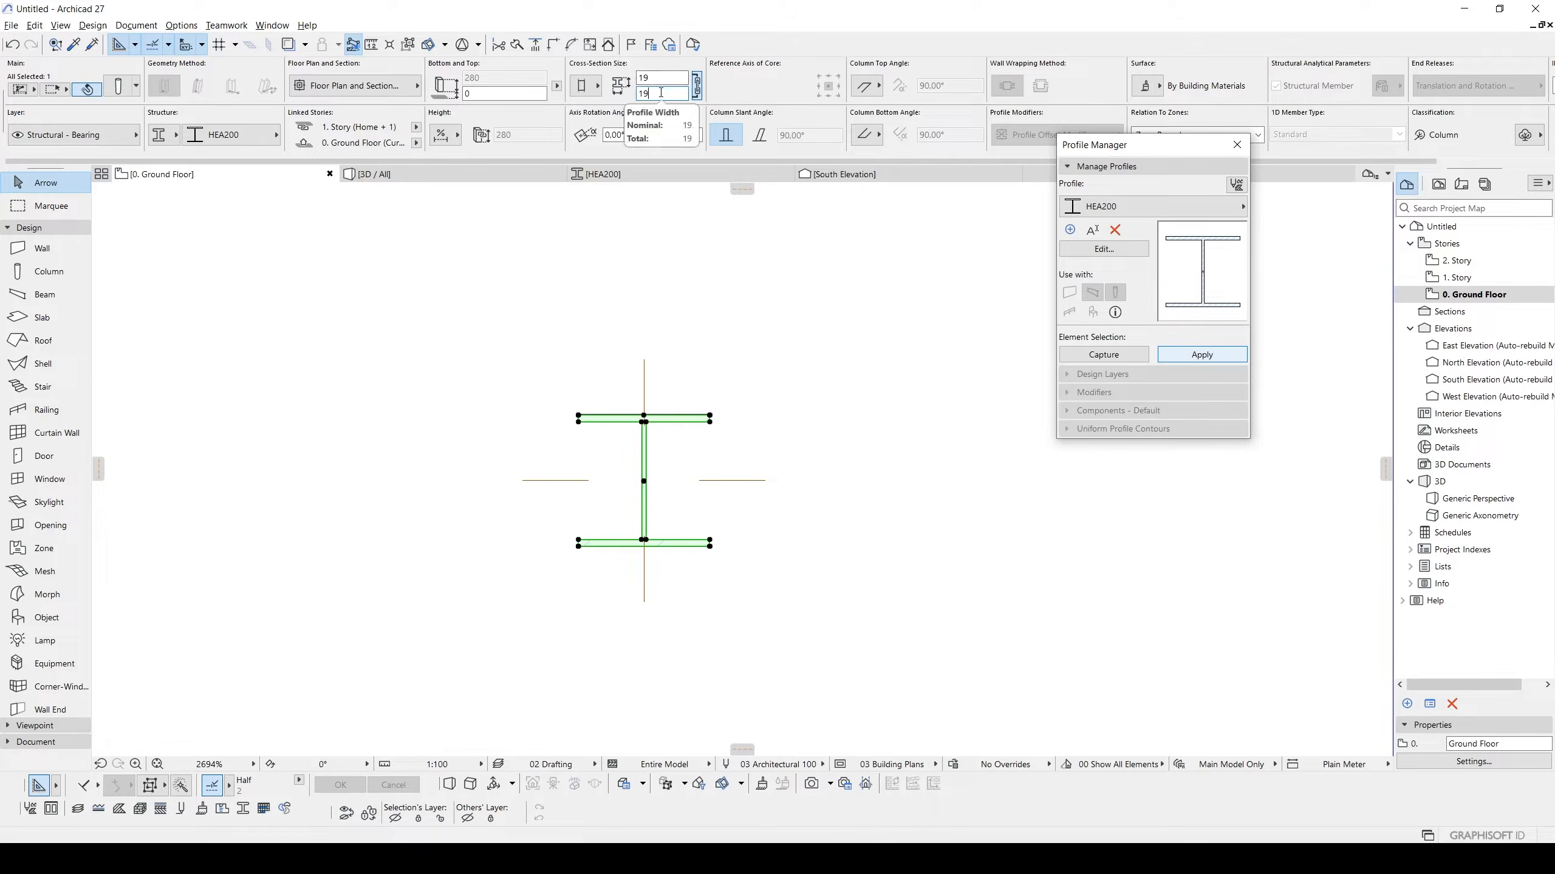
{"action": "key", "text": "Return"}
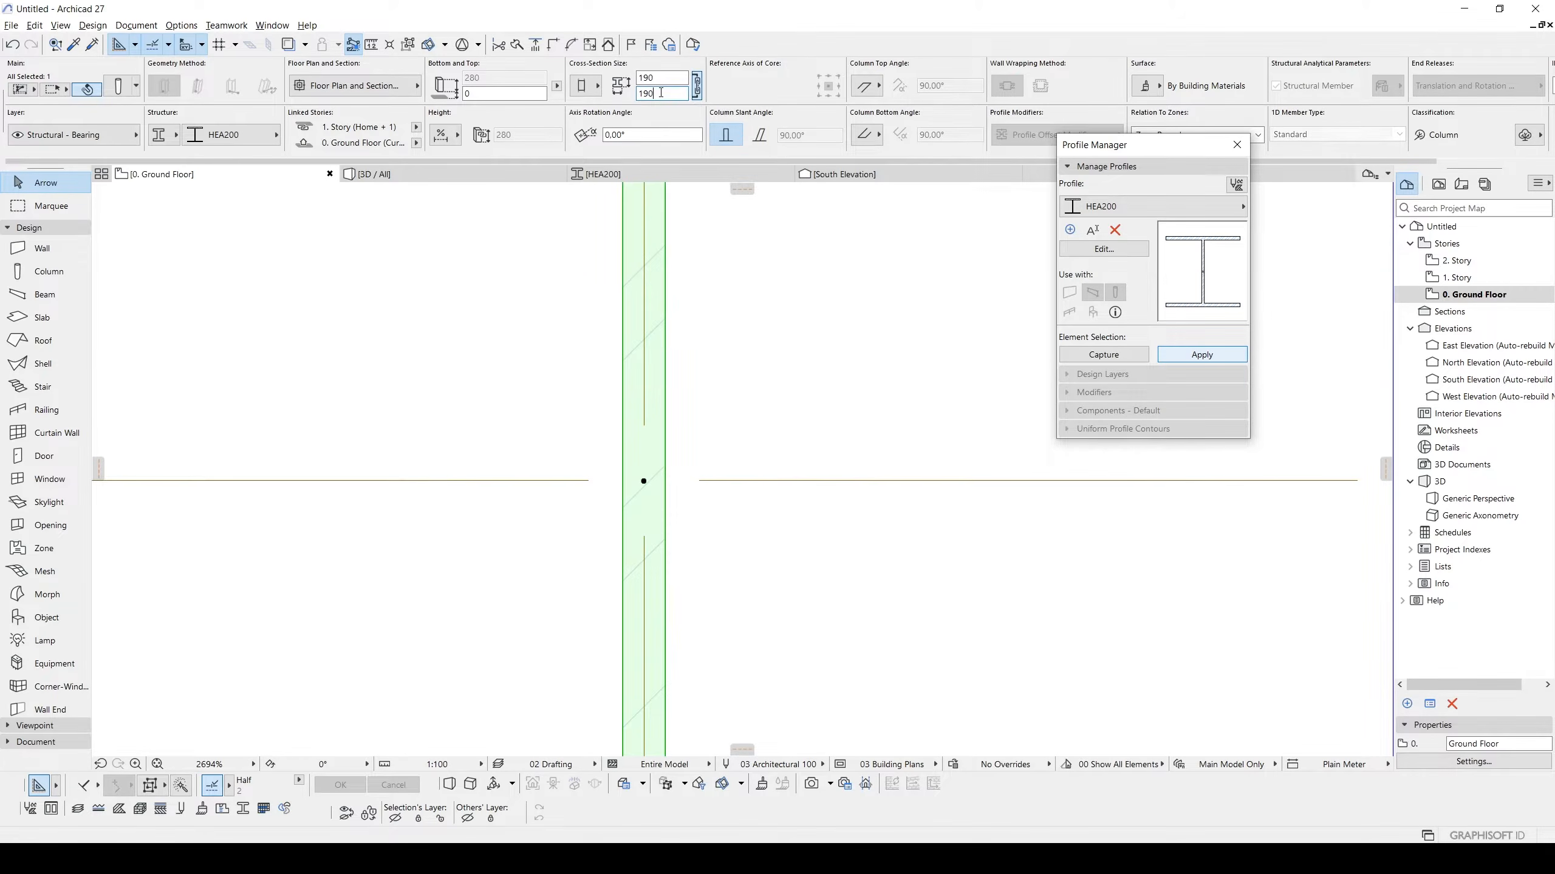
{"action": "scroll", "coordinate": [660, 358], "scroll_direction": "down", "scroll_amount": 5}
{"action": "scroll", "coordinate": [658, 275], "scroll_direction": "down", "scroll_amount": 1}
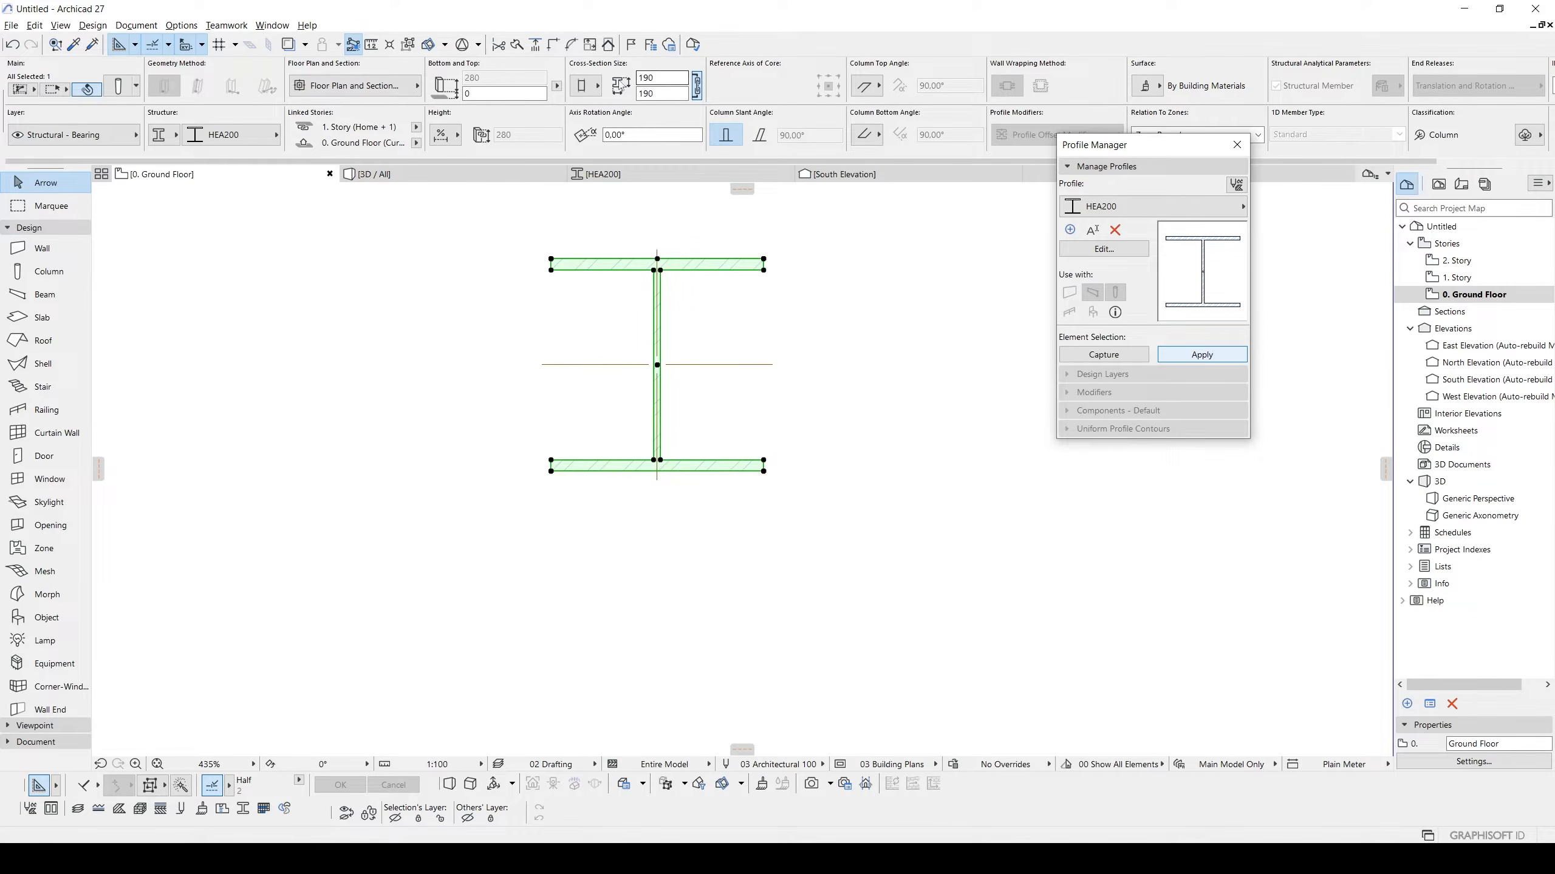
Undo the last cross-section size change on the HEA200 column.
{"action": "key", "text": "ctrl+z"}
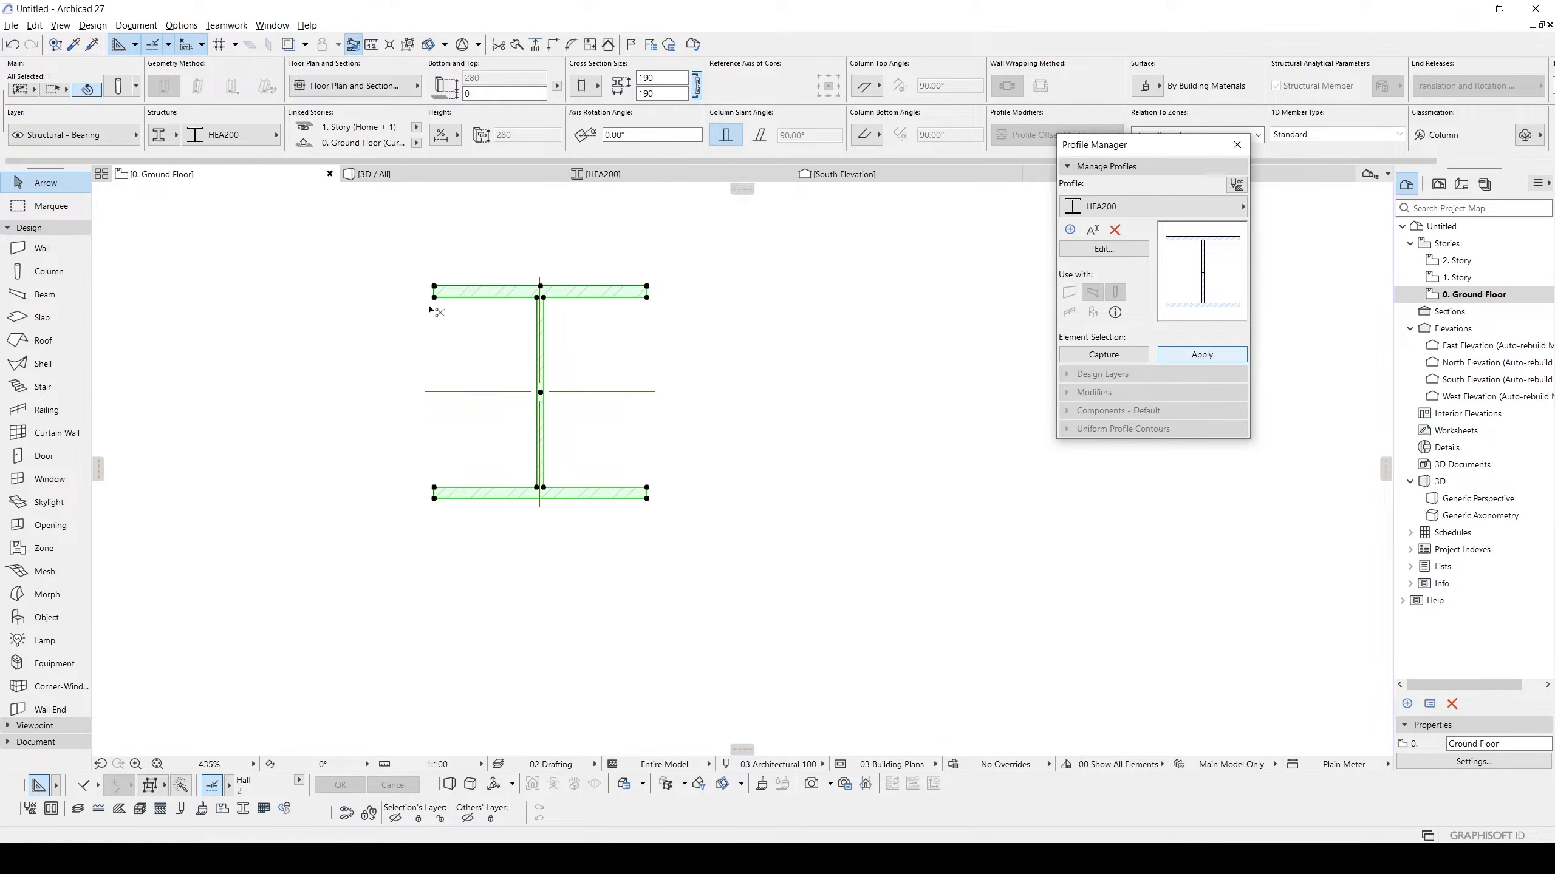
{"action": "scroll", "coordinate": [530, 368], "scroll_direction": "up", "scroll_amount": 7}
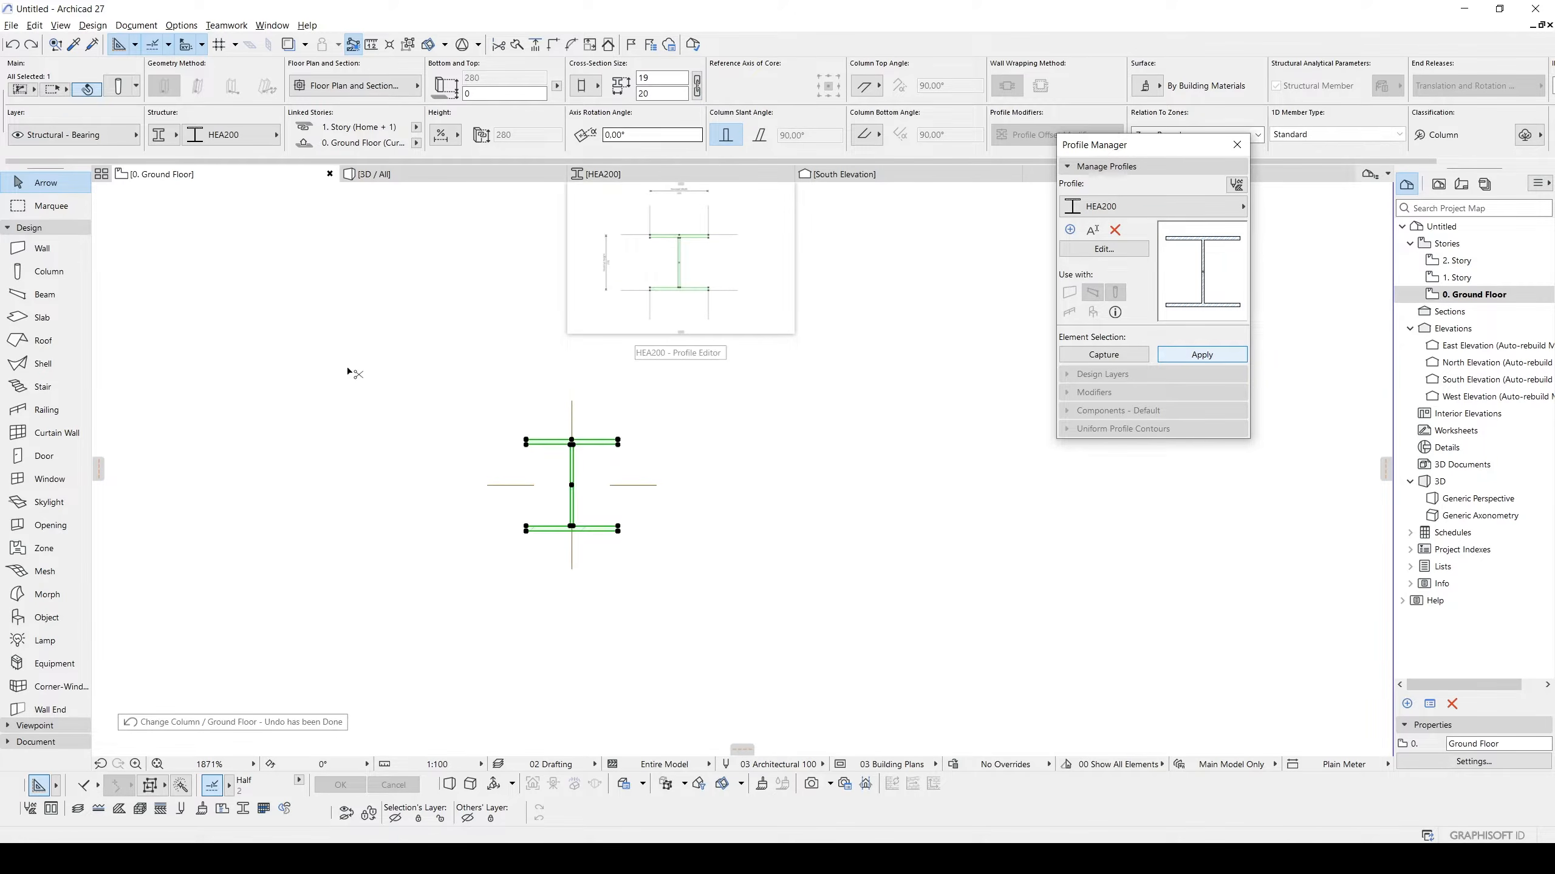
{"action": "middle_click_drag", "start_coordinate": [472, 373], "coordinate": [458, 372]}
Try a profile width of 200 on the HEA200 column, inspect the stretched section, and undo the change.
{"action": "left_click", "coordinate": [663, 94]}
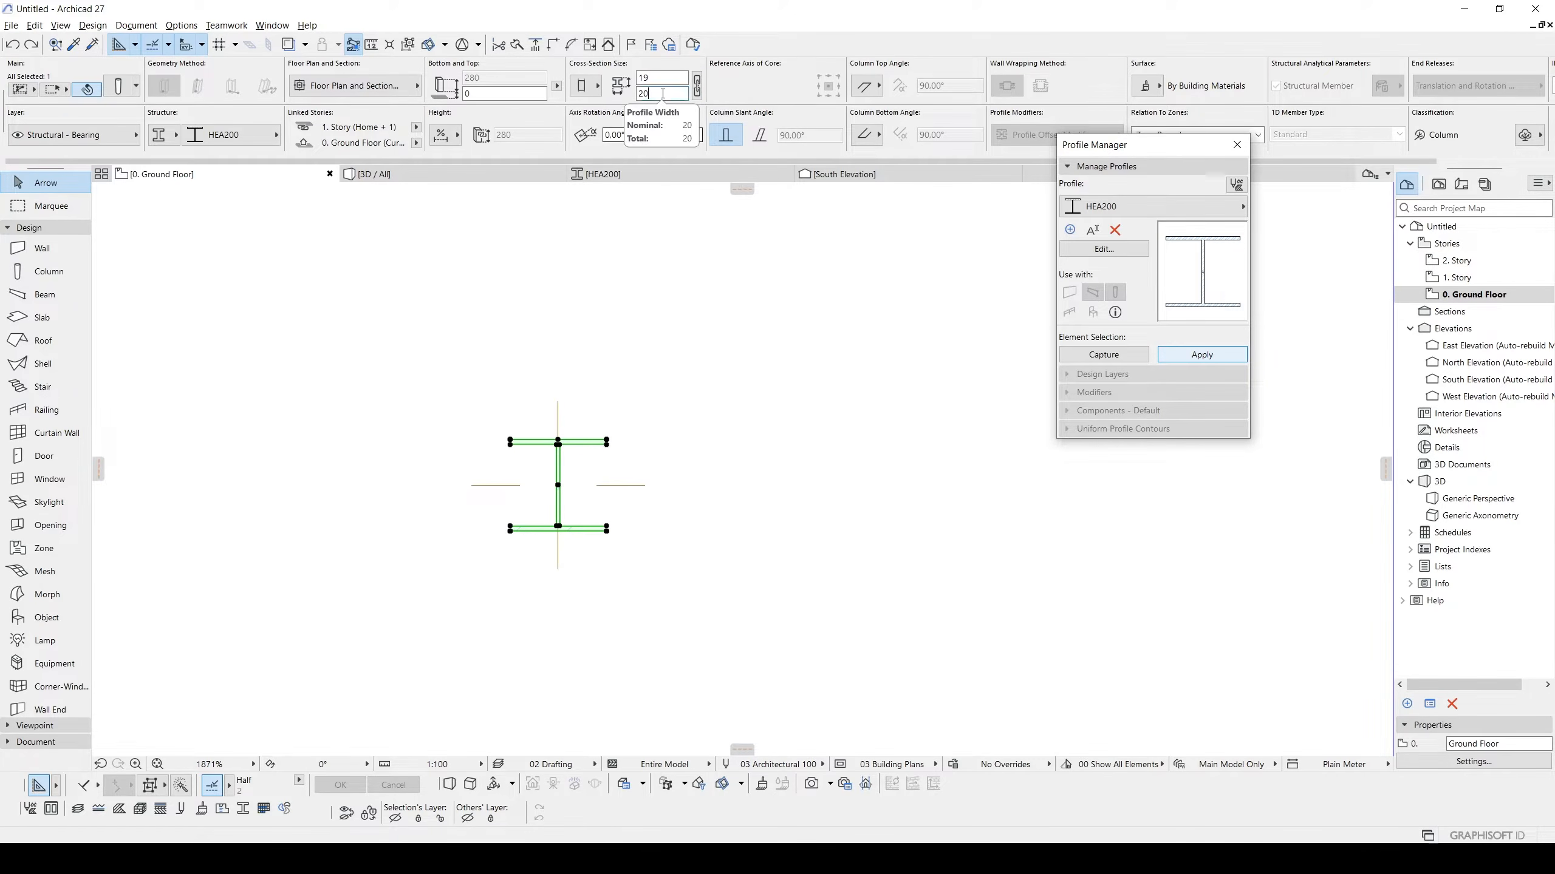
{"action": "type", "text": "0"}
{"action": "key", "text": "Return"}
{"action": "scroll", "coordinate": [696, 499], "scroll_direction": "down", "scroll_amount": 3}
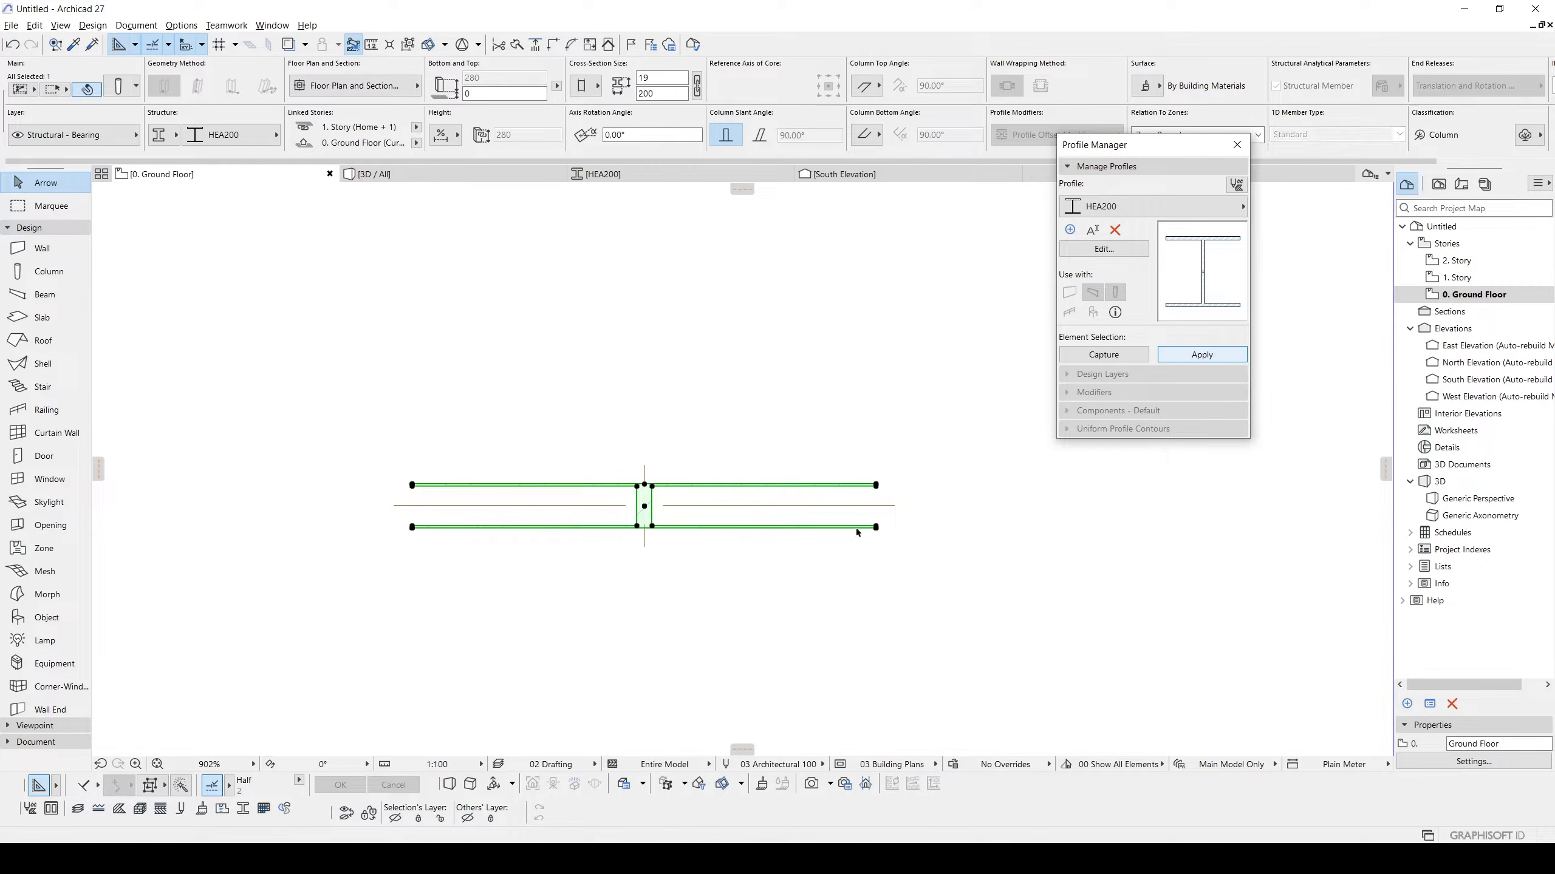
{"action": "scroll", "coordinate": [603, 493], "scroll_direction": "up", "scroll_amount": 3}
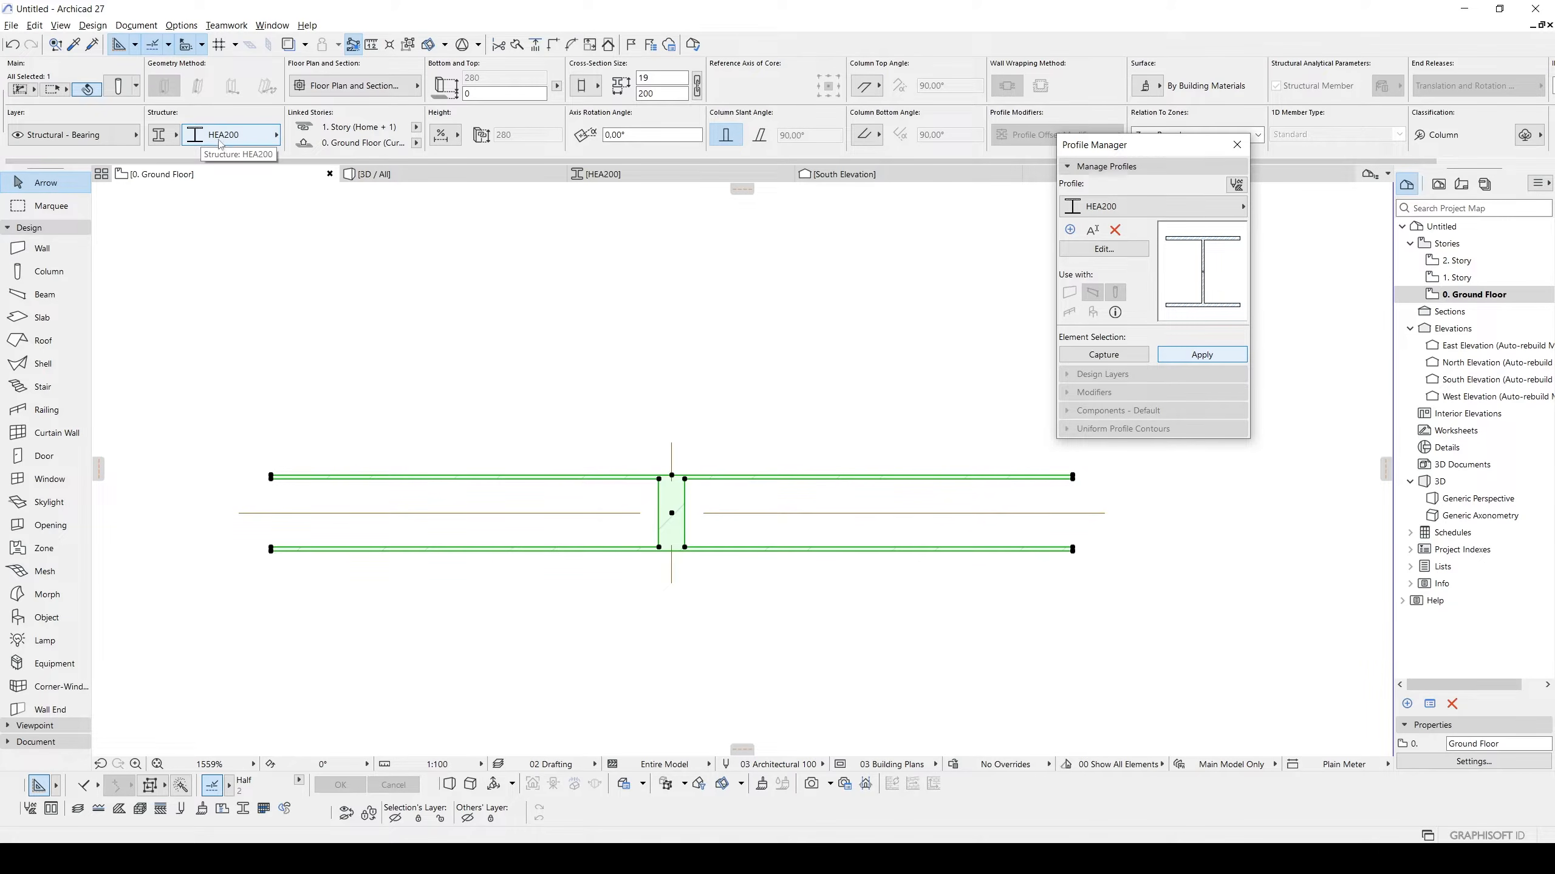
{"action": "scroll", "coordinate": [617, 481], "scroll_direction": "up", "scroll_amount": 1}
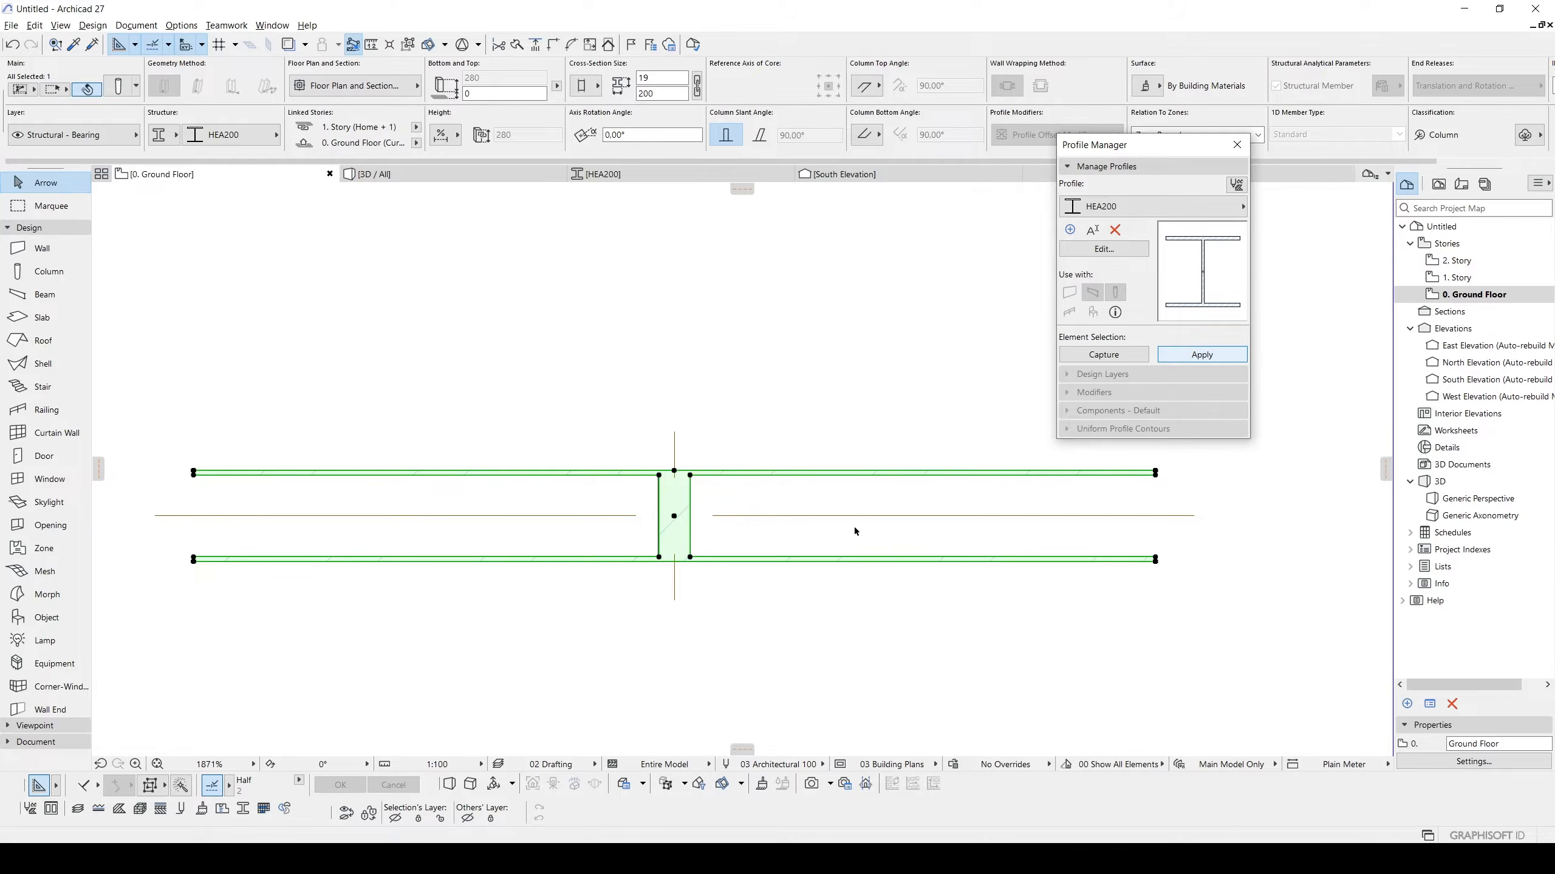
{"action": "key", "text": "ctrl+z"}
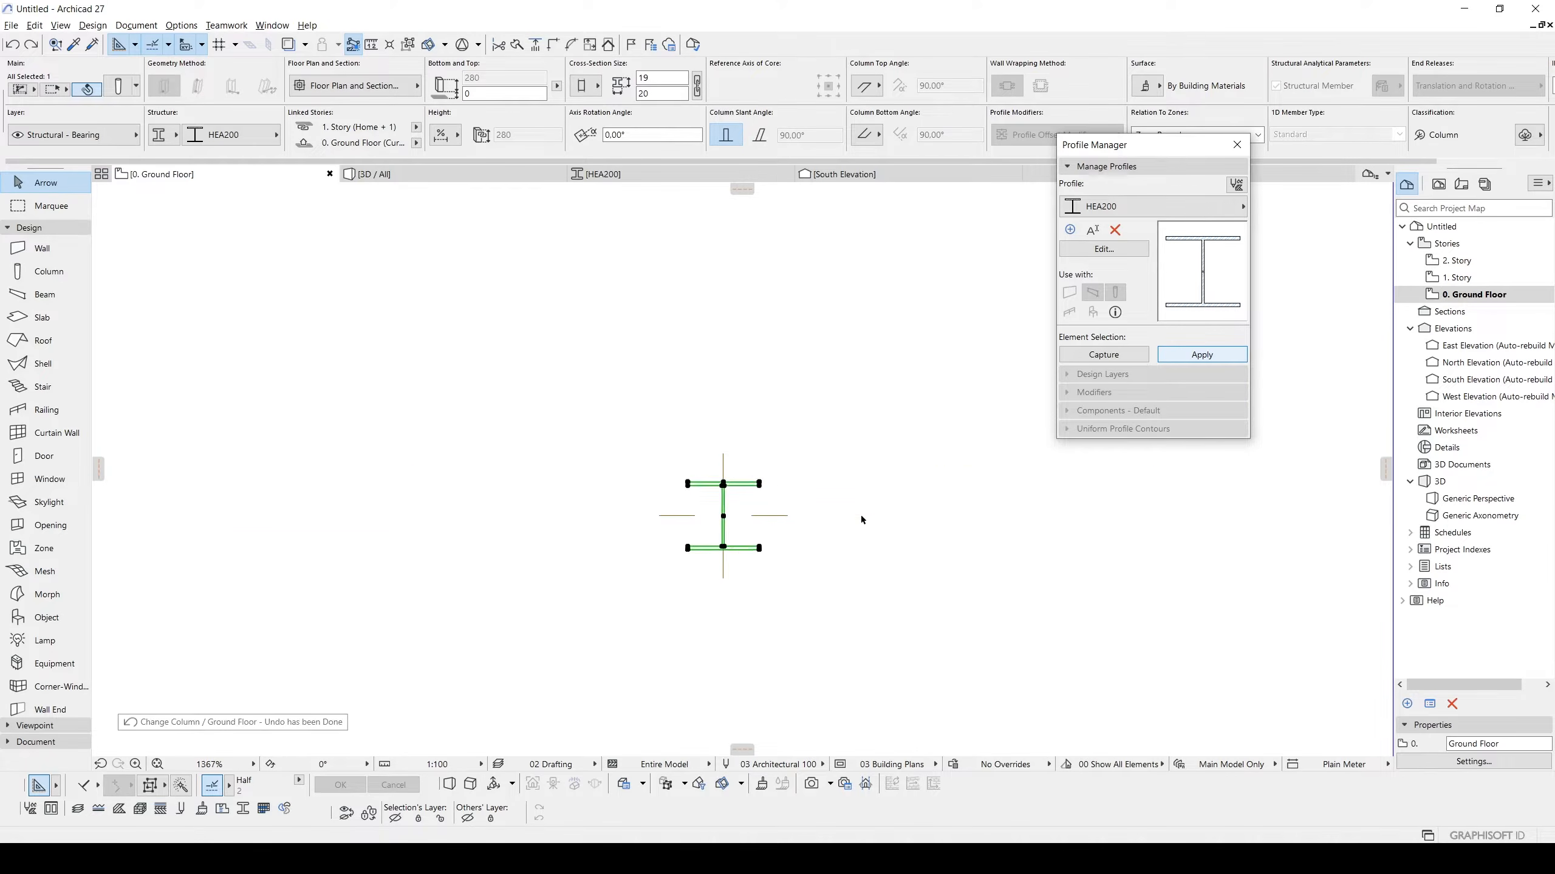
{"action": "middle_click_drag", "start_coordinate": [687, 502], "coordinate": [677, 502]}
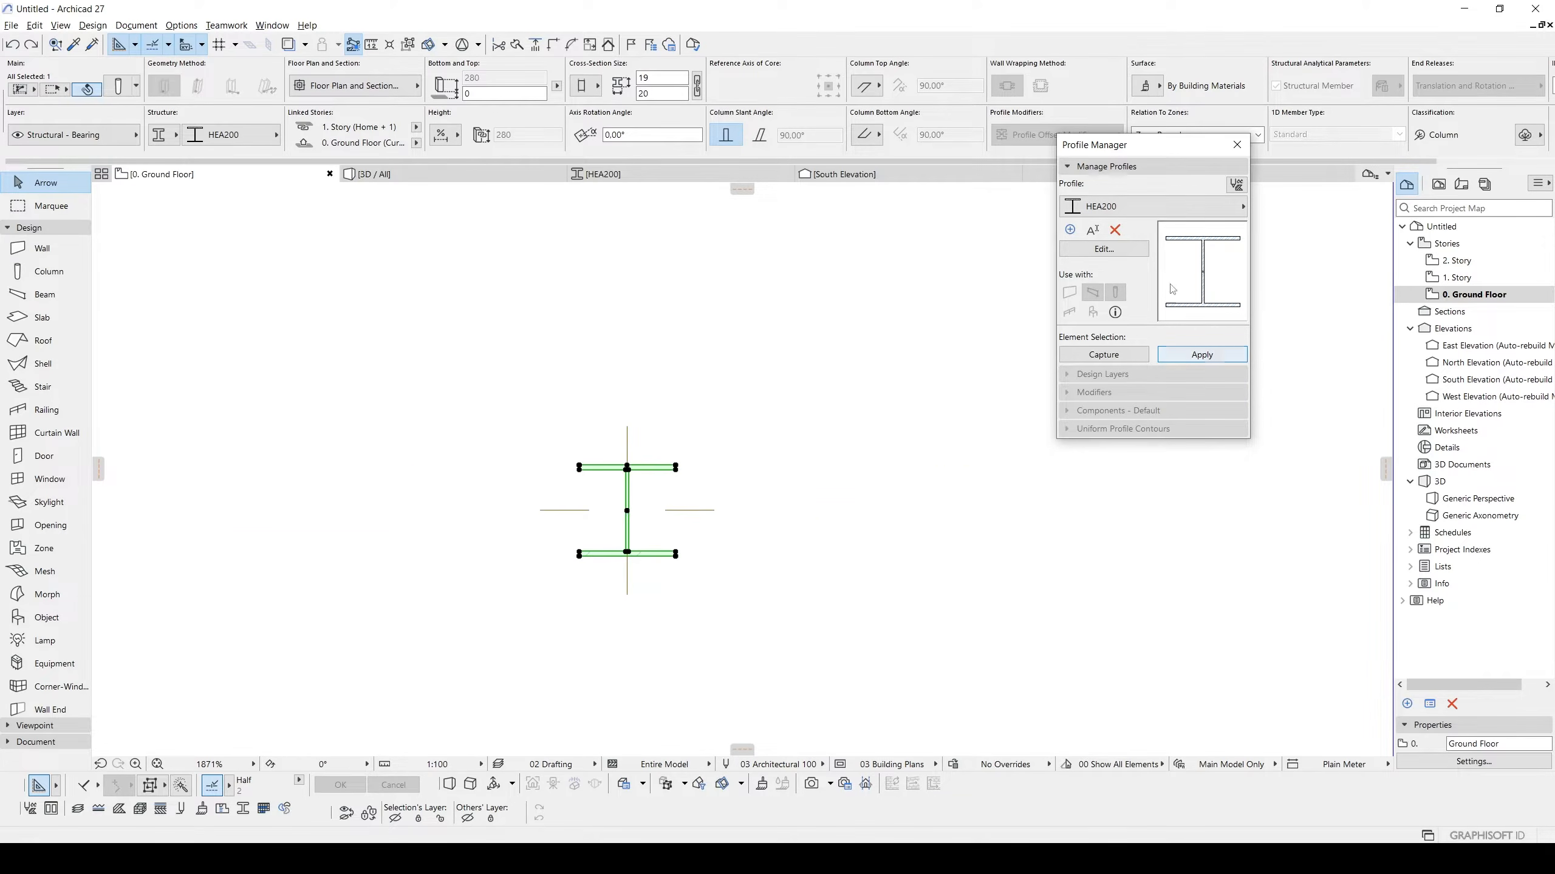
Disable the Width Stretch and Height Stretch modifiers of the HEA200 profile, apply it, and return to the Ground Floor plan.
{"action": "left_click", "coordinate": [1103, 248]}
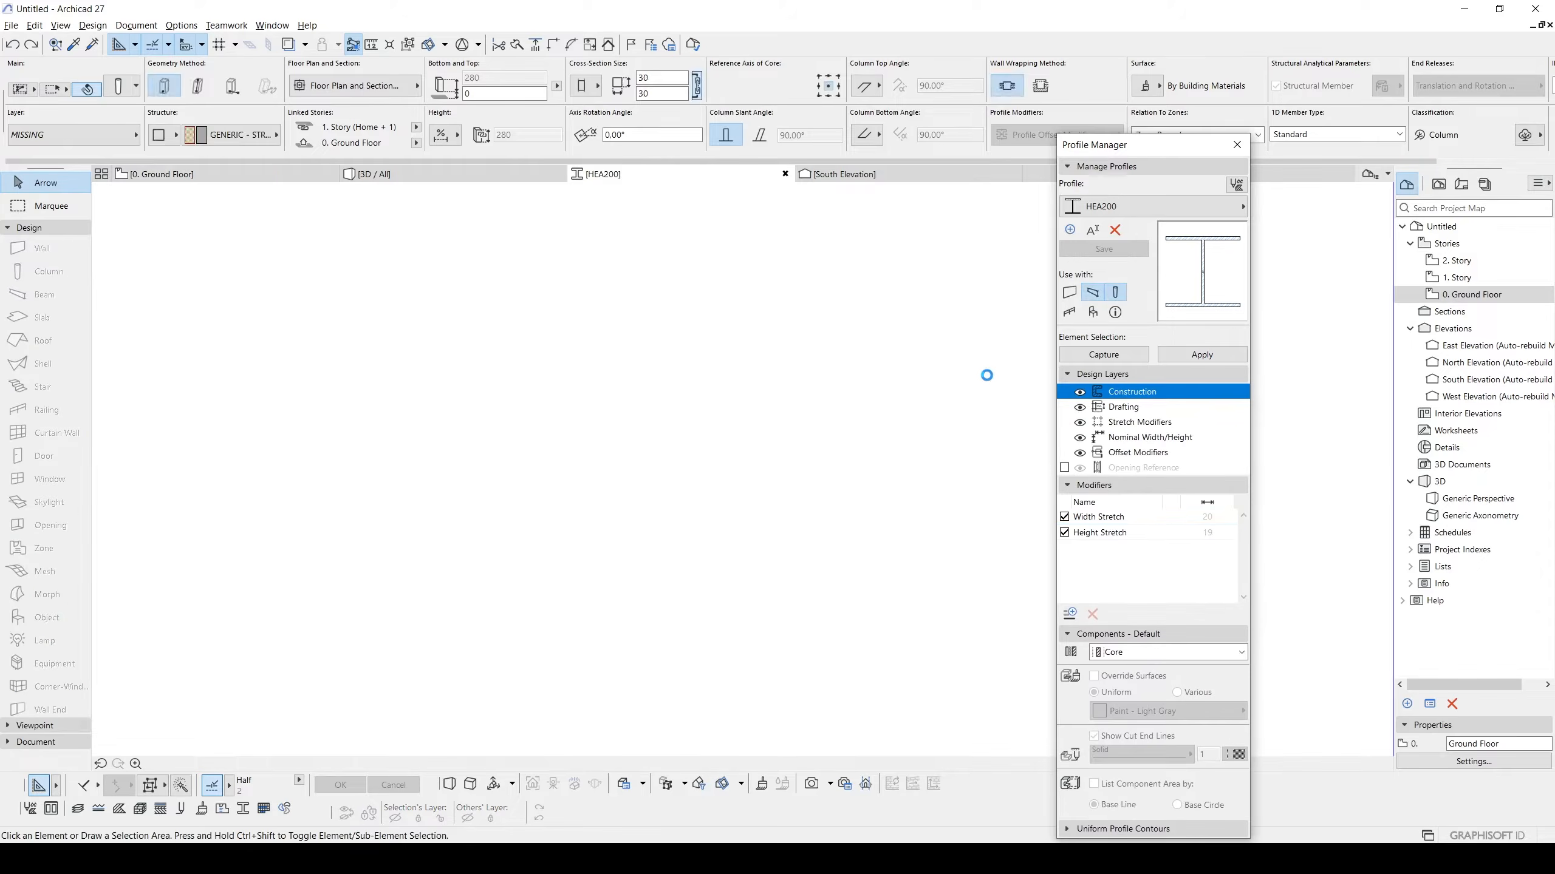
{"action": "left_click", "coordinate": [1066, 533]}
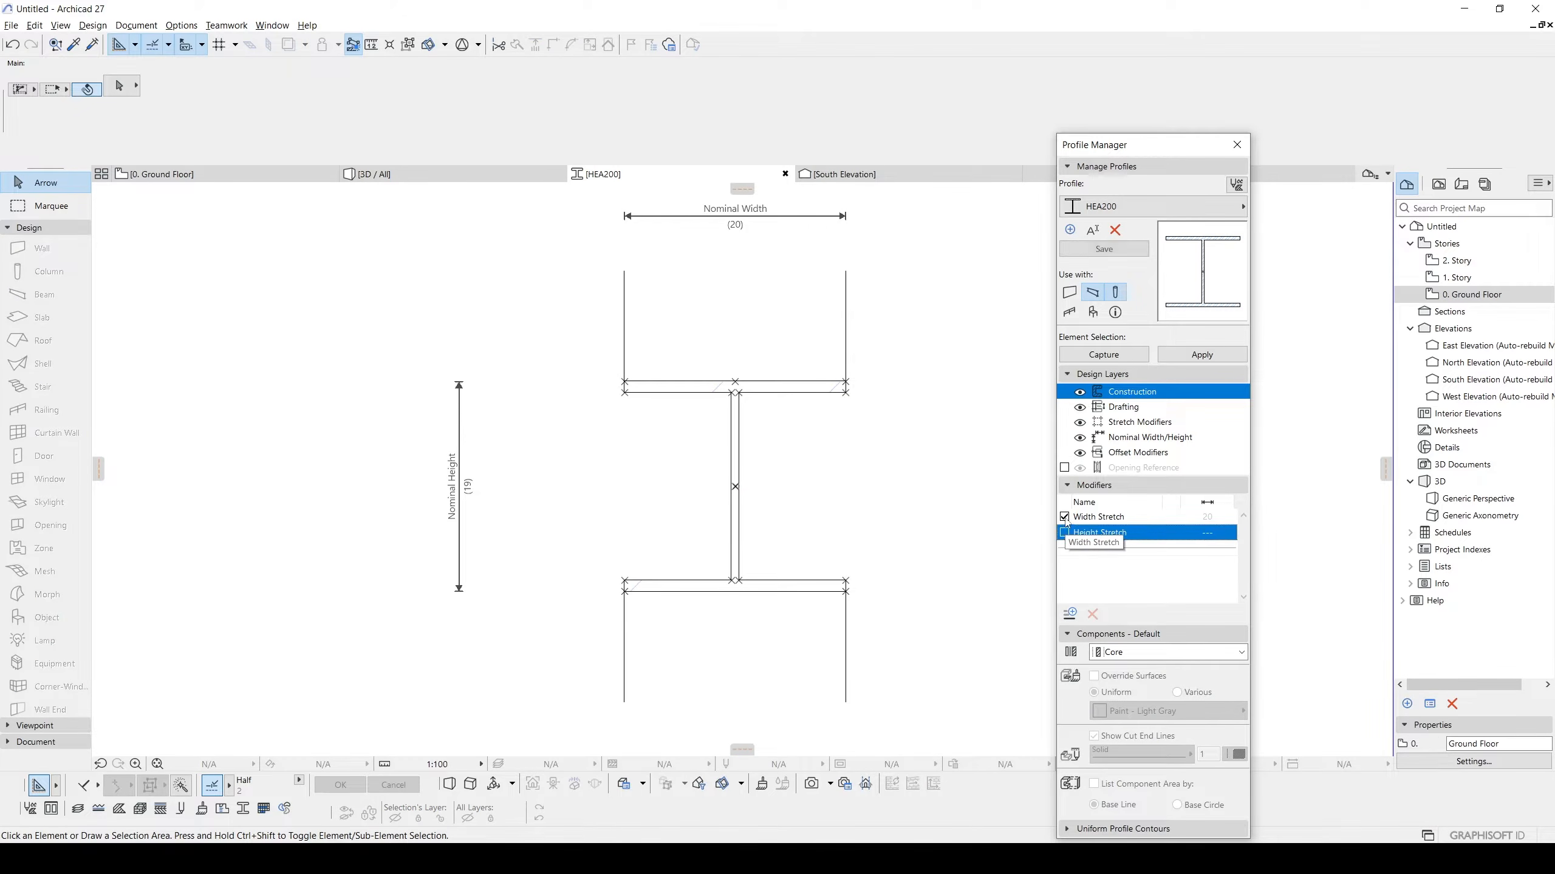
{"action": "left_click", "coordinate": [1066, 517]}
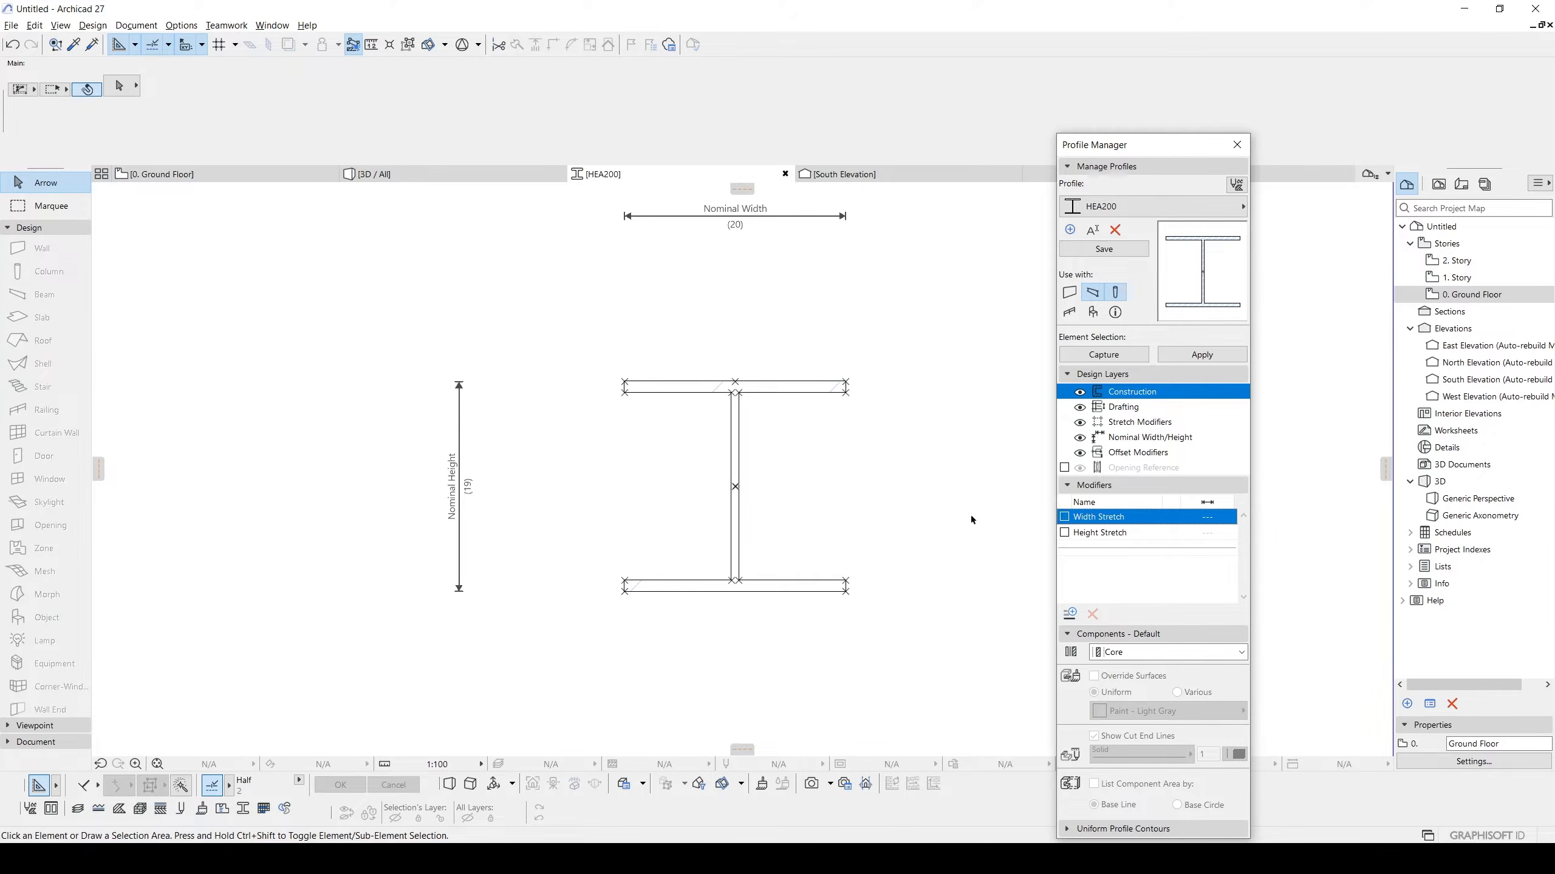
{"action": "left_click", "coordinate": [785, 174]}
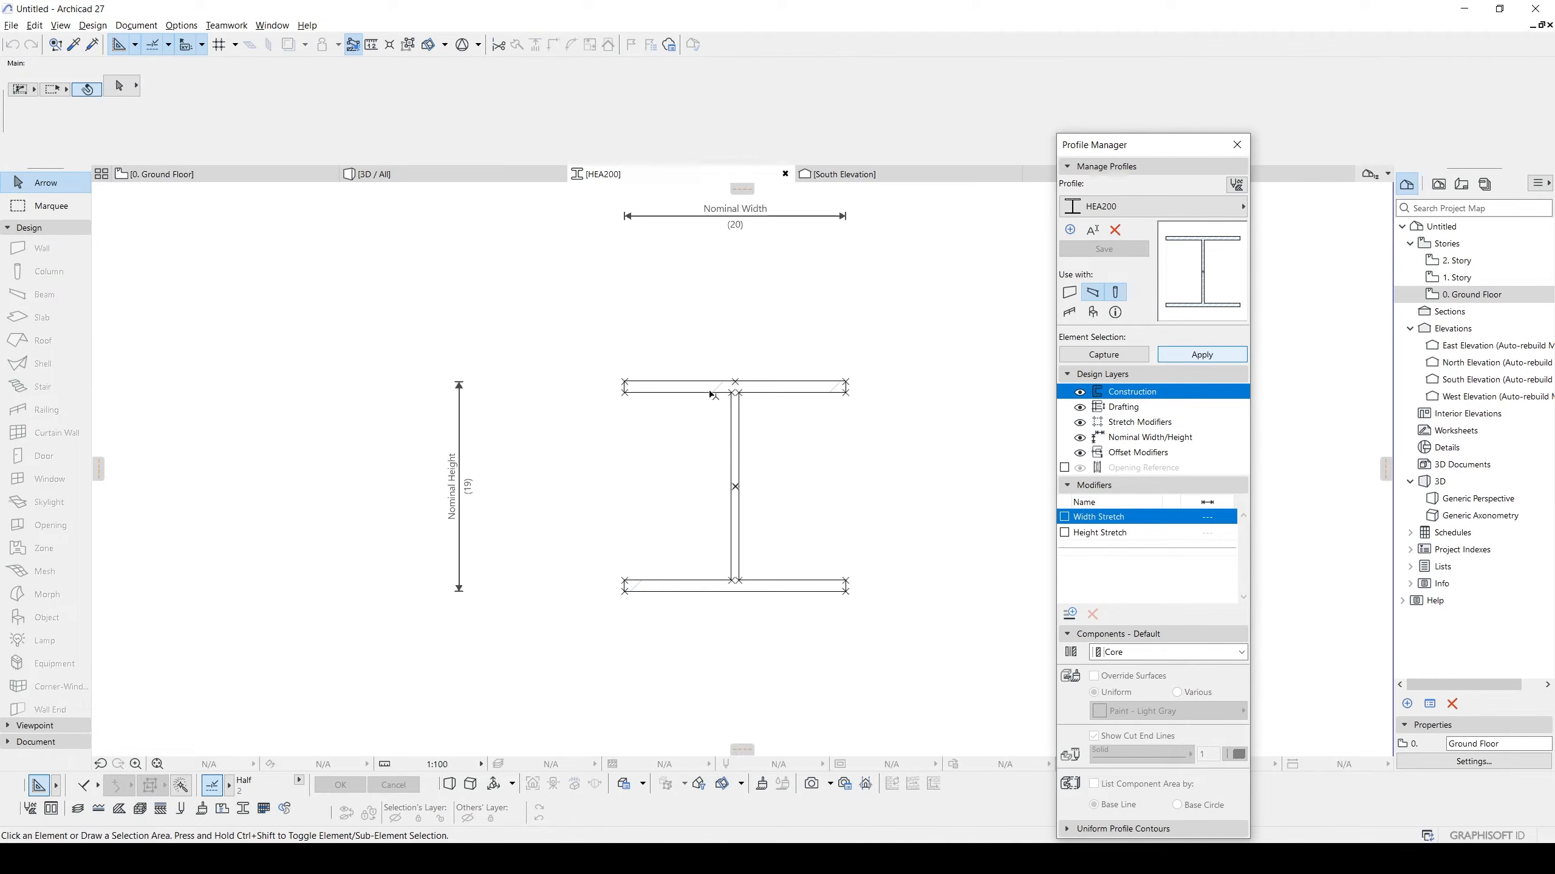
{"action": "left_click", "coordinate": [212, 174]}
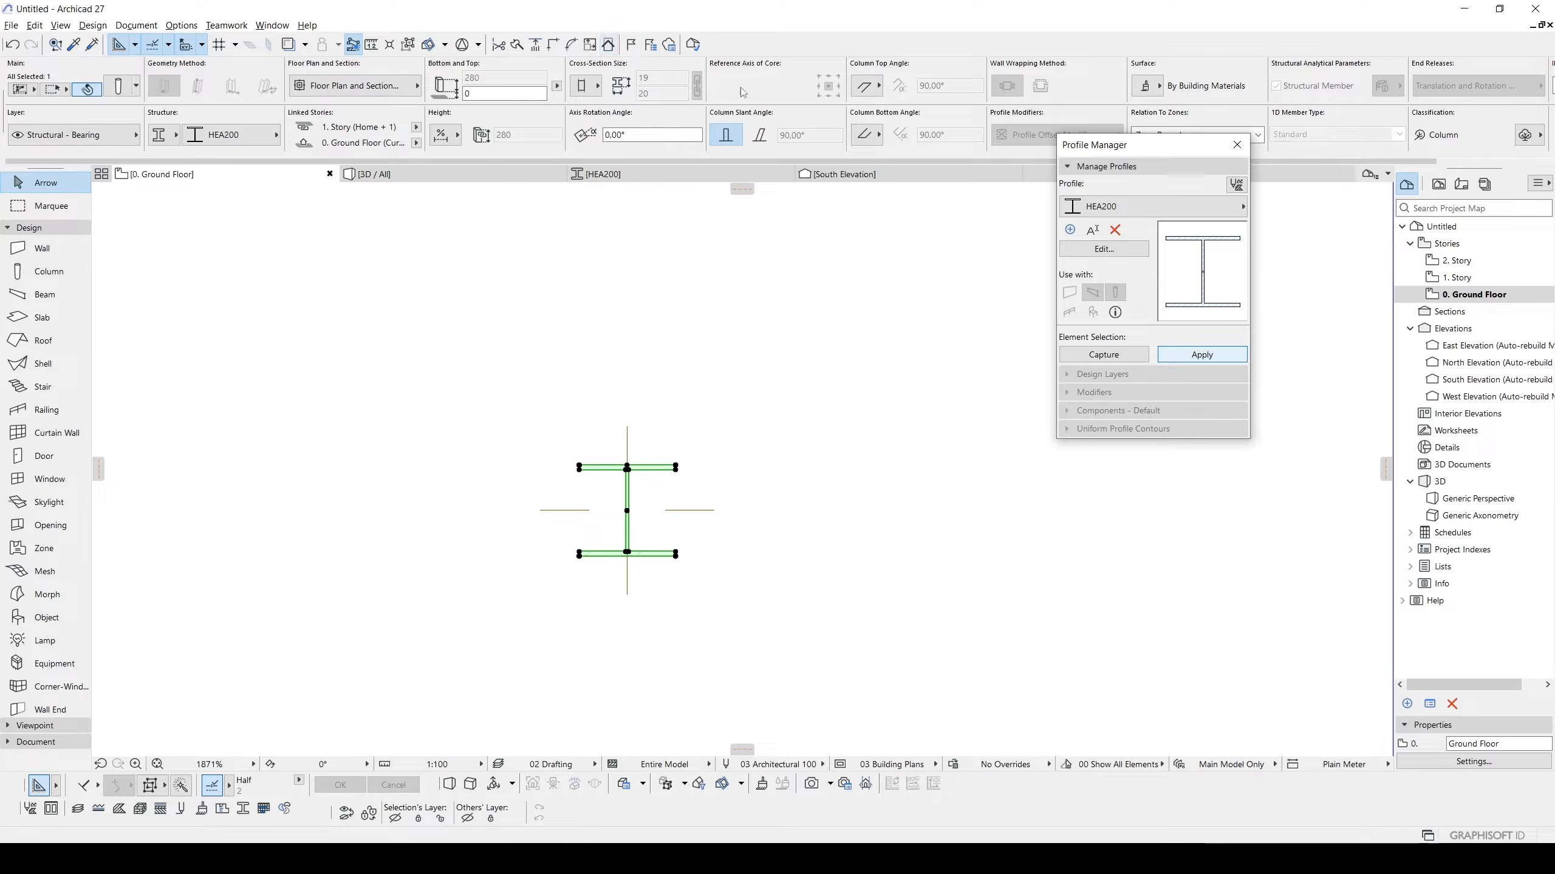
Change the selected column's profile to RHS100X100X5.
{"action": "scroll", "coordinate": [729, 431], "scroll_direction": "down", "scroll_amount": 4}
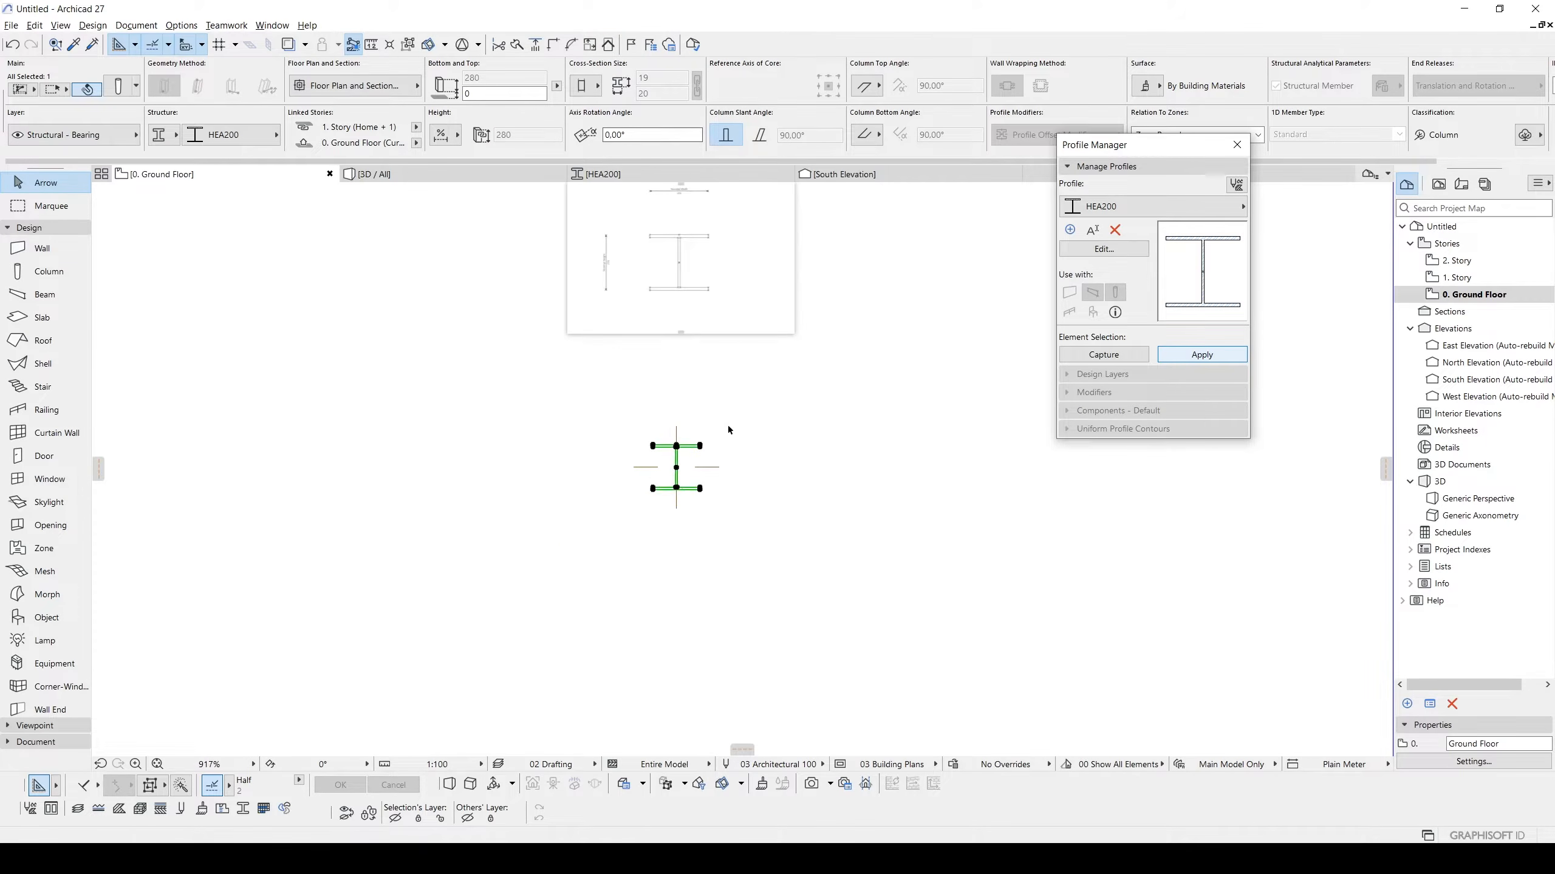
{"action": "middle_click_drag", "start_coordinate": [729, 430], "coordinate": [627, 435]}
{"action": "scroll", "coordinate": [627, 435], "scroll_direction": "up", "scroll_amount": 2}
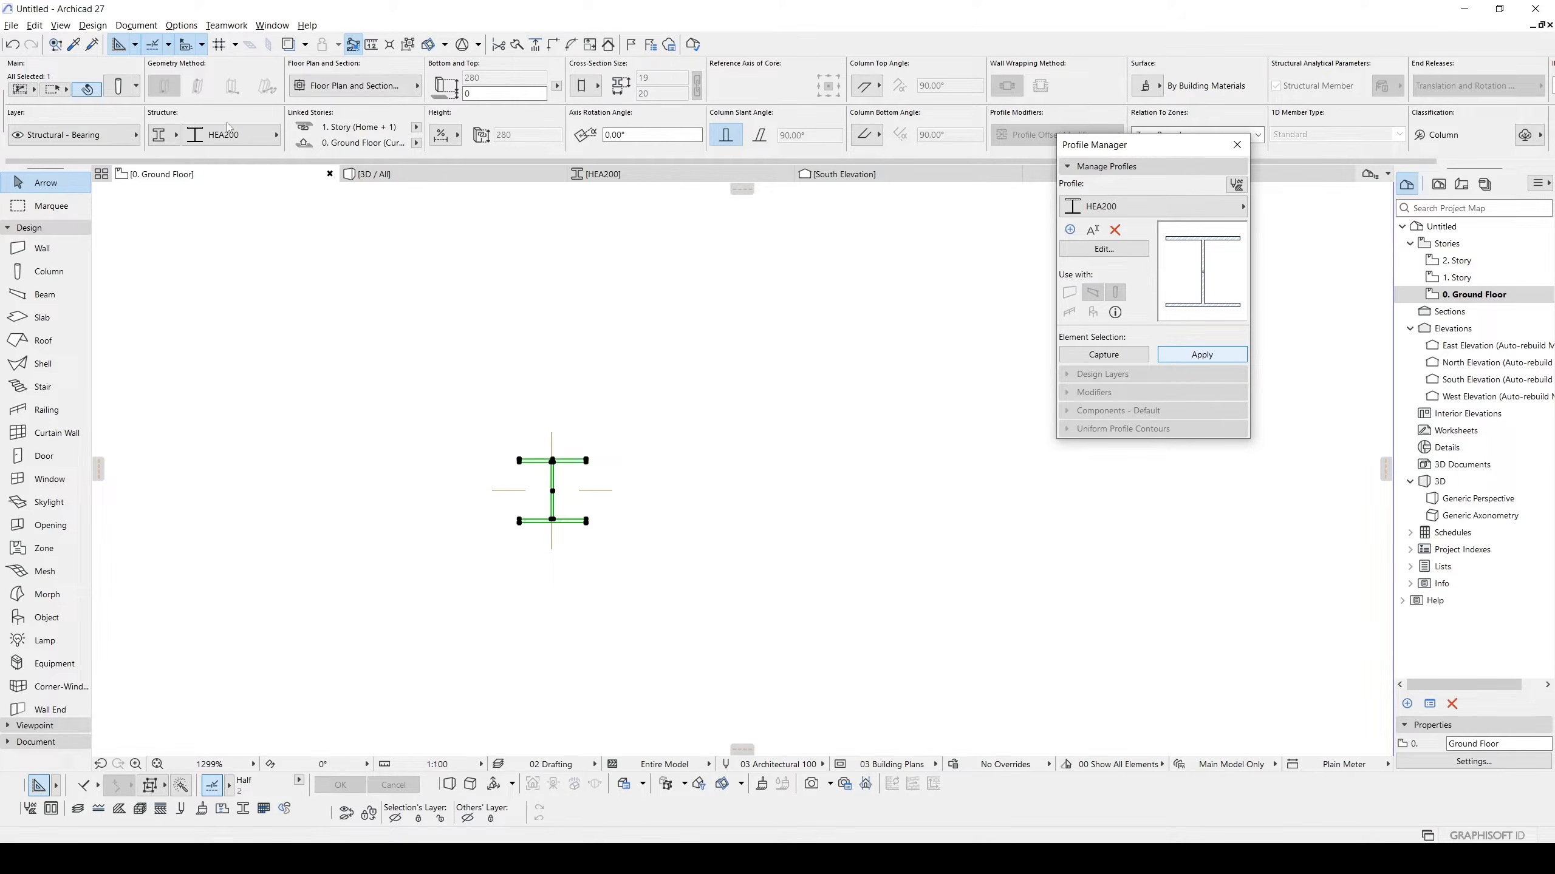
{"action": "left_click", "coordinate": [211, 127]}
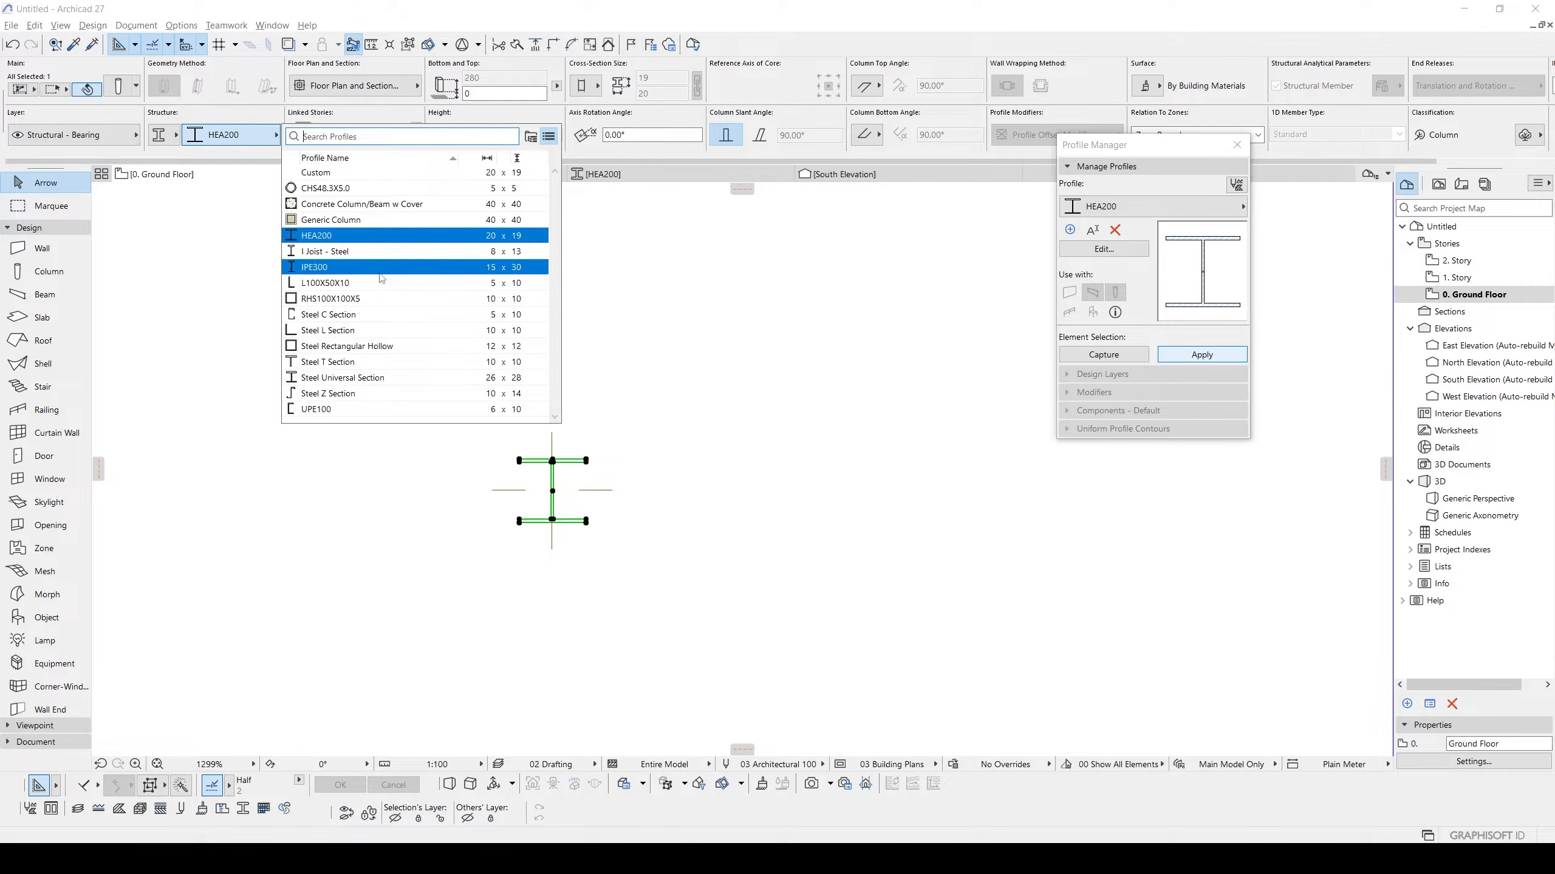
{"action": "left_click", "coordinate": [338, 299]}
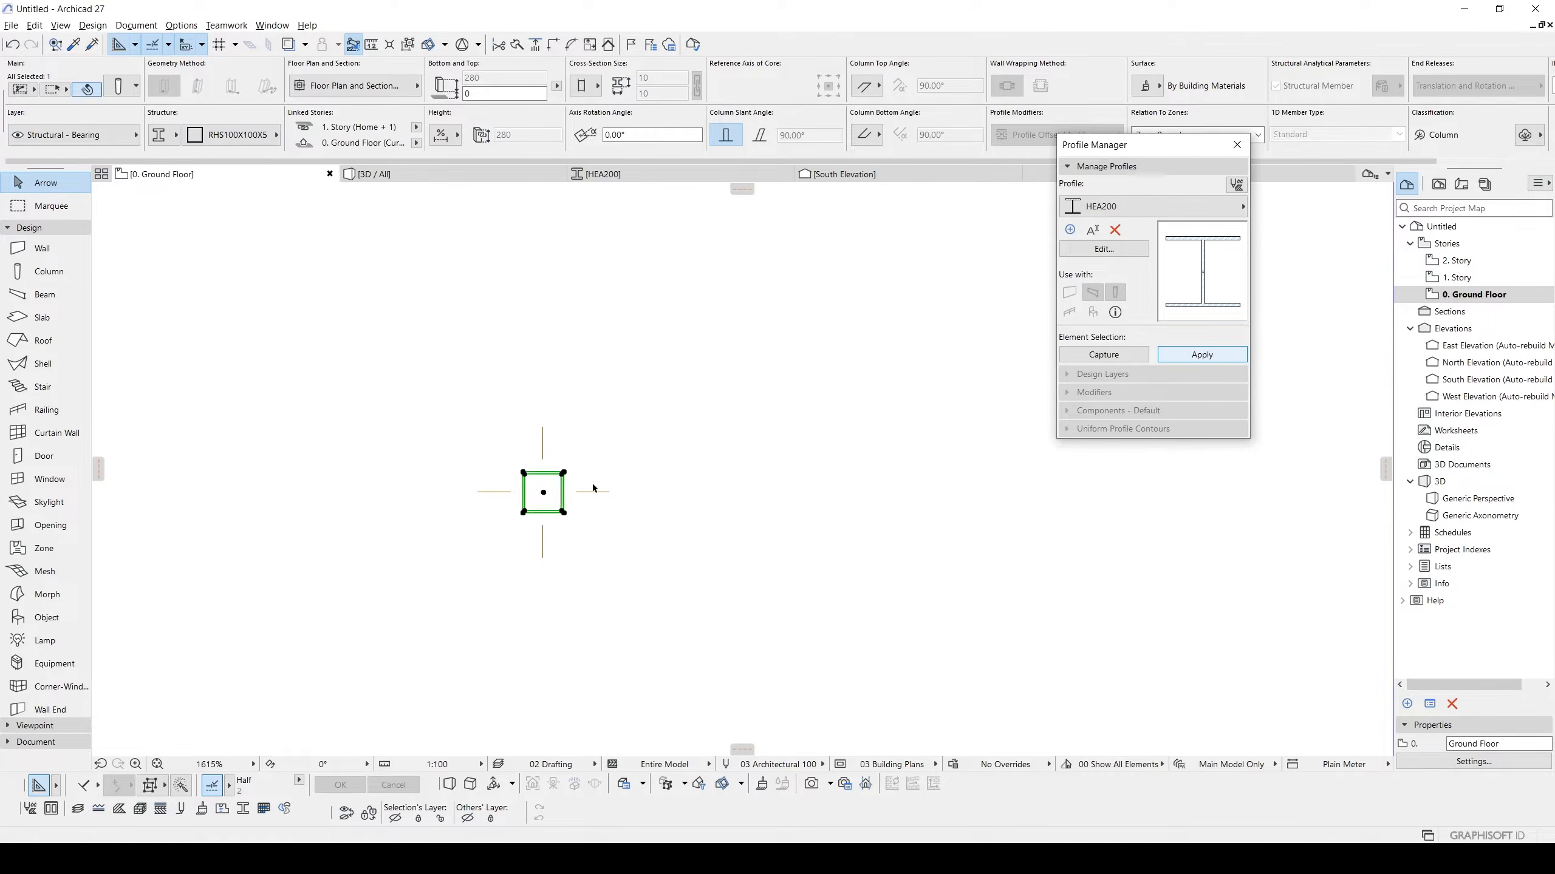
Switch the selected column's profile to Steel T Section and inspect its editable edges on the plan.
{"action": "scroll", "coordinate": [588, 487], "scroll_direction": "up", "scroll_amount": 3}
{"action": "left_click", "coordinate": [245, 136]}
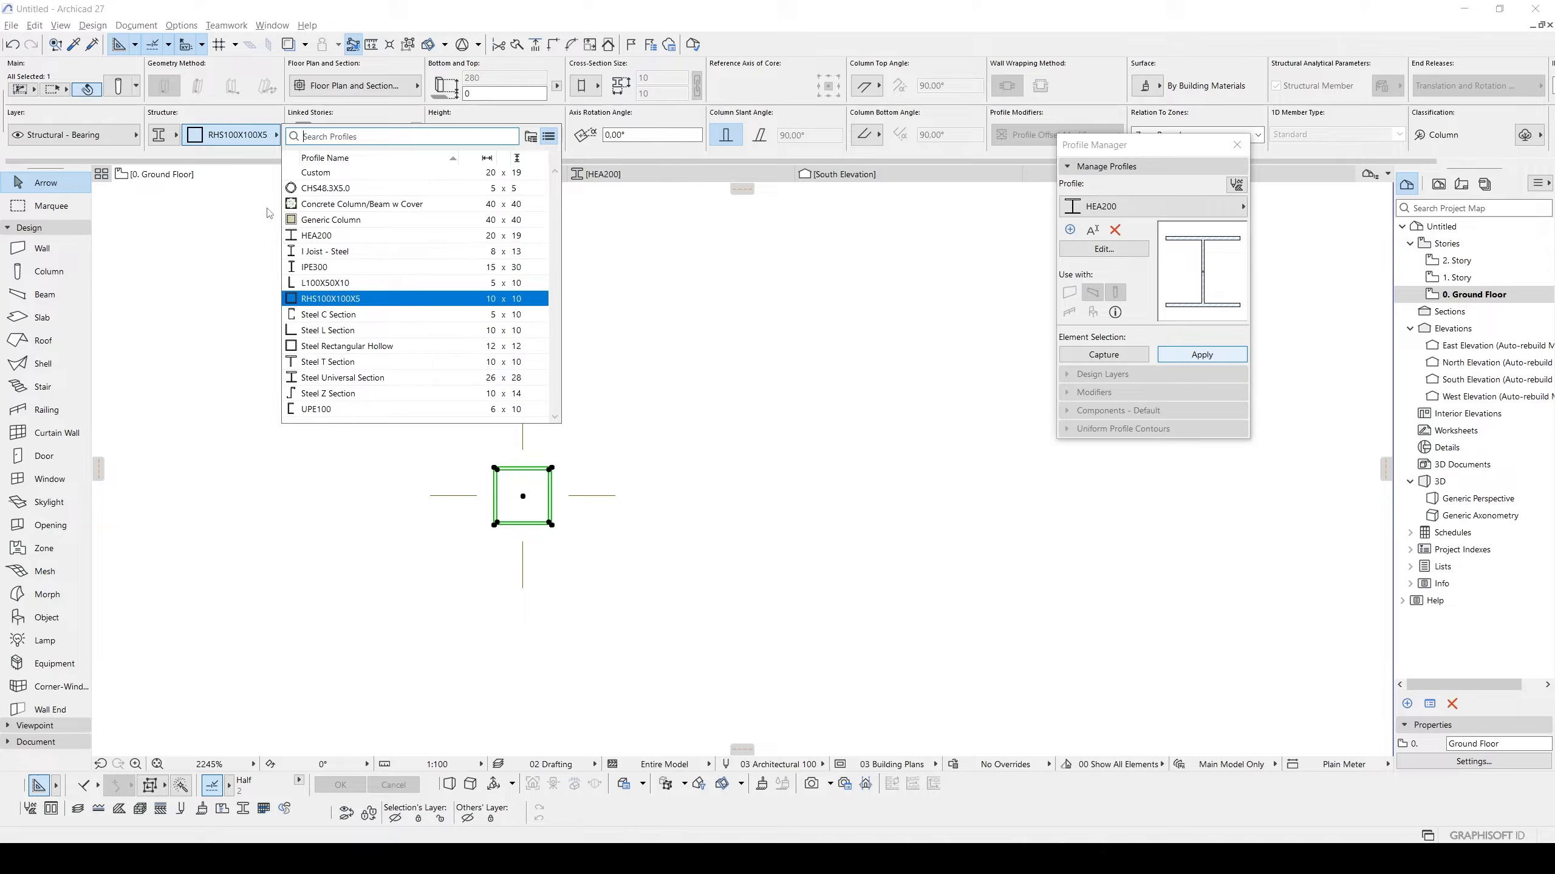
{"action": "left_click", "coordinate": [343, 362]}
{"action": "scroll", "coordinate": [518, 489], "scroll_direction": "up", "scroll_amount": 4}
{"action": "scroll", "coordinate": [518, 489], "scroll_direction": "down", "scroll_amount": 2}
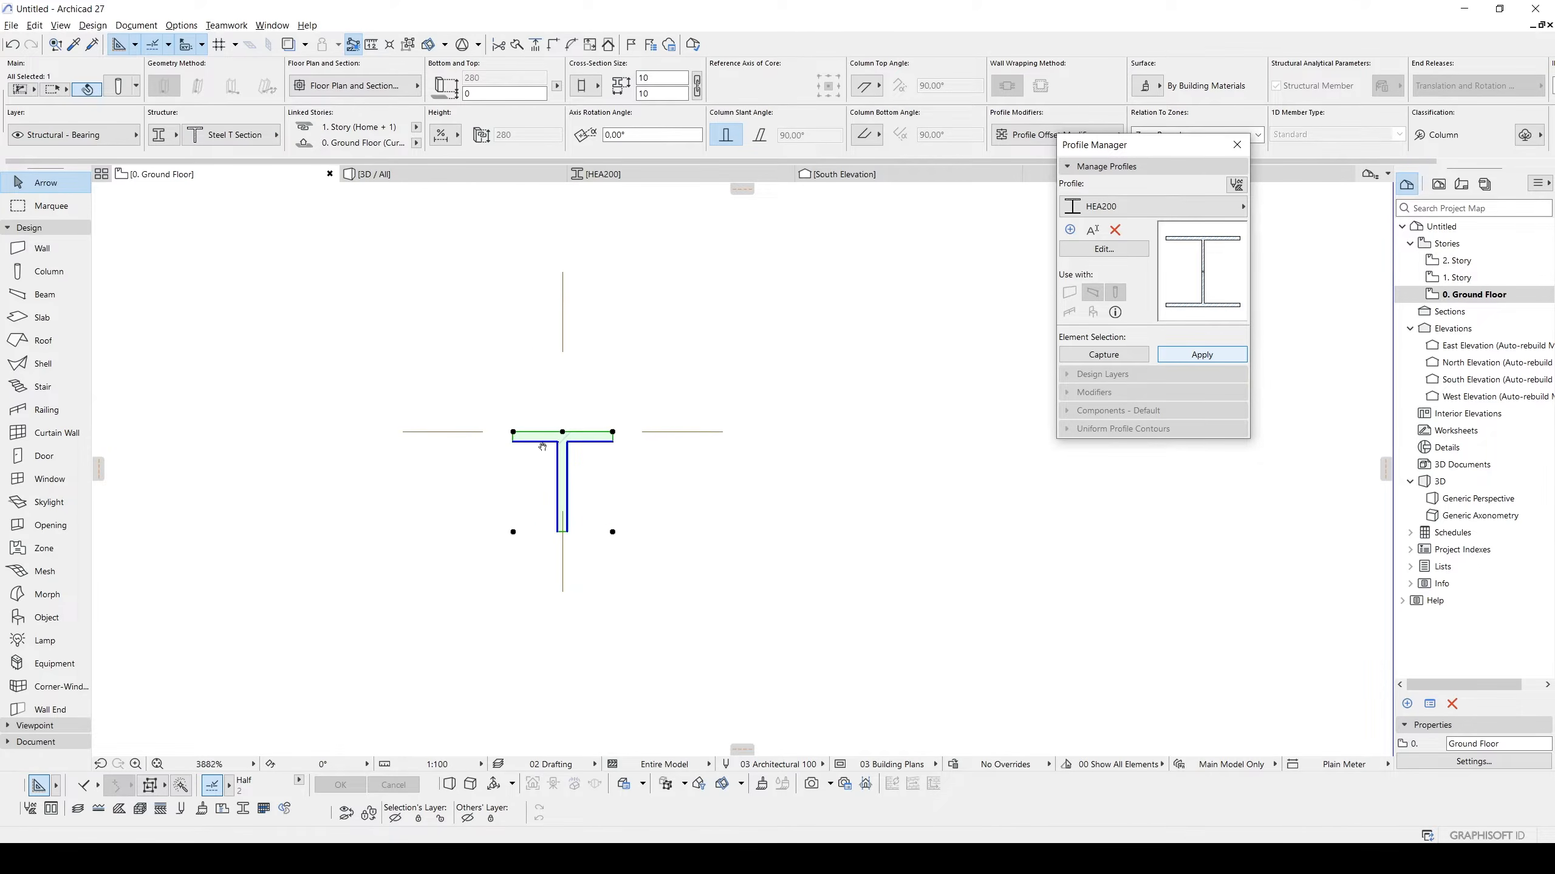
{"action": "scroll", "coordinate": [565, 403], "scroll_direction": "up", "scroll_amount": 3}
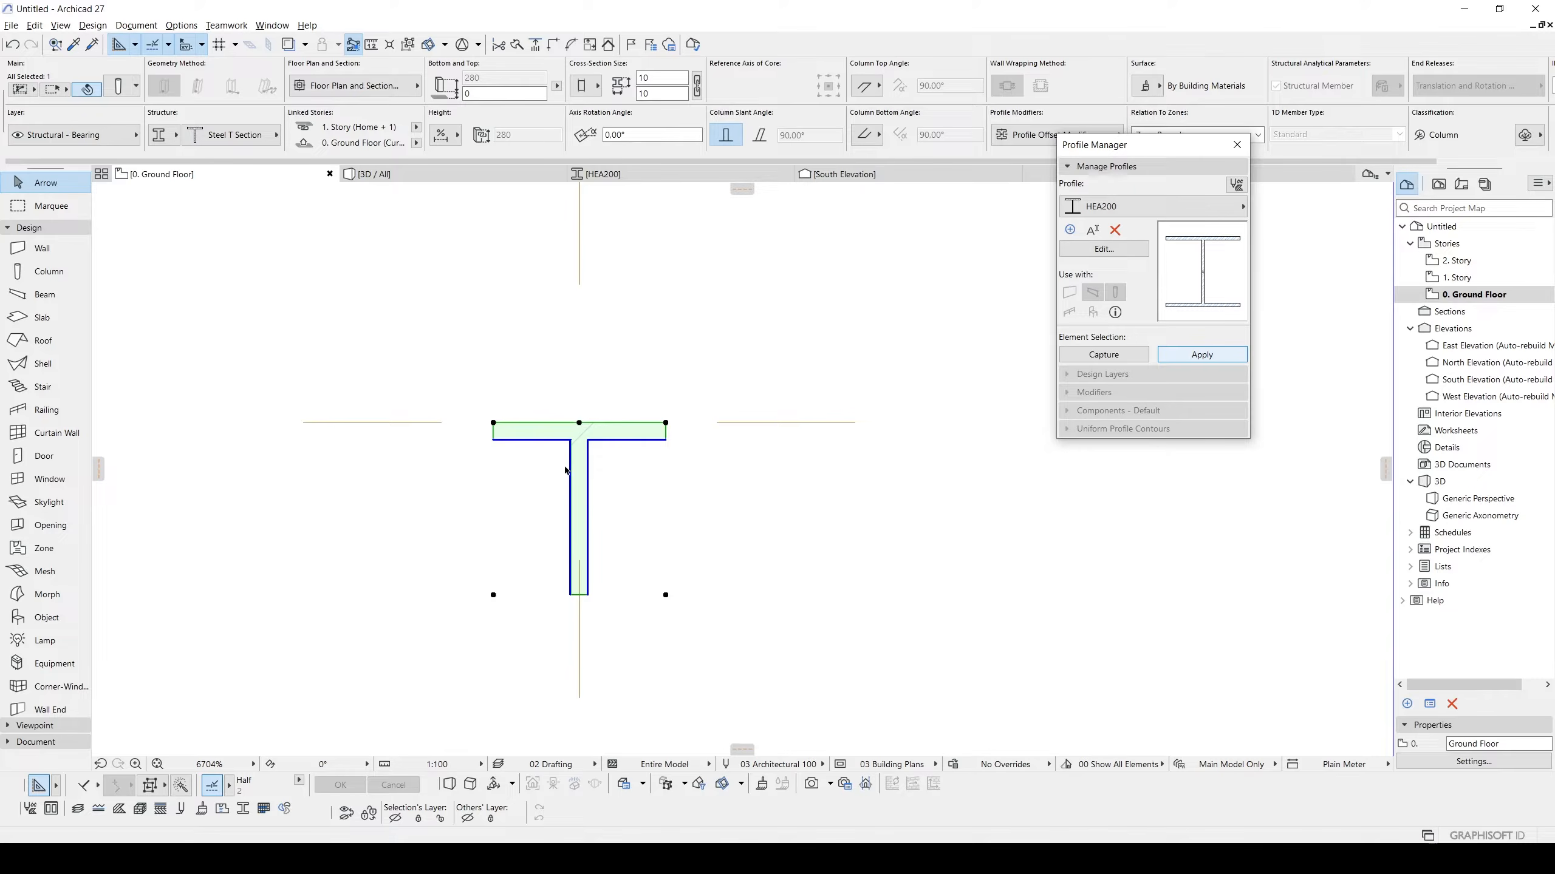
{"action": "scroll", "coordinate": [532, 445], "scroll_direction": "up", "scroll_amount": 2}
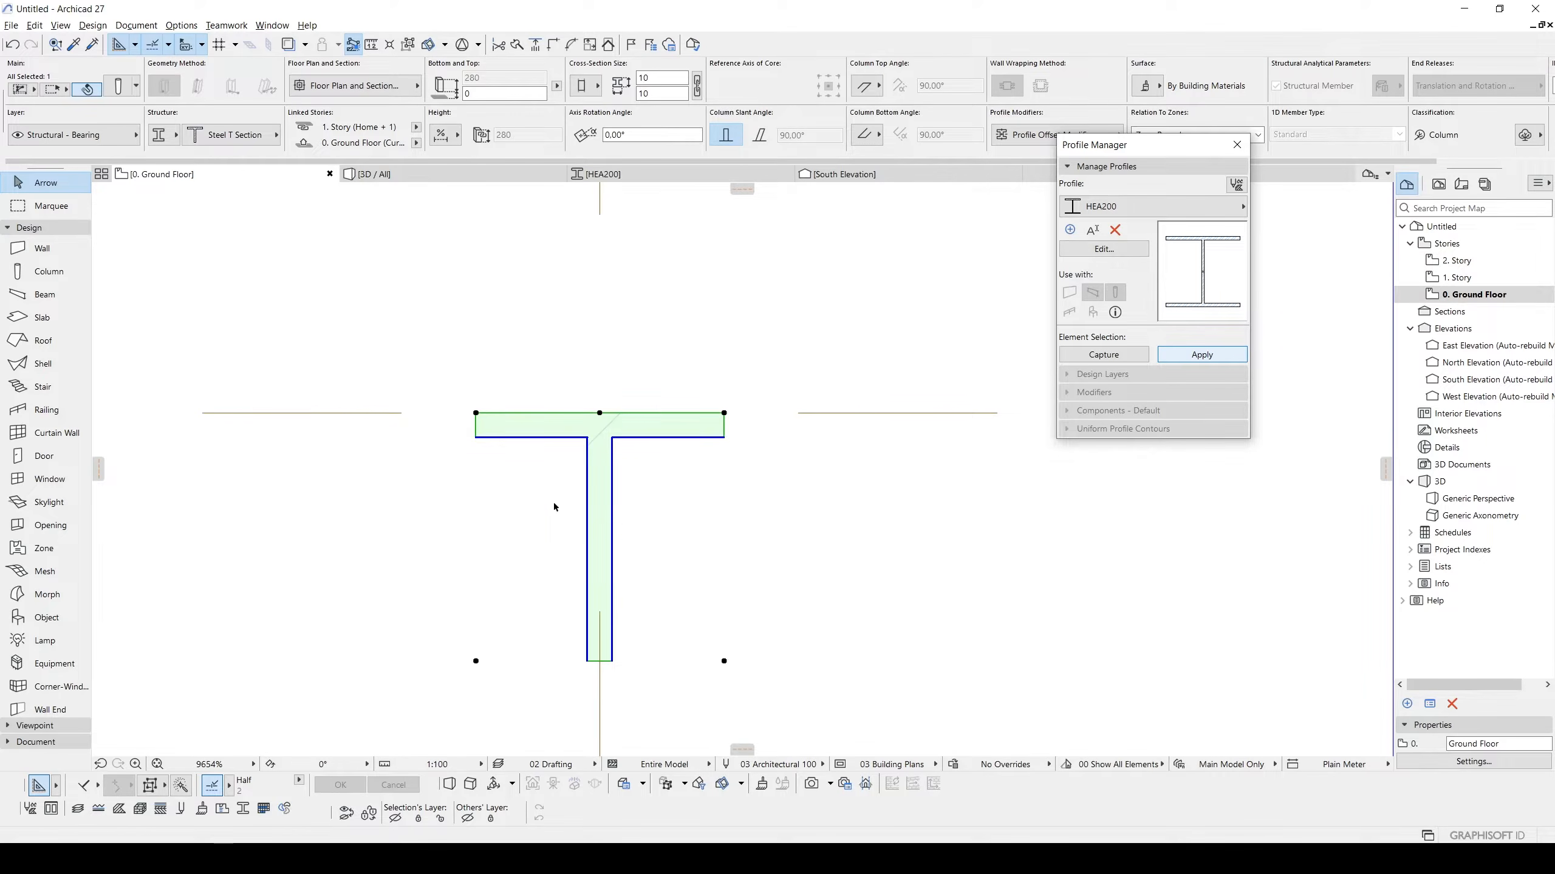
{"action": "middle_click_drag", "start_coordinate": [554, 507], "coordinate": [719, 514]}
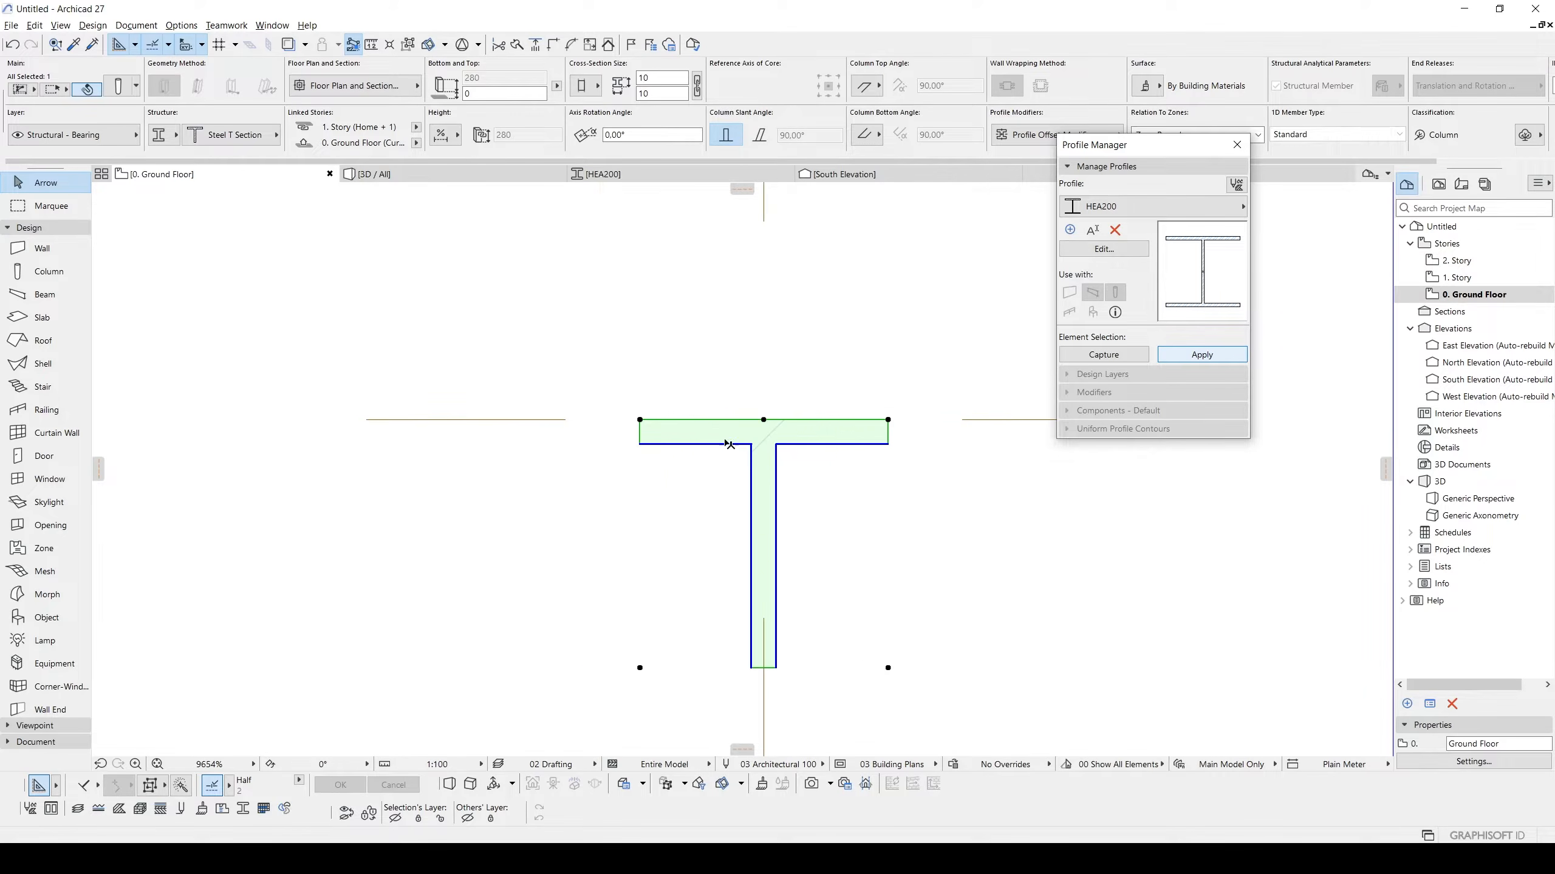
Thicken the T-section column graphically by offsetting the flange's underside to about 2 thickness and the web's side edge outward.
{"action": "left_click", "coordinate": [692, 445]}
{"action": "left_click", "coordinate": [742, 536]}
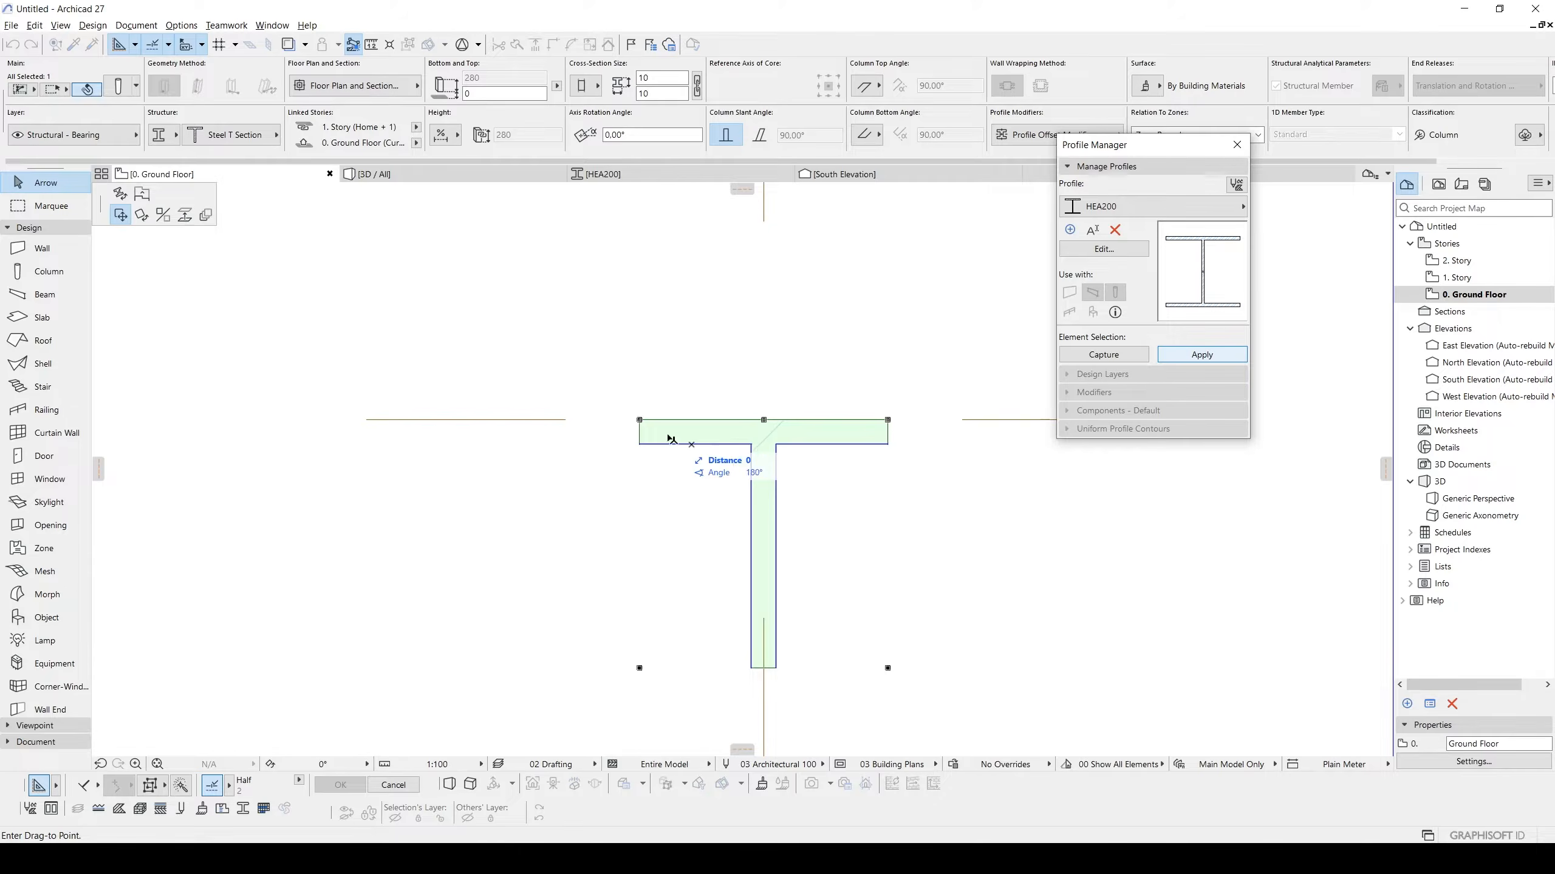
{"action": "left_click", "coordinate": [142, 201]}
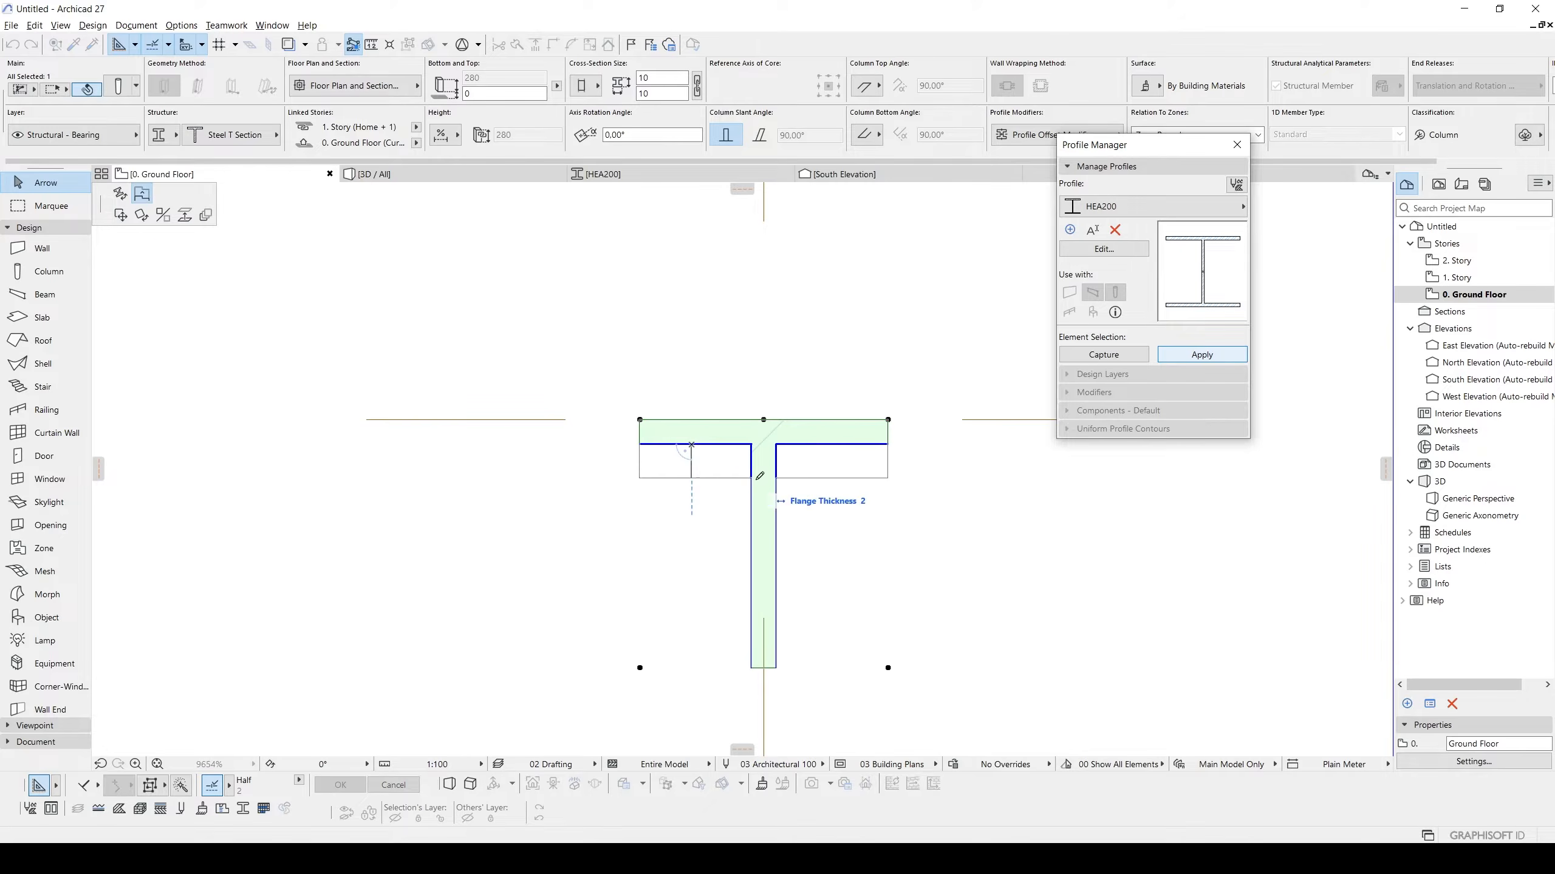
{"action": "left_click", "coordinate": [717, 471]}
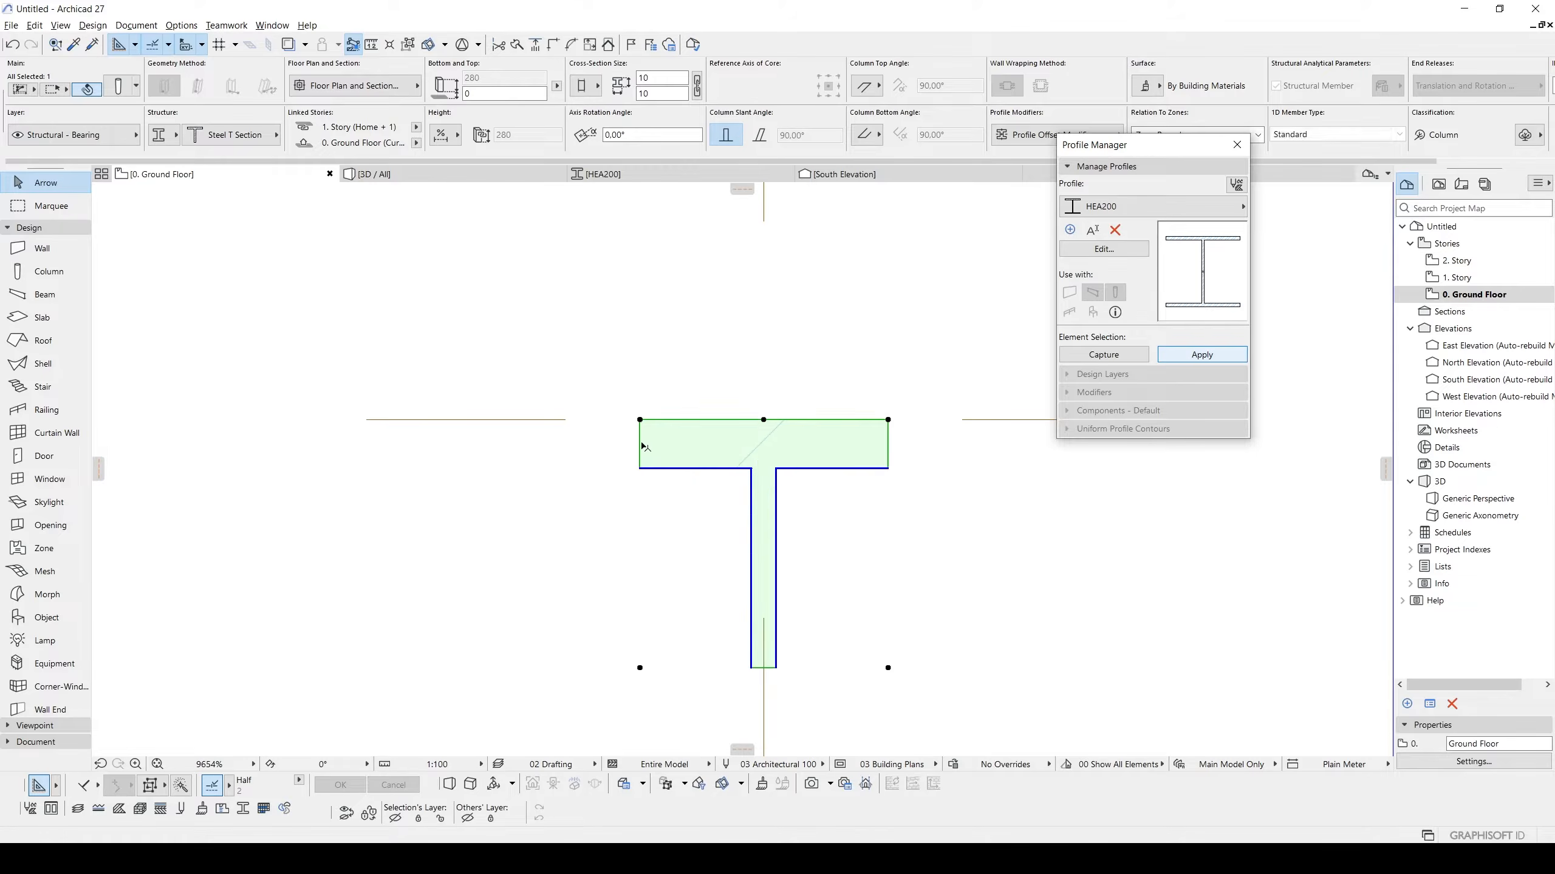
{"action": "left_click", "coordinate": [753, 489]}
{"action": "left_click", "coordinate": [721, 494]}
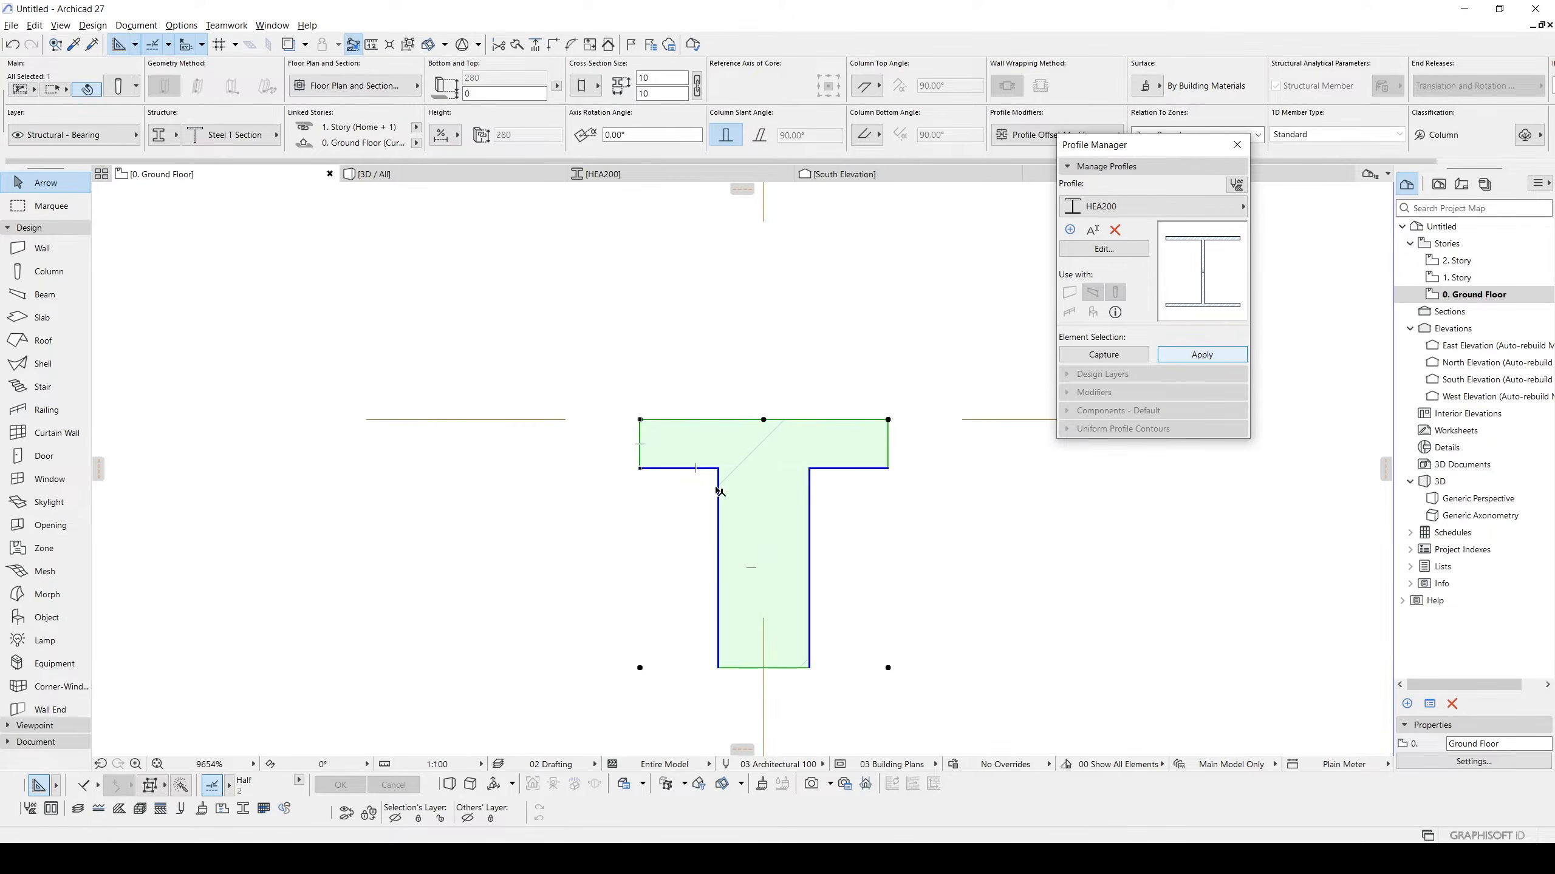
{"action": "scroll", "coordinate": [709, 438], "scroll_direction": "up", "scroll_amount": 2}
{"action": "scroll", "coordinate": [709, 437], "scroll_direction": "up", "scroll_amount": 1}
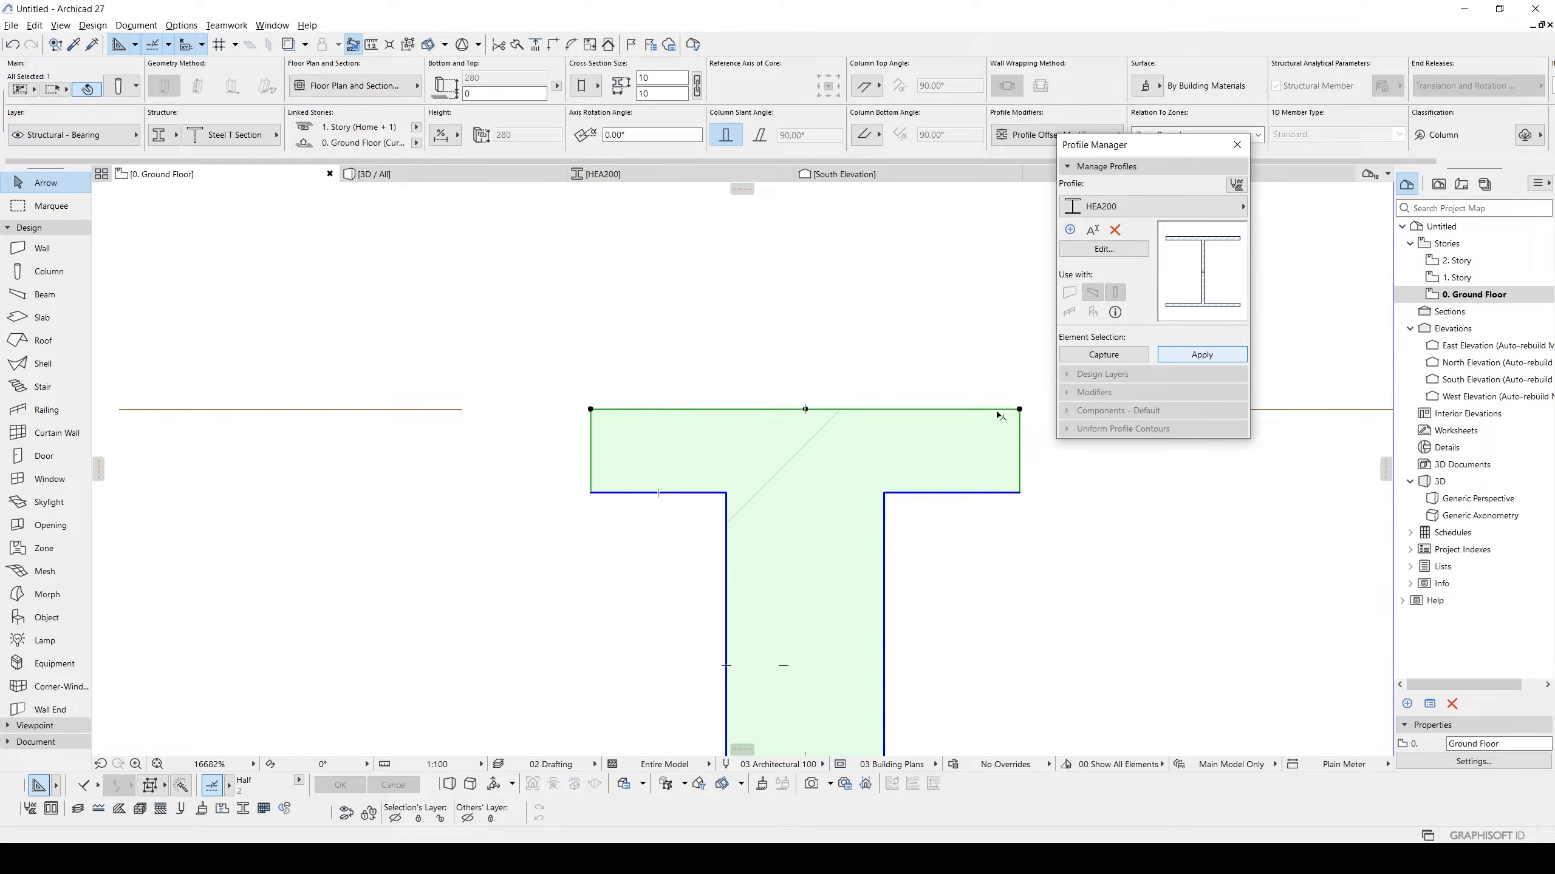
{"action": "left_click", "coordinate": [659, 413]}
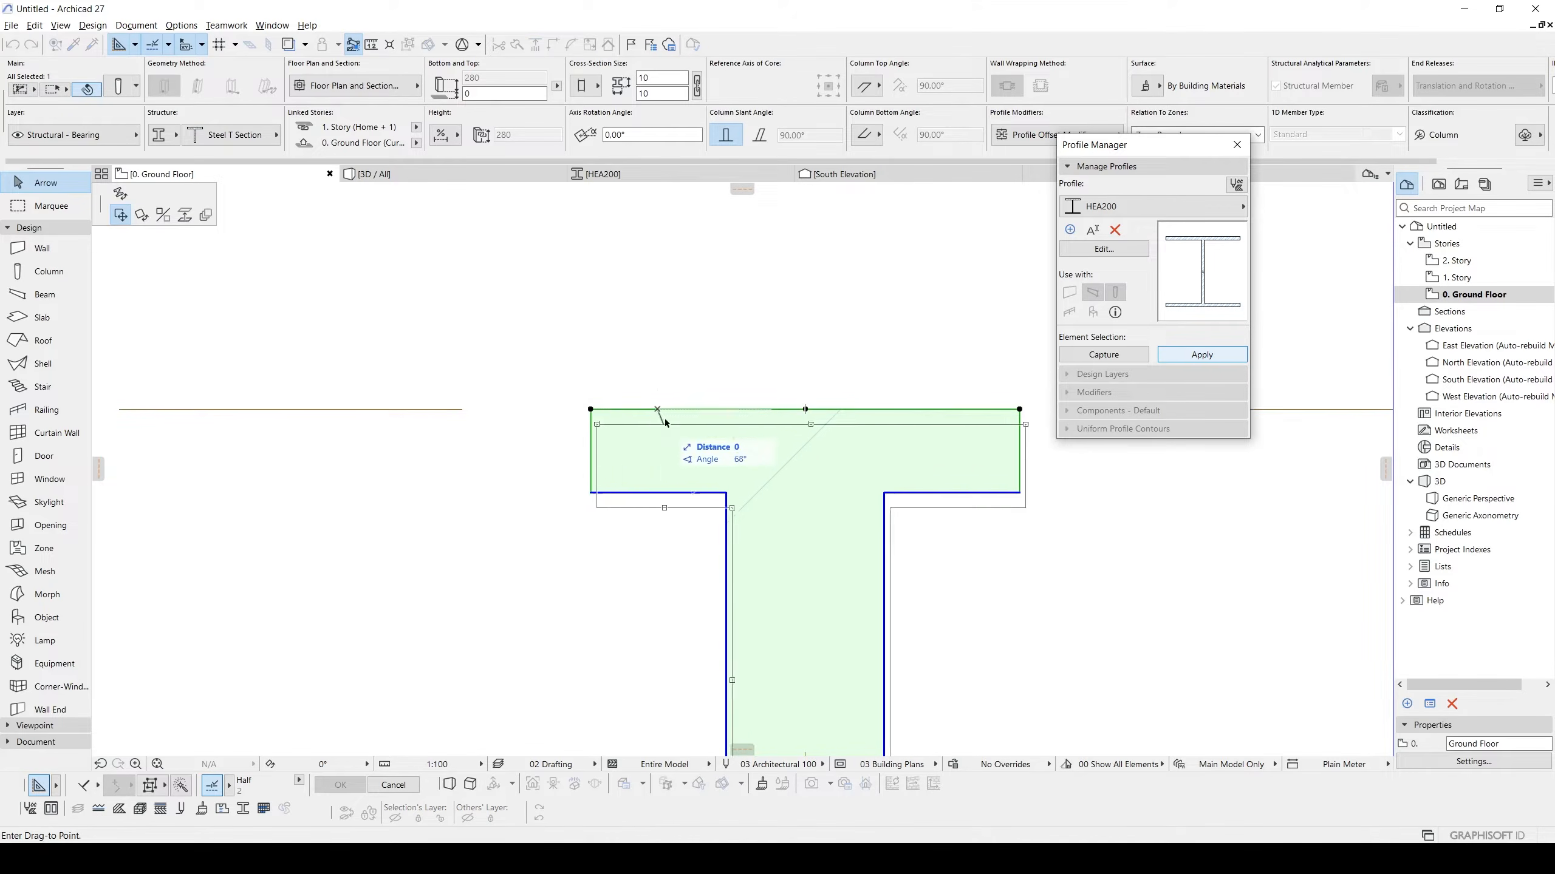
{"action": "scroll", "coordinate": [668, 423], "scroll_direction": "down", "scroll_amount": 3}
{"action": "middle_click_drag", "start_coordinate": [704, 419], "coordinate": [526, 430]}
{"action": "key", "text": "Escape"}
Place a dragged copy of the T-section column to the right of the original.
{"action": "scroll", "coordinate": [601, 401], "scroll_direction": "down", "scroll_amount": 2}
{"action": "key", "text": "ctrl+shift+d"}
{"action": "left_click", "coordinate": [515, 462]}
{"action": "middle_click_drag", "start_coordinate": [690, 461], "coordinate": [386, 467]}
{"action": "left_click", "coordinate": [691, 470]}
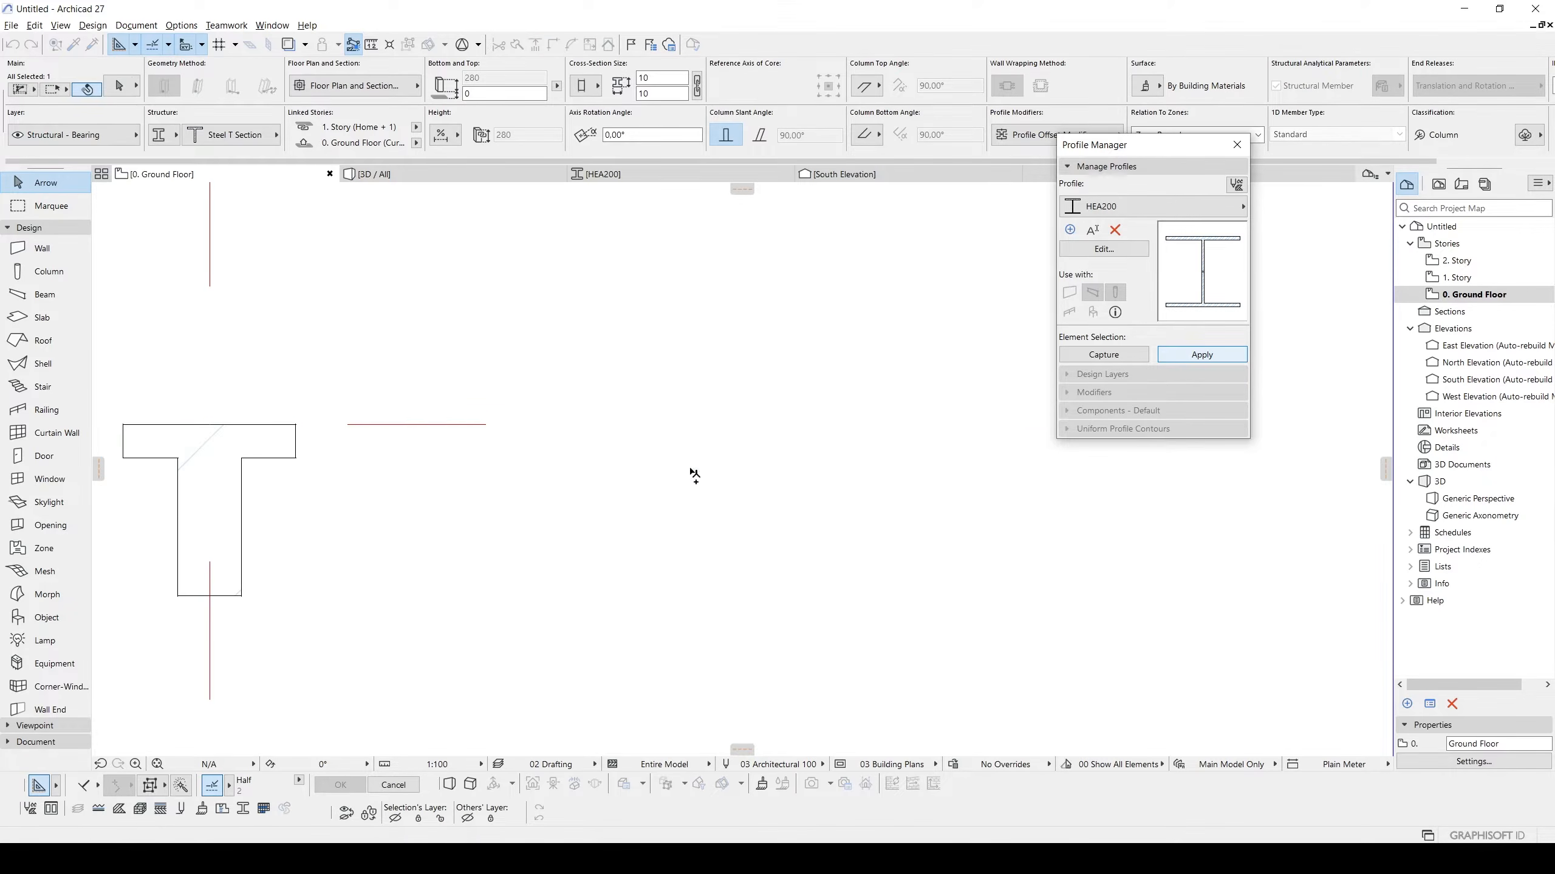
Change the copied column's profile to HEA200 and move it farther right from the T-section column.
{"action": "left_click", "coordinate": [231, 135]}
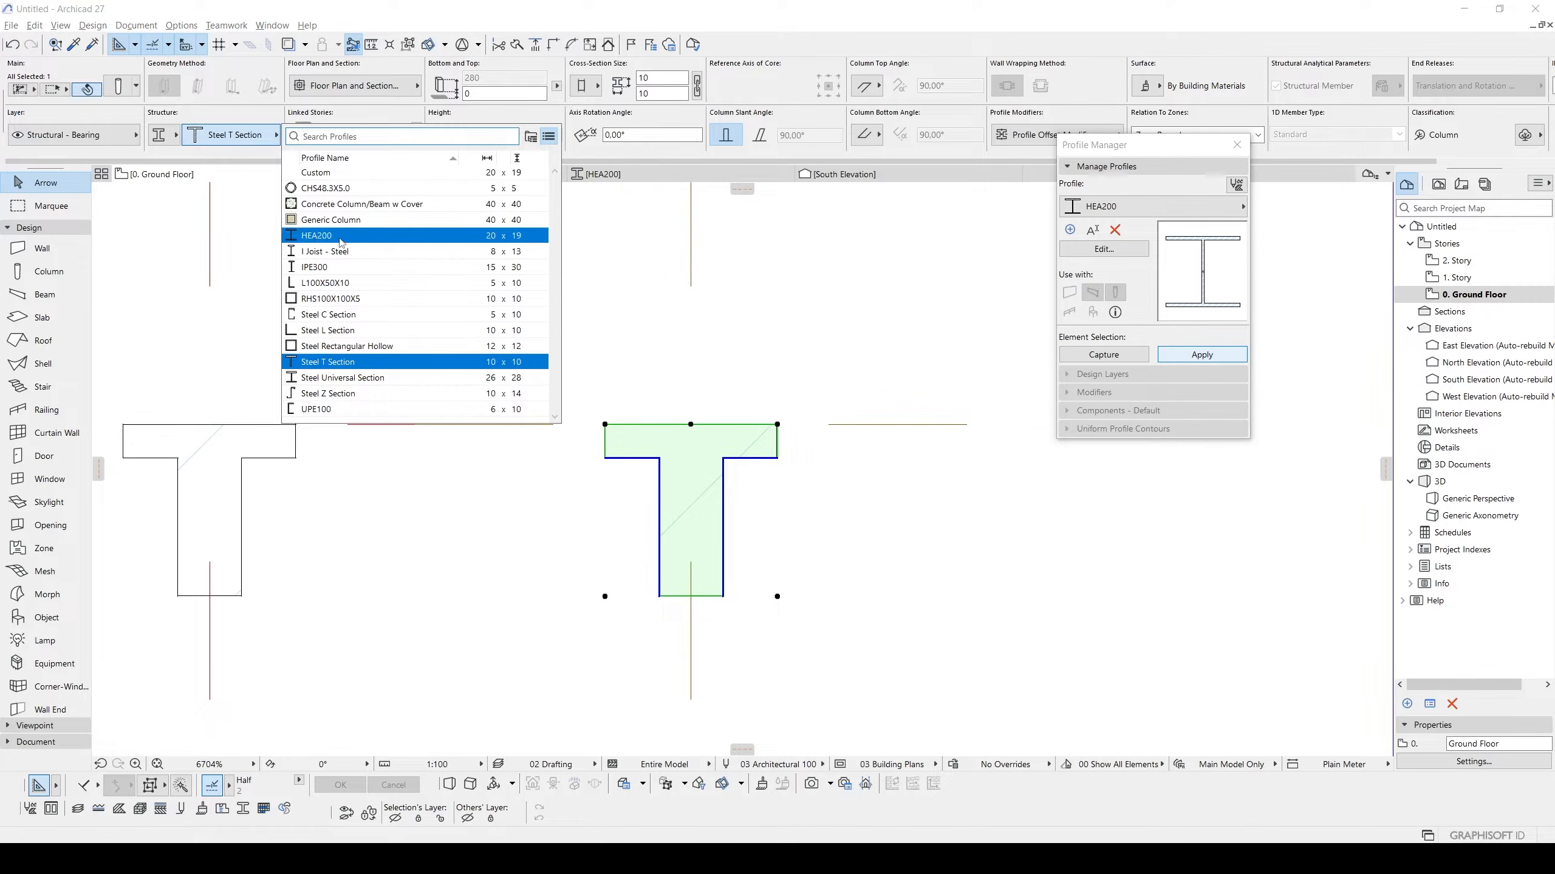
{"action": "left_click", "coordinate": [331, 238]}
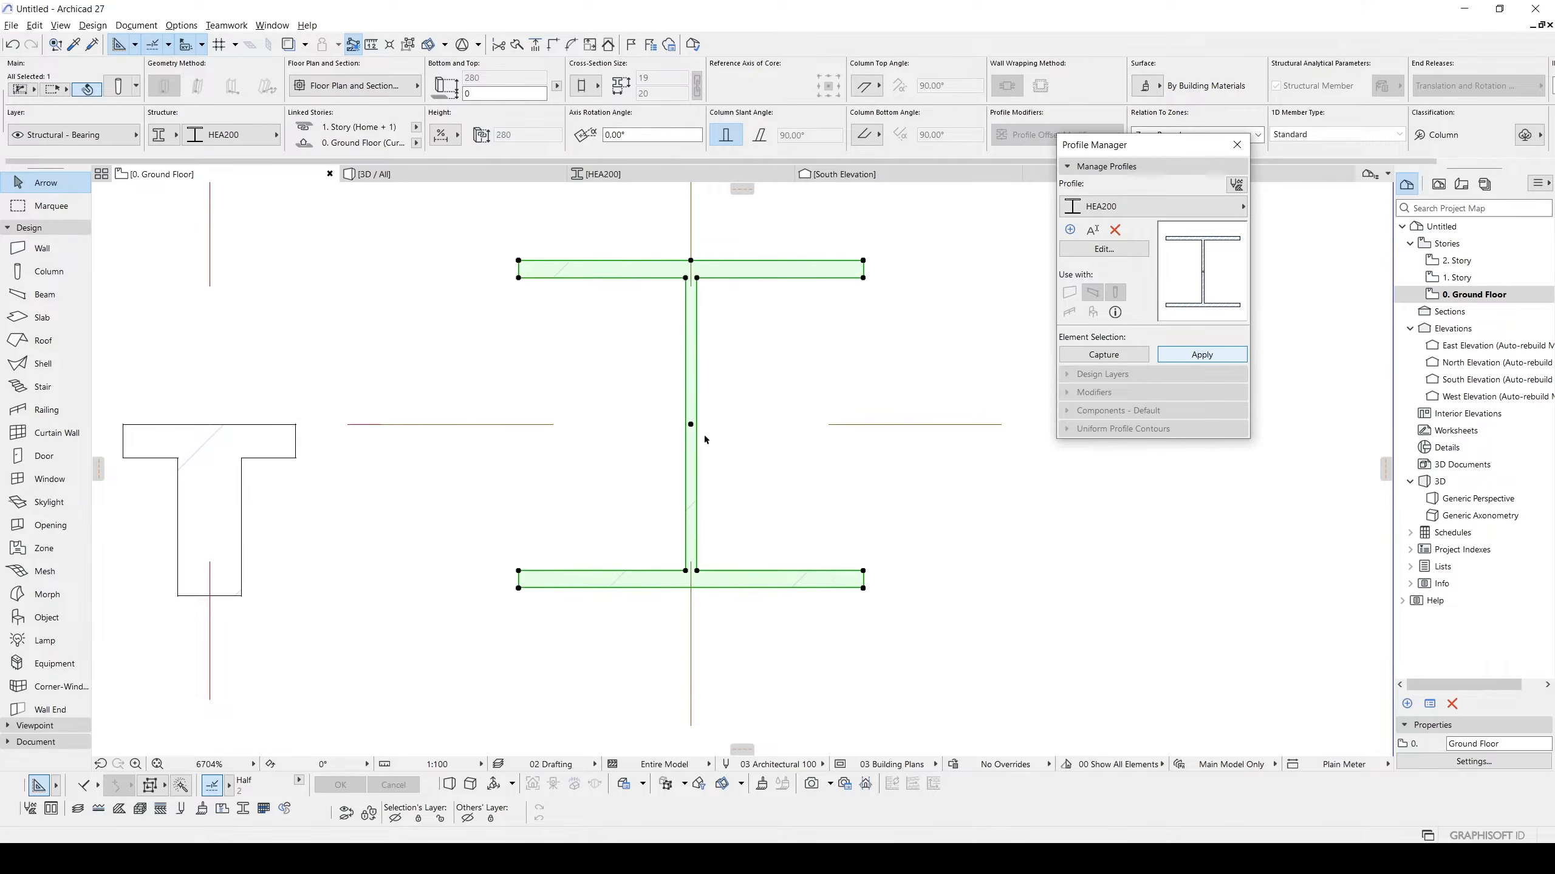
{"action": "scroll", "coordinate": [825, 454], "scroll_direction": "down", "scroll_amount": 3}
{"action": "left_click_drag", "start_coordinate": [825, 455], "coordinate": [997, 461]}
{"action": "middle_click_drag", "start_coordinate": [998, 462], "coordinate": [817, 504]}
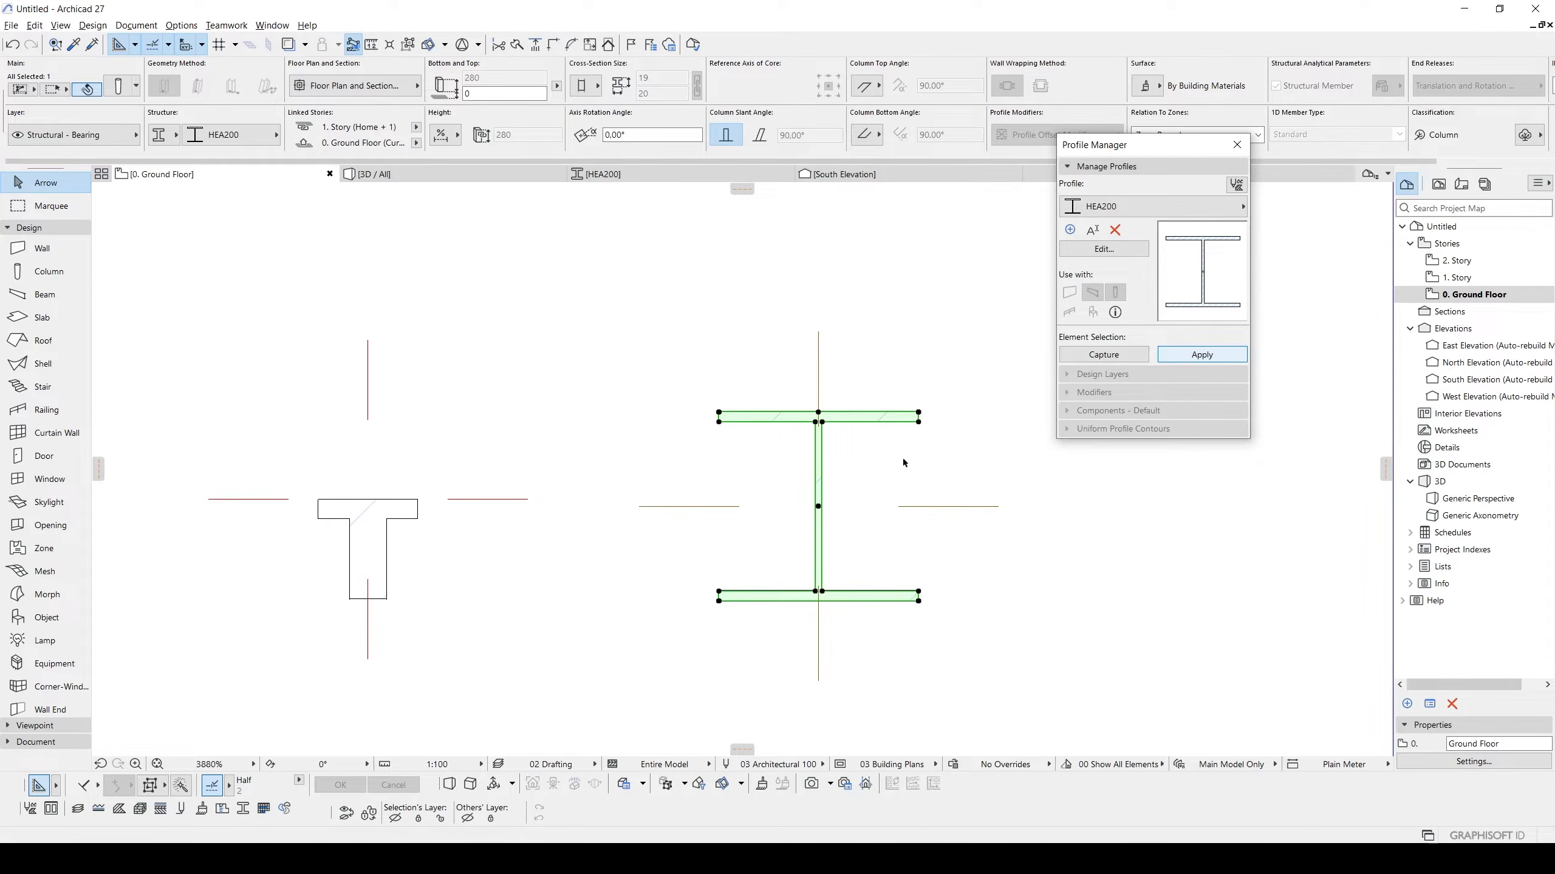
Select the original T-section column and examine its editable edges next to the HEA200 column.
{"action": "middle_click_drag", "start_coordinate": [903, 459], "coordinate": [911, 394]}
{"action": "middle_click_drag", "start_coordinate": [487, 463], "coordinate": [639, 494]}
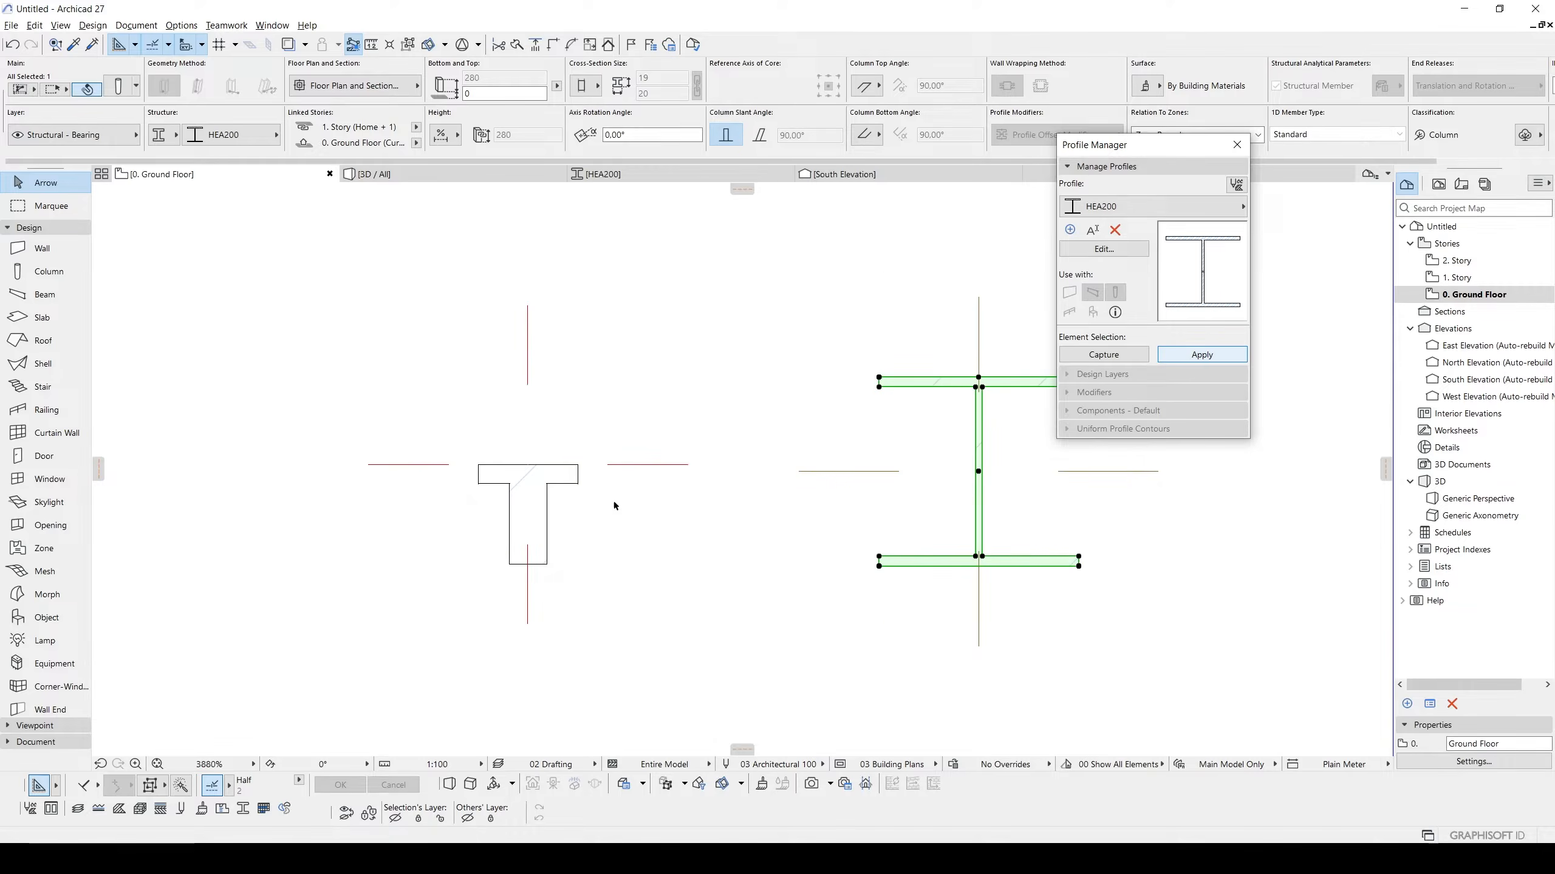
{"action": "left_click", "coordinate": [545, 484]}
{"action": "scroll", "coordinate": [533, 471], "scroll_direction": "up", "scroll_amount": 1}
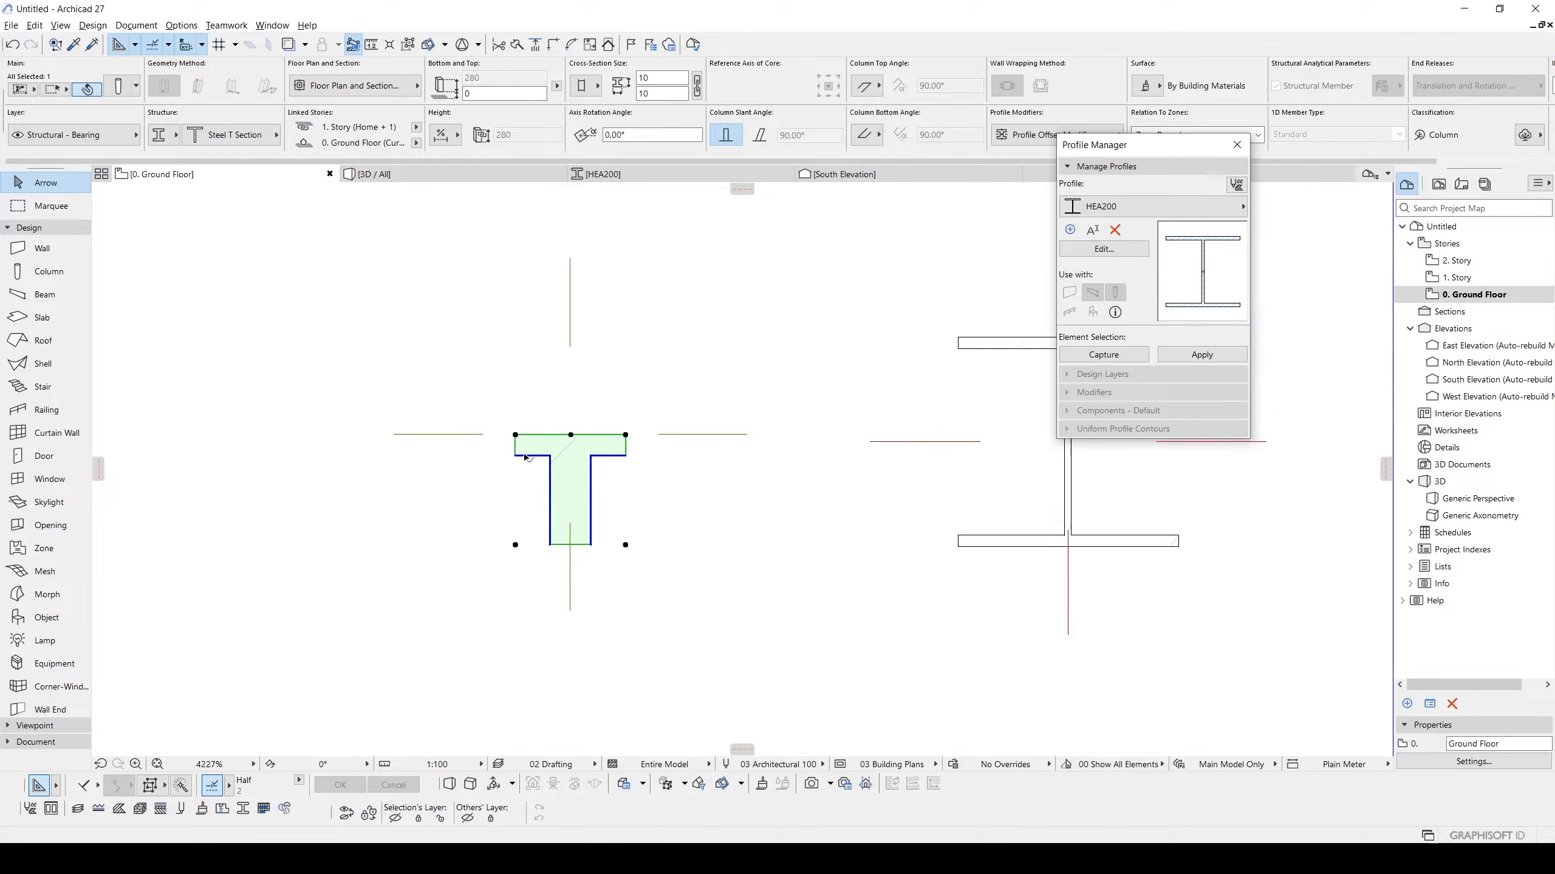
{"action": "scroll", "coordinate": [525, 456], "scroll_direction": "down", "scroll_amount": 1}
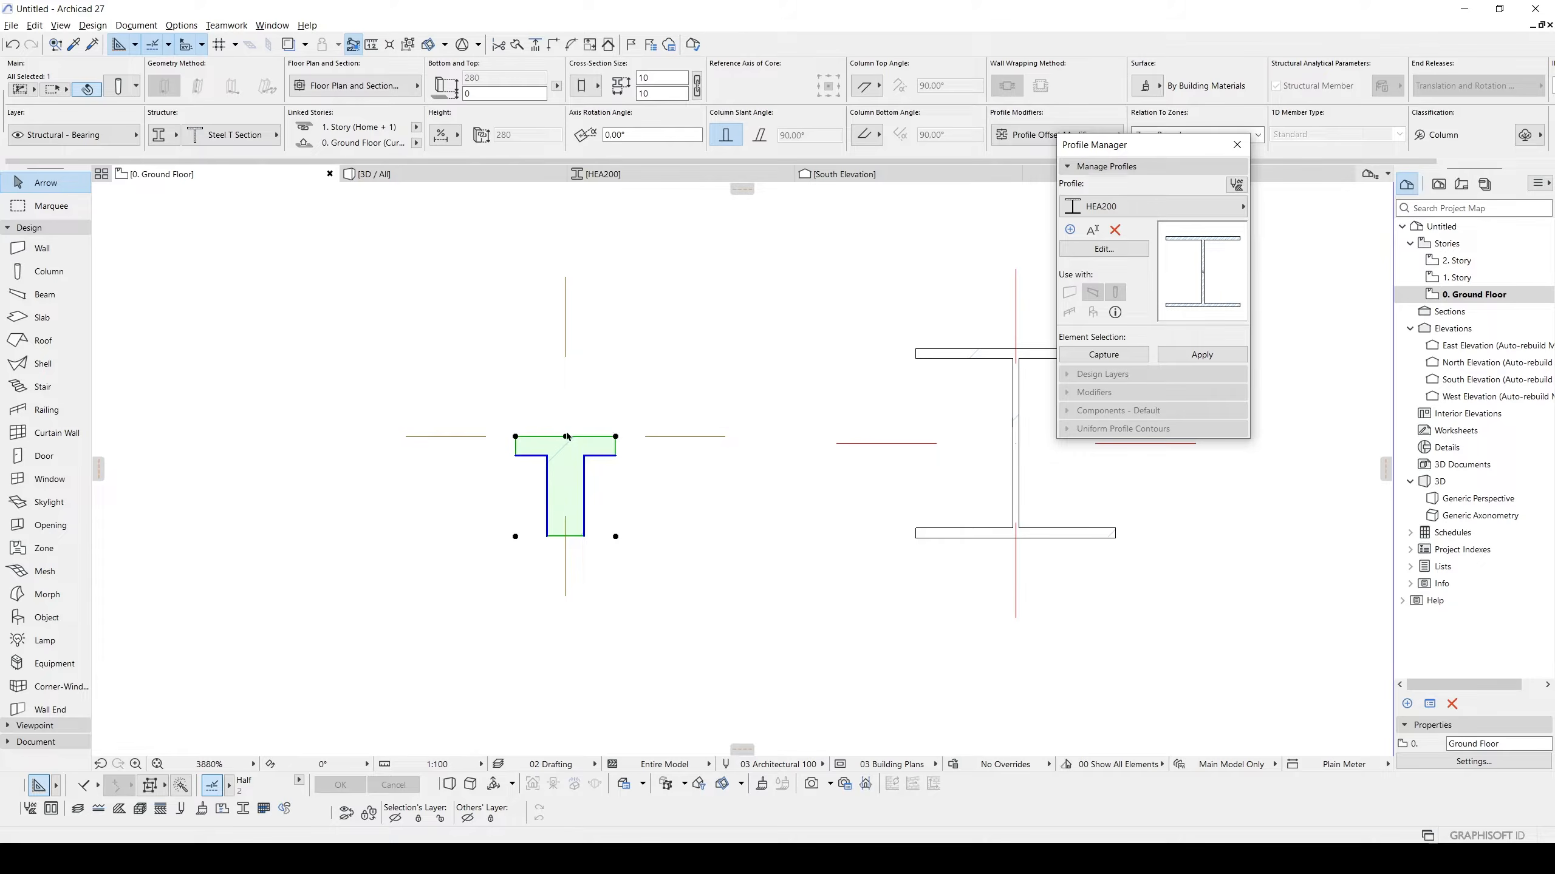
Open the T-section column's selection settings and show the profile offset modifiers of its segment.
{"action": "scroll", "coordinate": [561, 469], "scroll_direction": "up", "scroll_amount": 3}
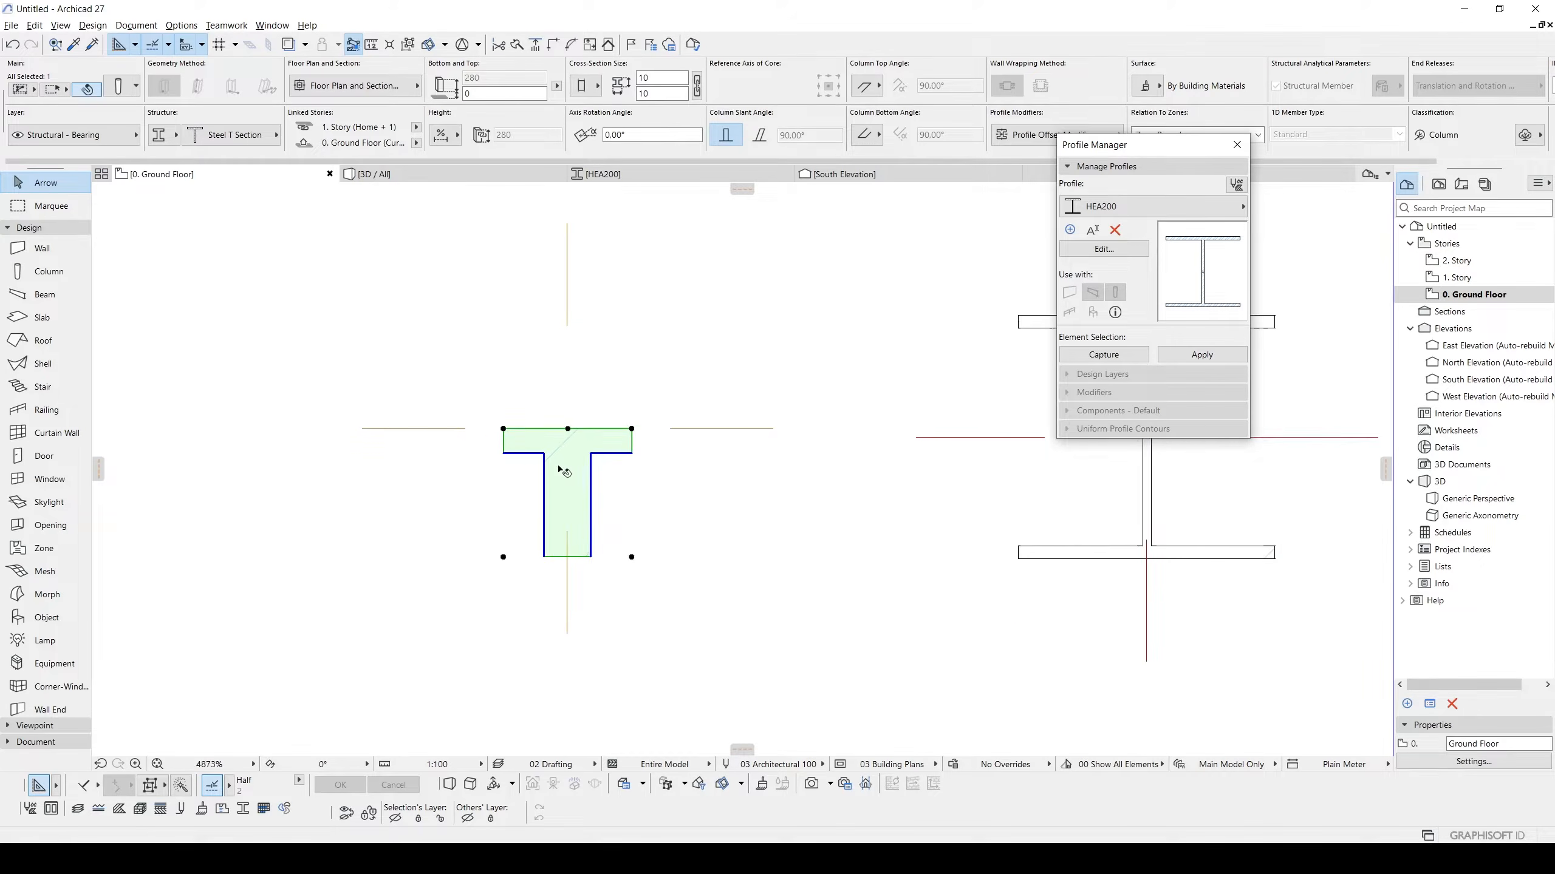
{"action": "scroll", "coordinate": [562, 470], "scroll_direction": "up", "scroll_amount": 4}
{"action": "scroll", "coordinate": [507, 460], "scroll_direction": "up", "scroll_amount": 2}
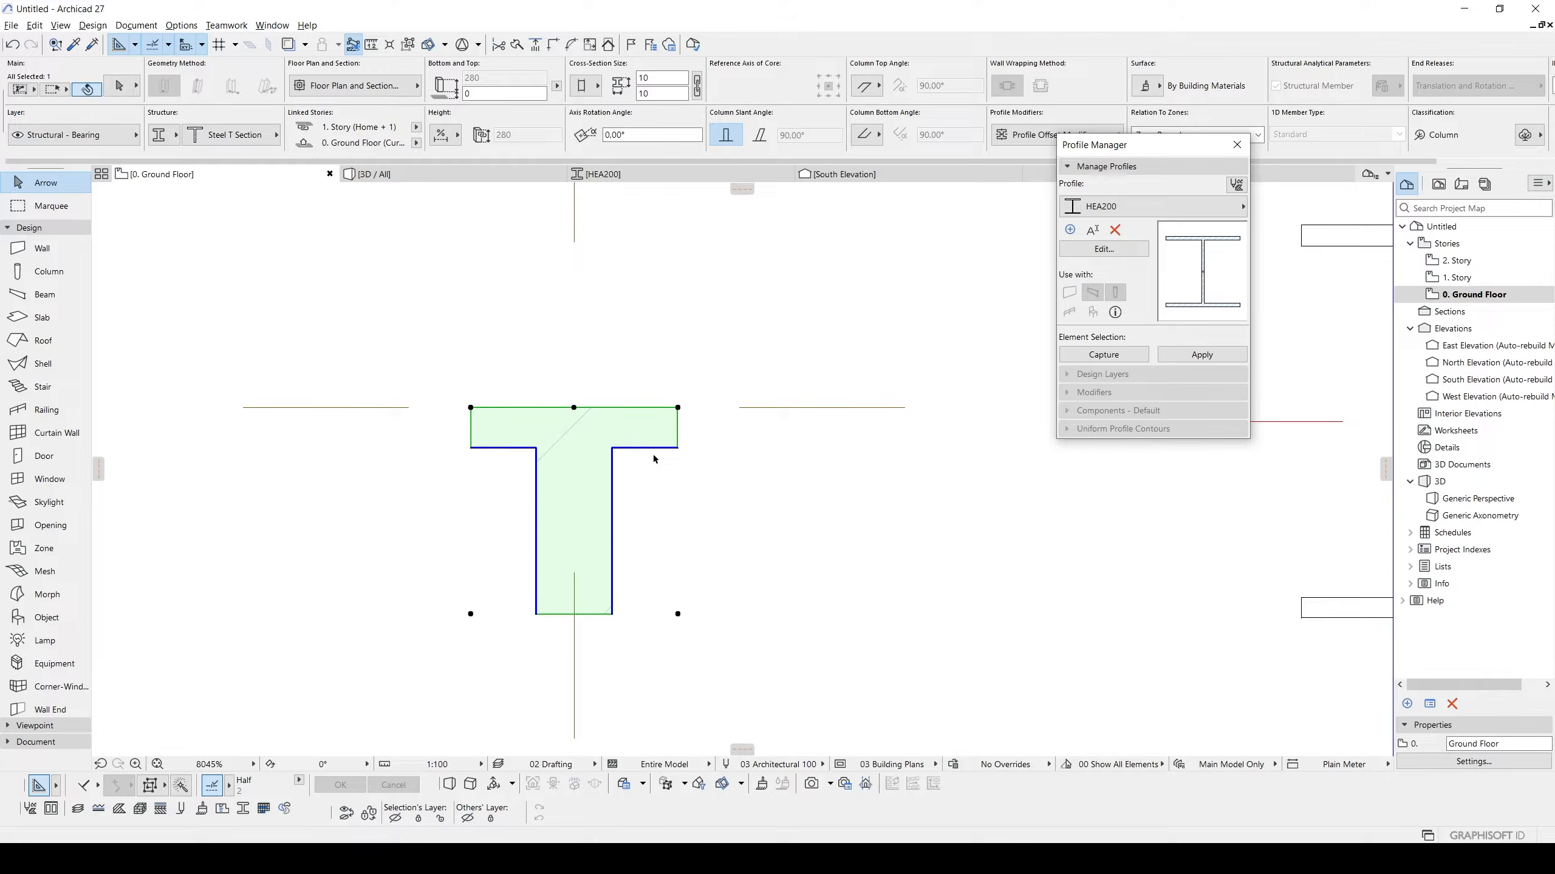
{"action": "key", "text": "ctrl+t"}
{"action": "left_click", "coordinate": [346, 199]}
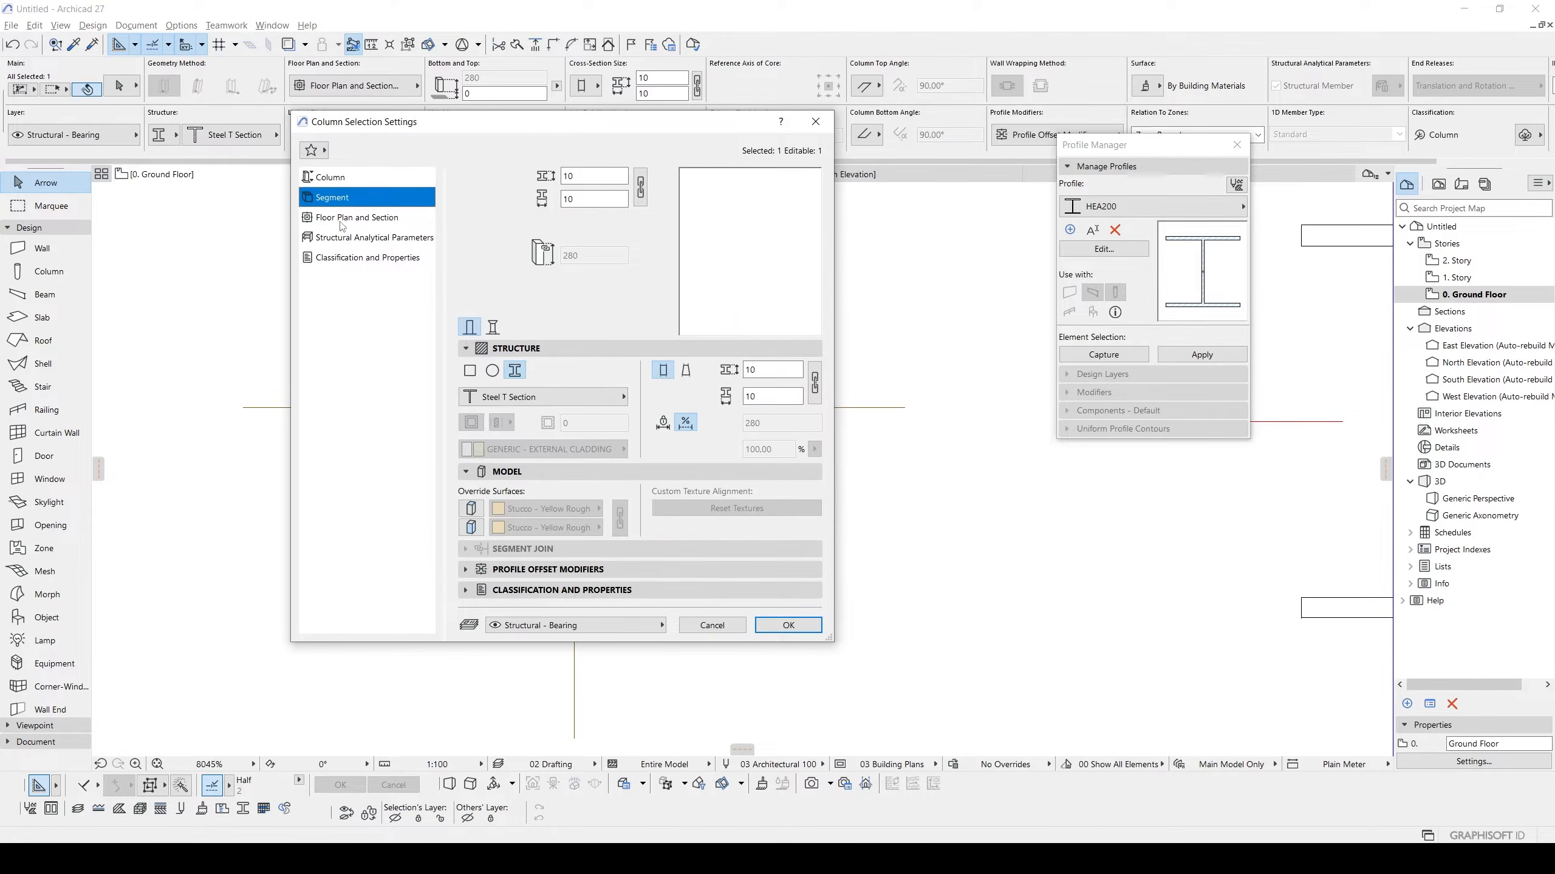
{"action": "left_click", "coordinate": [357, 217]}
{"action": "left_click", "coordinate": [338, 197]}
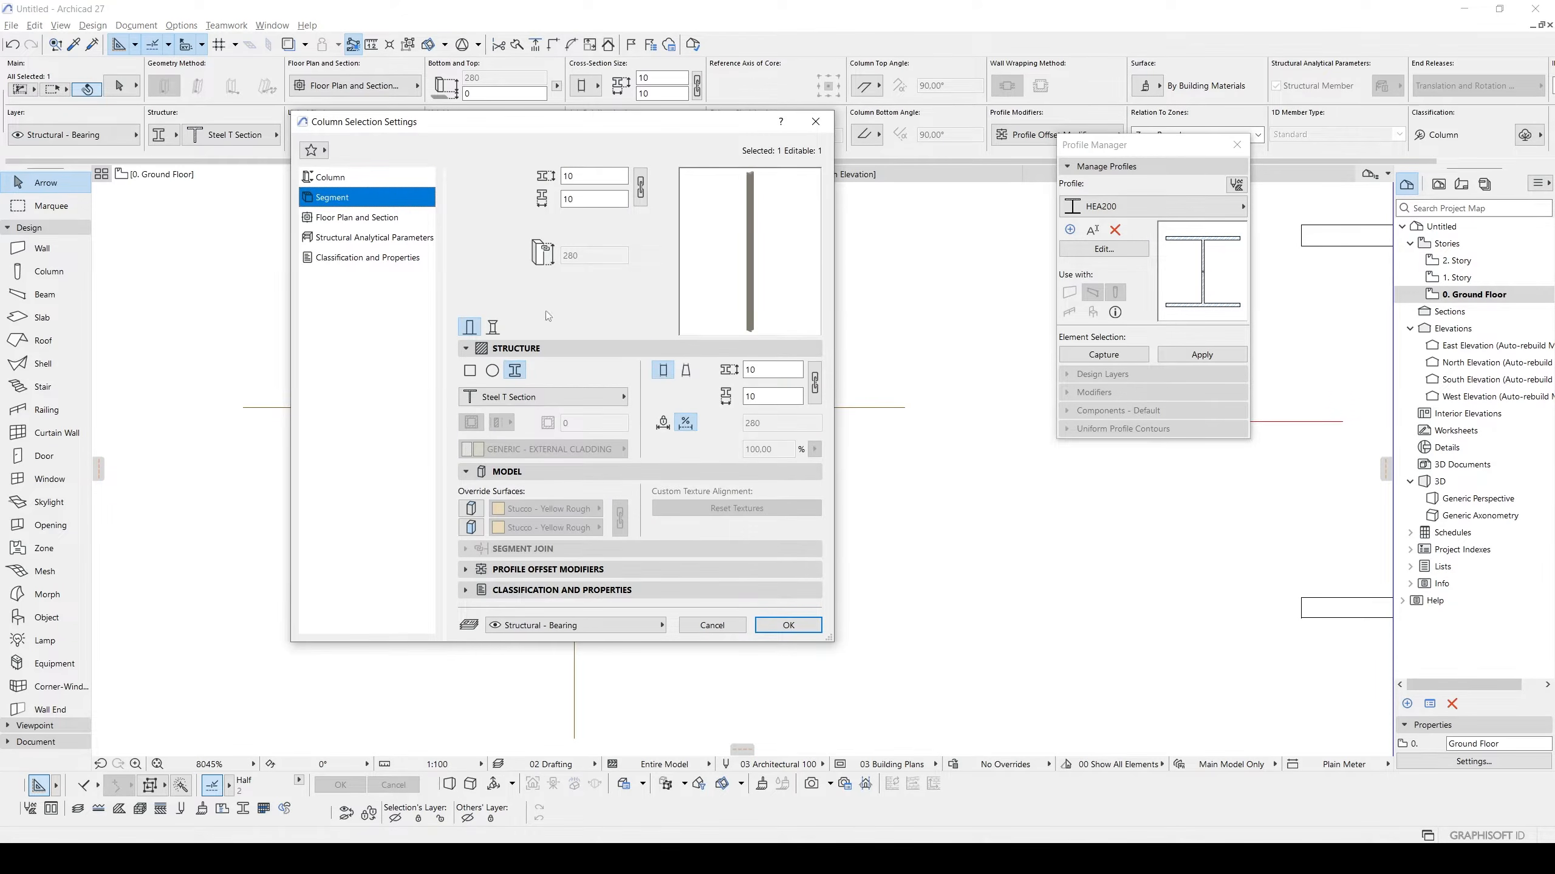
{"action": "left_click", "coordinate": [469, 570]}
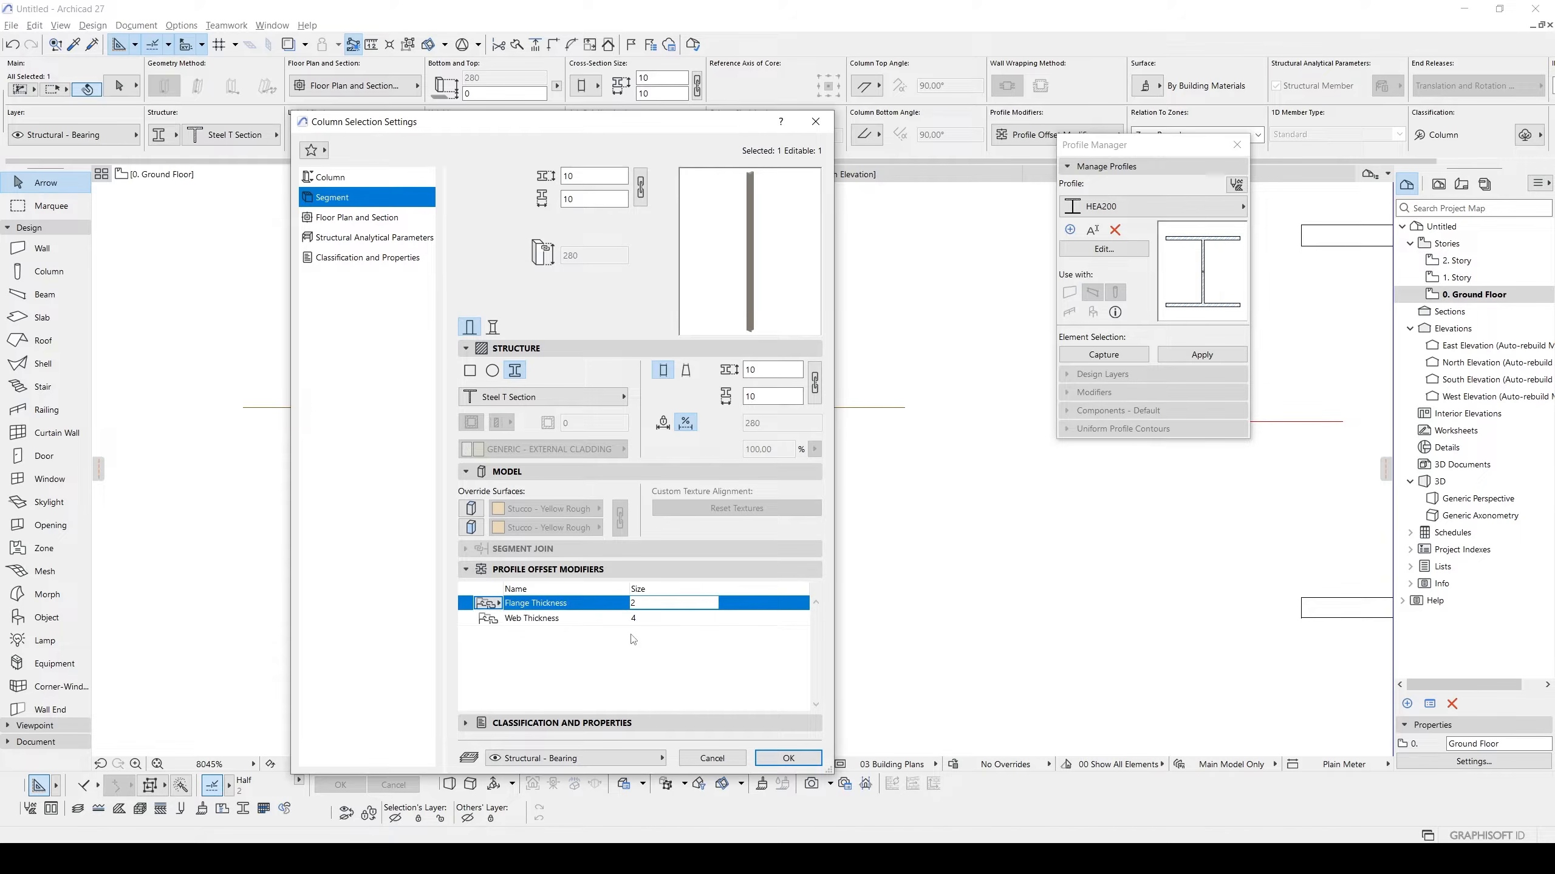
Set the T-section column's Web Thickness modifier to 2 and apply the settings.
{"action": "left_click", "coordinate": [553, 622]}
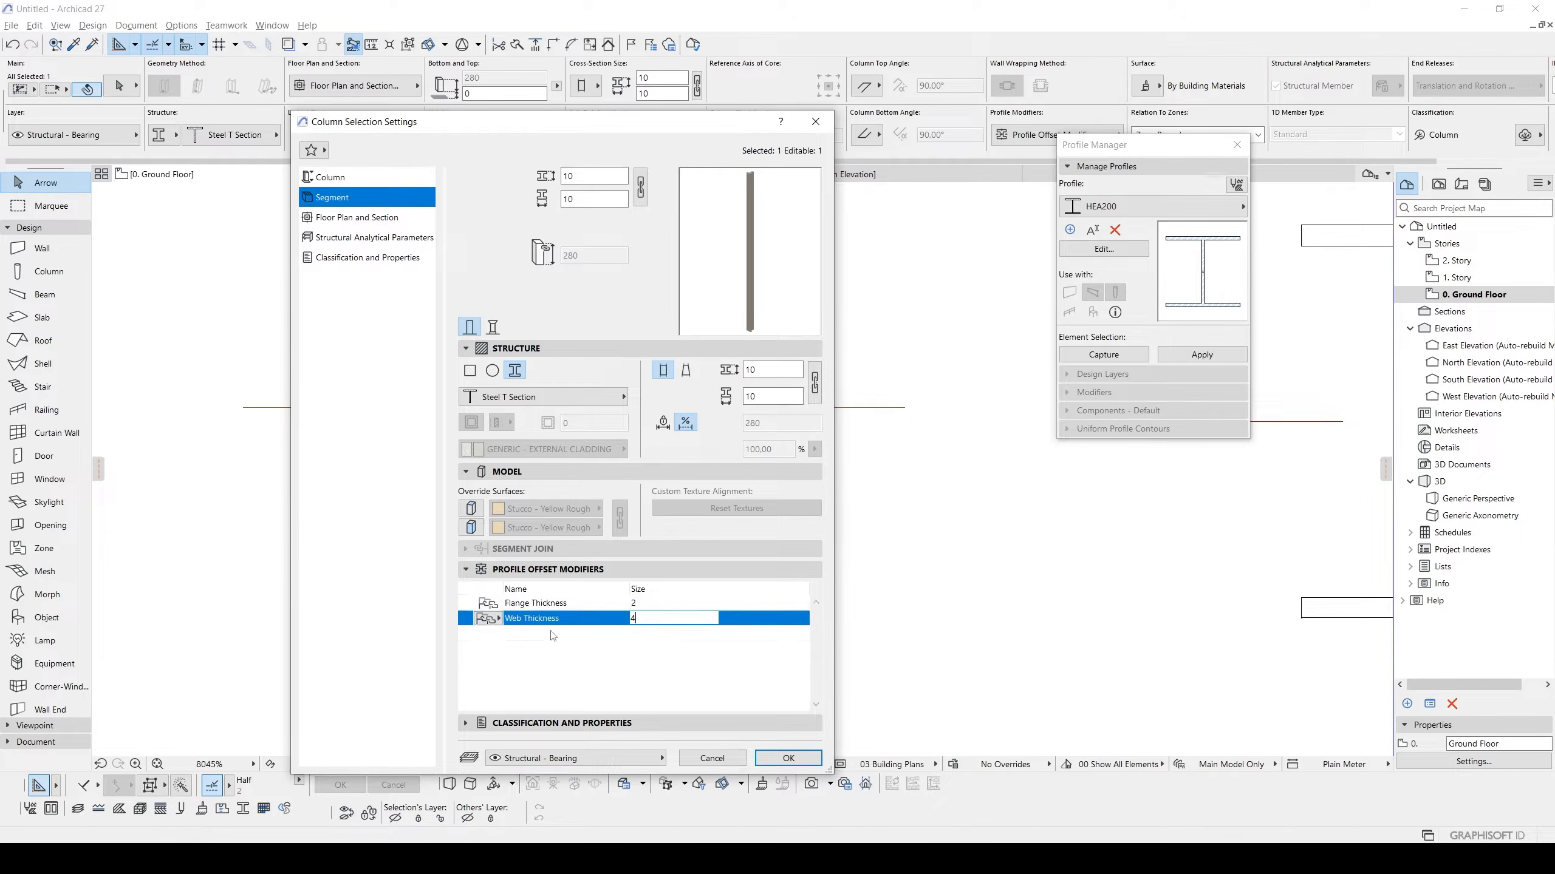
{"action": "left_click", "coordinate": [642, 606]}
{"action": "left_click", "coordinate": [593, 620]}
{"action": "left_click", "coordinate": [646, 606]}
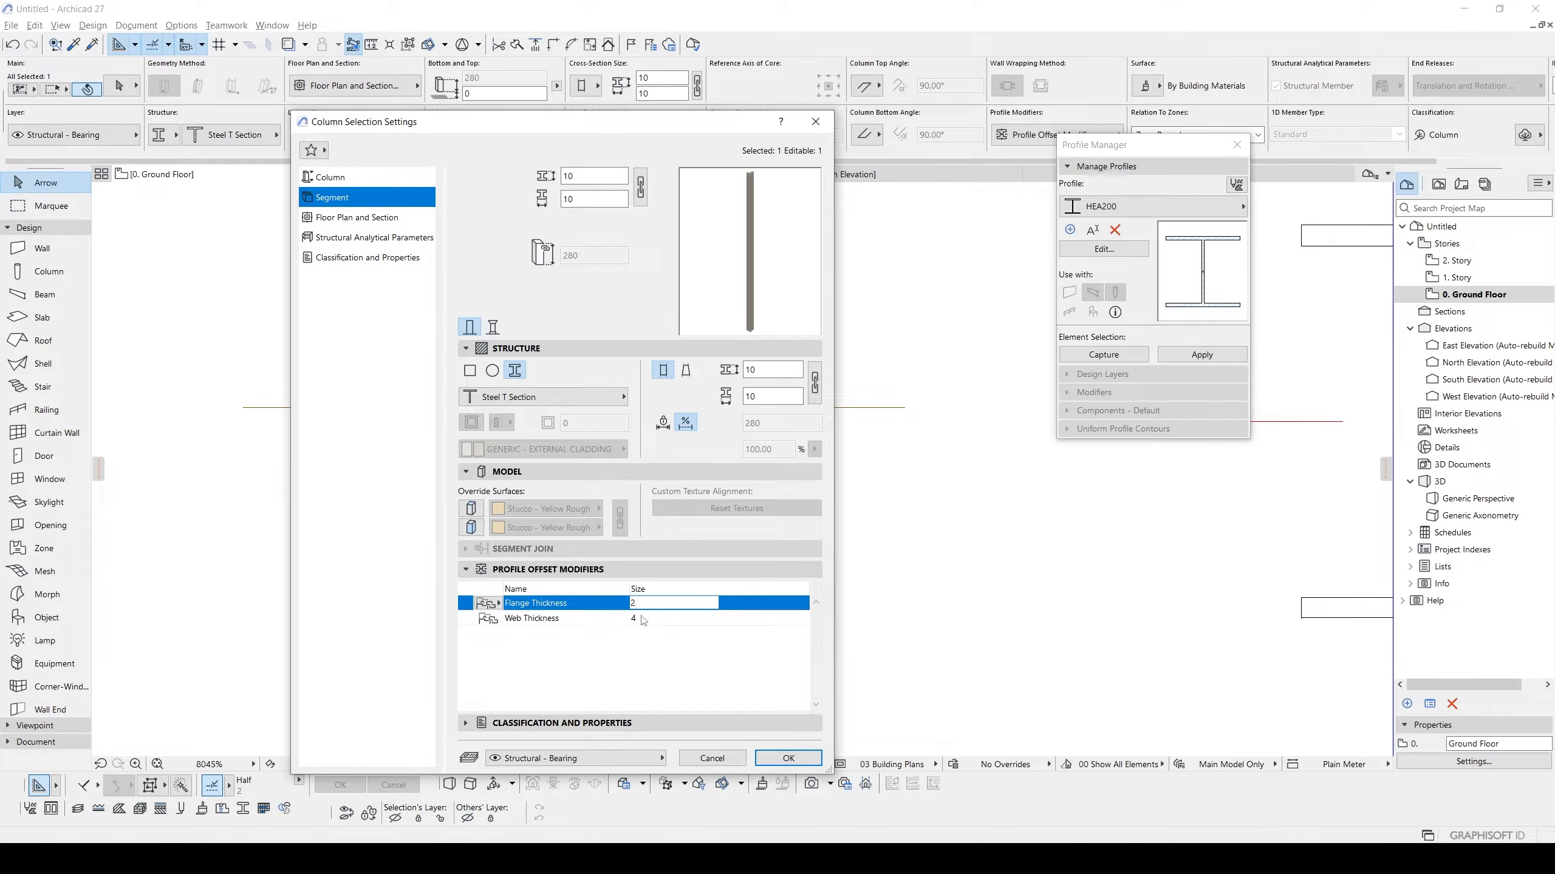
{"action": "left_click", "coordinate": [642, 620]}
{"action": "type", "text": "2"}
{"action": "left_click", "coordinate": [647, 606]}
{"action": "left_click", "coordinate": [795, 757]}
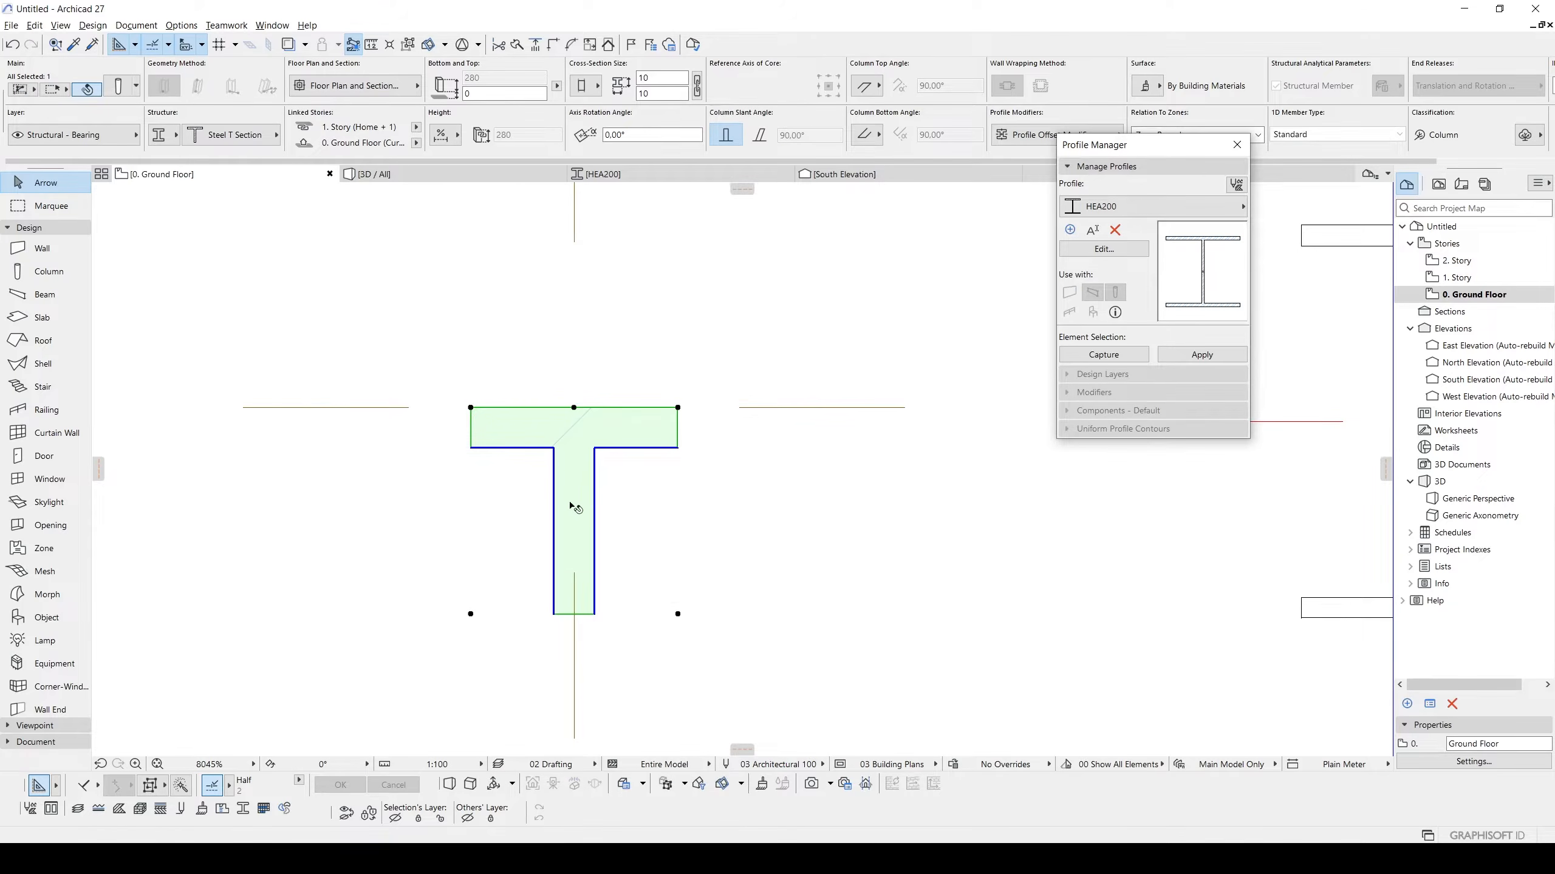
Set both the Flange Thickness and Web Thickness modifiers of the T-section column to 1.8.
{"action": "double_click", "coordinate": [585, 505]}
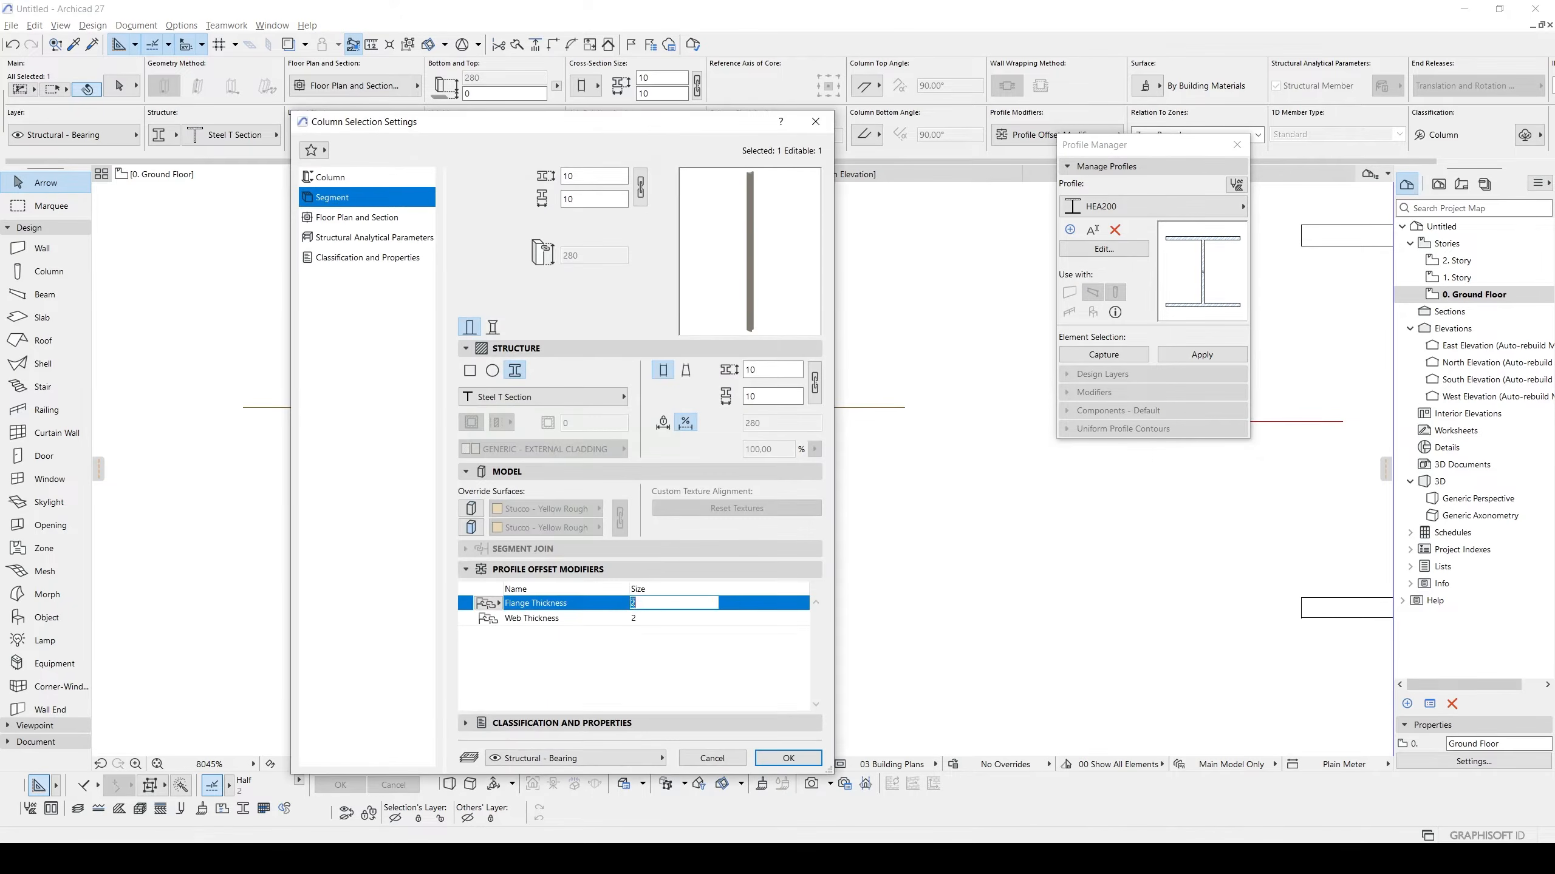
{"action": "type", "text": "1"}
{"action": "key", "text": "BackSpace"}
{"action": "left_click", "coordinate": [642, 618]}
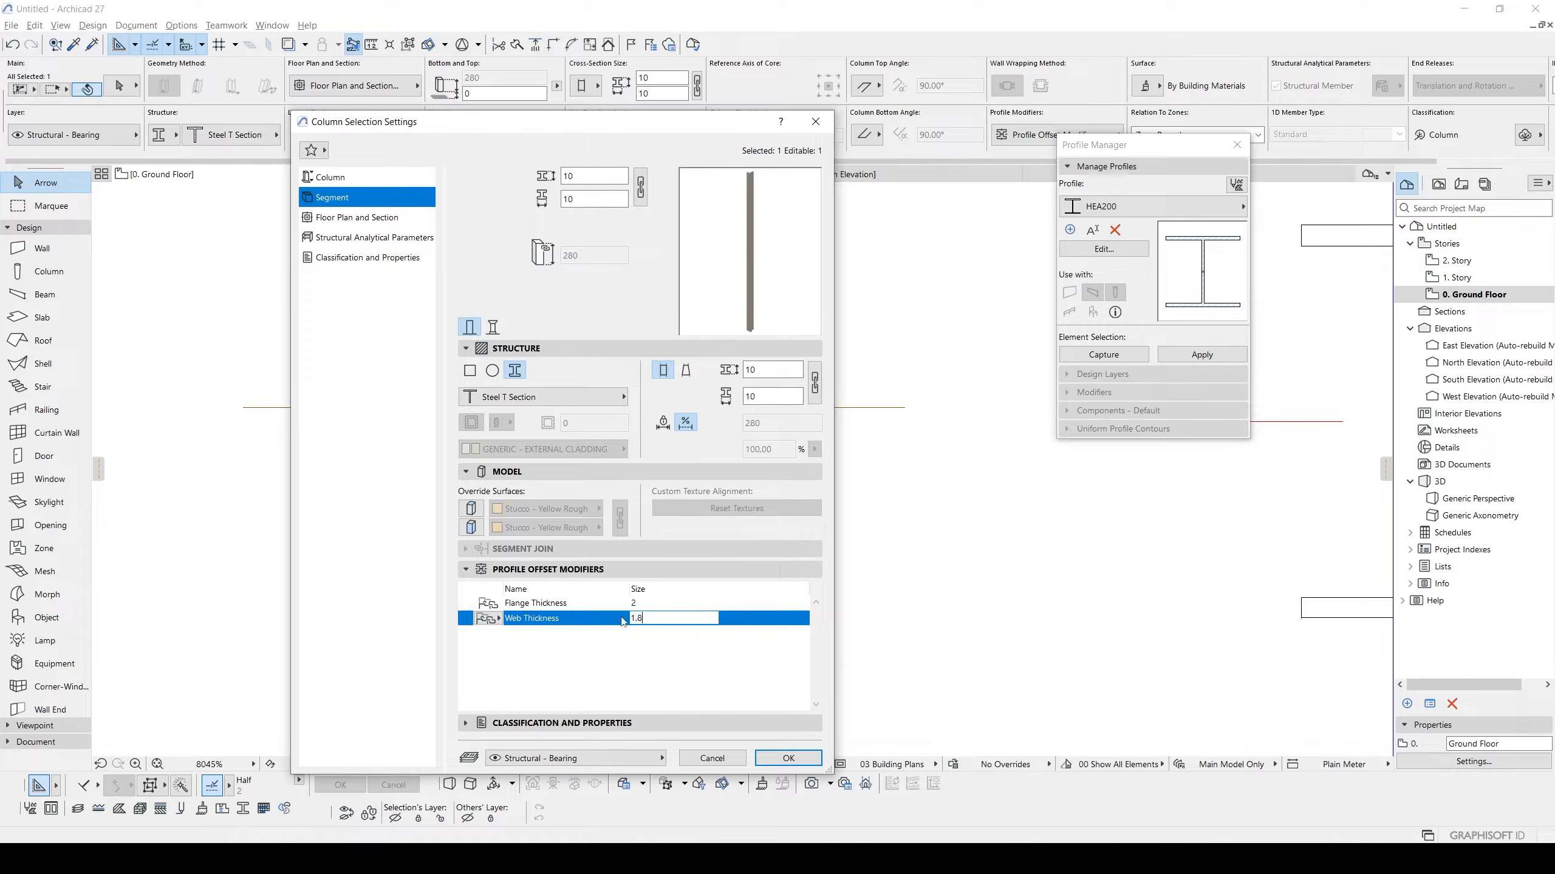
{"action": "left_click", "coordinate": [652, 639]}
{"action": "left_click", "coordinate": [788, 758]}
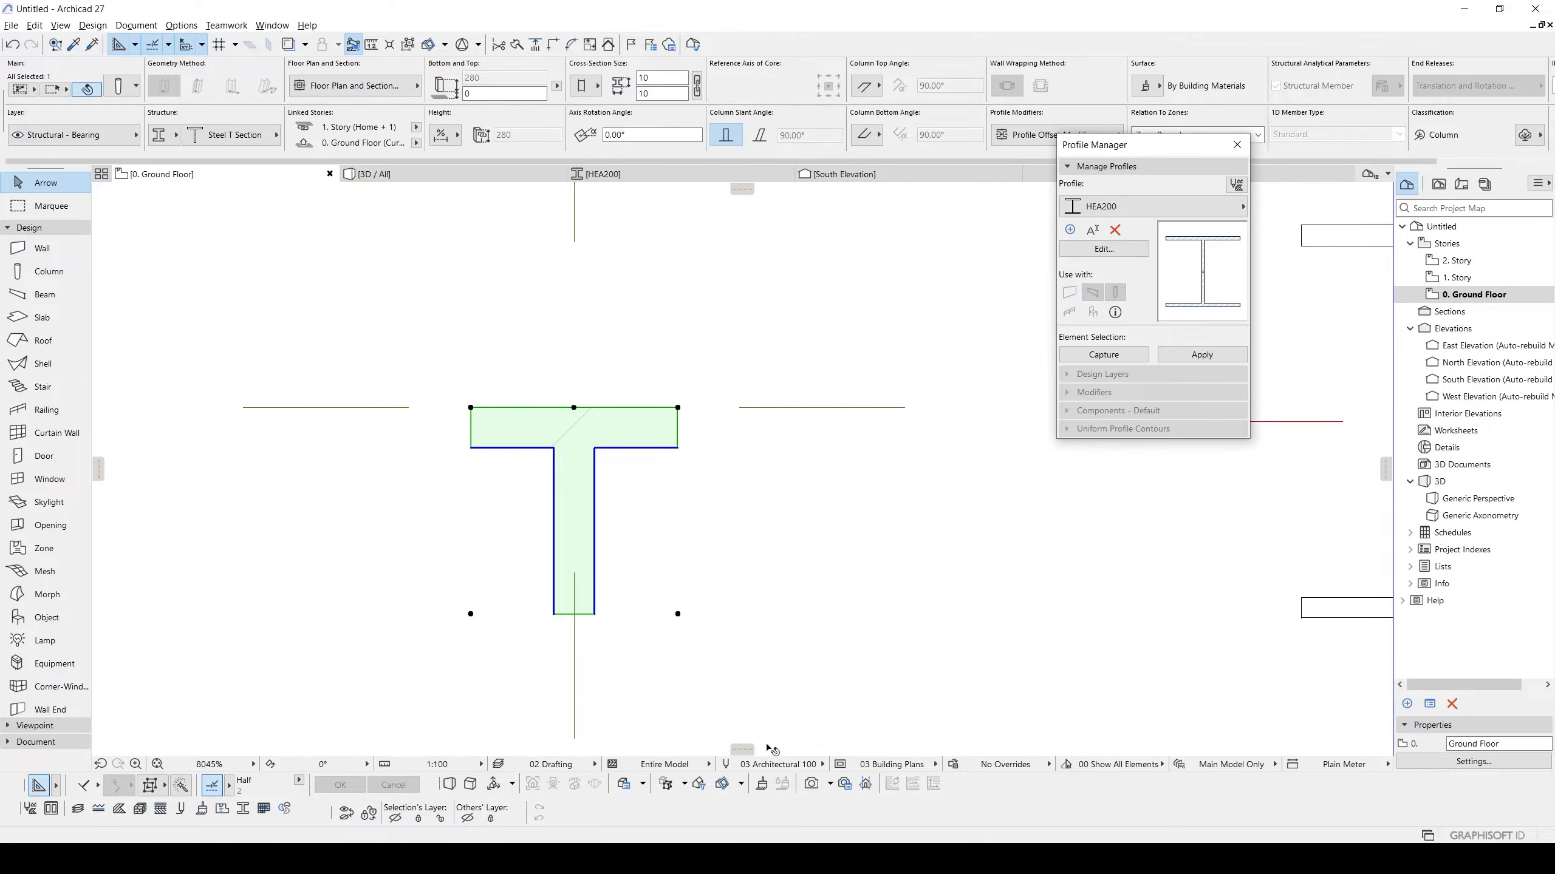
Set the project's length unit to centimeter with 2 decimals and check the column's offset modifier sizes.
{"action": "left_click", "coordinate": [181, 25]}
{"action": "mouse_move", "coordinate": [257, 274]}
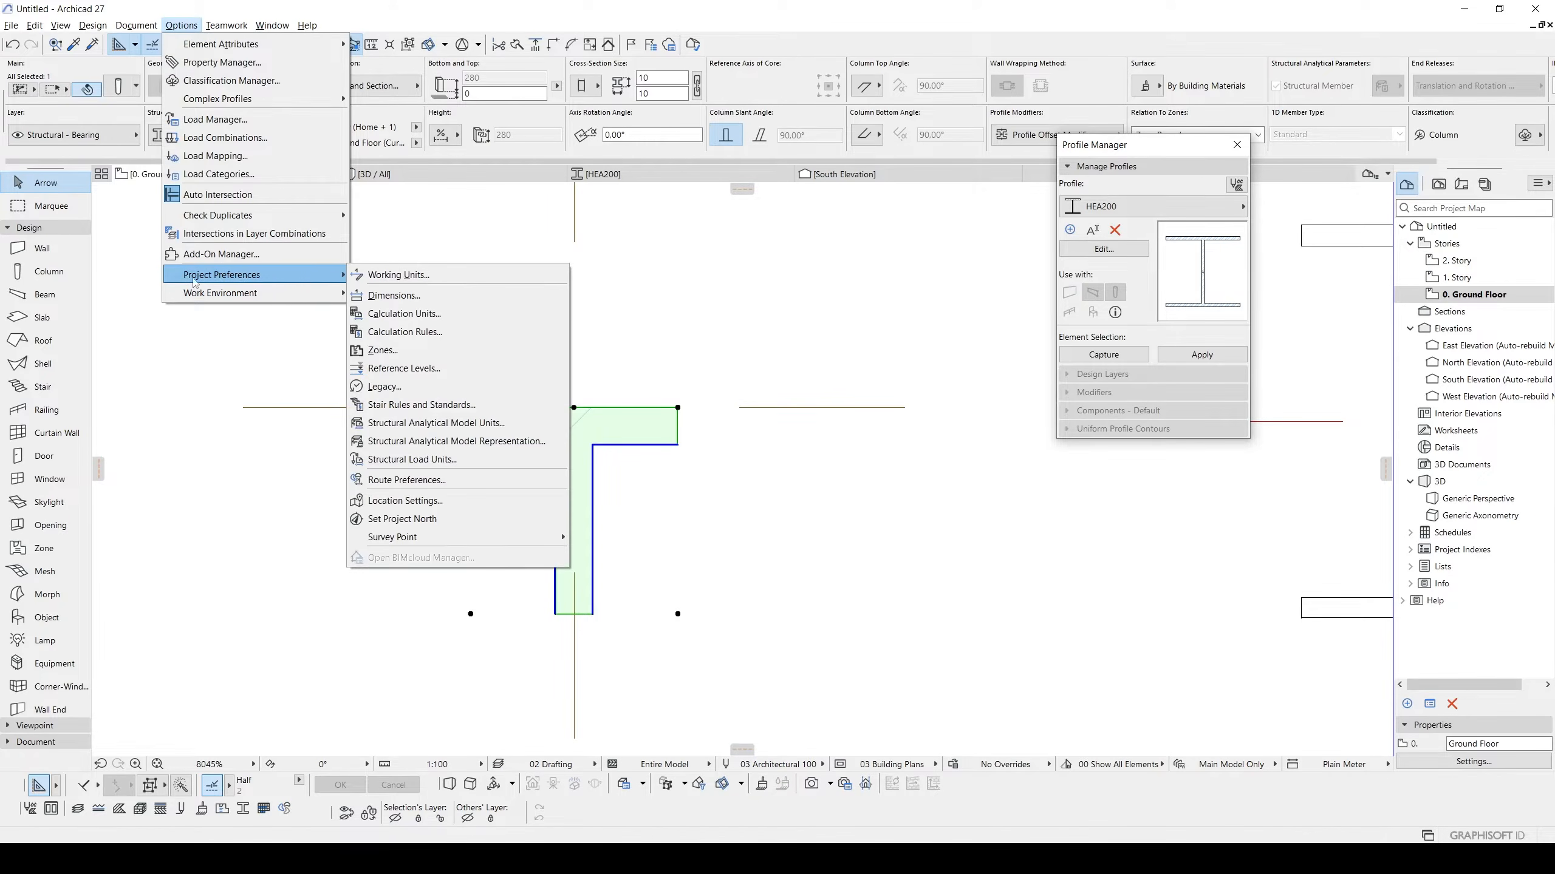
{"action": "left_click", "coordinate": [388, 275]}
{"action": "left_click", "coordinate": [749, 298]}
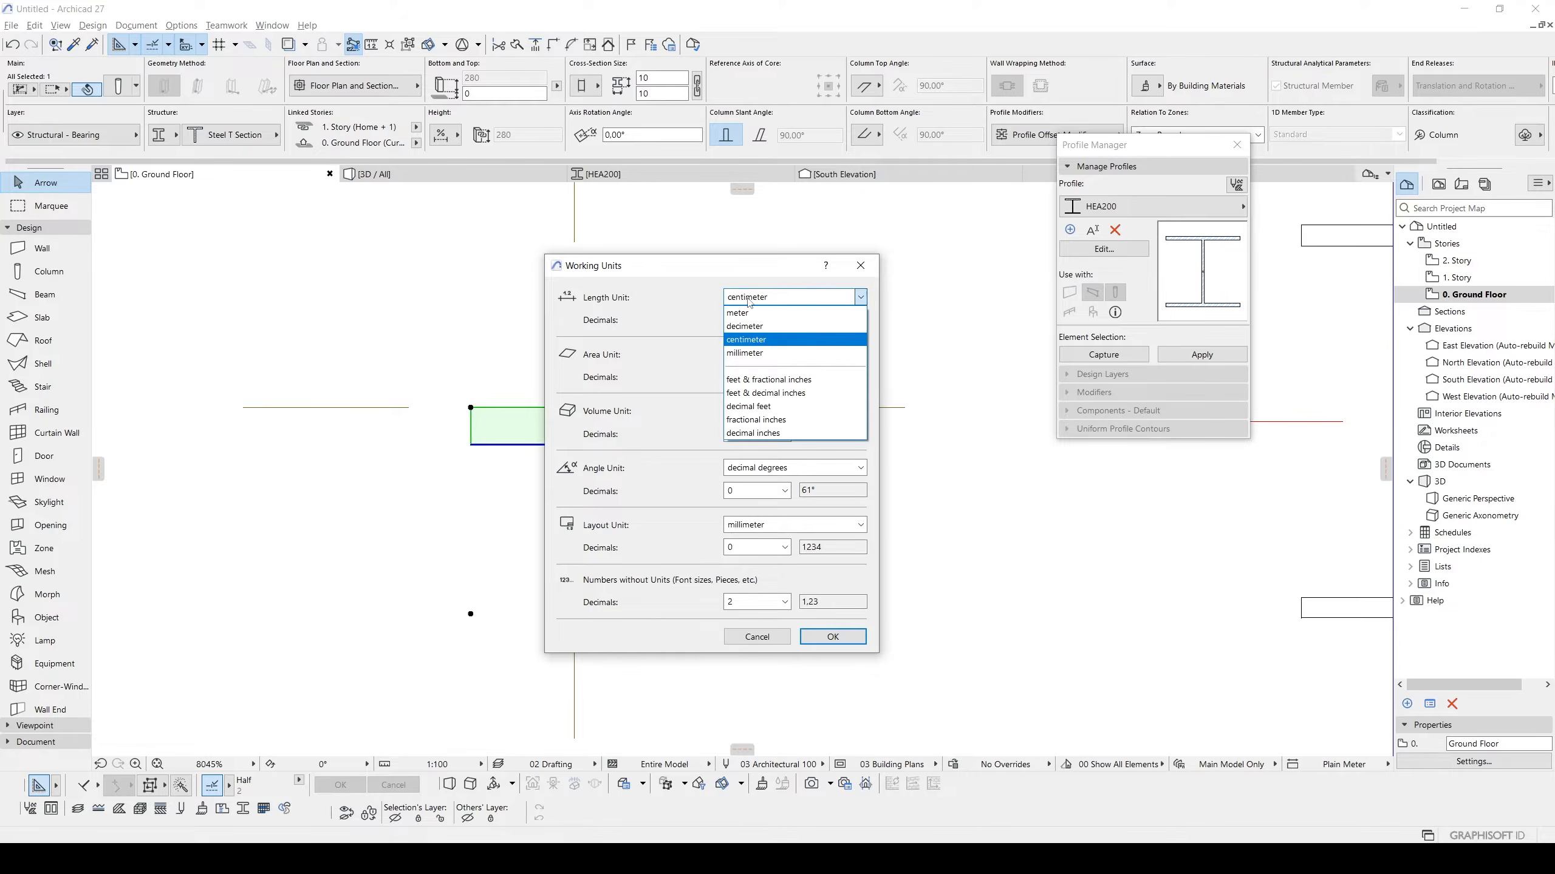
{"action": "left_click", "coordinate": [761, 338]}
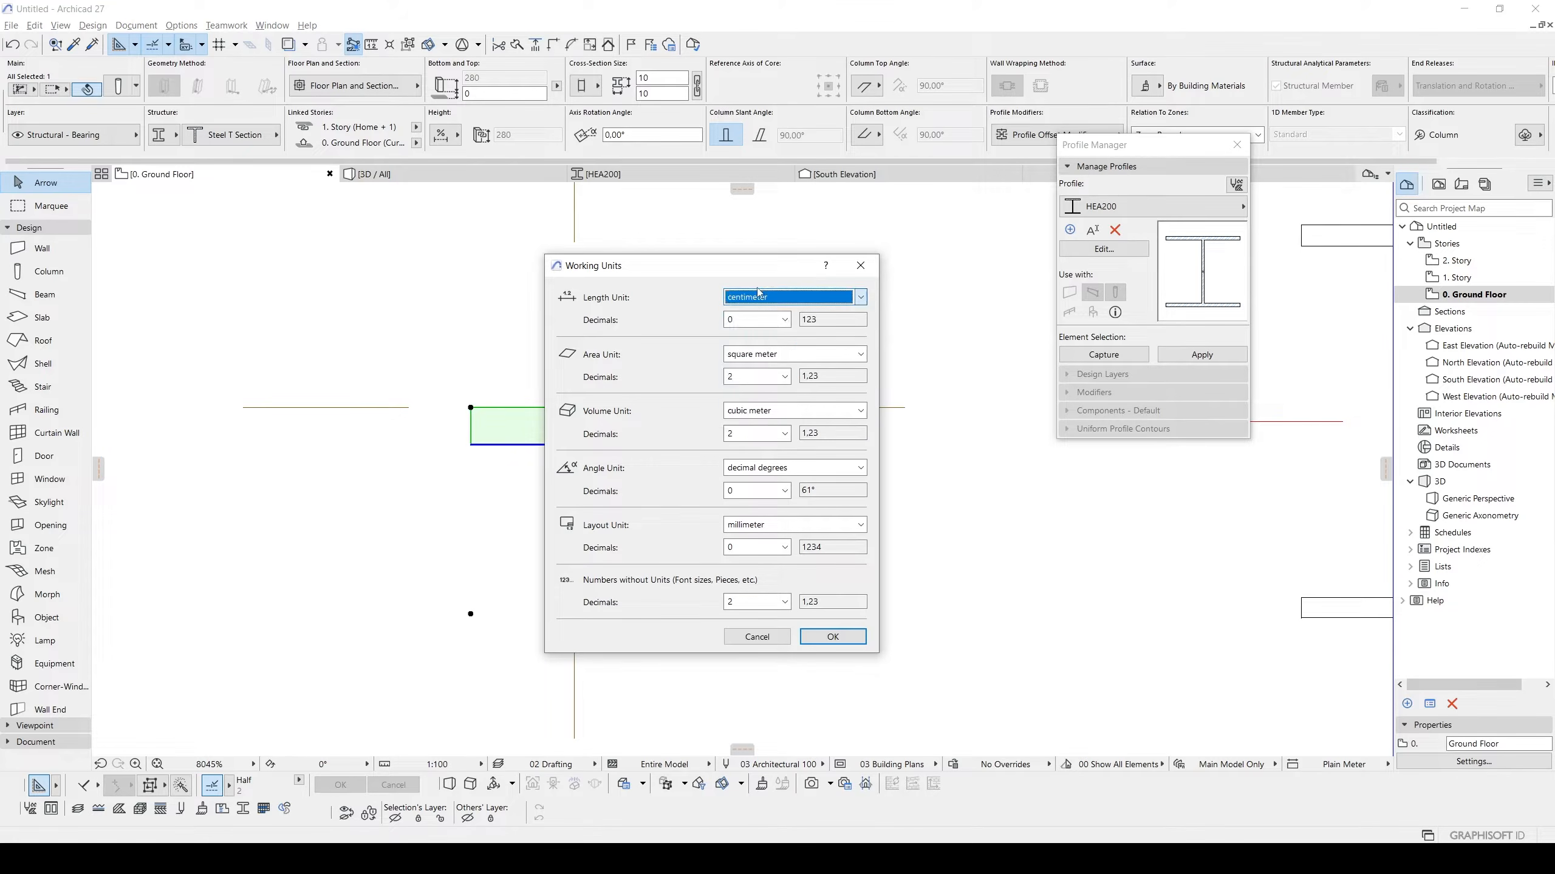
{"action": "left_click", "coordinate": [756, 320]}
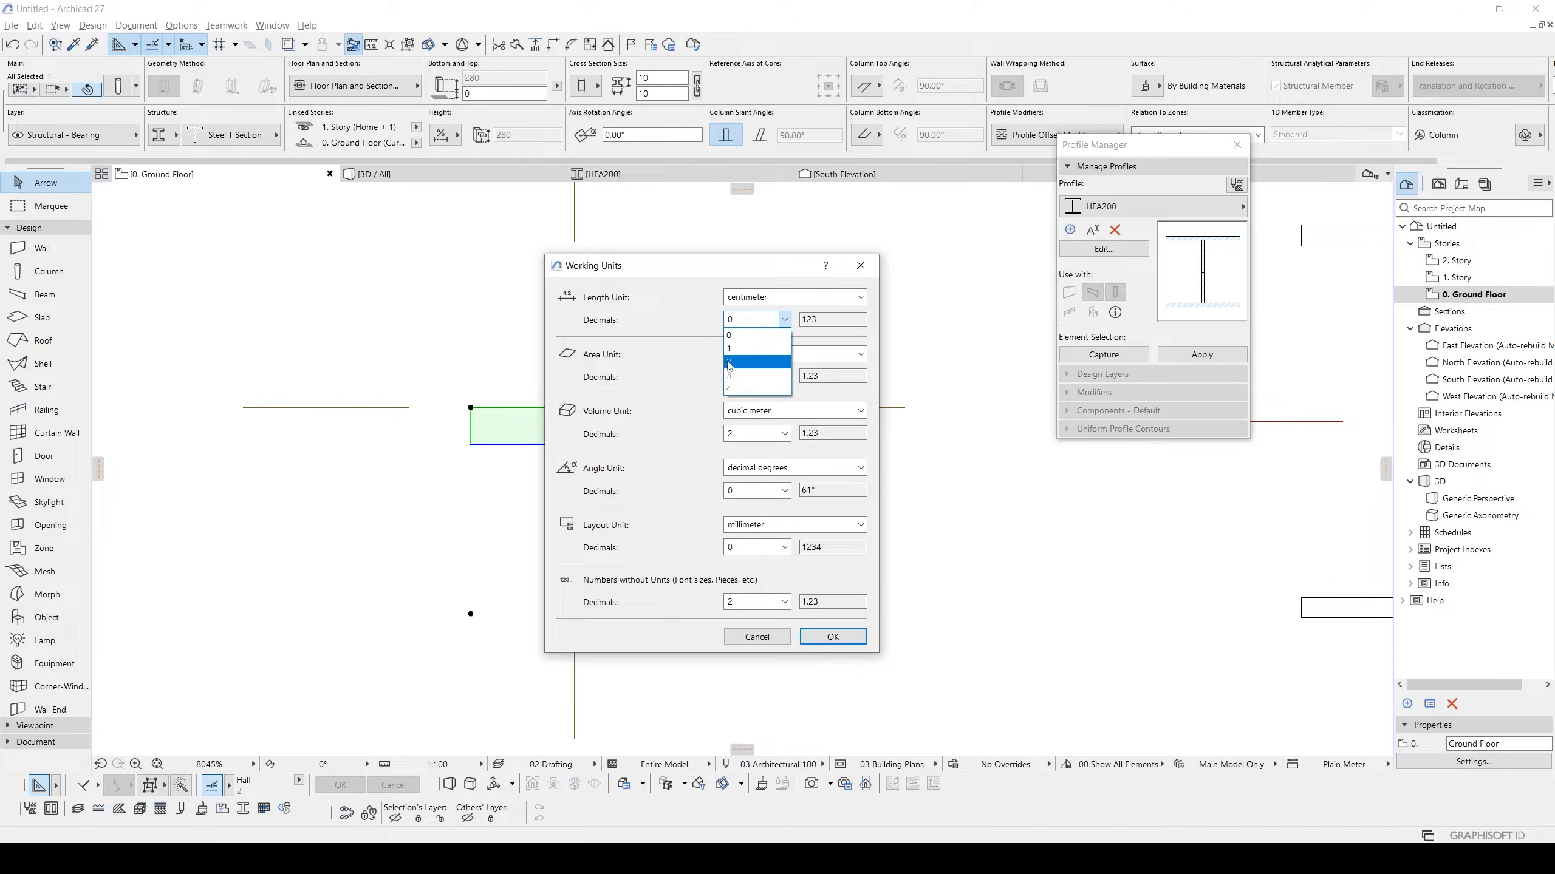
{"action": "left_click", "coordinate": [734, 361]}
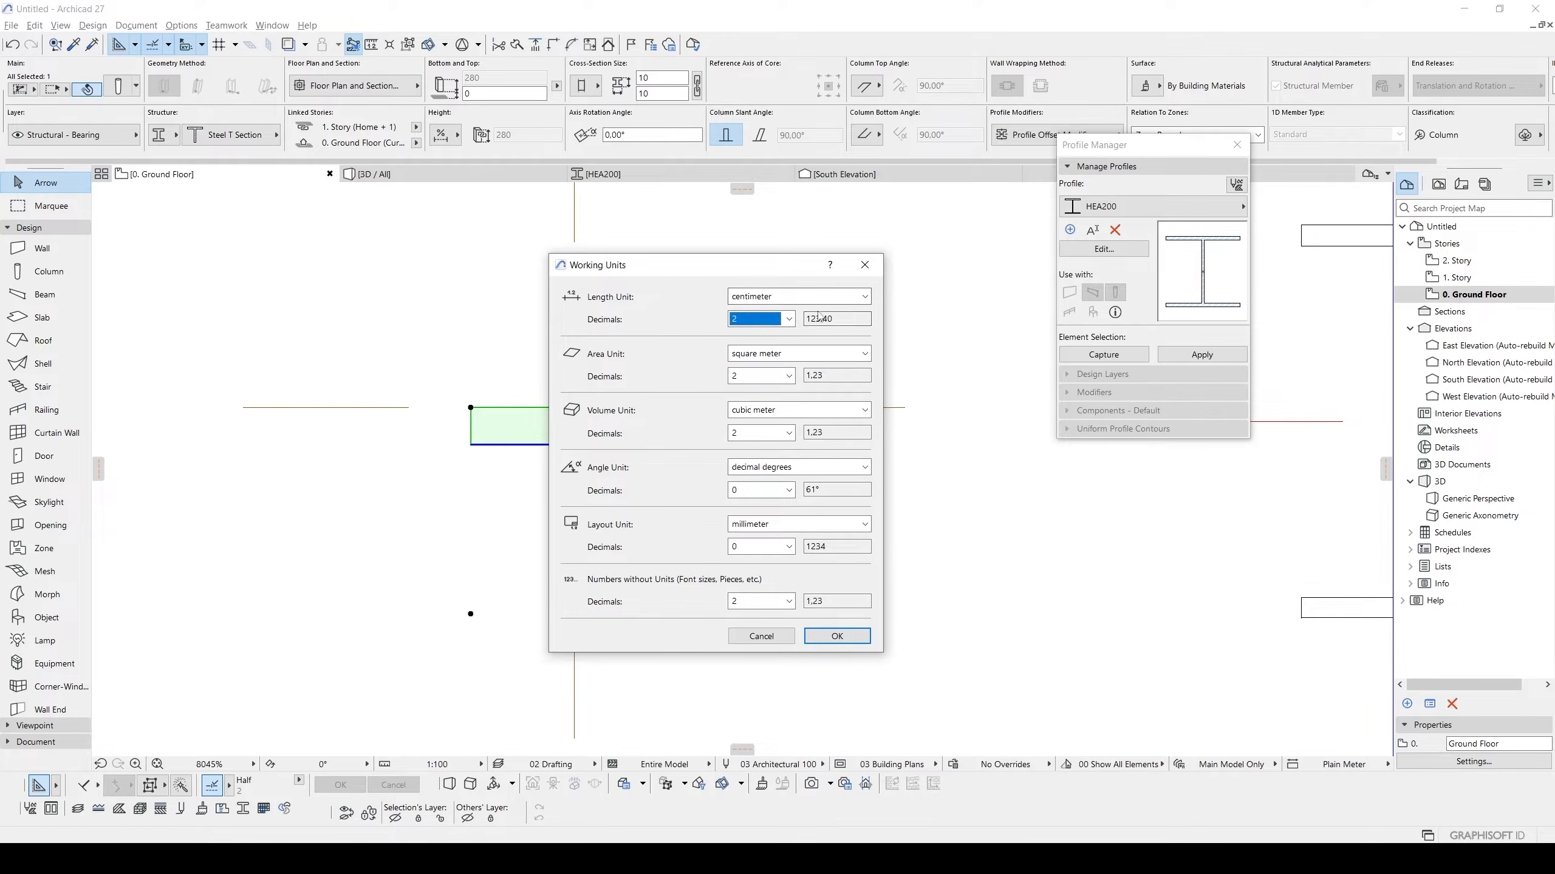
{"action": "left_click", "coordinate": [853, 640]}
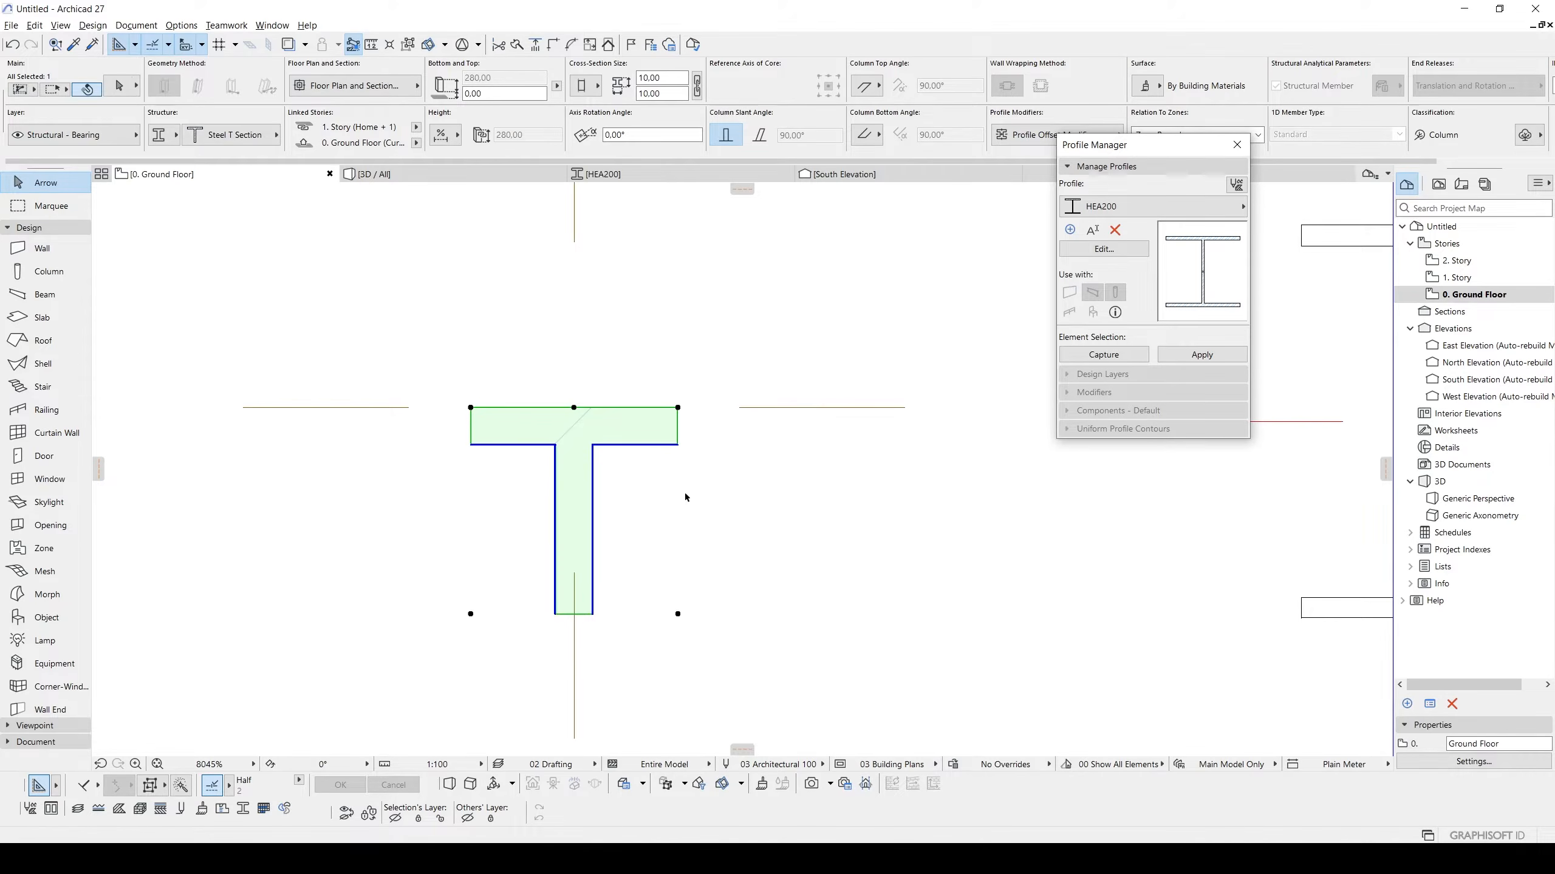
{"action": "key", "text": "ctrl+t"}
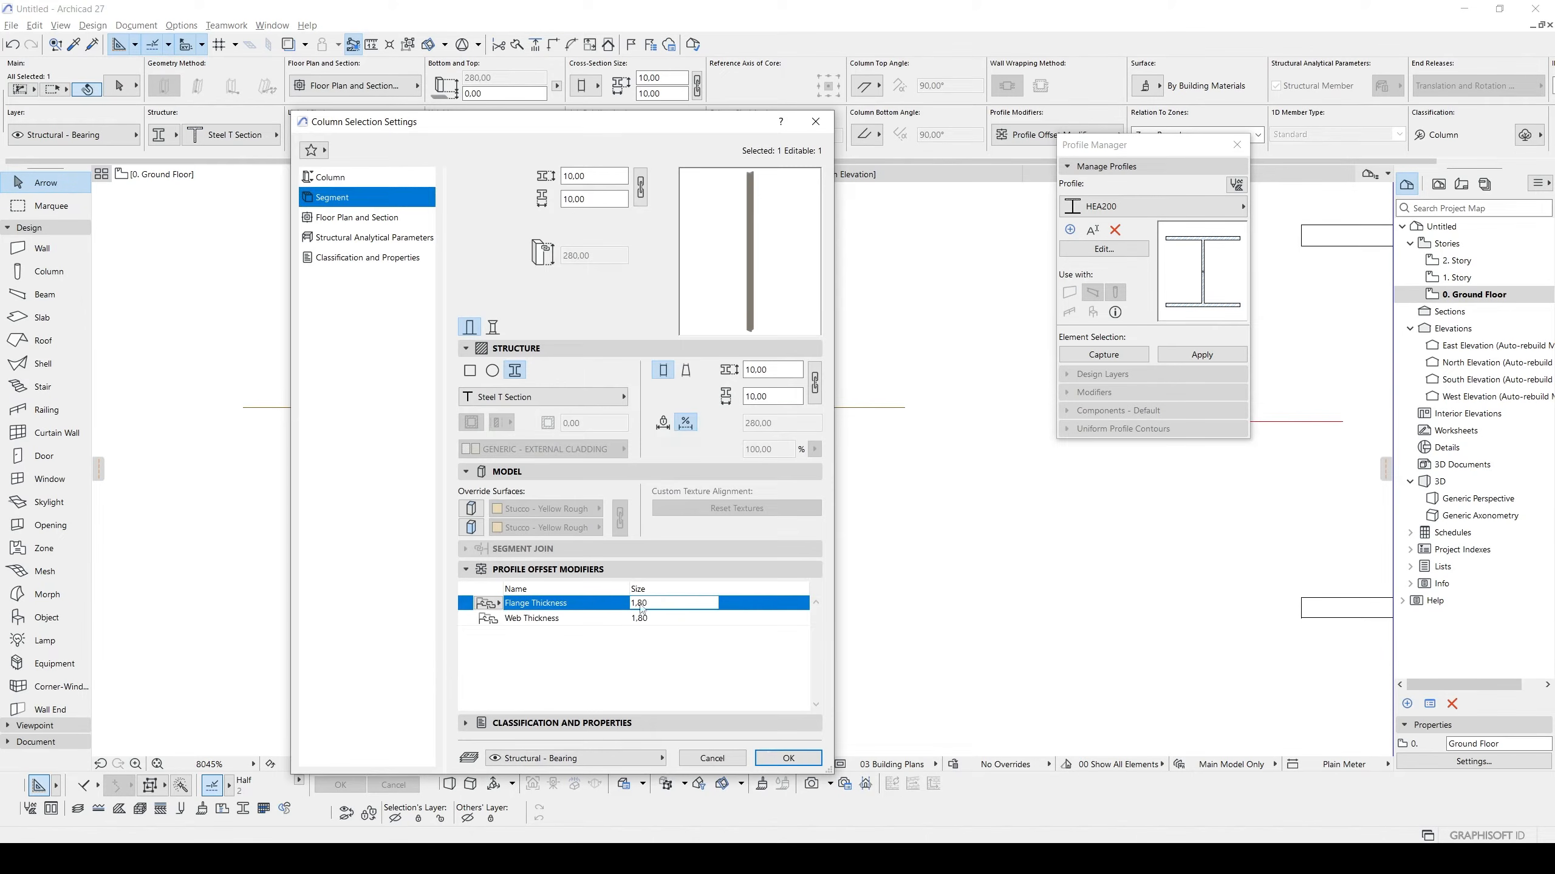
{"action": "left_click", "coordinate": [785, 758]}
{"action": "scroll", "coordinate": [760, 538], "scroll_direction": "down", "scroll_amount": 4}
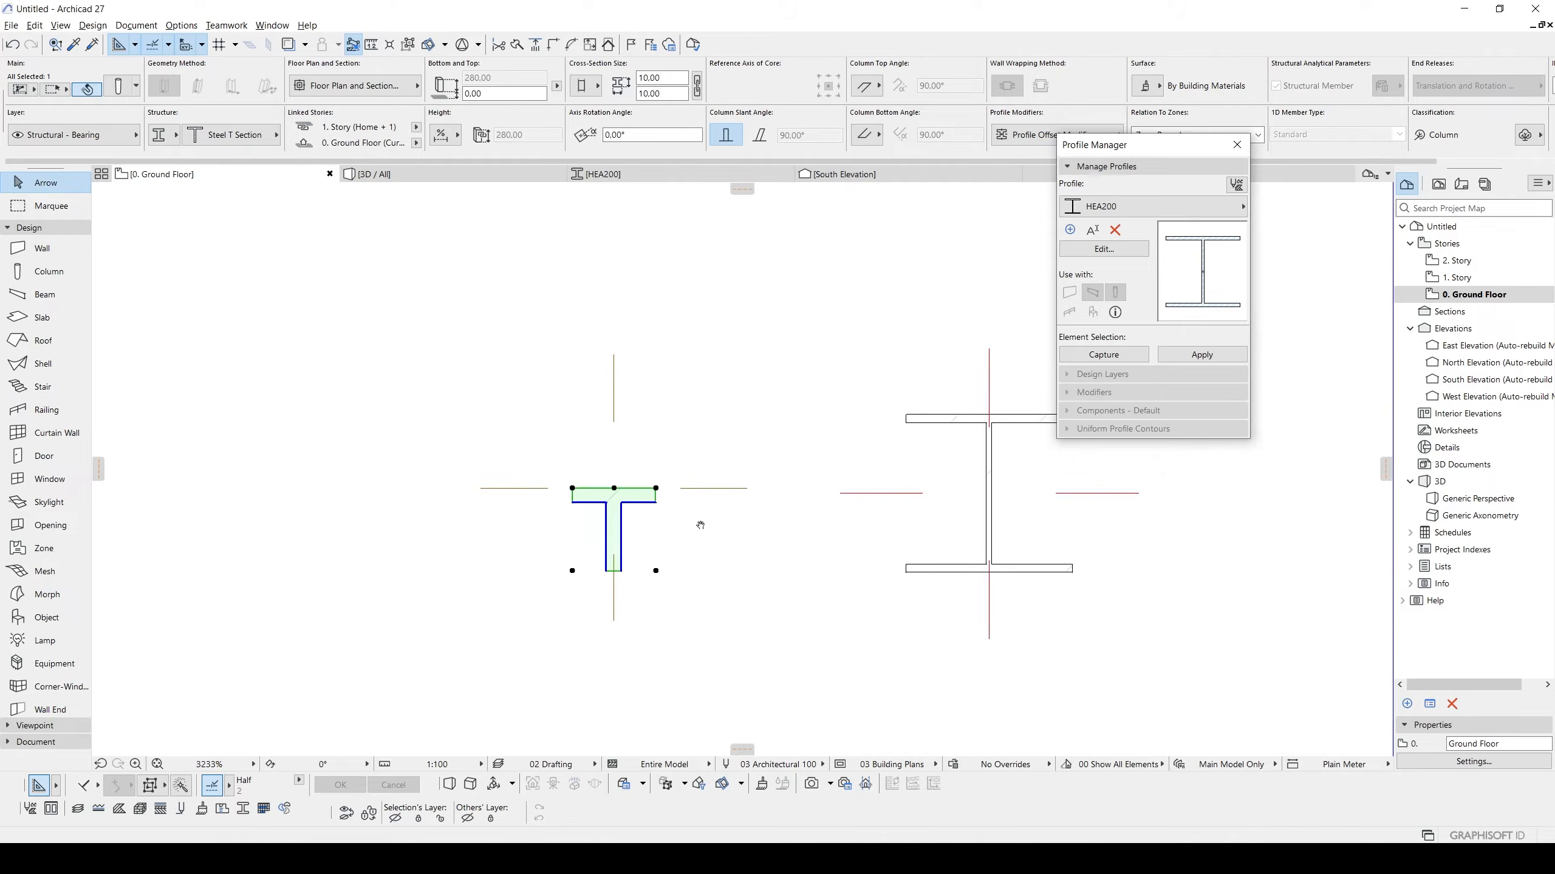
{"action": "scroll", "coordinate": [711, 564], "scroll_direction": "down", "scroll_amount": 4}
{"action": "middle_click_drag", "start_coordinate": [711, 563], "coordinate": [685, 439]}
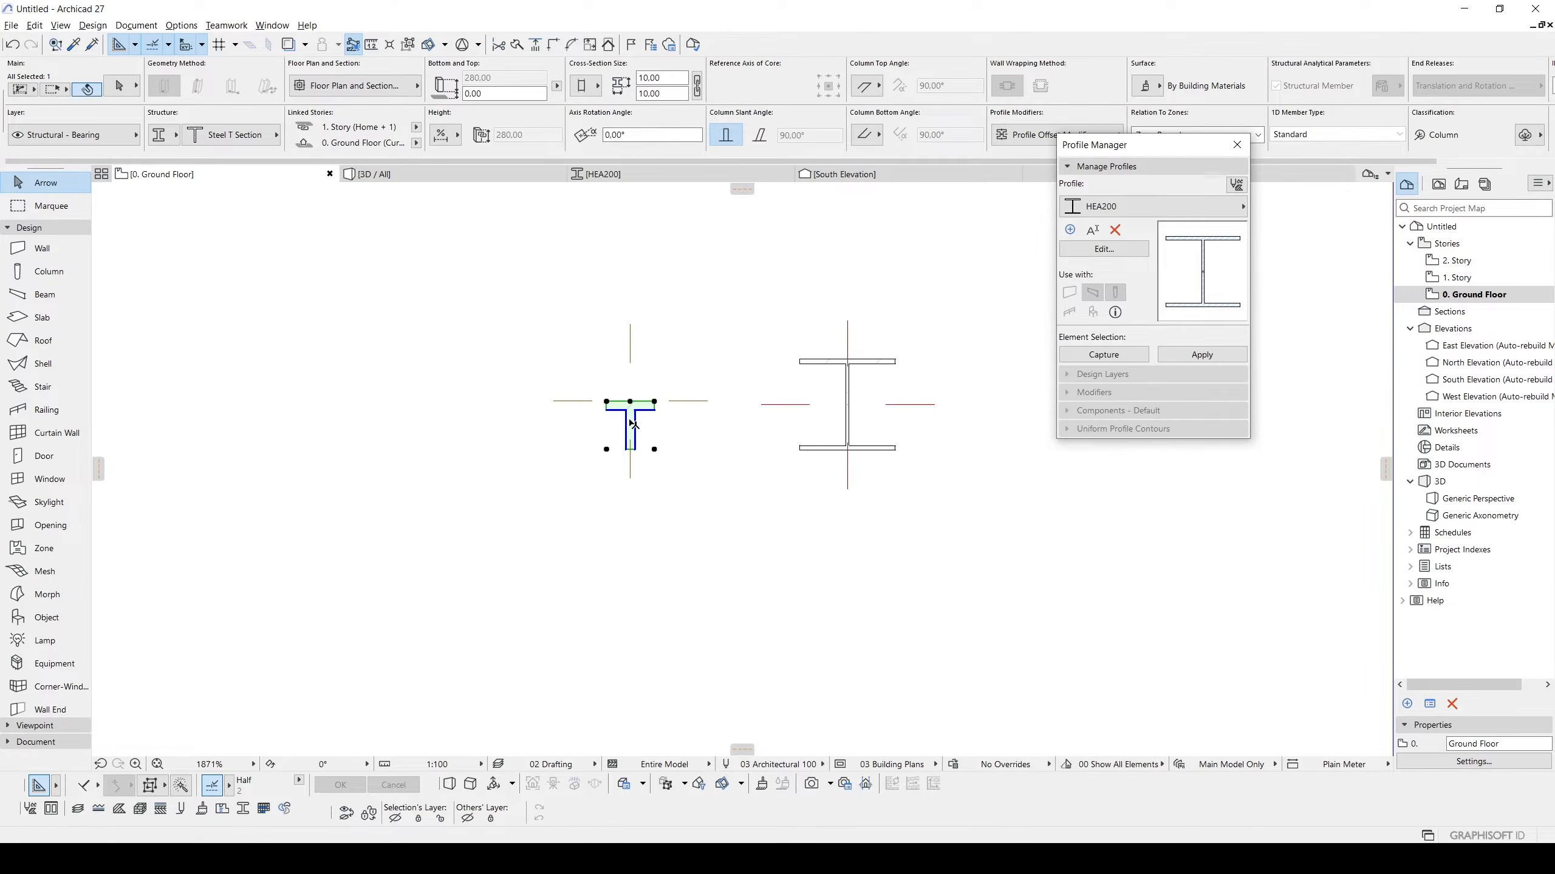
{"action": "key", "text": "ctrl+shift+d"}
{"action": "left_click", "coordinate": [635, 415]}
{"action": "middle_click_drag", "start_coordinate": [779, 386], "coordinate": [652, 430]}
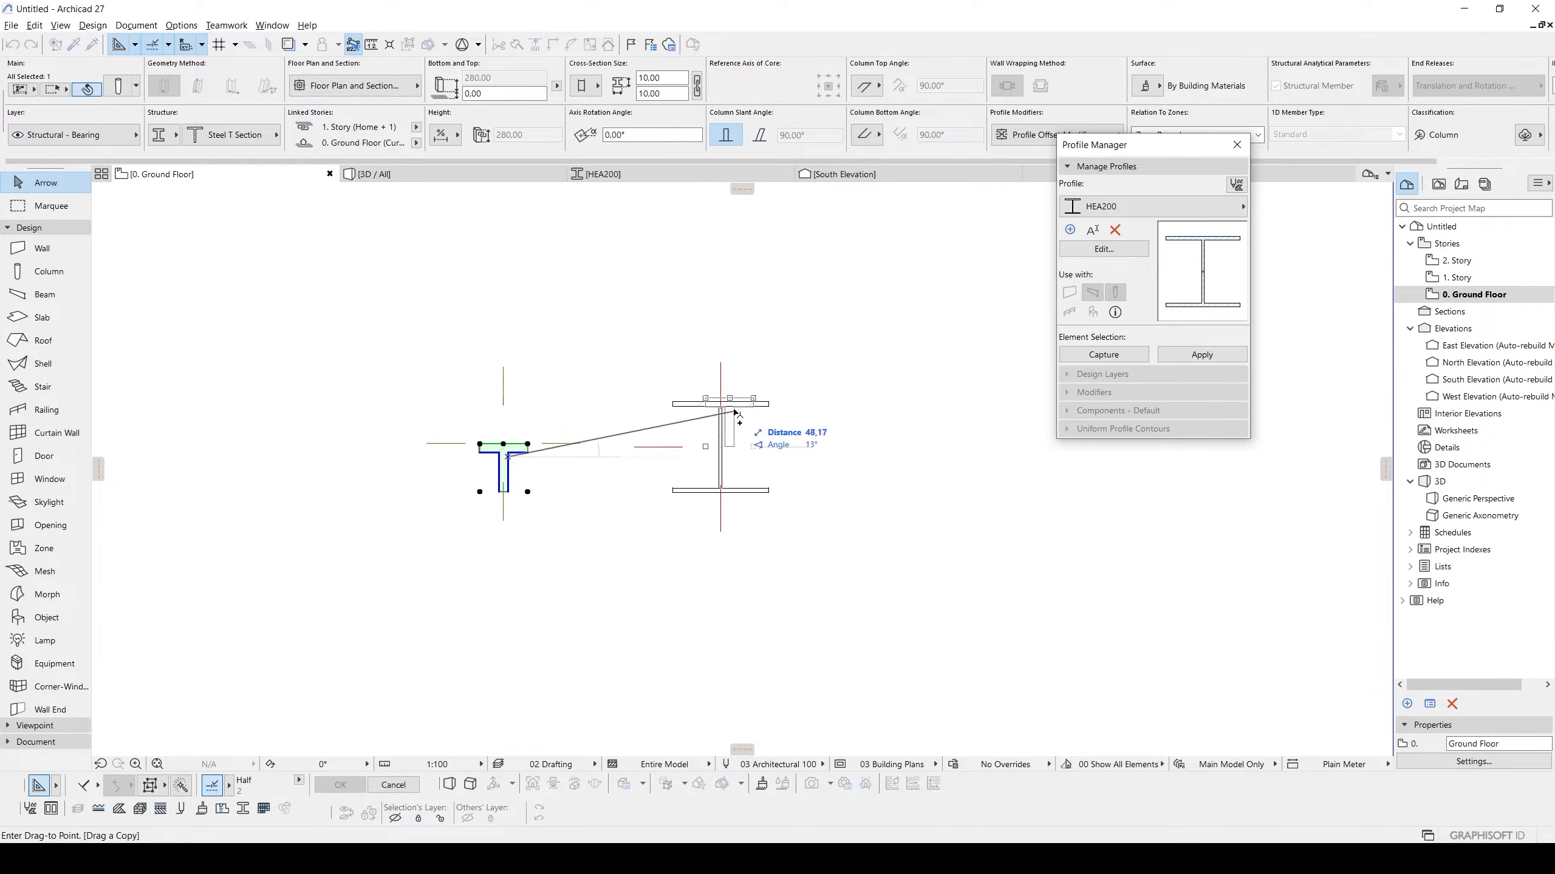
{"action": "key", "text": "Escape"}
Delete the T-section column and the HEA200 column from the ground floor plan.
{"action": "key", "text": "Delete"}
{"action": "left_click", "coordinate": [720, 405]}
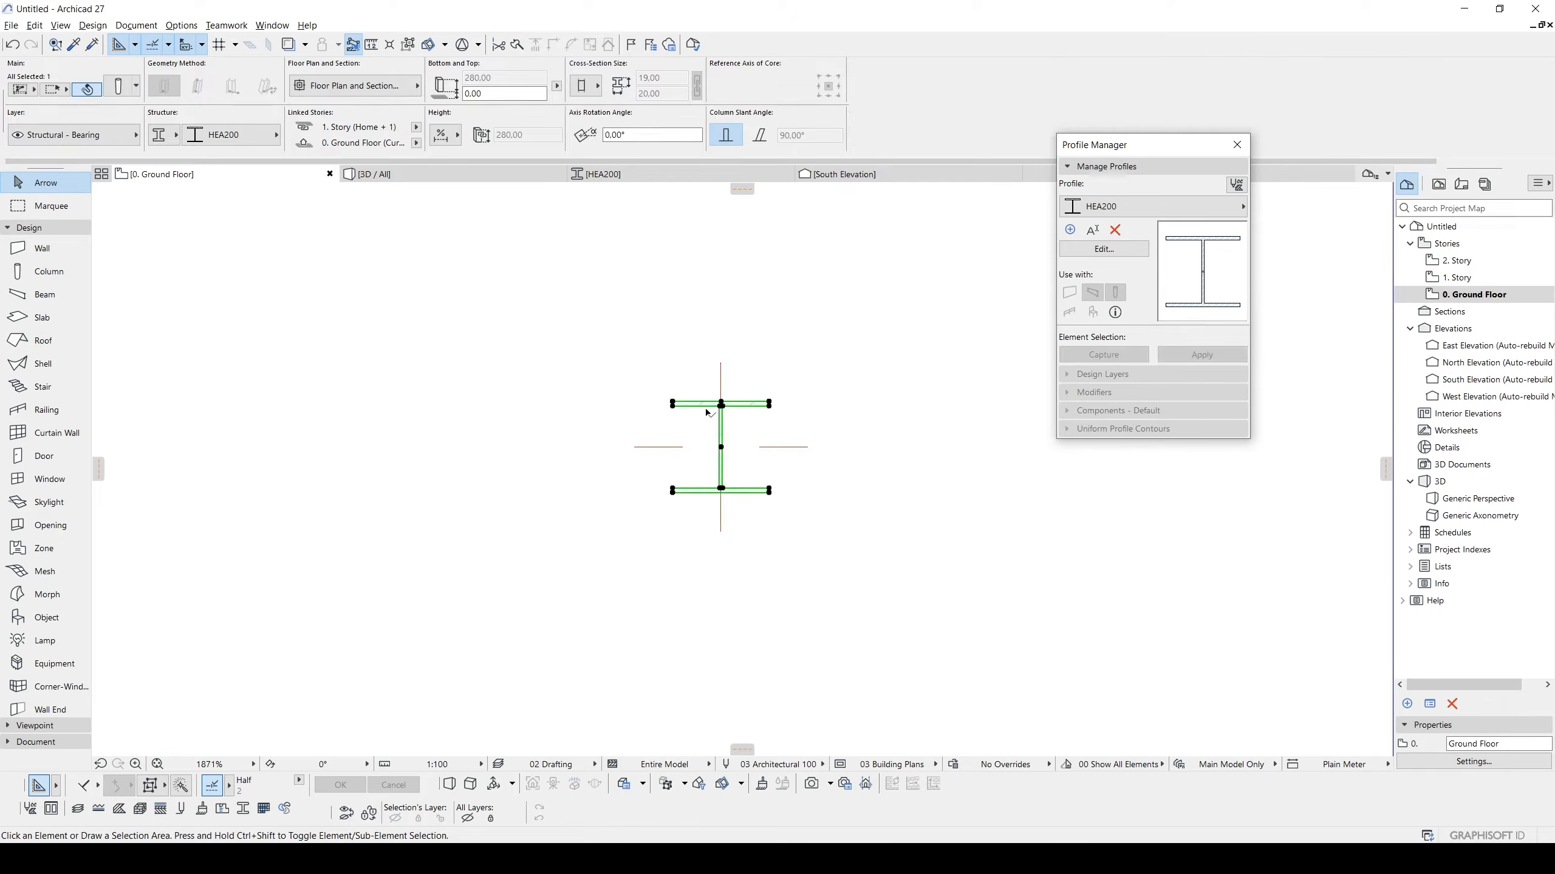
{"action": "scroll", "coordinate": [720, 411], "scroll_direction": "down", "scroll_amount": 6}
{"action": "scroll", "coordinate": [338, 557], "scroll_direction": "down", "scroll_amount": 1}
{"action": "middle_click_drag", "start_coordinate": [665, 450], "coordinate": [476, 483]}
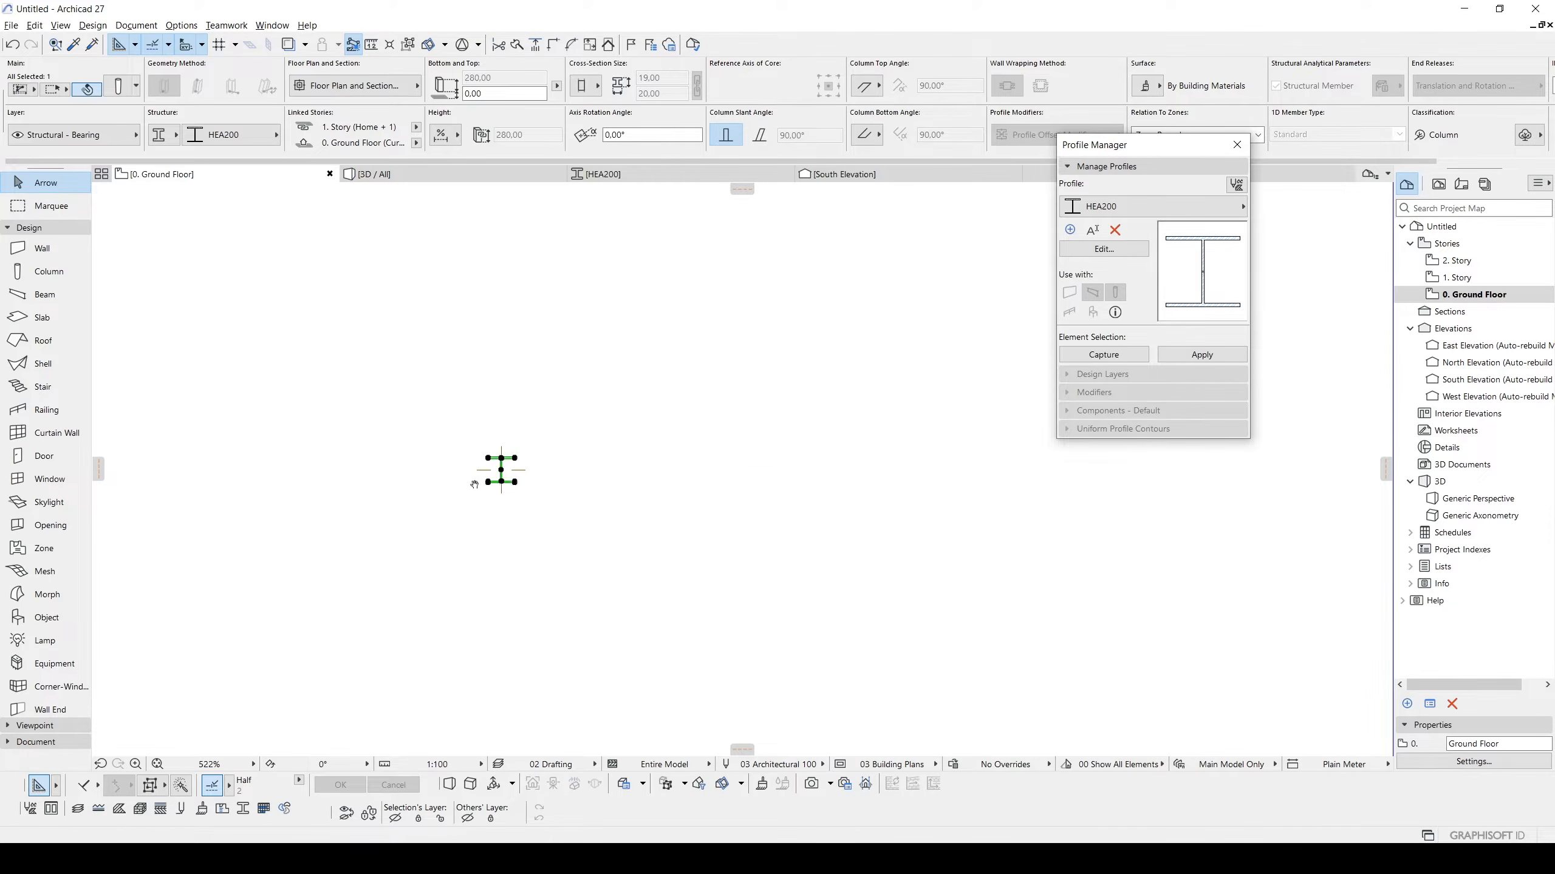
{"action": "scroll", "coordinate": [553, 451], "scroll_direction": "up", "scroll_amount": 1}
{"action": "key", "text": "Delete"}
{"action": "scroll", "coordinate": [471, 505], "scroll_direction": "down", "scroll_amount": 1}
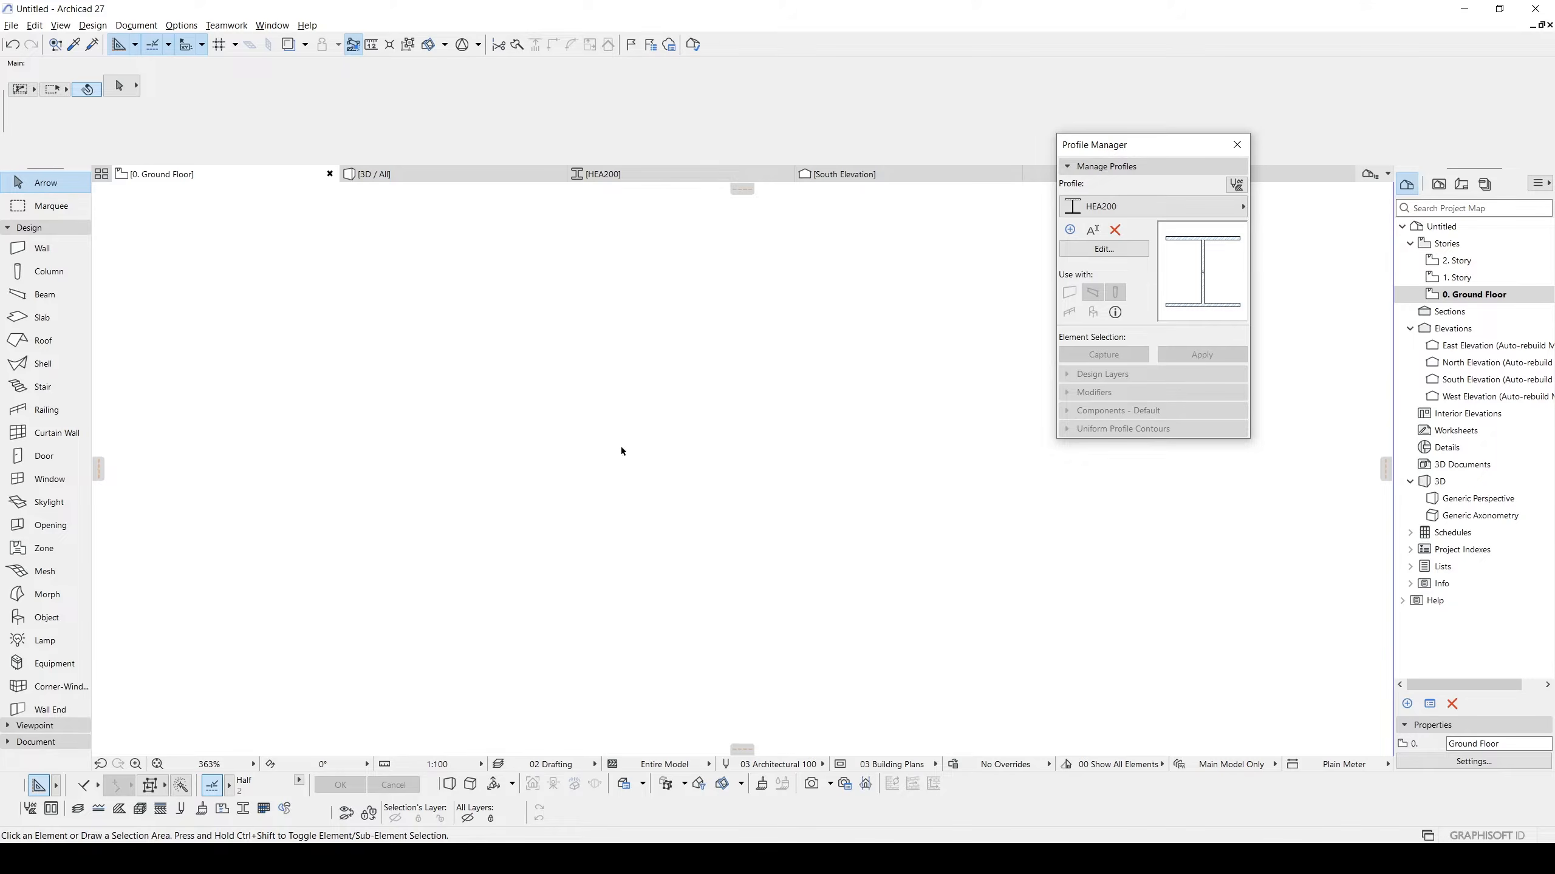
Place a single vertical grid element with markers at both ends in the empty floor plan.
{"action": "left_click", "coordinate": [37, 742]}
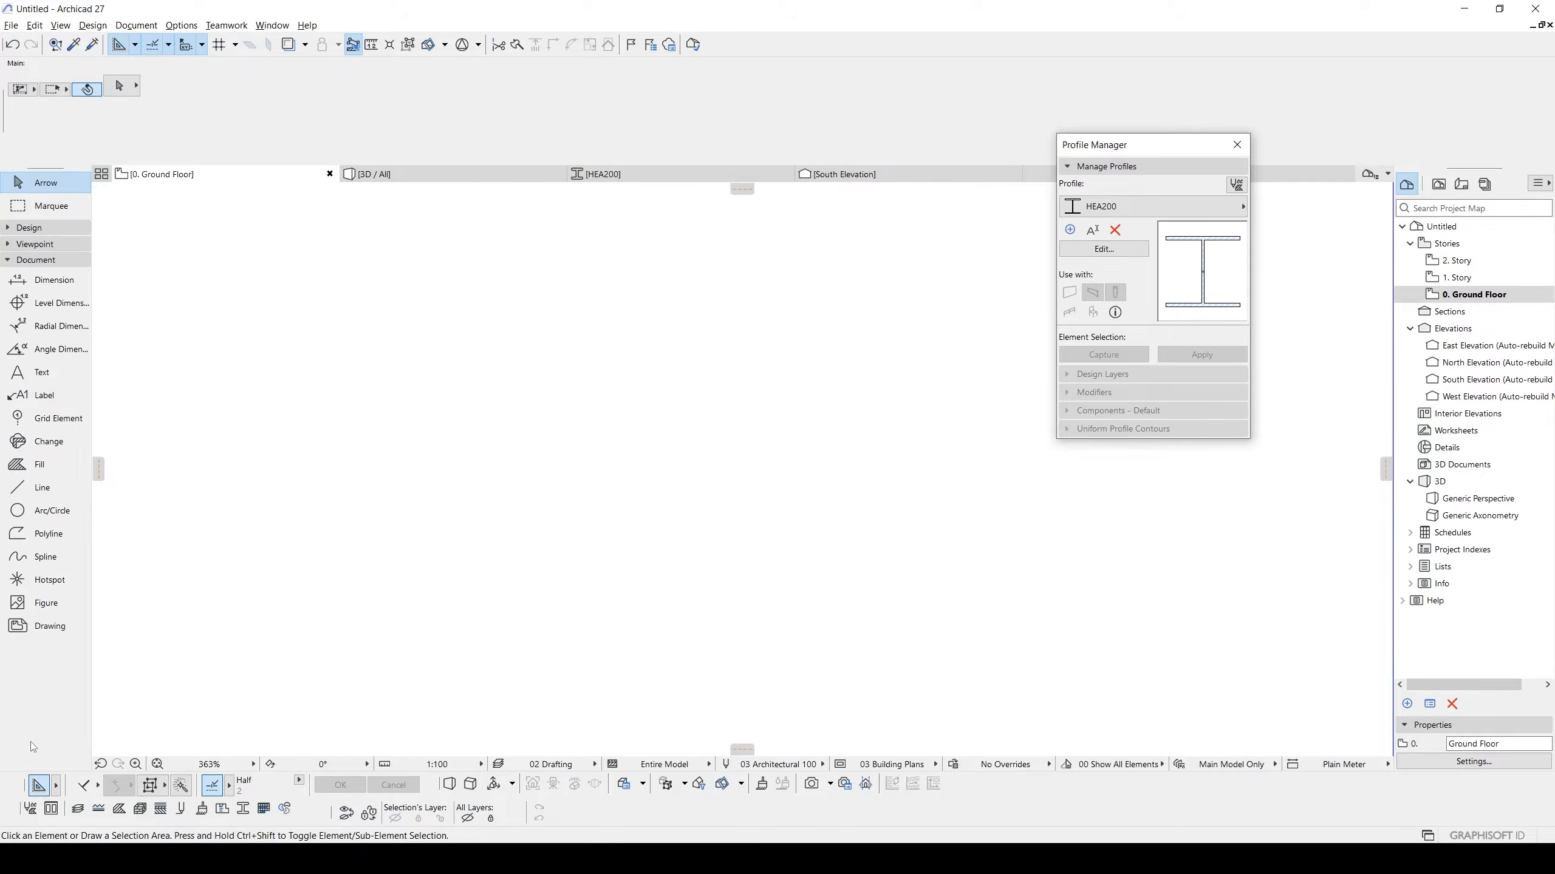
{"action": "left_click", "coordinate": [41, 419]}
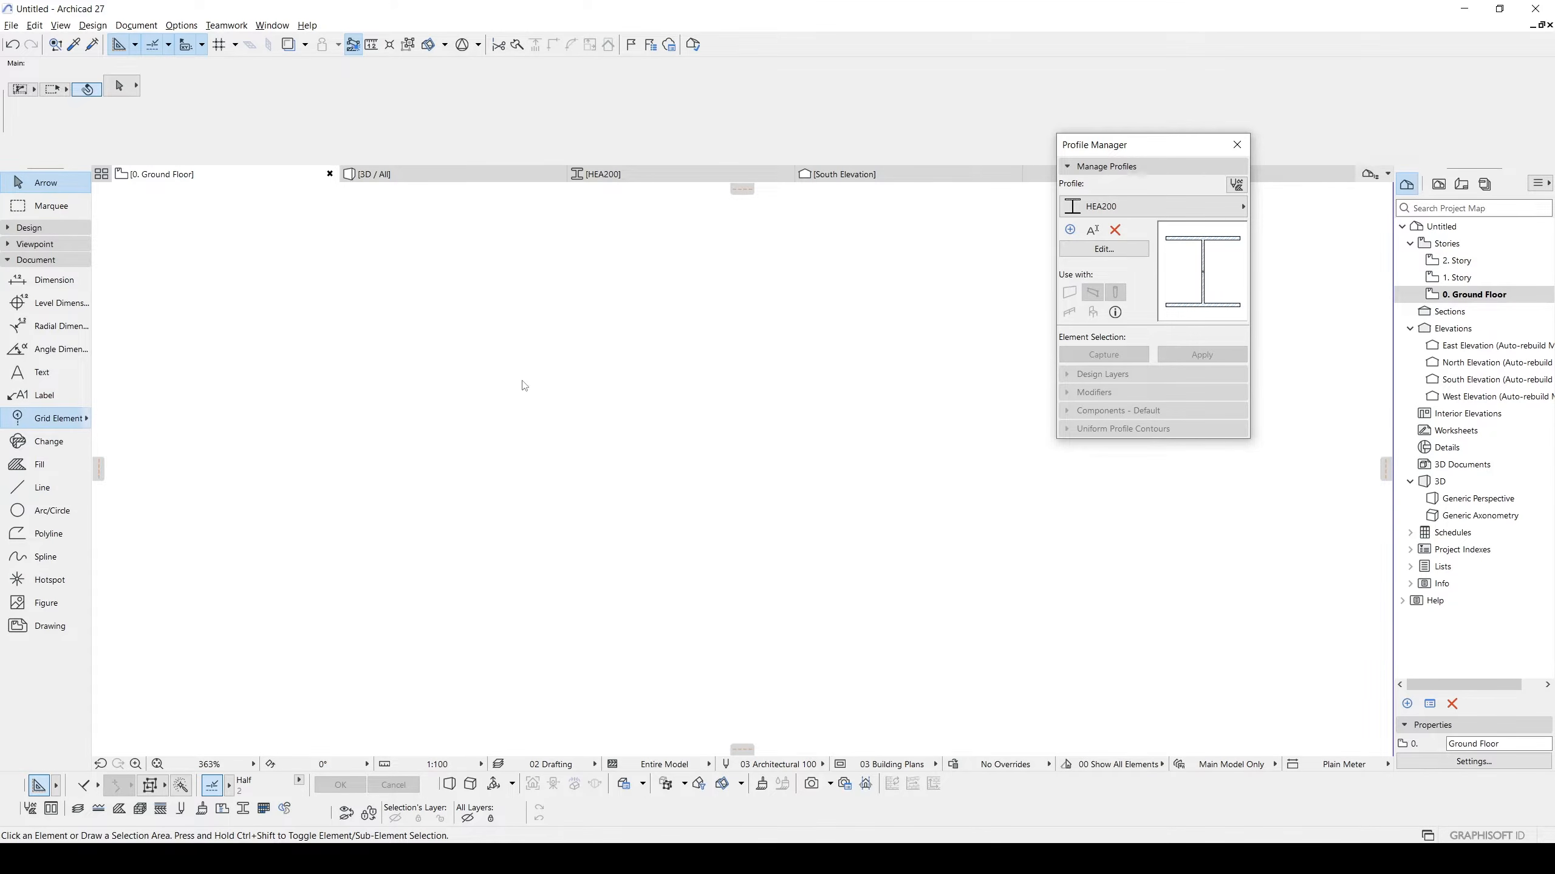
{"action": "left_click", "coordinate": [523, 379]}
{"action": "double_click", "coordinate": [524, 673]}
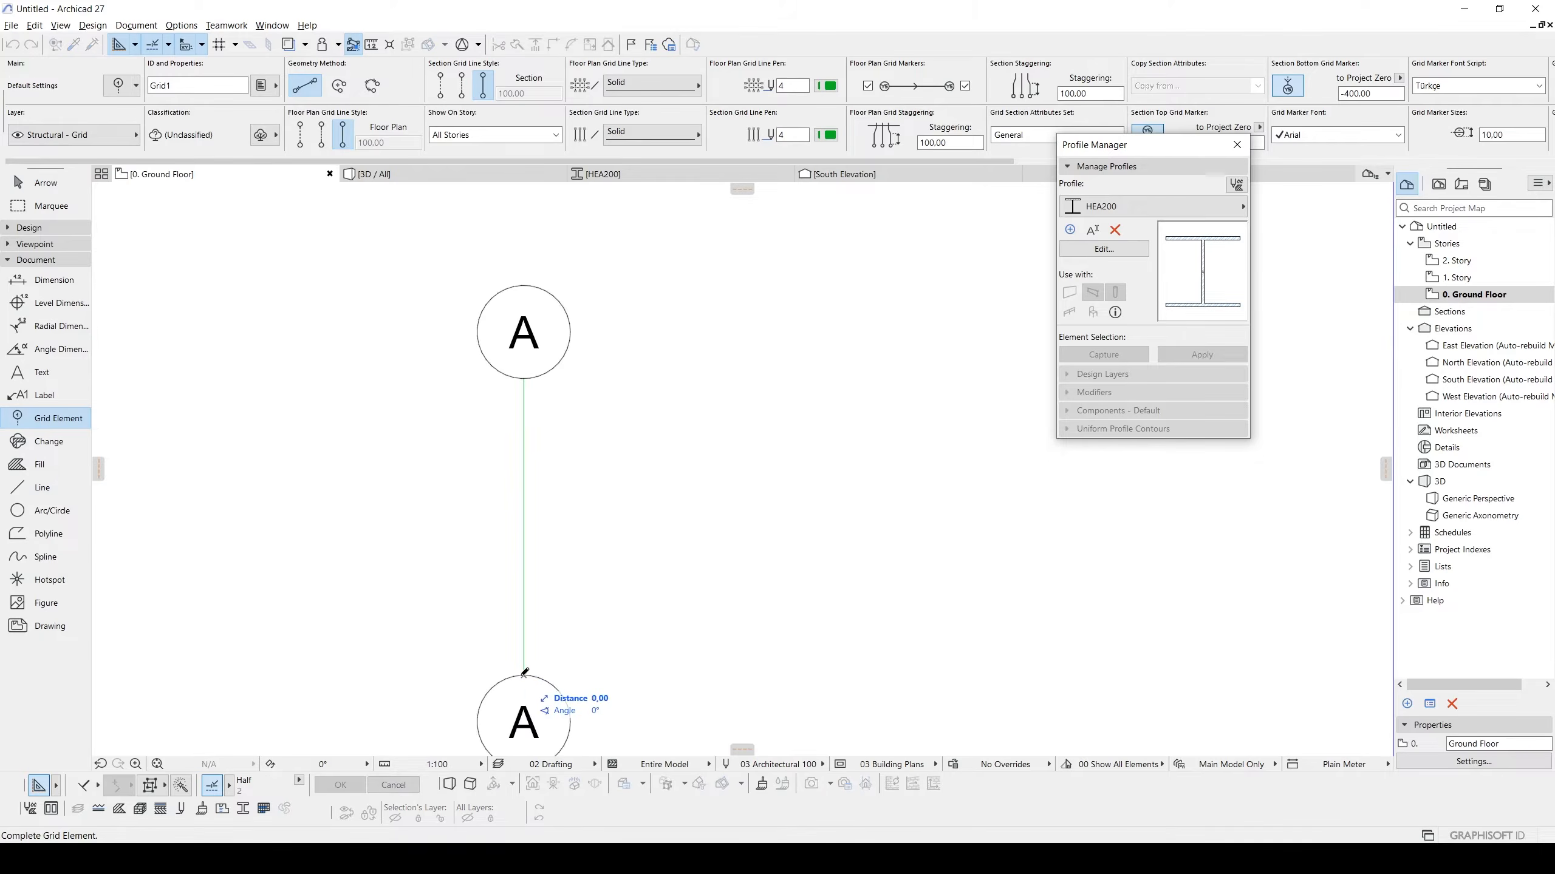
{"action": "key", "text": "Escape"}
{"action": "key", "text": "Escape"}
{"action": "scroll", "coordinate": [501, 596], "scroll_direction": "down", "scroll_amount": 5}
{"action": "middle_click_drag", "start_coordinate": [514, 533], "coordinate": [533, 527]}
{"action": "scroll", "coordinate": [533, 527], "scroll_direction": "down", "scroll_amount": 1}
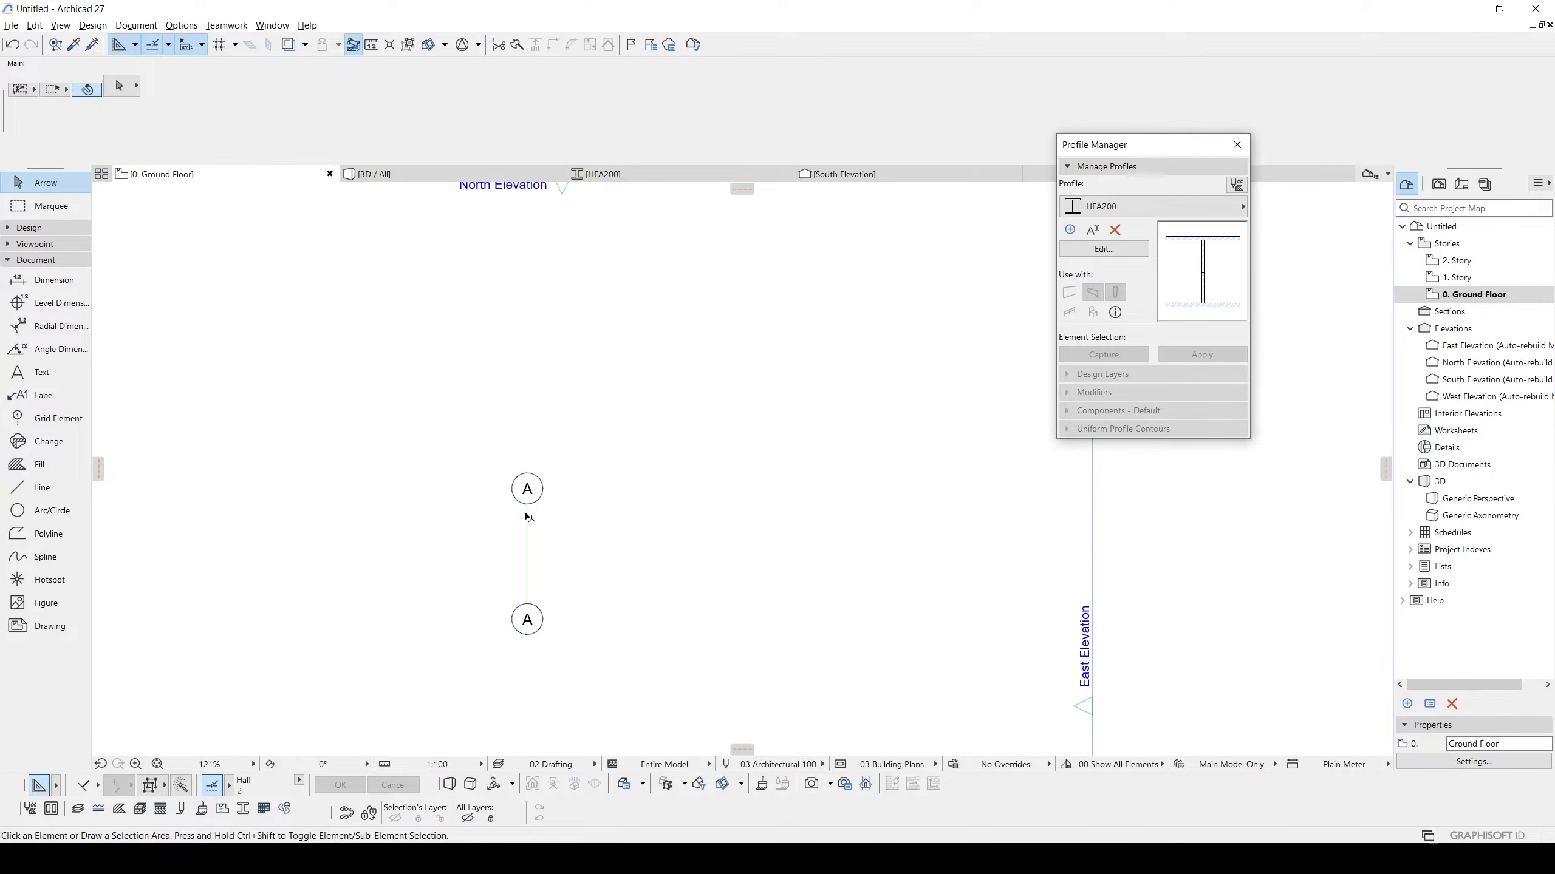
Delete the single vertical grid element from the floor plan.
{"action": "left_click", "coordinate": [528, 517]}
{"action": "scroll", "coordinate": [511, 509], "scroll_direction": "down", "scroll_amount": 4}
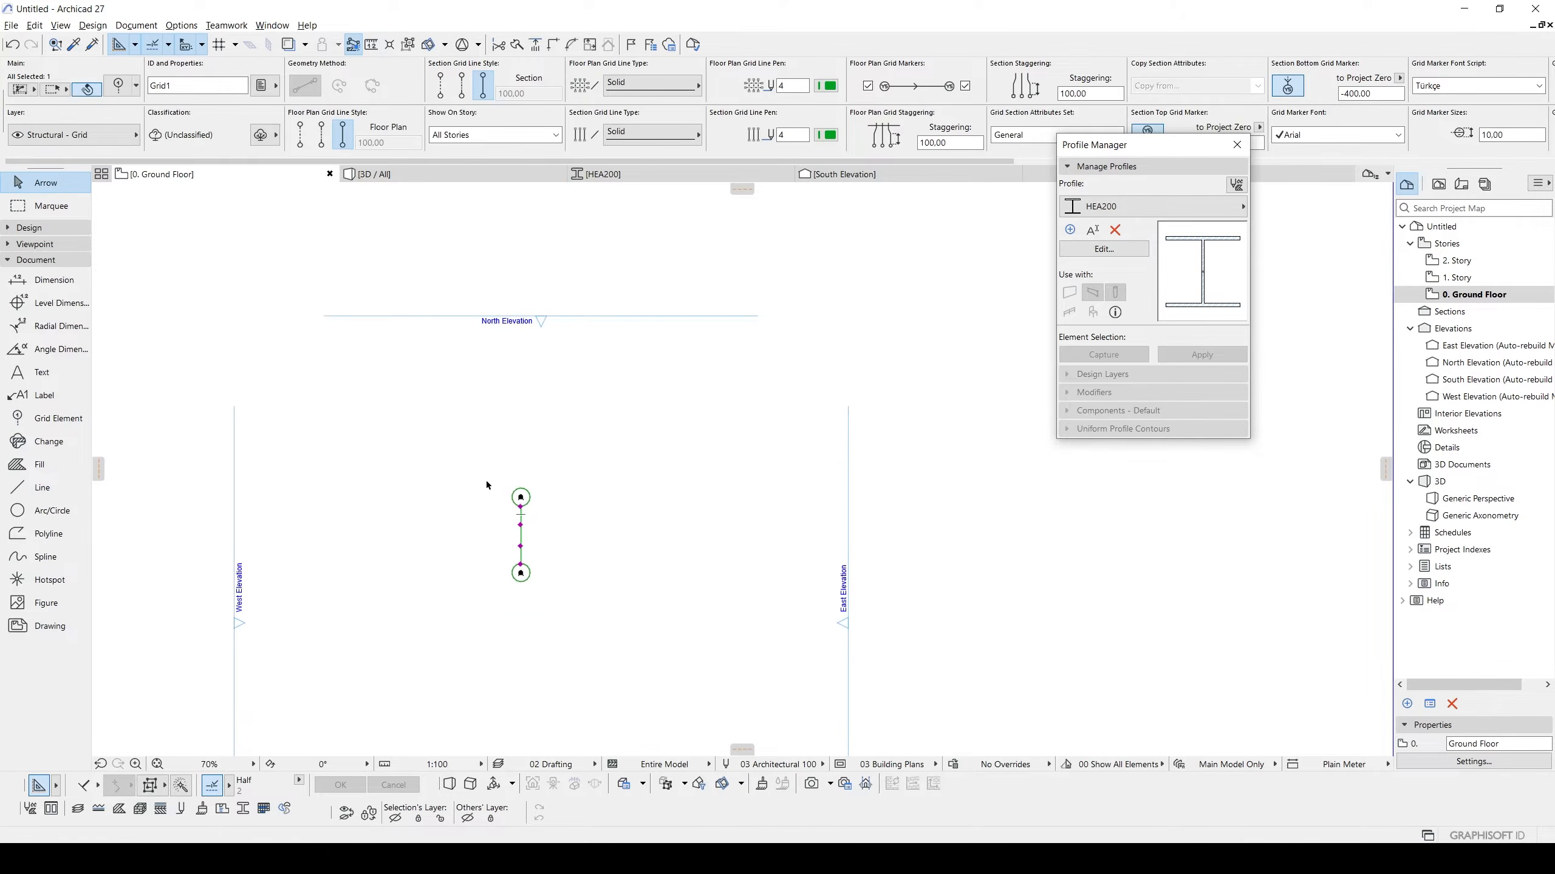
{"action": "middle_click_drag", "start_coordinate": [493, 505], "coordinate": [542, 490]}
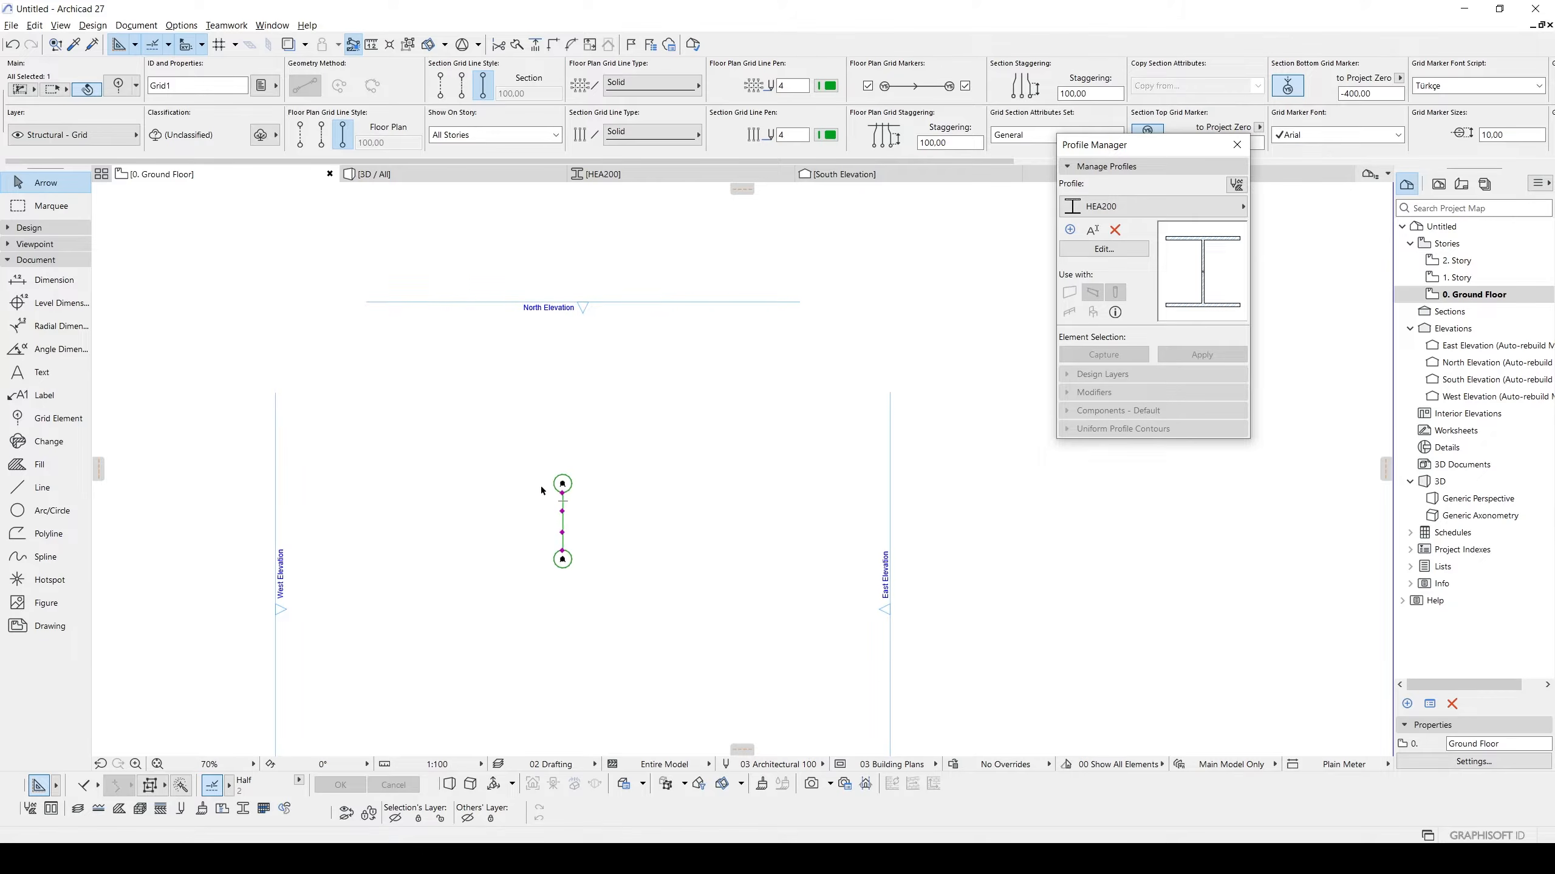
{"action": "key", "text": "Delete"}
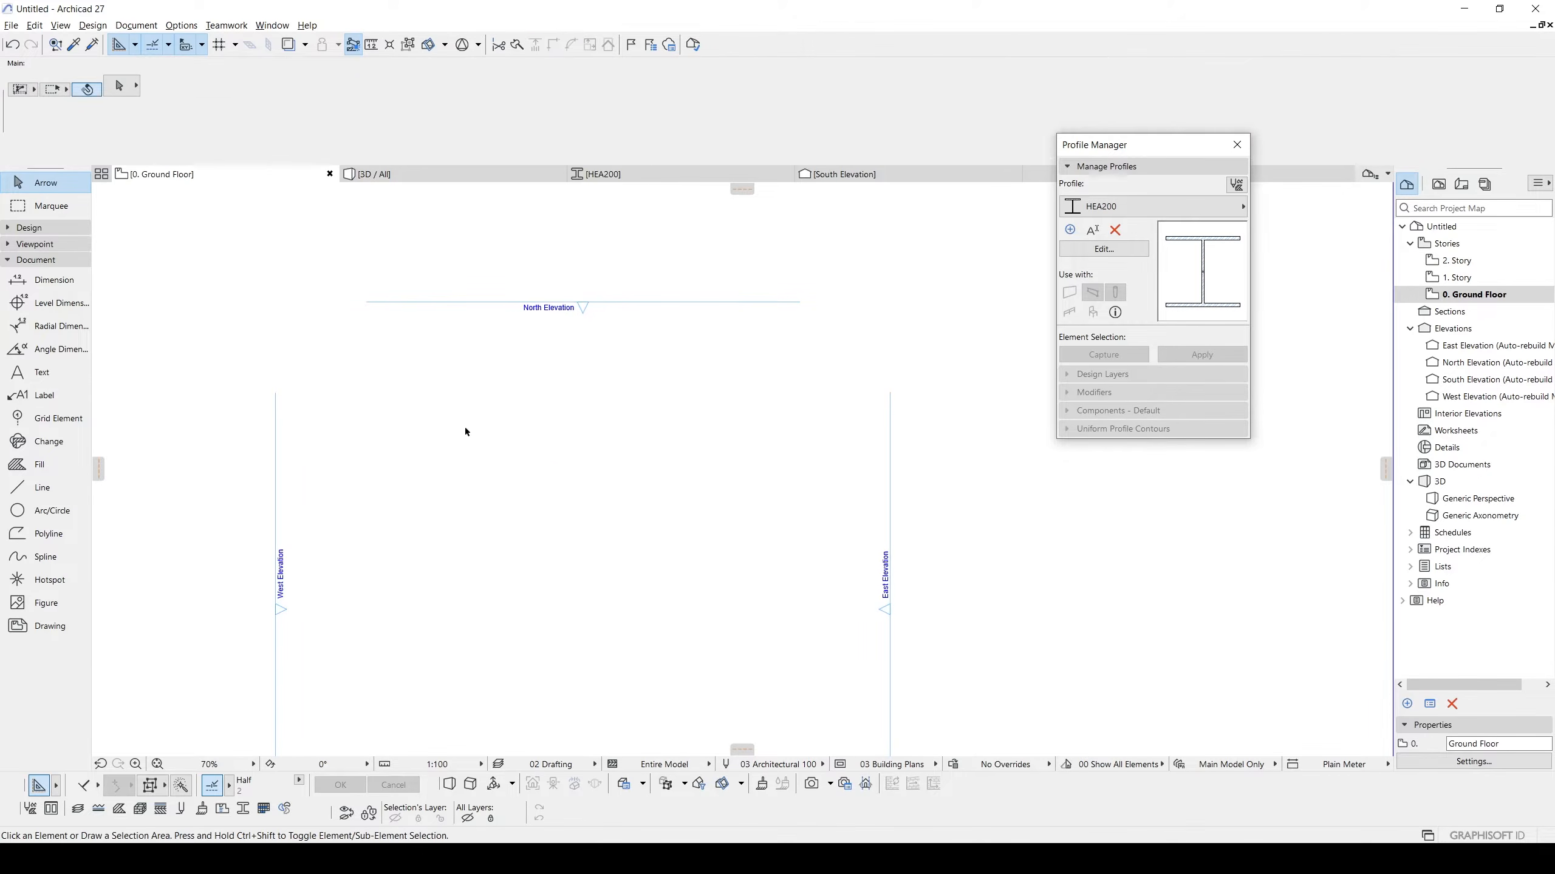
Open the grid system settings and set the distances of horizontal grid lines B, C, D and E to 750.
{"action": "left_click", "coordinate": [93, 25]}
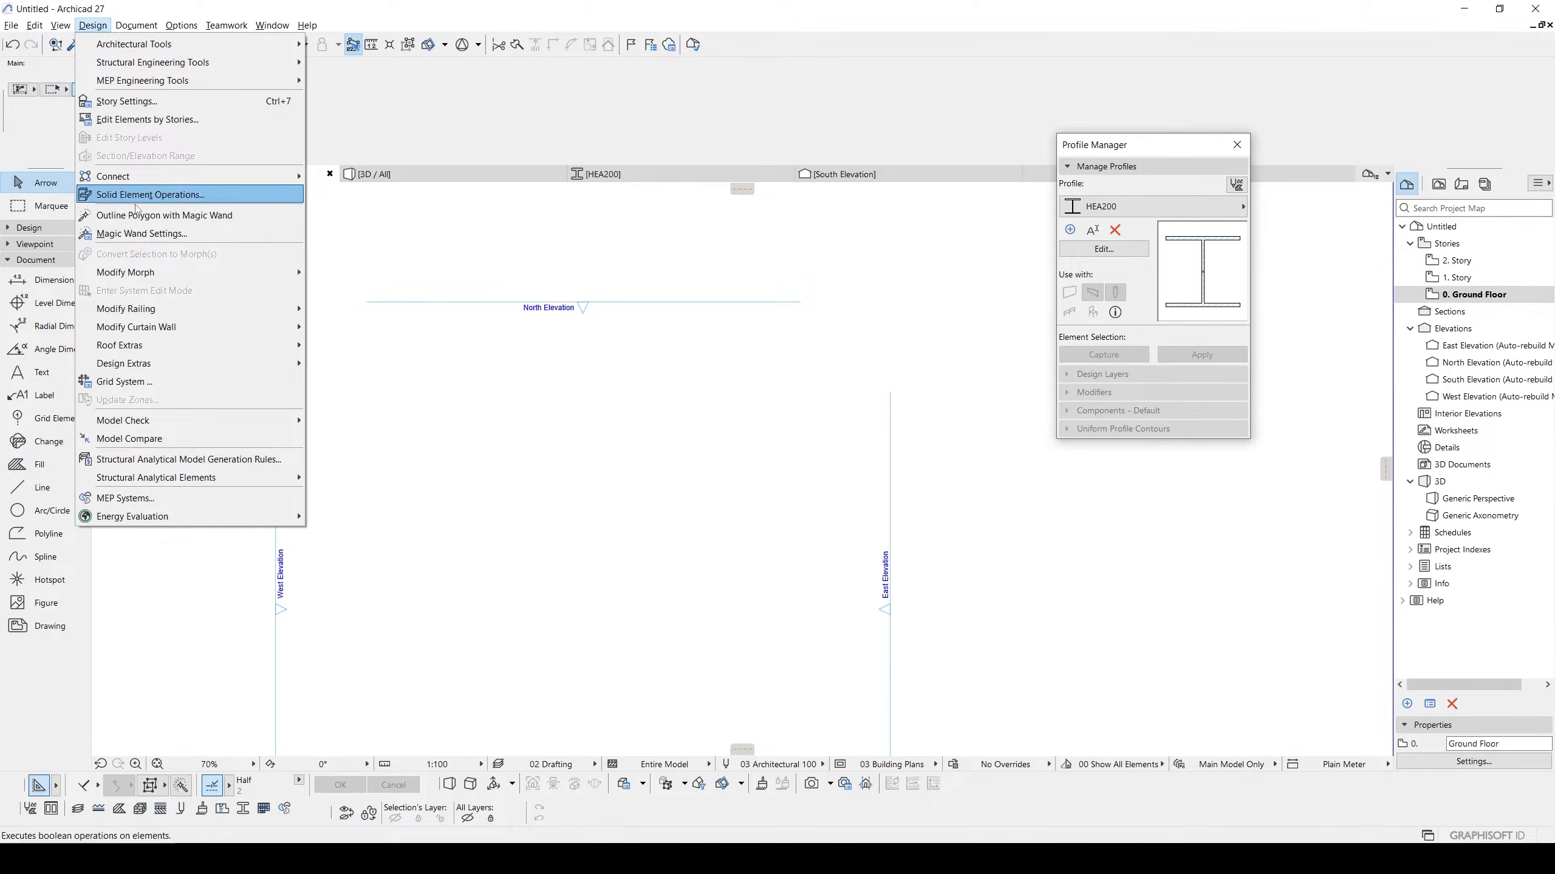
{"action": "left_click", "coordinate": [140, 391]}
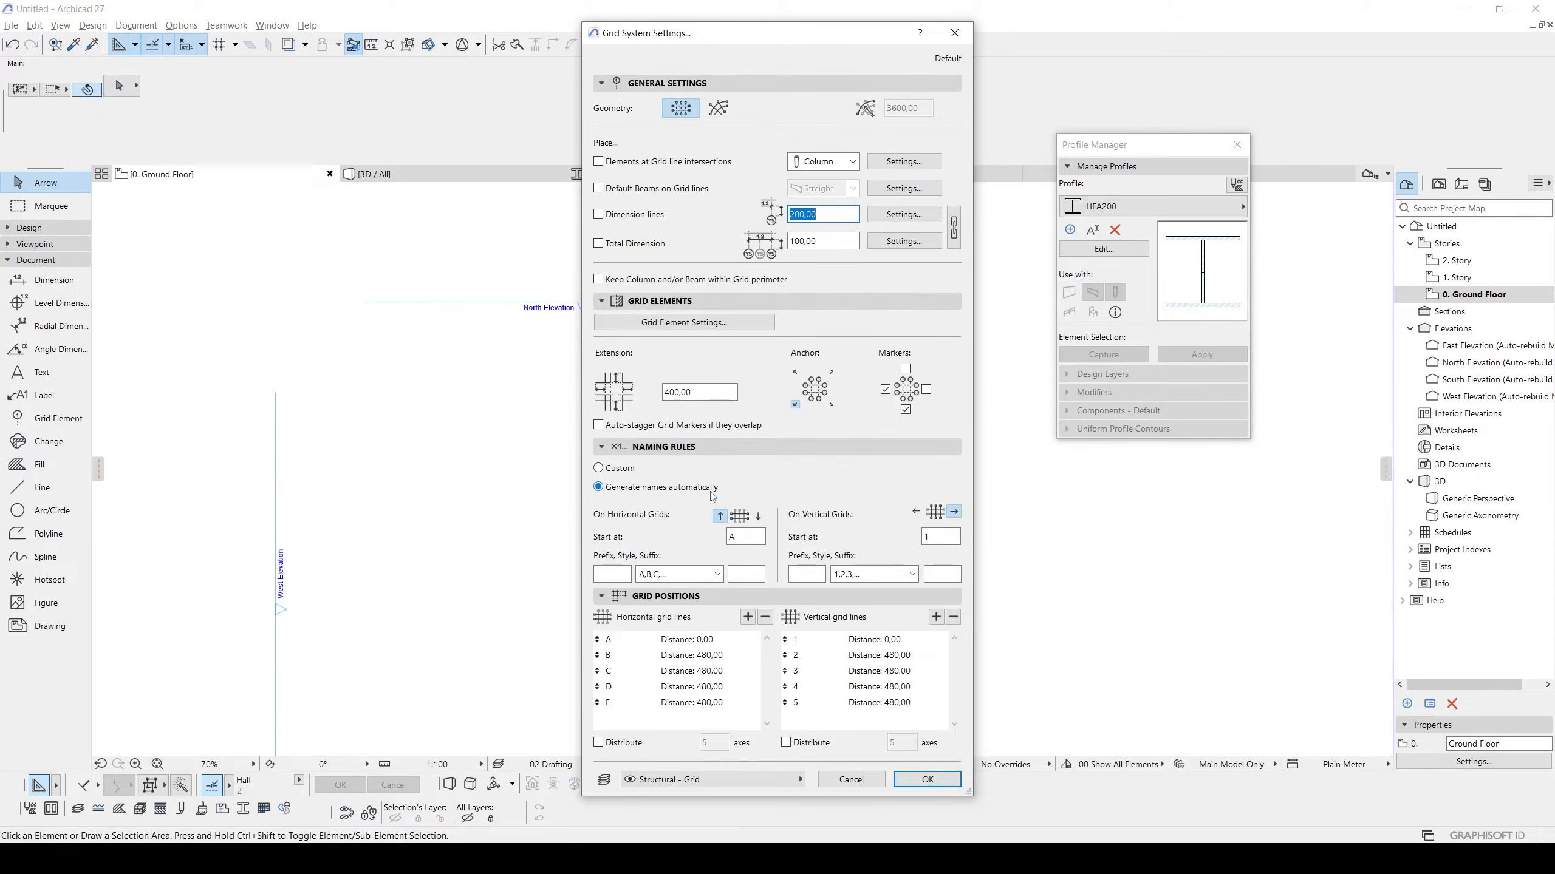
{"action": "left_click_drag", "start_coordinate": [715, 42], "coordinate": [848, 46]}
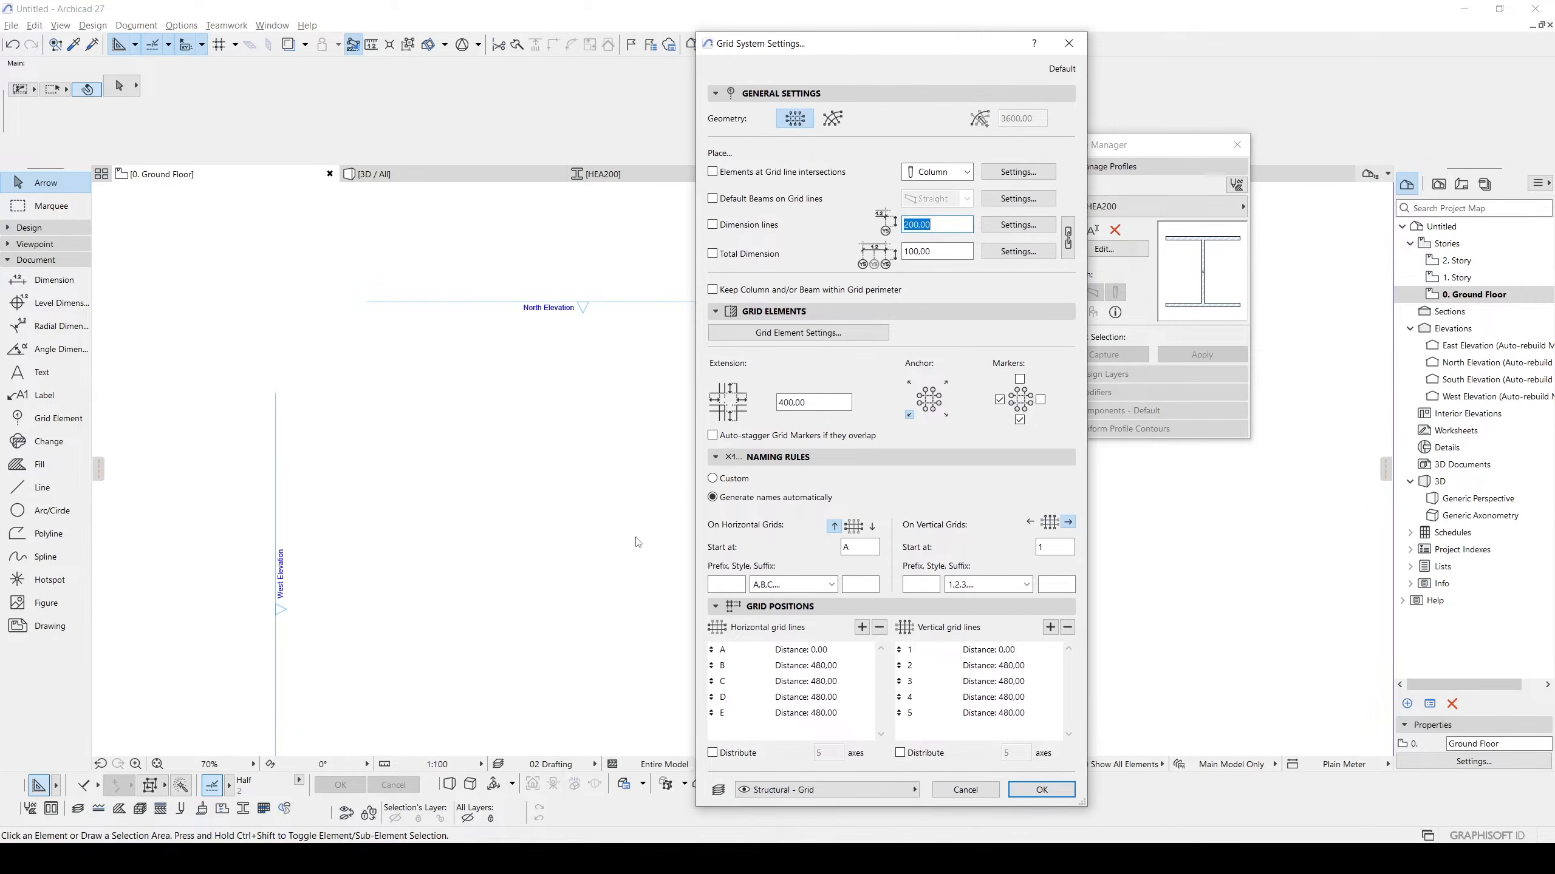
{"action": "left_click", "coordinate": [767, 667]}
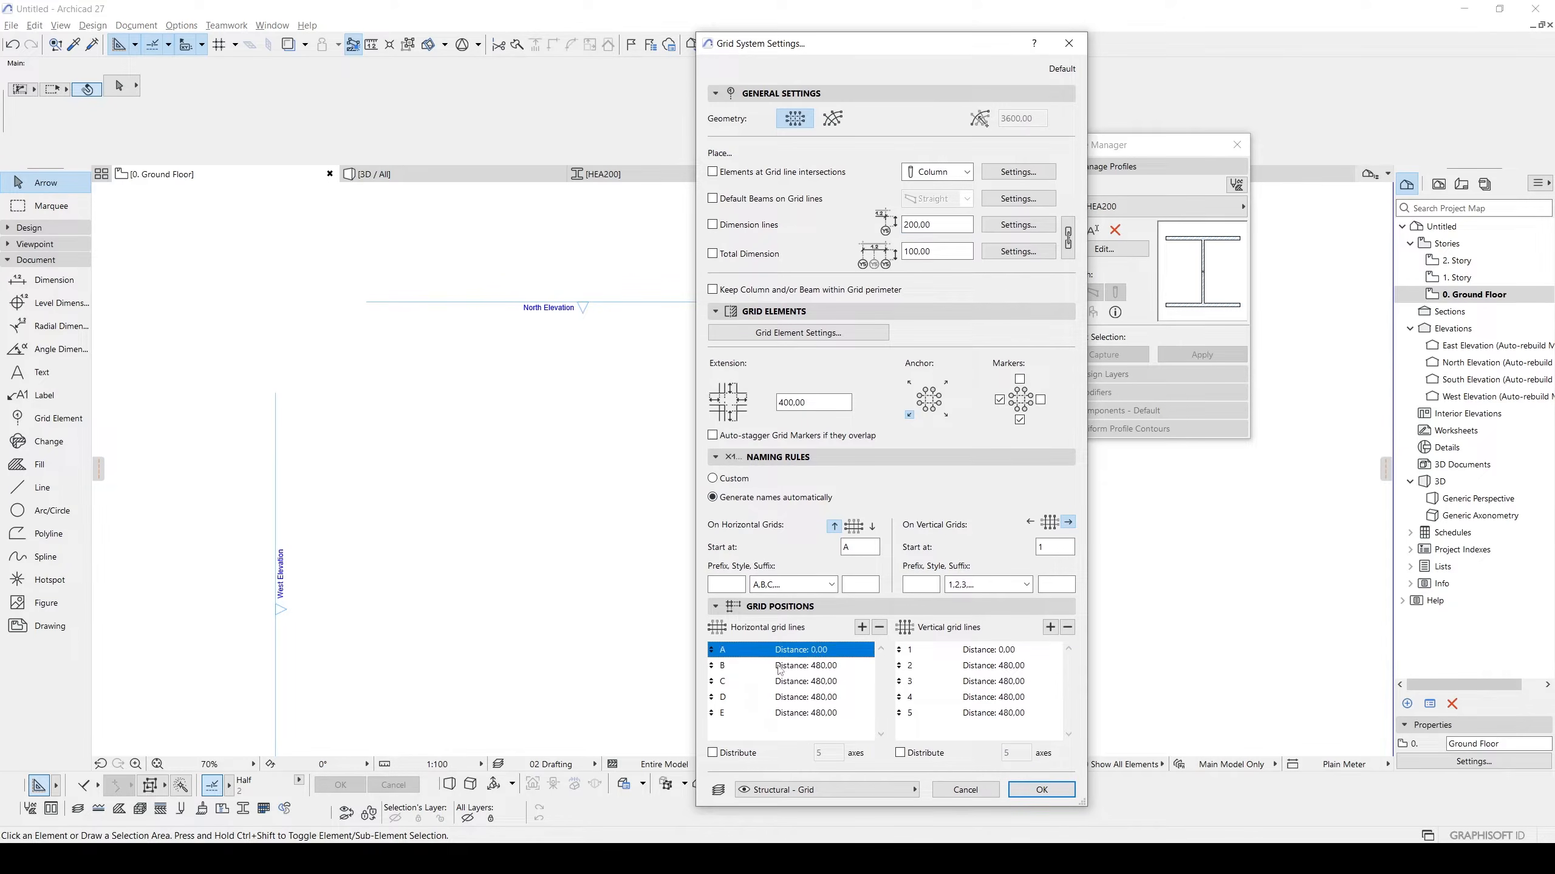
{"action": "left_click", "coordinate": [844, 666]}
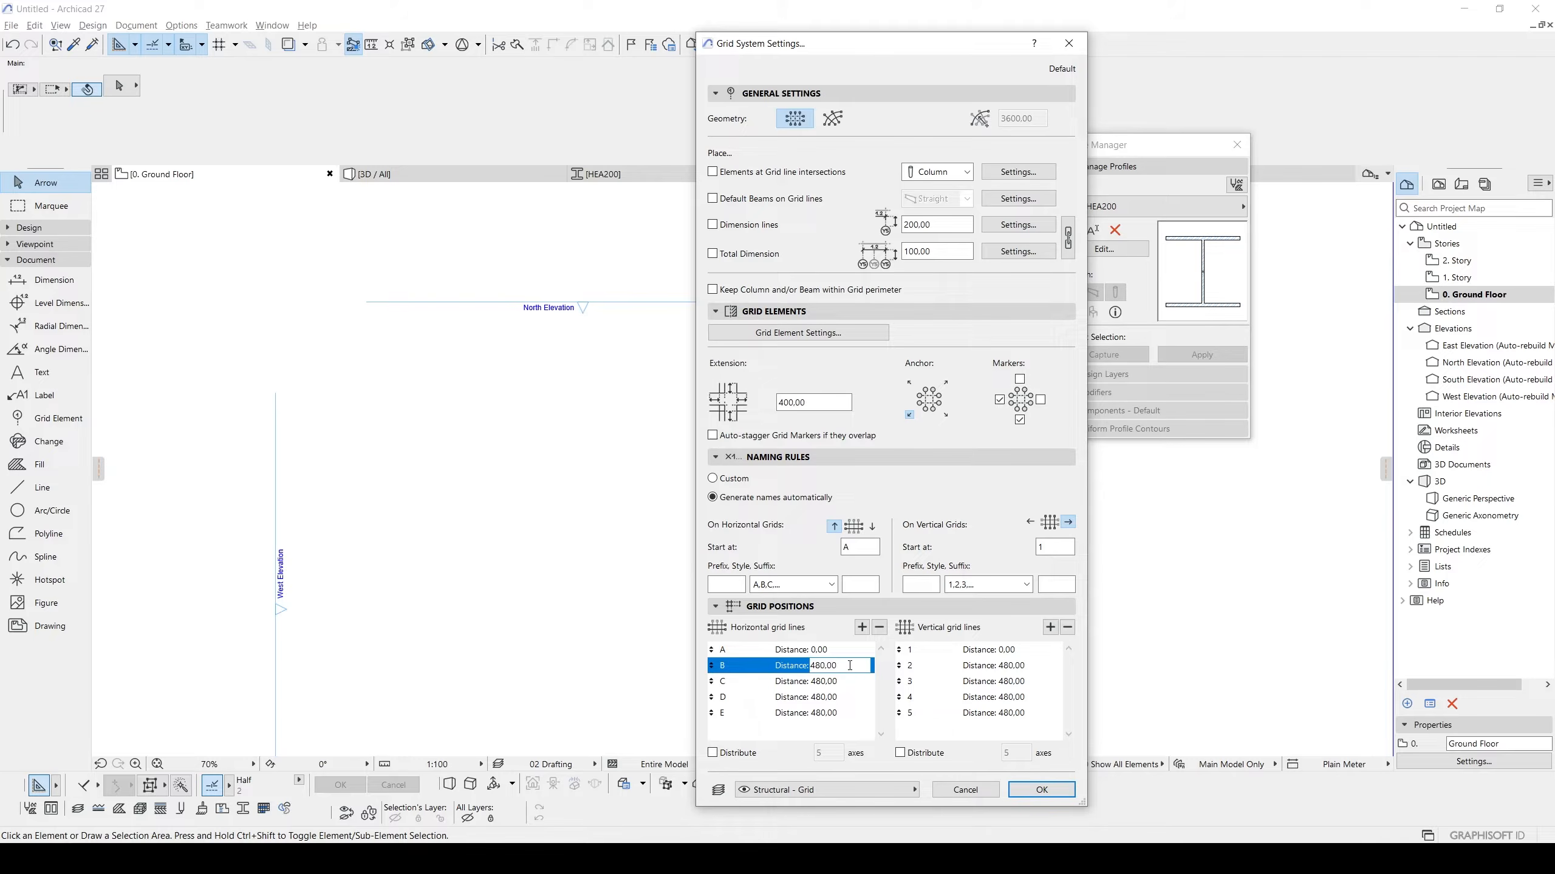
{"action": "left_click_drag", "start_coordinate": [850, 666], "coordinate": [755, 664]}
{"action": "type", "text": "7"}
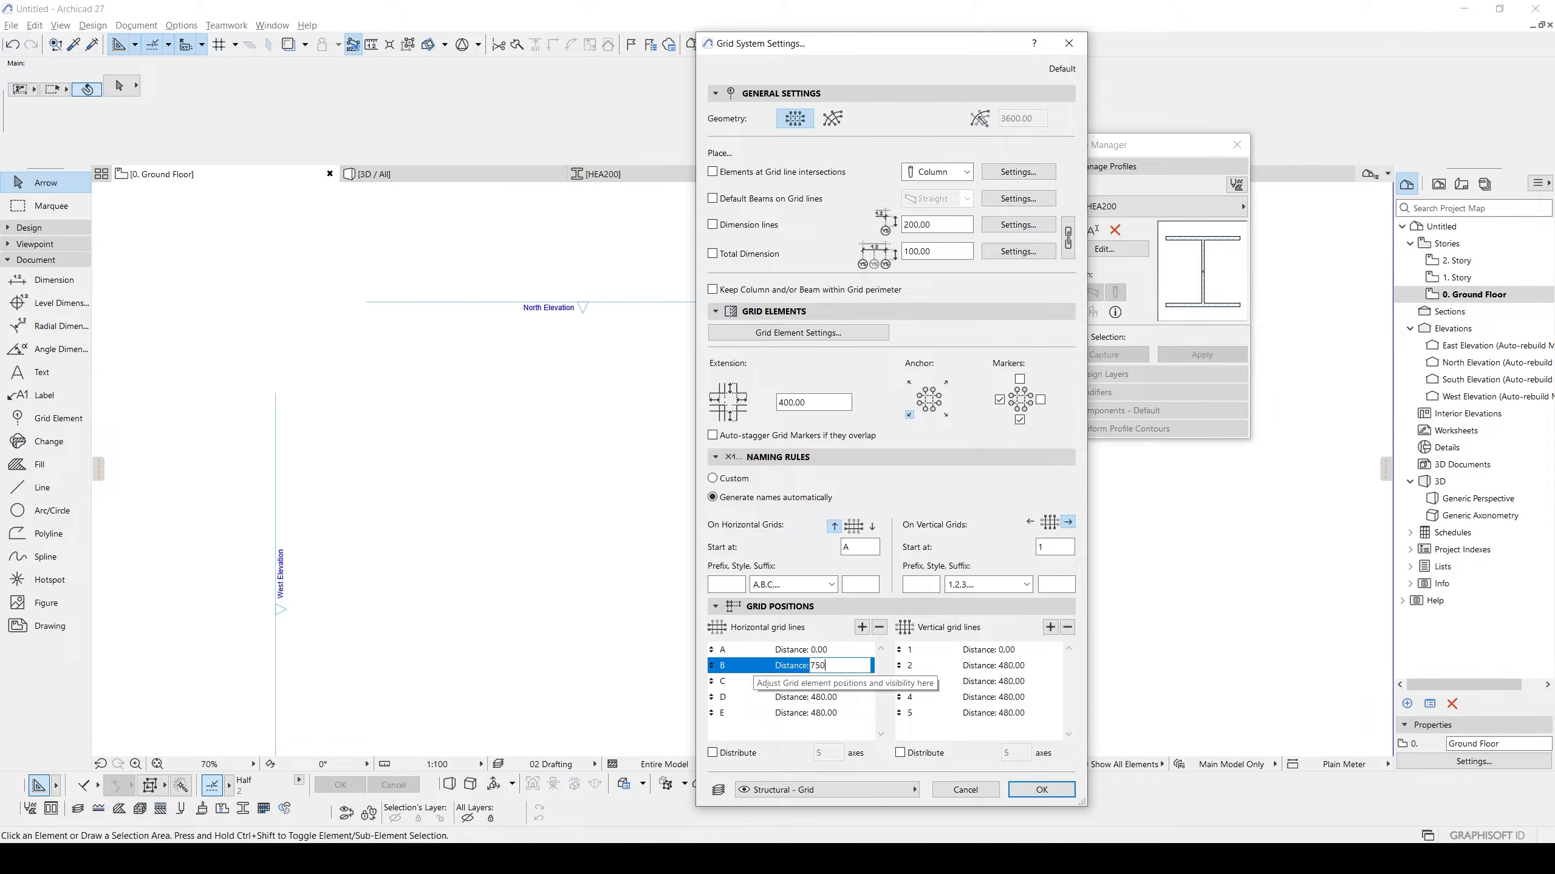
{"action": "type", "text": "50"}
{"action": "left_click", "coordinate": [840, 680]}
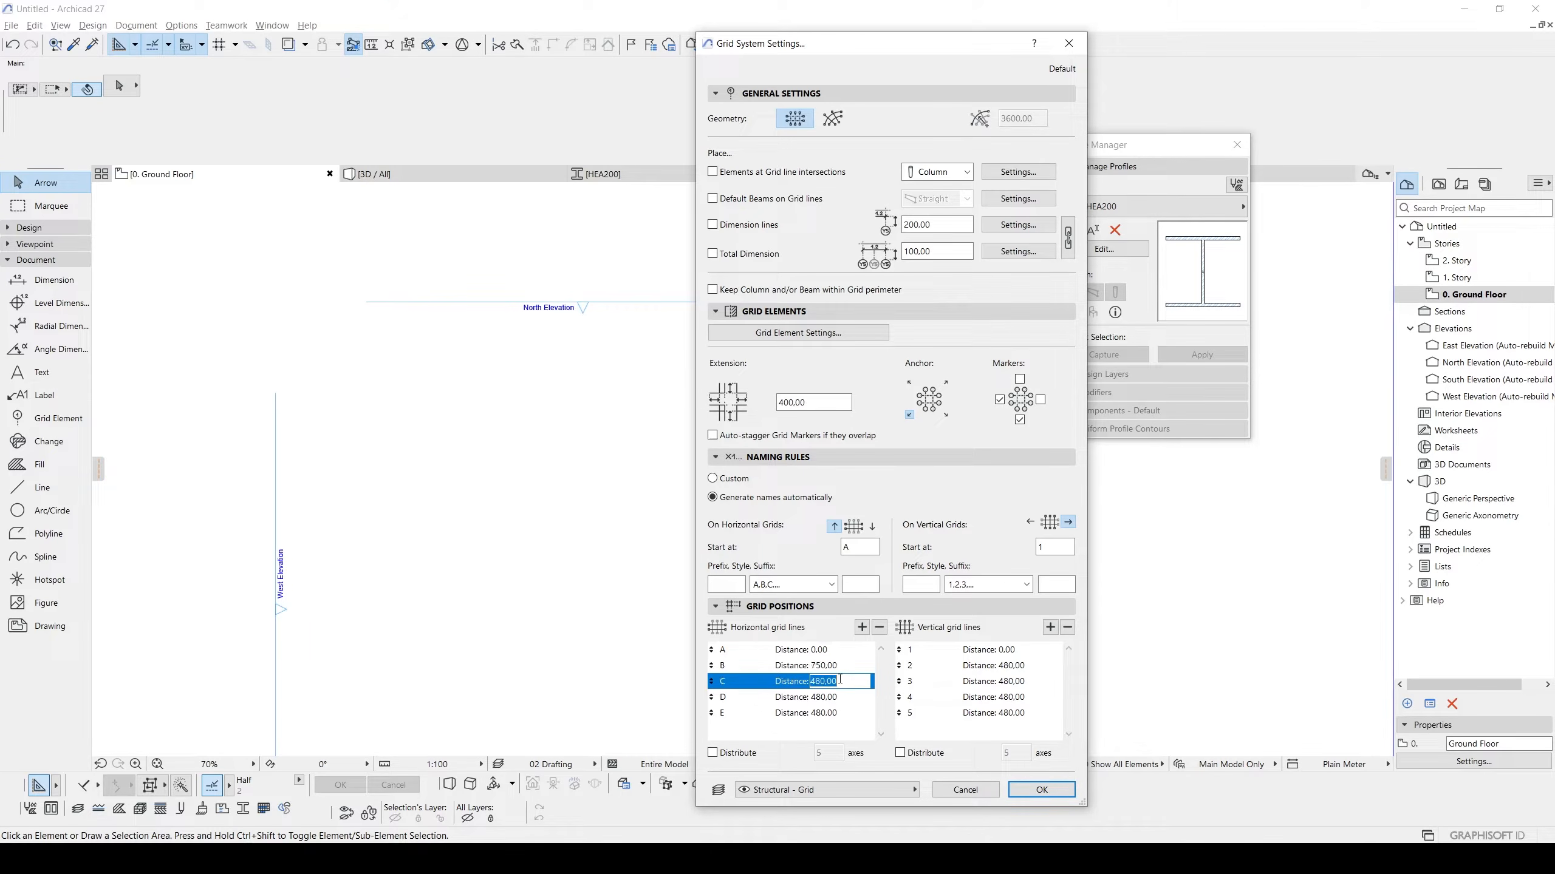
{"action": "type", "text": "750"}
{"action": "key", "text": "Tab"}
{"action": "type", "text": "750"}
{"action": "key", "text": "Tab"}
{"action": "type", "text": "750"}
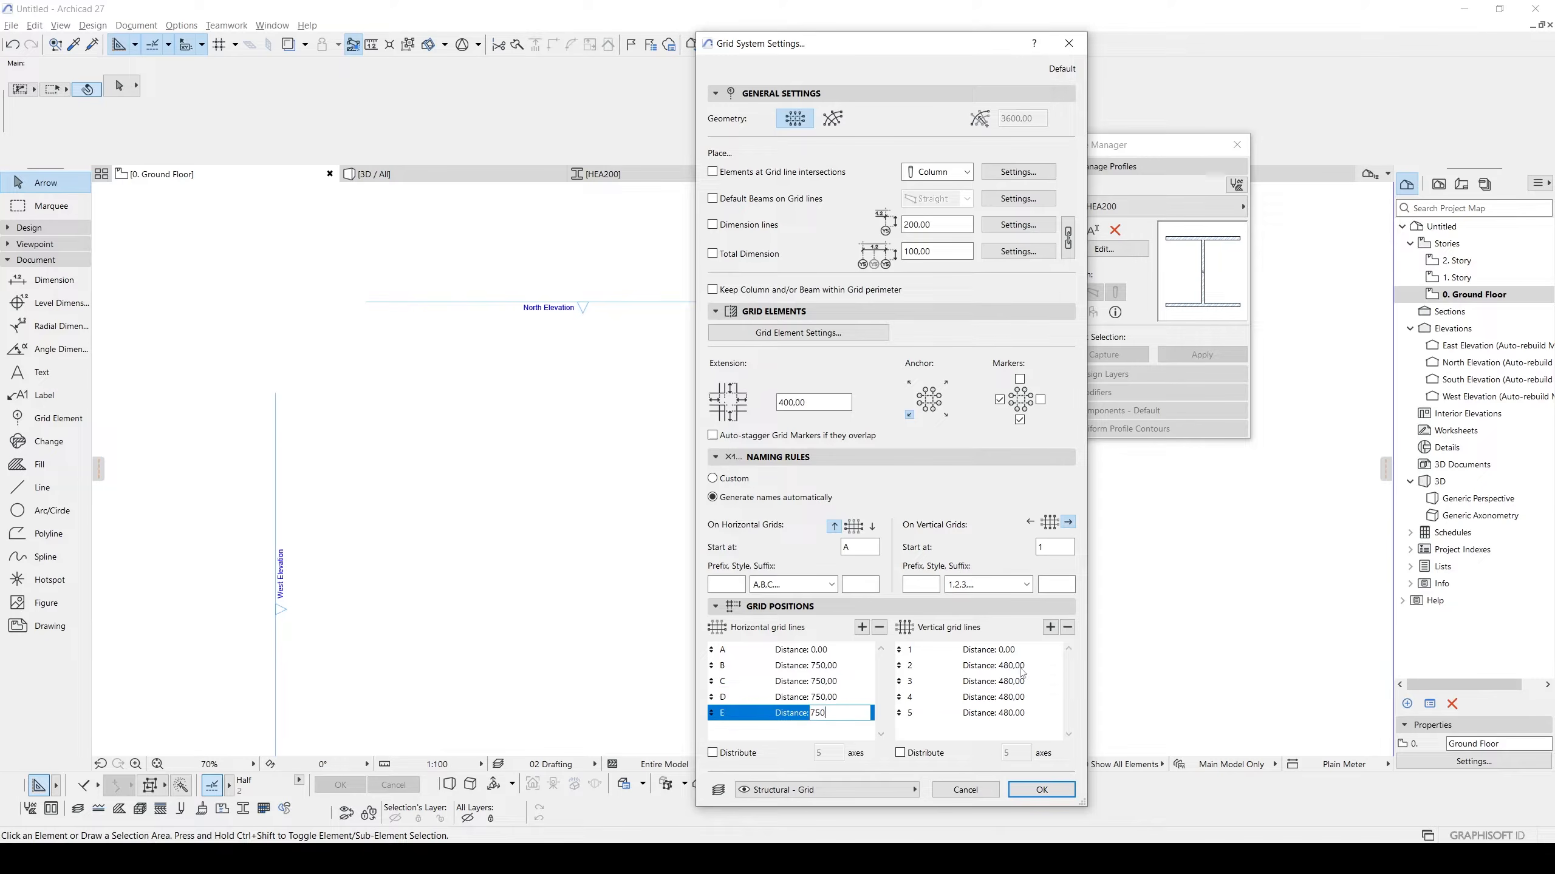
Set the distances of vertical grid lines 2, 3, 4 and 5 to 750.
{"action": "left_click", "coordinate": [1022, 670]}
{"action": "type", "text": "750"}
{"action": "key", "text": "Tab"}
{"action": "type", "text": "750"}
{"action": "key", "text": "Tab"}
{"action": "type", "text": "750"}
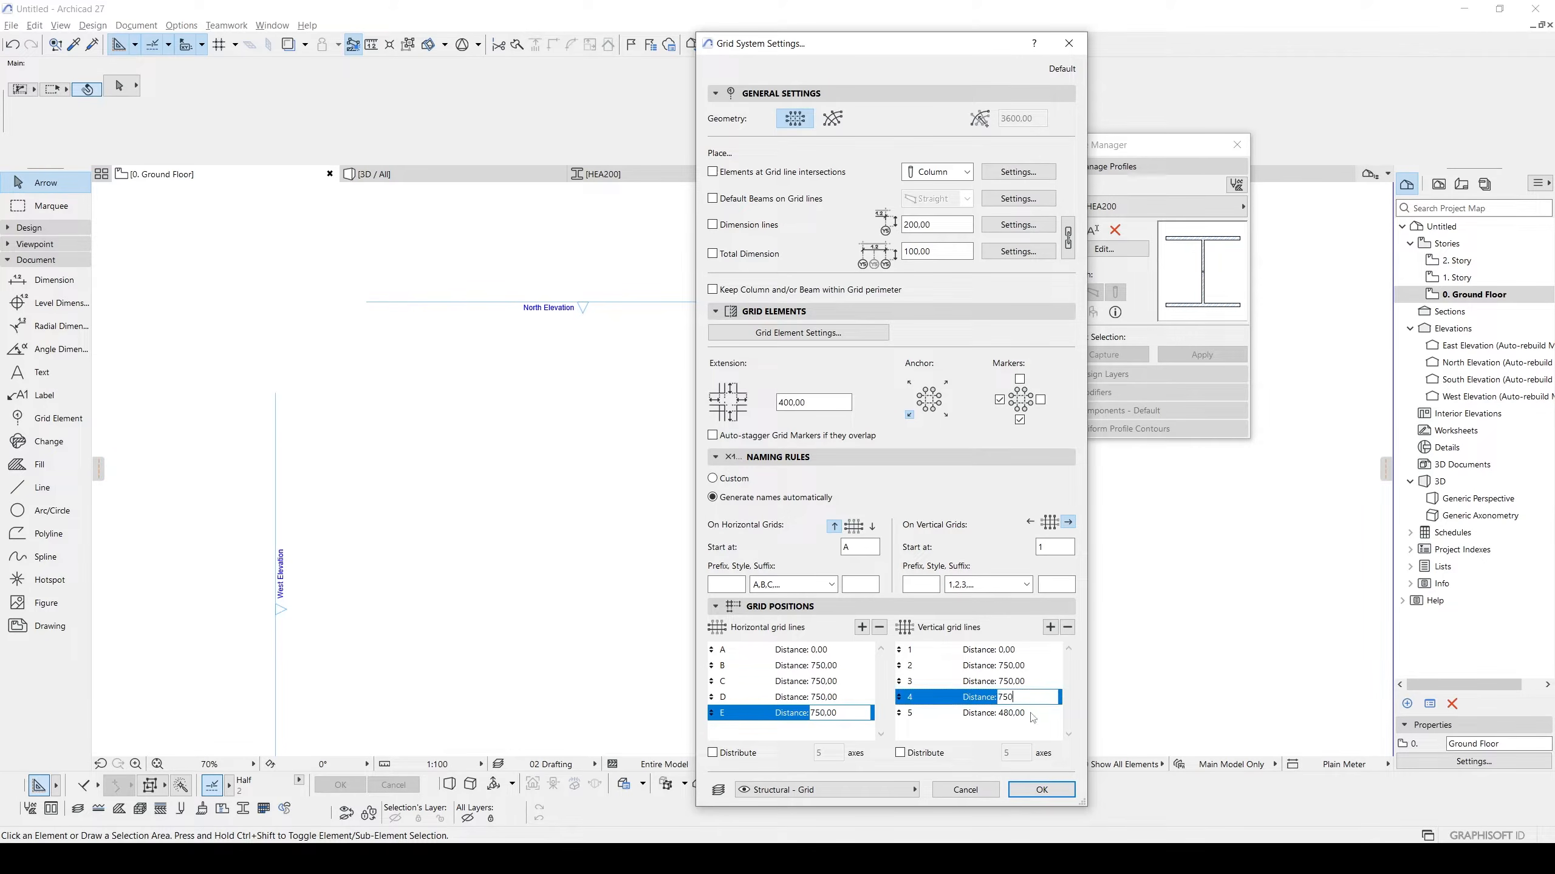
{"action": "key", "text": "Tab"}
{"action": "type", "text": "750"}
{"action": "left_click", "coordinate": [957, 686]}
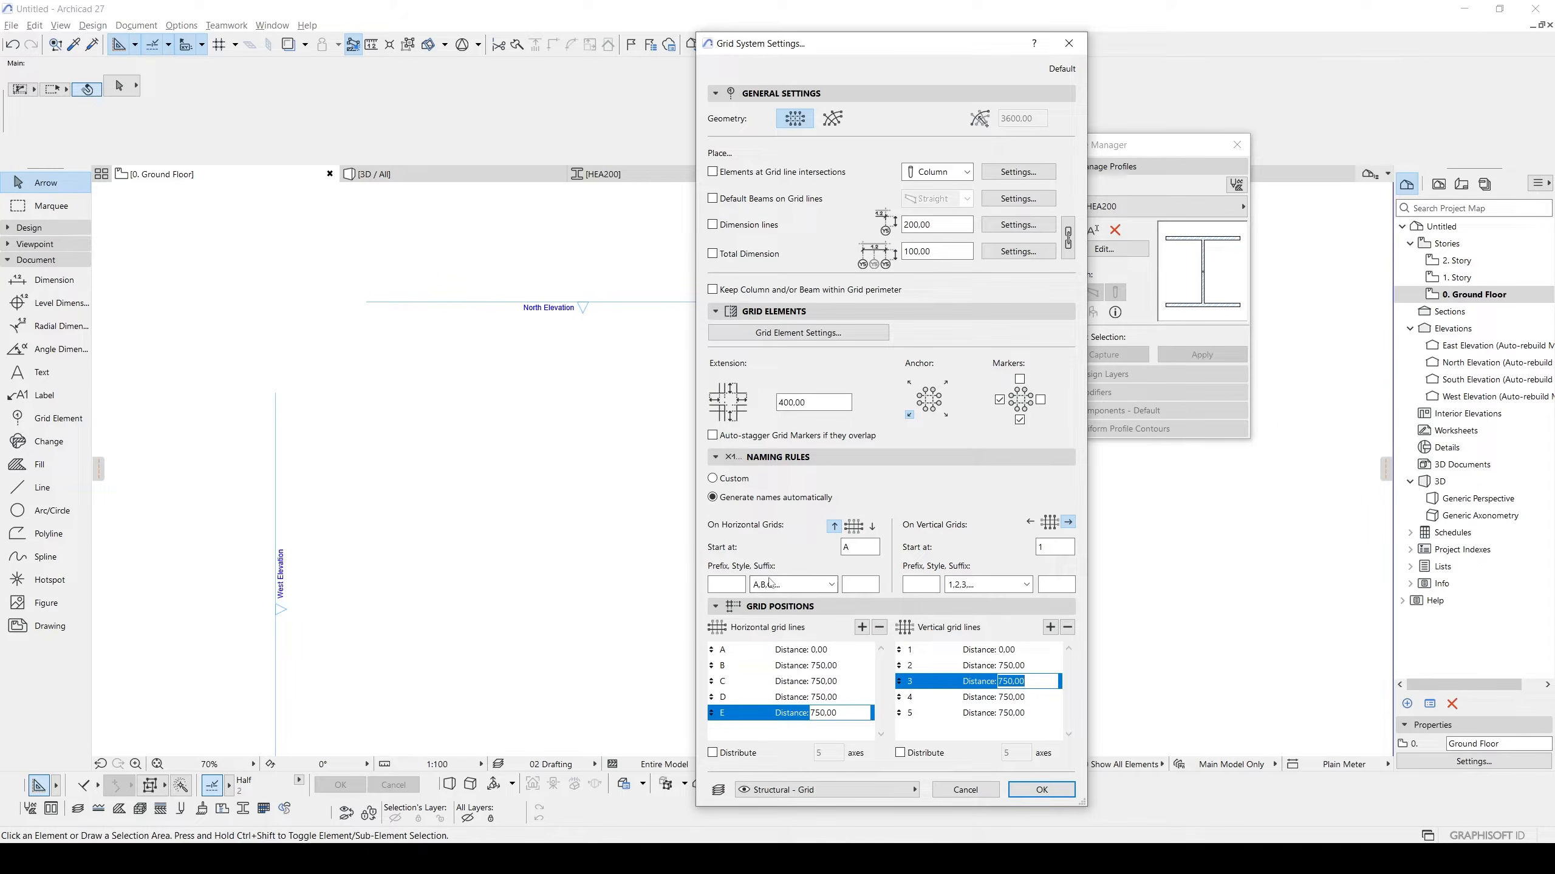
Keep the 1,2,3 naming style for the vertical grids and enable grid markers on all four sides.
{"action": "left_click", "coordinate": [978, 585]}
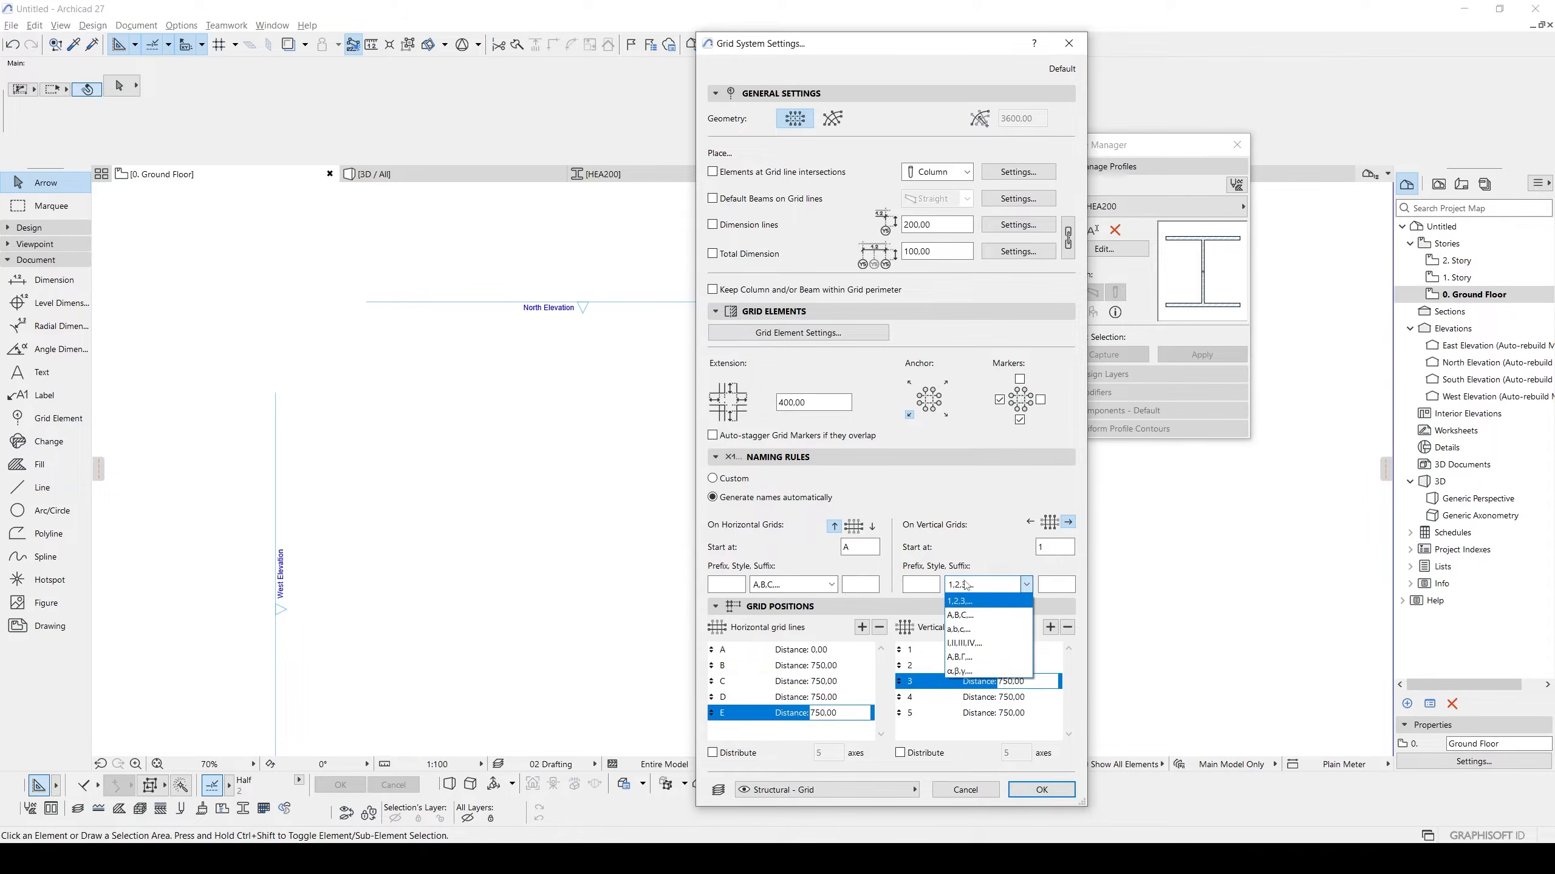
{"action": "left_click", "coordinate": [966, 585]}
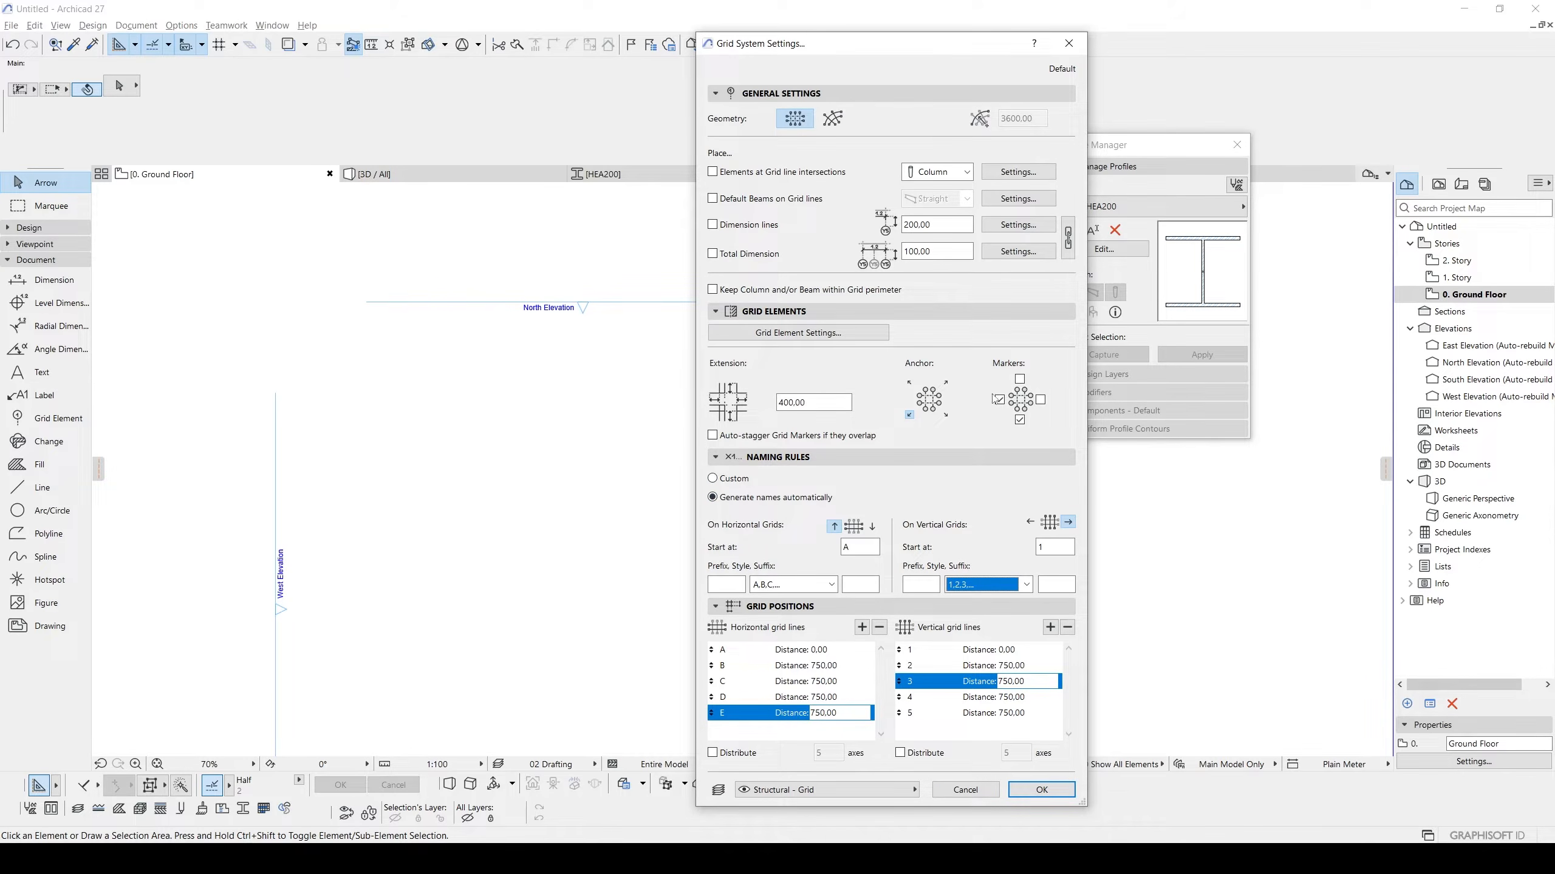
{"action": "left_click", "coordinate": [1020, 379]}
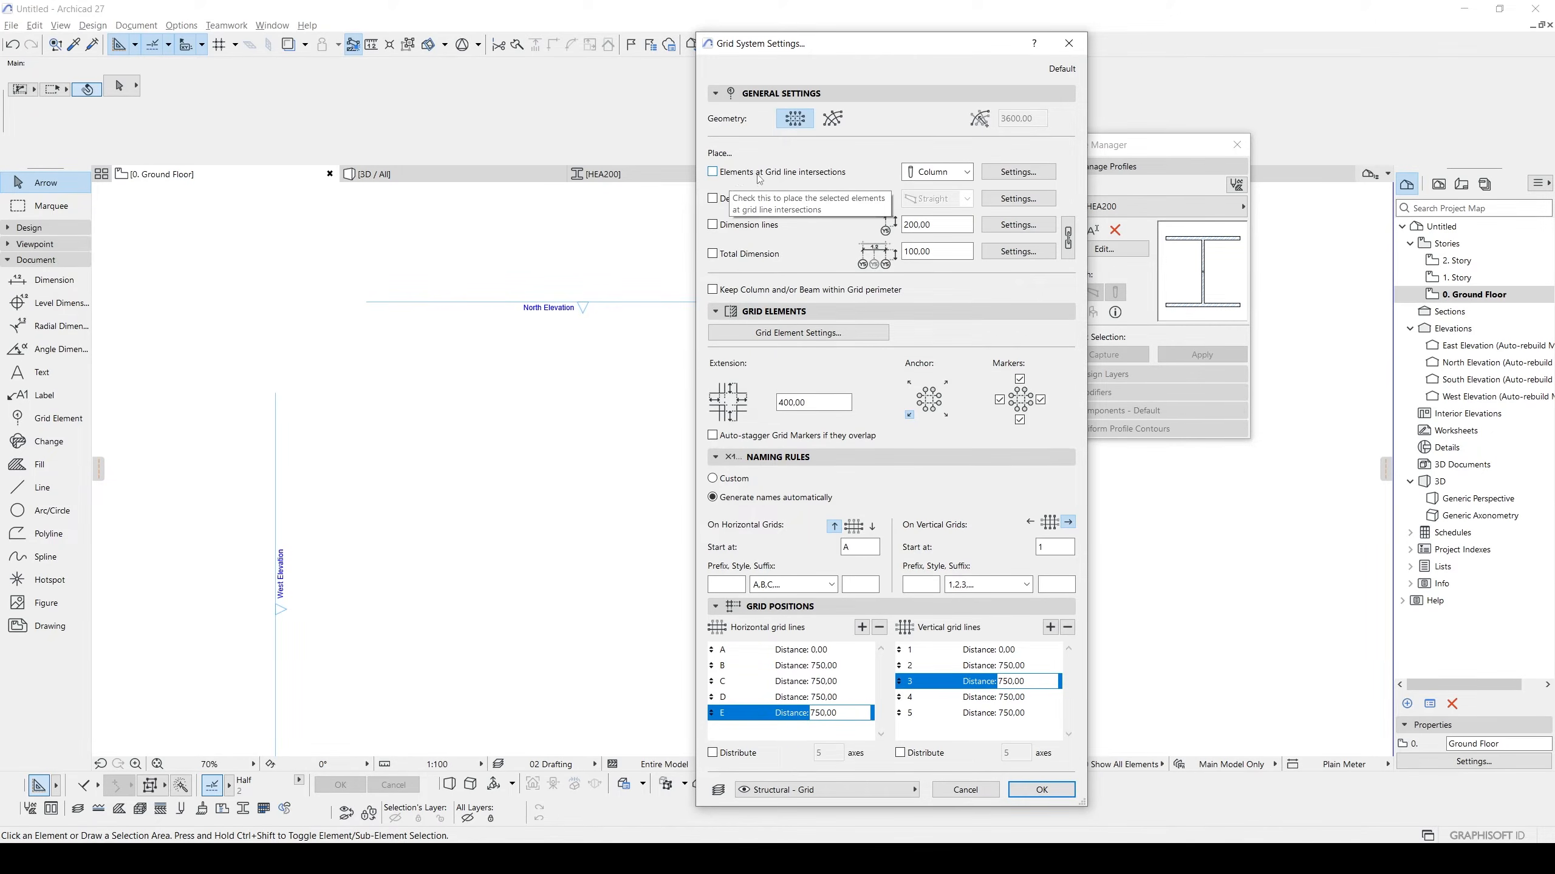
Enable columns at the grid line intersections and give them the HEA200 complex profile.
{"action": "left_click", "coordinate": [941, 175]}
{"action": "left_click", "coordinate": [930, 192]}
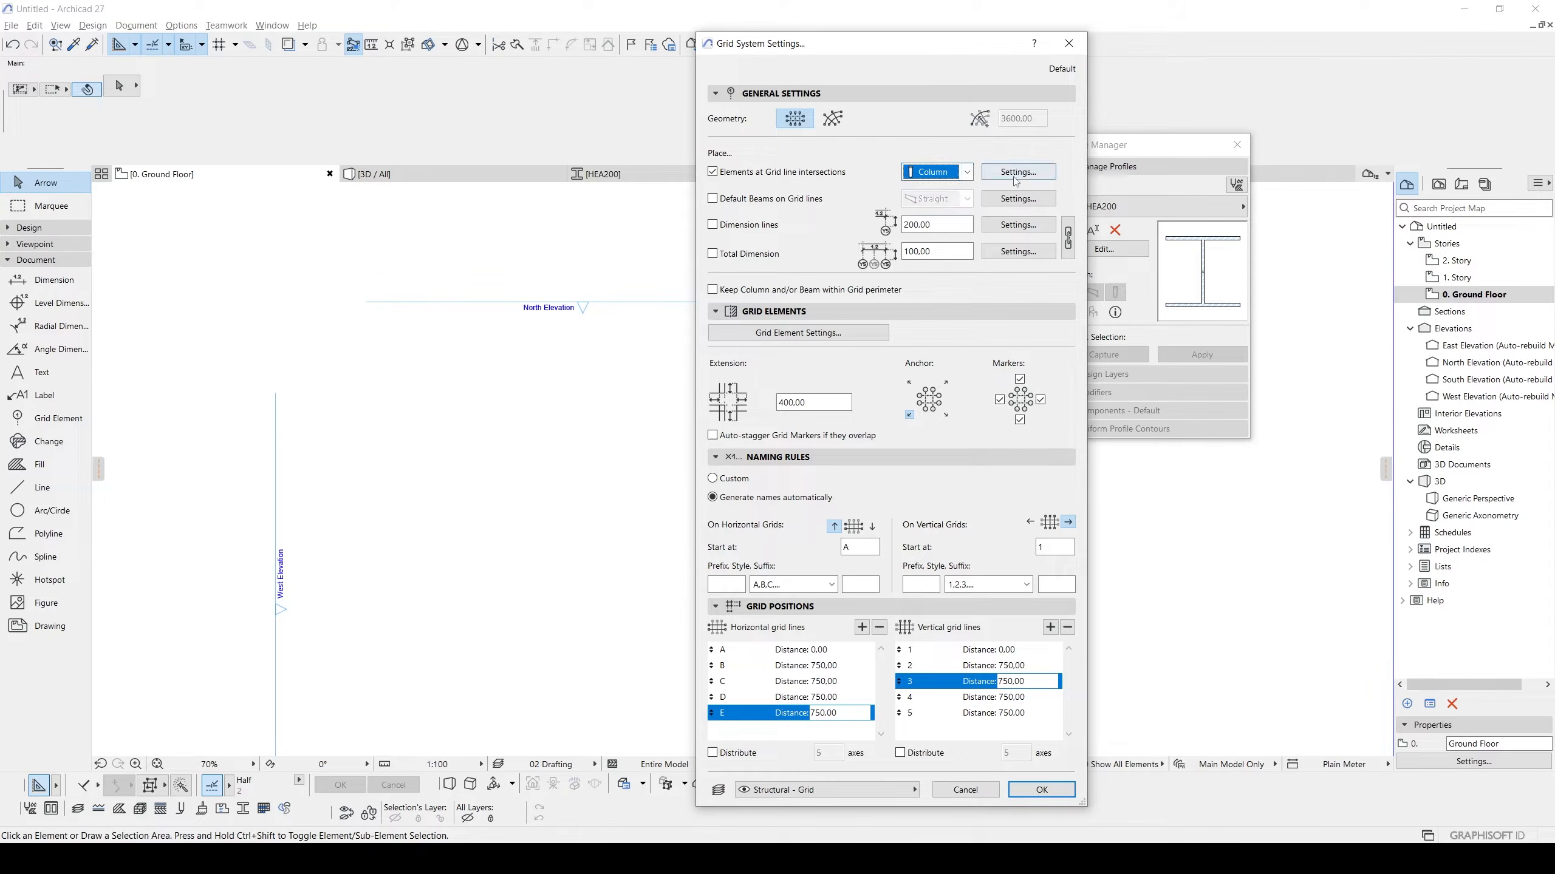
{"action": "left_click", "coordinate": [1017, 171]}
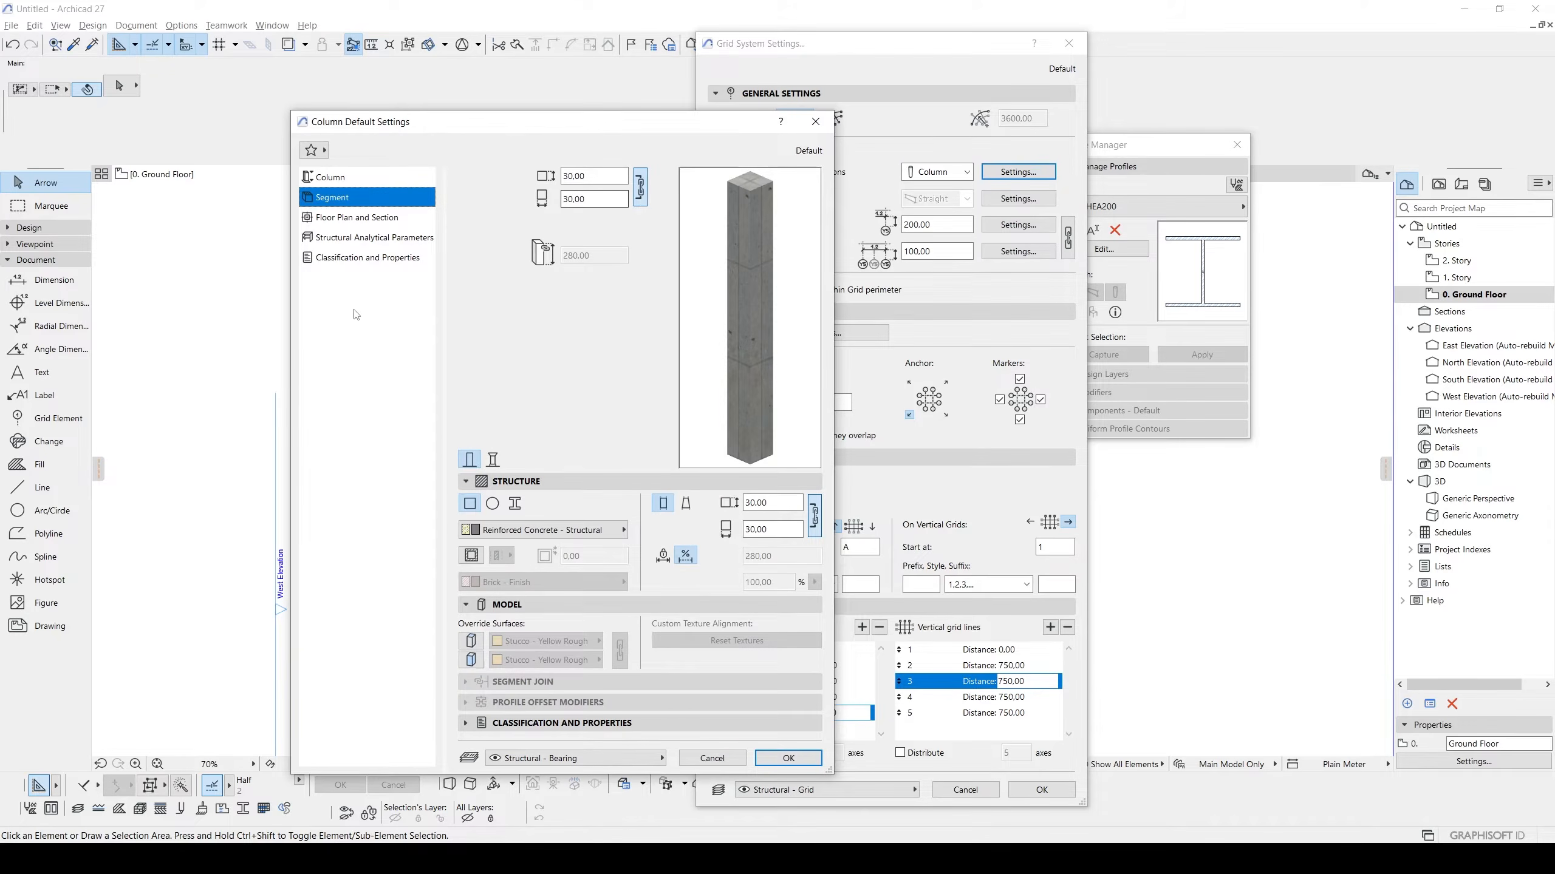
{"action": "left_click_drag", "start_coordinate": [723, 131], "coordinate": [594, 110]}
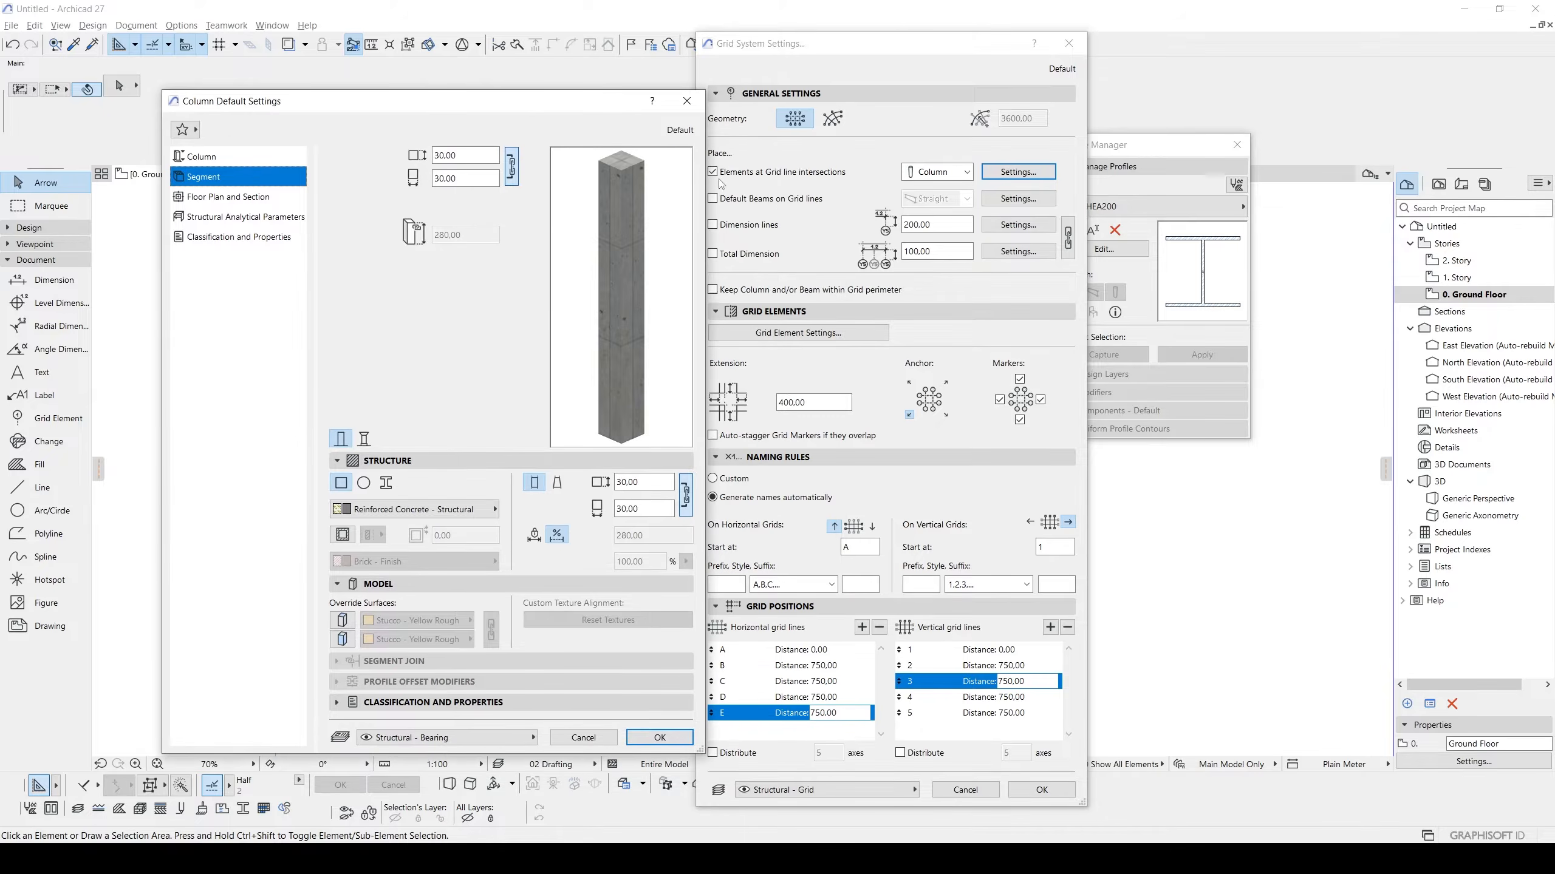
{"action": "left_click", "coordinate": [386, 483]}
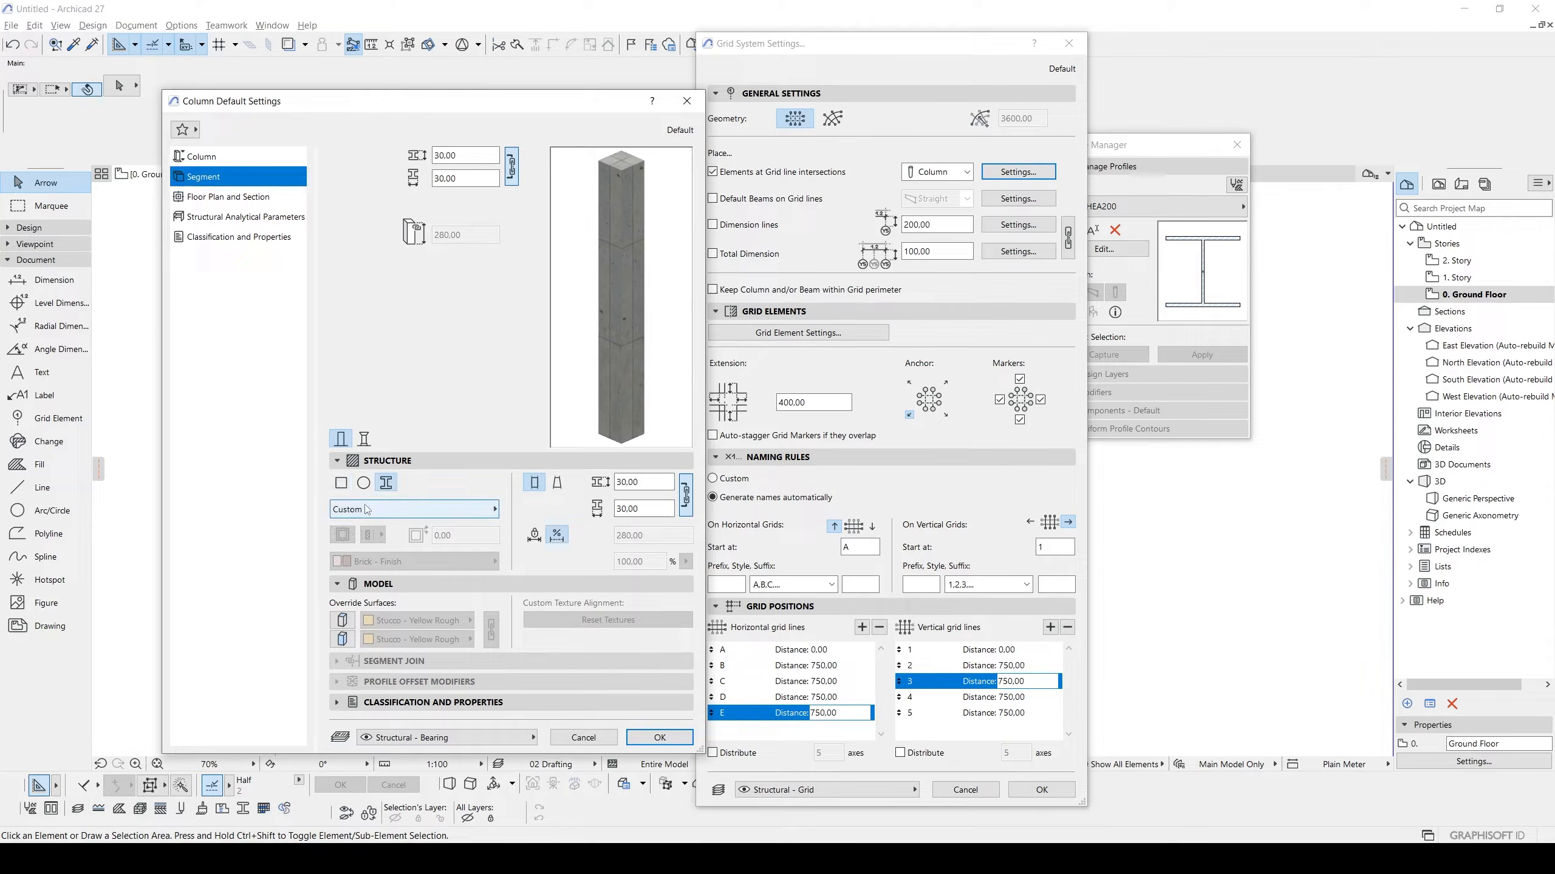
{"action": "left_click", "coordinate": [367, 509]}
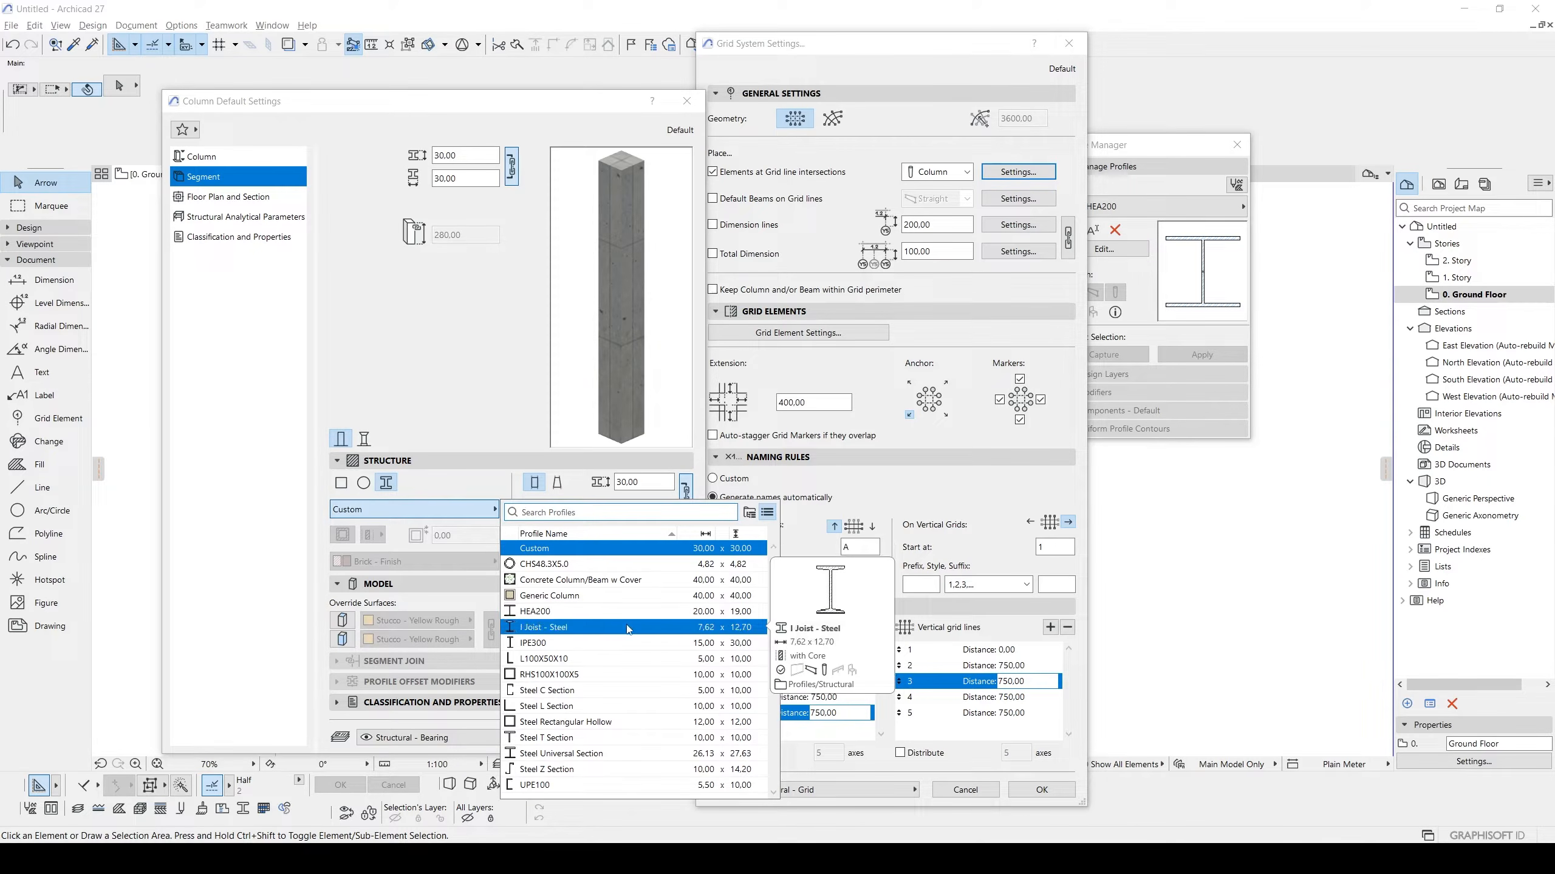
{"action": "left_click", "coordinate": [612, 611]}
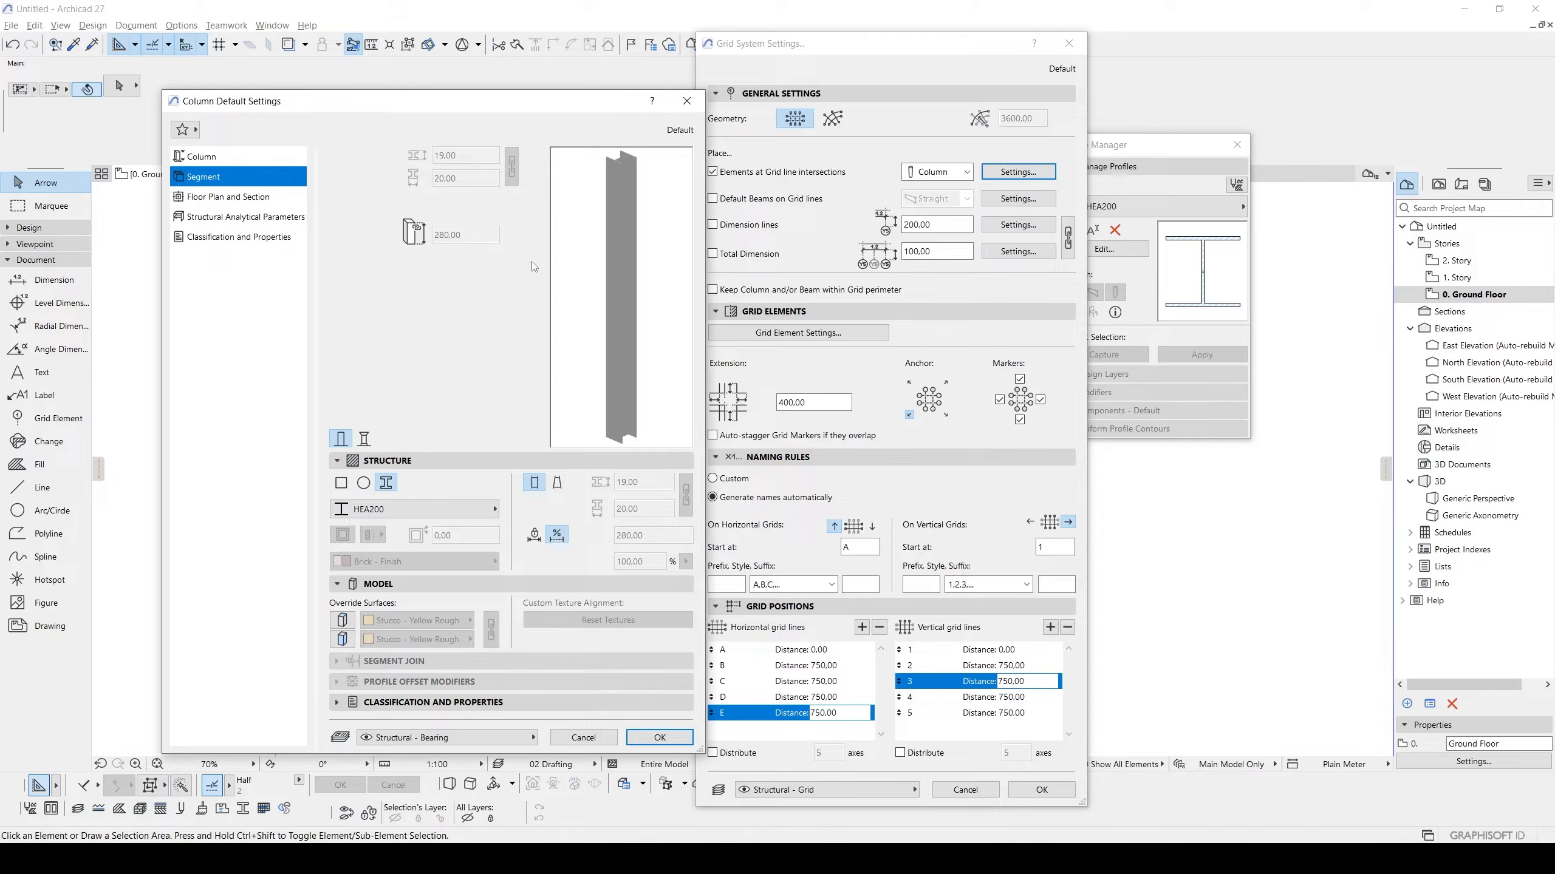
{"action": "left_click", "coordinate": [659, 735]}
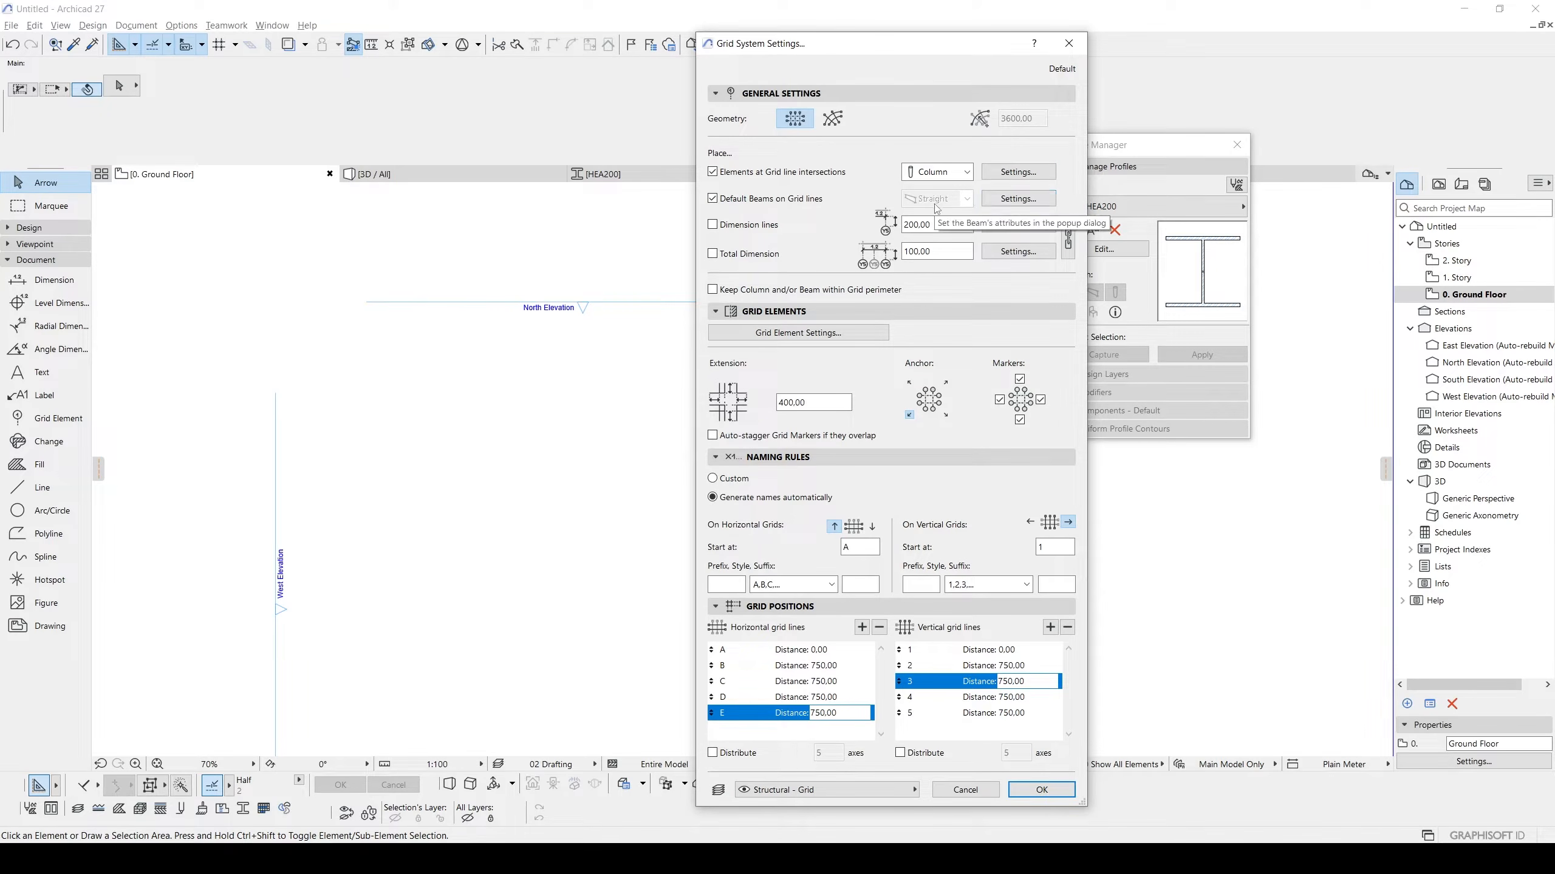
Enable default beams on the grid lines and give them the IPE 240 complex profile.
{"action": "left_click", "coordinate": [1013, 200]}
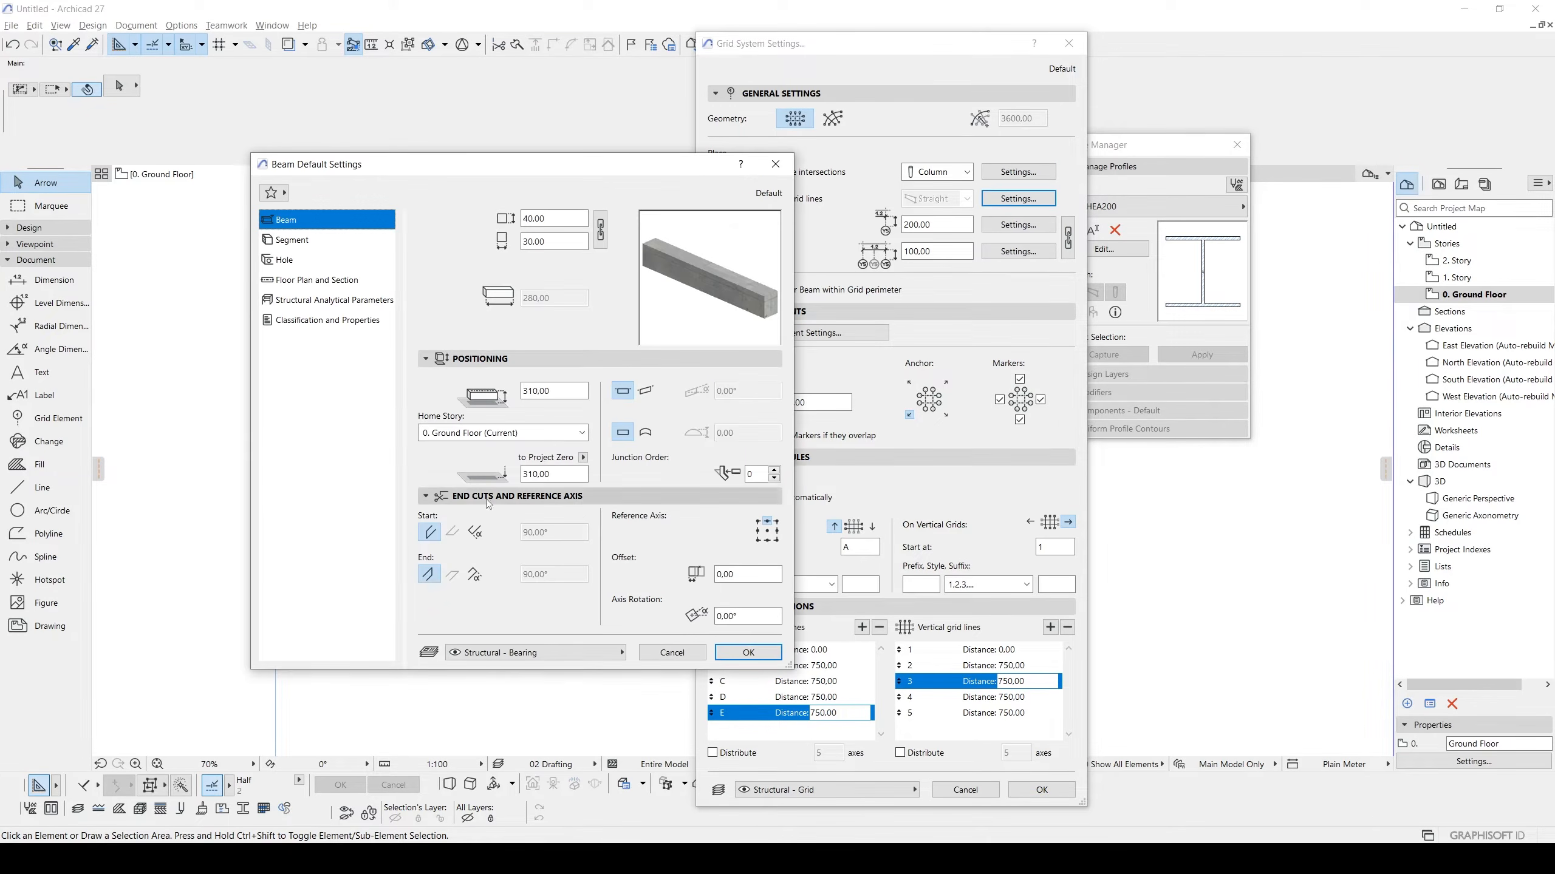
{"action": "left_click", "coordinate": [327, 257]}
{"action": "left_click", "coordinate": [321, 239]}
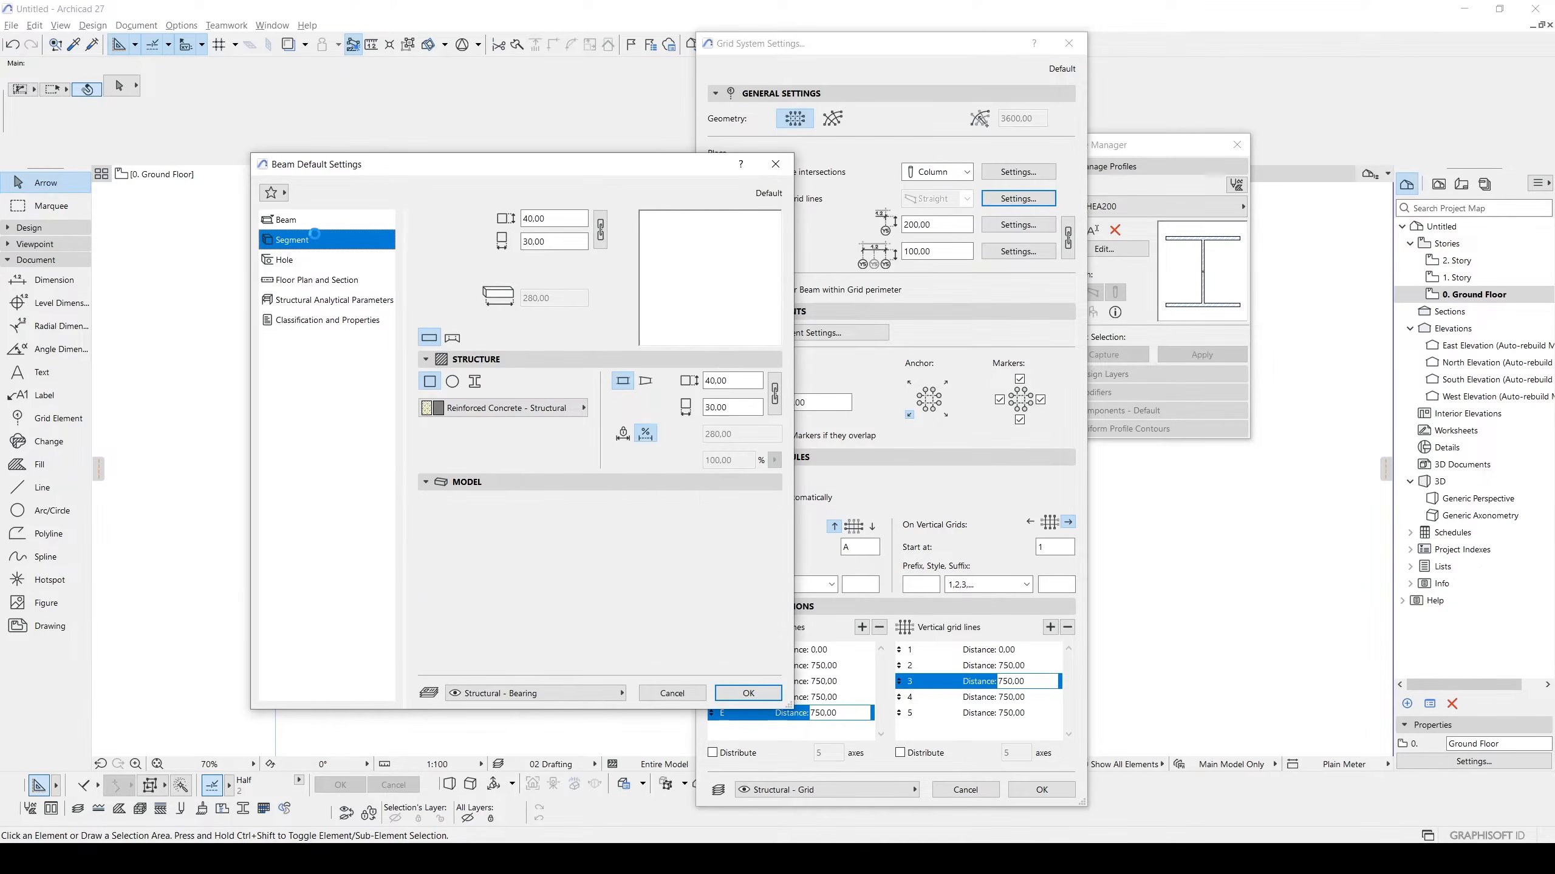
{"action": "left_click", "coordinate": [475, 382]}
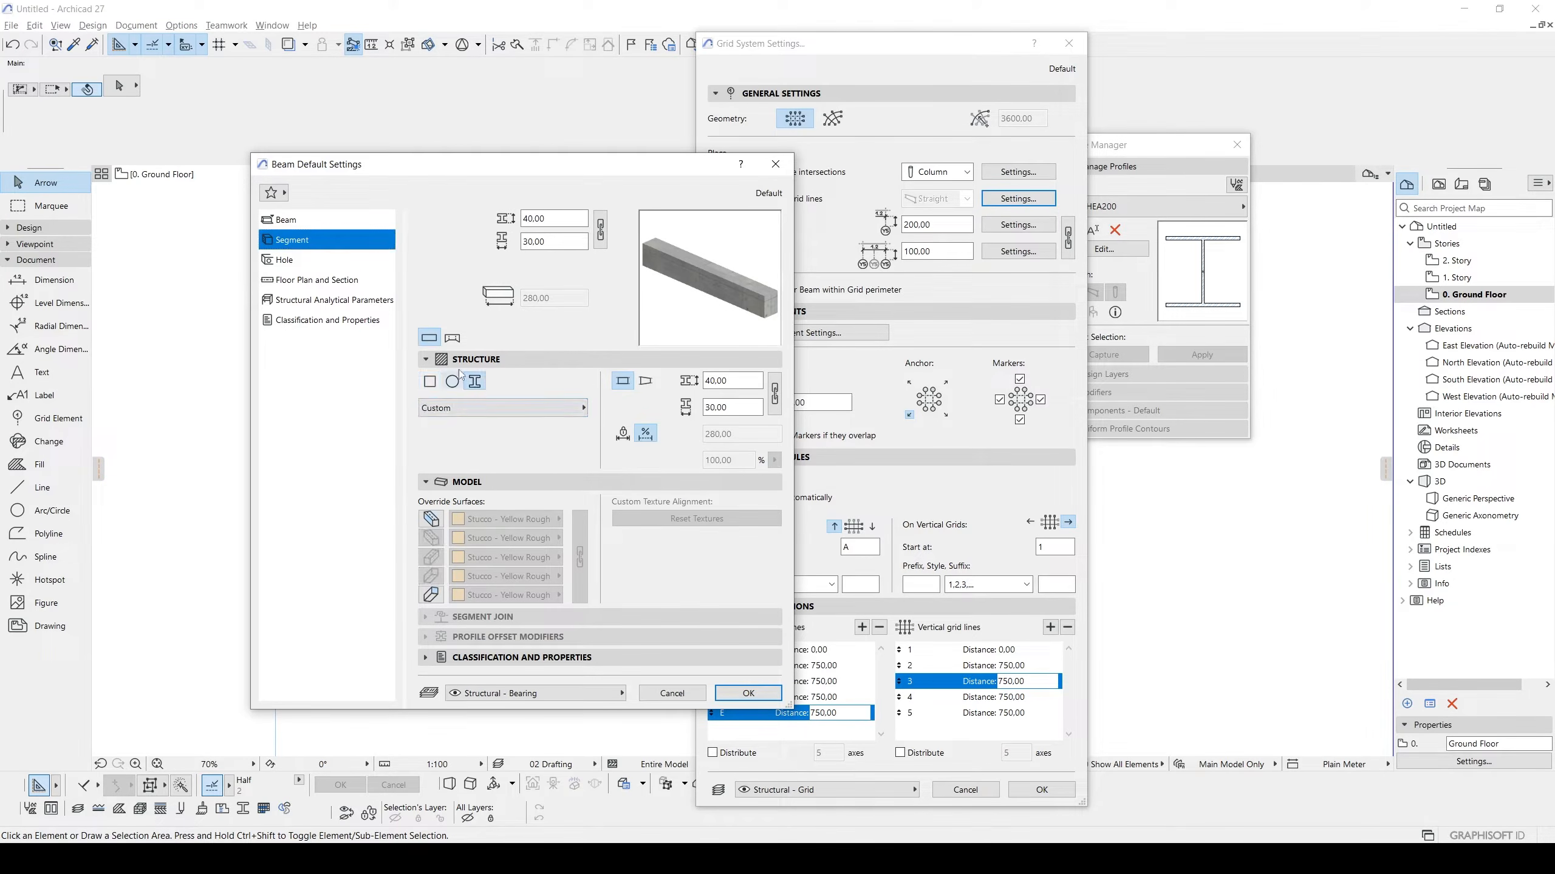
{"action": "left_click", "coordinate": [493, 407]}
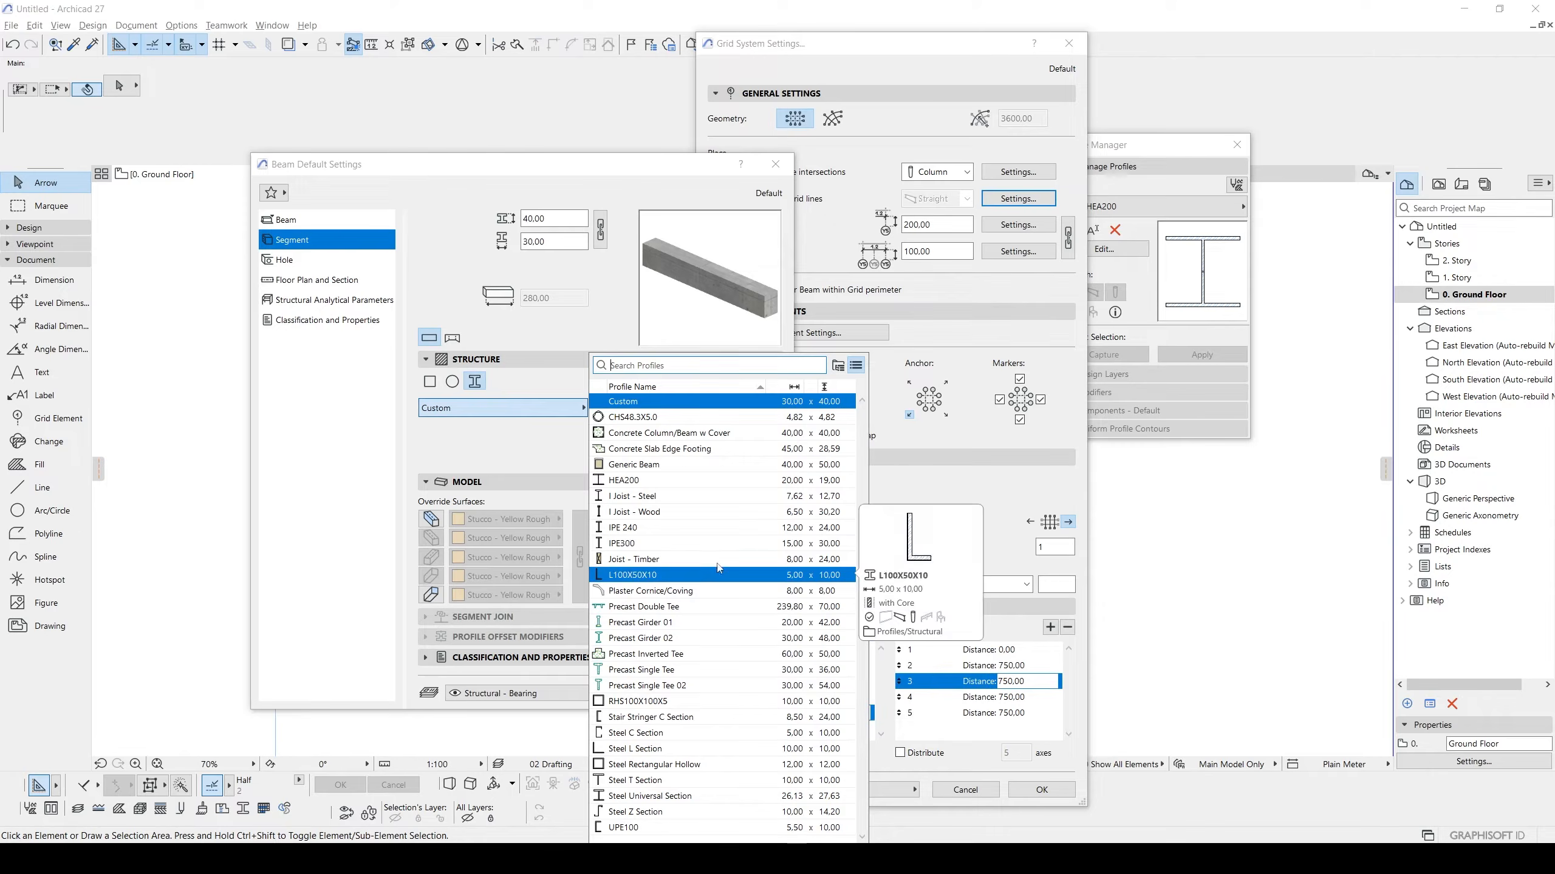
{"action": "left_click", "coordinate": [685, 528]}
{"action": "left_click", "coordinate": [748, 693]}
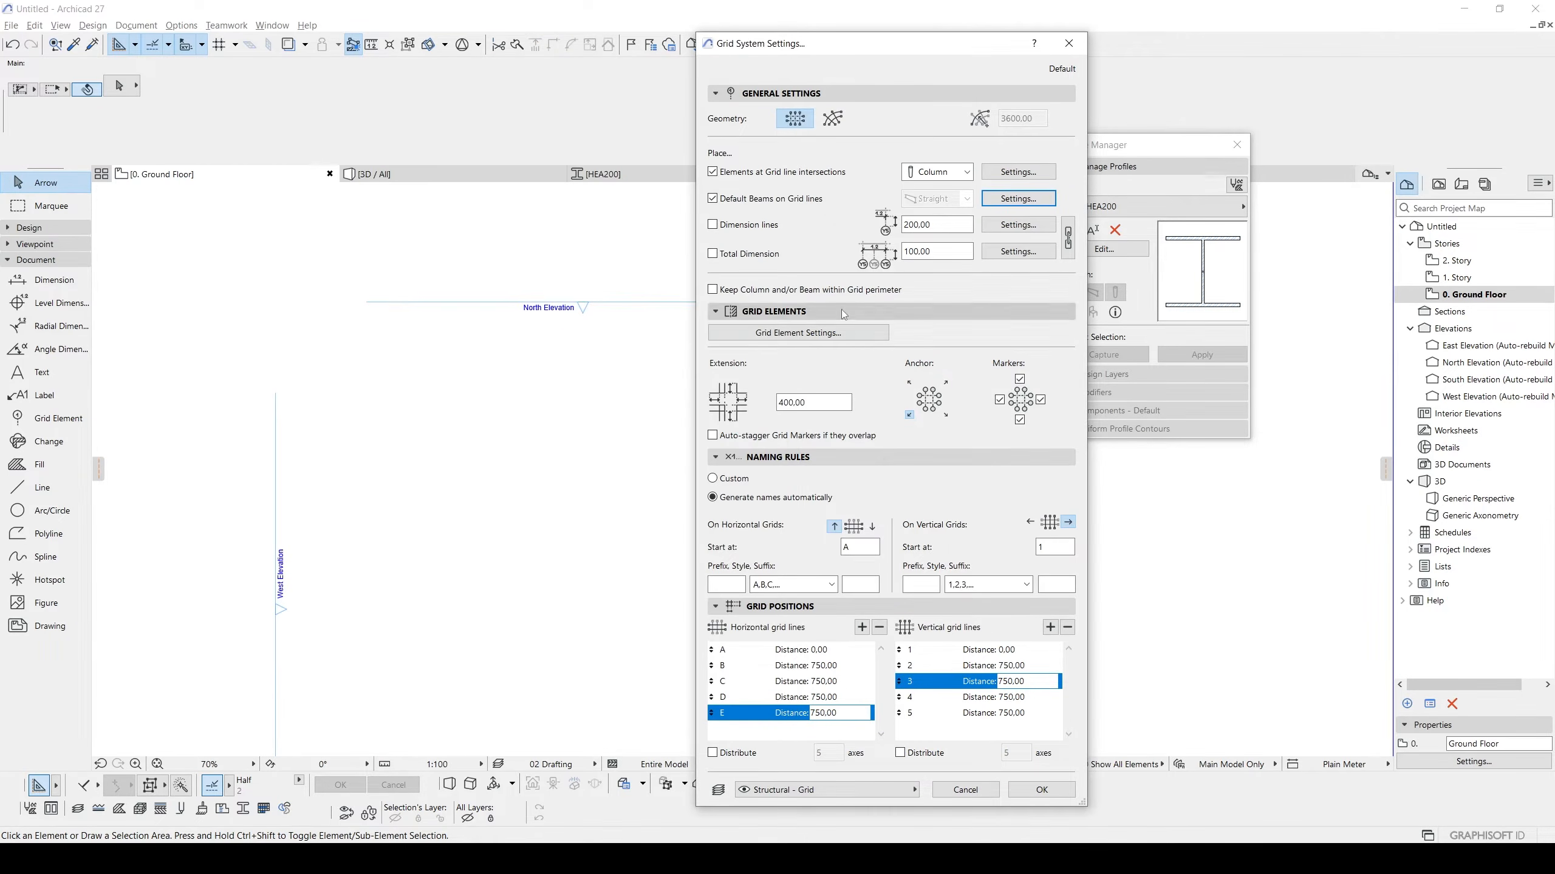
Enable dimension lines and total dimensions for the grid system and accept the grid settings.
{"action": "left_click", "coordinate": [738, 256]}
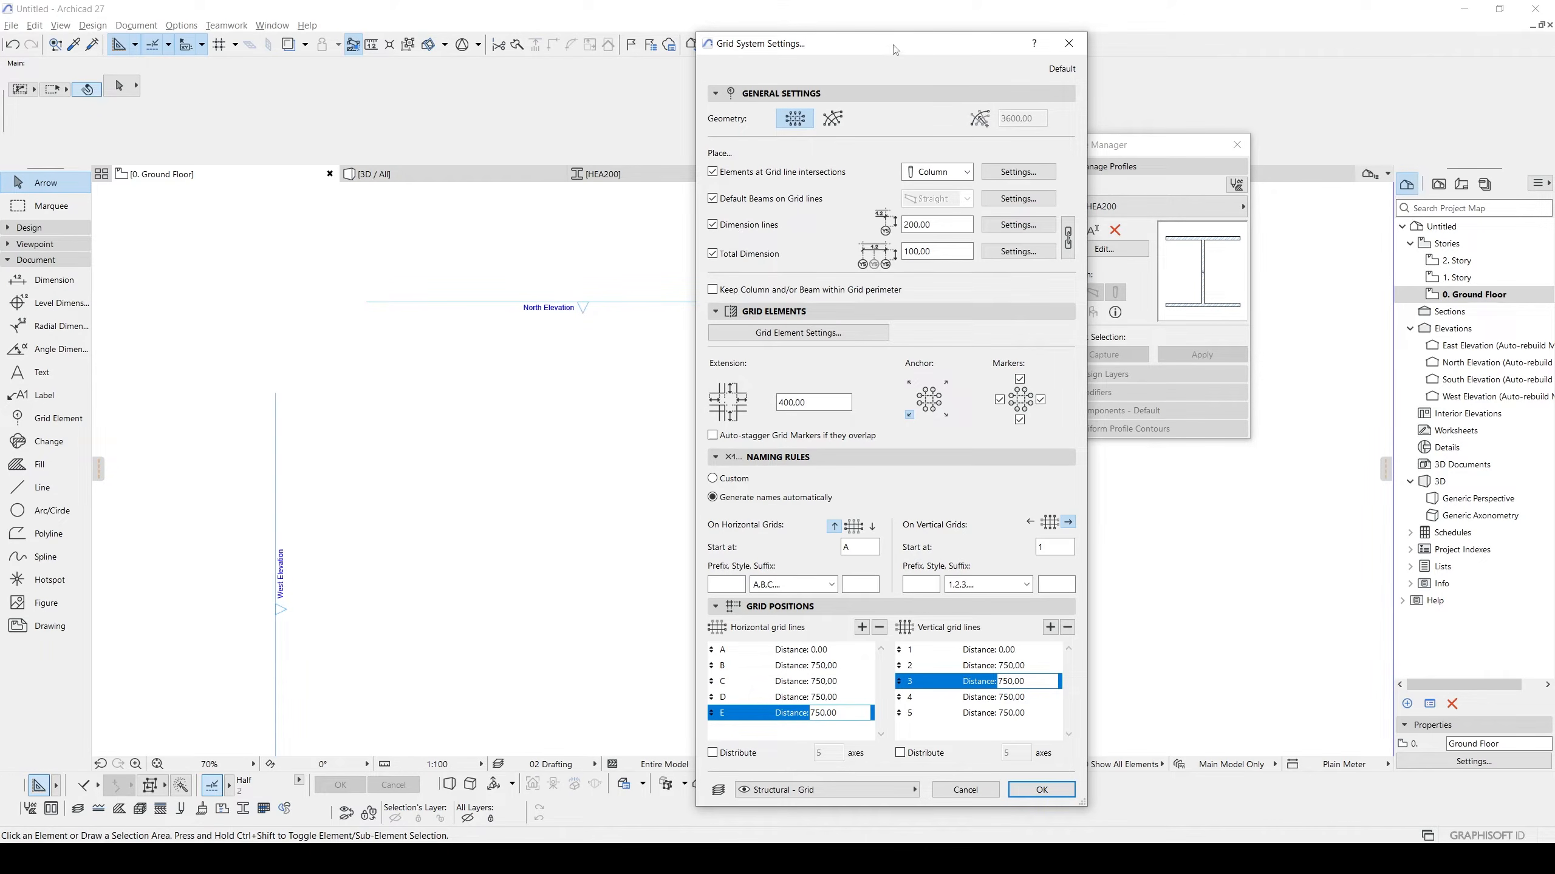
{"action": "left_click", "coordinate": [952, 231]}
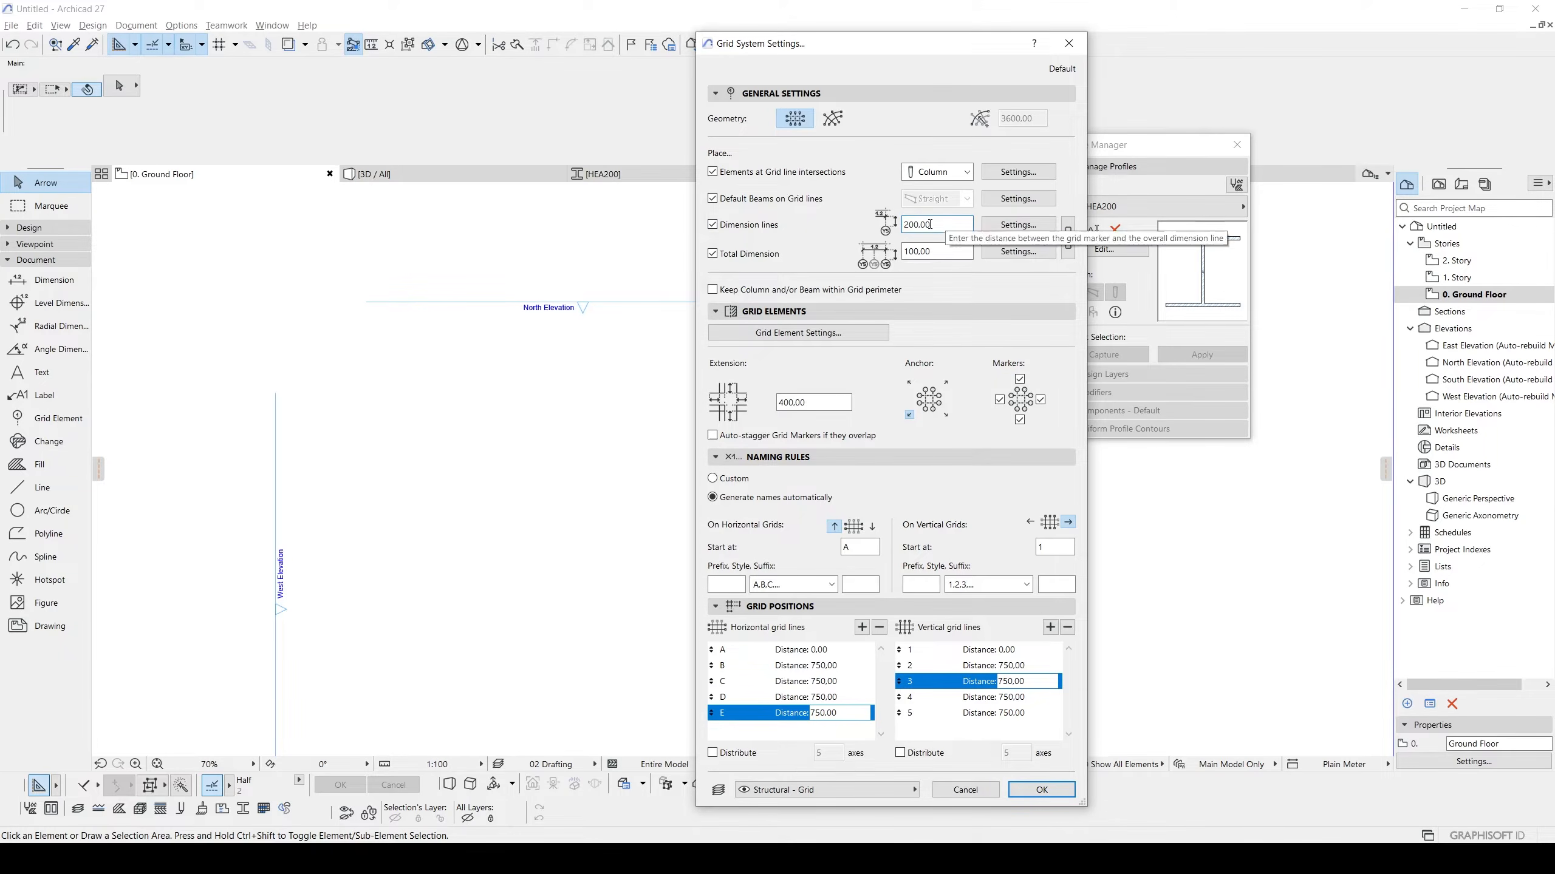
{"action": "left_click_drag", "start_coordinate": [949, 59], "coordinate": [915, 69]}
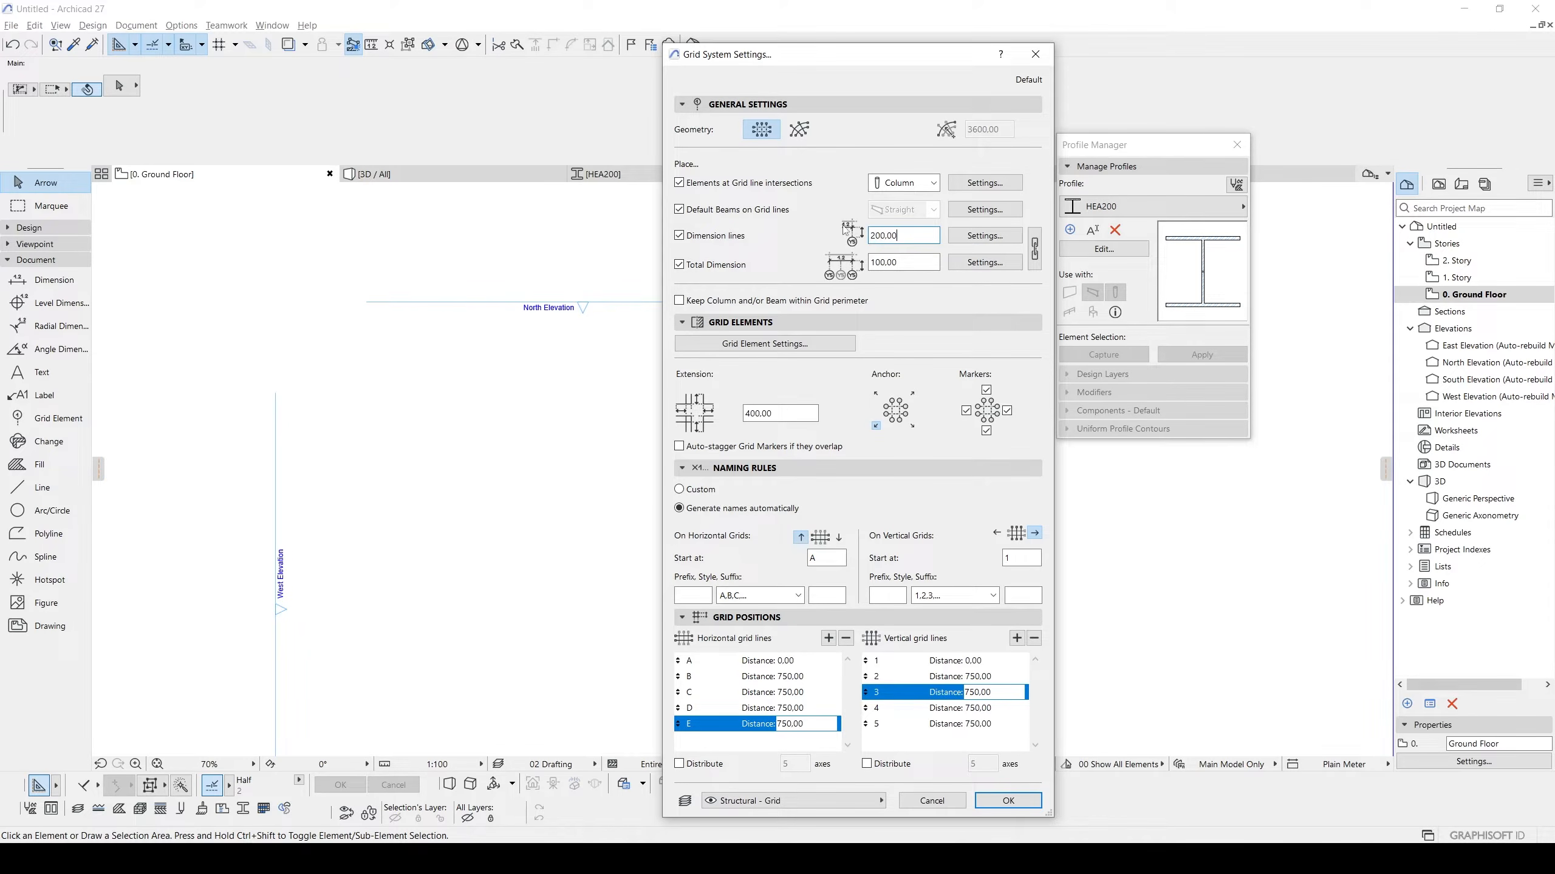
{"action": "left_click", "coordinate": [900, 265]}
{"action": "left_click", "coordinate": [1008, 800]}
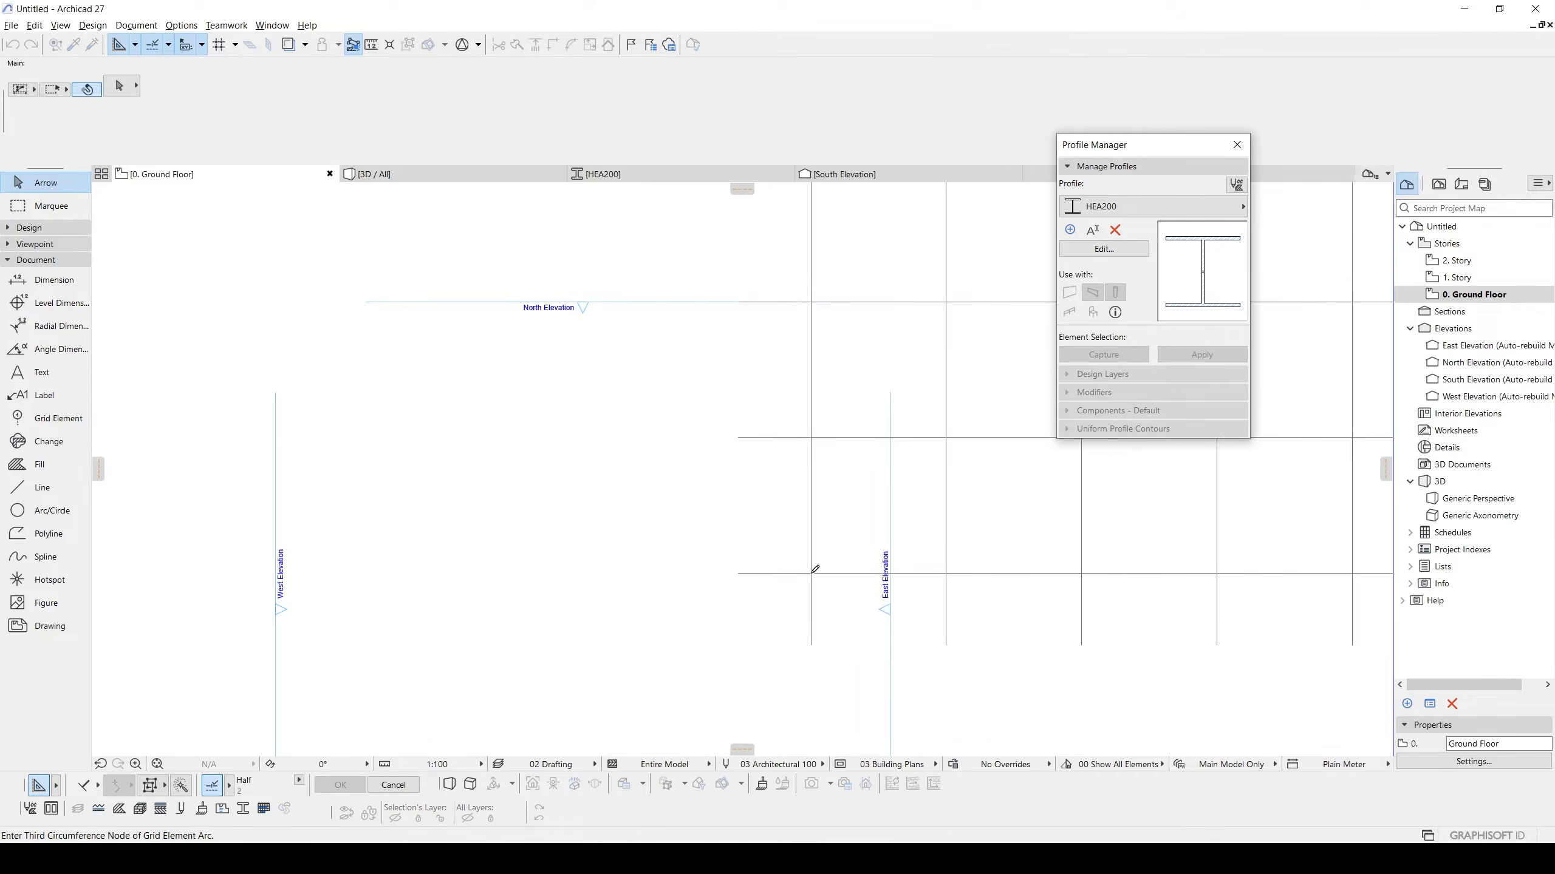
Place the grid system horizontally at 0° just east of the East Elevation line and inspect the column at intersection A-1.
{"action": "middle_click_drag", "start_coordinate": [877, 585], "coordinate": [716, 576]}
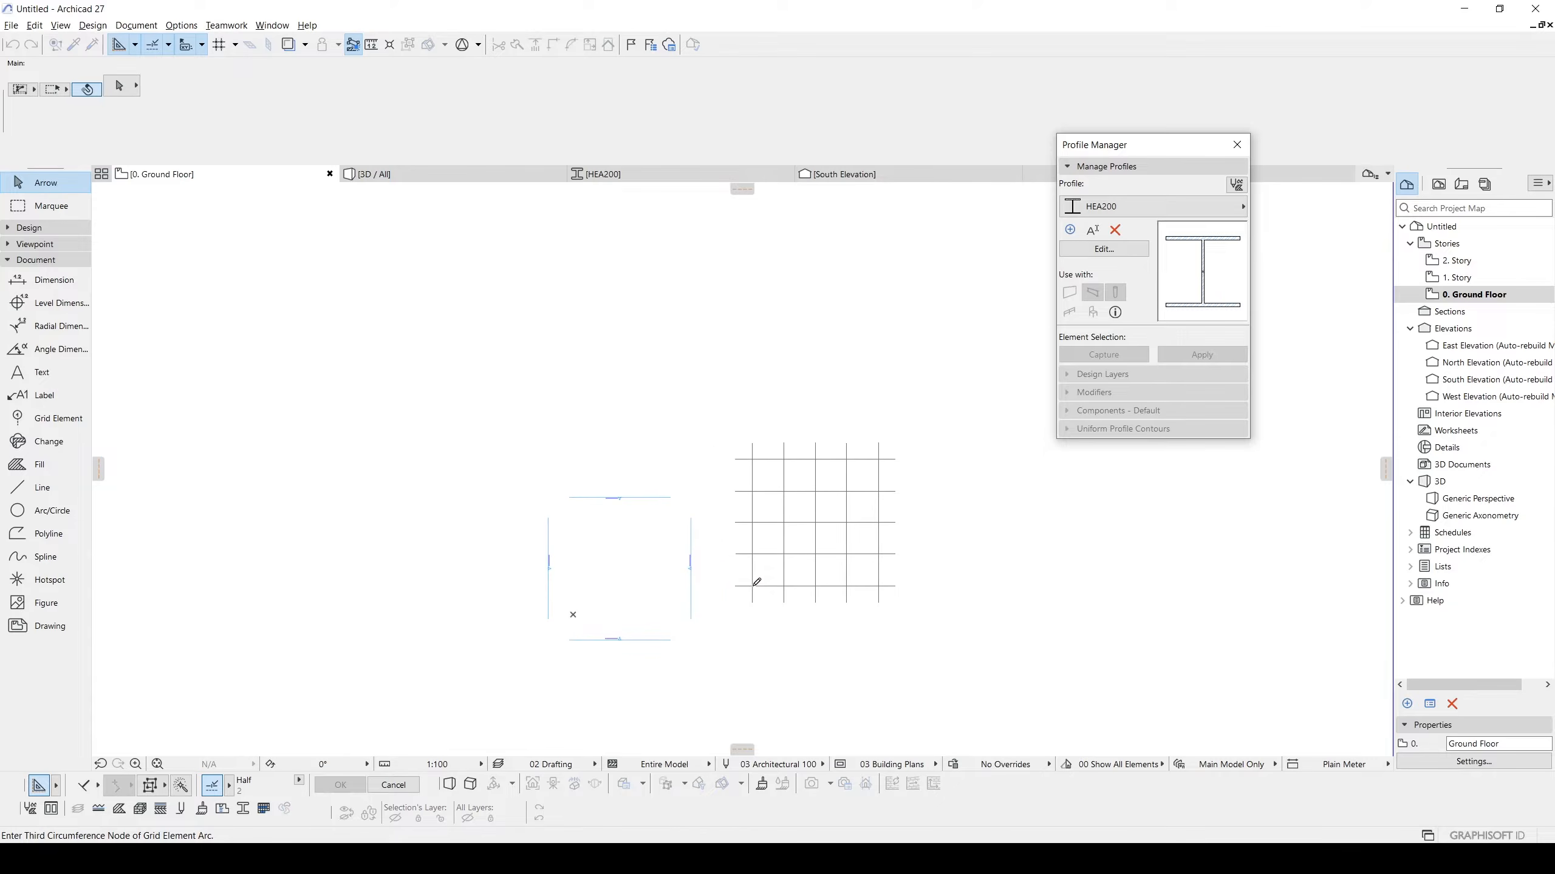
{"action": "left_click", "coordinate": [753, 586]}
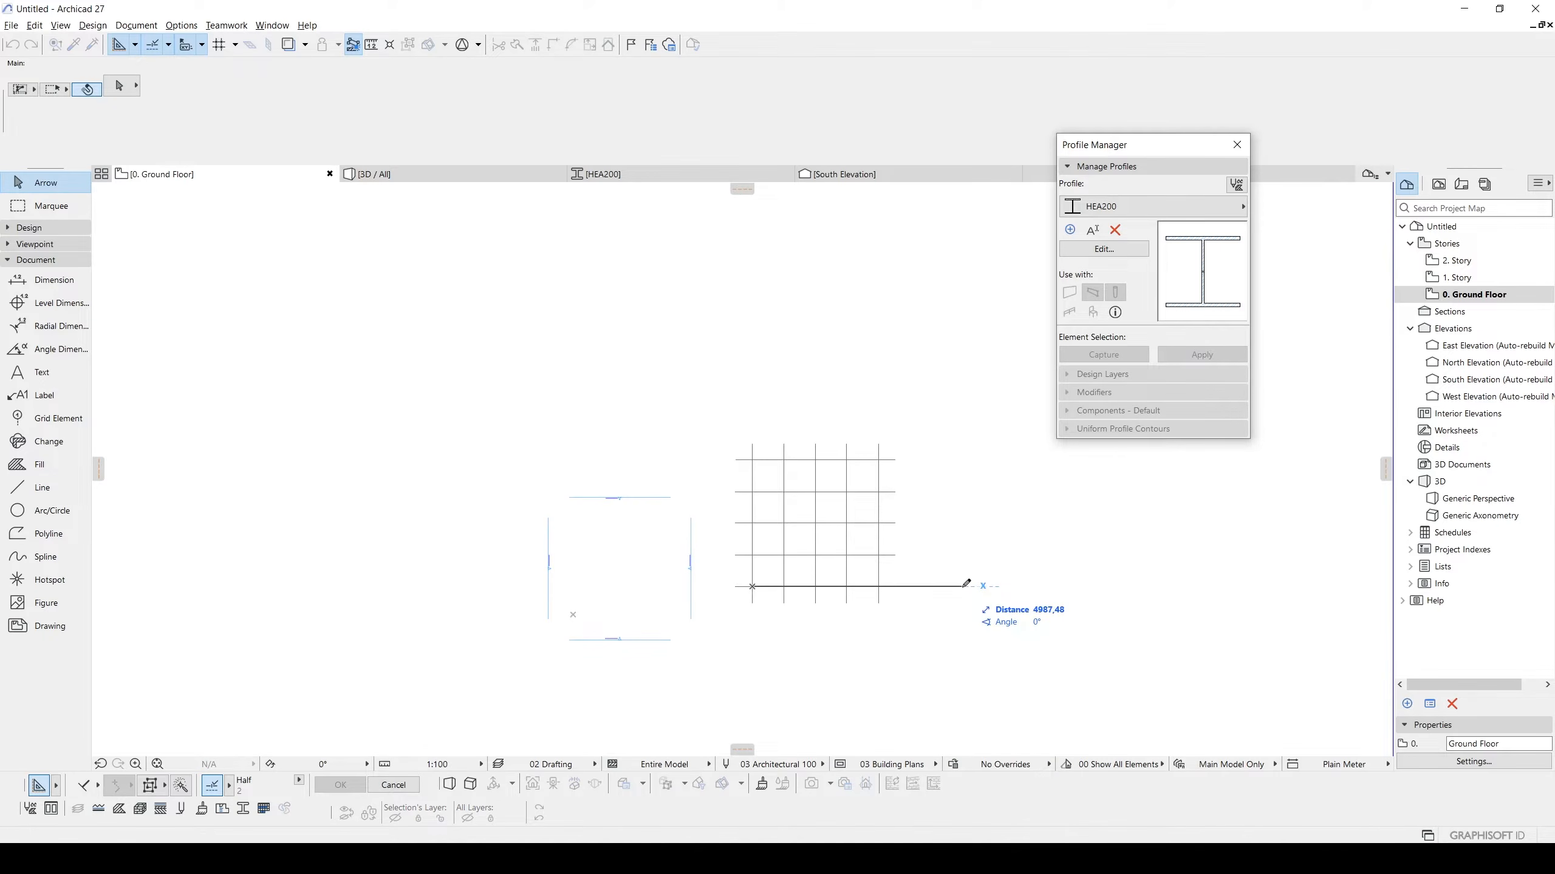
{"action": "left_click", "coordinate": [966, 584]}
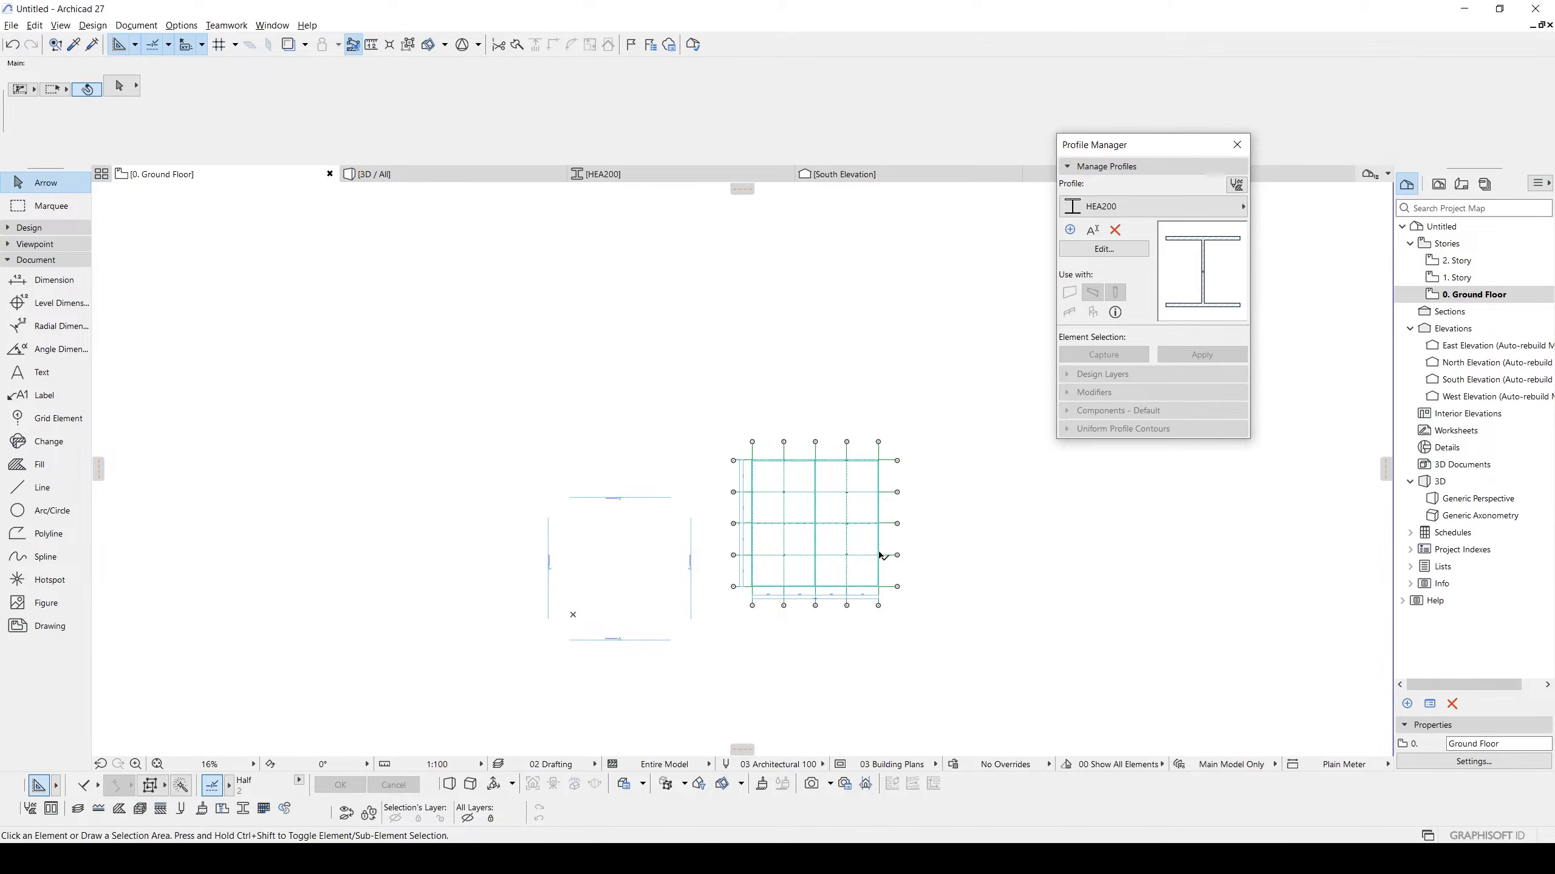
{"action": "scroll", "coordinate": [788, 552], "scroll_direction": "up", "scroll_amount": 8}
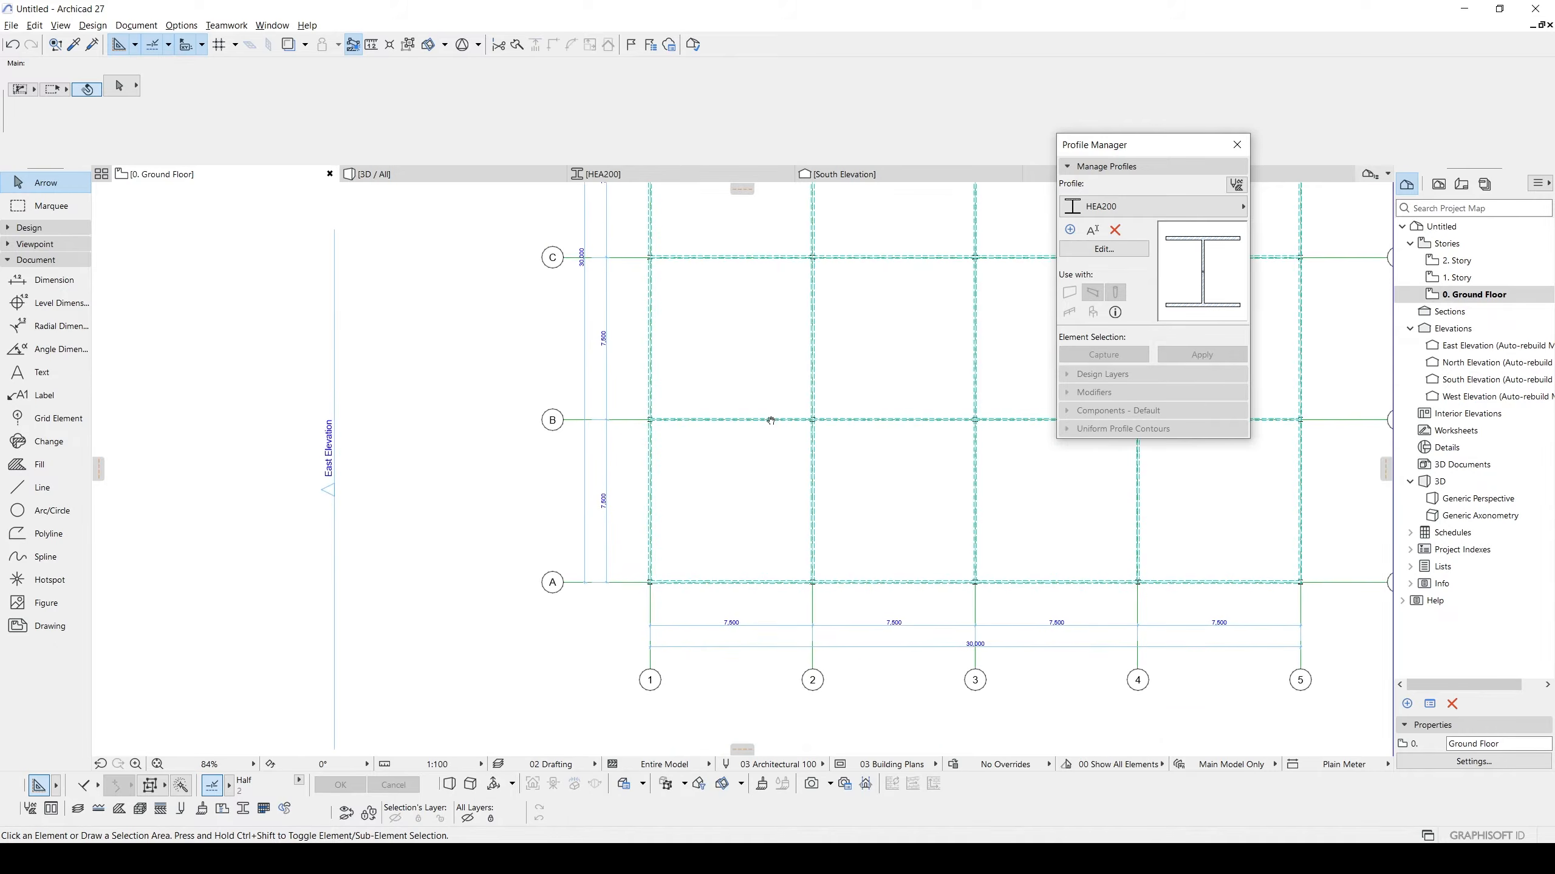
{"action": "scroll", "coordinate": [648, 585], "scroll_direction": "up", "scroll_amount": 8}
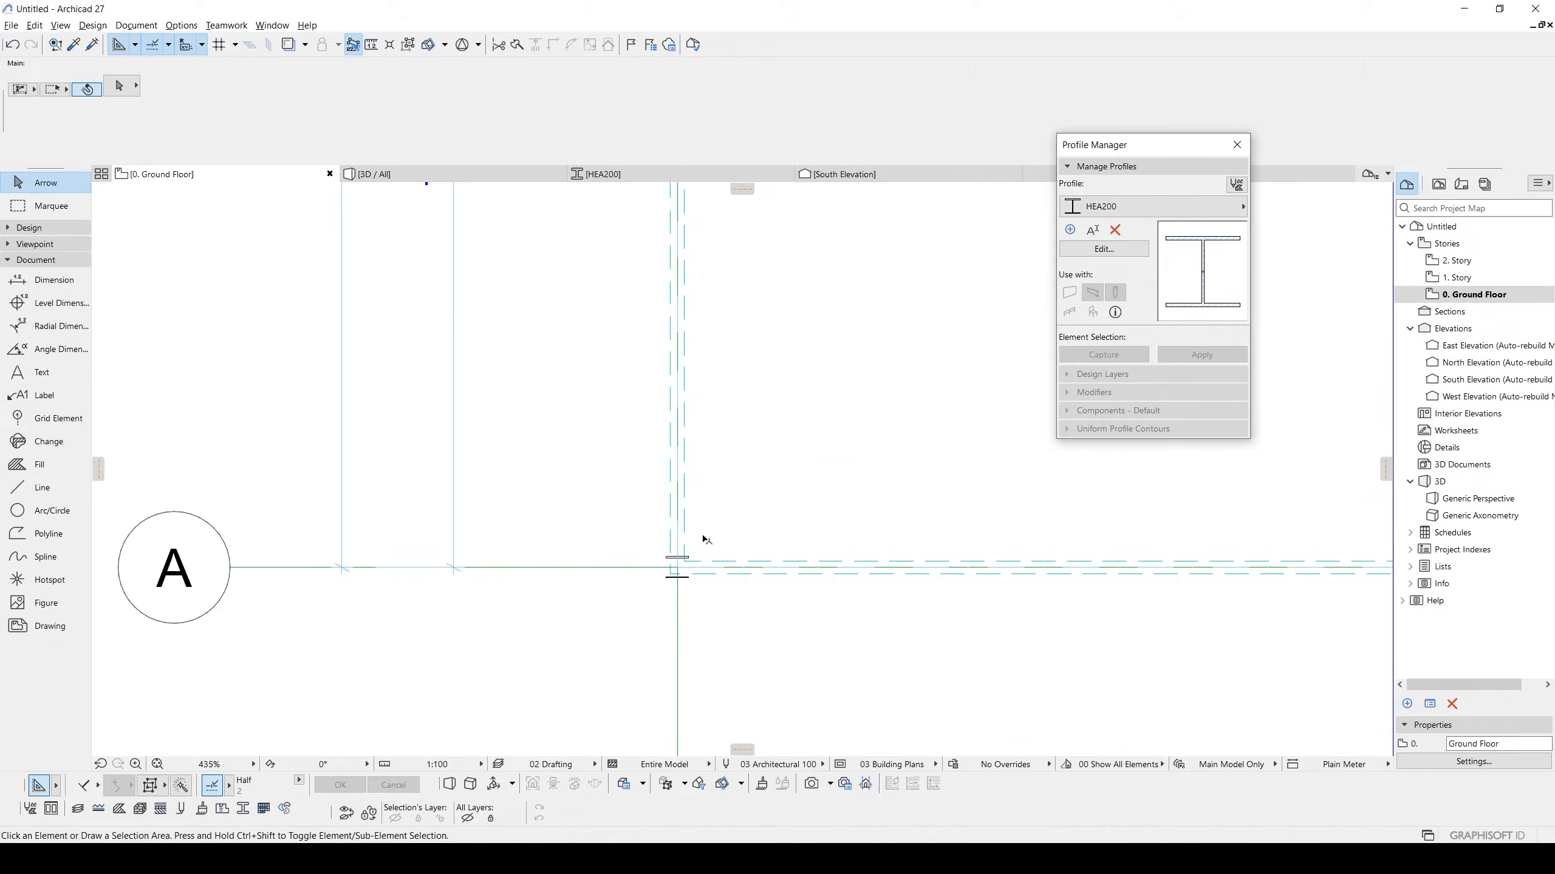
{"action": "scroll", "coordinate": [687, 583], "scroll_direction": "up", "scroll_amount": 3}
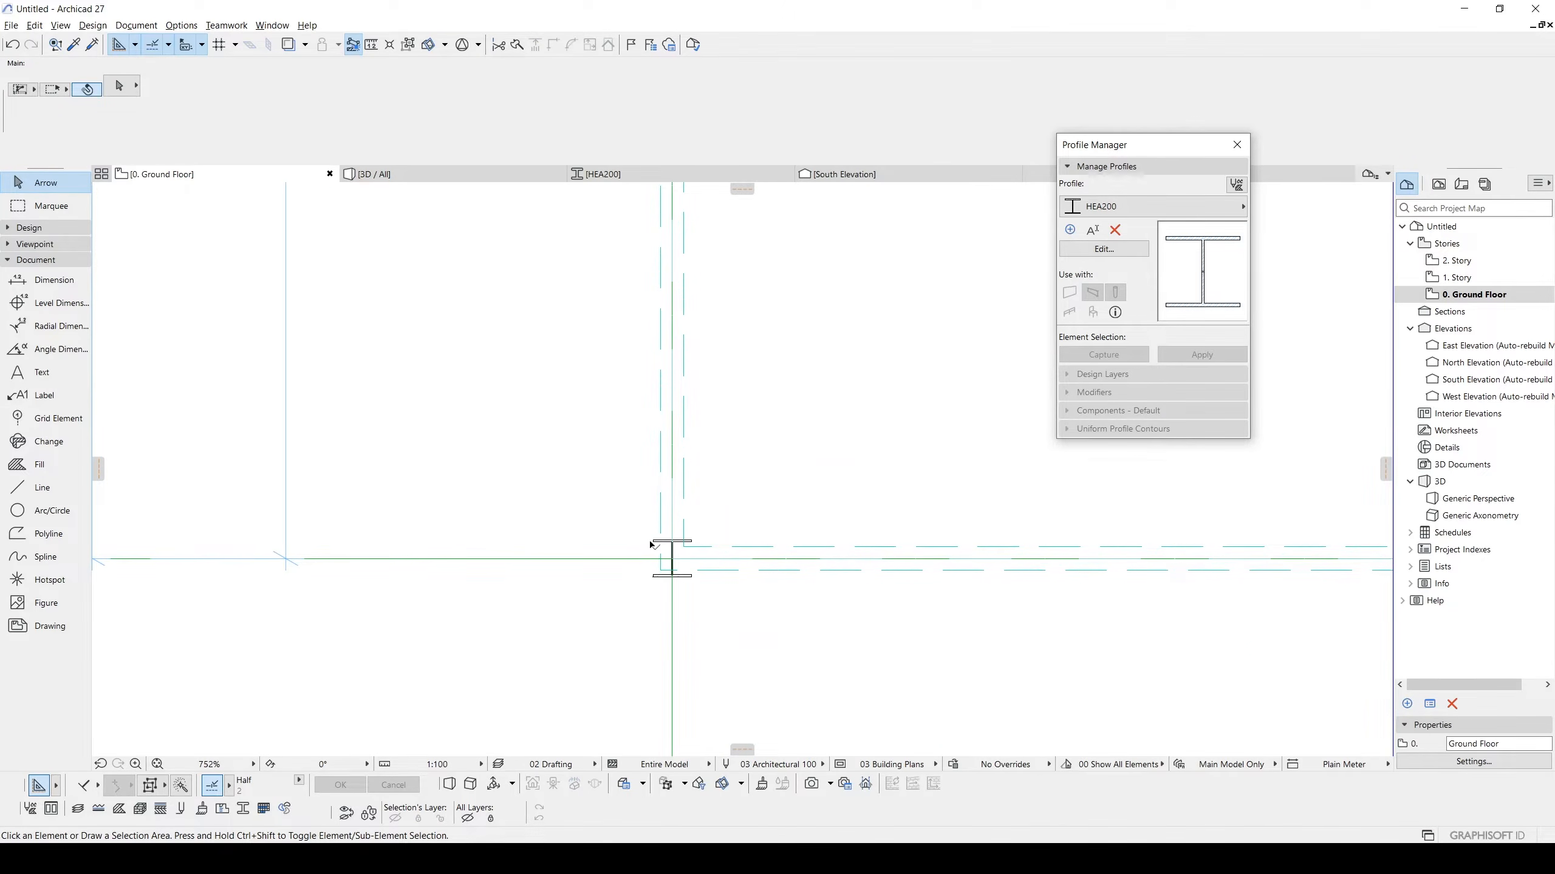
Examine the A-1 column, the beam along grid line 1 and the overall grid layout on the floor plan.
{"action": "left_click", "coordinate": [652, 543]}
{"action": "scroll", "coordinate": [650, 552], "scroll_direction": "down", "scroll_amount": 6}
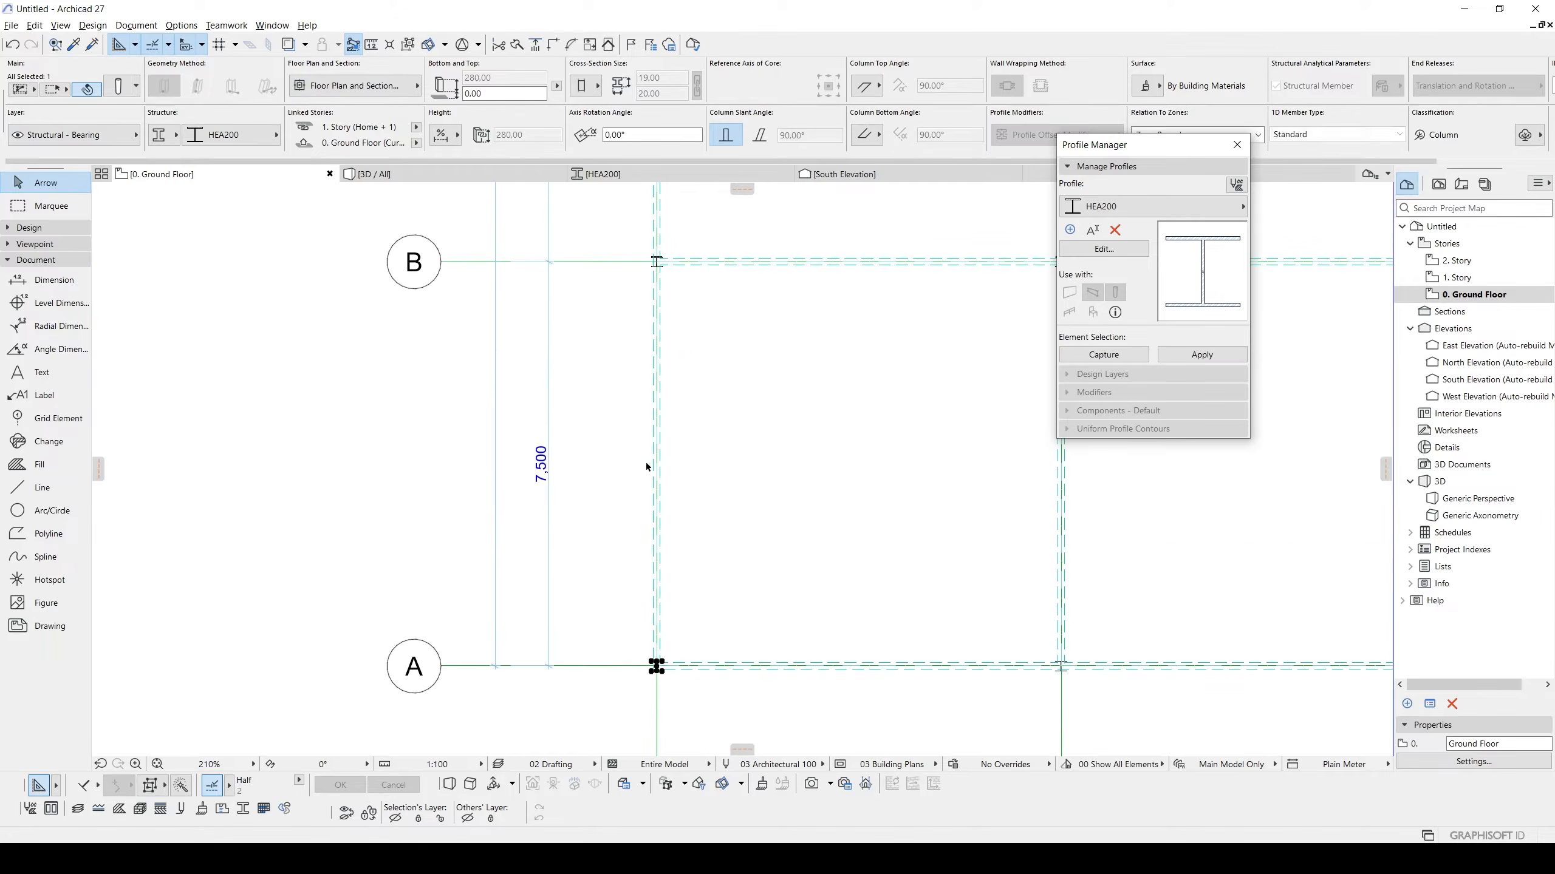
{"action": "left_click", "coordinate": [652, 419]}
{"action": "scroll", "coordinate": [642, 385], "scroll_direction": "down", "scroll_amount": 4}
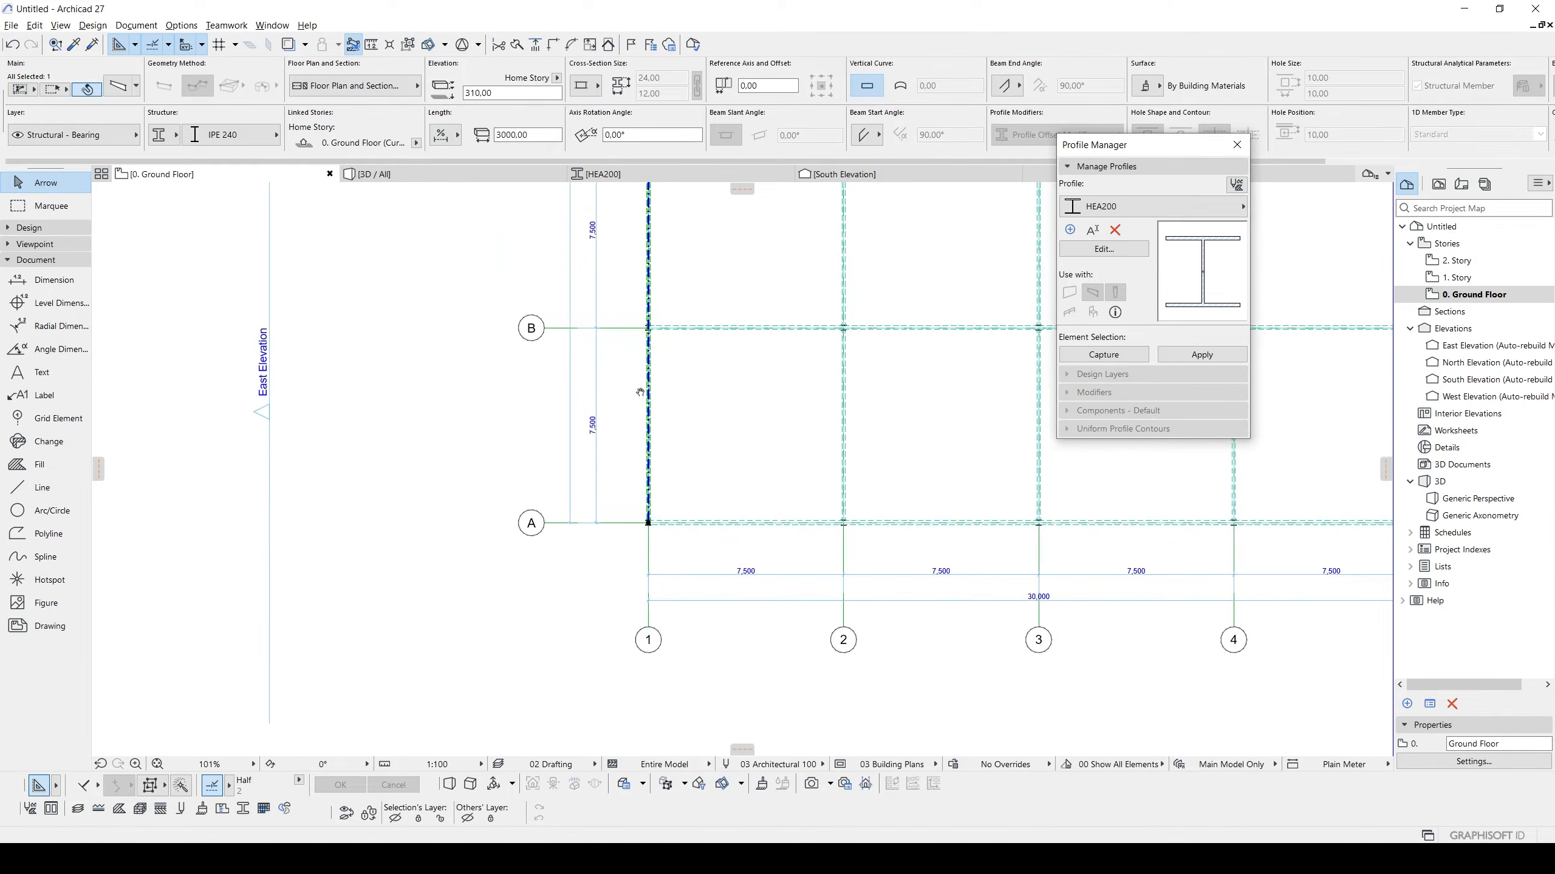
{"action": "middle_click_drag", "start_coordinate": [599, 262], "coordinate": [626, 444]}
{"action": "middle_click_drag", "start_coordinate": [597, 295], "coordinate": [608, 500]}
{"action": "scroll", "coordinate": [600, 487], "scroll_direction": "up", "scroll_amount": 2}
{"action": "scroll", "coordinate": [597, 533], "scroll_direction": "down", "scroll_amount": 1}
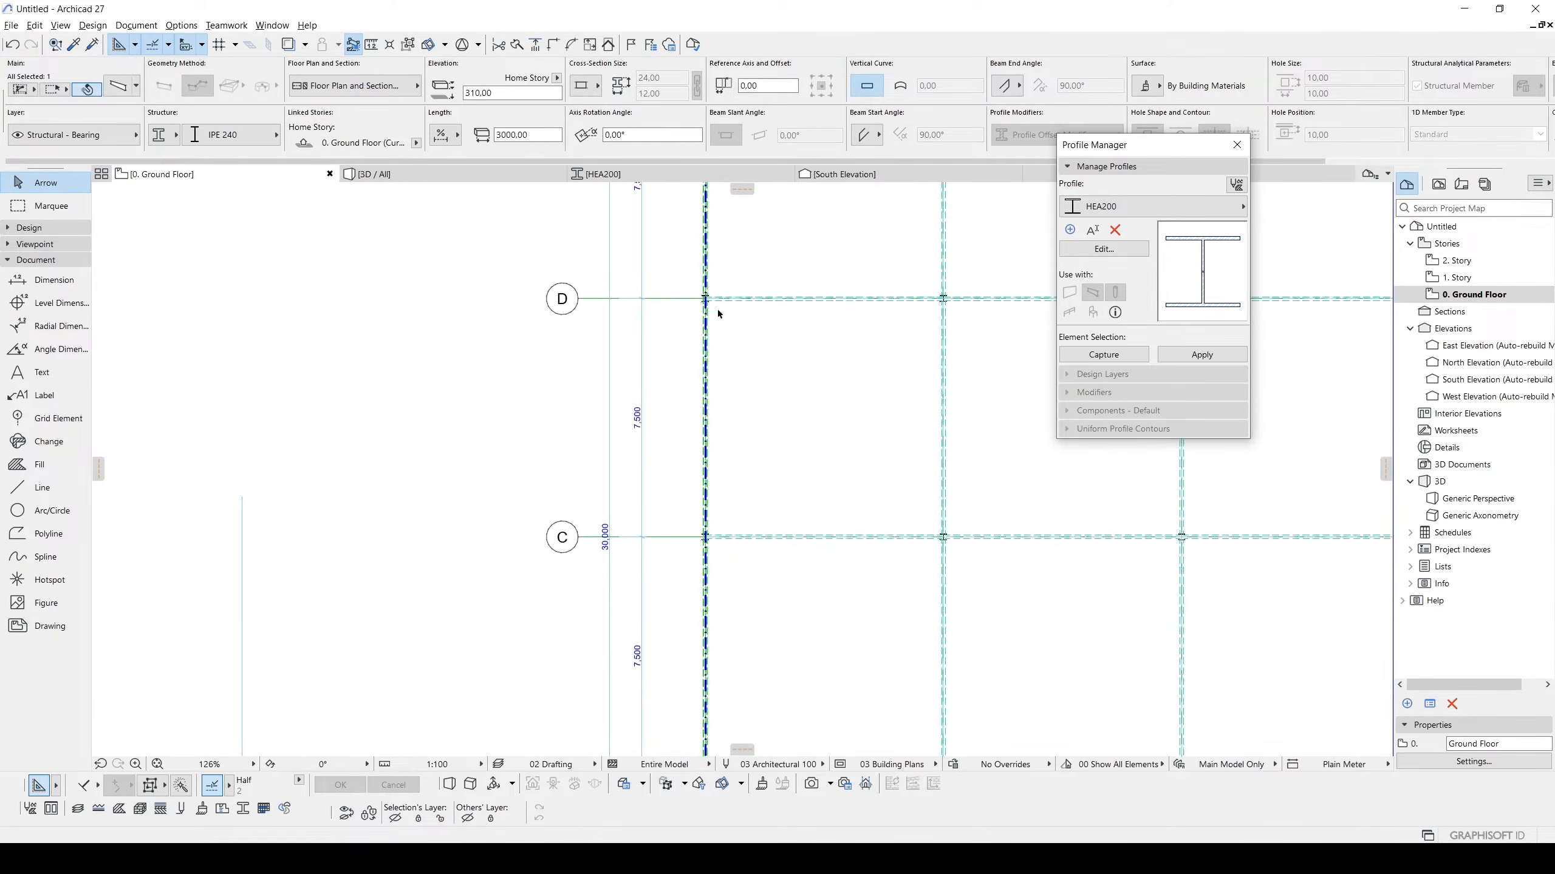
{"action": "middle_click_drag", "start_coordinate": [718, 316], "coordinate": [696, 509]}
{"action": "middle_click_drag", "start_coordinate": [670, 319], "coordinate": [668, 495]}
{"action": "left_click", "coordinate": [607, 398]}
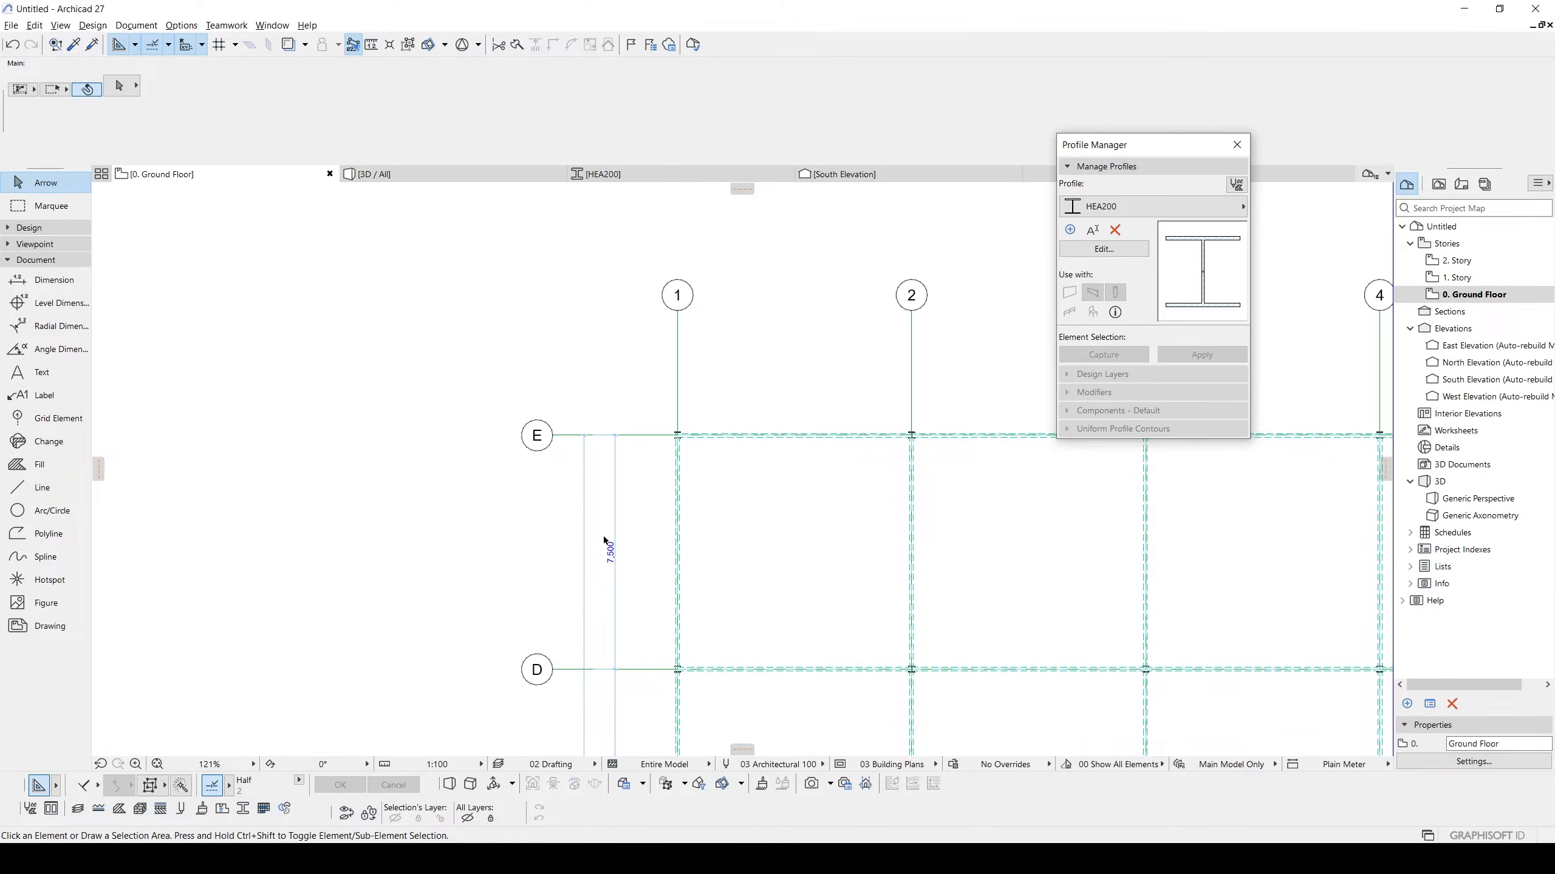
{"action": "scroll", "coordinate": [600, 526], "scroll_direction": "down", "scroll_amount": 3}
{"action": "middle_click_drag", "start_coordinate": [838, 479], "coordinate": [614, 352]}
{"action": "scroll", "coordinate": [632, 398], "scroll_direction": "down", "scroll_amount": 2}
{"action": "middle_click_drag", "start_coordinate": [571, 447], "coordinate": [634, 435]}
{"action": "scroll", "coordinate": [763, 434], "scroll_direction": "down", "scroll_amount": 2}
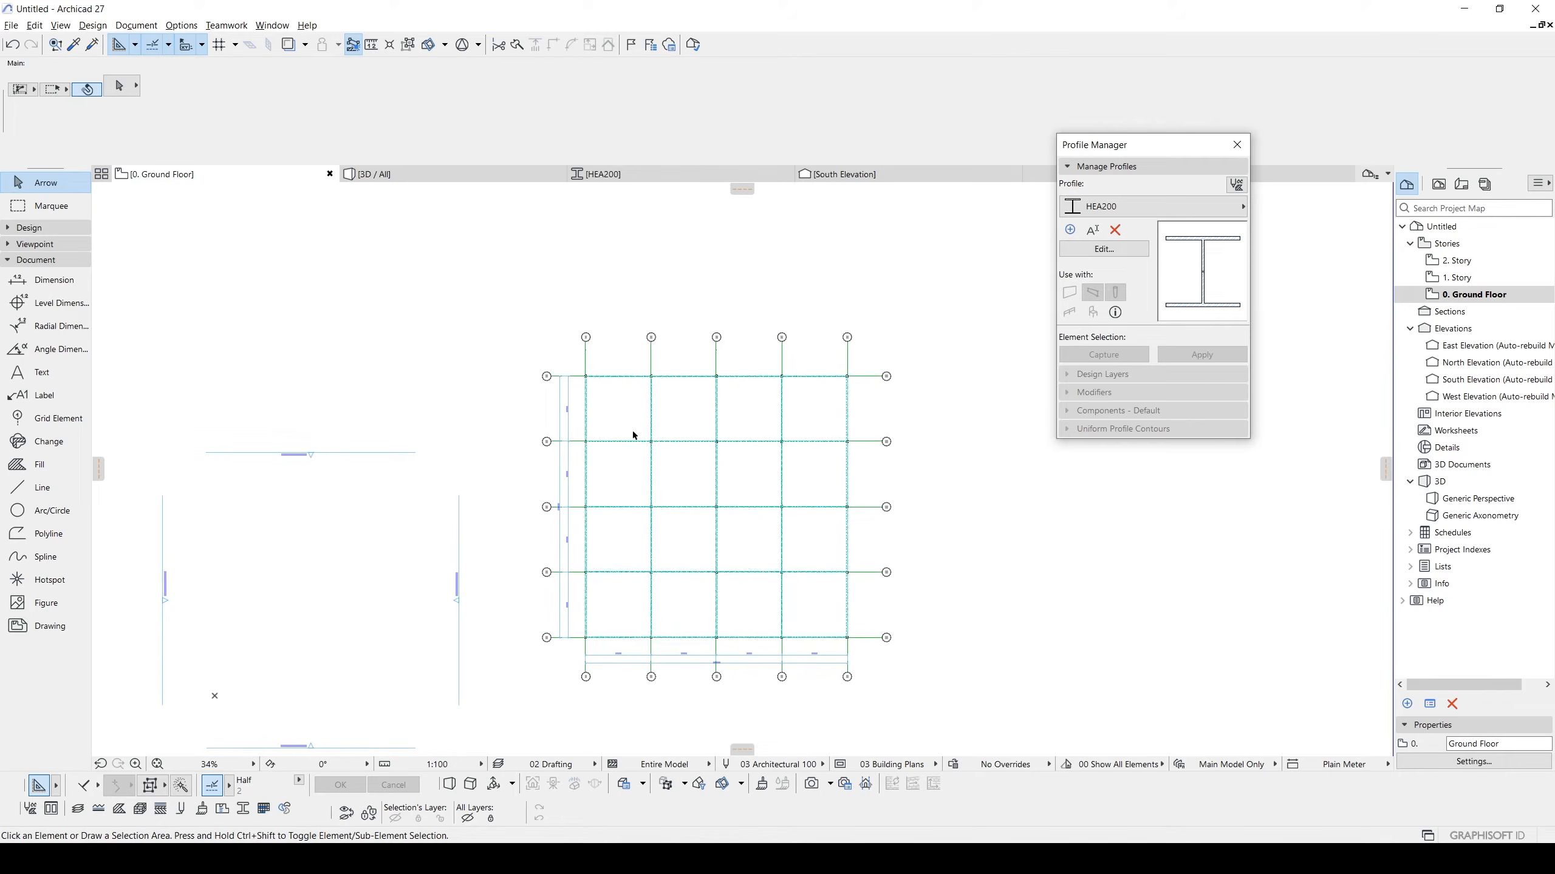
{"action": "middle_click_drag", "start_coordinate": [581, 489], "coordinate": [593, 433]}
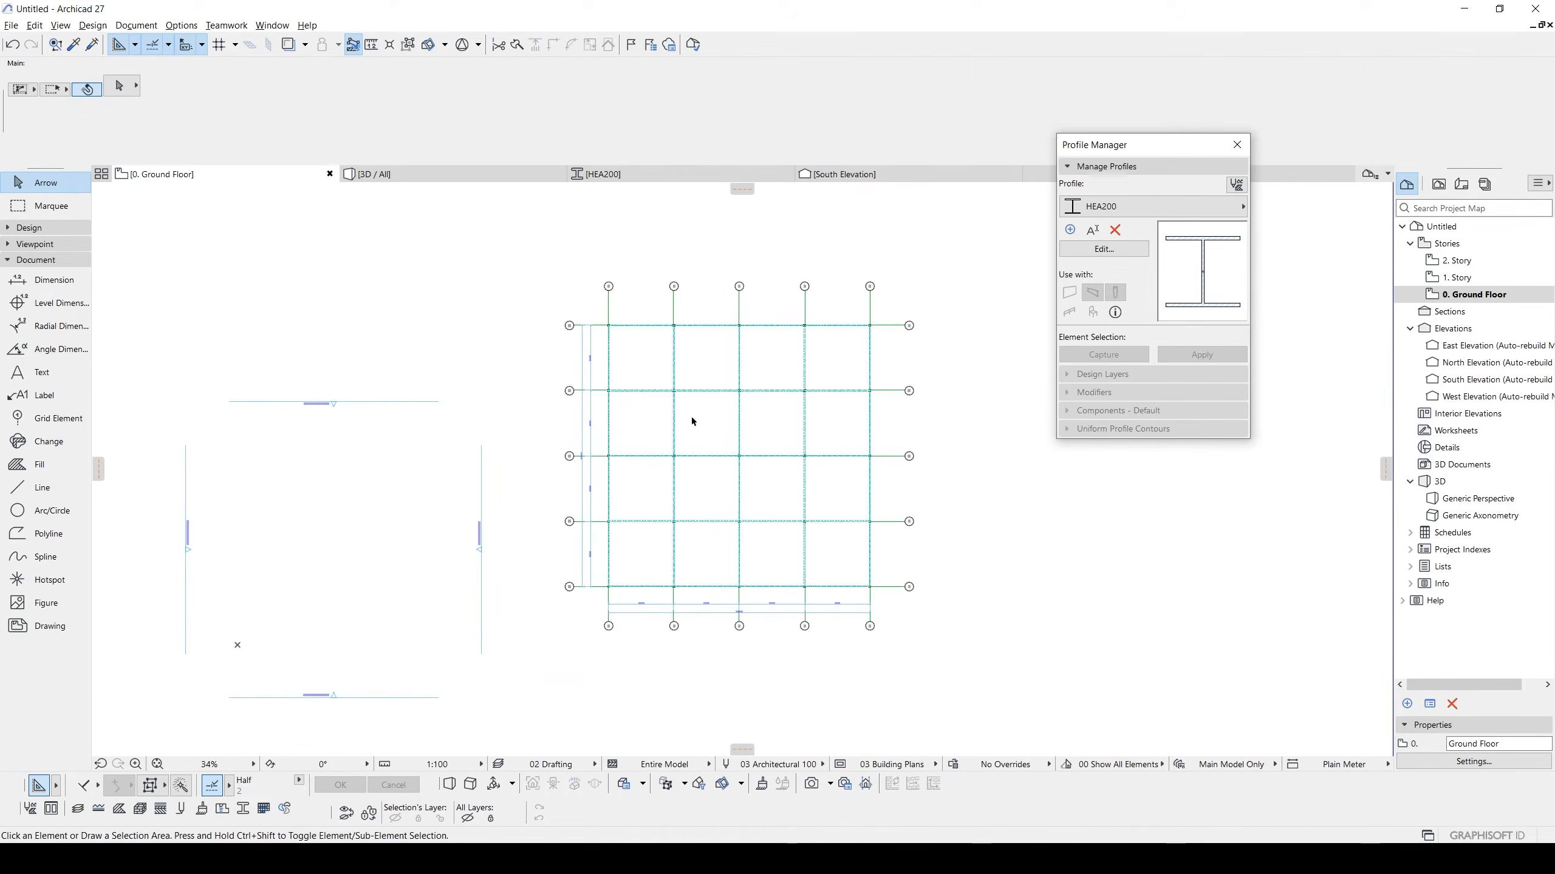
Show the grid structure in 3D and select the nearest corner column to check its height settings.
{"action": "key", "text": "F3"}
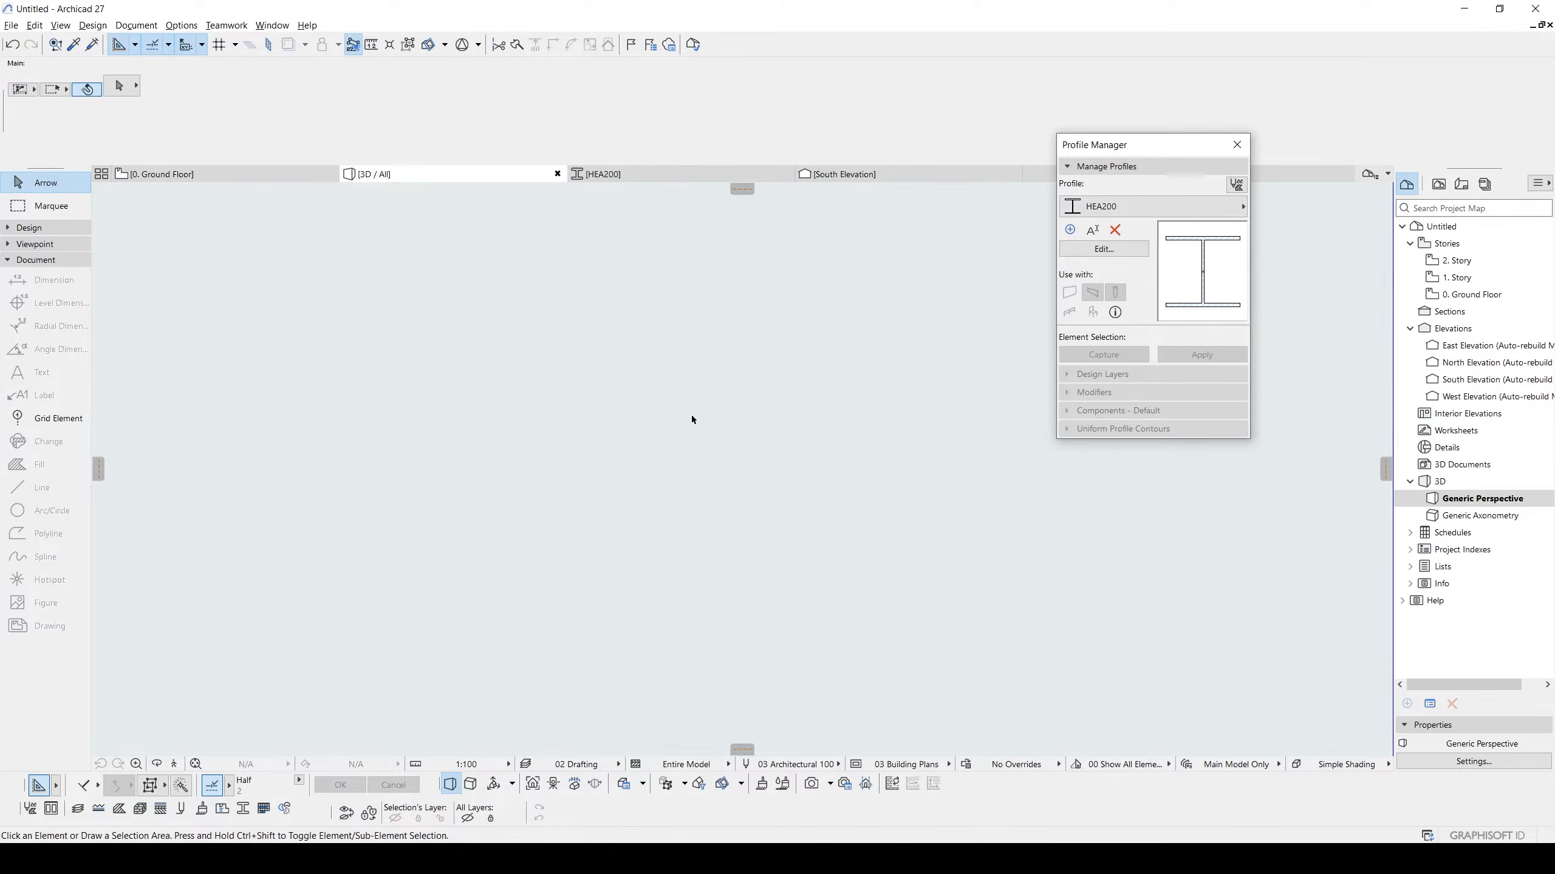
{"action": "scroll", "coordinate": [722, 441], "scroll_direction": "up", "scroll_amount": 5}
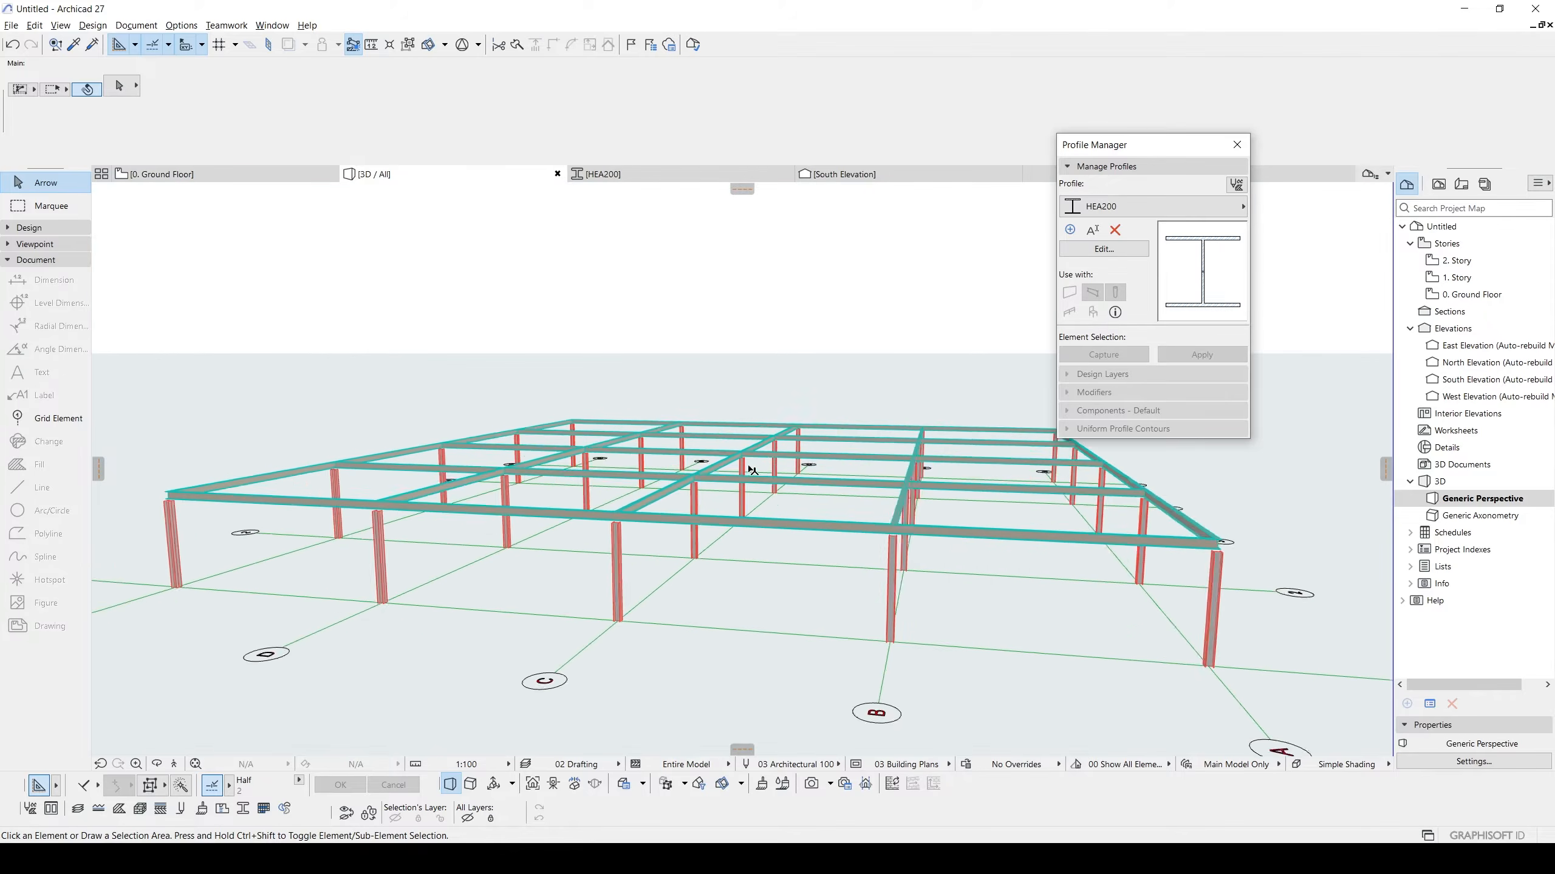
{"action": "middle_click_drag", "start_coordinate": [752, 469], "coordinate": [648, 566], "text": "shift"}
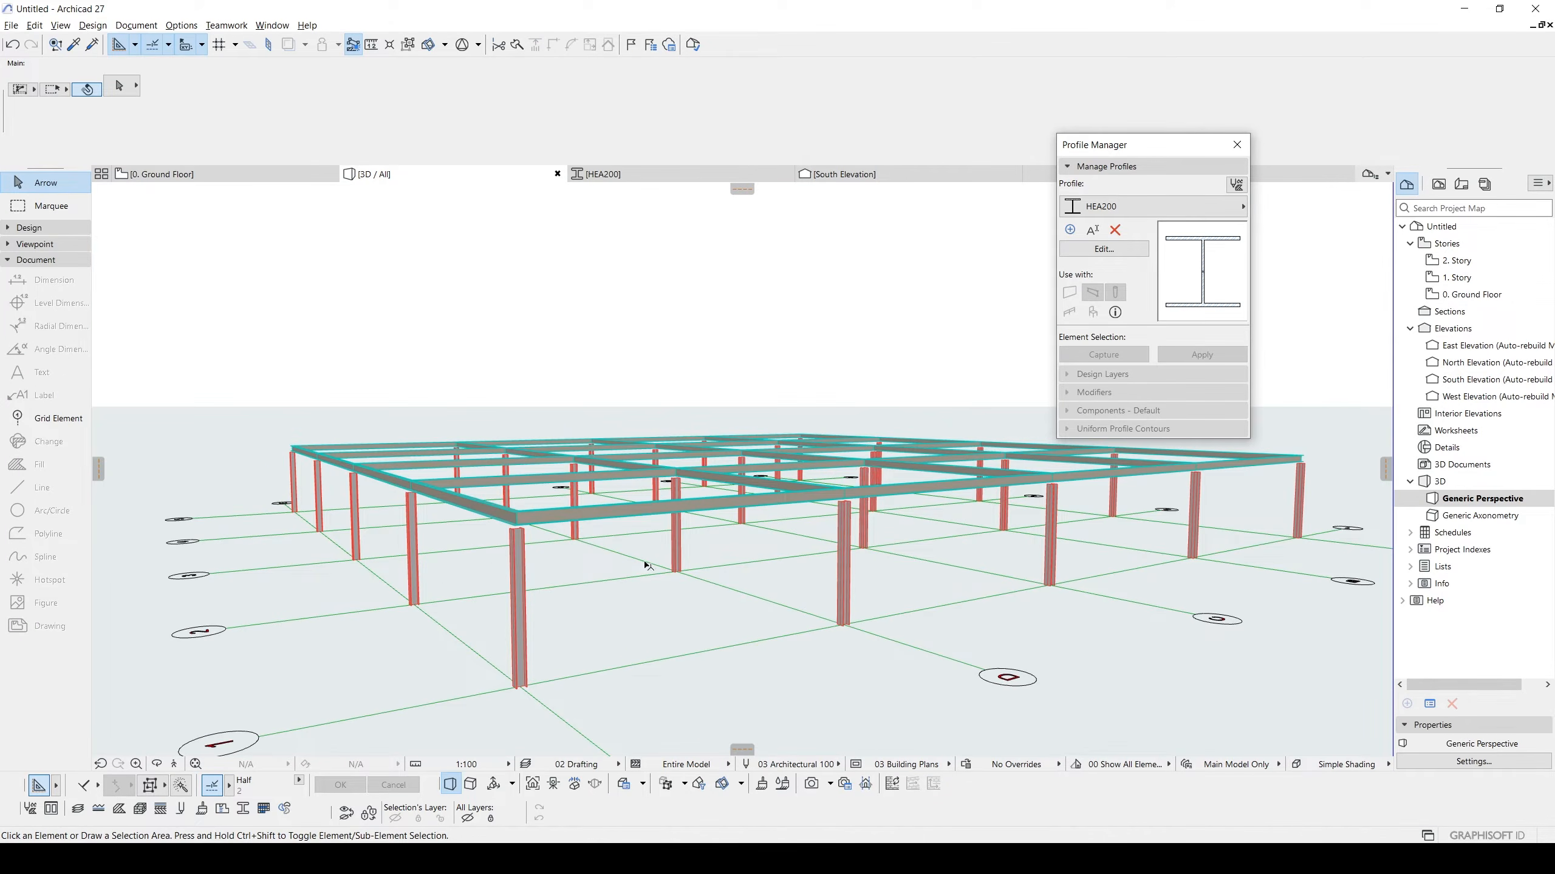
{"action": "left_click", "coordinate": [521, 549]}
{"action": "scroll", "coordinate": [526, 549], "scroll_direction": "up", "scroll_amount": 3}
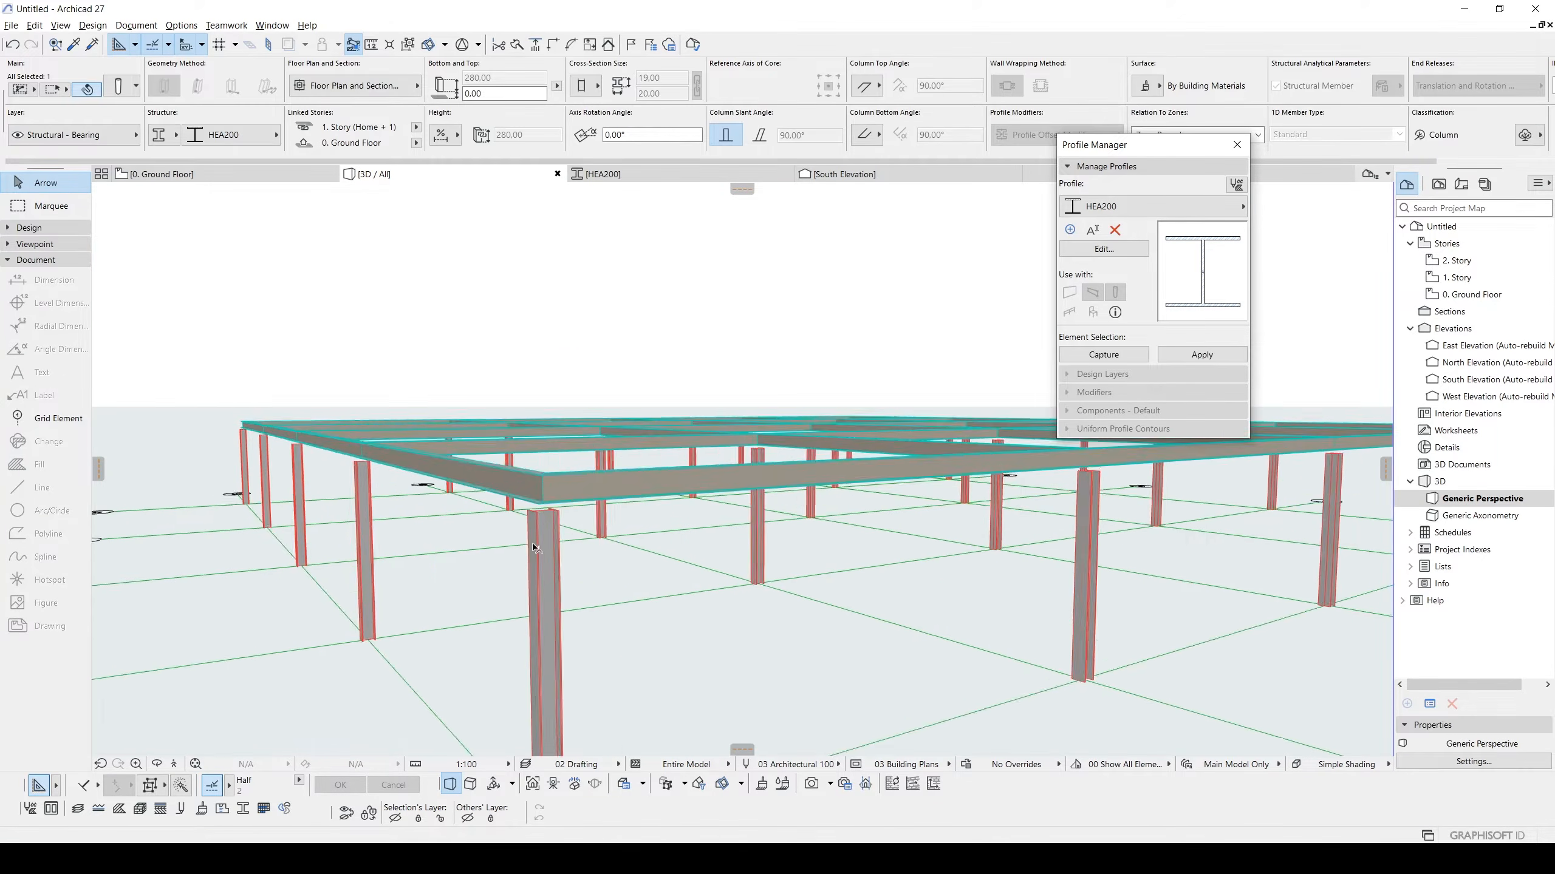
{"action": "left_click", "coordinate": [535, 548]}
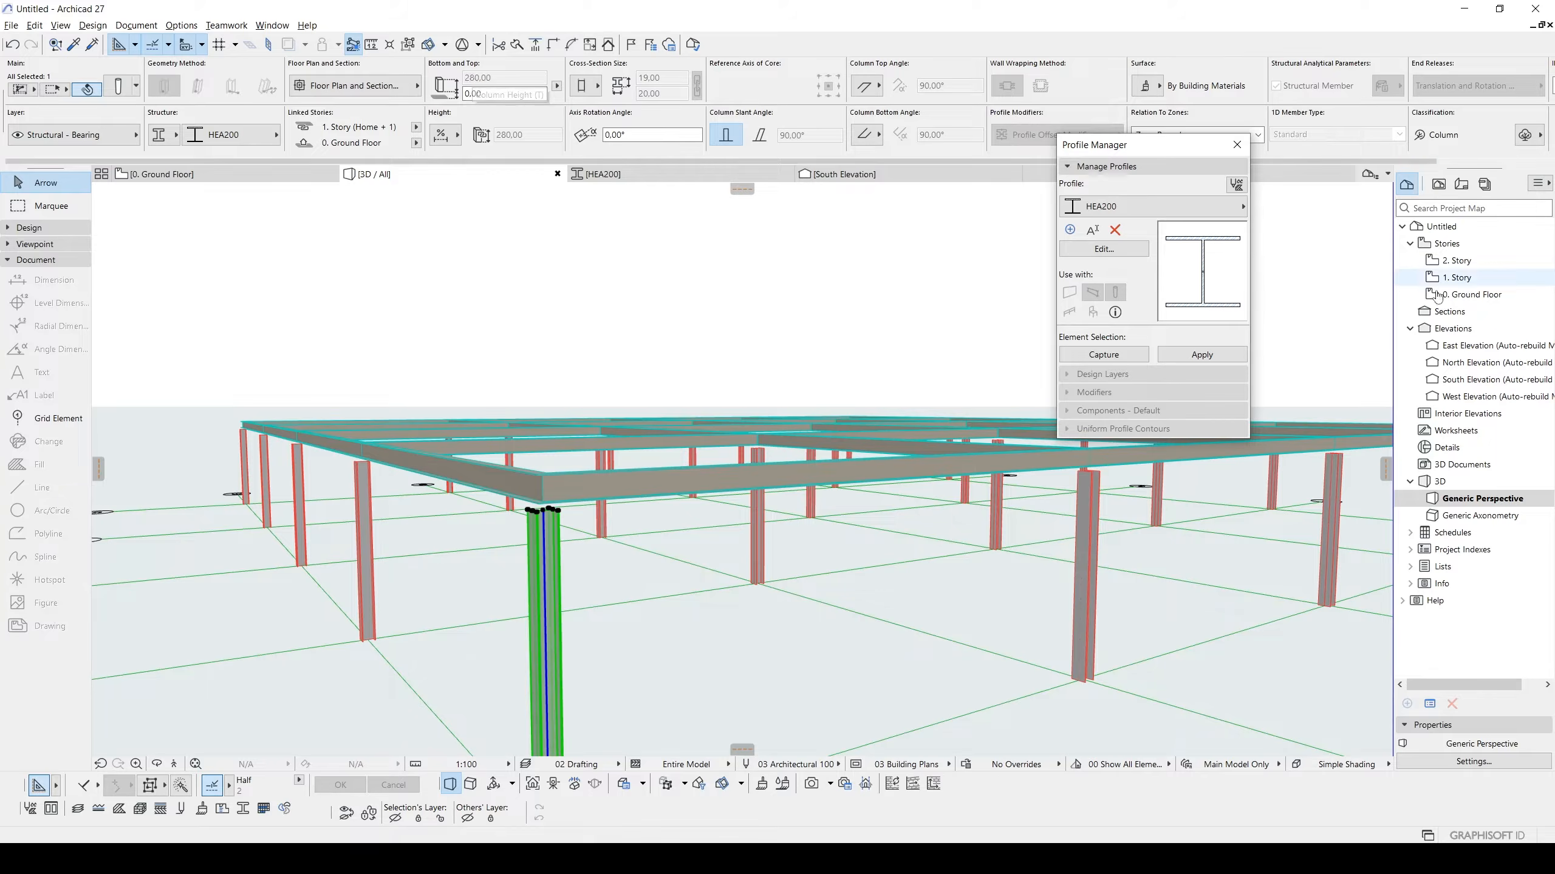
Set the height to next to 500 for stories 1 and 2 in the story settings and accept.
{"action": "left_click", "coordinate": [1469, 294]}
{"action": "left_click", "coordinate": [1451, 762]}
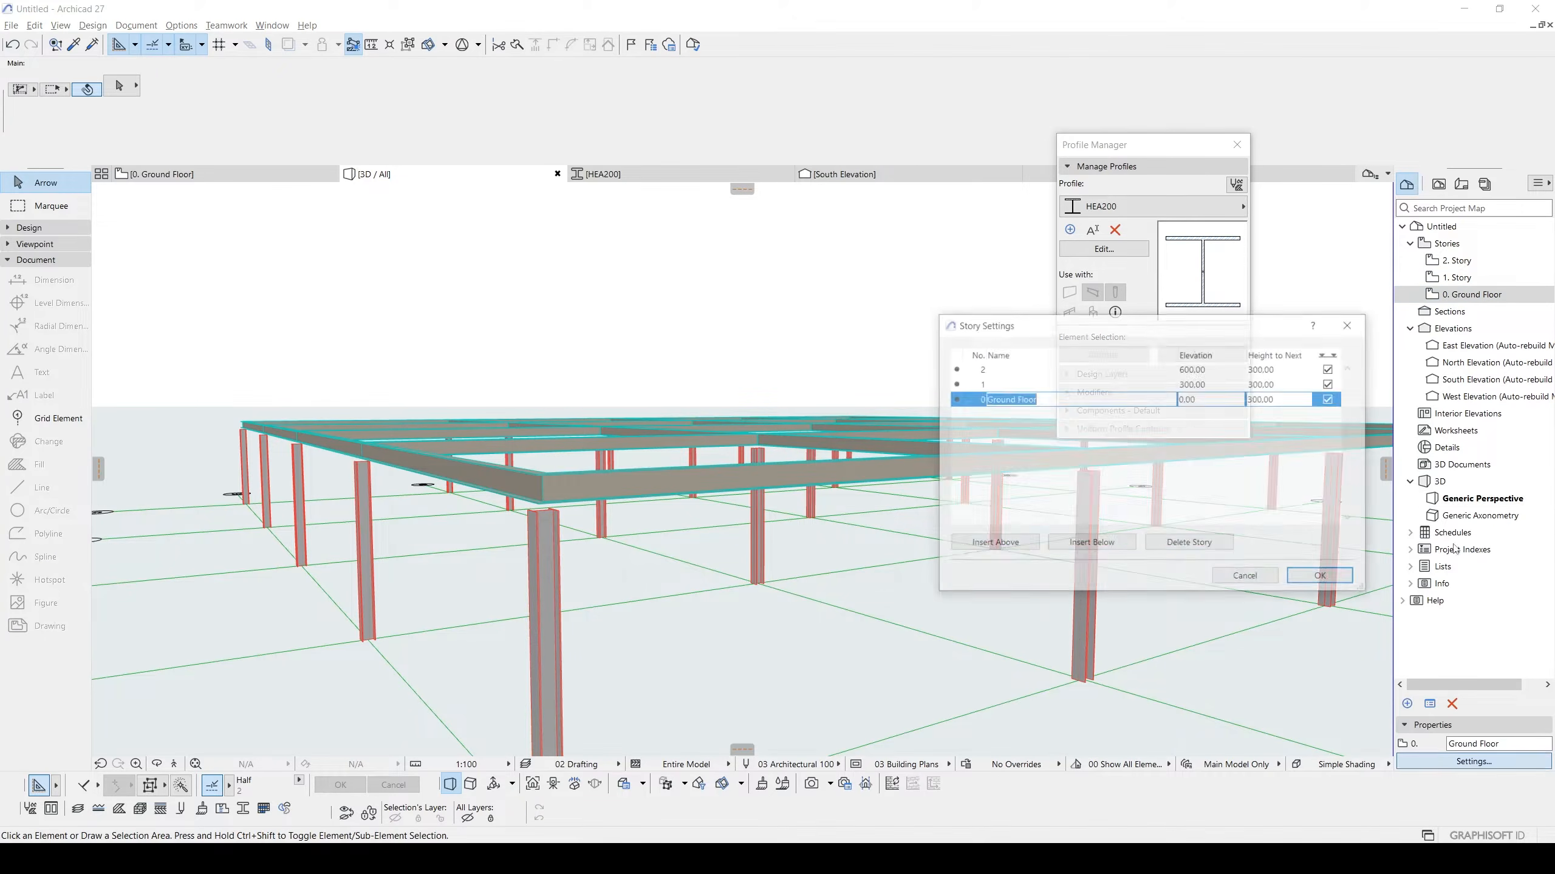
{"action": "left_click", "coordinate": [1266, 386]}
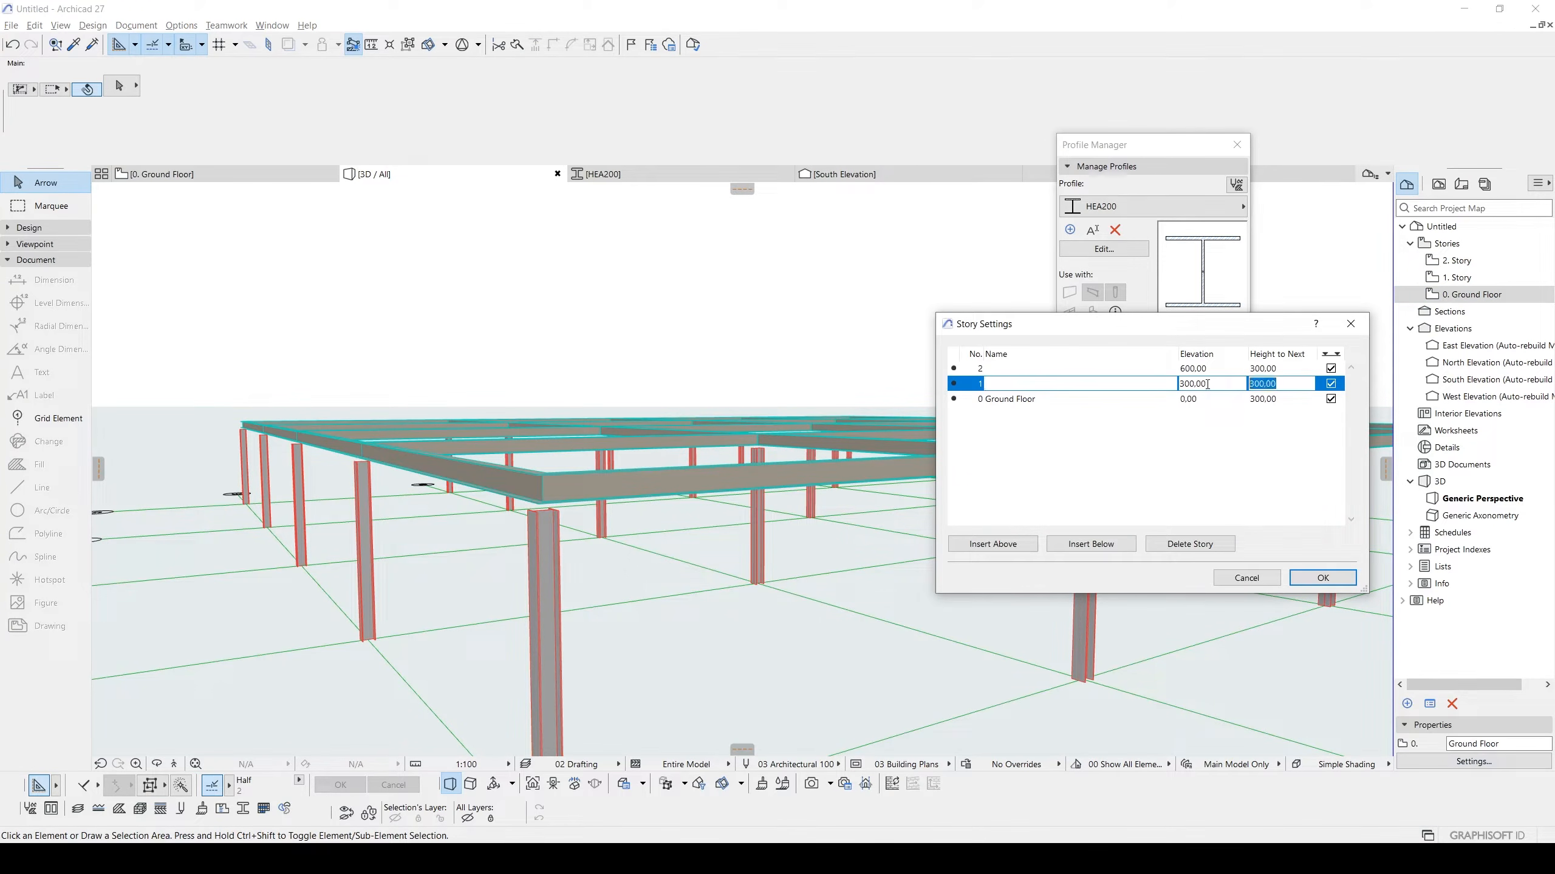
{"action": "type", "text": "500"}
{"action": "left_click", "coordinate": [1282, 369]}
{"action": "type", "text": "50"}
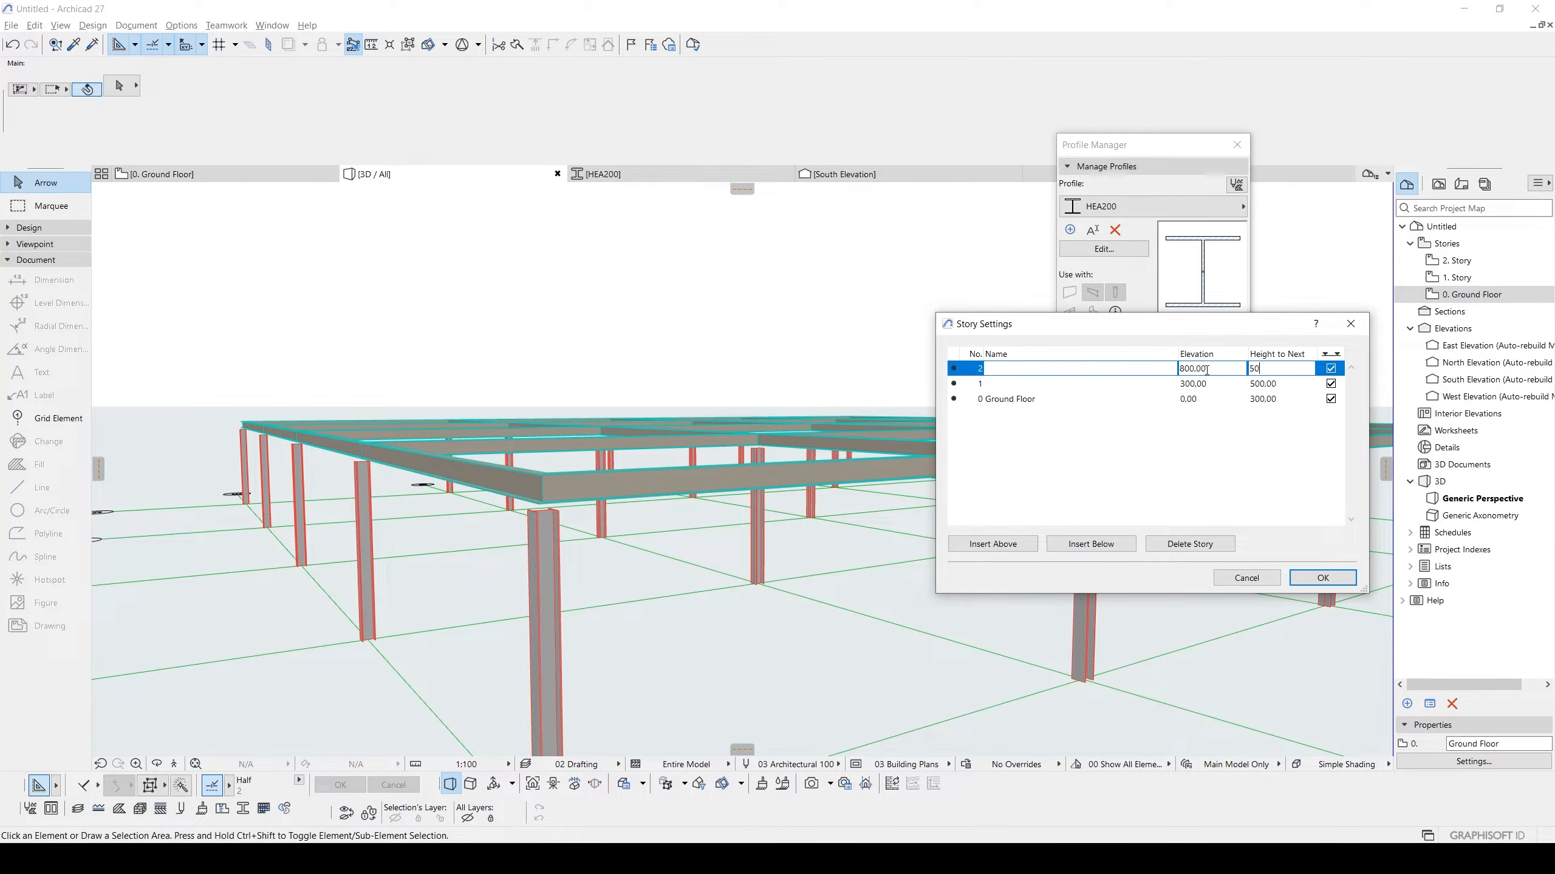
{"action": "type", "text": "0"}
{"action": "left_click", "coordinate": [1267, 385]}
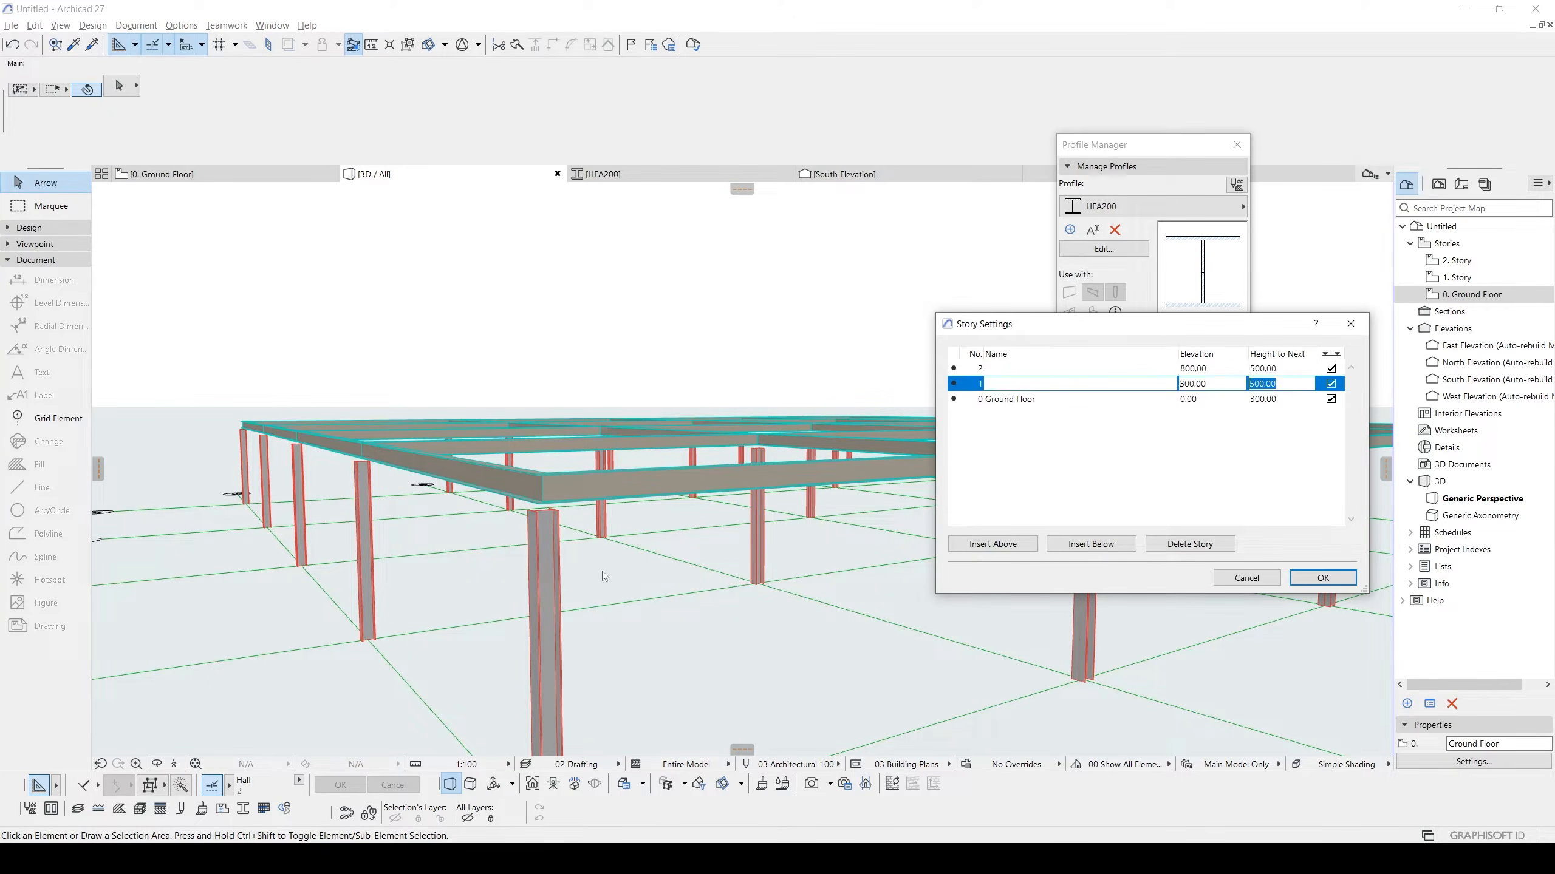
{"action": "left_click", "coordinate": [1321, 580]}
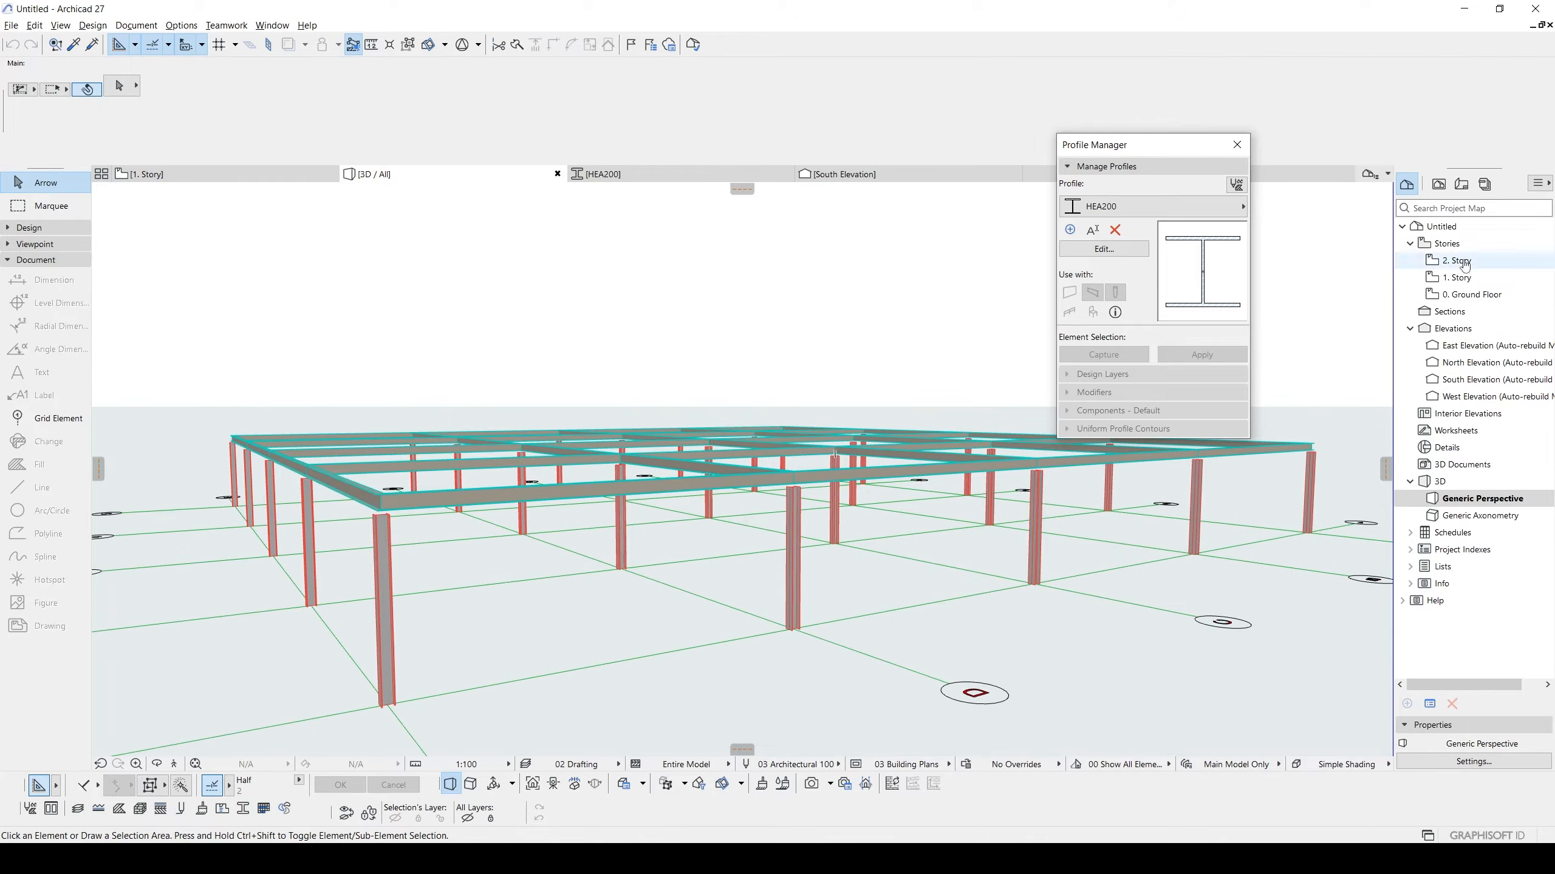
Set the Ground Floor's height to next to 500 in the story settings and accept.
{"action": "left_click", "coordinate": [1472, 296]}
{"action": "left_click", "coordinate": [1473, 761]}
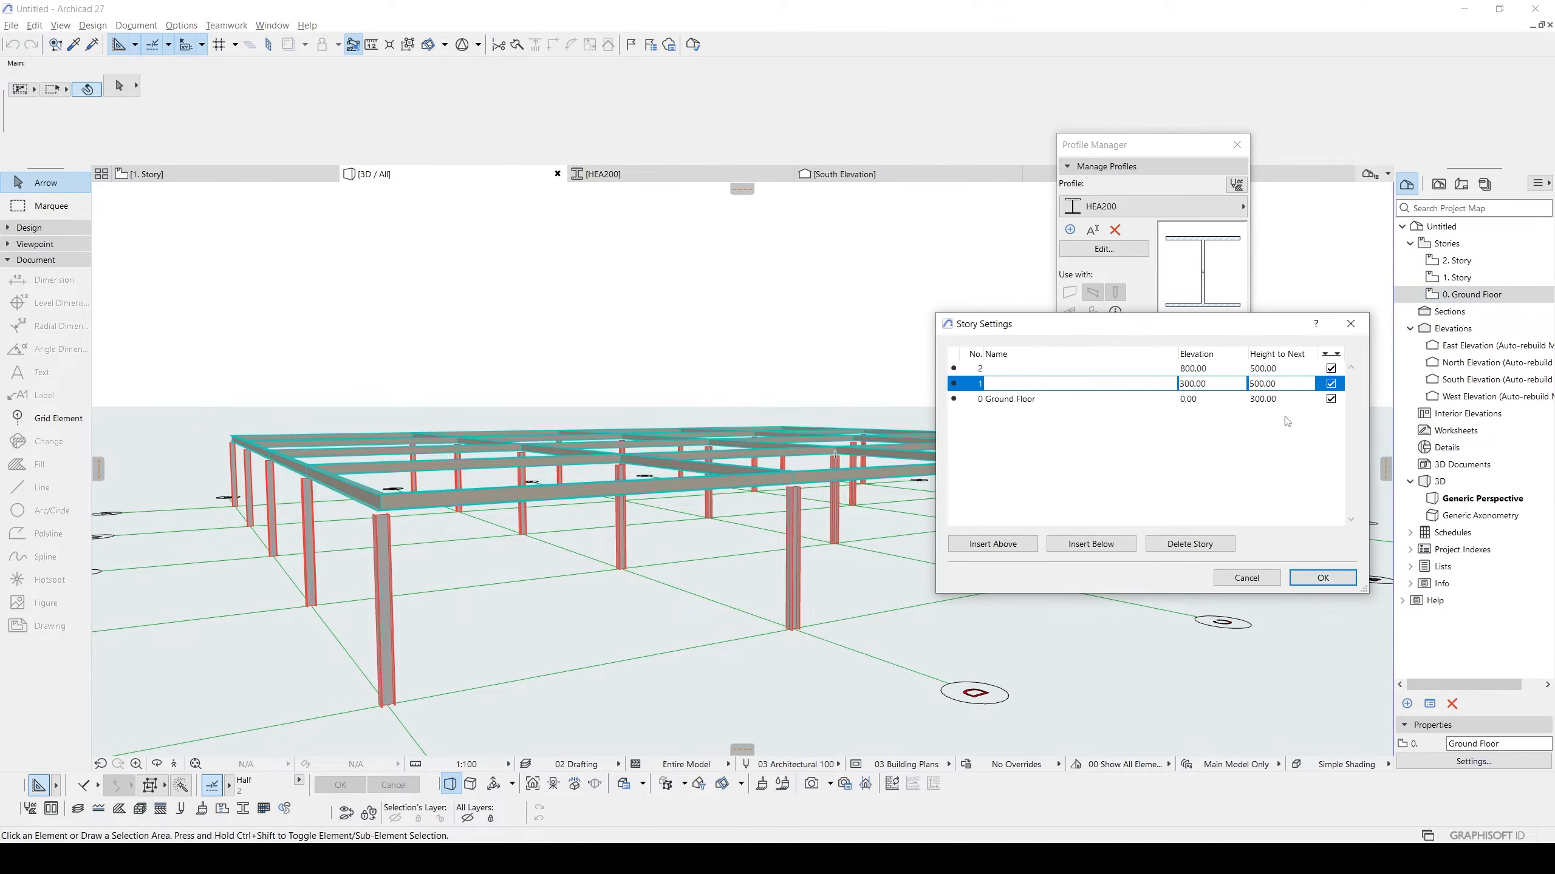
{"action": "left_click", "coordinate": [1288, 398]}
{"action": "type", "text": "500"}
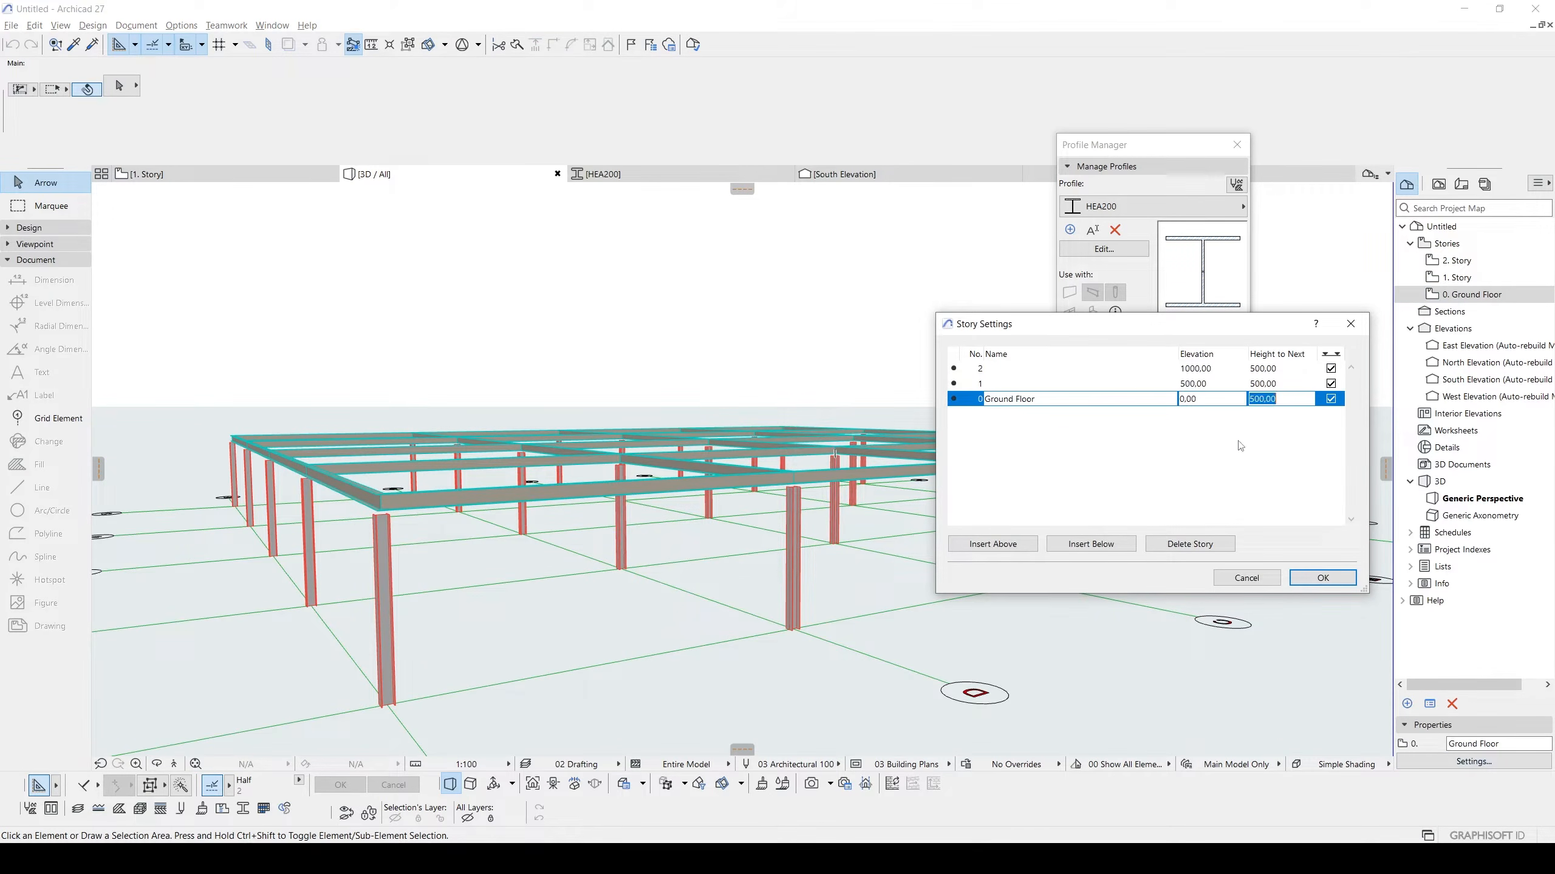
{"action": "key", "text": "Return"}
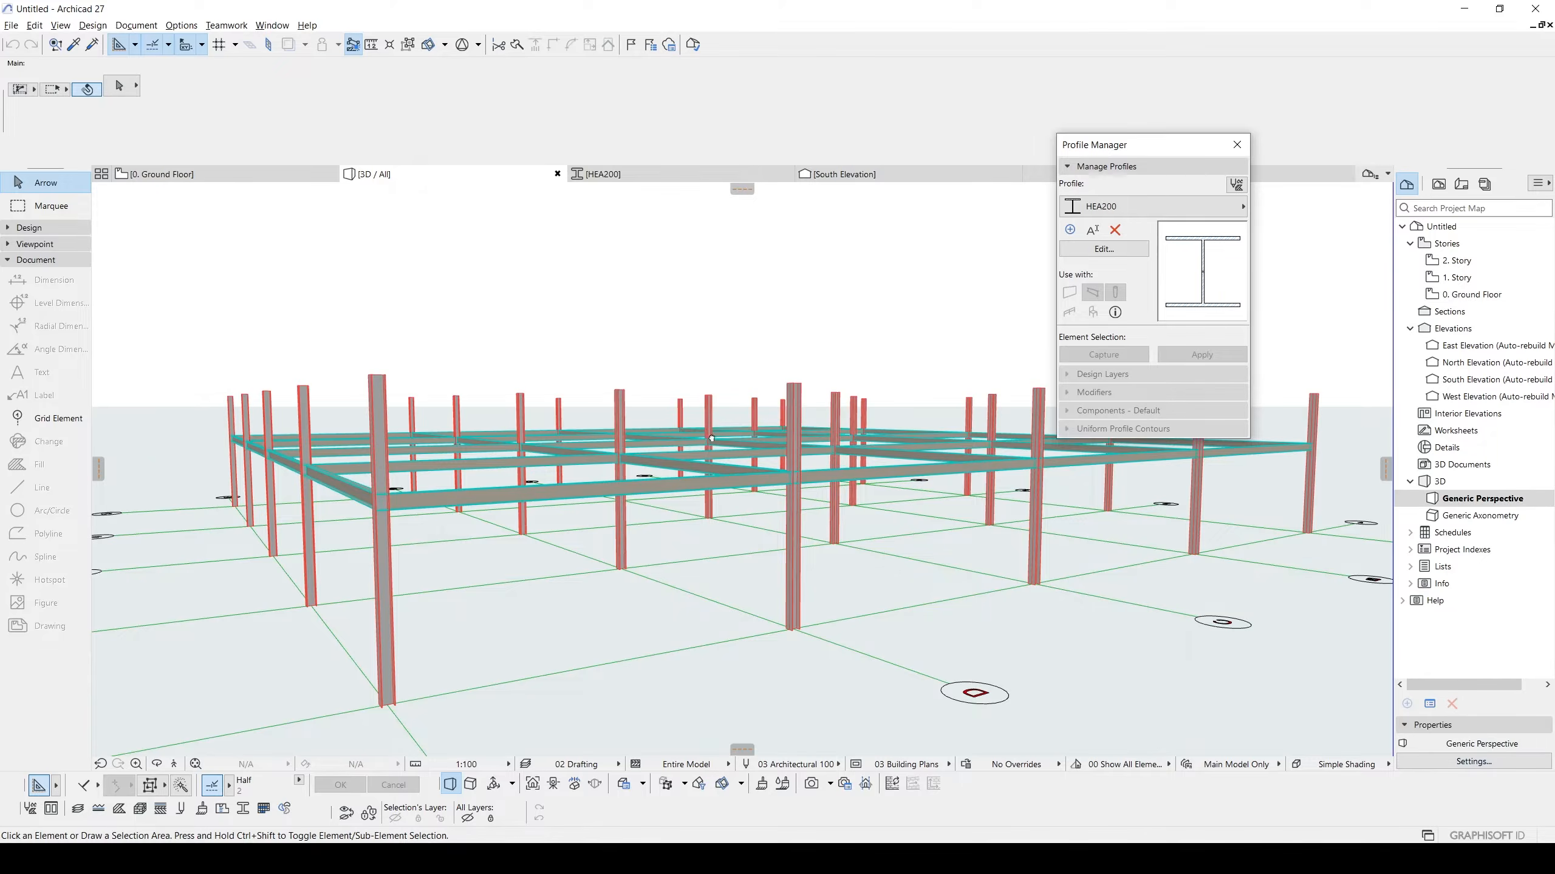
Select all the IPE 240 beams and set their home story to 1. Story in the beam selection settings.
{"action": "left_click_drag", "start_coordinate": [712, 438], "coordinate": [747, 502]}
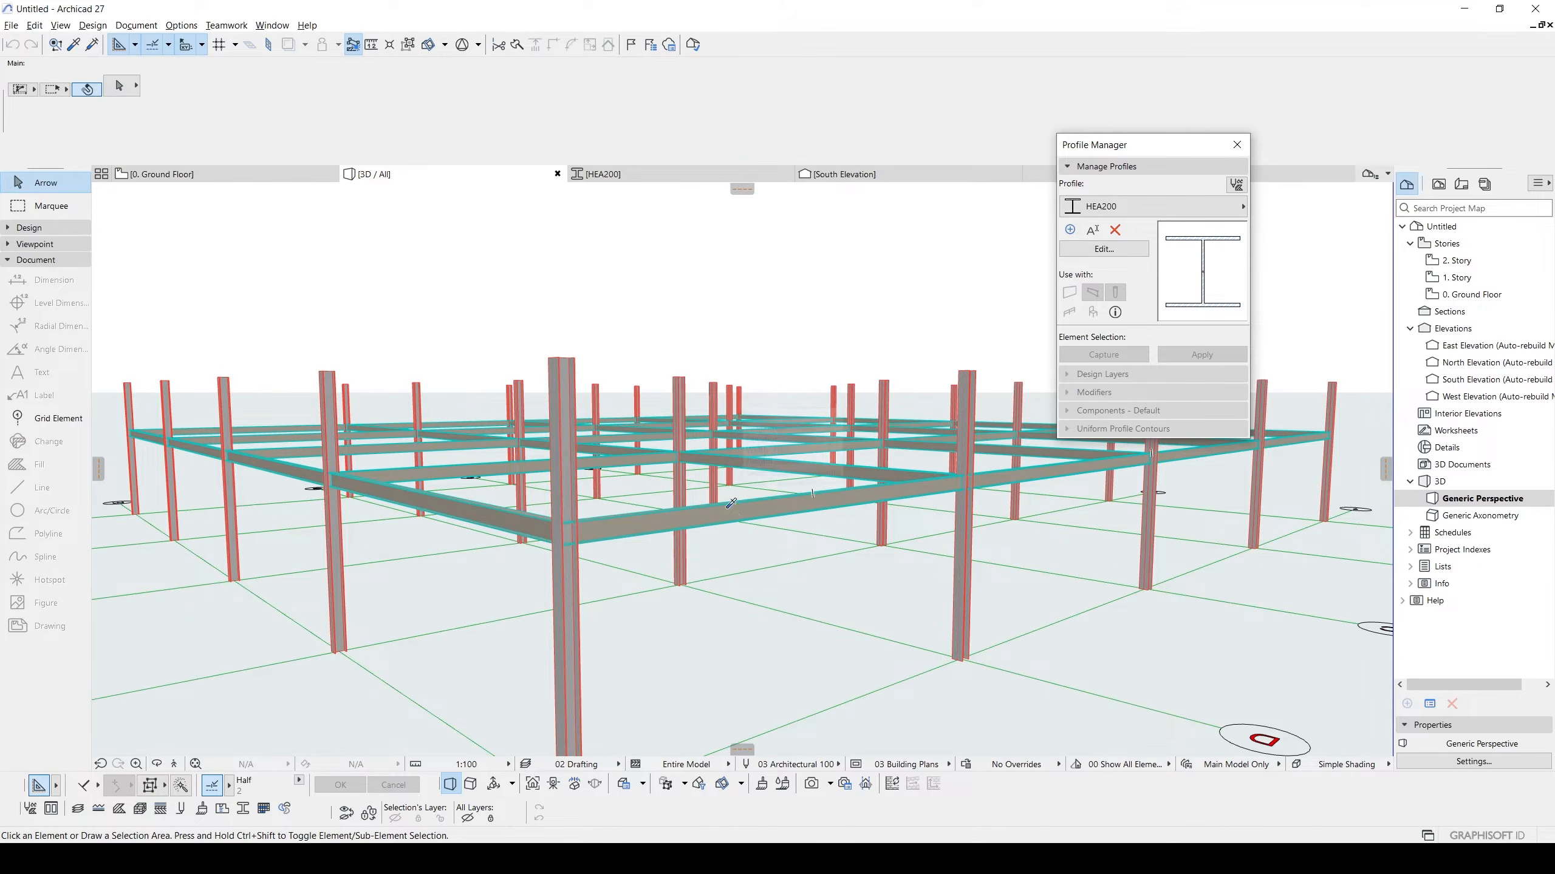
{"action": "left_click", "coordinate": [723, 503], "text": "alt"}
{"action": "key", "text": "ctrl+a"}
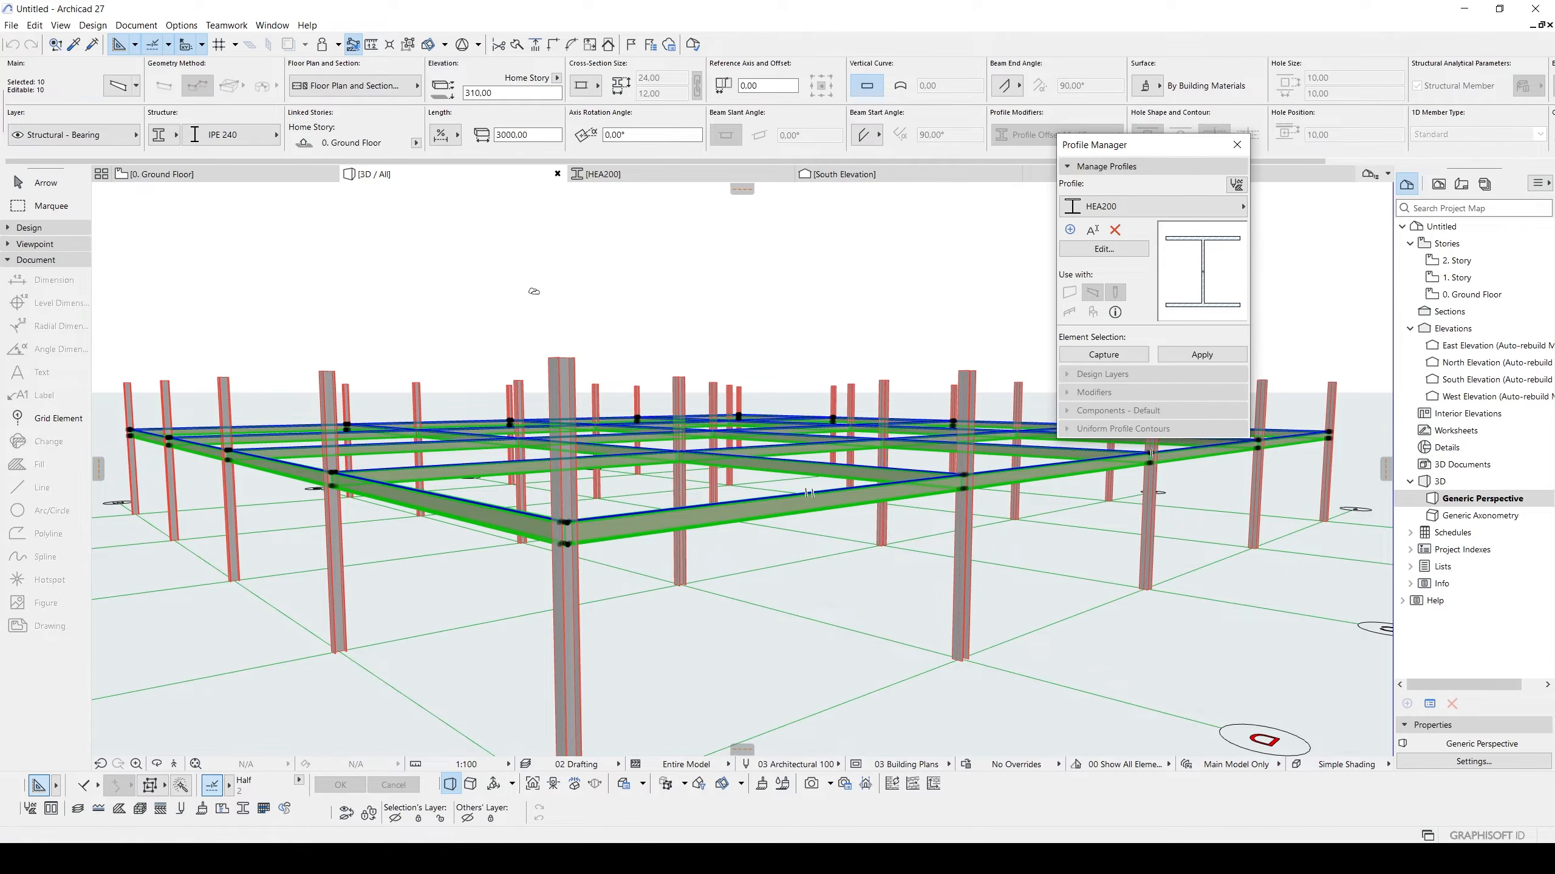
{"action": "key", "text": "ctrl+t"}
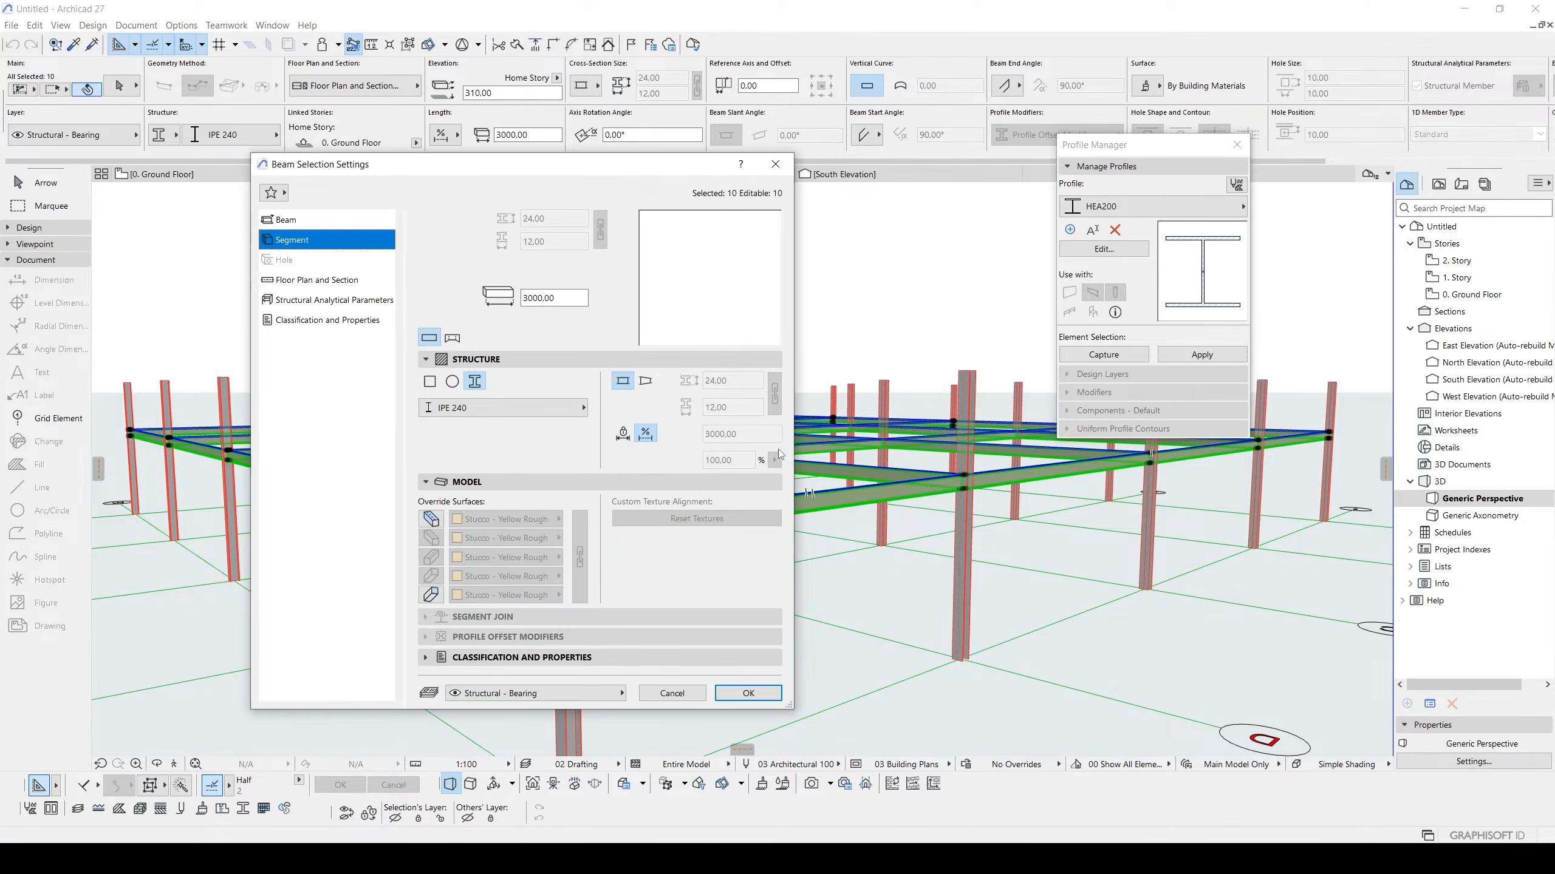
{"action": "left_click", "coordinate": [295, 224]}
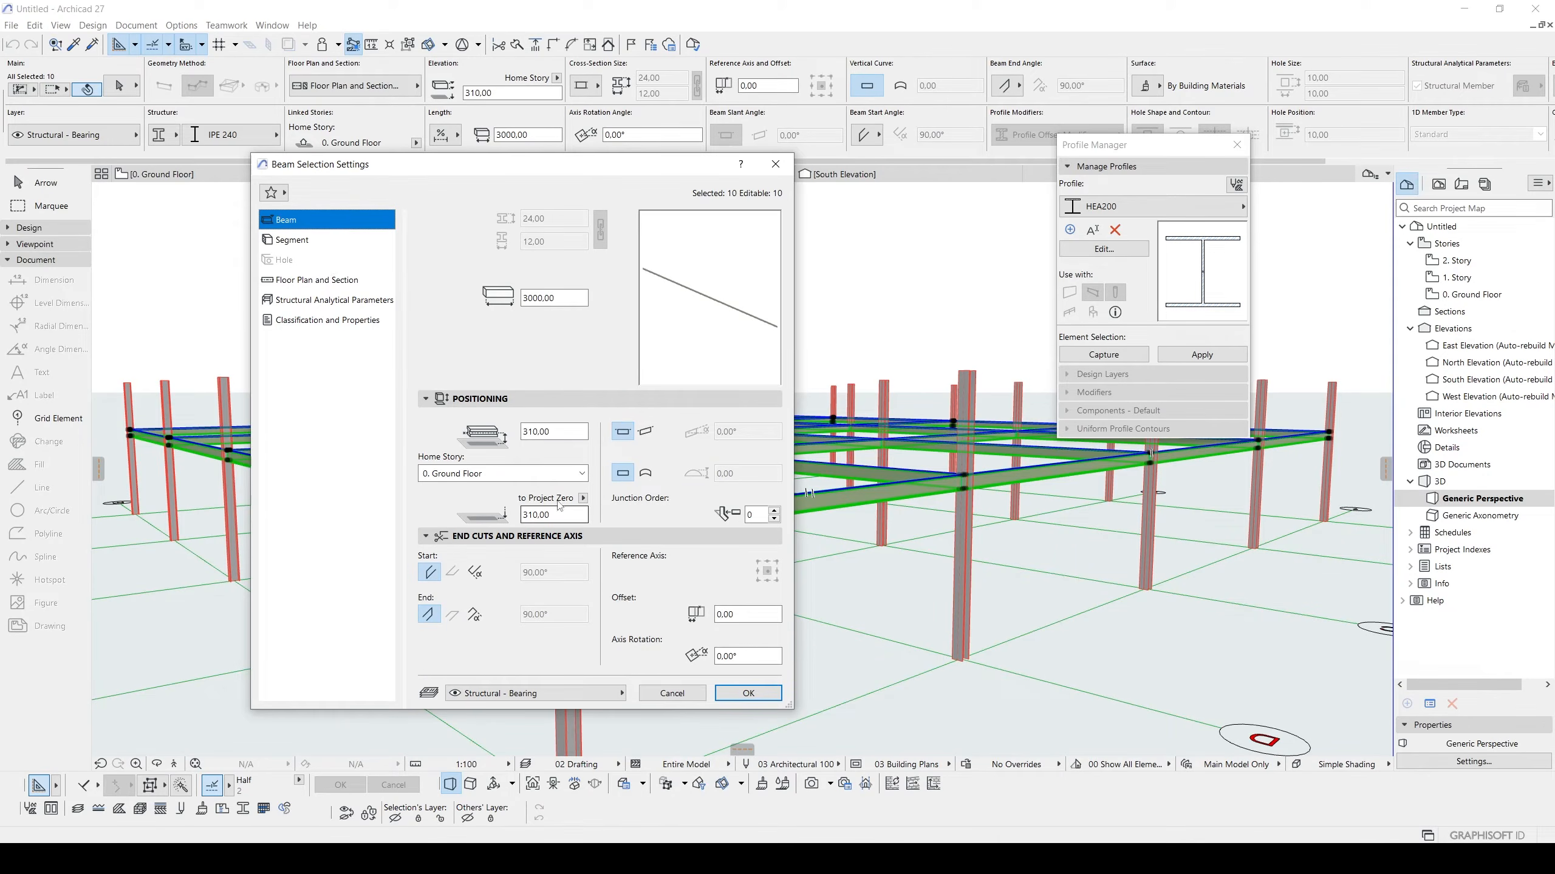
{"action": "left_click", "coordinate": [475, 475]}
{"action": "left_click", "coordinate": [436, 505]}
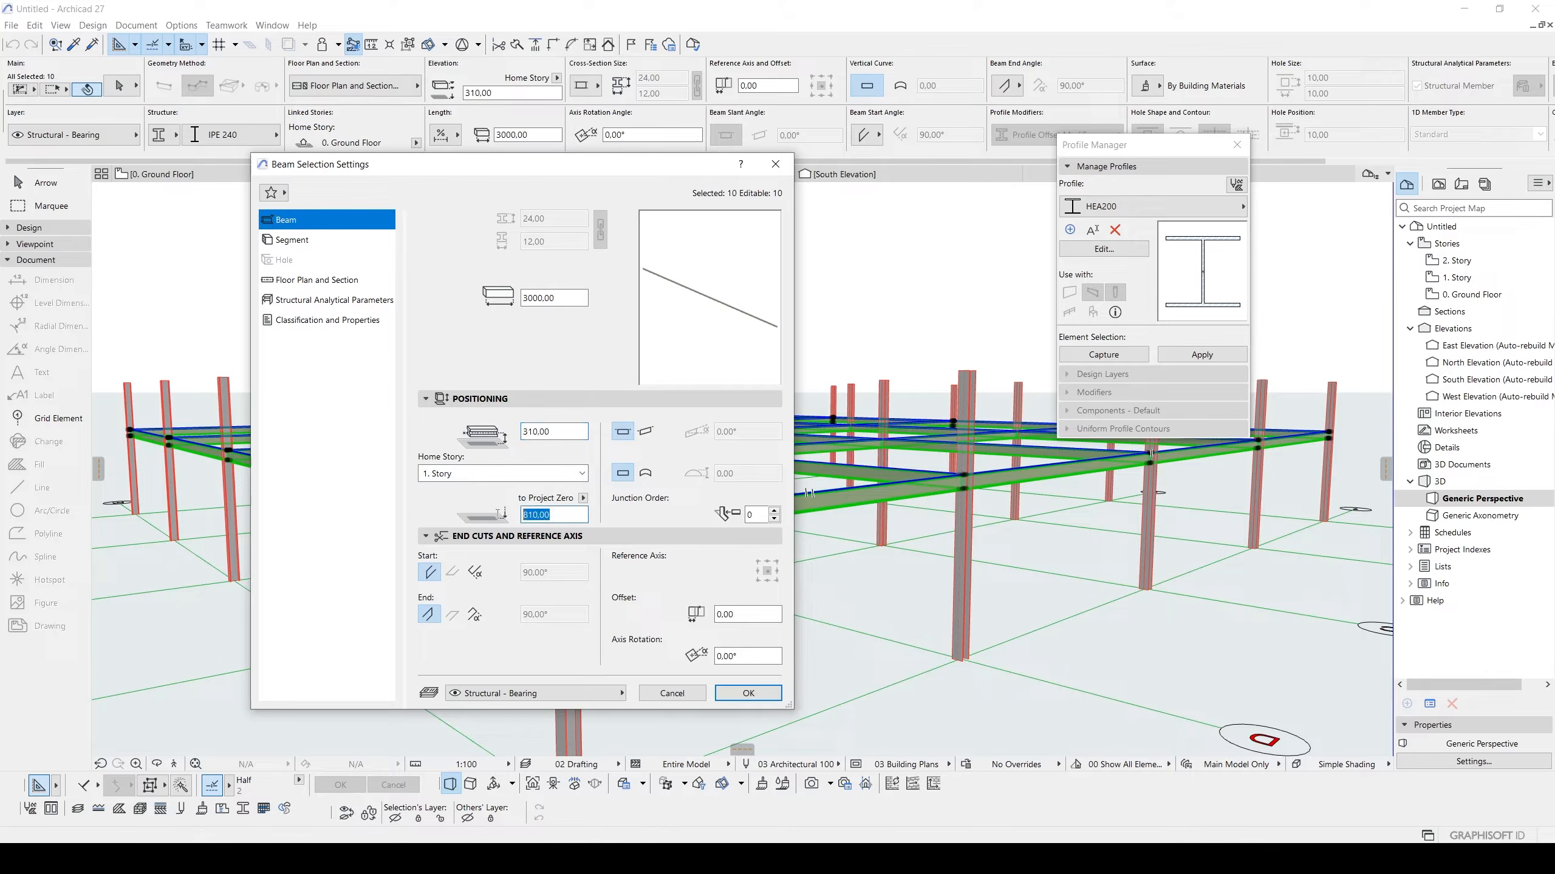
Reference the beams' elevation to the 1st Reference Level and set it to 500.
{"action": "left_click", "coordinate": [582, 498]}
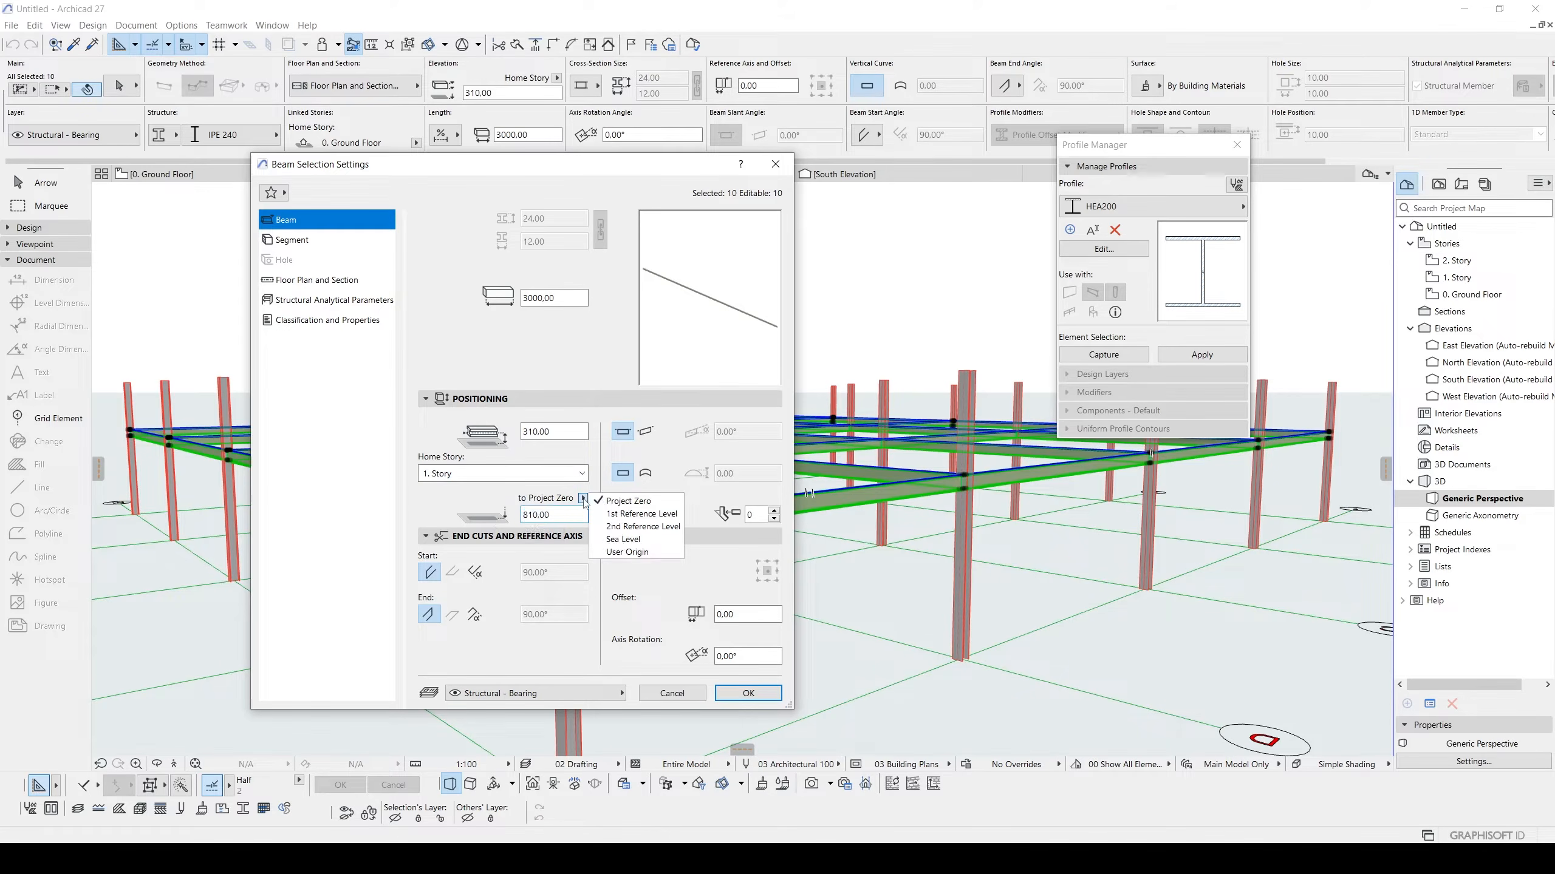
{"action": "left_click", "coordinate": [621, 519]}
{"action": "left_click", "coordinate": [582, 498]}
{"action": "left_click", "coordinate": [566, 515]}
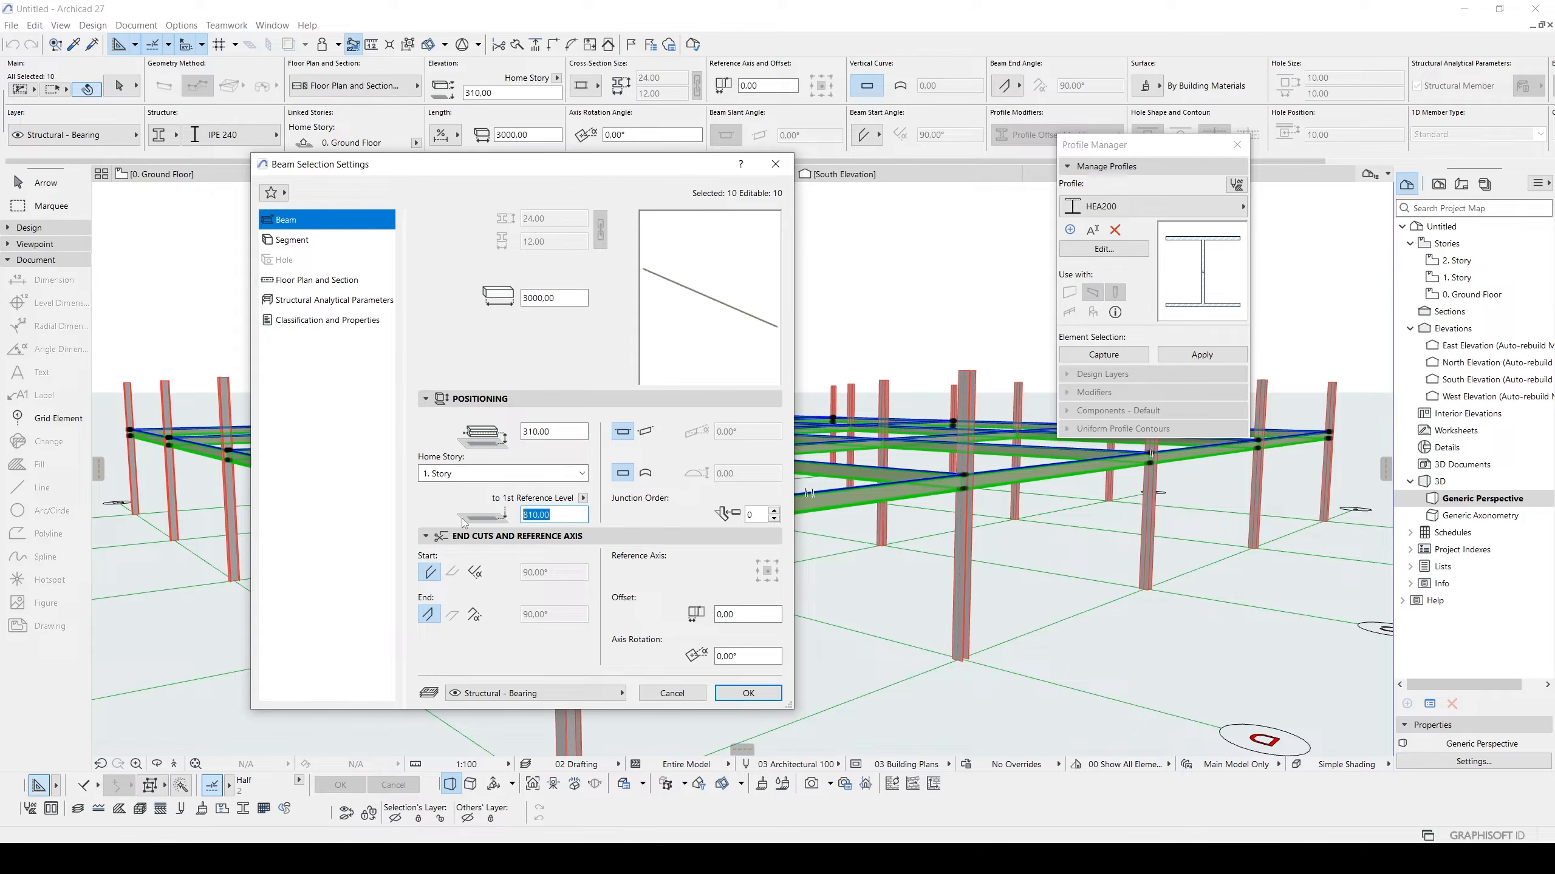
{"action": "left_click_drag", "start_coordinate": [678, 167], "coordinate": [640, 161]}
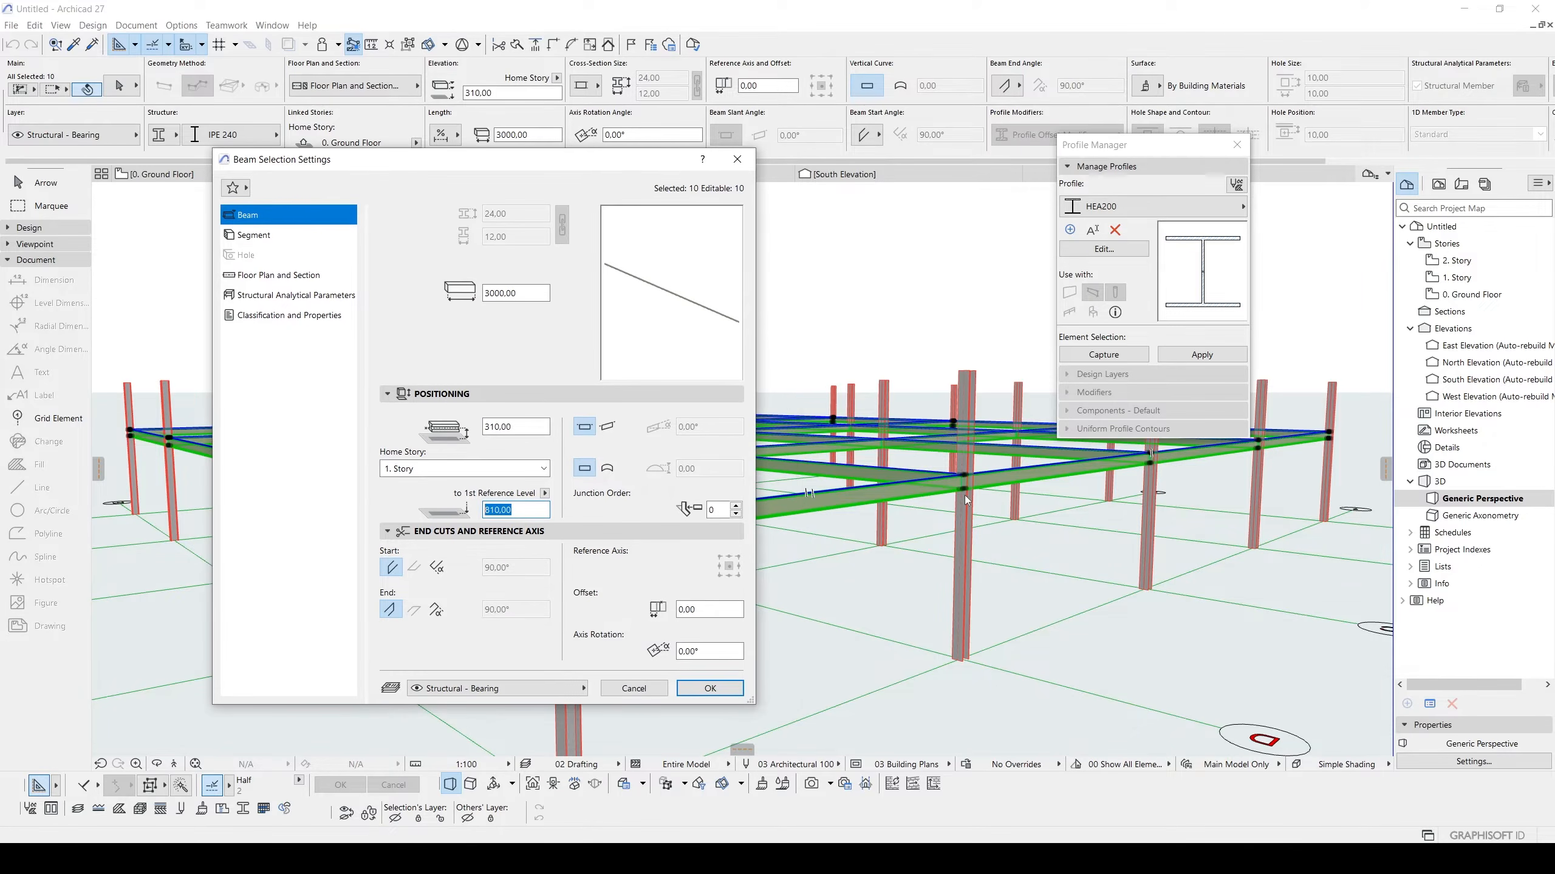
{"action": "type", "text": "500"}
{"action": "key", "text": "Tab"}
Try Ground Floor as the beams' home story, restore 1. Story and accept the beam settings.
{"action": "left_click", "coordinate": [406, 470]}
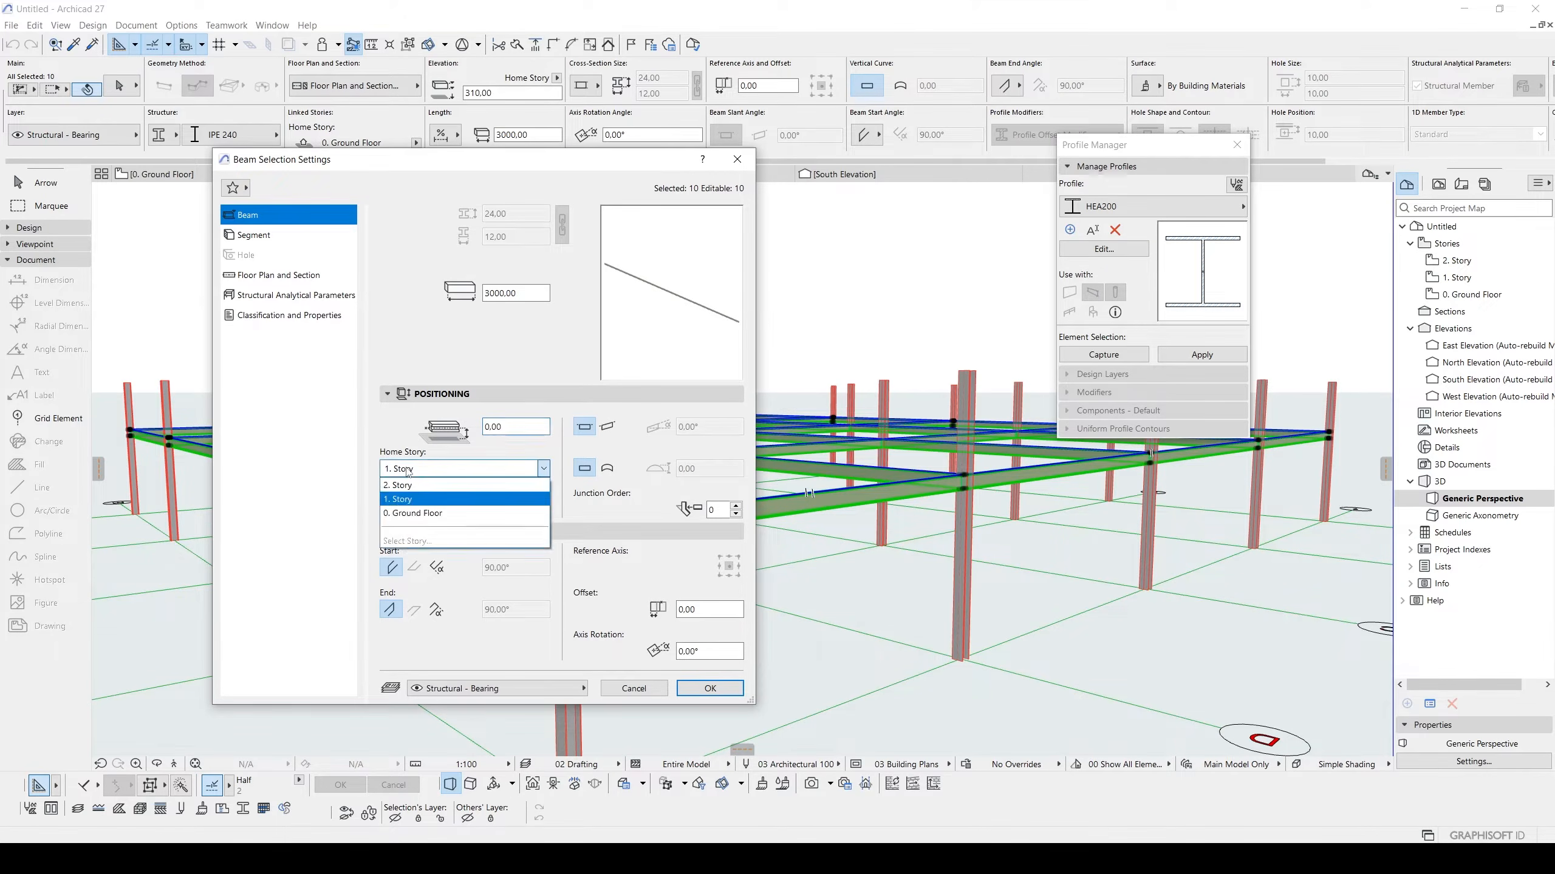
{"action": "left_click", "coordinate": [406, 476]}
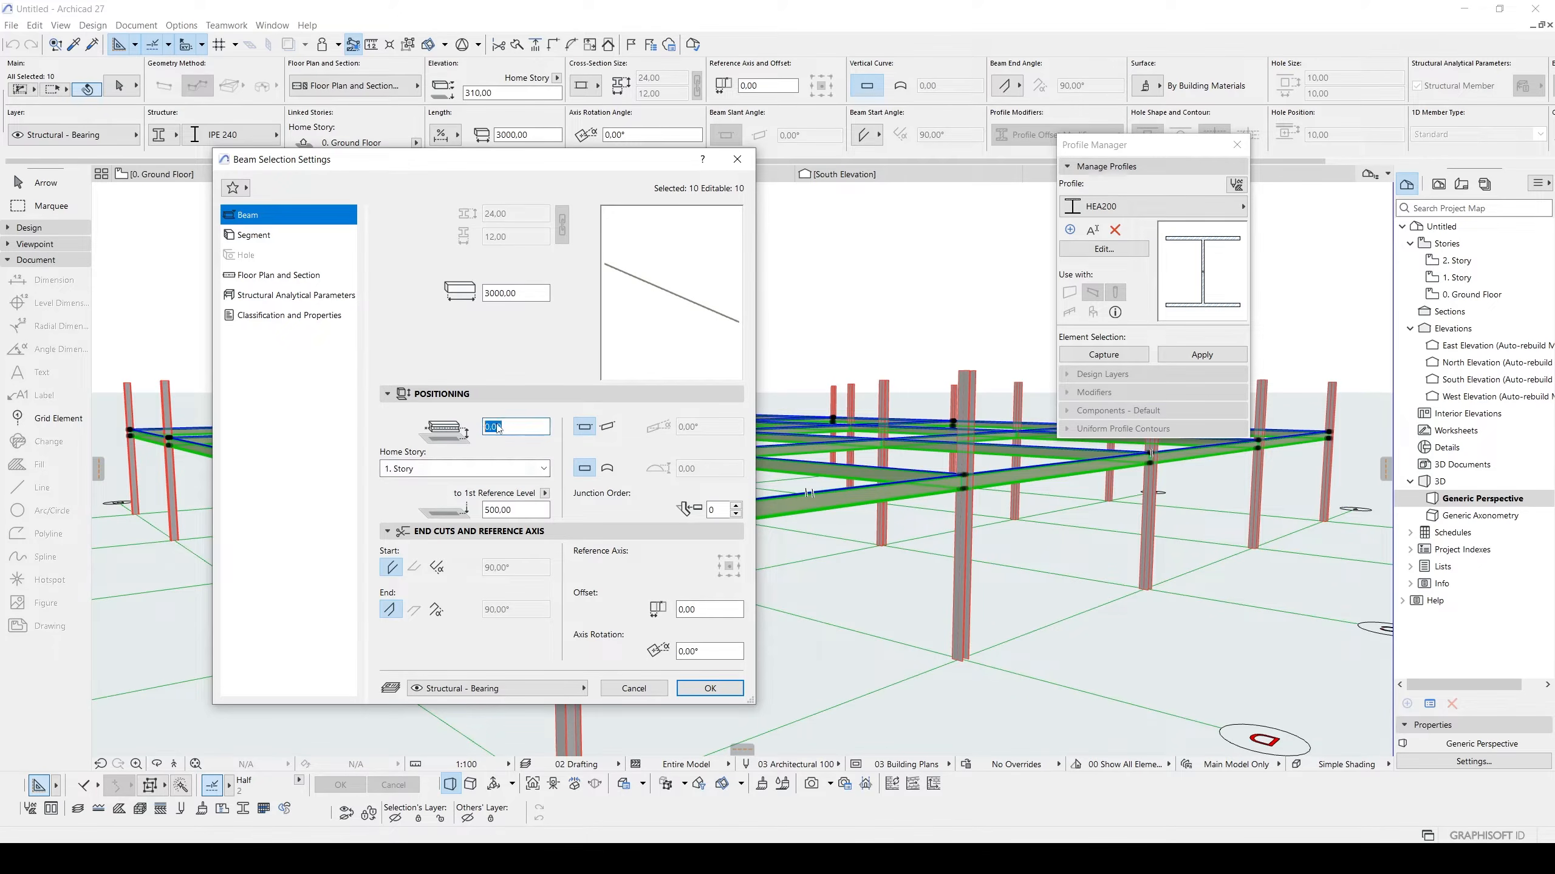
{"action": "left_click", "coordinate": [413, 470]}
{"action": "left_click", "coordinate": [413, 514]}
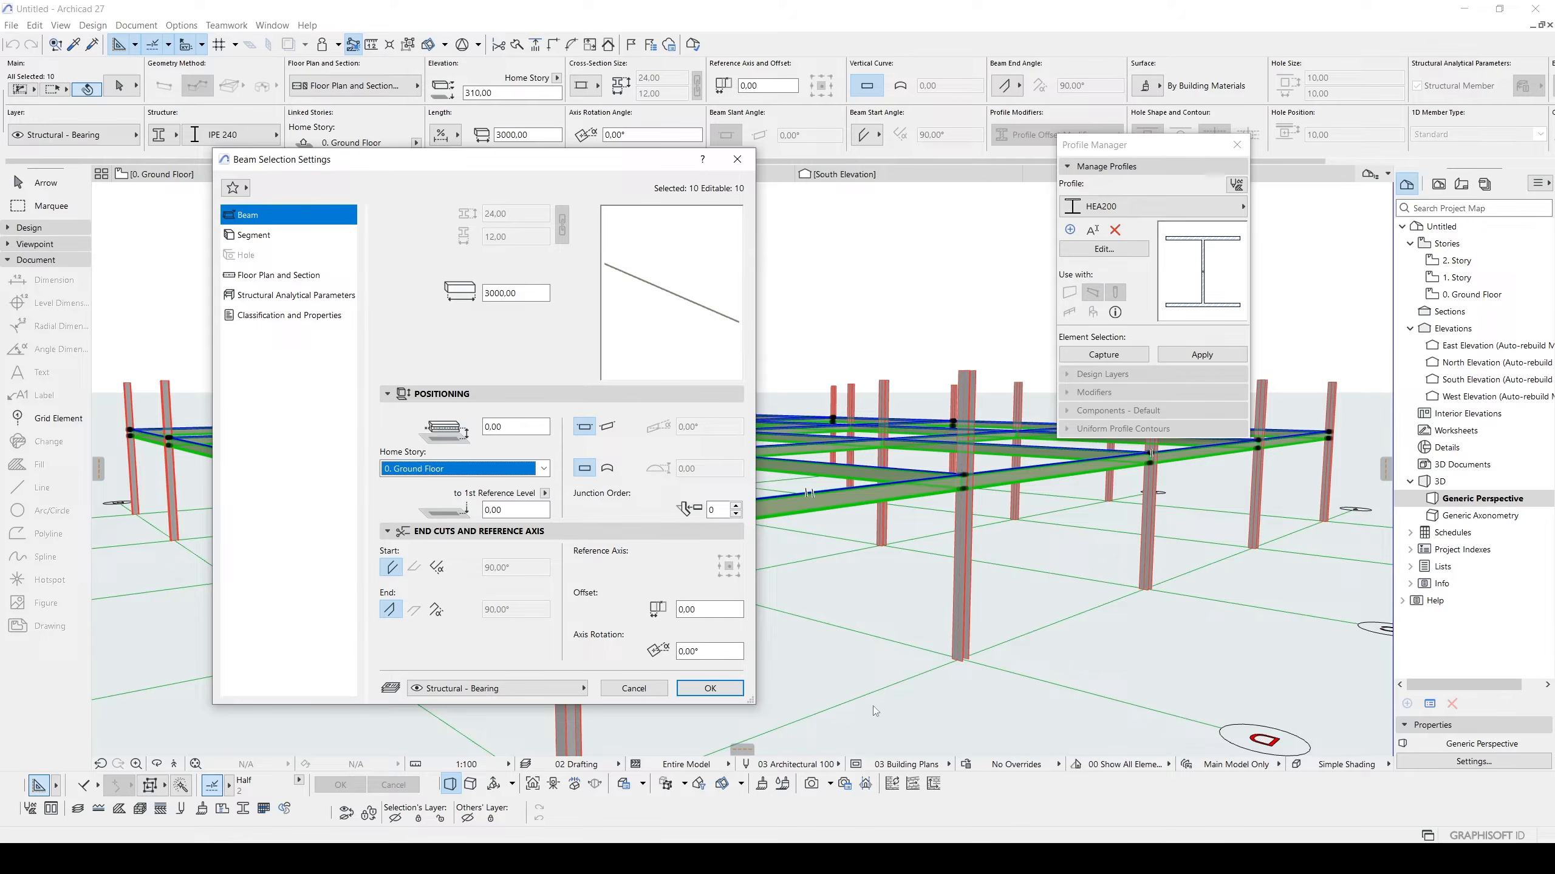
{"action": "left_click", "coordinate": [451, 471]}
{"action": "left_click", "coordinate": [450, 498]}
{"action": "left_click", "coordinate": [704, 687]}
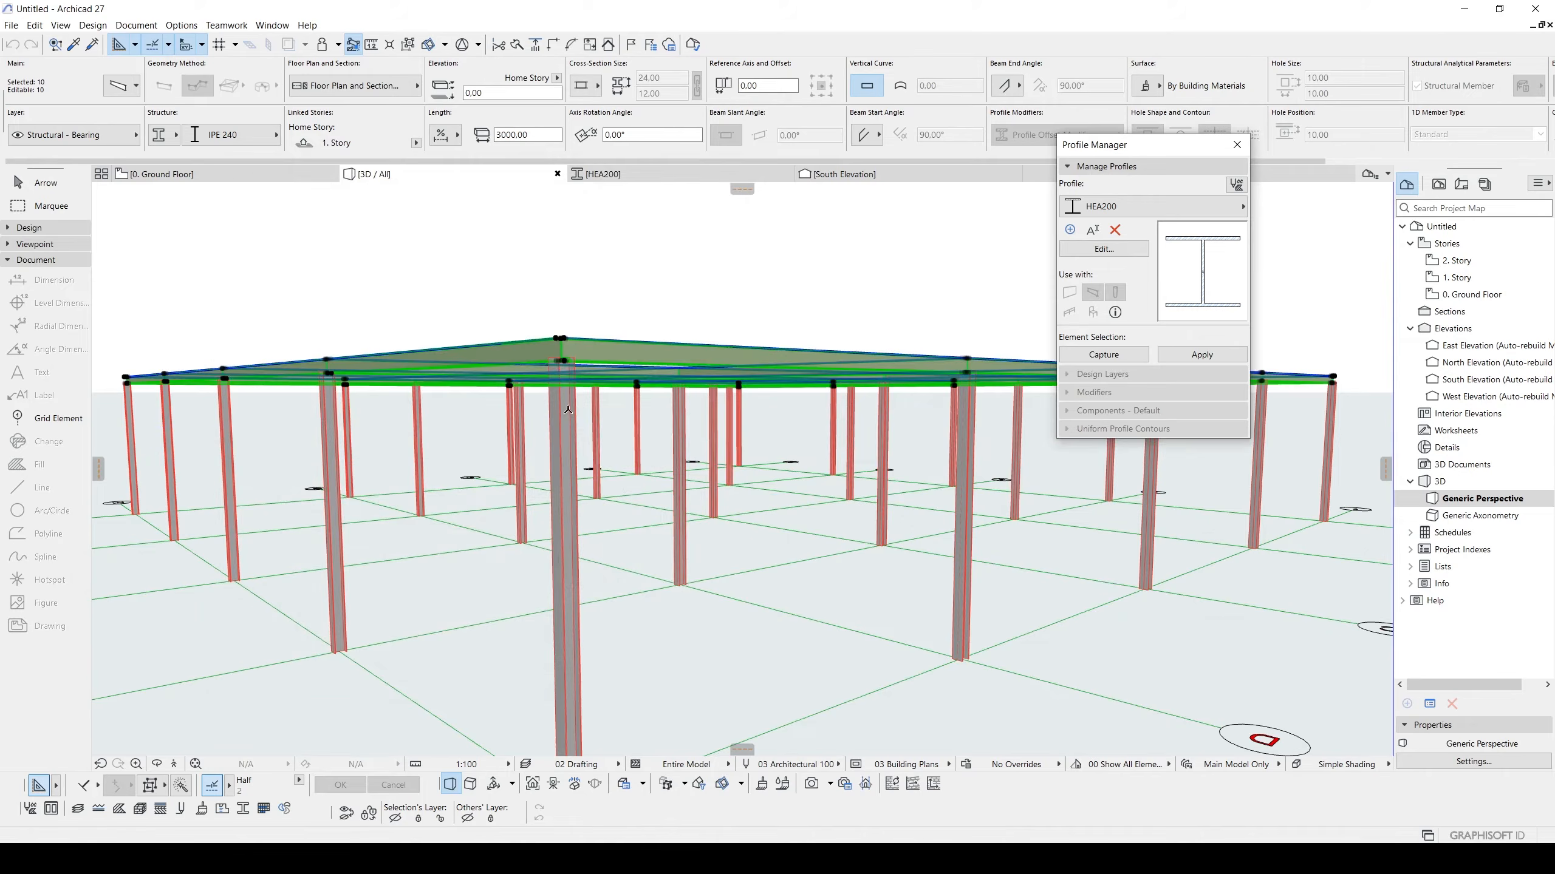
Examine the raised beams and their junction with an edge column up close in 3D.
{"action": "scroll", "coordinate": [572, 405], "scroll_direction": "down", "scroll_amount": 2}
{"action": "scroll", "coordinate": [572, 405], "scroll_direction": "down", "scroll_amount": 2}
{"action": "middle_click_drag", "start_coordinate": [572, 405], "coordinate": [790, 526], "text": "shift"}
{"action": "scroll", "coordinate": [449, 482], "scroll_direction": "up", "scroll_amount": 6}
{"action": "middle_click_drag", "start_coordinate": [783, 391], "coordinate": [704, 551]}
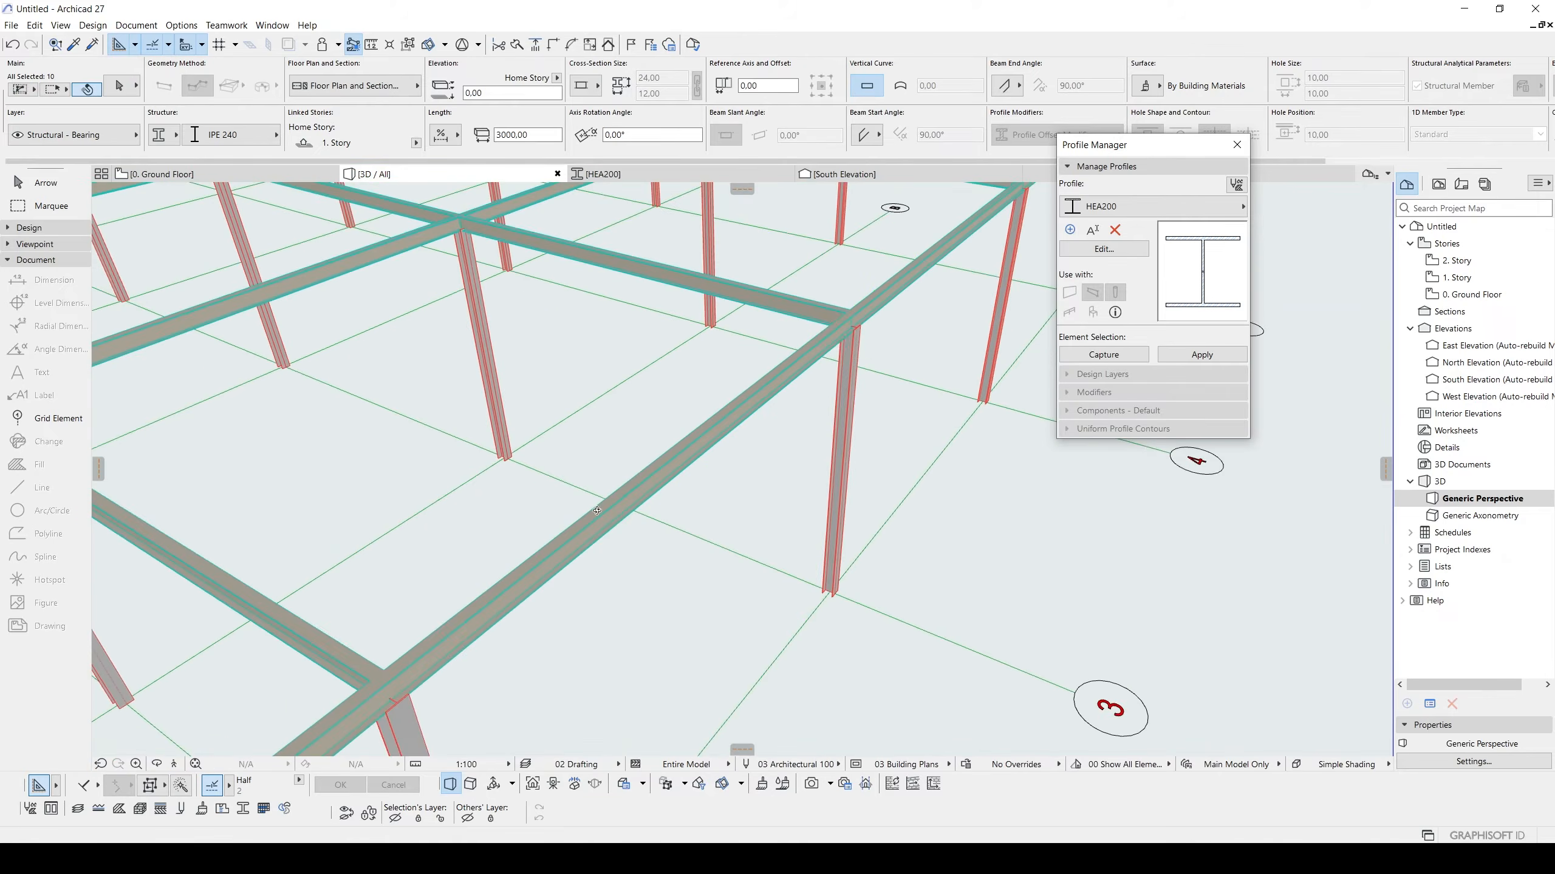
{"action": "middle_click_drag", "start_coordinate": [734, 306], "coordinate": [727, 384]}
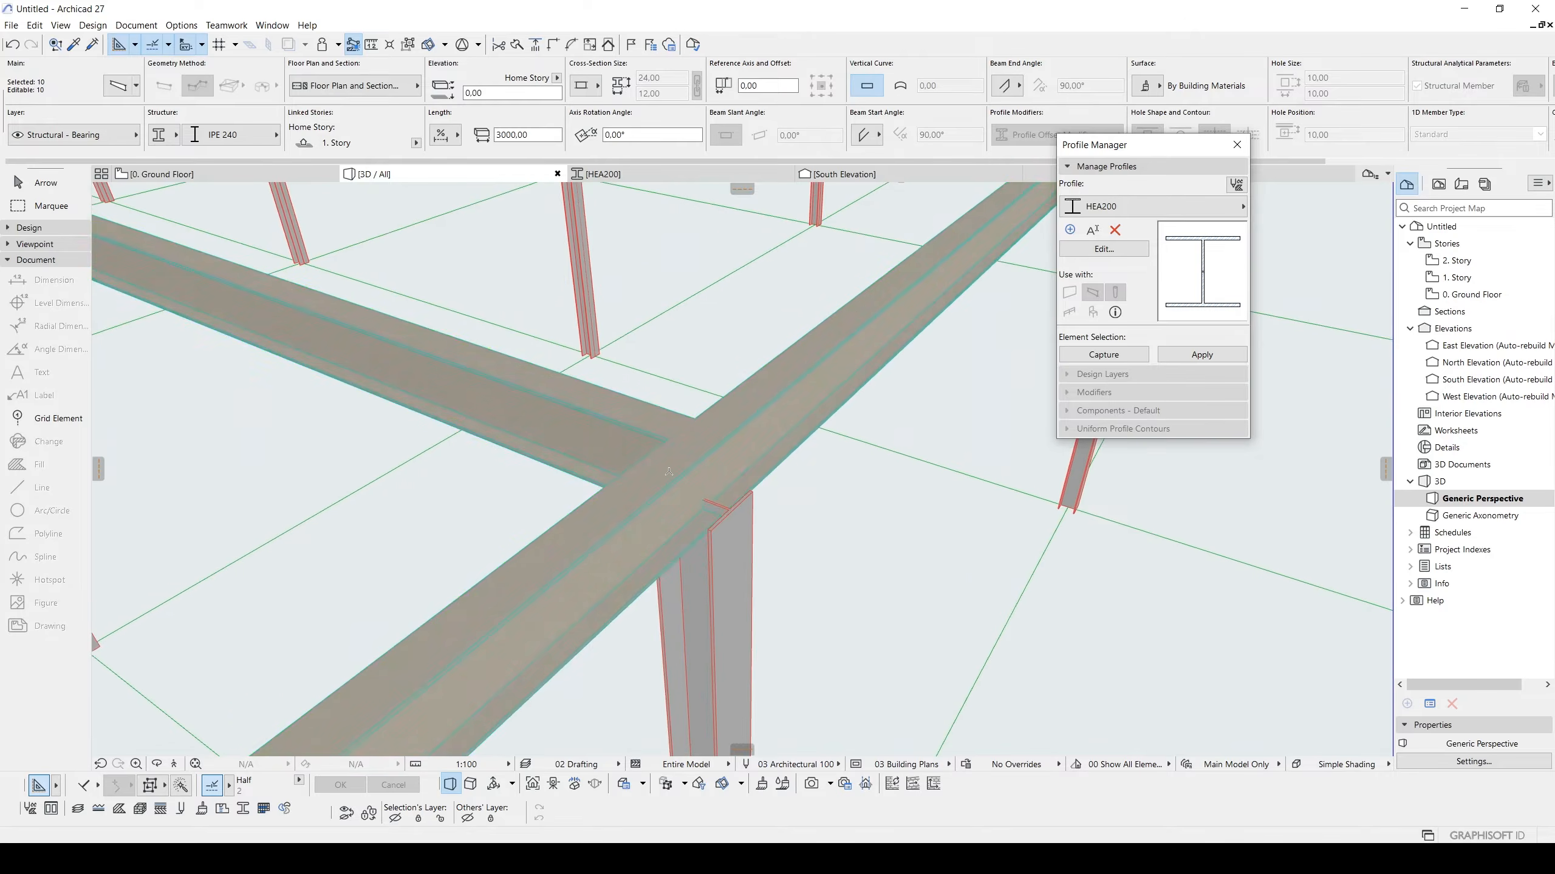
{"action": "middle_click_drag", "start_coordinate": [749, 368], "coordinate": [684, 424], "text": "shift"}
Clear the beam selection and review the whole steel frame from several angles.
{"action": "key", "text": "Up"}
{"action": "key", "text": "Down"}
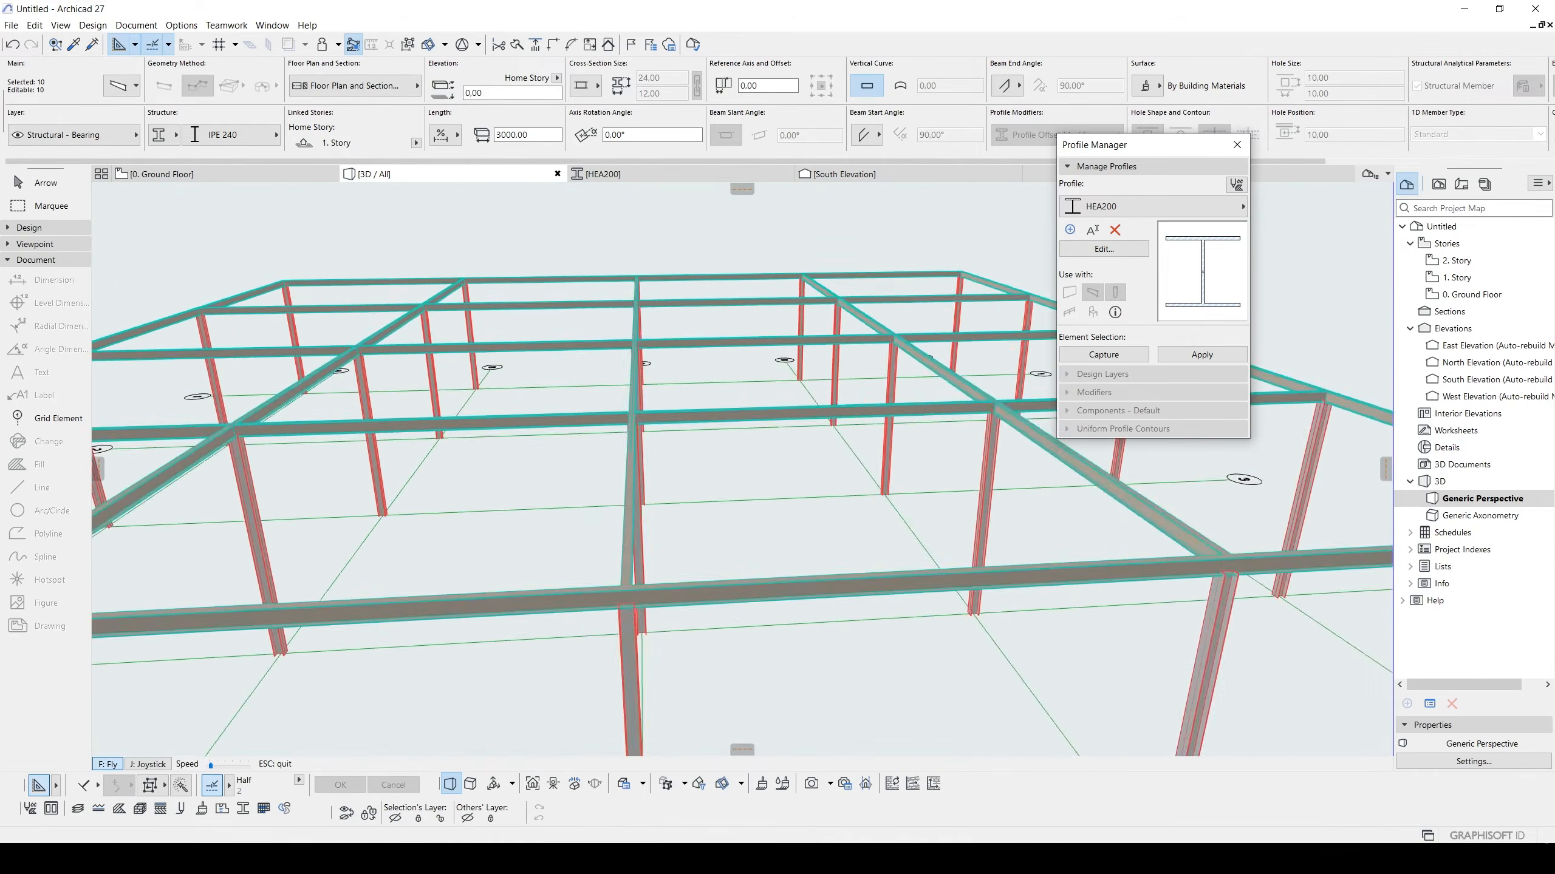
{"action": "key", "text": "Escape"}
{"action": "key", "text": "Escape"}
{"action": "scroll", "coordinate": [733, 476], "scroll_direction": "down", "scroll_amount": 3}
{"action": "middle_click_drag", "start_coordinate": [735, 479], "coordinate": [515, 500], "text": "shift"}
{"action": "scroll", "coordinate": [516, 499], "scroll_direction": "up", "scroll_amount": 6}
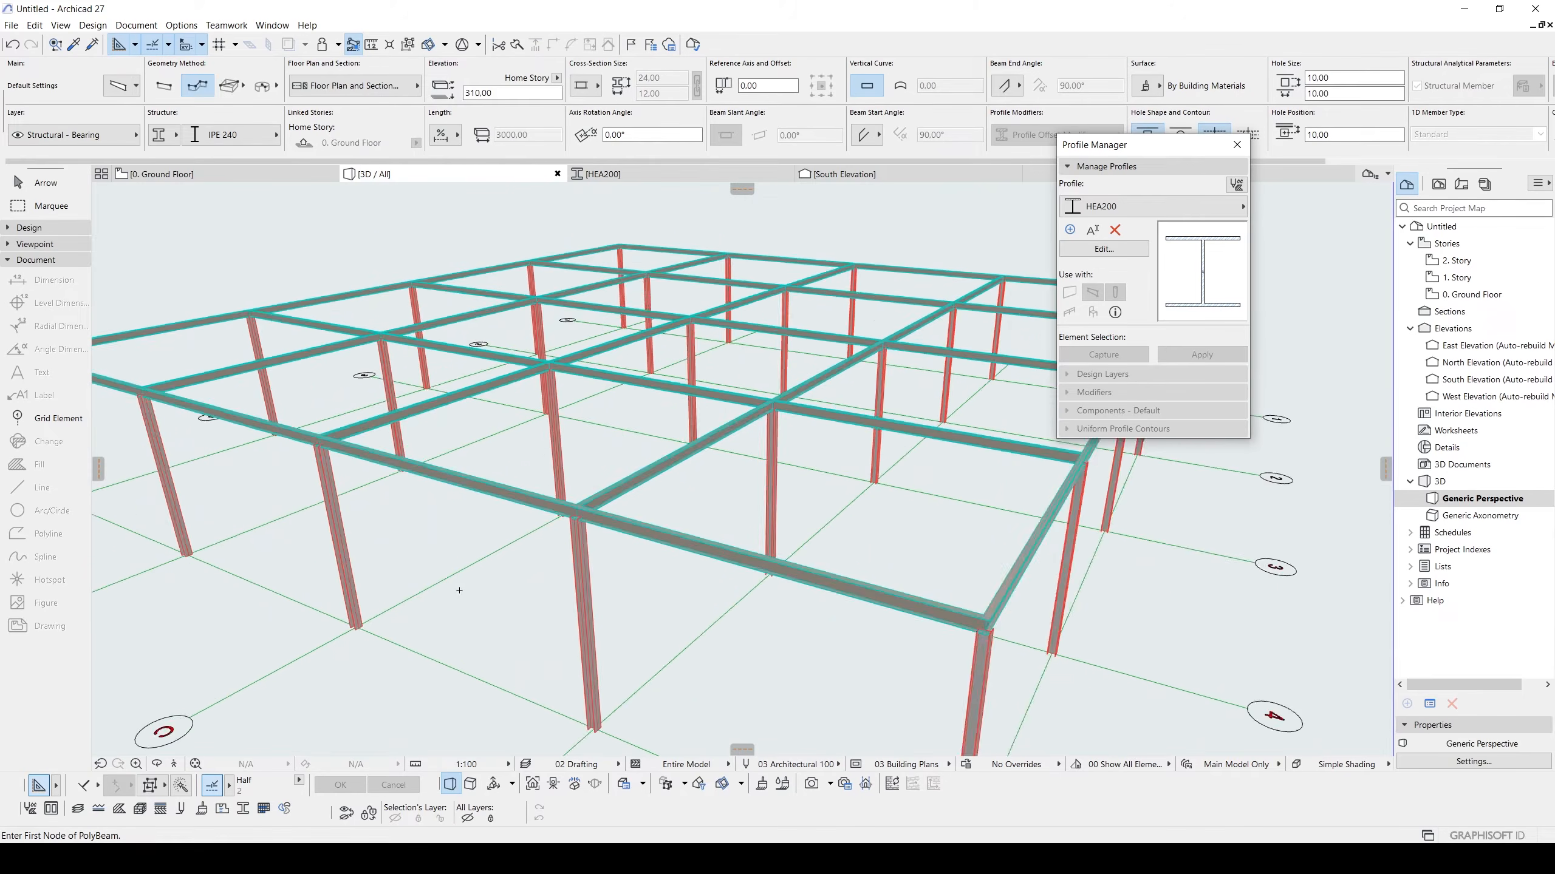
Pick up the settings of a beam, select all the beams, reapply the IPE 240 profile and clear the selection.
{"action": "middle_click_drag", "start_coordinate": [866, 380], "coordinate": [792, 431]}
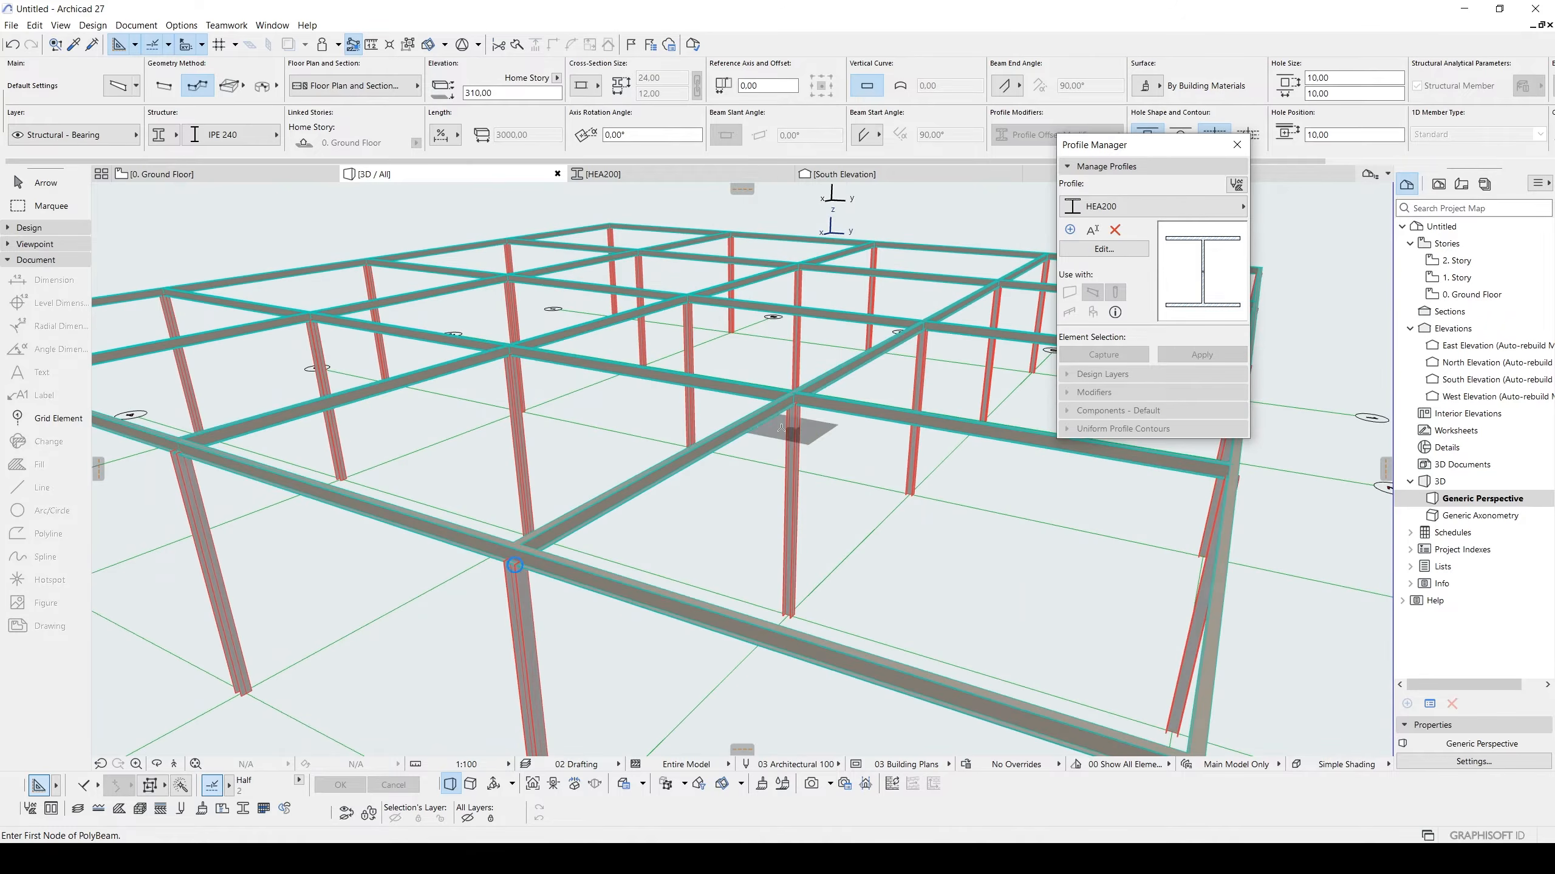
{"action": "key", "text": "Escape"}
{"action": "left_click", "coordinate": [674, 459], "text": "alt"}
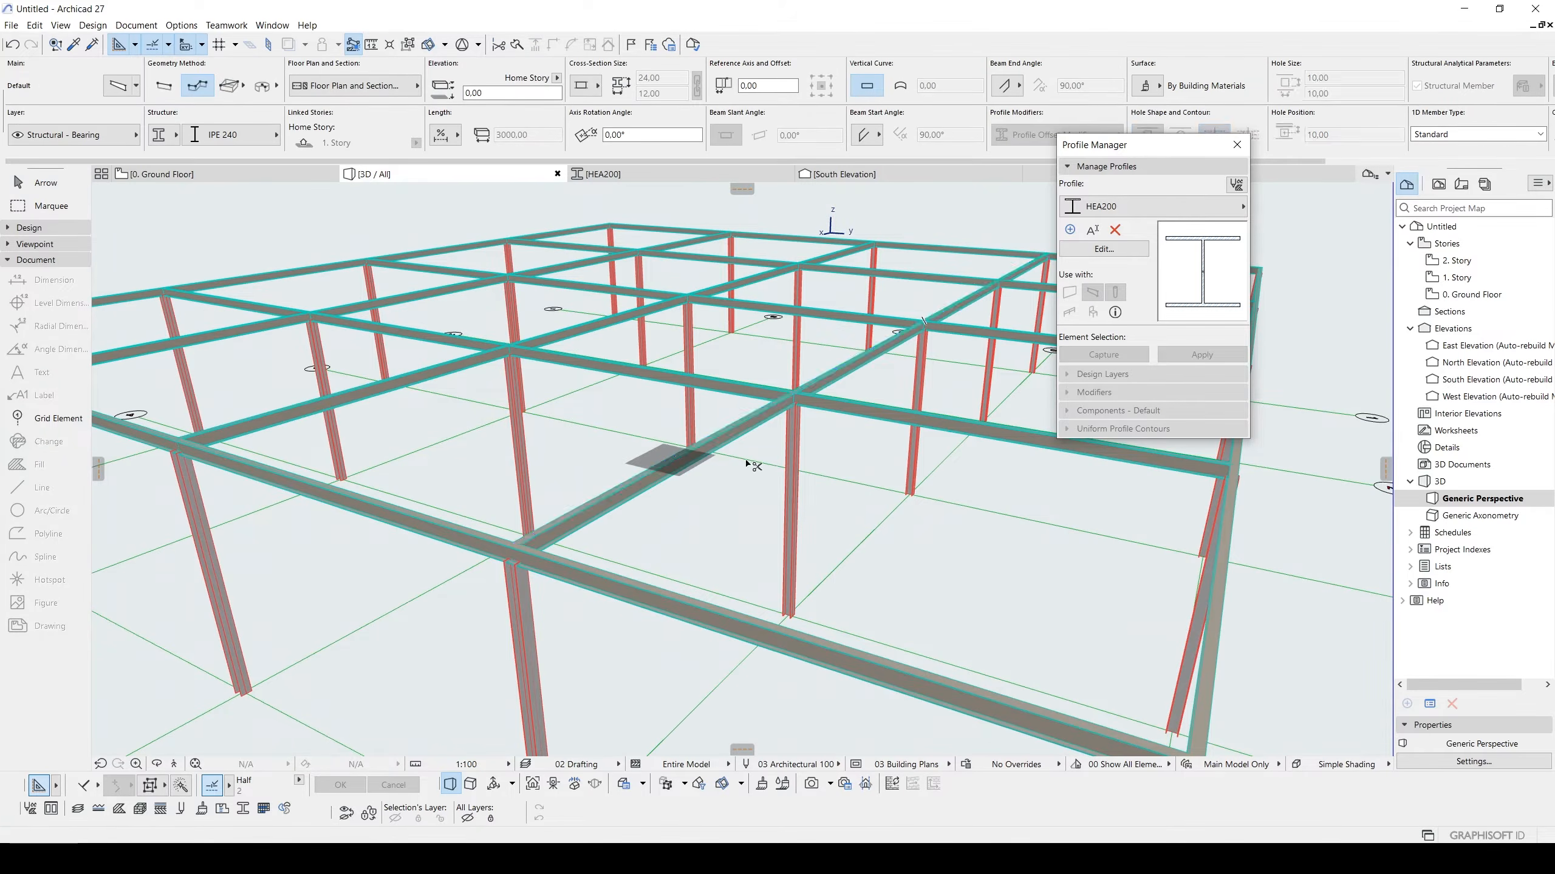
{"action": "key", "text": "ctrl+a"}
{"action": "left_click", "coordinate": [240, 143]}
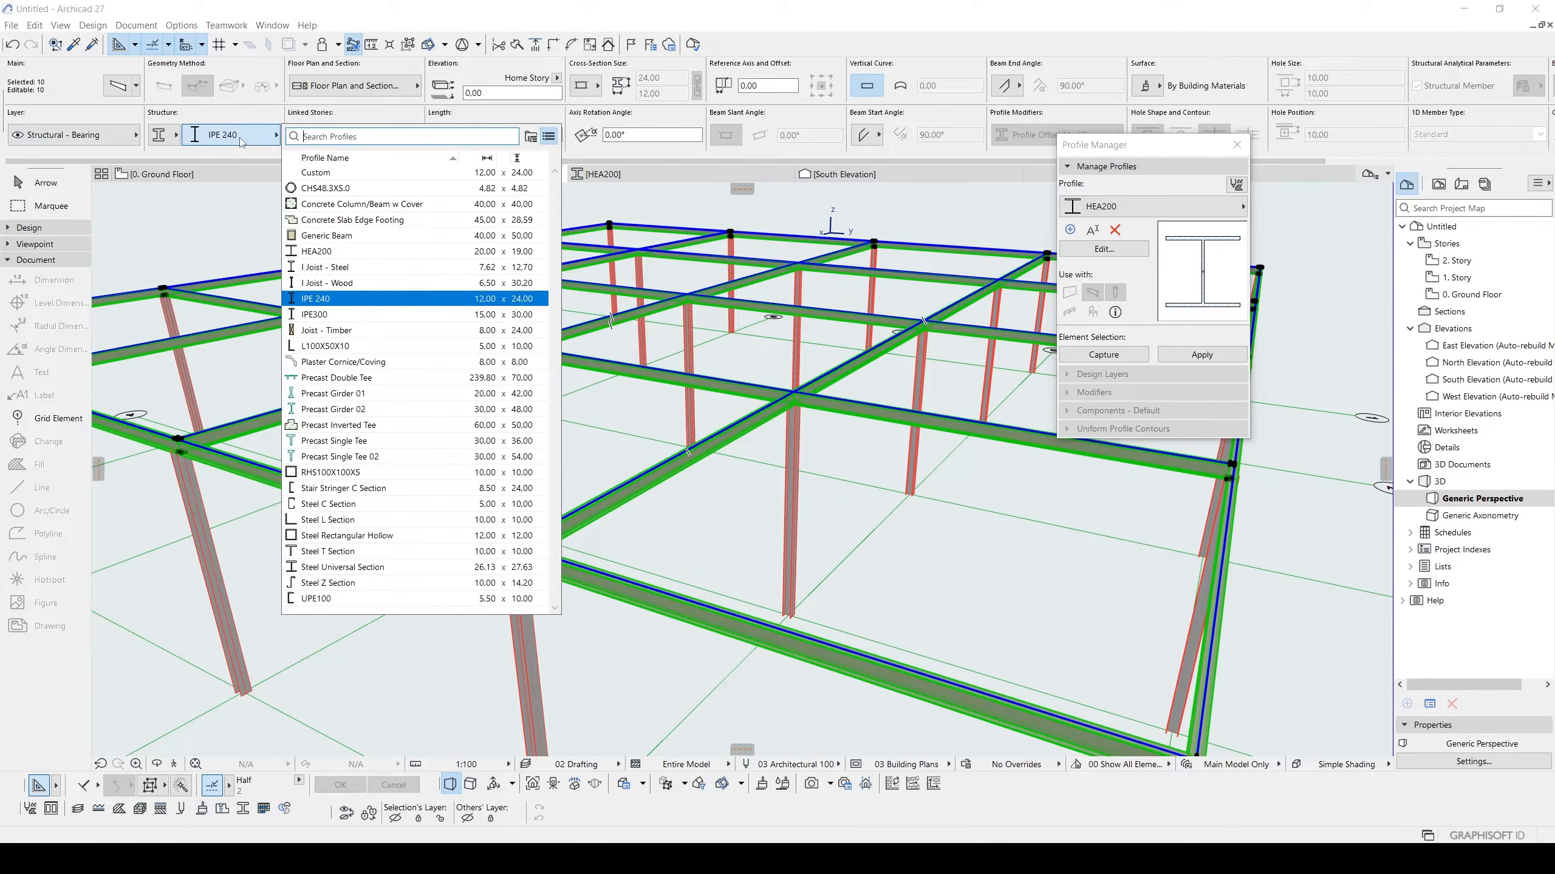
{"action": "left_click", "coordinate": [309, 302]}
{"action": "key", "text": "Escape"}
{"action": "key", "text": "Escape"}
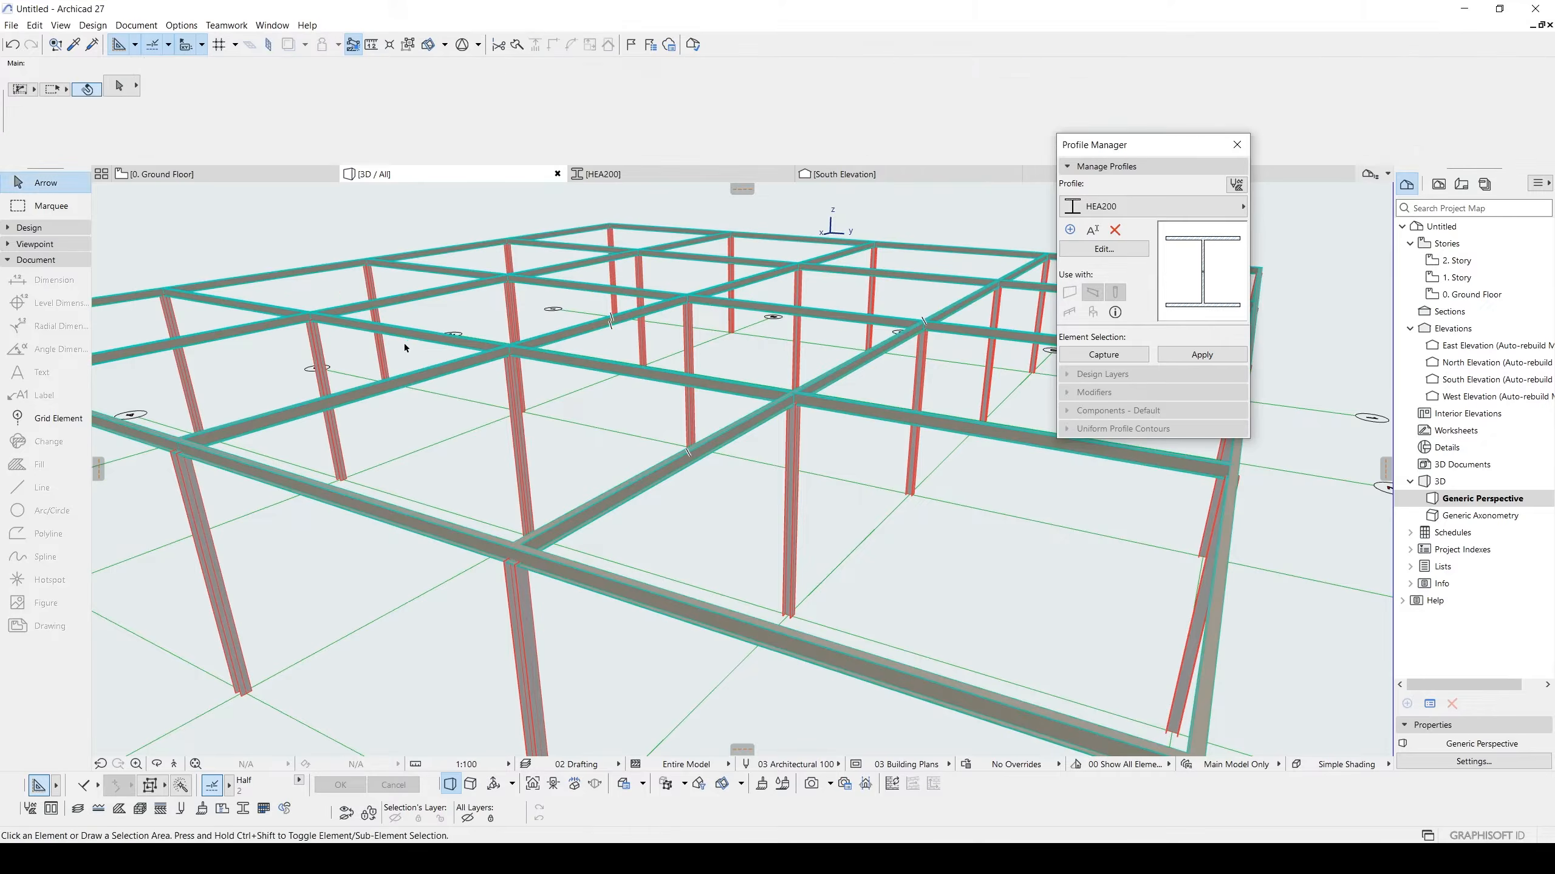
Switch from the 3D view of the steel frame to the Ground Floor plan showing the structural grid.
{"action": "scroll", "coordinate": [403, 350], "scroll_direction": "down", "scroll_amount": 6}
{"action": "middle_click_drag", "start_coordinate": [400, 360], "coordinate": [720, 453], "text": "shift"}
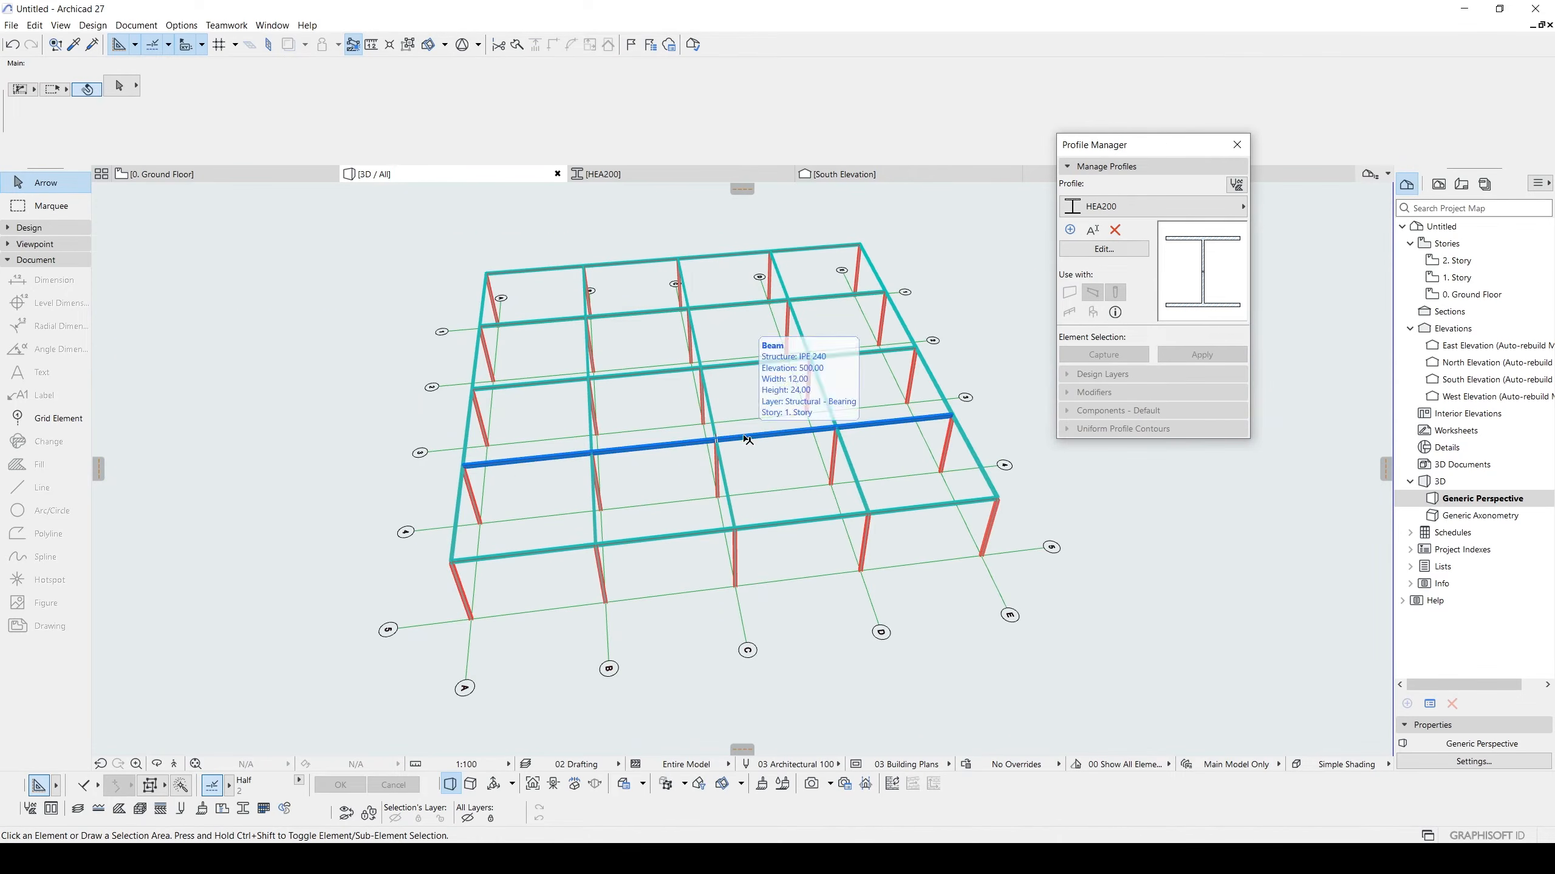
{"action": "middle_click_drag", "start_coordinate": [884, 437], "coordinate": [610, 528]}
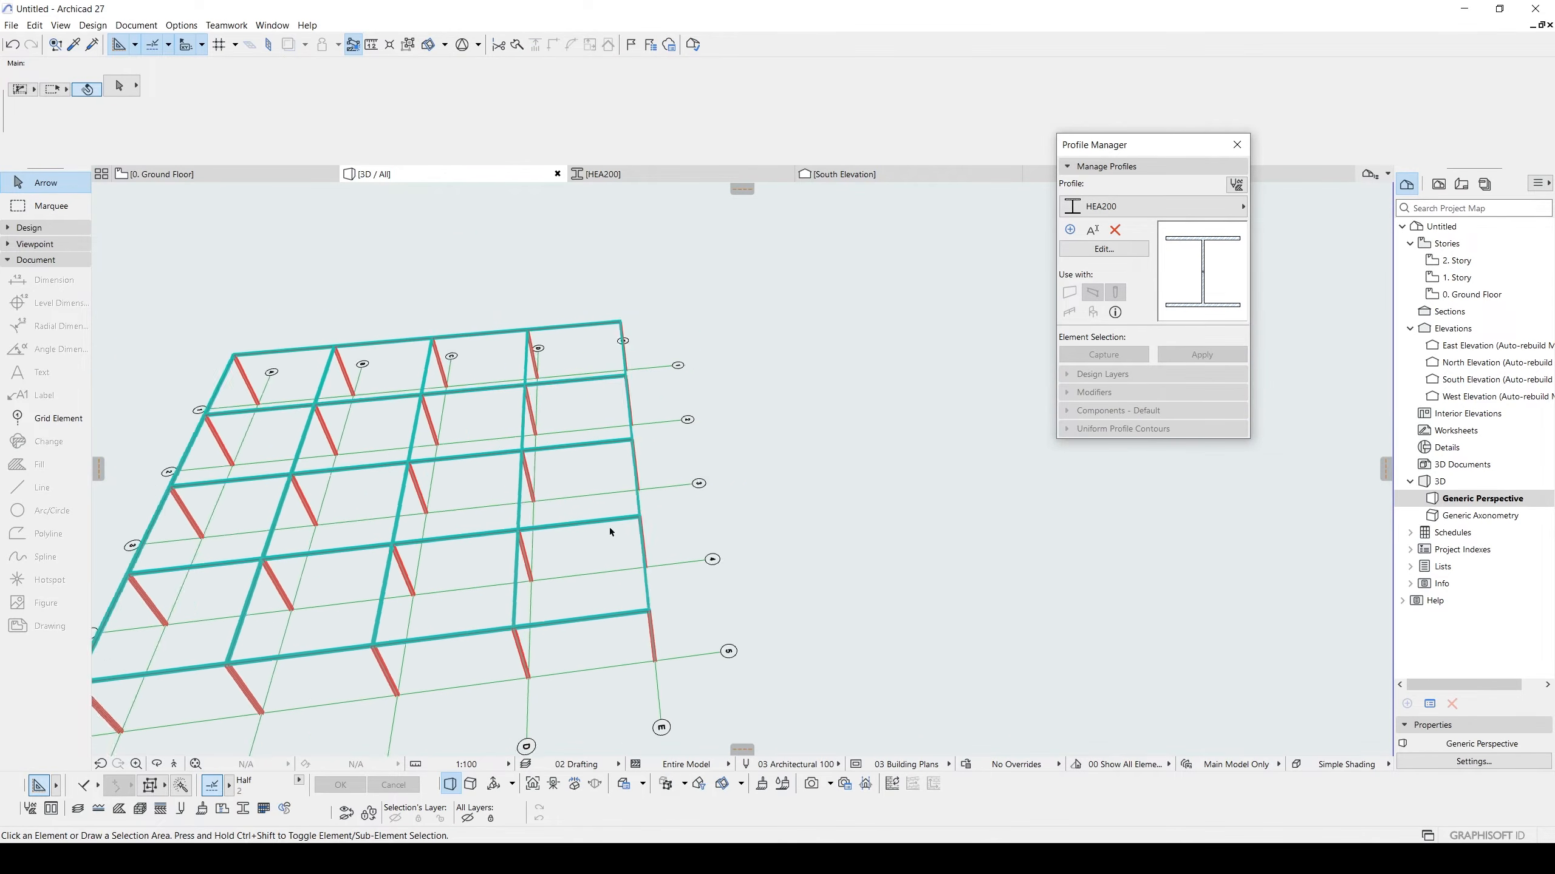
{"action": "key", "text": "F2"}
{"action": "scroll", "coordinate": [634, 501], "scroll_direction": "down", "scroll_amount": 3}
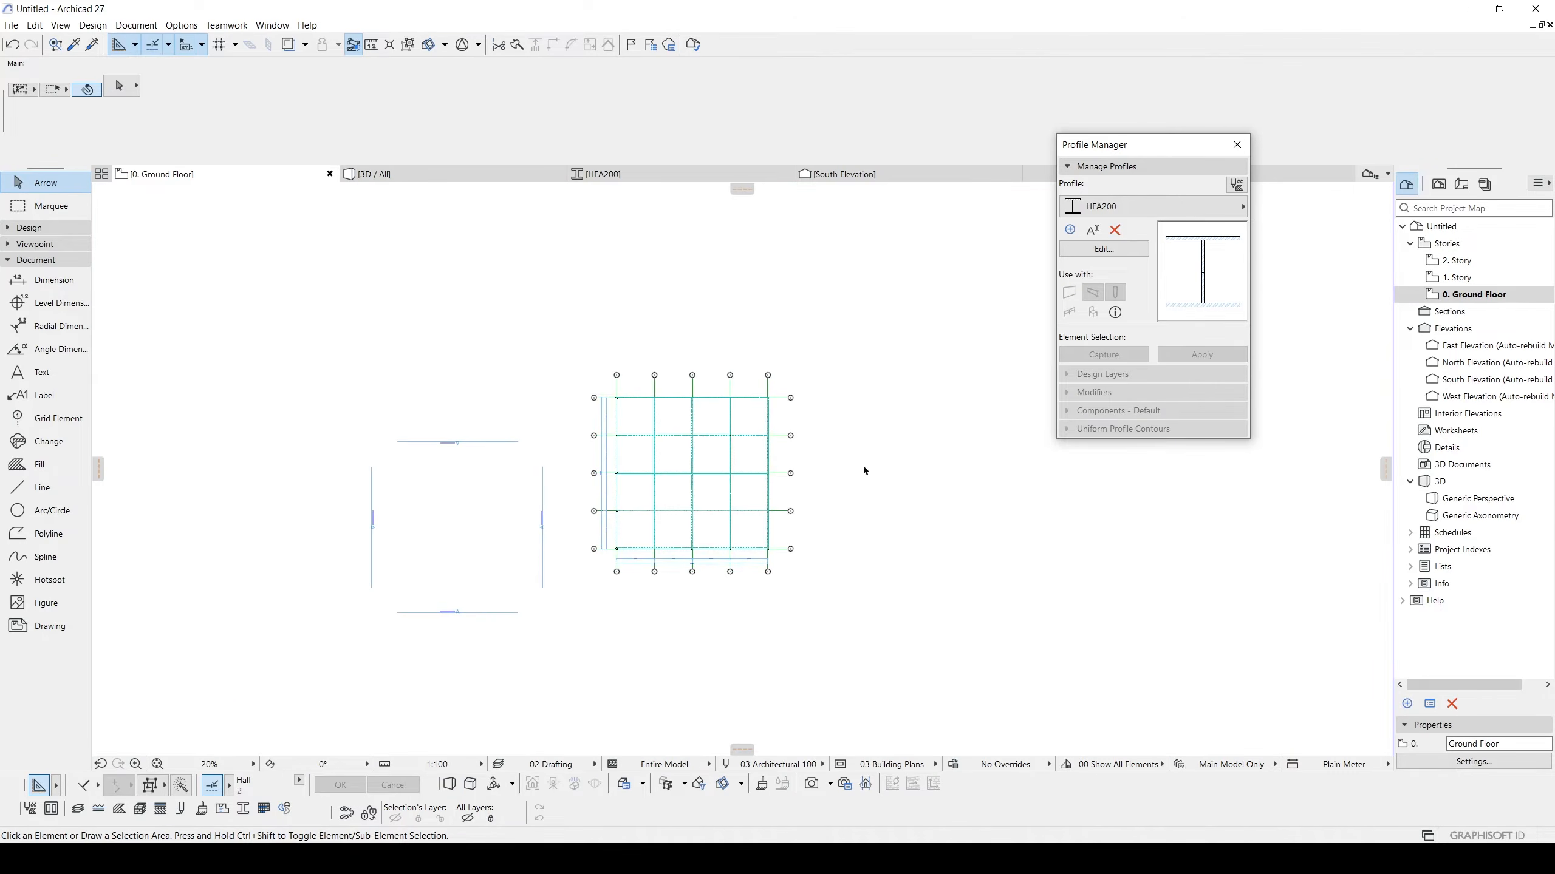
{"action": "middle_click_drag", "start_coordinate": [862, 466], "coordinate": [722, 460]}
{"action": "scroll", "coordinate": [723, 461], "scroll_direction": "down", "scroll_amount": 1}
{"action": "scroll", "coordinate": [601, 471], "scroll_direction": "up", "scroll_amount": 3}
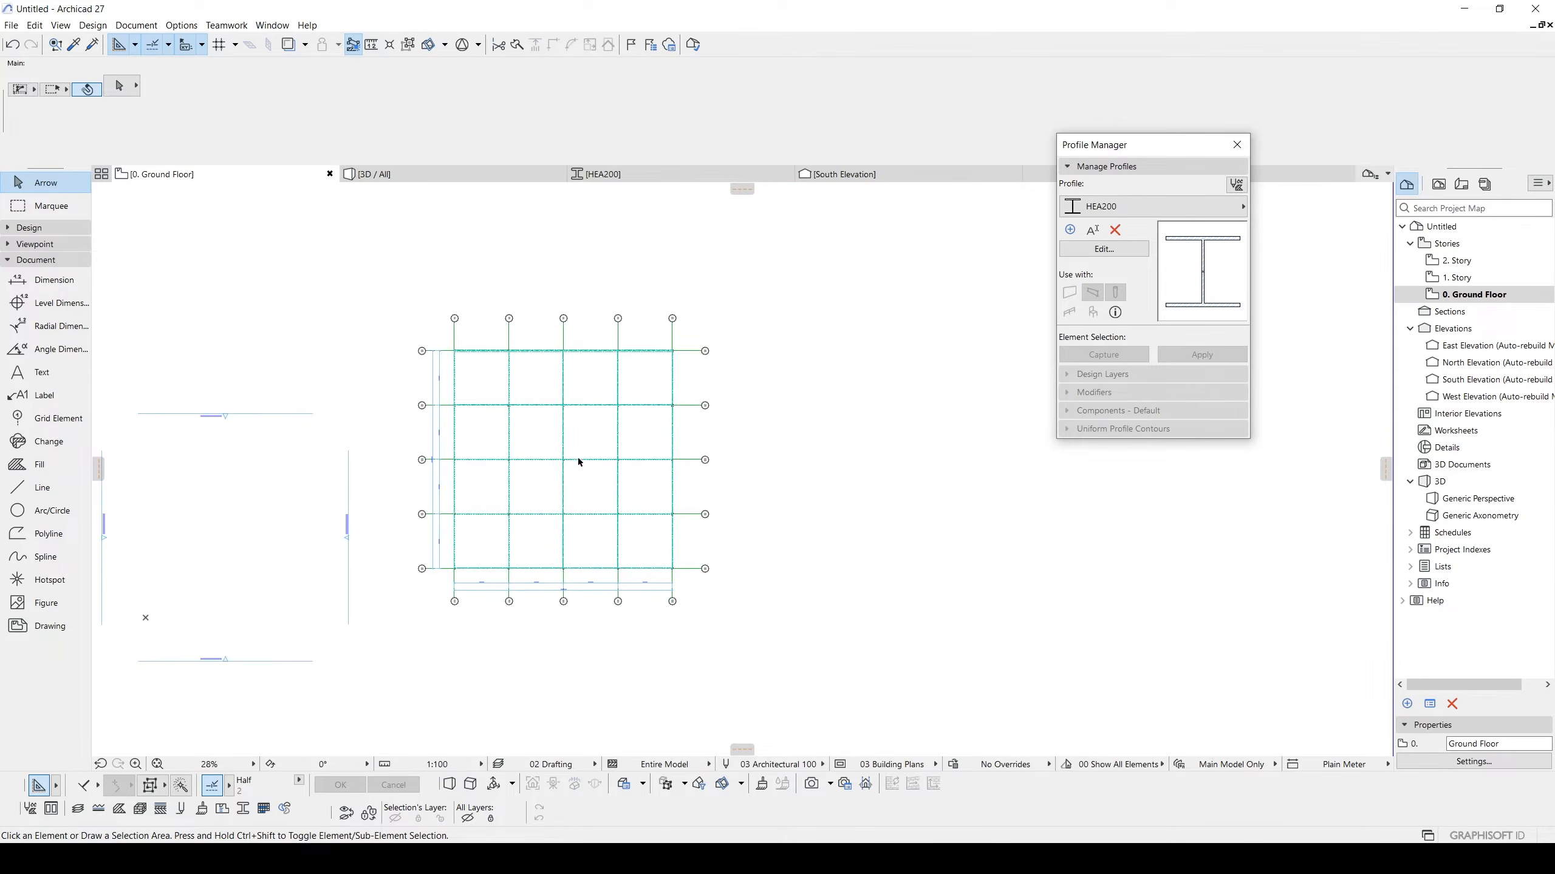
Open the Object tool's default settings and enlarge the library folder tree so that more folders are listed.
{"action": "left_click", "coordinate": [40, 232]}
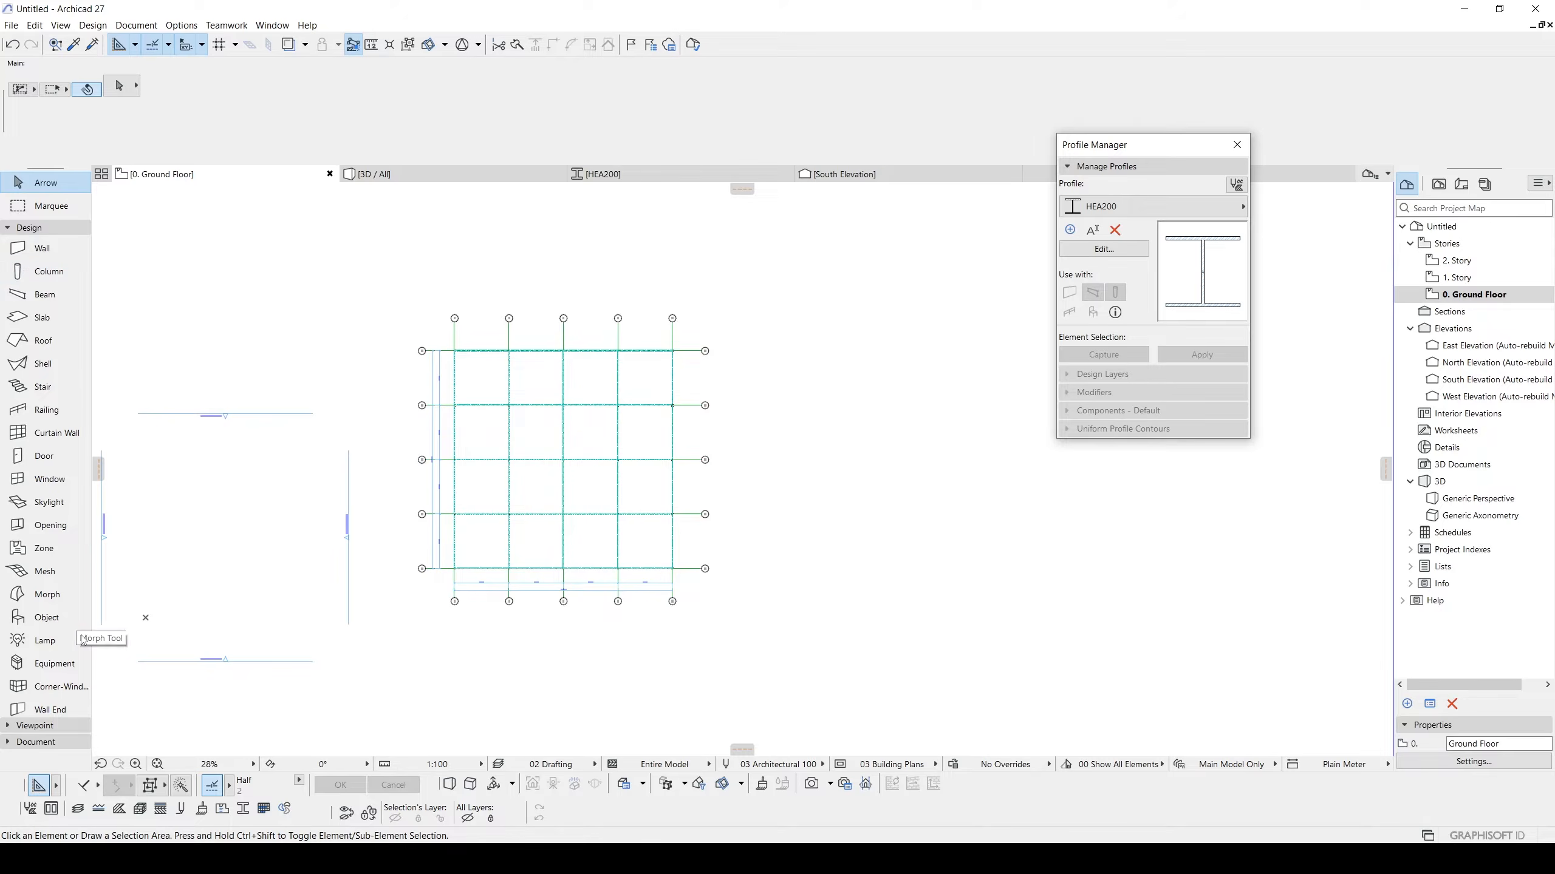
{"action": "left_click", "coordinate": [44, 617]}
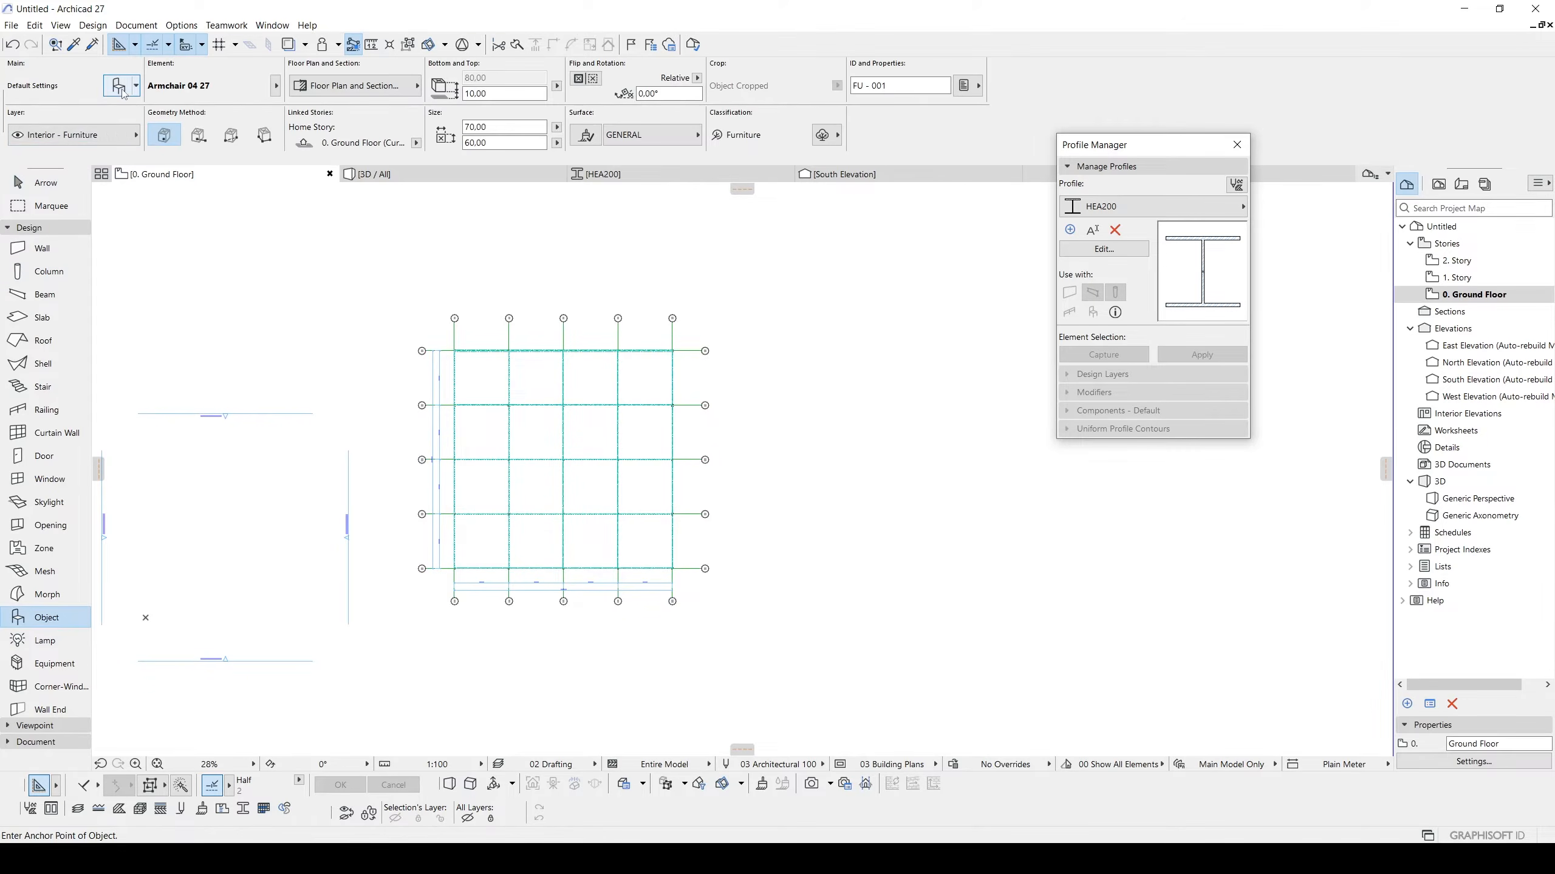
{"action": "left_click", "coordinate": [200, 97]}
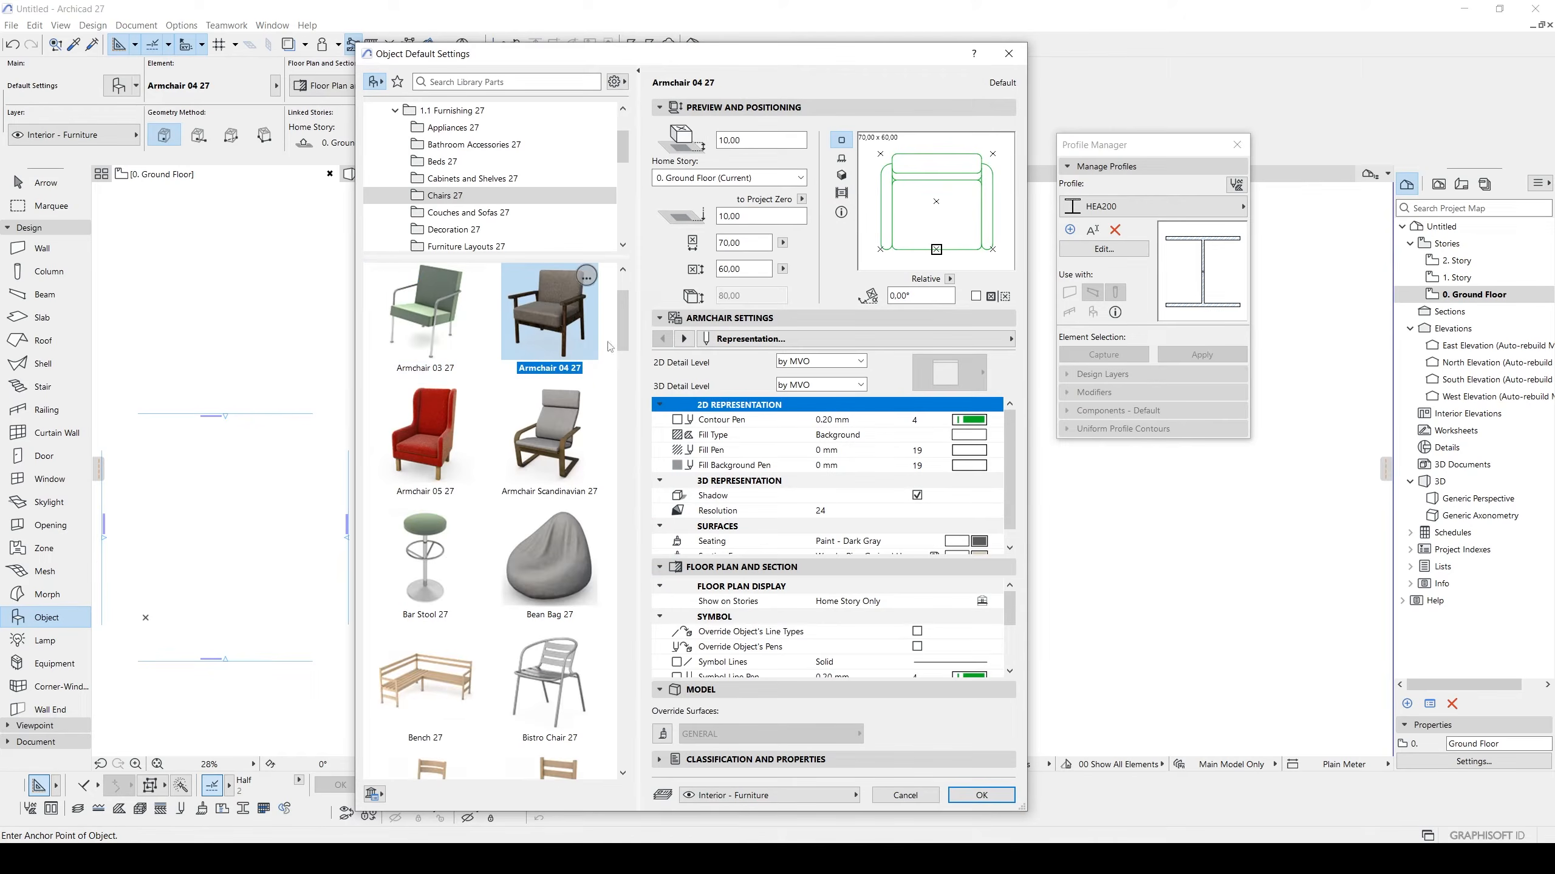
{"action": "mouse_move", "coordinate": [624, 321]}
{"action": "left_mouse_down"}
{"action": "mouse_move", "coordinate": [622, 406]}
{"action": "mouse_move", "coordinate": [623, 304]}
{"action": "left_mouse_up"}
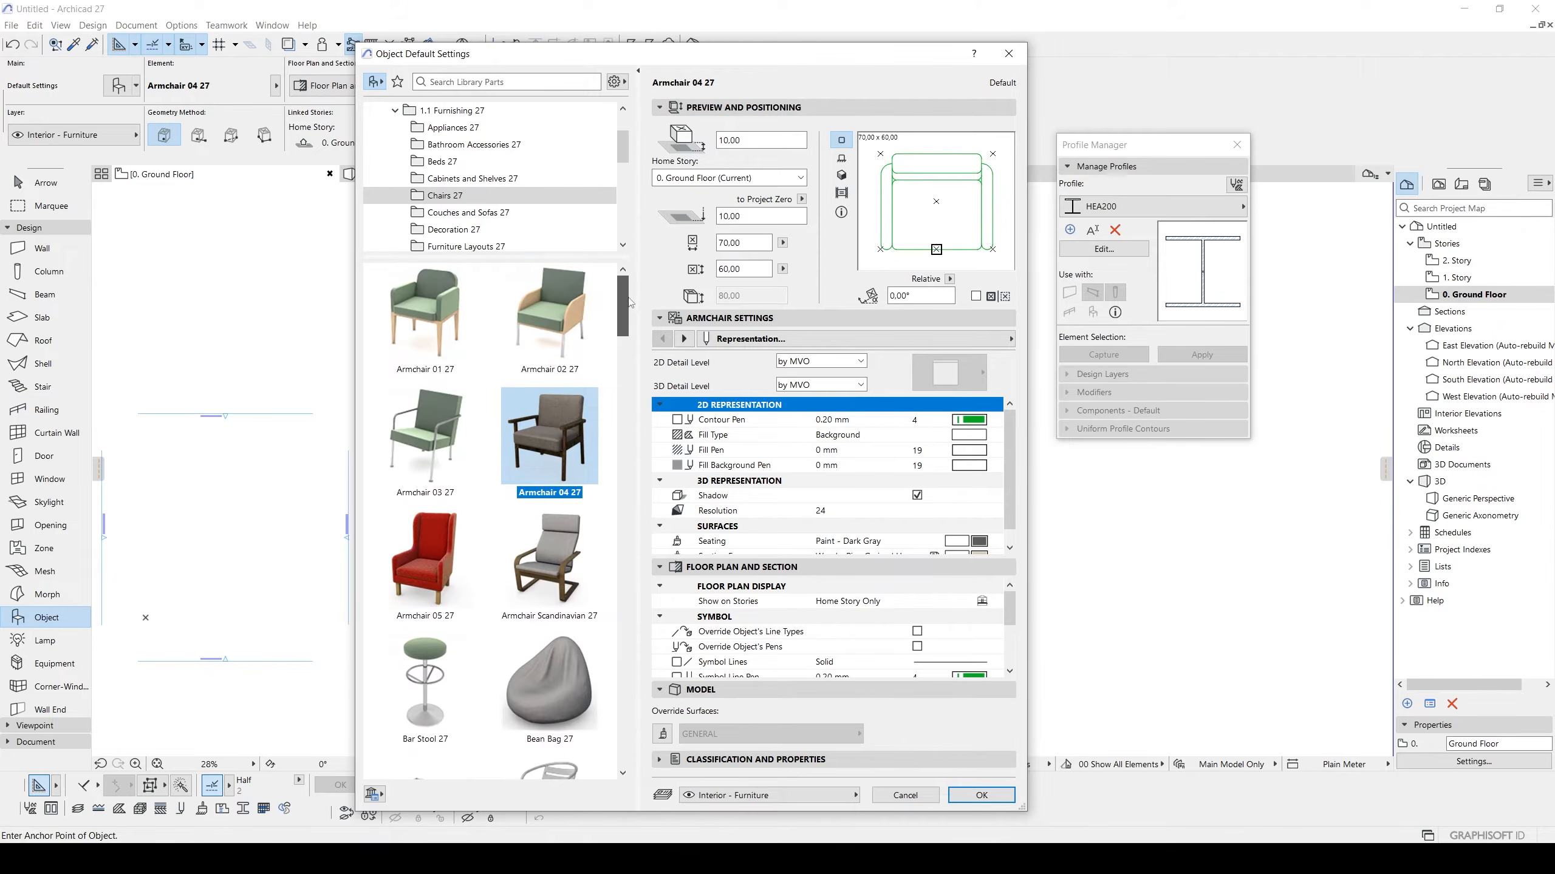
{"action": "left_click_drag", "start_coordinate": [552, 258], "coordinate": [552, 432]}
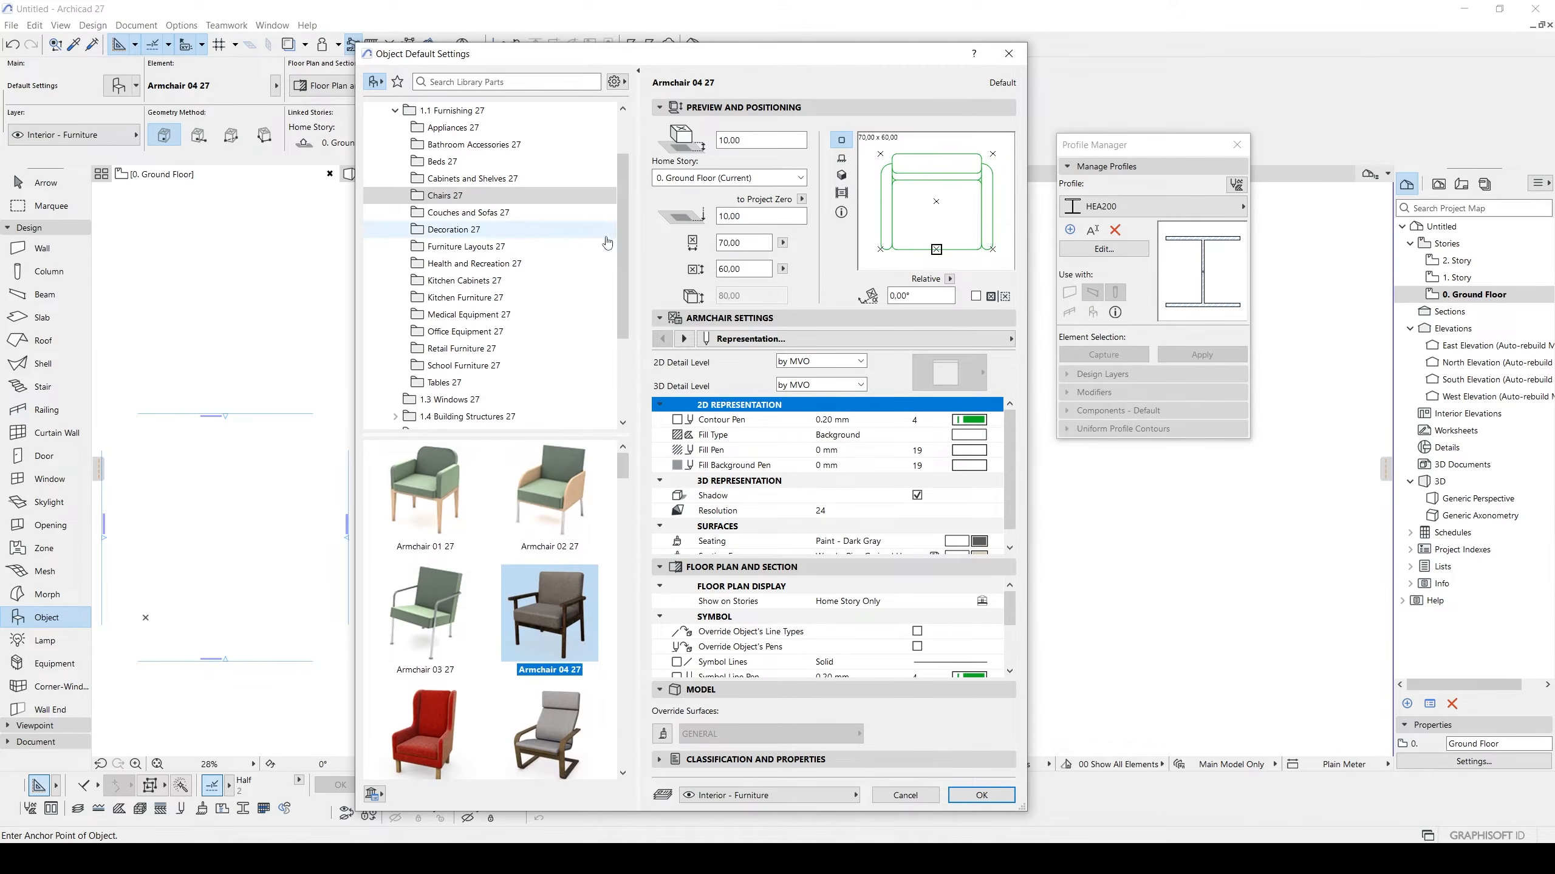
{"action": "left_click_drag", "start_coordinate": [619, 233], "coordinate": [625, 198]}
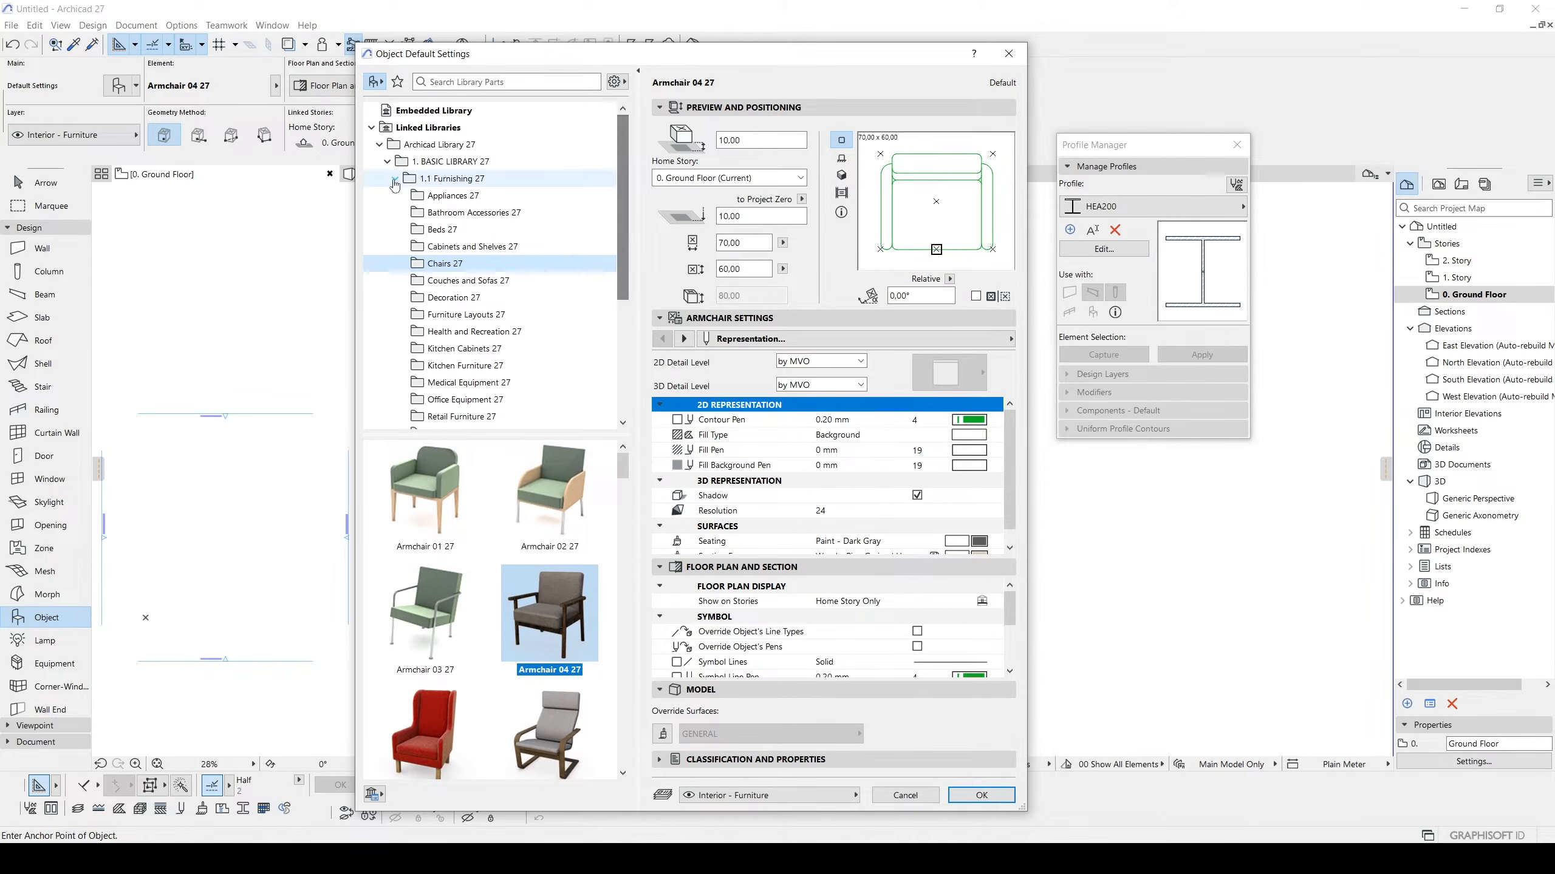
Collapse the 1.1 Furnishing 27 folder and expand 1.4 Building Structures 27 down to Steel Structures 27.
{"action": "double_click", "coordinate": [434, 179]}
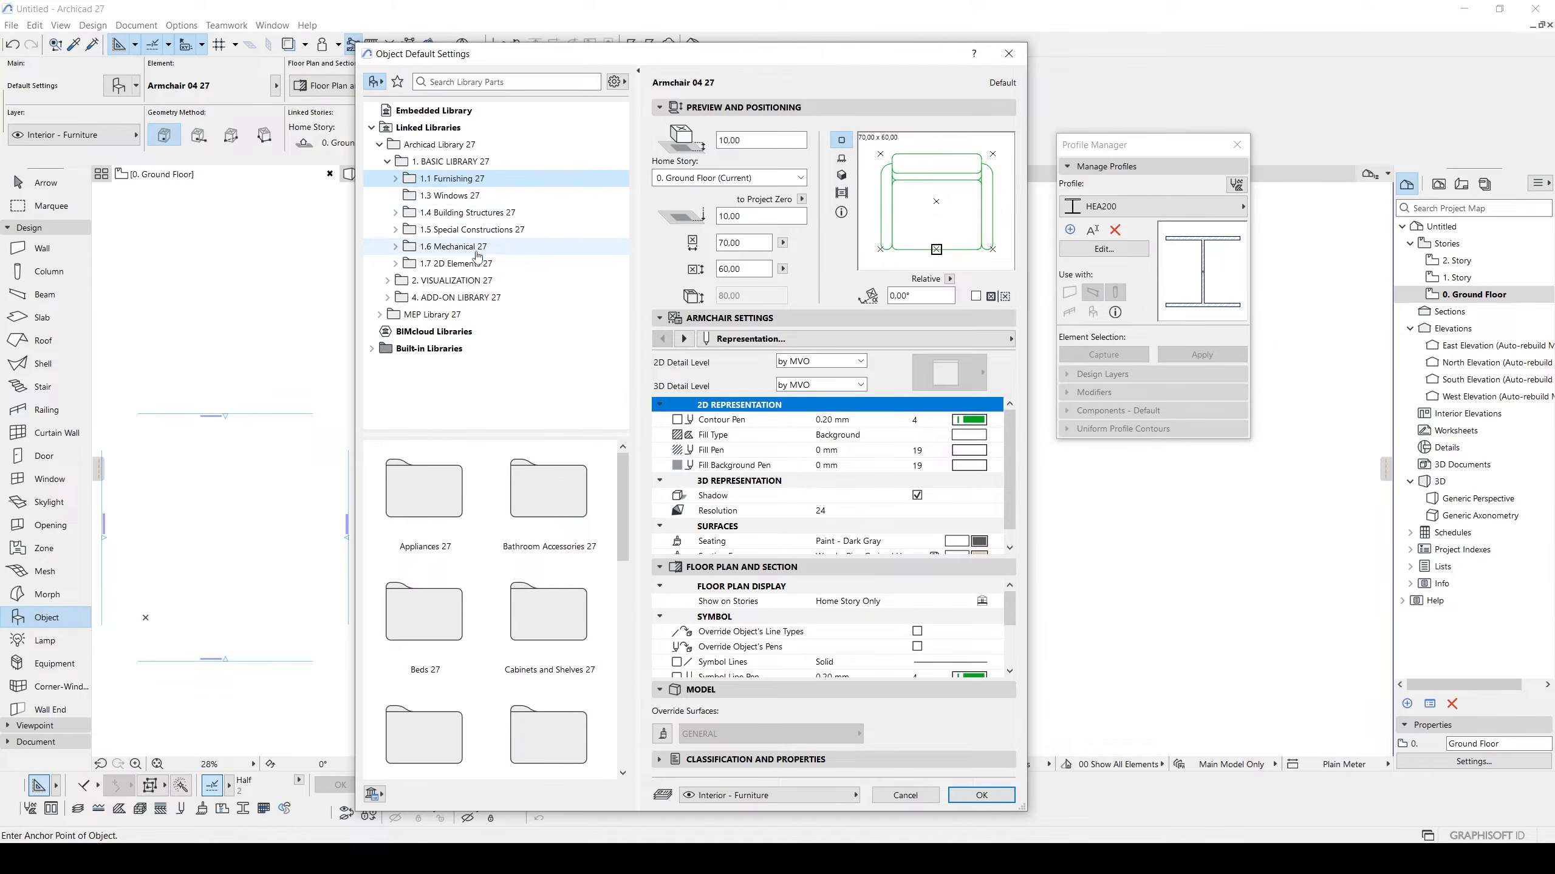
{"action": "left_click", "coordinate": [438, 213]}
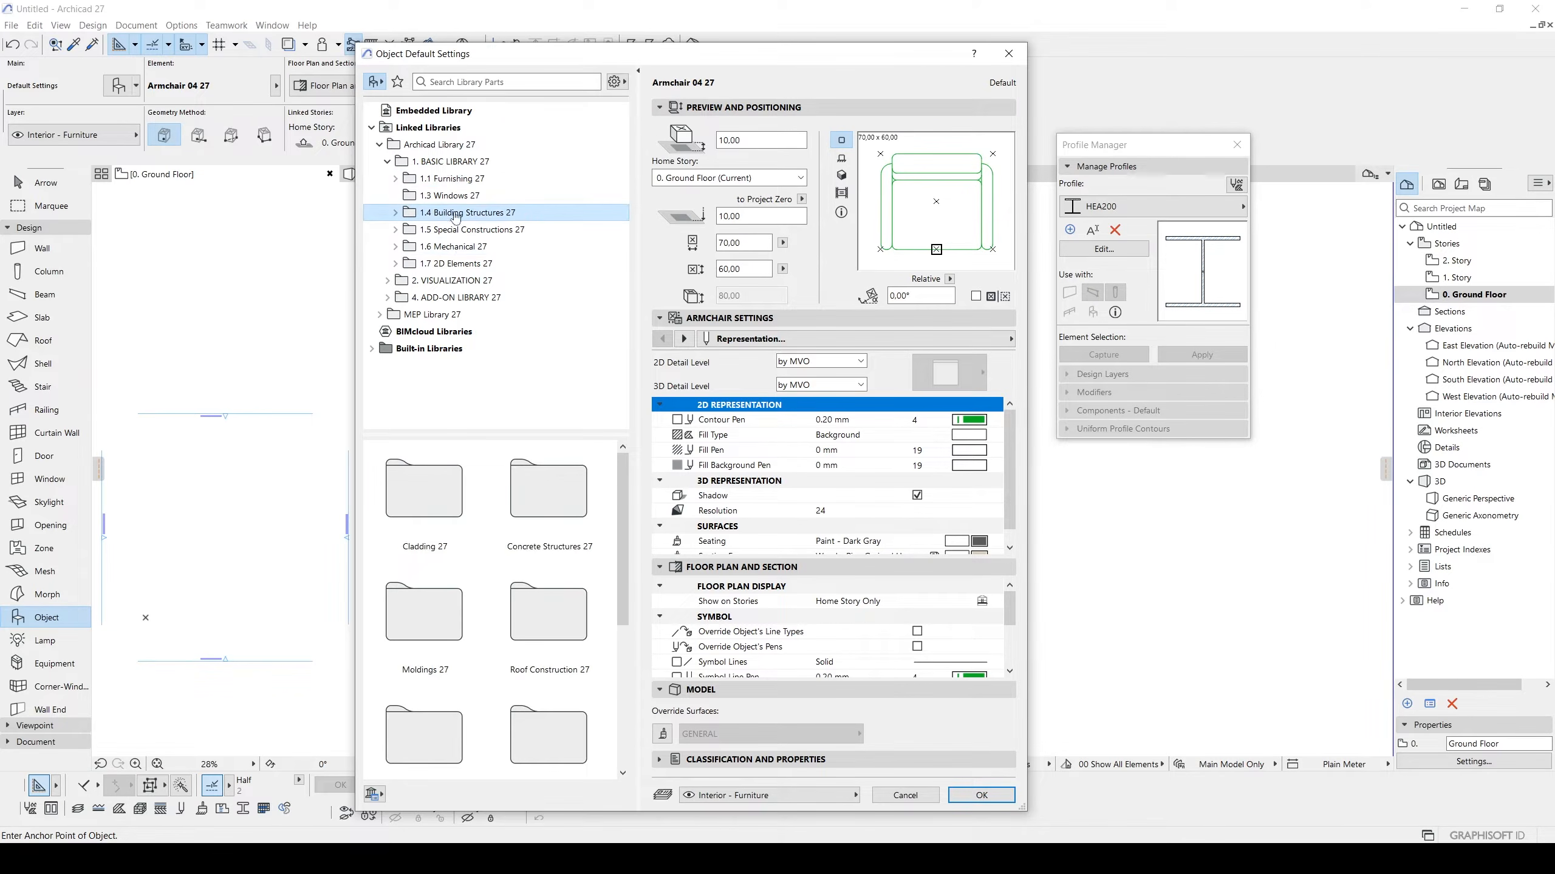
{"action": "left_click", "coordinate": [394, 212]}
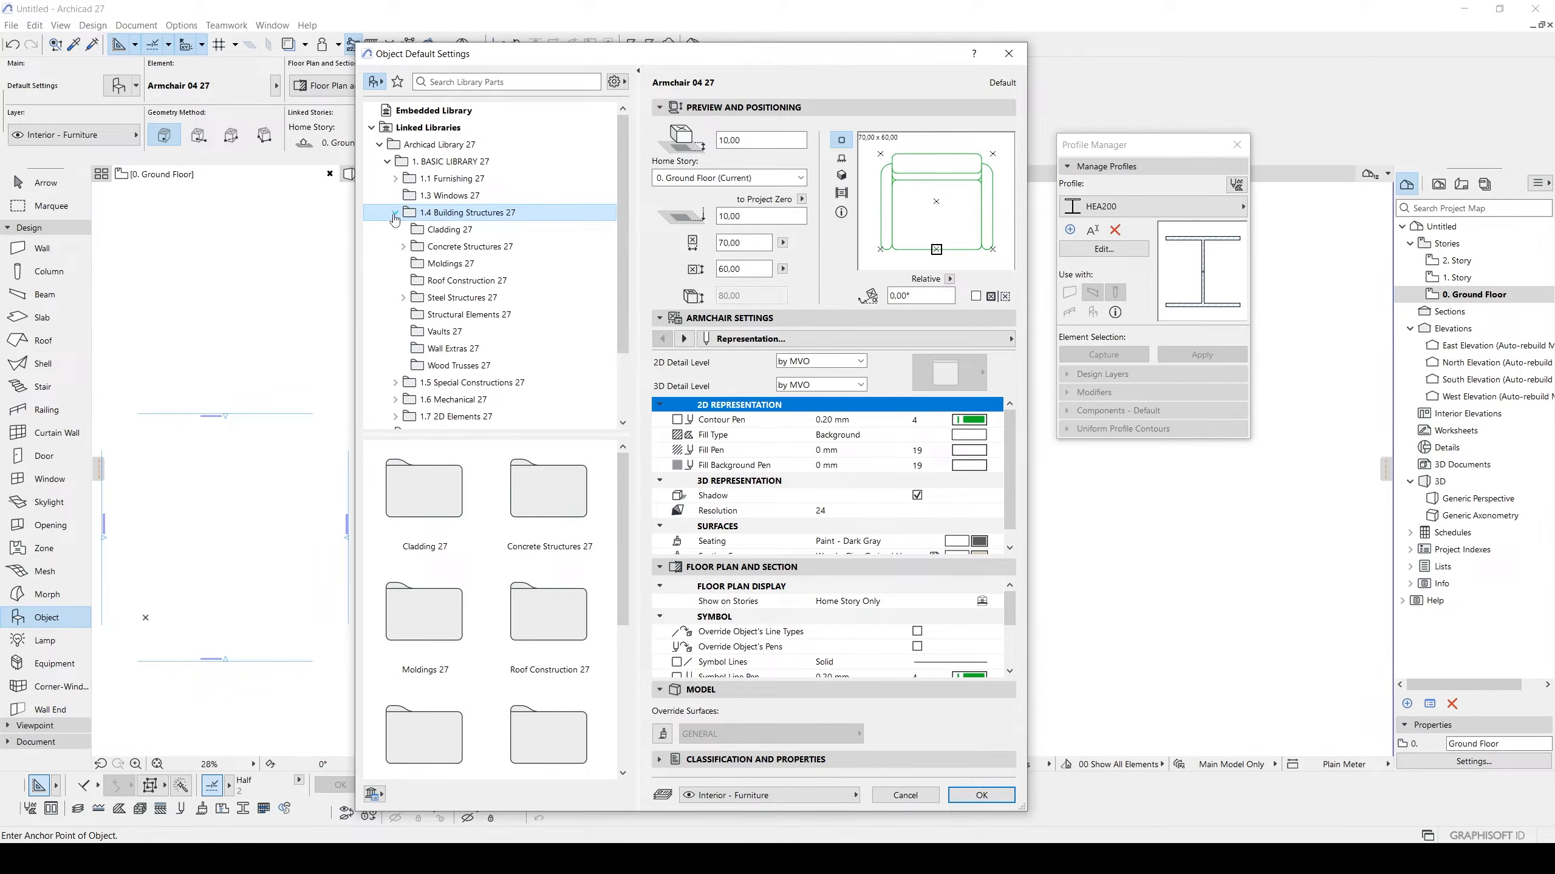
{"action": "left_click", "coordinate": [453, 298]}
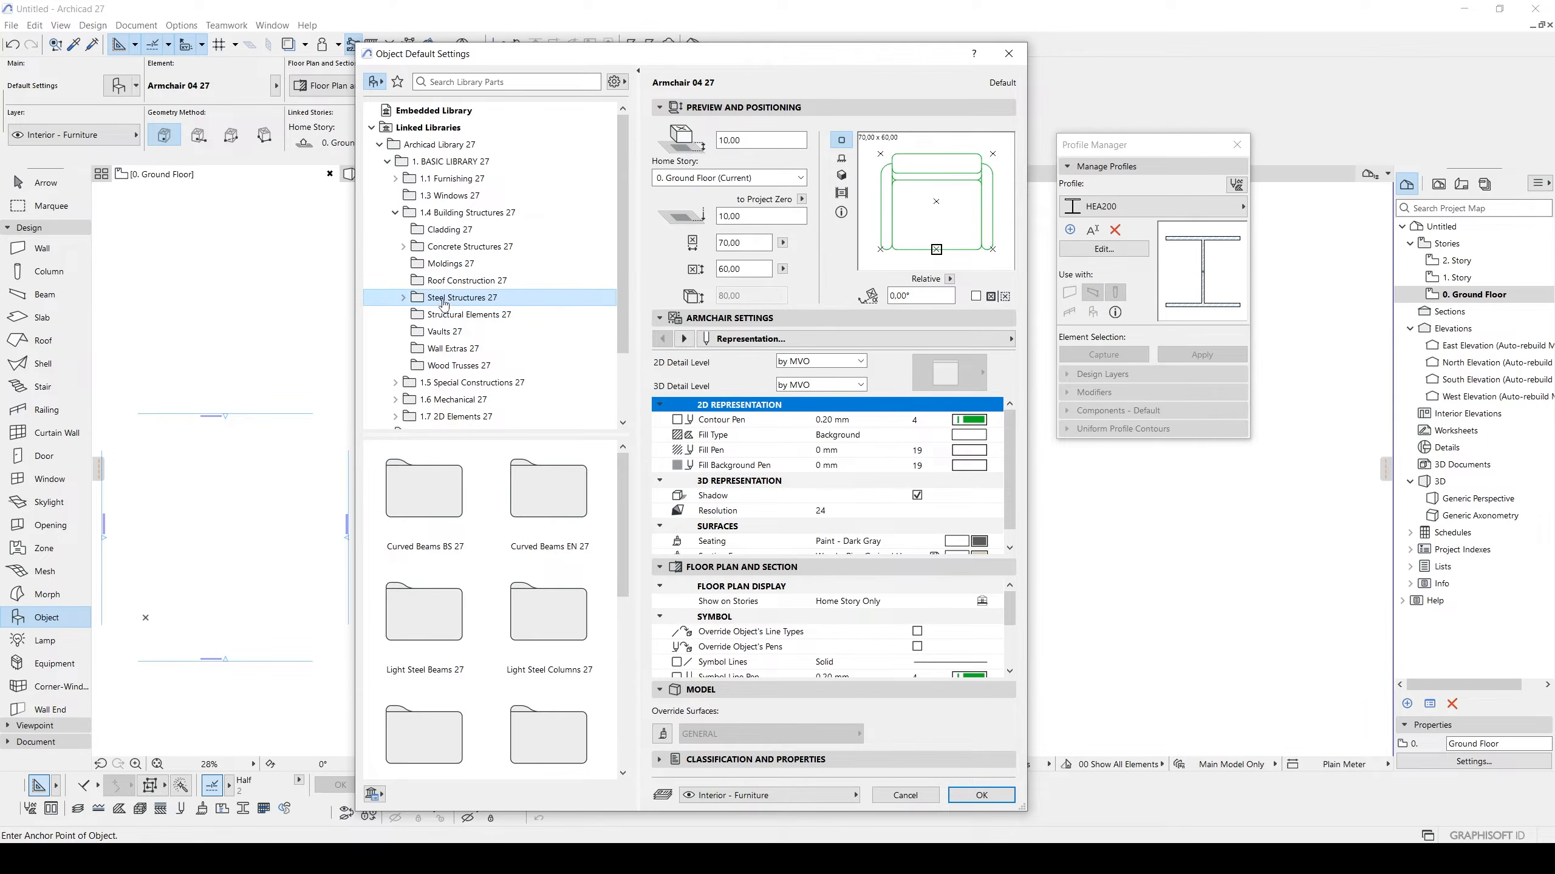
{"action": "left_click", "coordinate": [403, 297]}
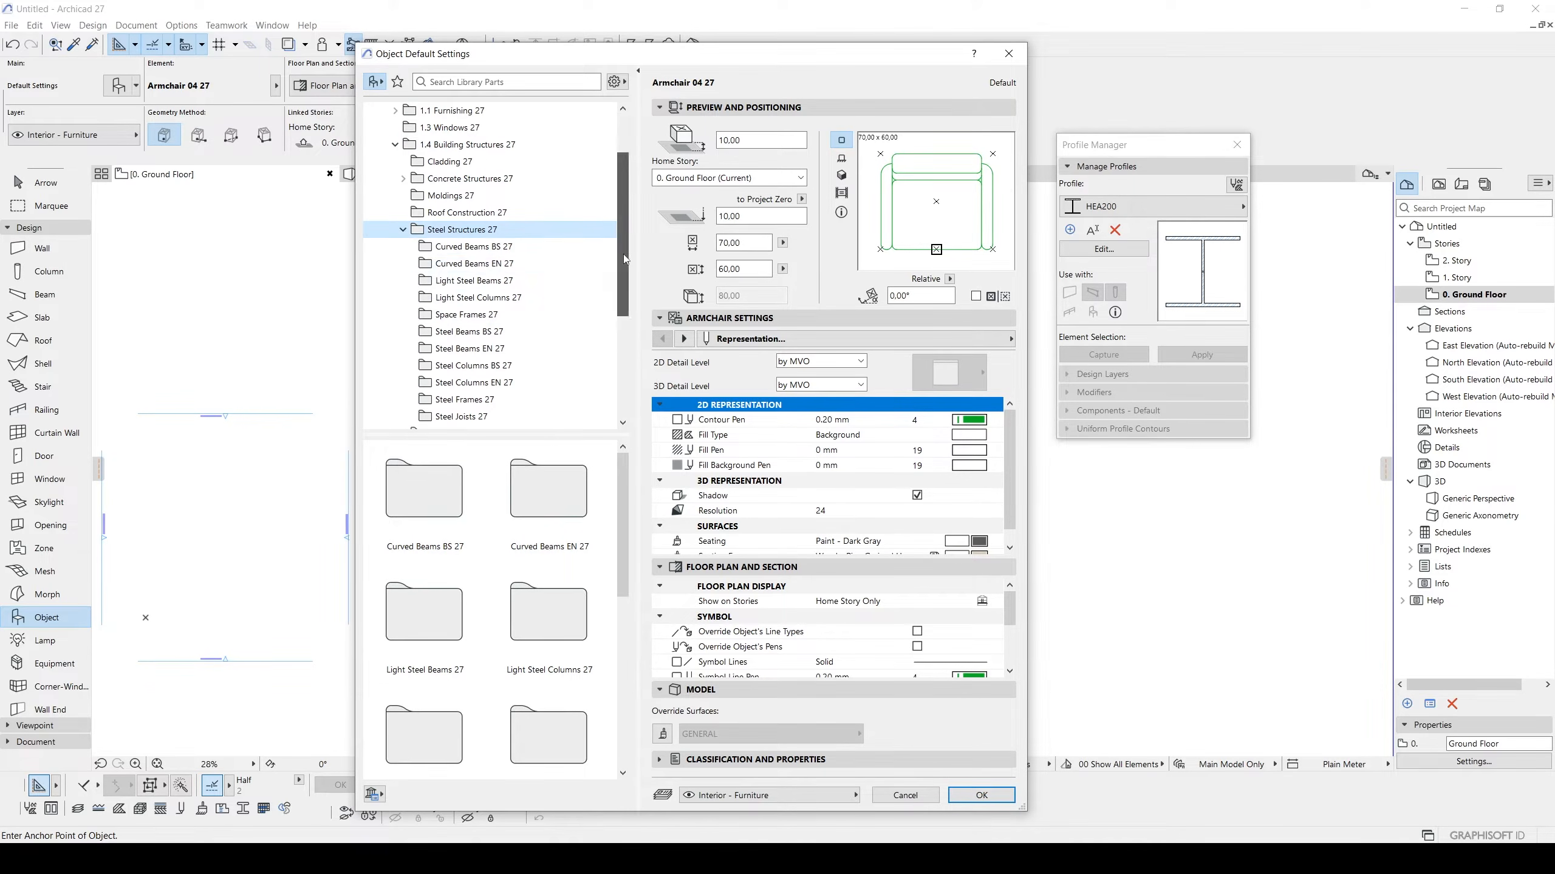
Look through the curved beam, light steel beam, light steel column and space frame objects in Steel Structures 27.
{"action": "scroll", "coordinate": [475, 217], "scroll_direction": "down", "scroll_amount": 1}
{"action": "key", "text": "Down"}
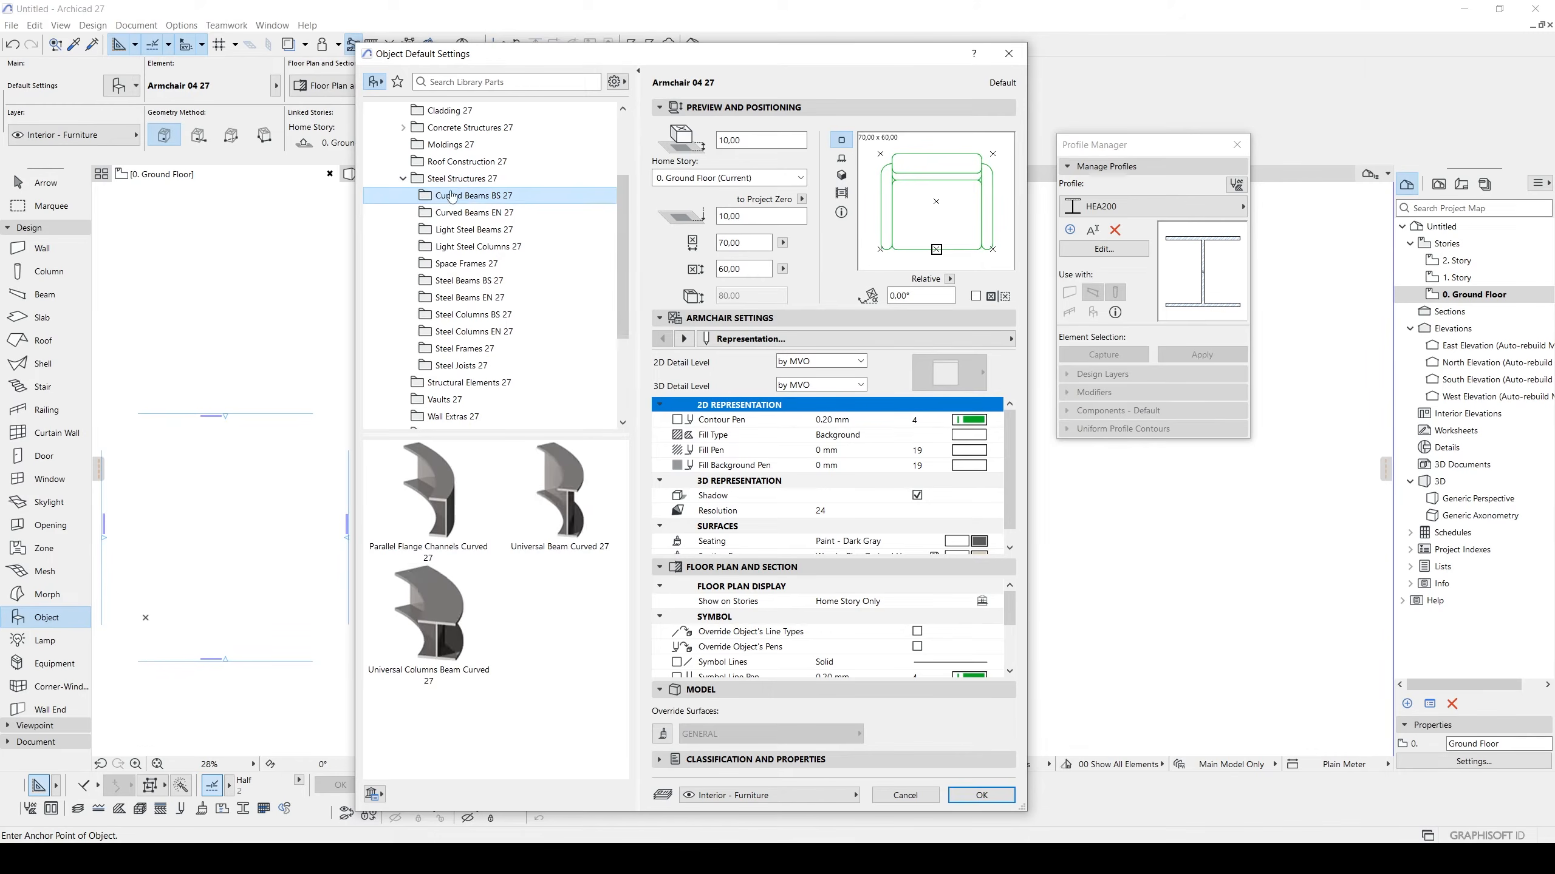
{"action": "key", "text": "Down"}
{"action": "key", "text": "Down"}
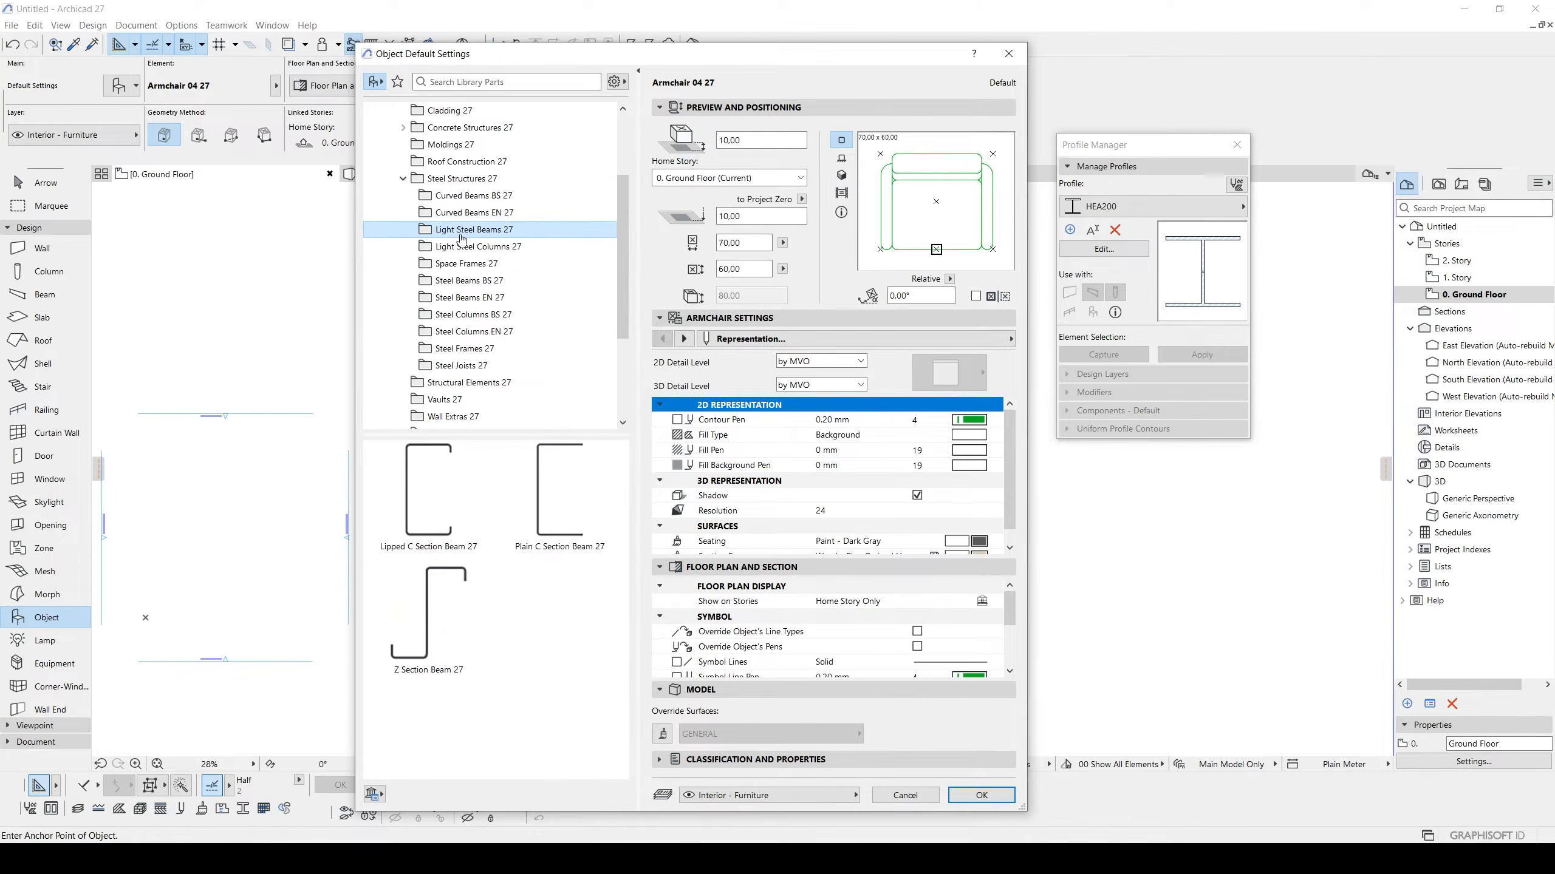
{"action": "key", "text": "Down"}
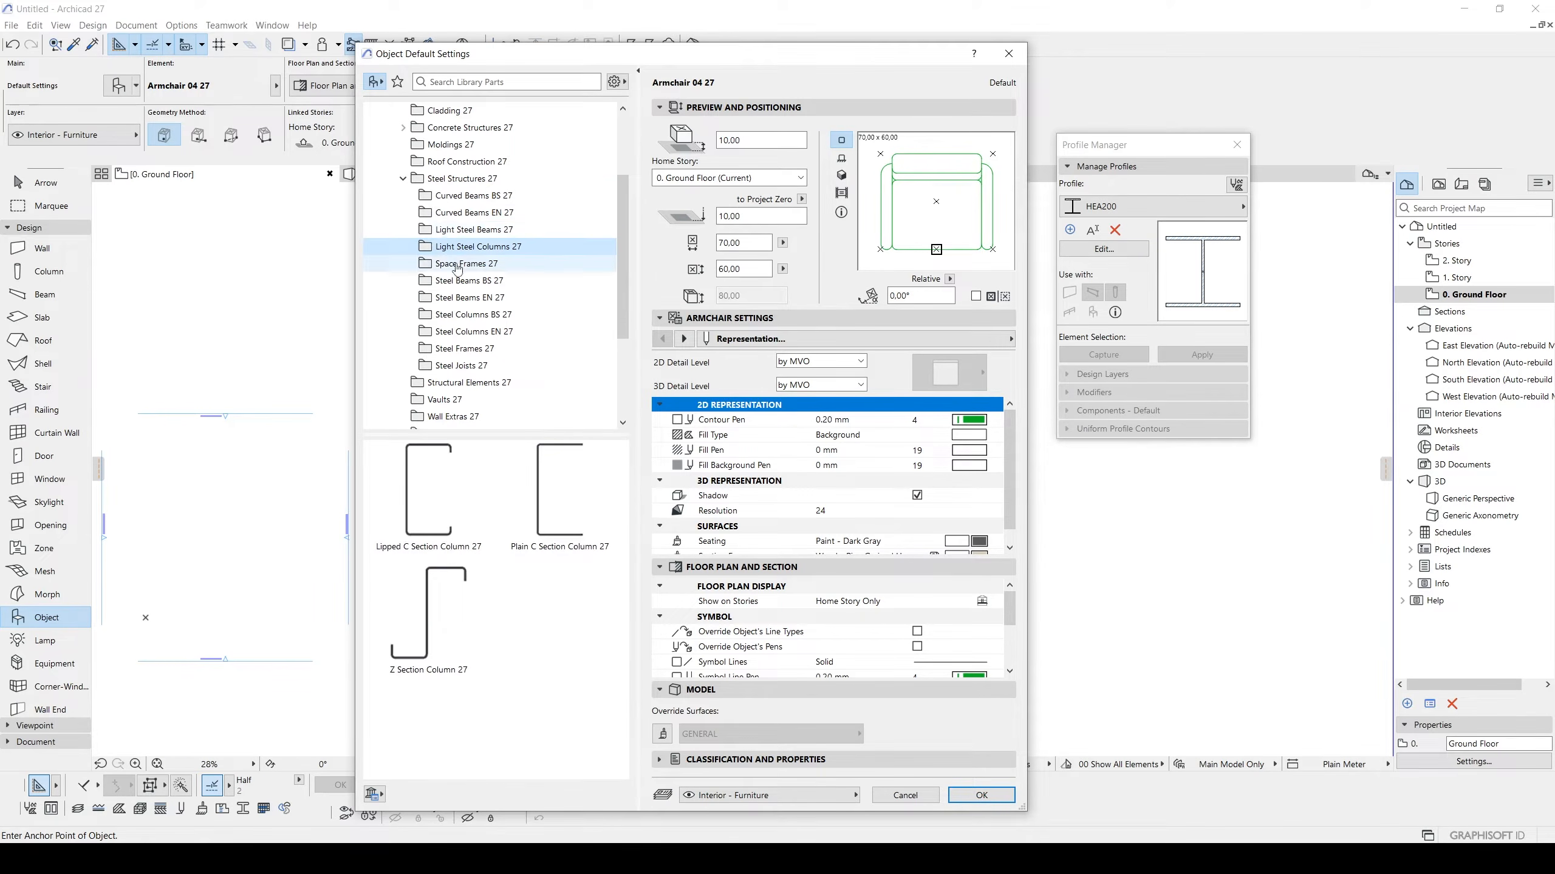
{"action": "left_click", "coordinate": [457, 263]}
{"action": "scroll", "coordinate": [624, 483], "scroll_direction": "down", "scroll_amount": 1}
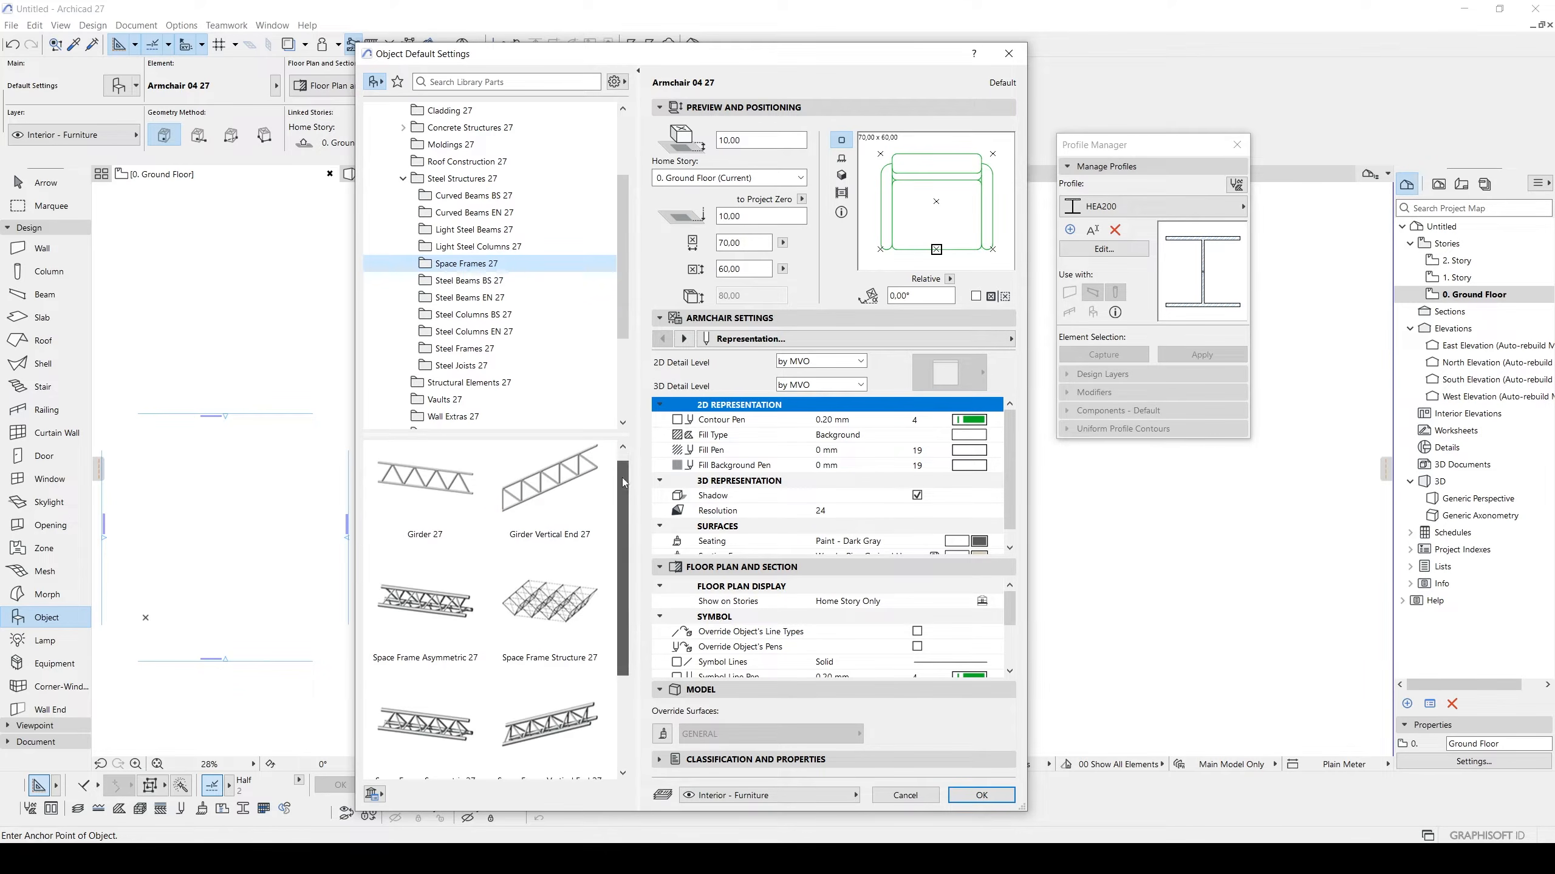
Examine the objects in the BS and EN steel beam and column folders, Steel Frames 27 and Steel Joists 27.
{"action": "left_click", "coordinate": [439, 283]}
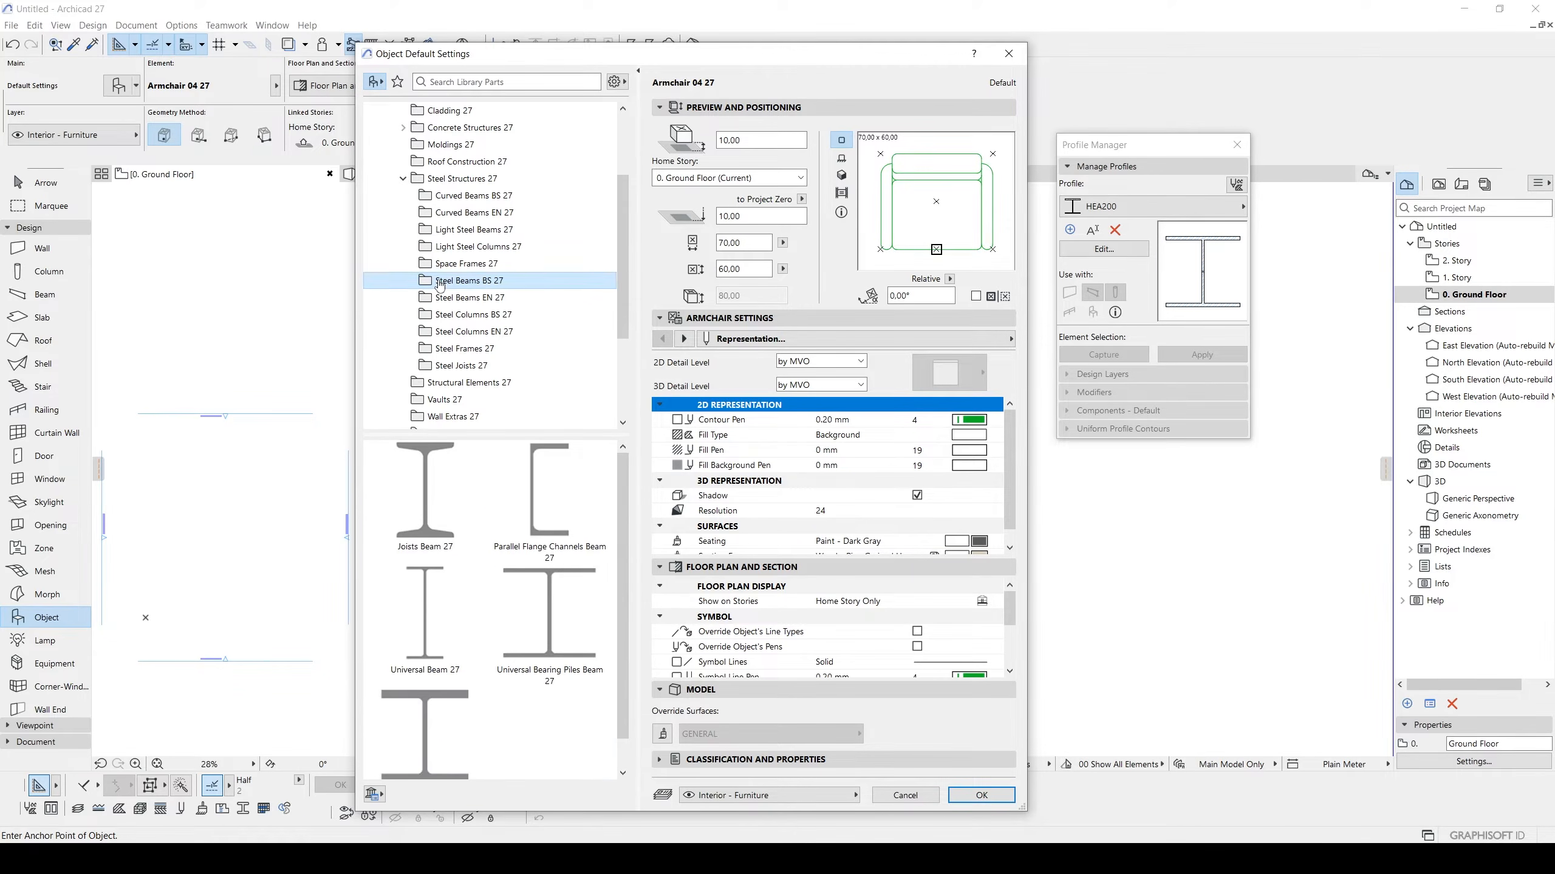
{"action": "left_click", "coordinate": [466, 298]}
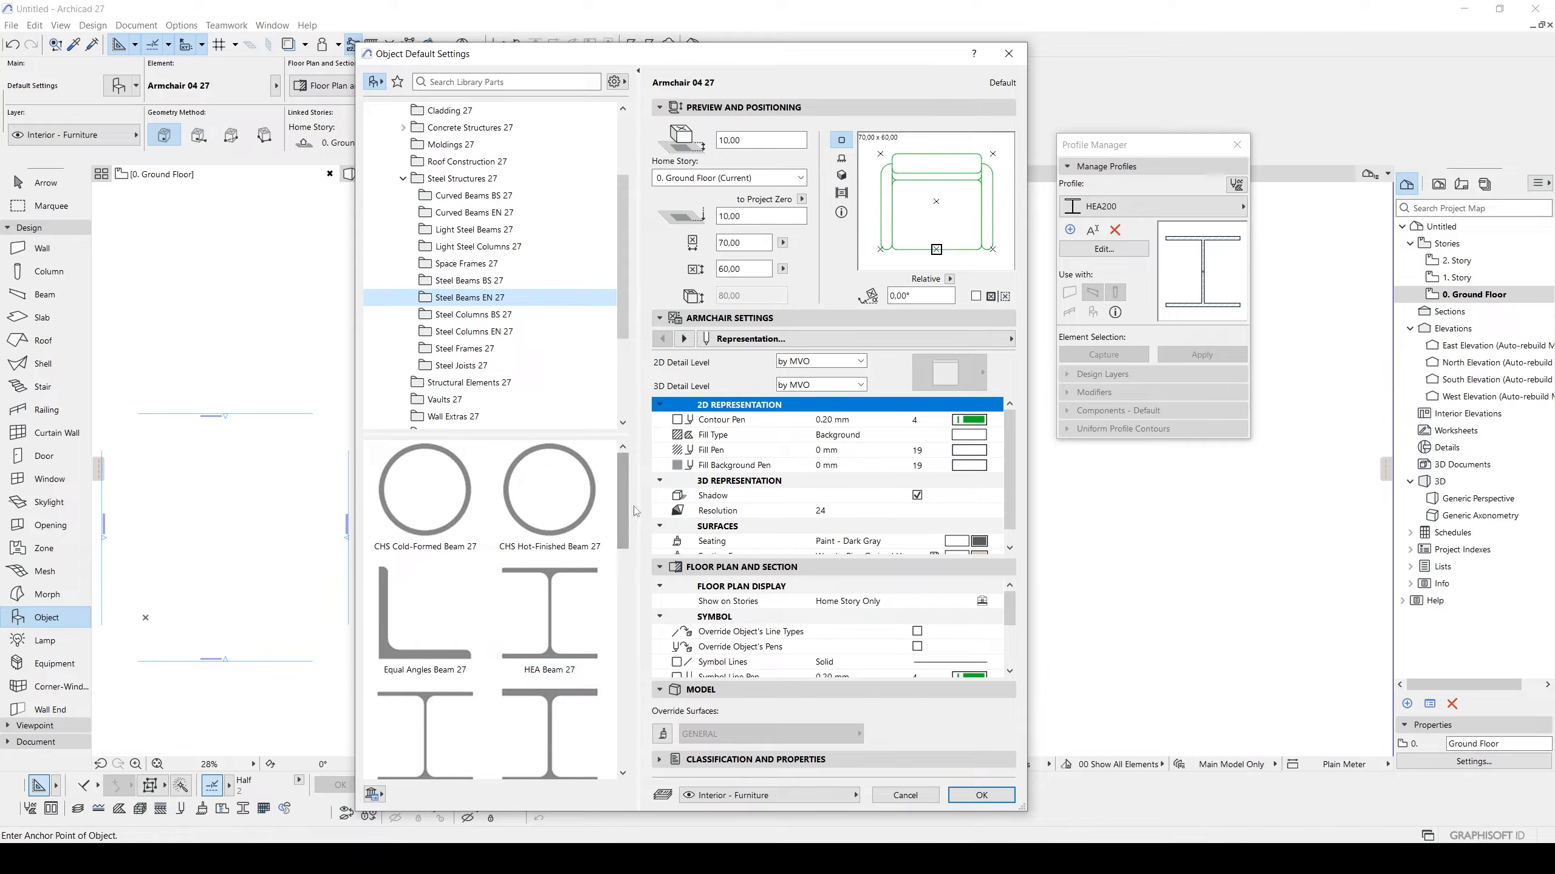
{"action": "mouse_move", "coordinate": [622, 496]}
{"action": "left_mouse_down"}
{"action": "mouse_move", "coordinate": [606, 755]}
{"action": "mouse_move", "coordinate": [624, 508]}
{"action": "left_mouse_up"}
{"action": "left_click", "coordinate": [470, 314]}
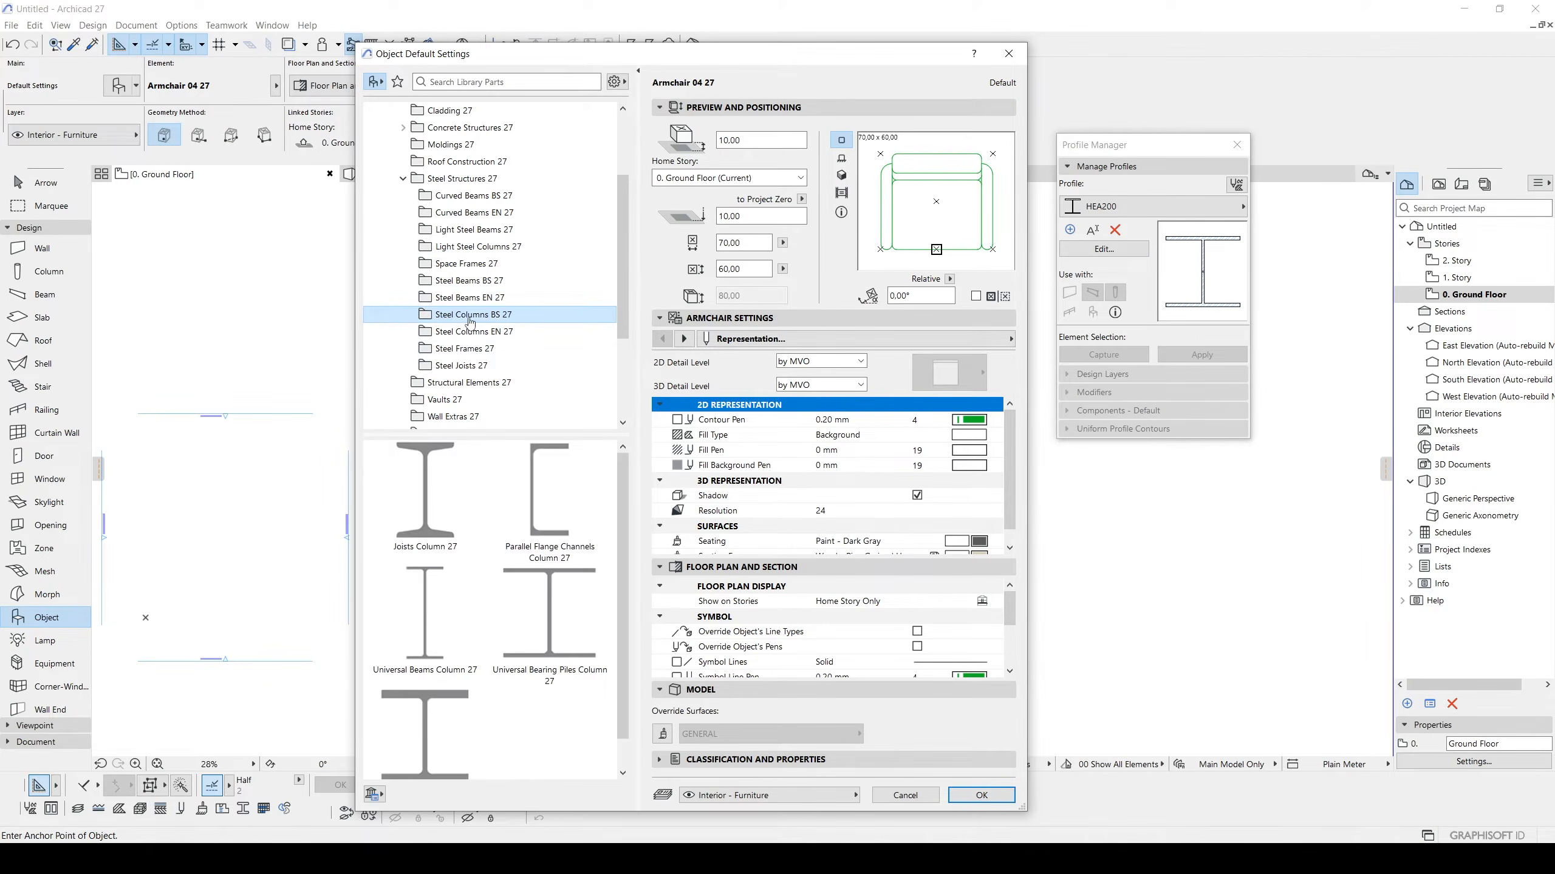
{"action": "left_click", "coordinate": [470, 332]}
{"action": "left_click", "coordinate": [465, 348]}
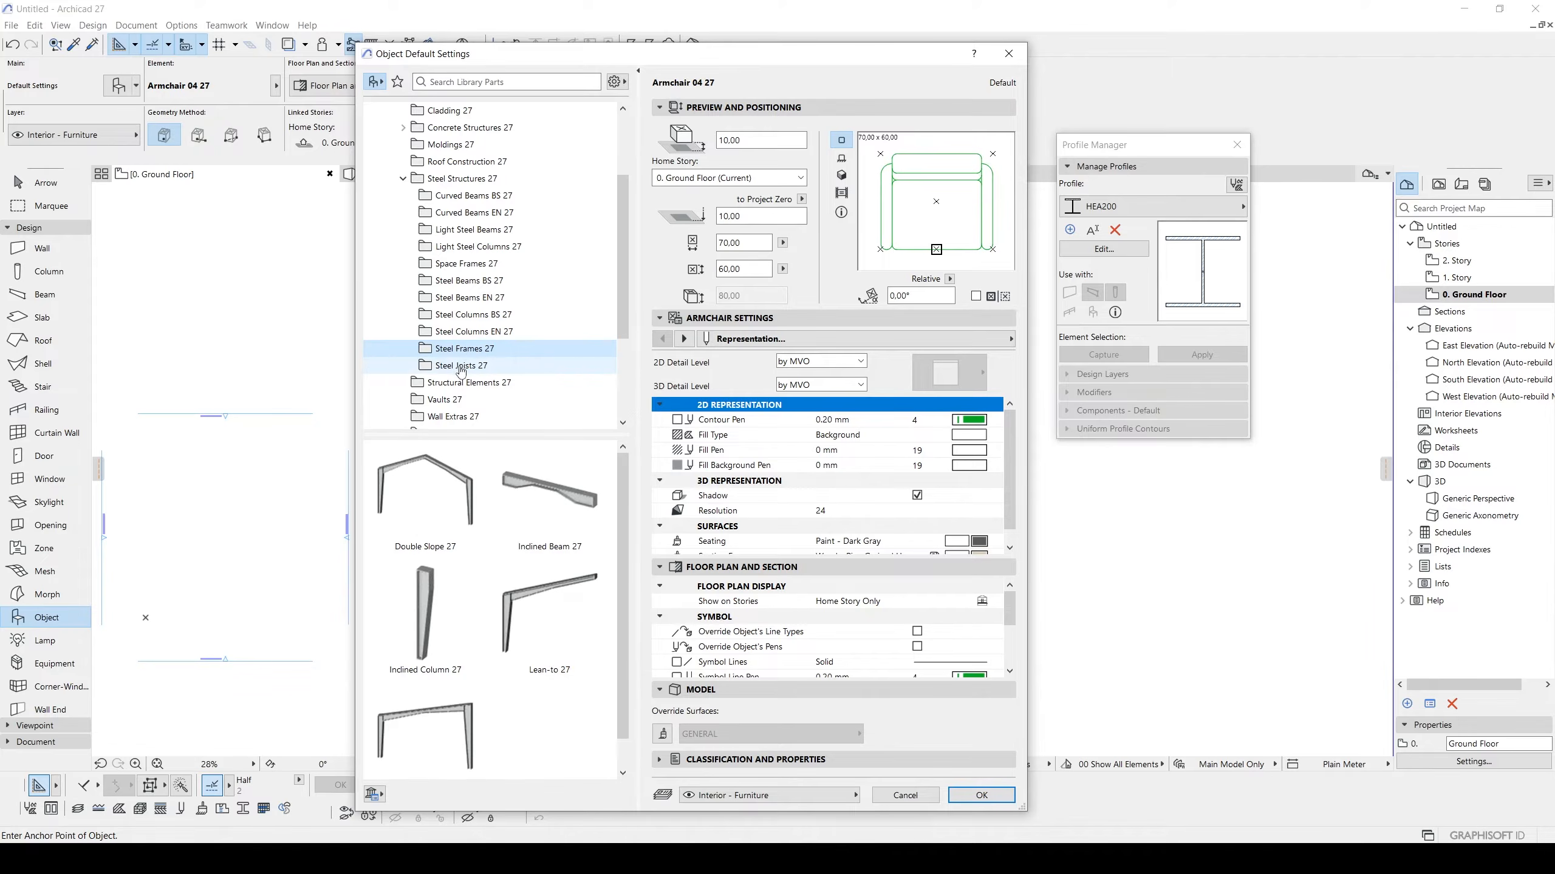
{"action": "left_click", "coordinate": [464, 367]}
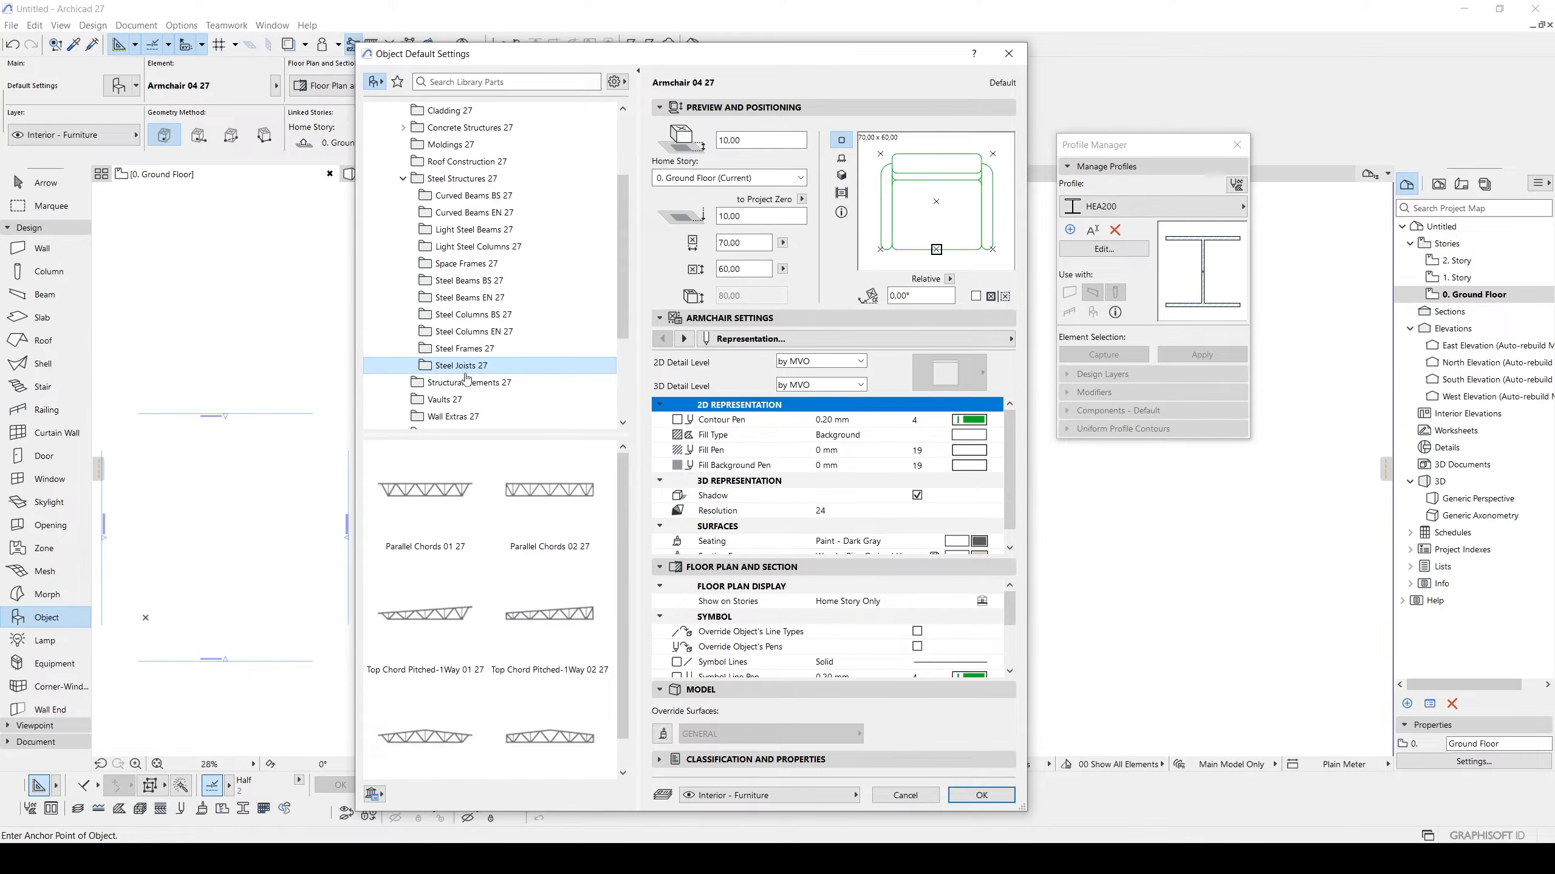
{"action": "mouse_move", "coordinate": [624, 481]}
{"action": "left_mouse_down"}
{"action": "mouse_move", "coordinate": [623, 544]}
{"action": "mouse_move", "coordinate": [622, 487]}
{"action": "left_mouse_up"}
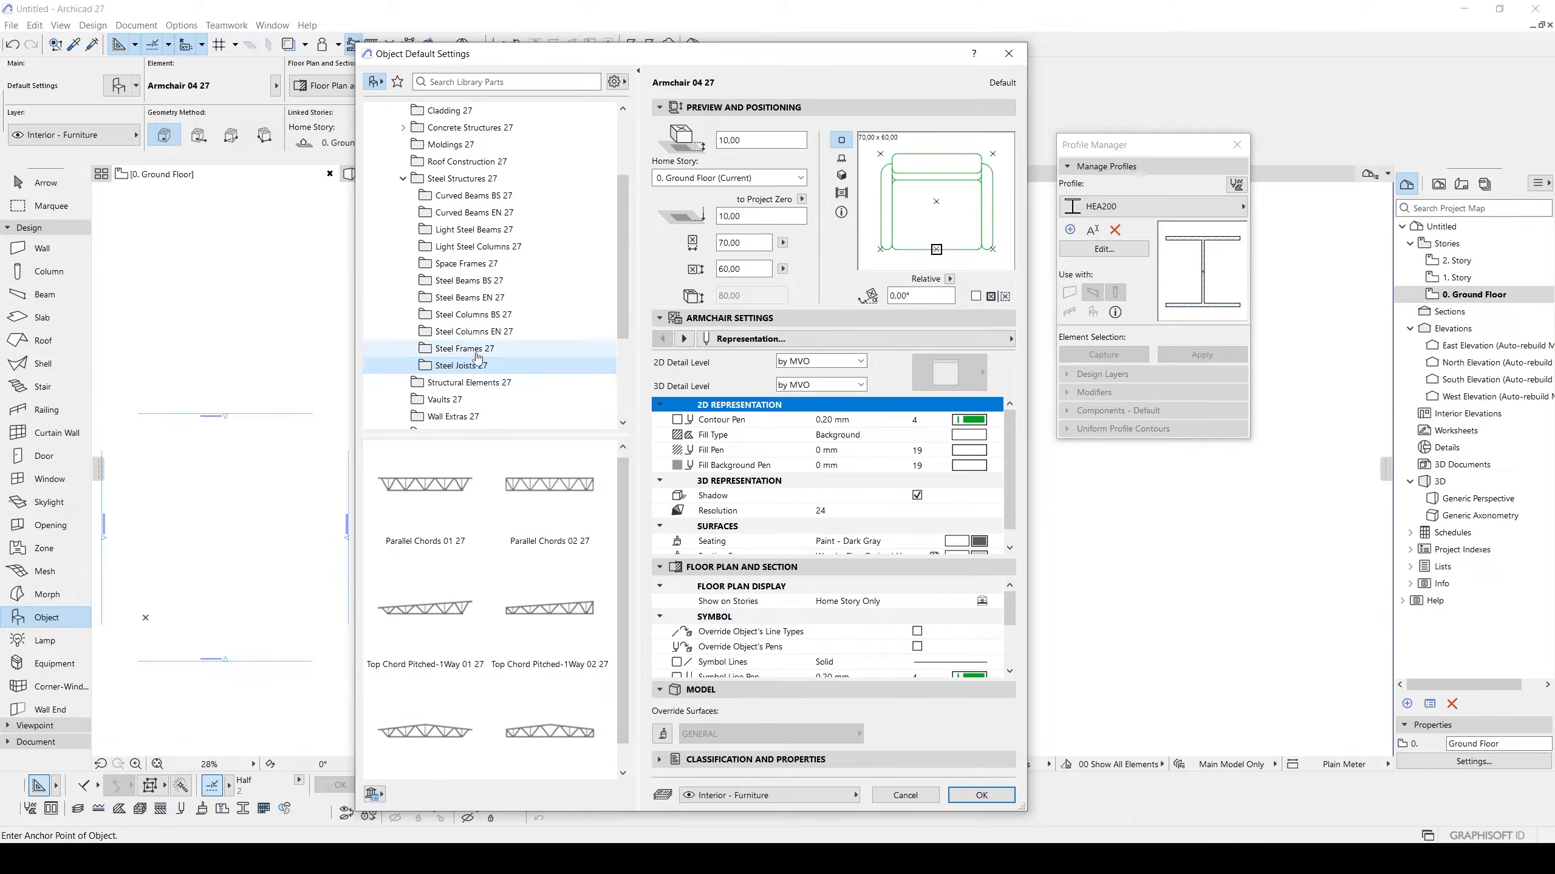
Choose the Universal Beams Column 27 object from the Steel Columns BS 27 folder.
{"action": "left_click", "coordinate": [470, 315]}
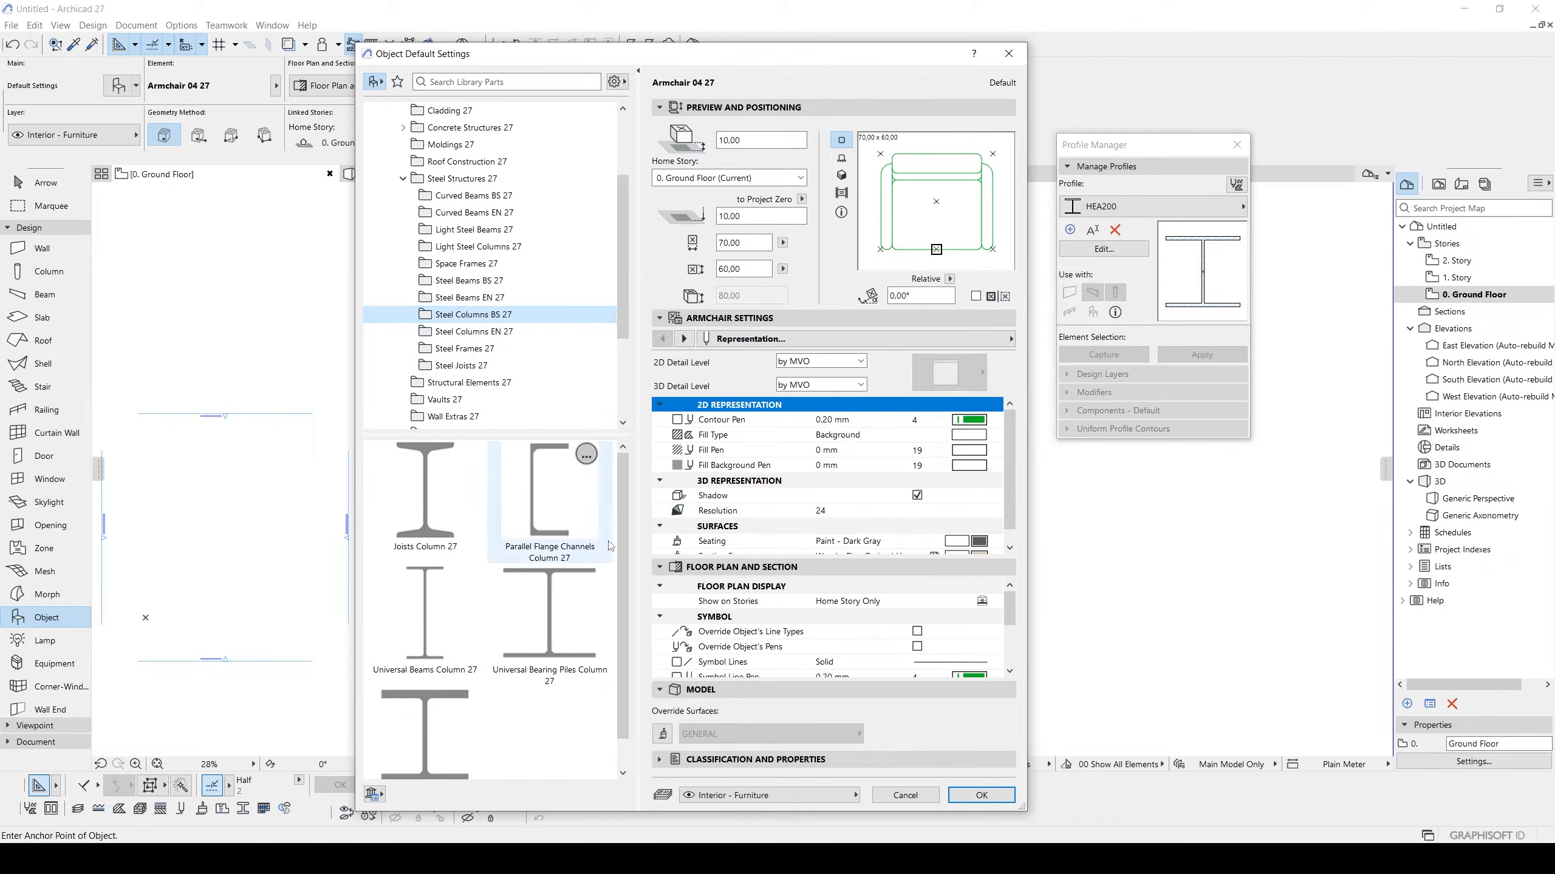
{"action": "left_click_drag", "start_coordinate": [623, 529], "coordinate": [618, 581]}
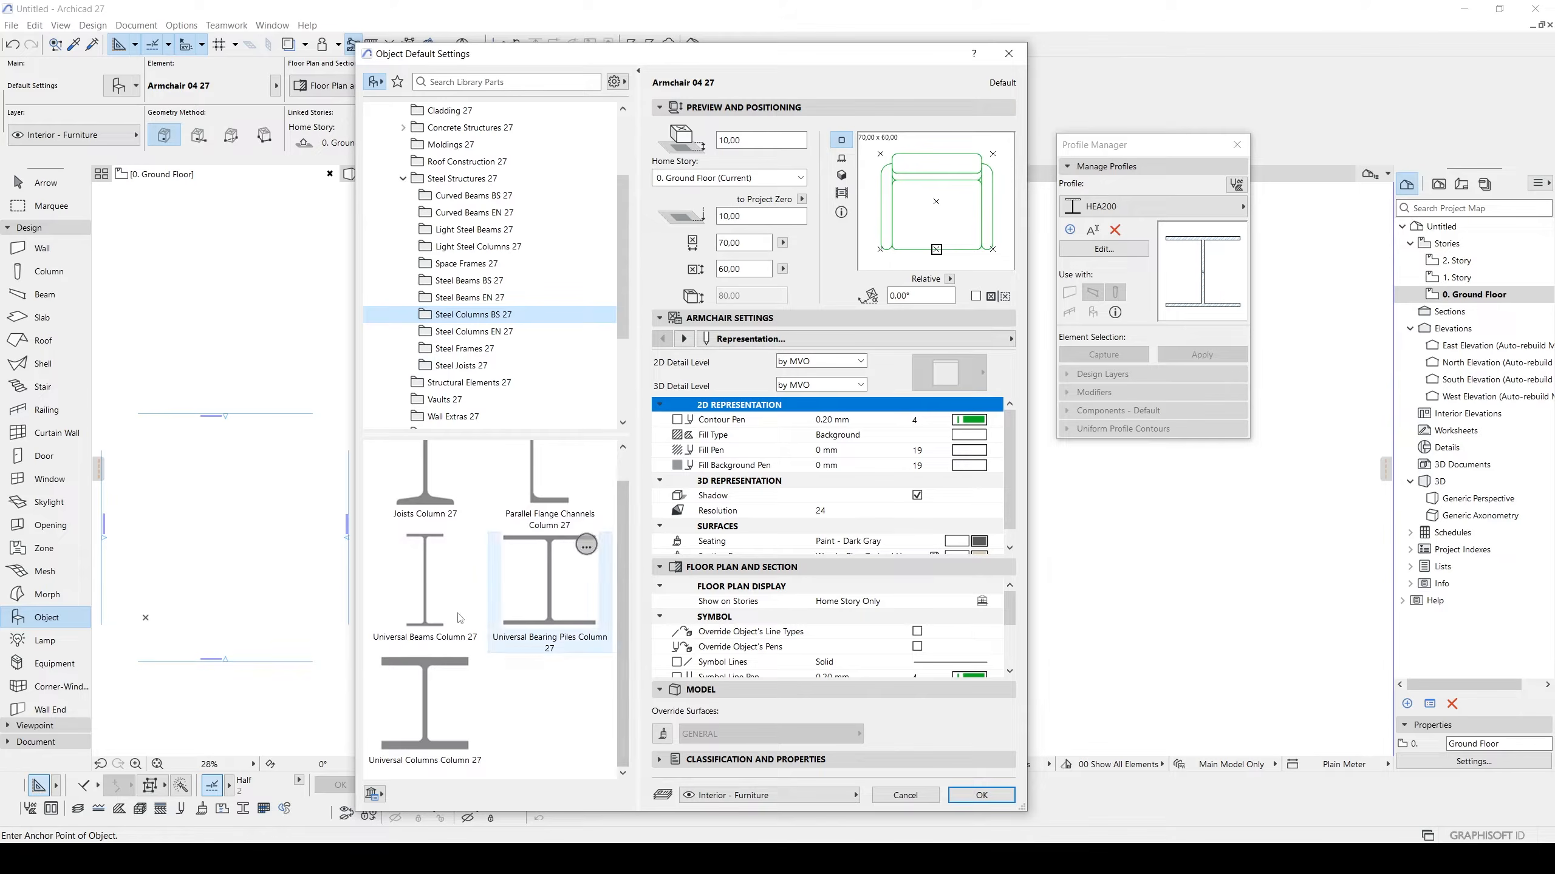
{"action": "left_click", "coordinate": [428, 607]}
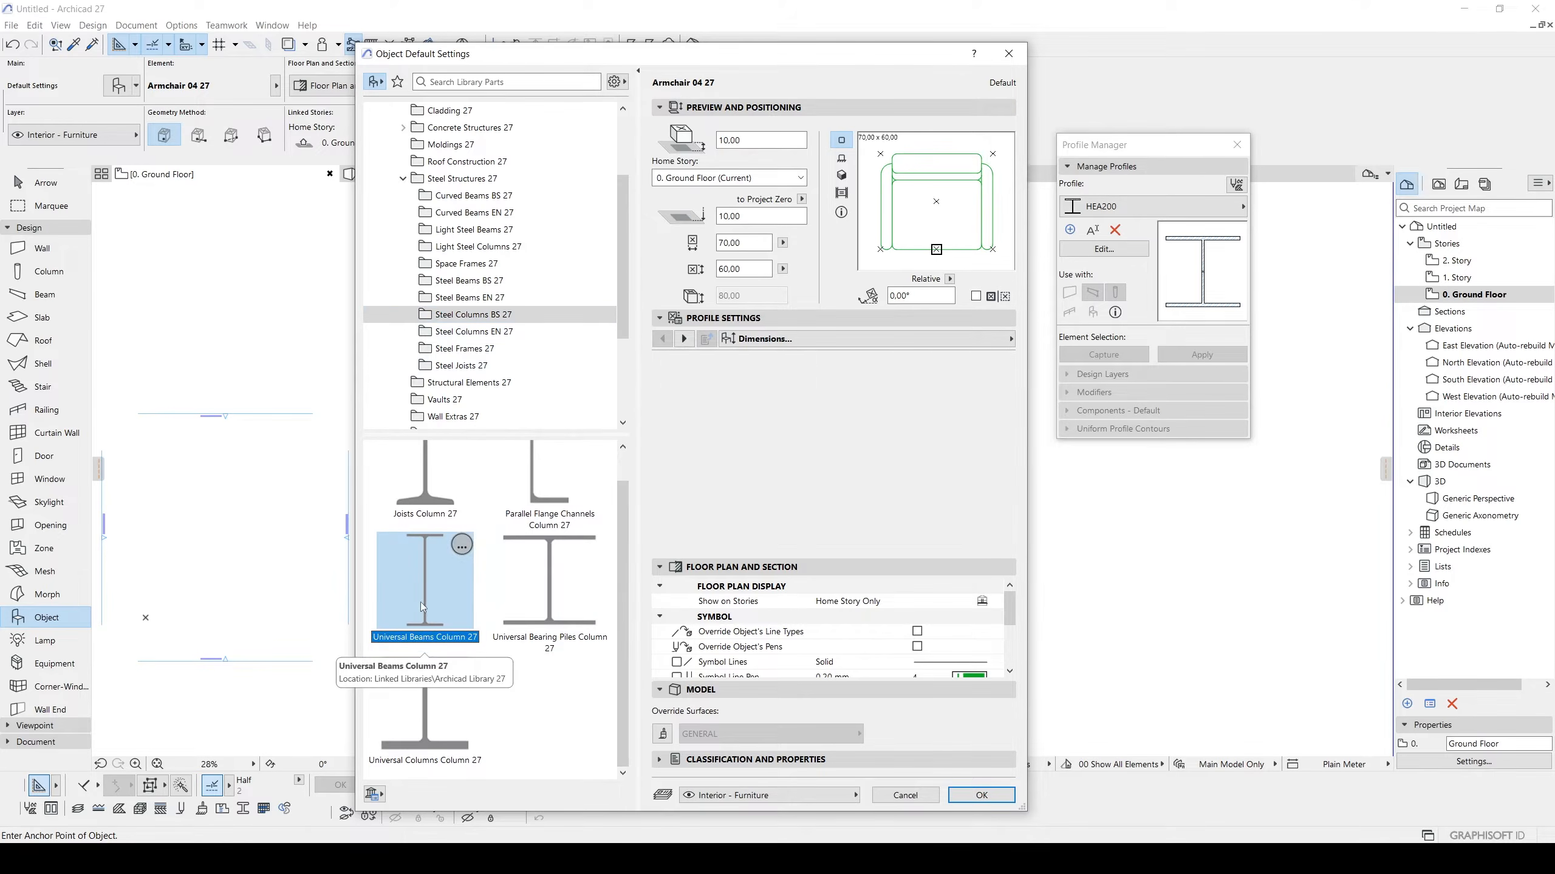
Look through the BS Standard sizes offered for the Universal Beams Column 27 object, keeping 305x127x48.
{"action": "left_click", "coordinate": [887, 379]}
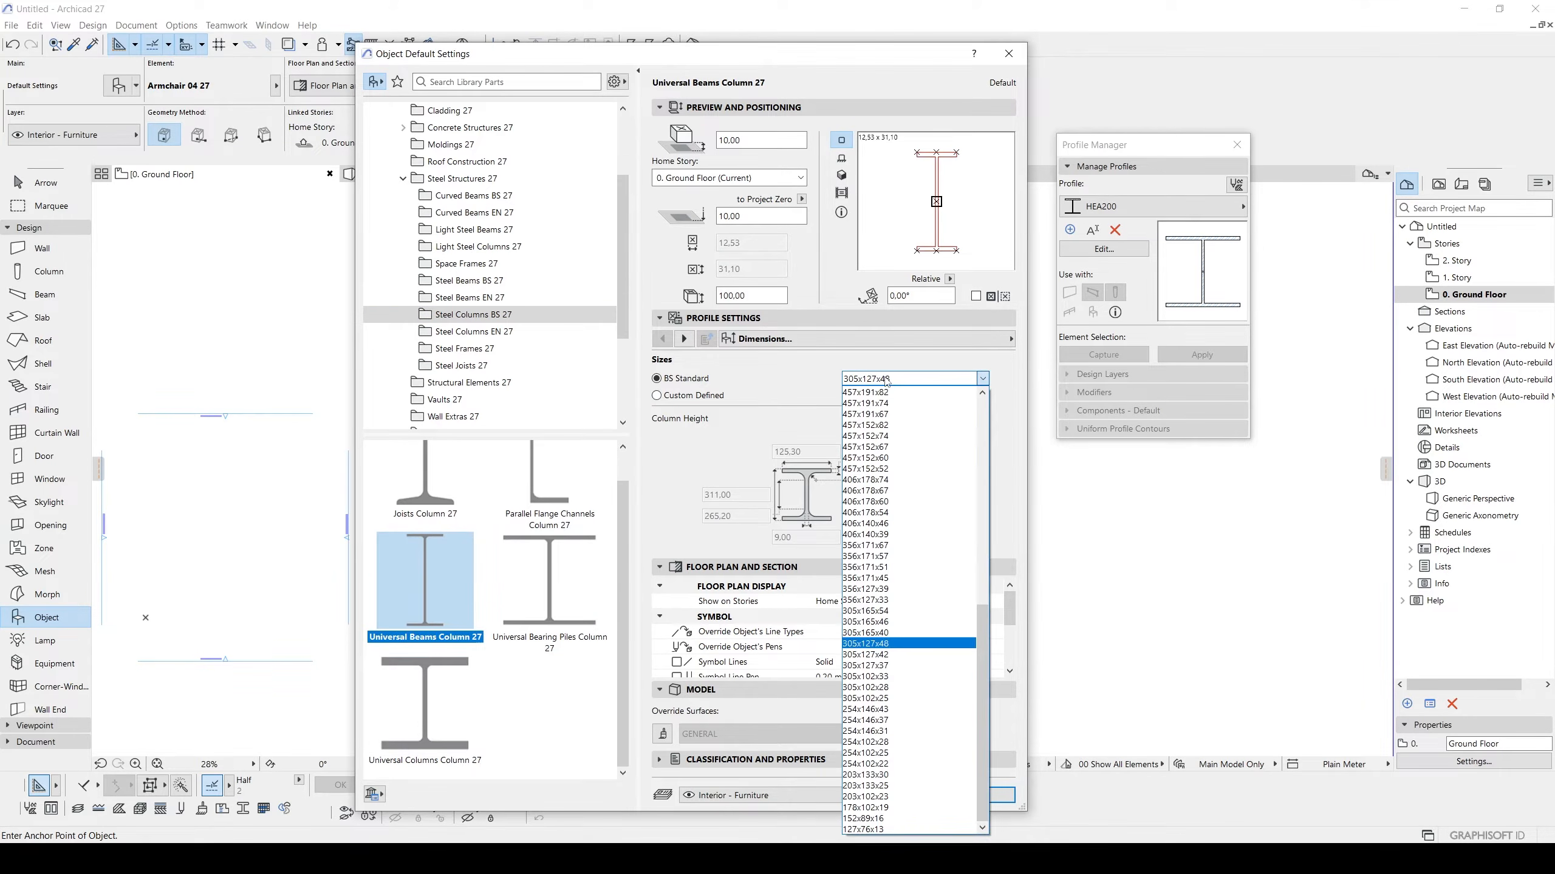
{"action": "left_click_drag", "start_coordinate": [983, 632], "coordinate": [989, 388]}
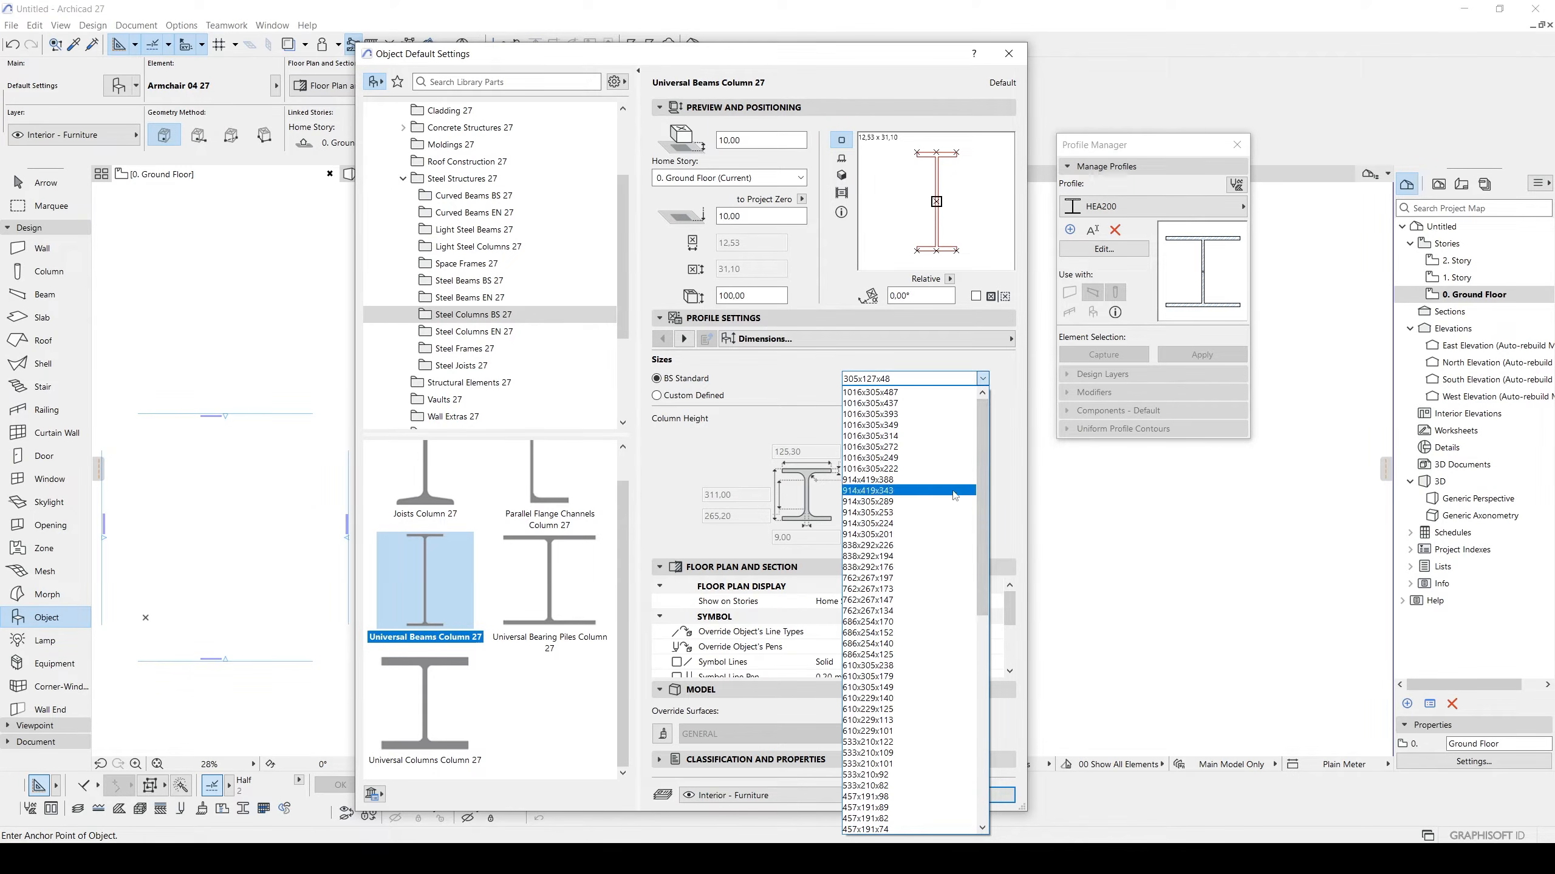
{"action": "mouse_move", "coordinate": [987, 453]}
{"action": "left_mouse_down"}
{"action": "mouse_move", "coordinate": [984, 701]}
{"action": "mouse_move", "coordinate": [1005, 443]}
{"action": "left_mouse_up"}
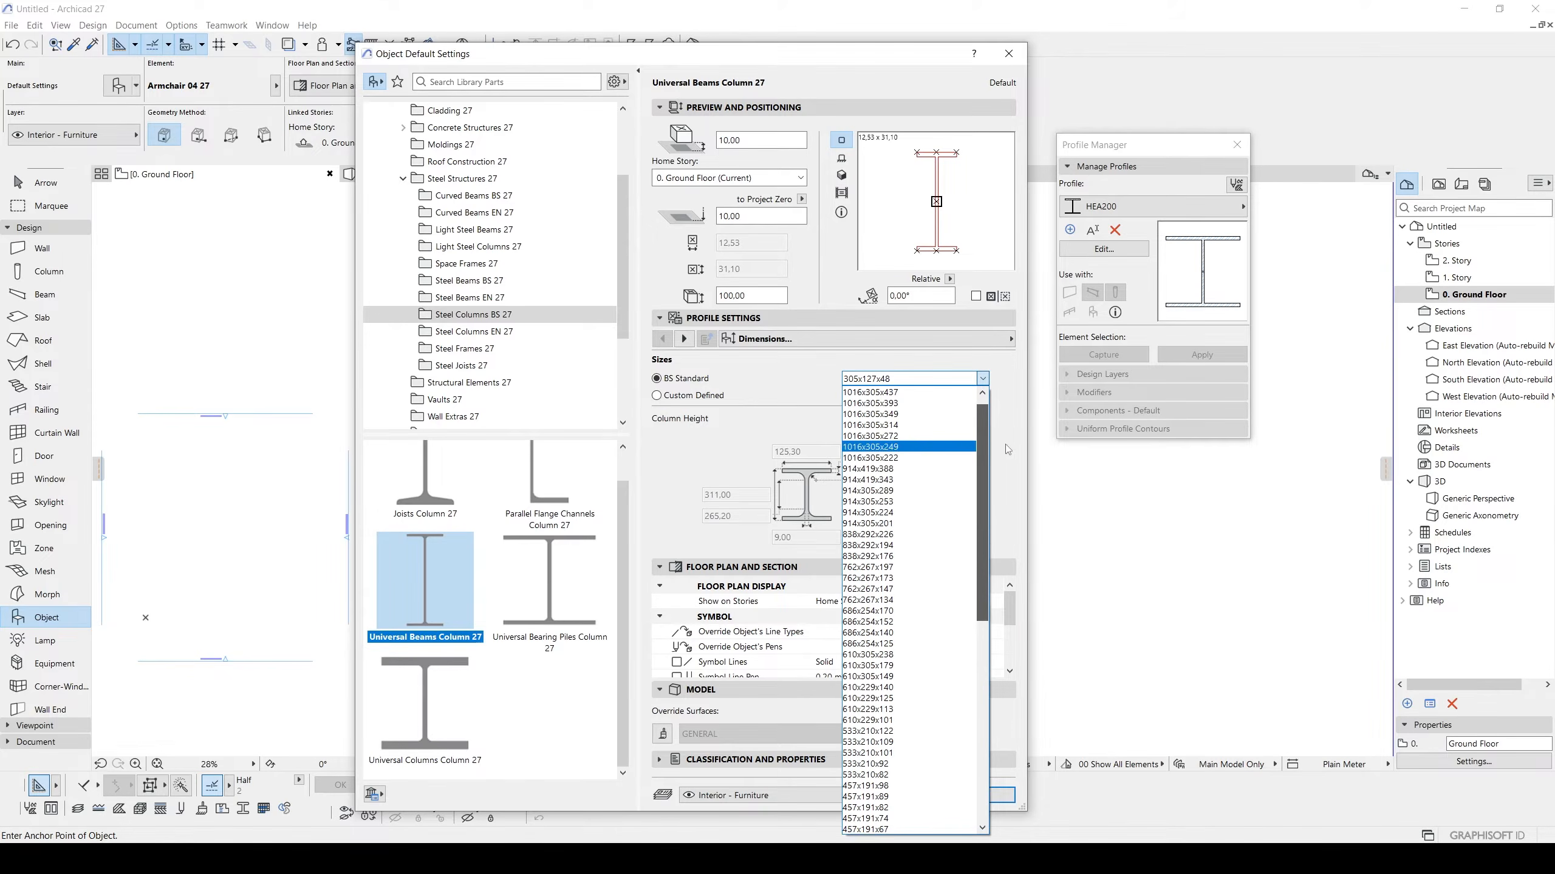
{"action": "left_click", "coordinate": [713, 438]}
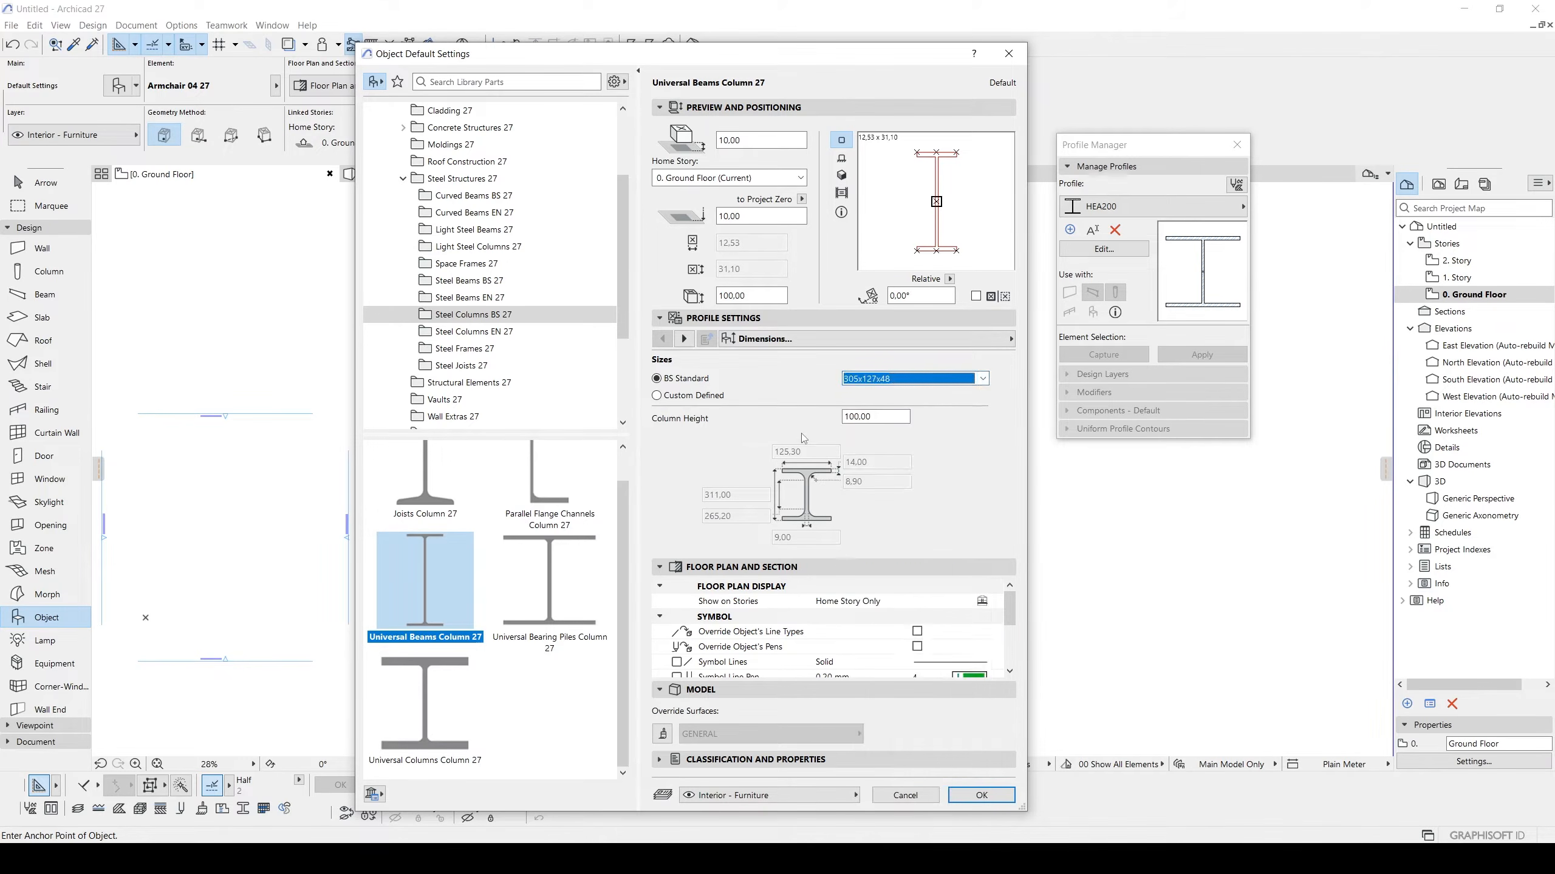
Review the column's cutting options, its representation and materials settings, and the remaining profile settings pages.
{"action": "left_click", "coordinate": [684, 339]}
{"action": "left_click", "coordinate": [684, 338]}
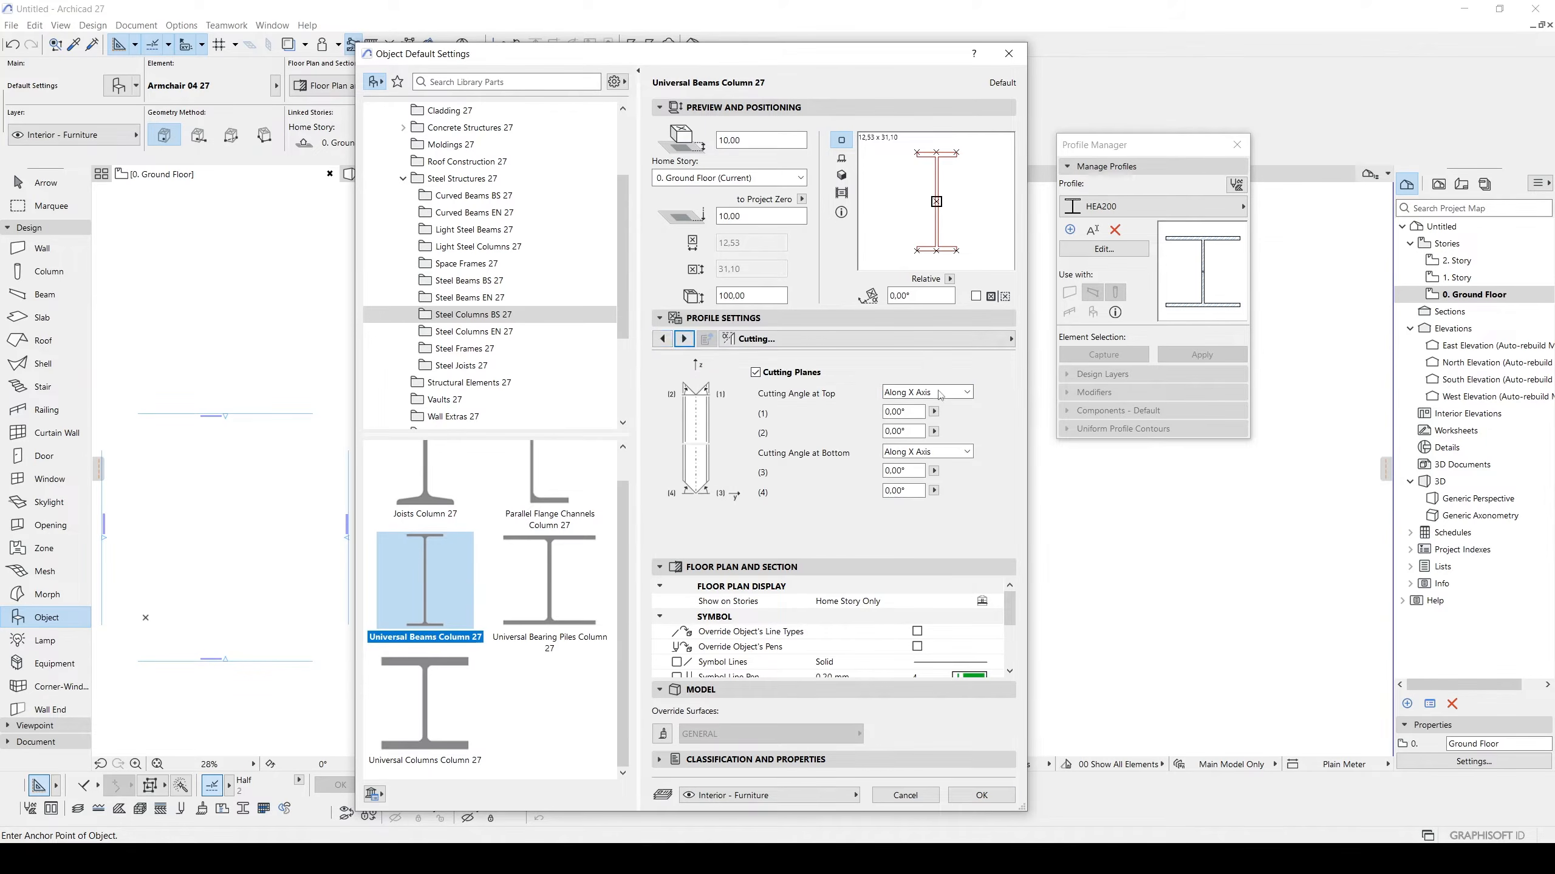
{"action": "left_click", "coordinate": [939, 393]}
{"action": "left_click", "coordinate": [925, 392]}
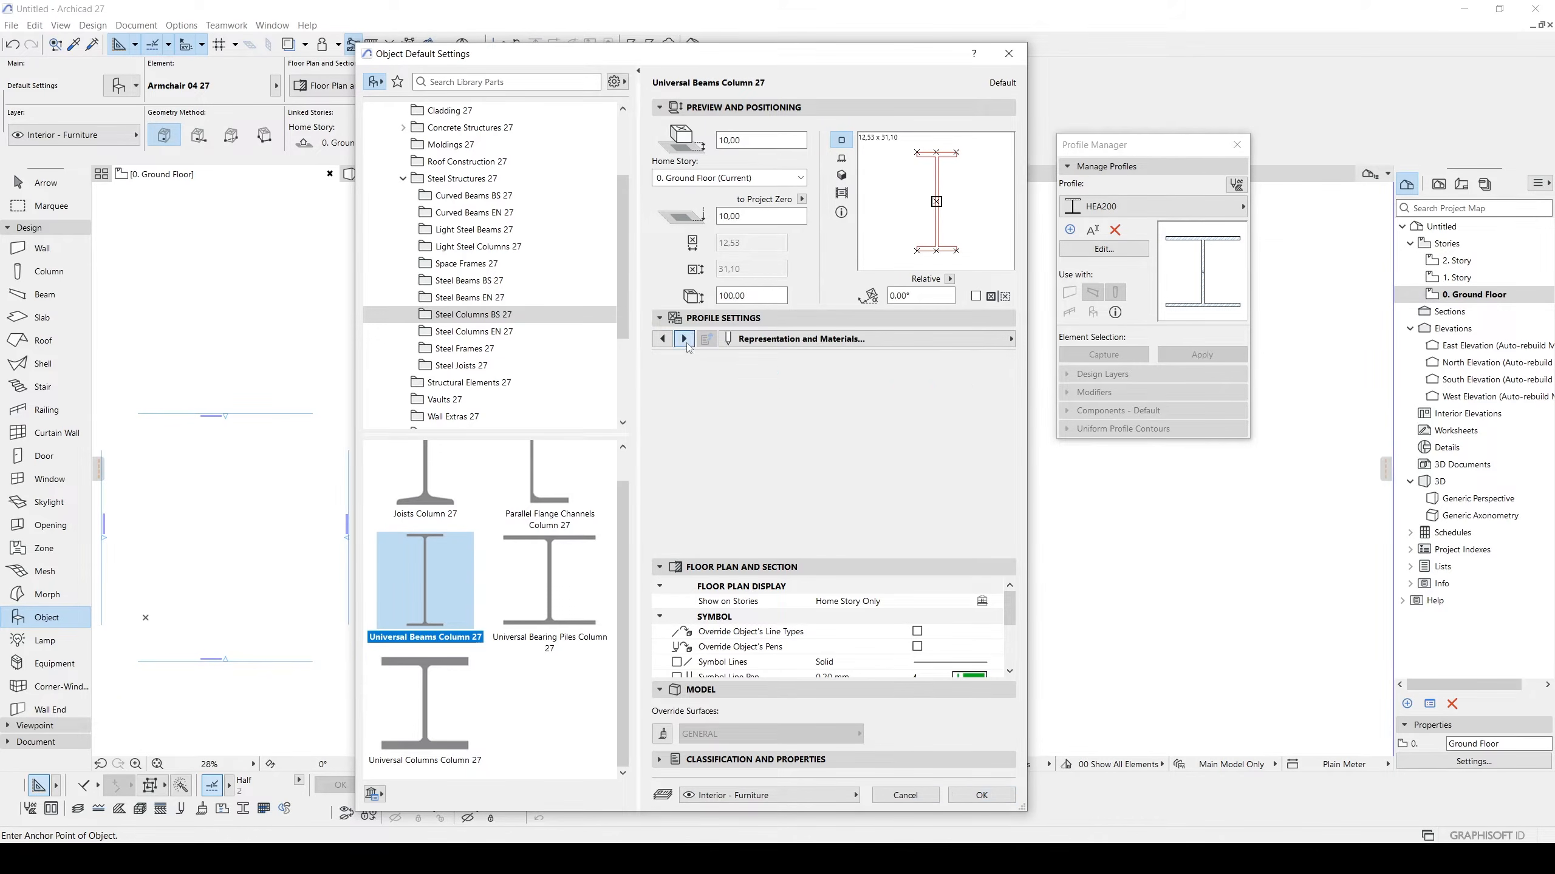
{"action": "left_click", "coordinate": [684, 339]}
Place the Universal Beams Column 27 to the right of the grid on the ground floor and show it in 3D.
{"action": "left_click", "coordinate": [982, 795]}
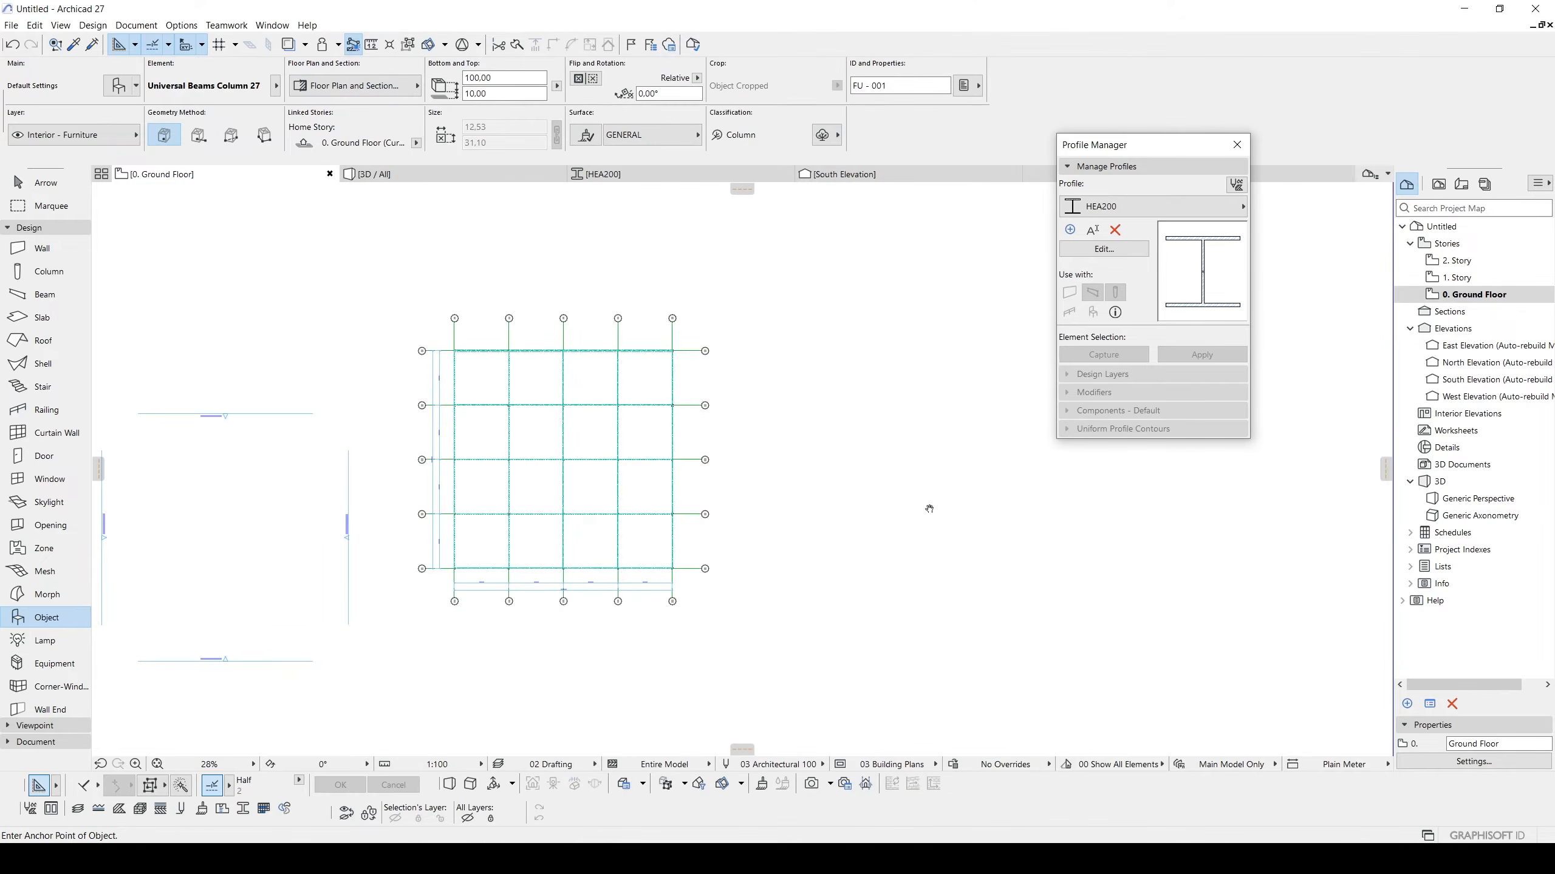
{"action": "scroll", "coordinate": [807, 432], "scroll_direction": "up", "scroll_amount": 5}
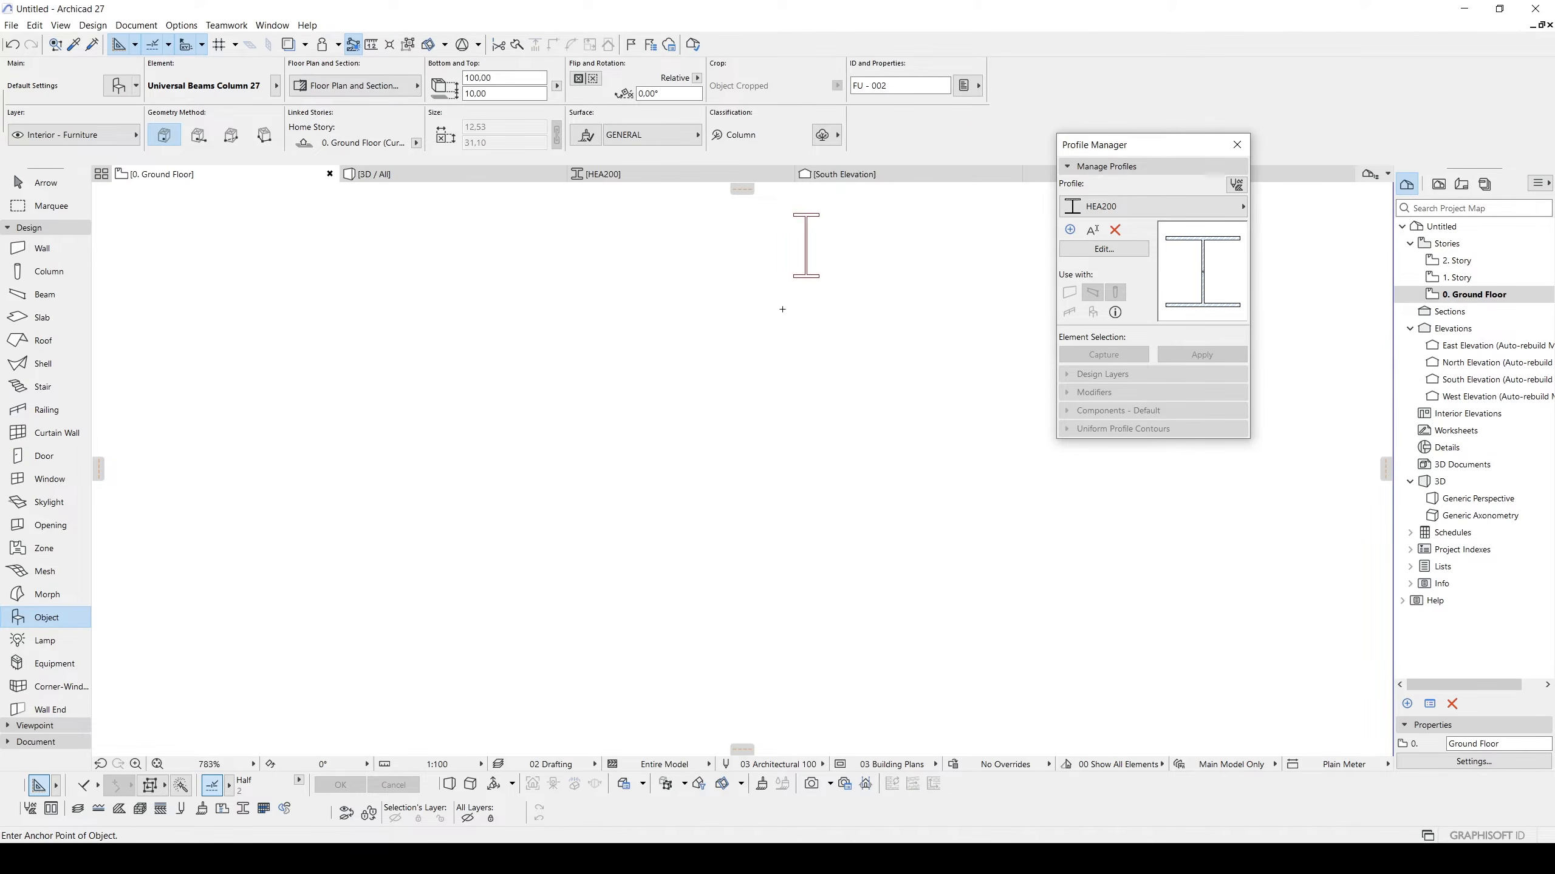
{"action": "key", "text": "Escape"}
{"action": "left_click", "coordinate": [663, 431]}
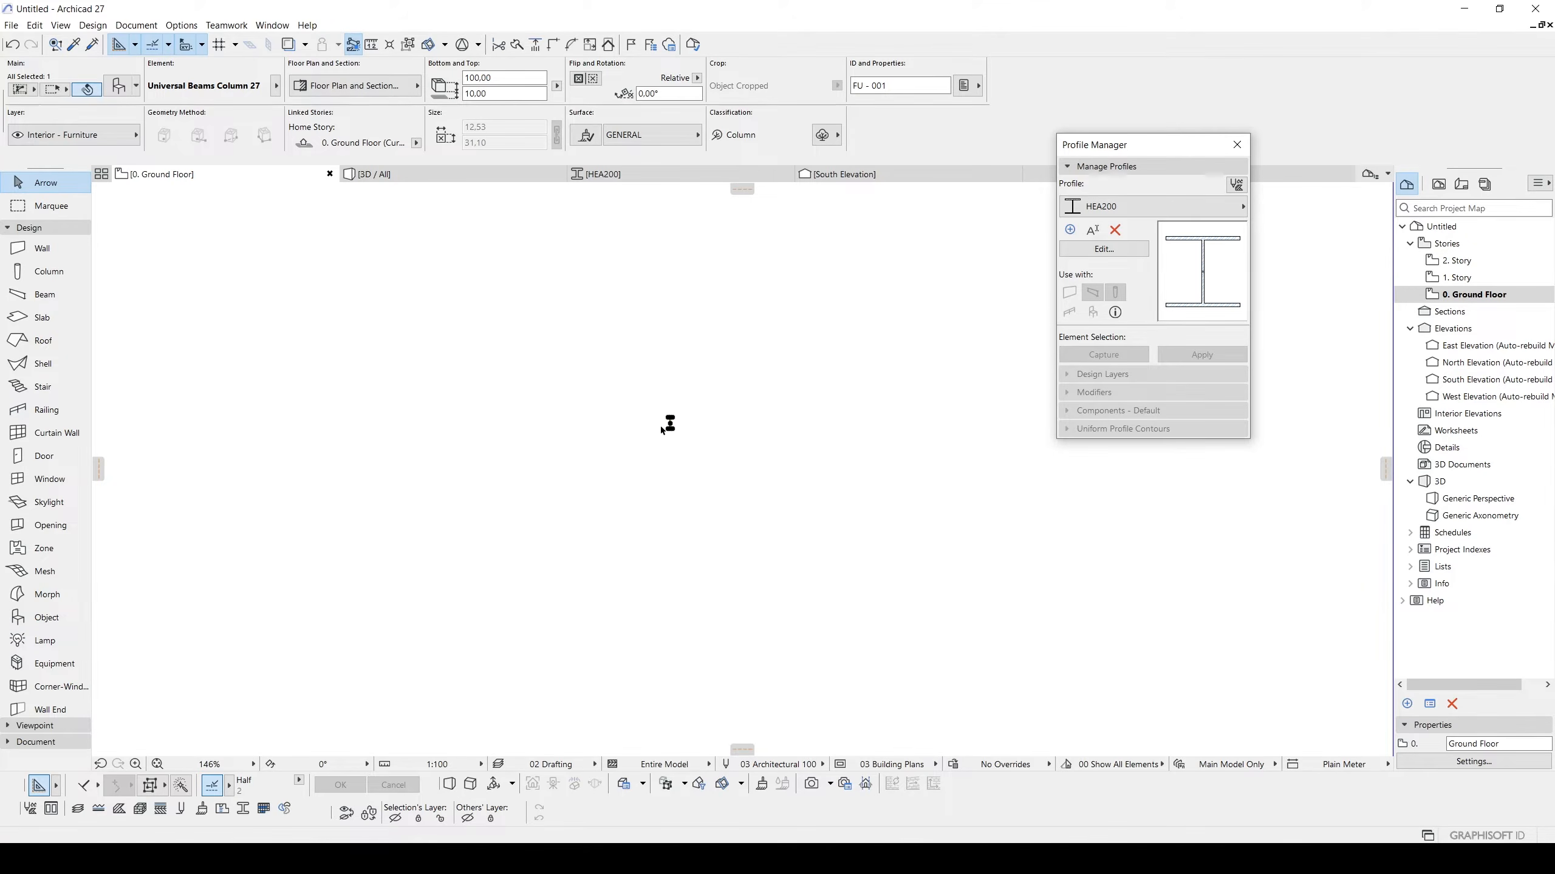
{"action": "key", "text": "F3"}
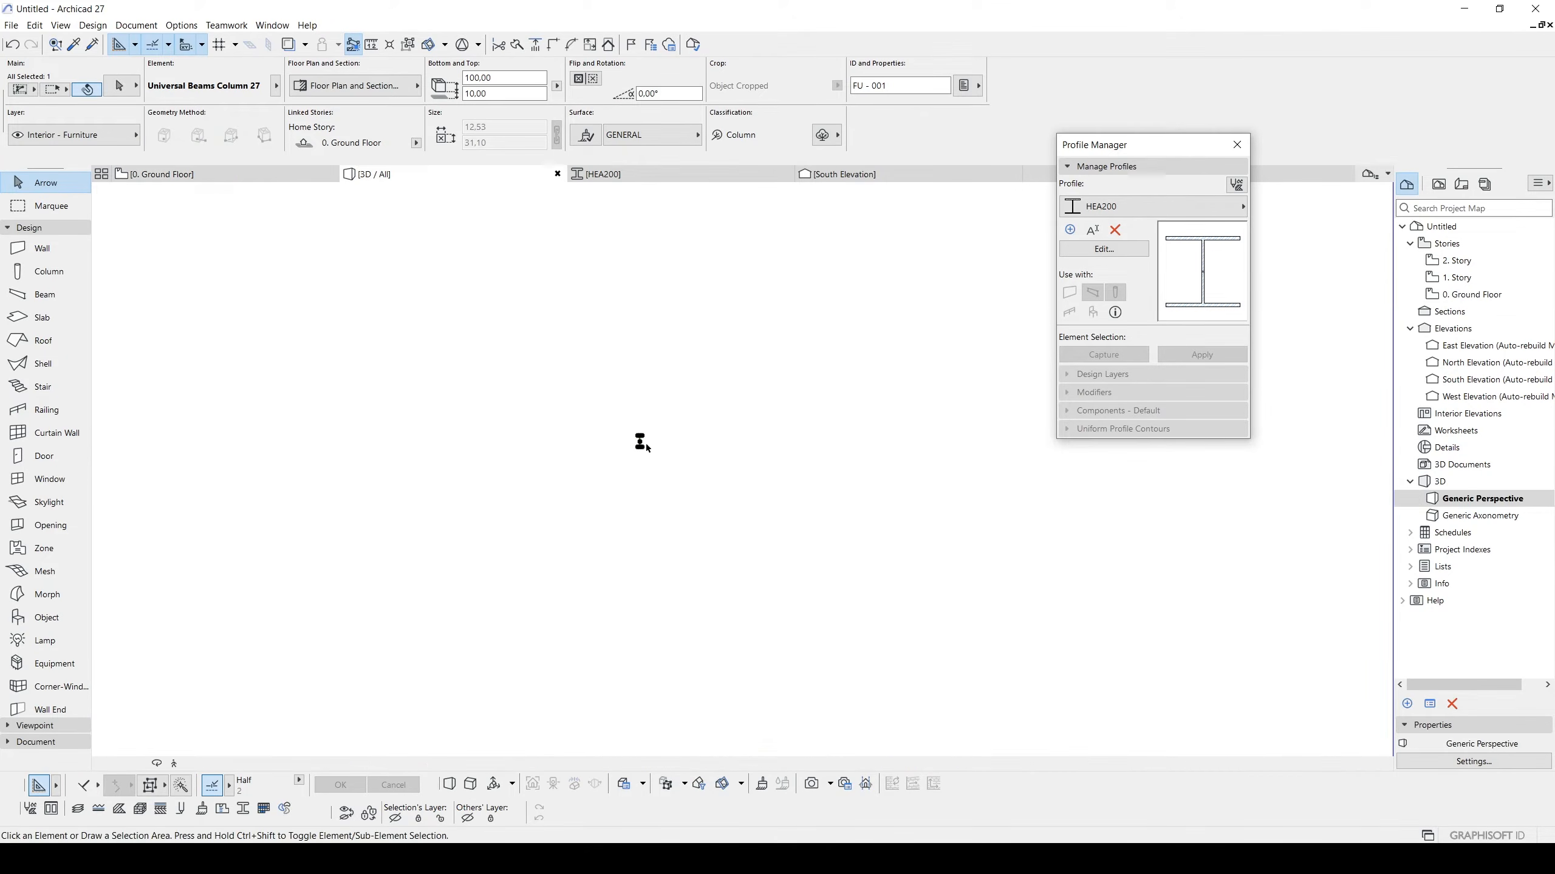
{"action": "scroll", "coordinate": [575, 352], "scroll_direction": "down", "scroll_amount": 4}
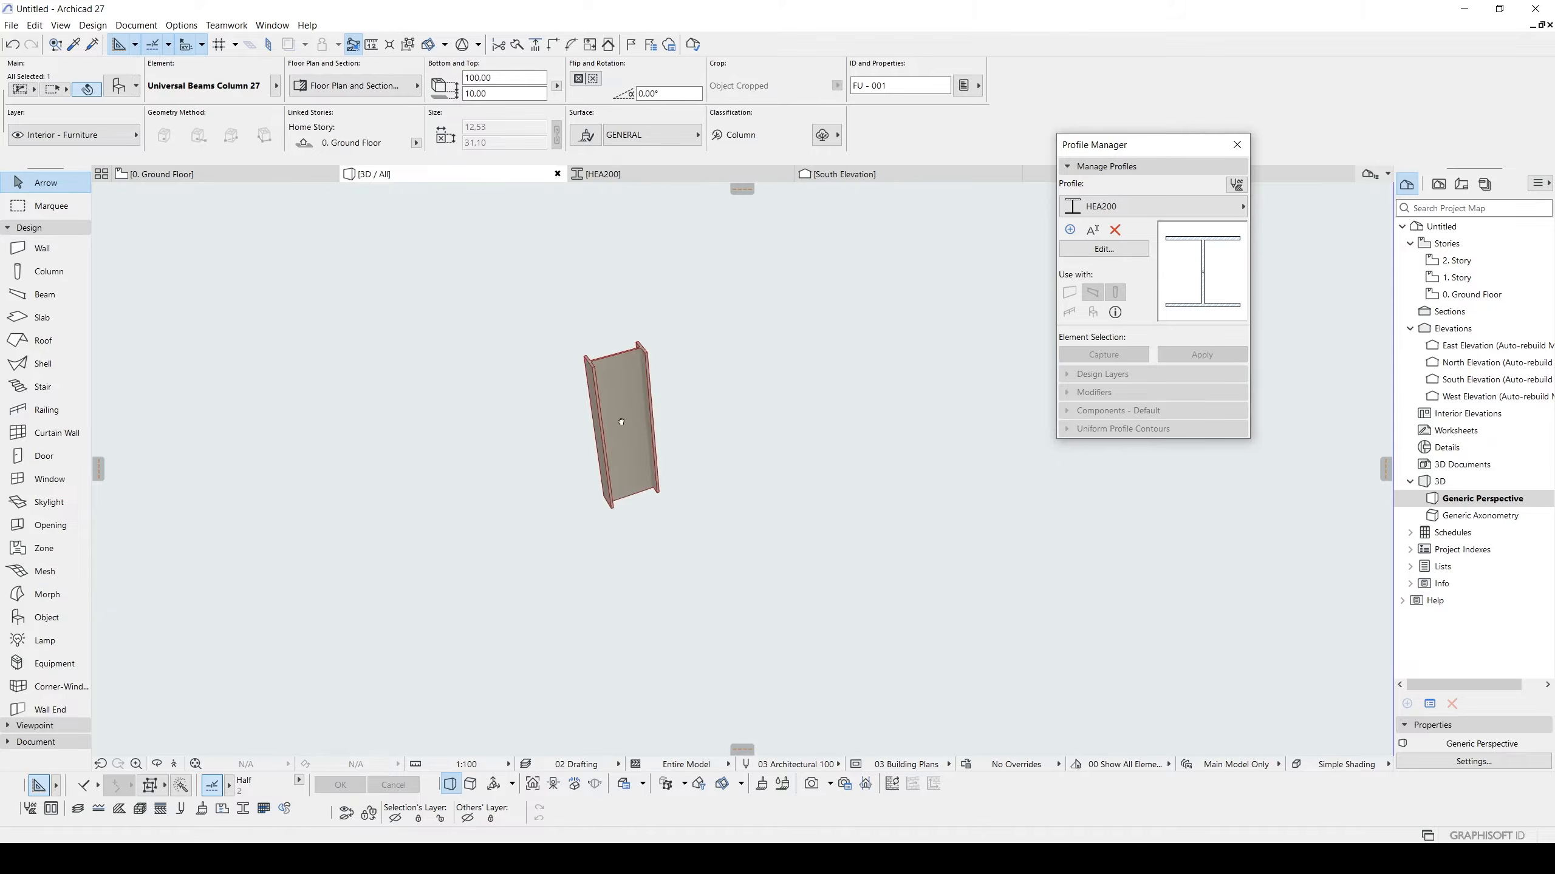
{"action": "middle_click_drag", "start_coordinate": [625, 423], "coordinate": [429, 414], "text": "shift"}
{"action": "scroll", "coordinate": [652, 404], "scroll_direction": "up", "scroll_amount": 1}
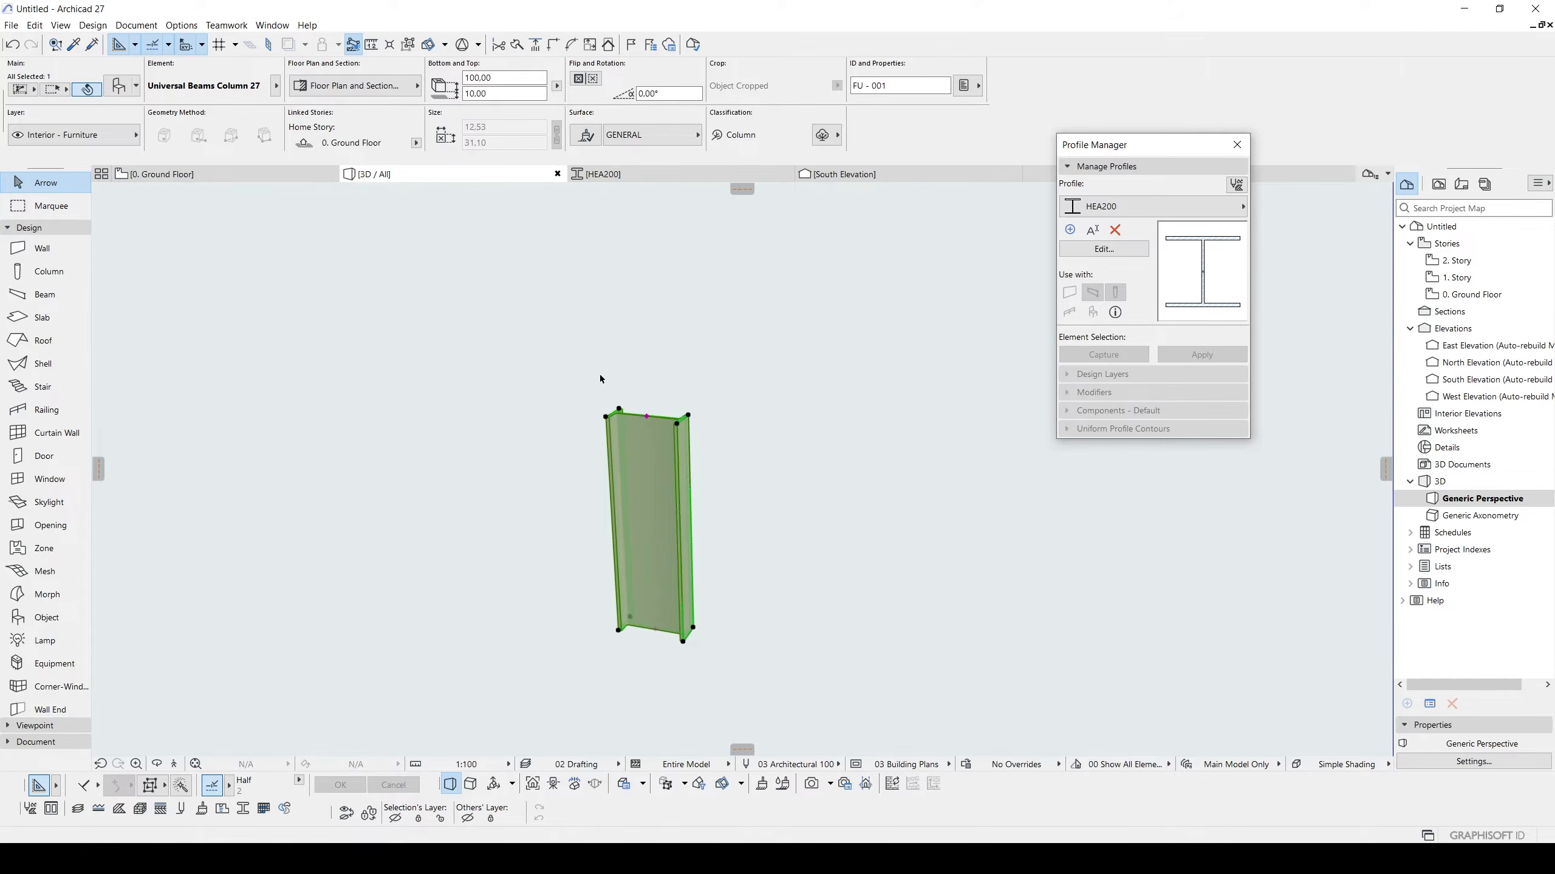
Set the selected steel column's height to 500.
{"action": "key", "text": "ctrl+t"}
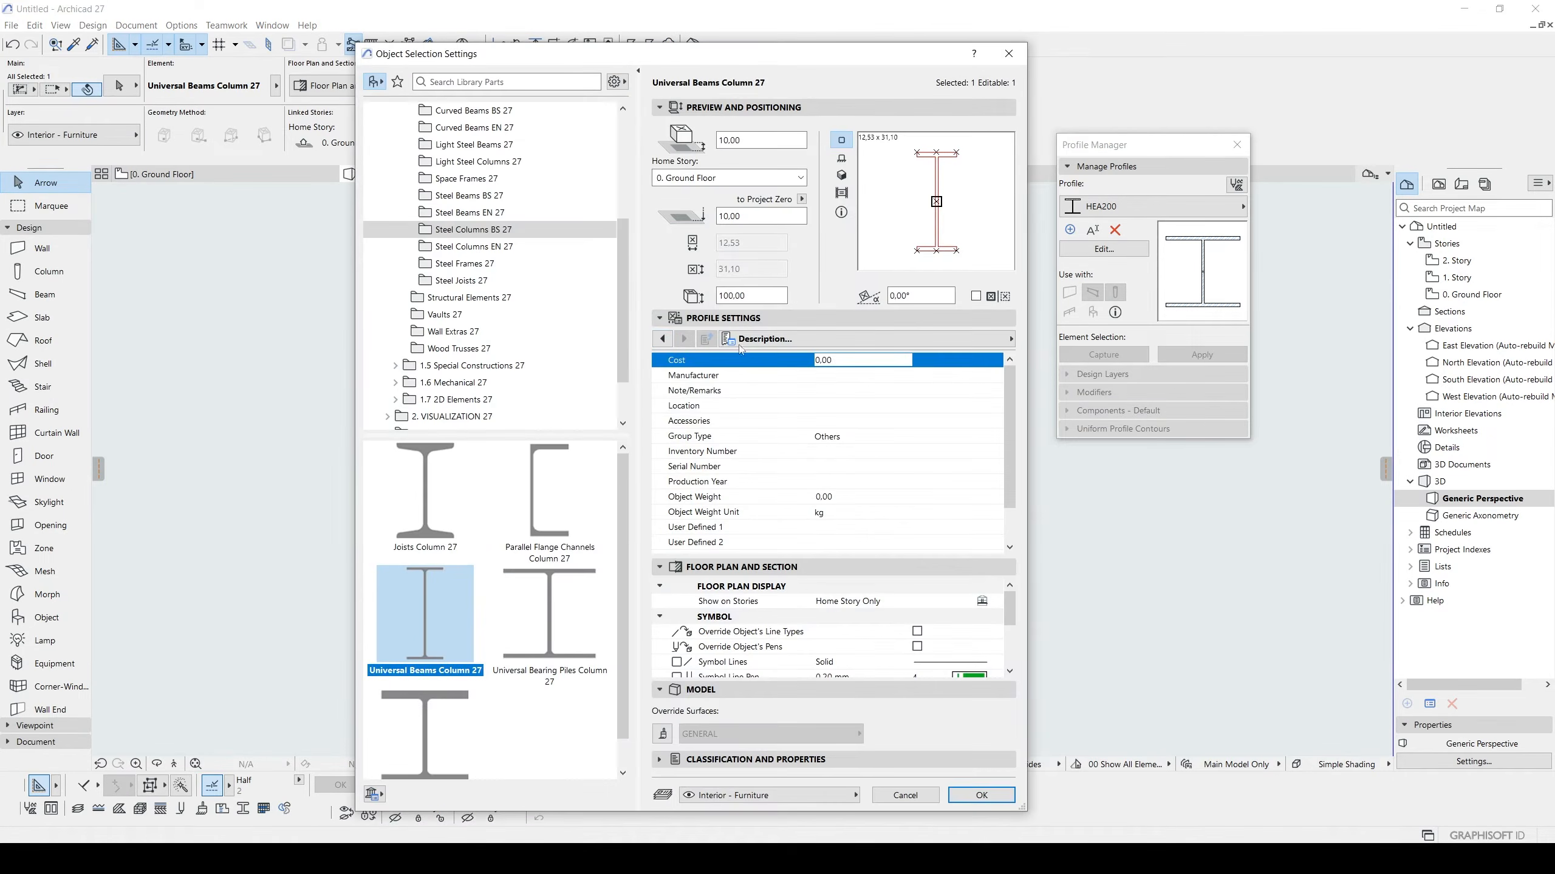
{"action": "left_click", "coordinate": [663, 339]}
{"action": "left_click", "coordinate": [663, 339]}
{"action": "left_click", "coordinate": [663, 339]}
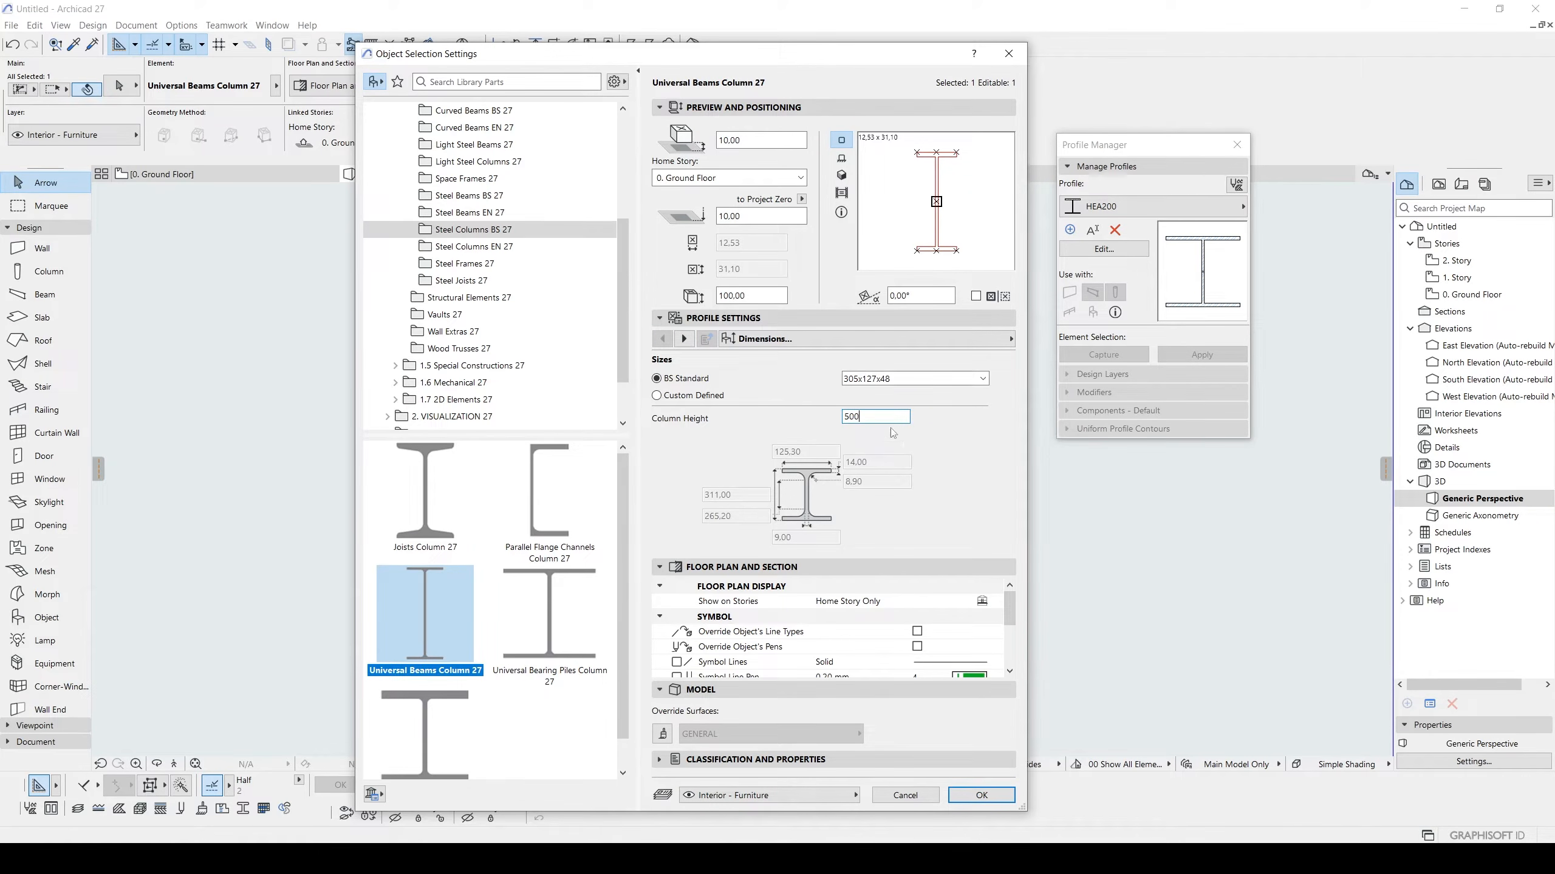
{"action": "left_click", "coordinate": [982, 795]}
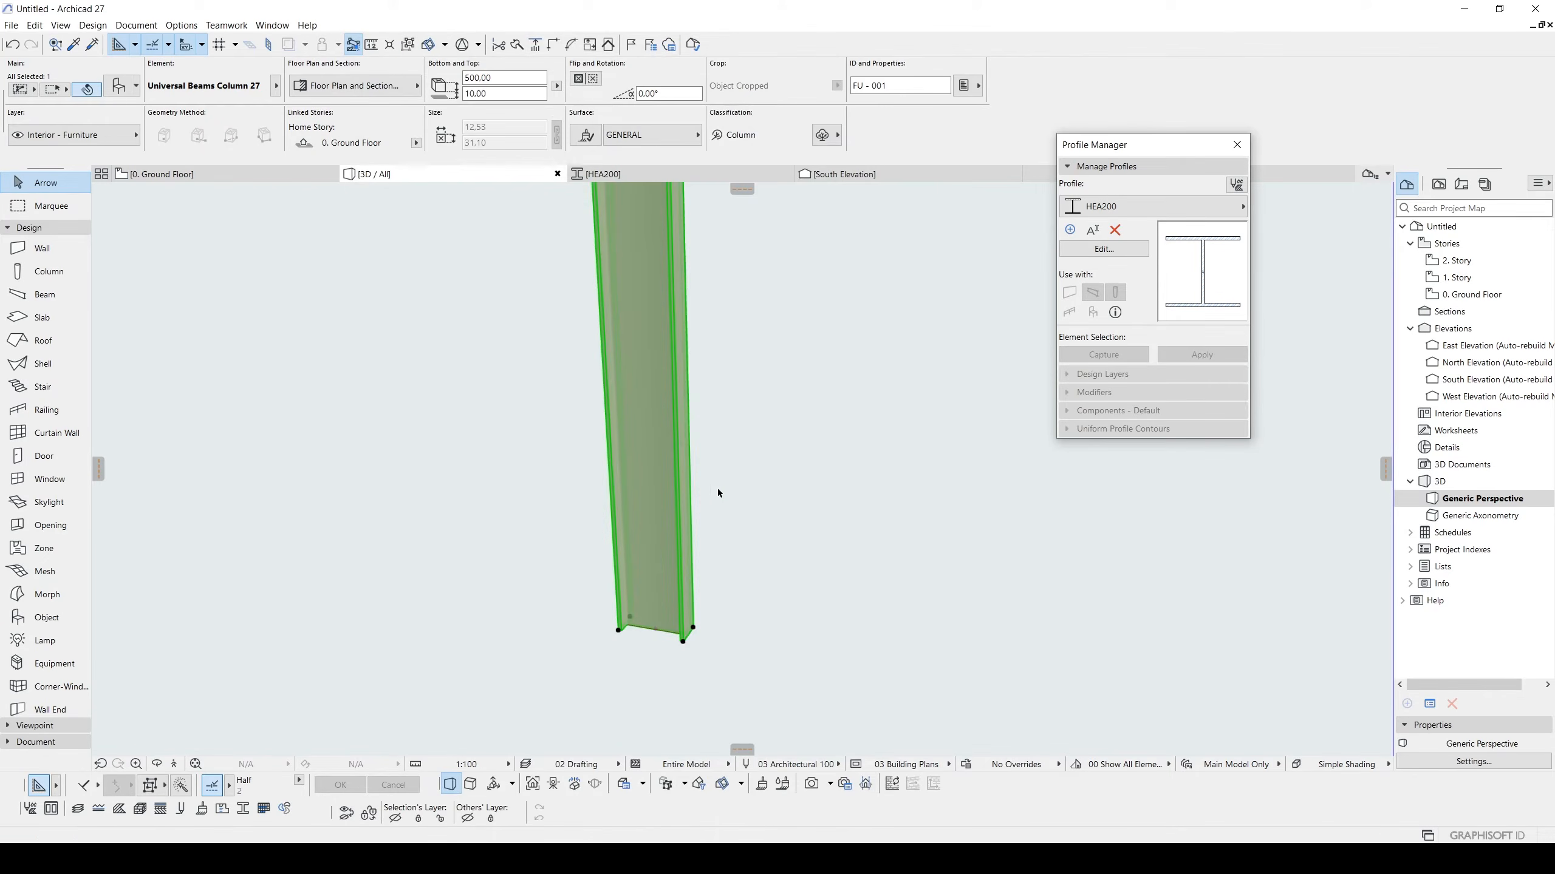
{"action": "scroll", "coordinate": [717, 491], "scroll_direction": "down", "scroll_amount": 5}
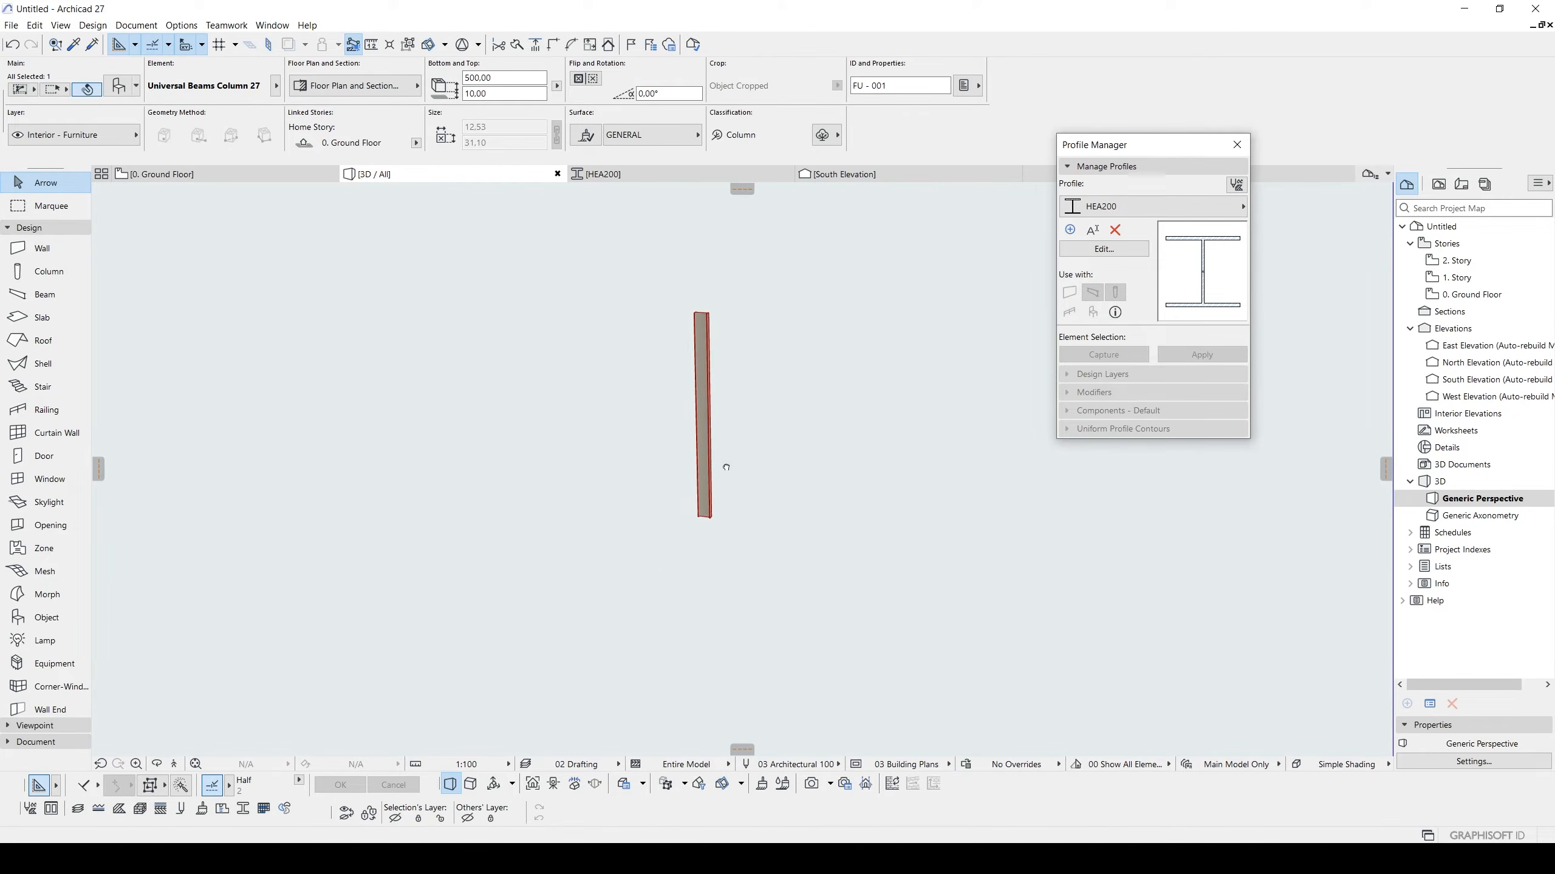
{"action": "middle_click_drag", "start_coordinate": [725, 467], "coordinate": [865, 429], "text": "shift"}
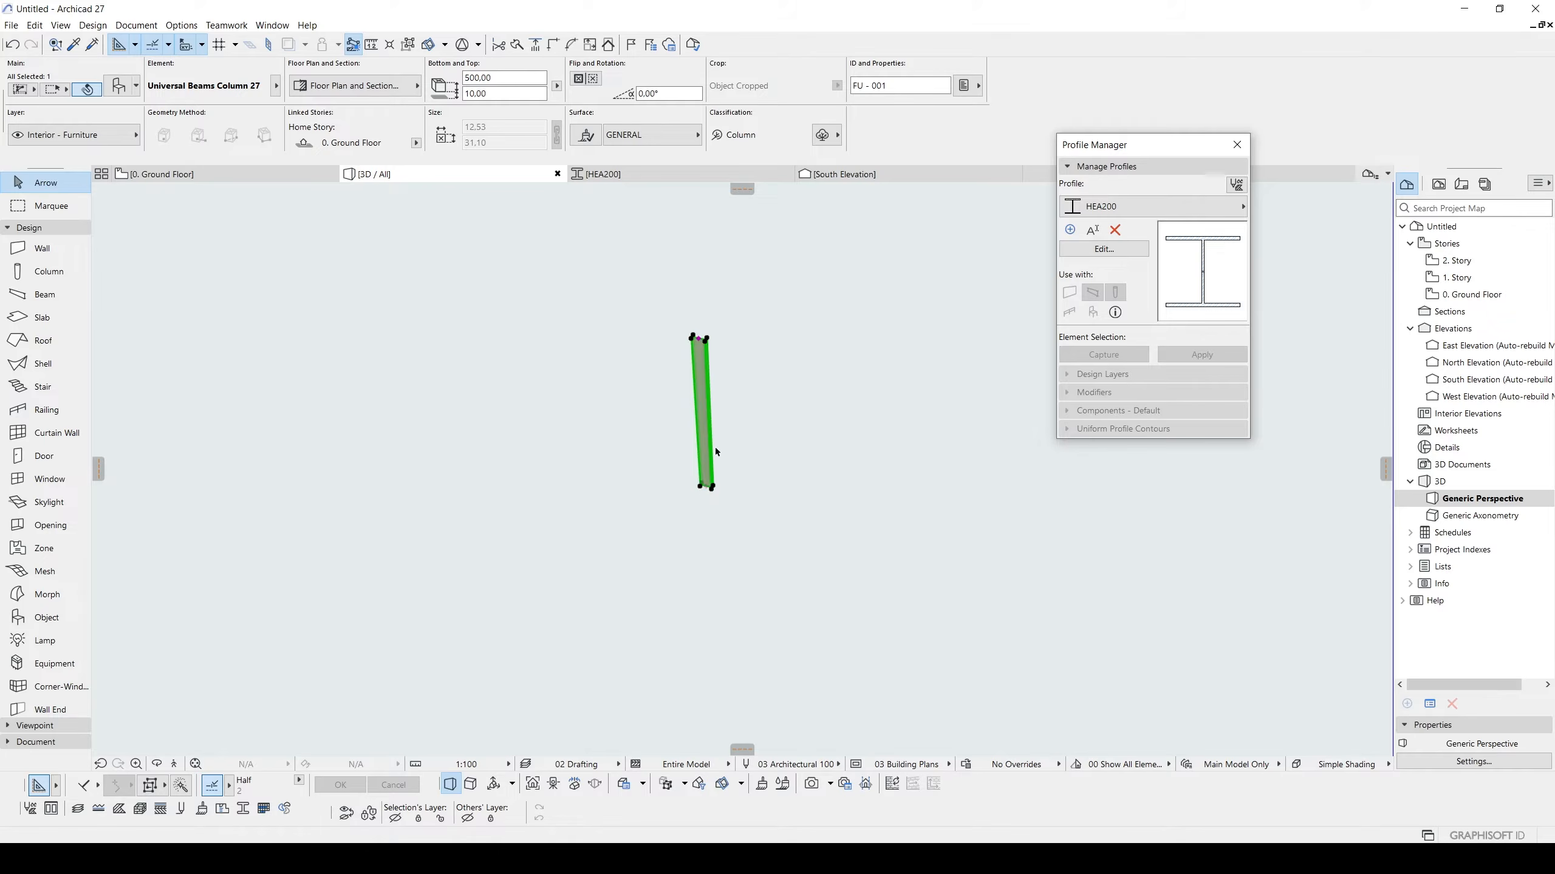
Return to the ground floor plan and copy the steel column horizontally to the right by a typed distance.
{"action": "key", "text": "F2"}
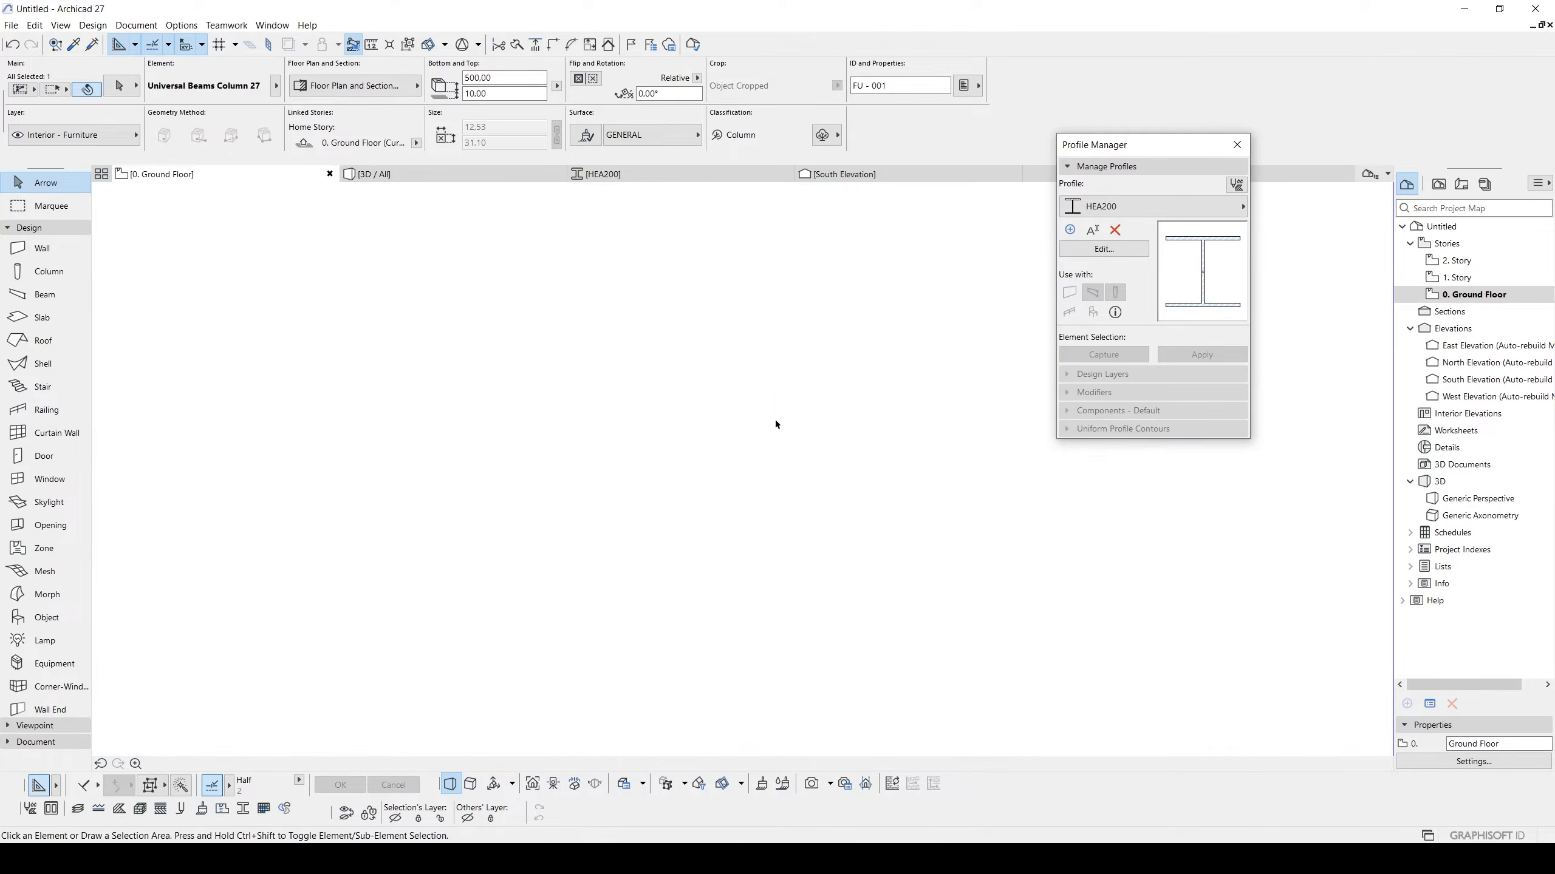
{"action": "middle_click_drag", "start_coordinate": [795, 473], "coordinate": [636, 486]}
{"action": "key", "text": "ctrl+shift+d"}
{"action": "left_click", "coordinate": [523, 481]}
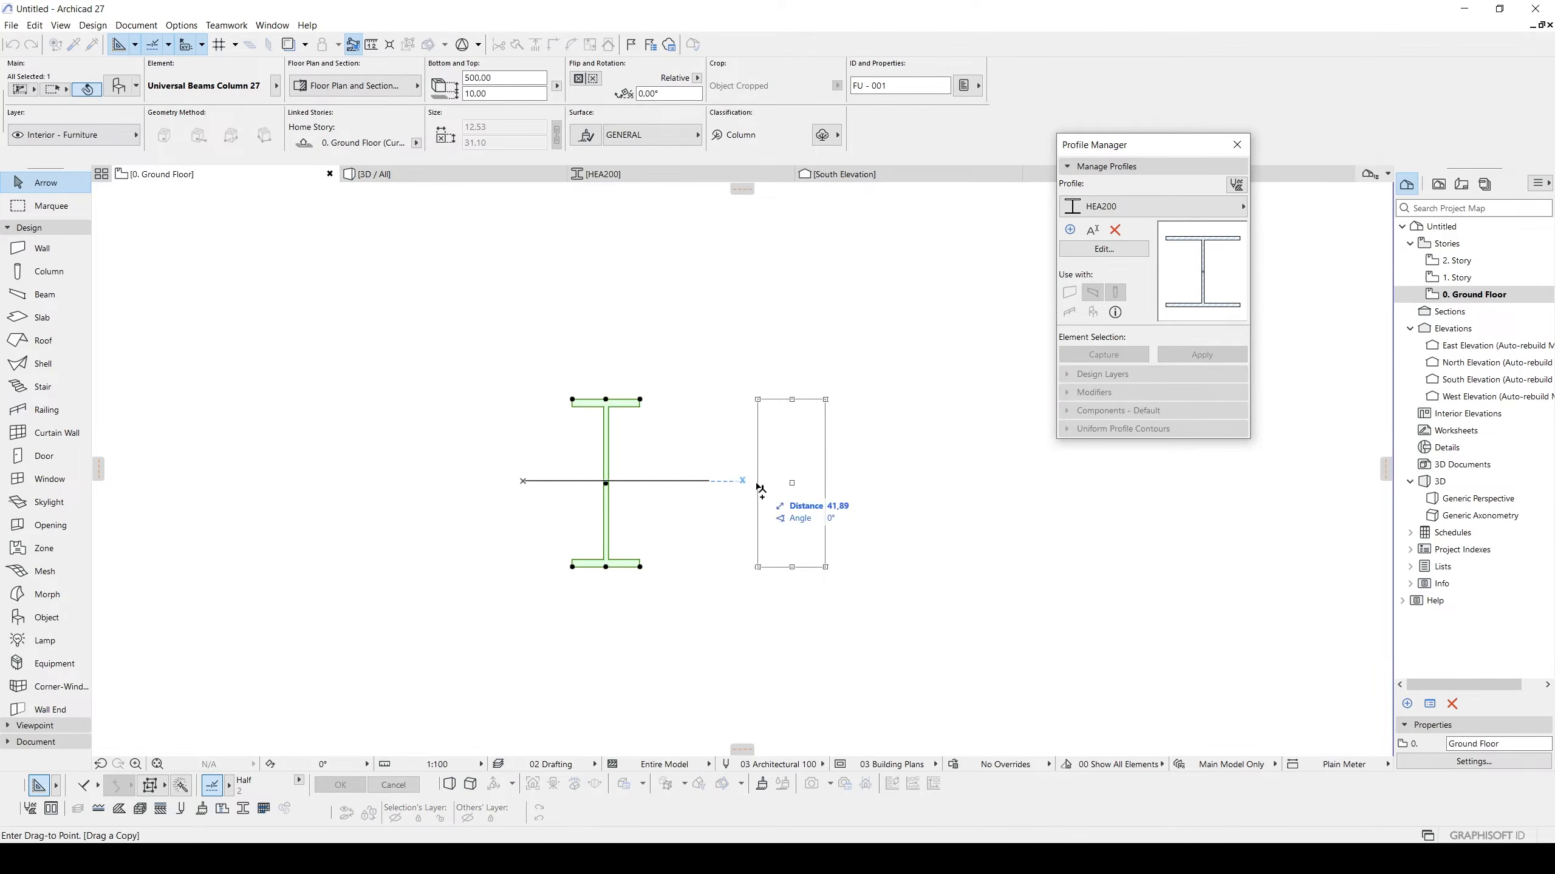
{"action": "key", "text": "Tab"}
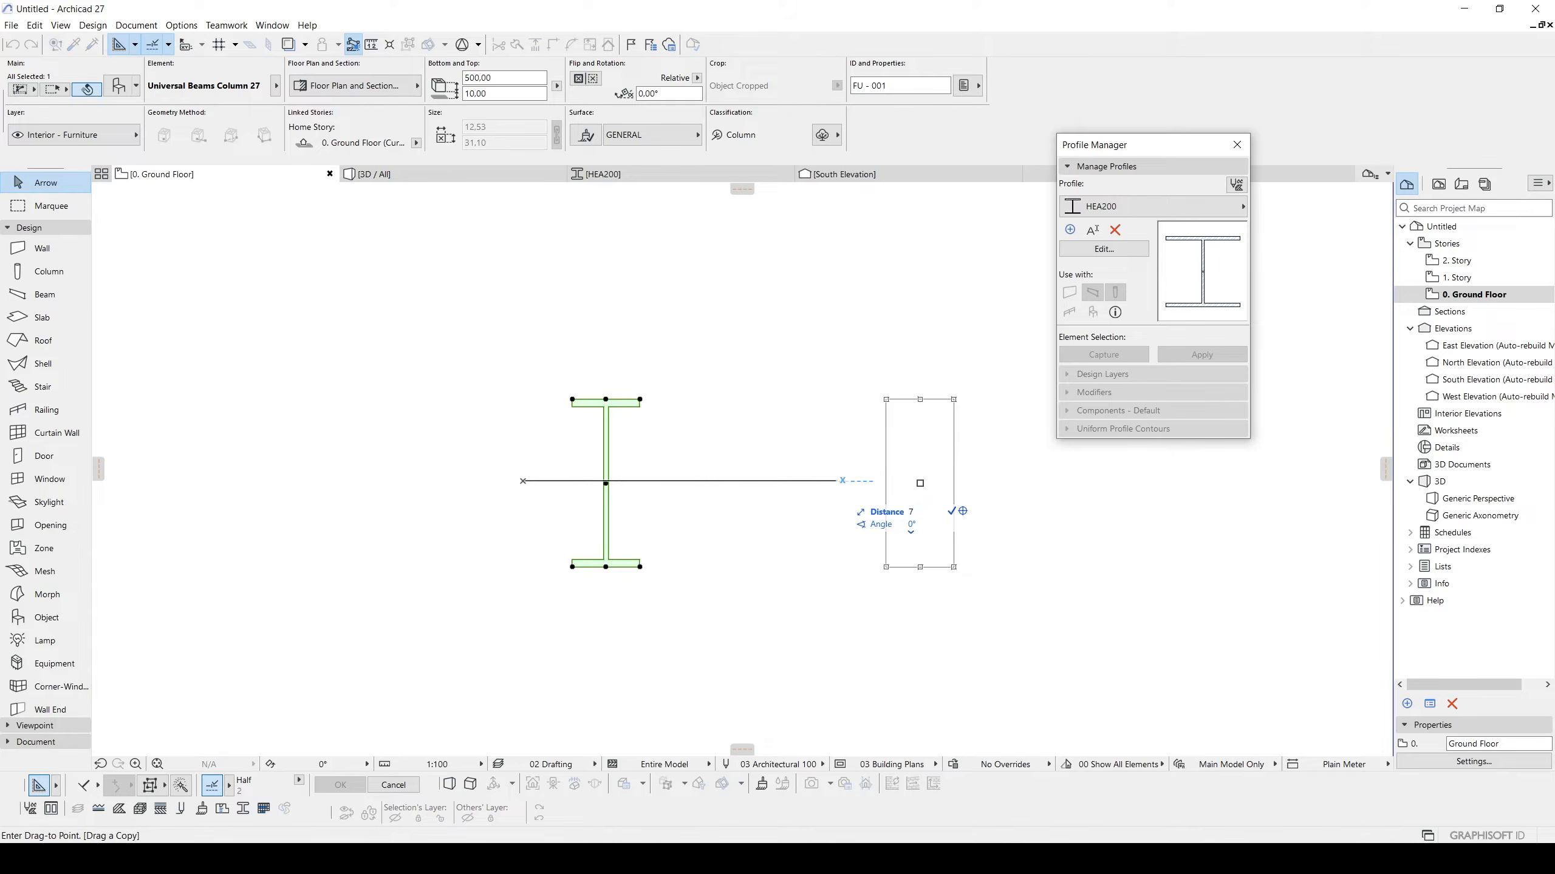
{"action": "key", "text": "Return"}
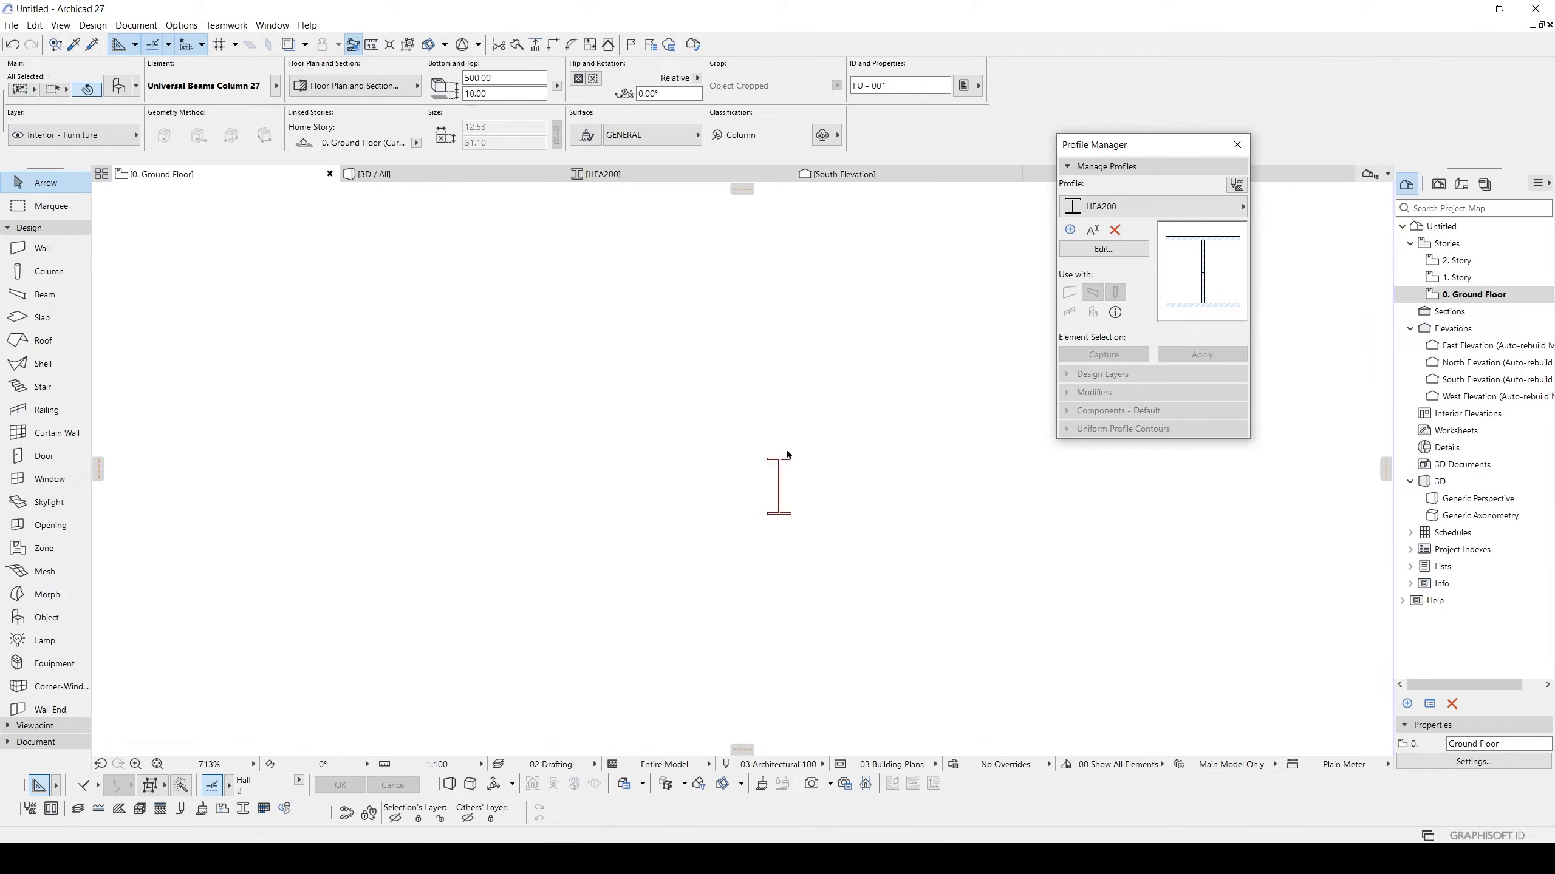
Copy the right-hand steel column again, placing the duplicate a short distance to its left.
{"action": "key", "text": "ctrl+shift+d"}
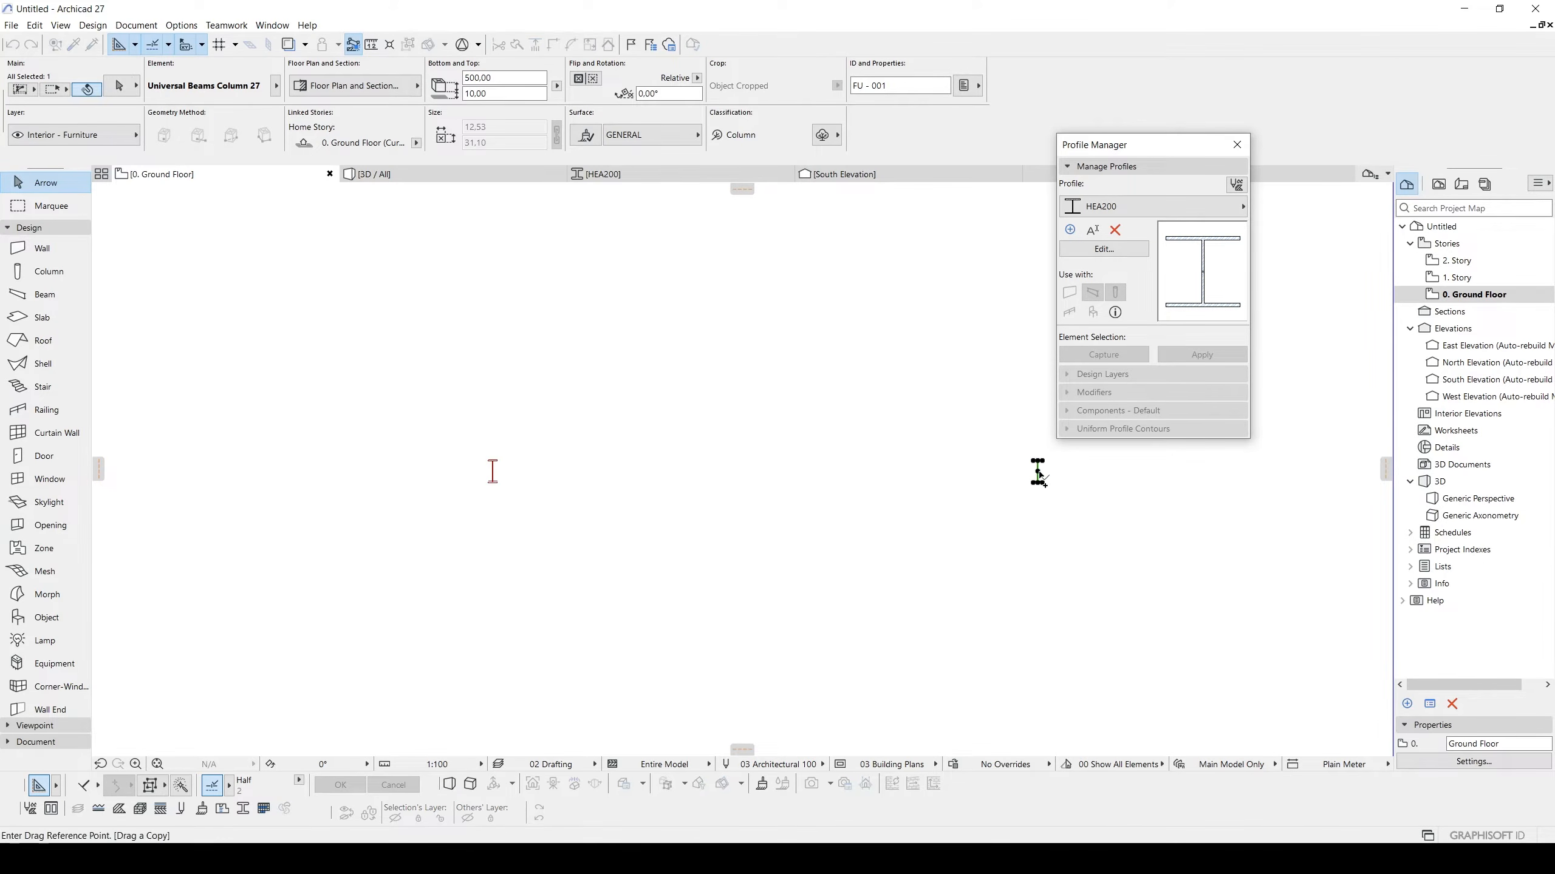
{"action": "left_click", "coordinate": [998, 476]}
{"action": "middle_click_drag", "start_coordinate": [999, 476], "coordinate": [910, 473]}
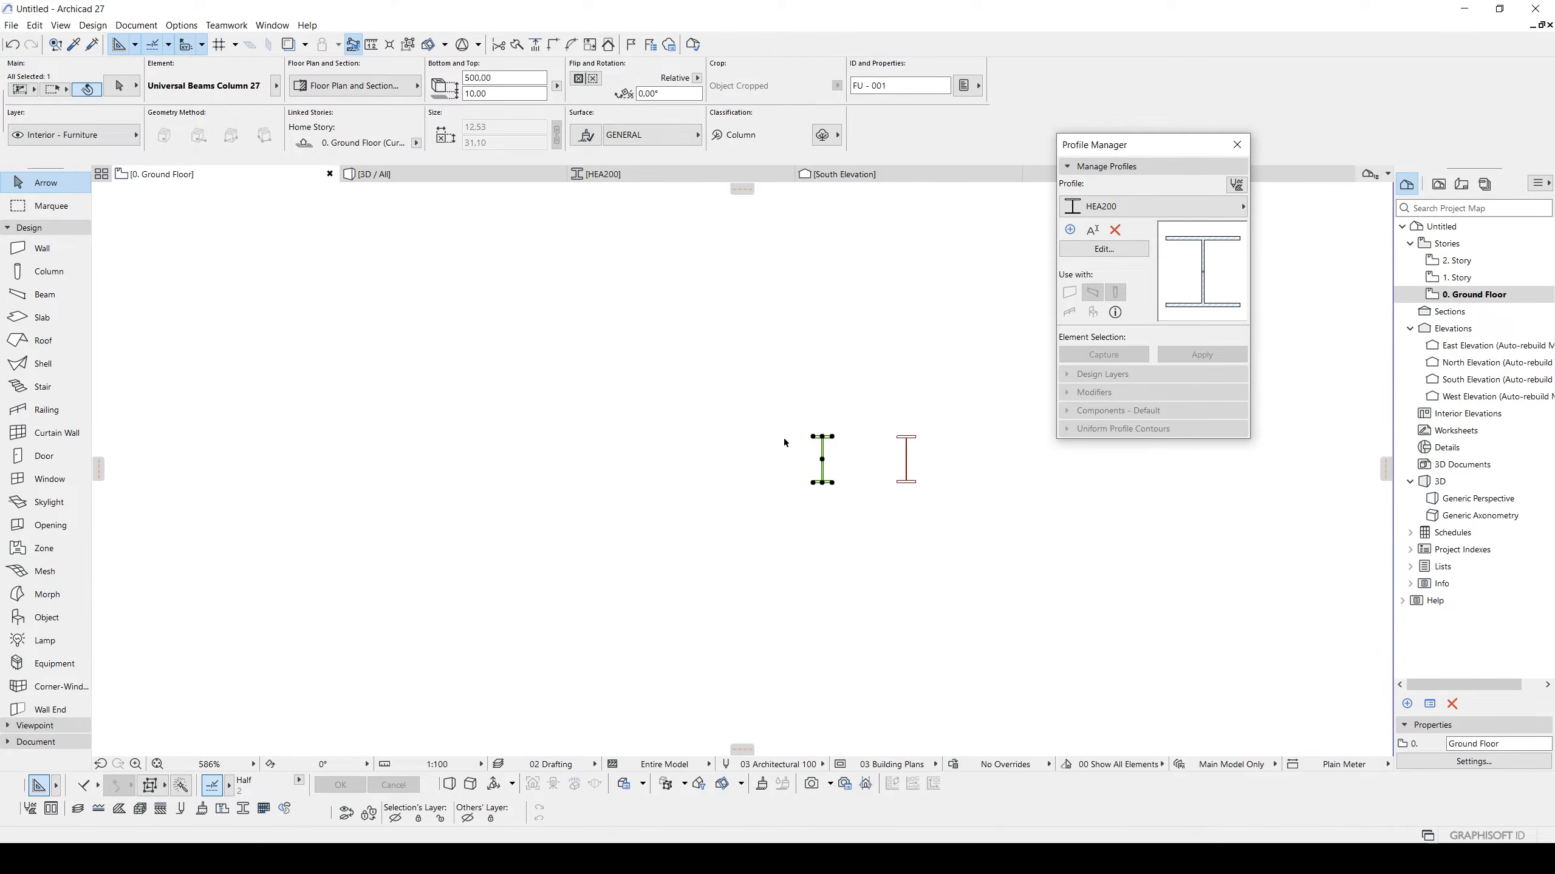
Replace the newest column copy with the HEA Beam 27 object from the Steel Beams EN 27 folder, size HEA 200.
{"action": "key", "text": "ctrl+t"}
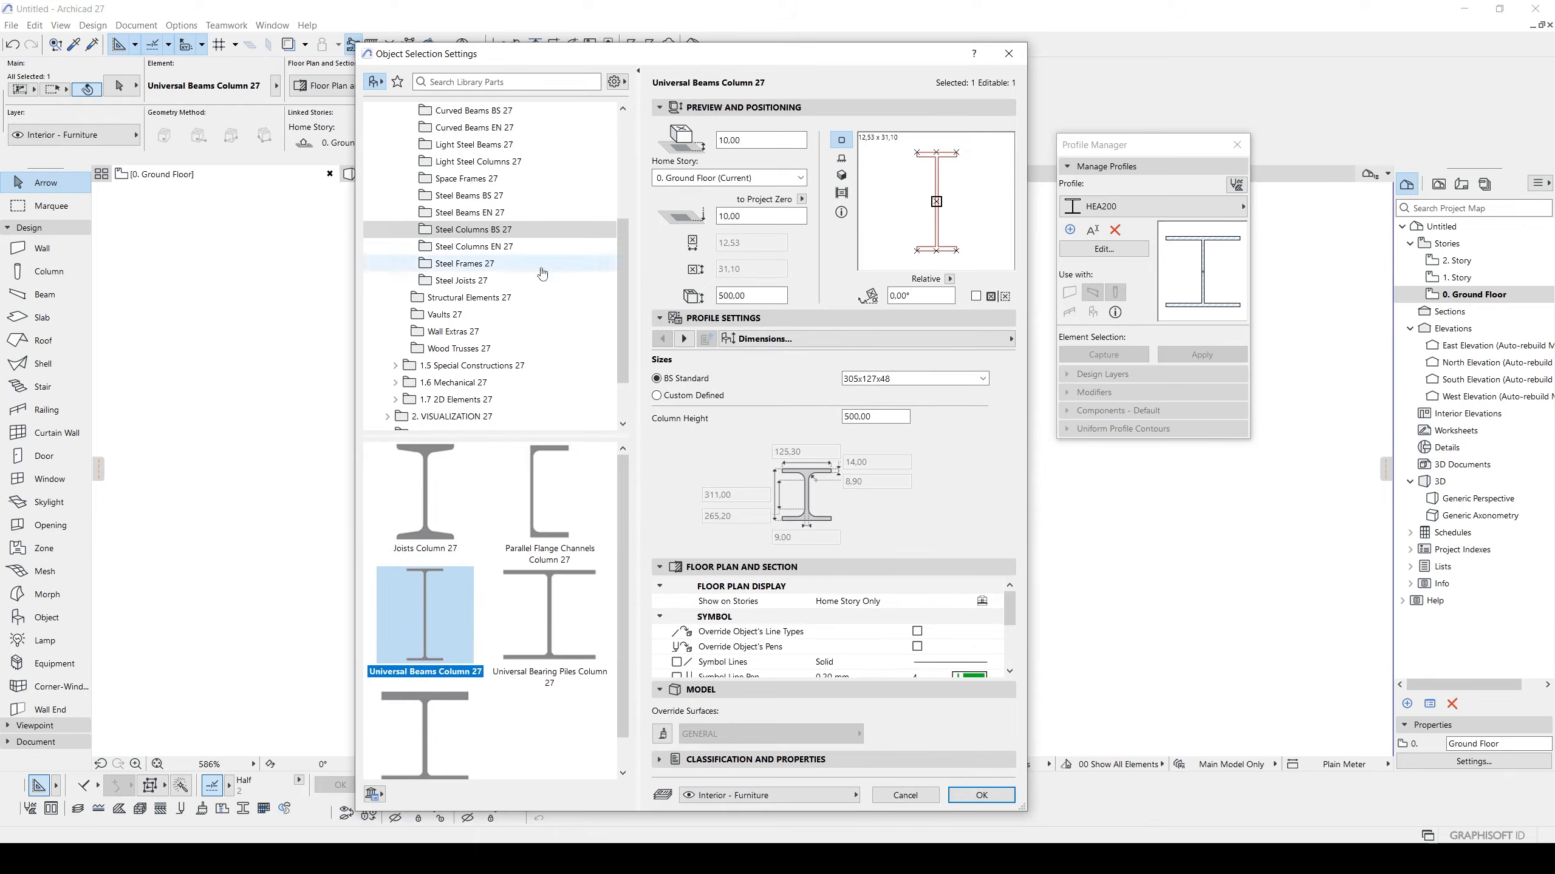
{"action": "left_click", "coordinate": [484, 214]}
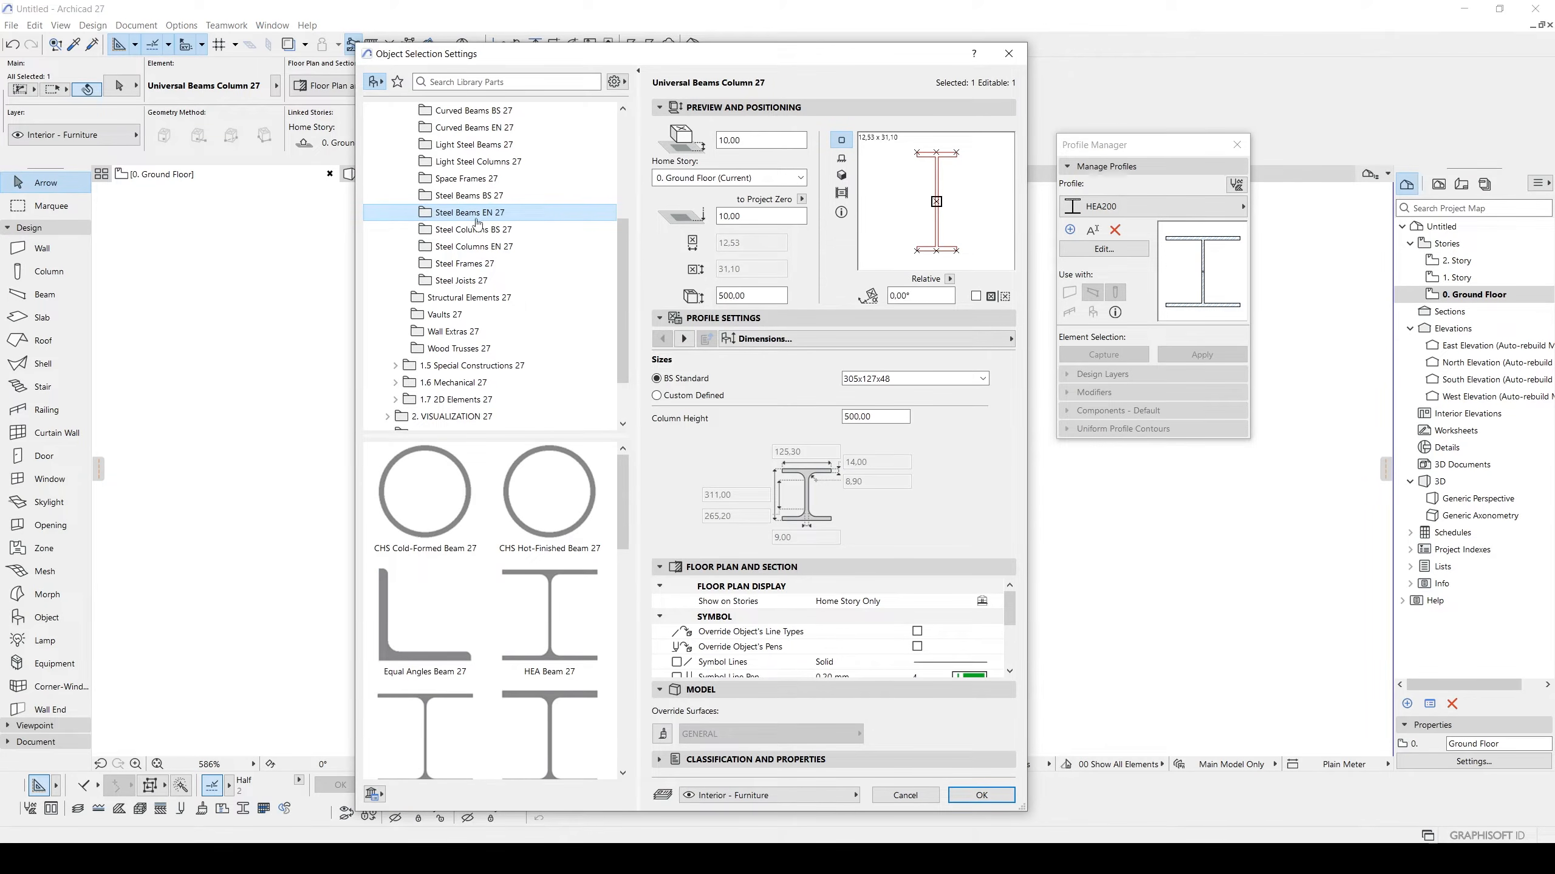
{"action": "left_click", "coordinate": [484, 196]}
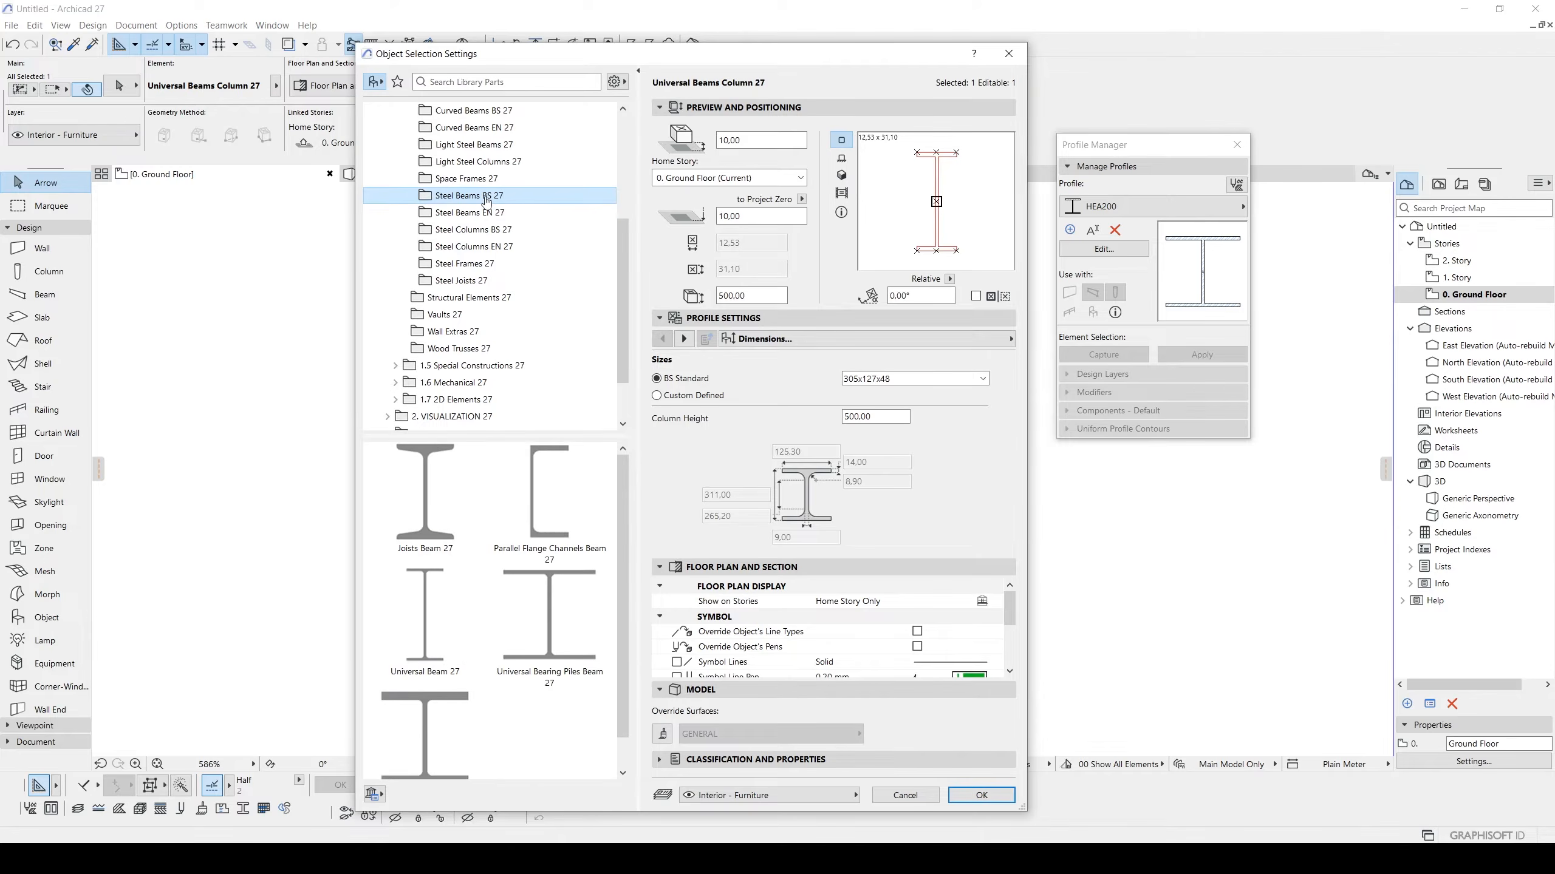
{"action": "left_click", "coordinate": [459, 214]}
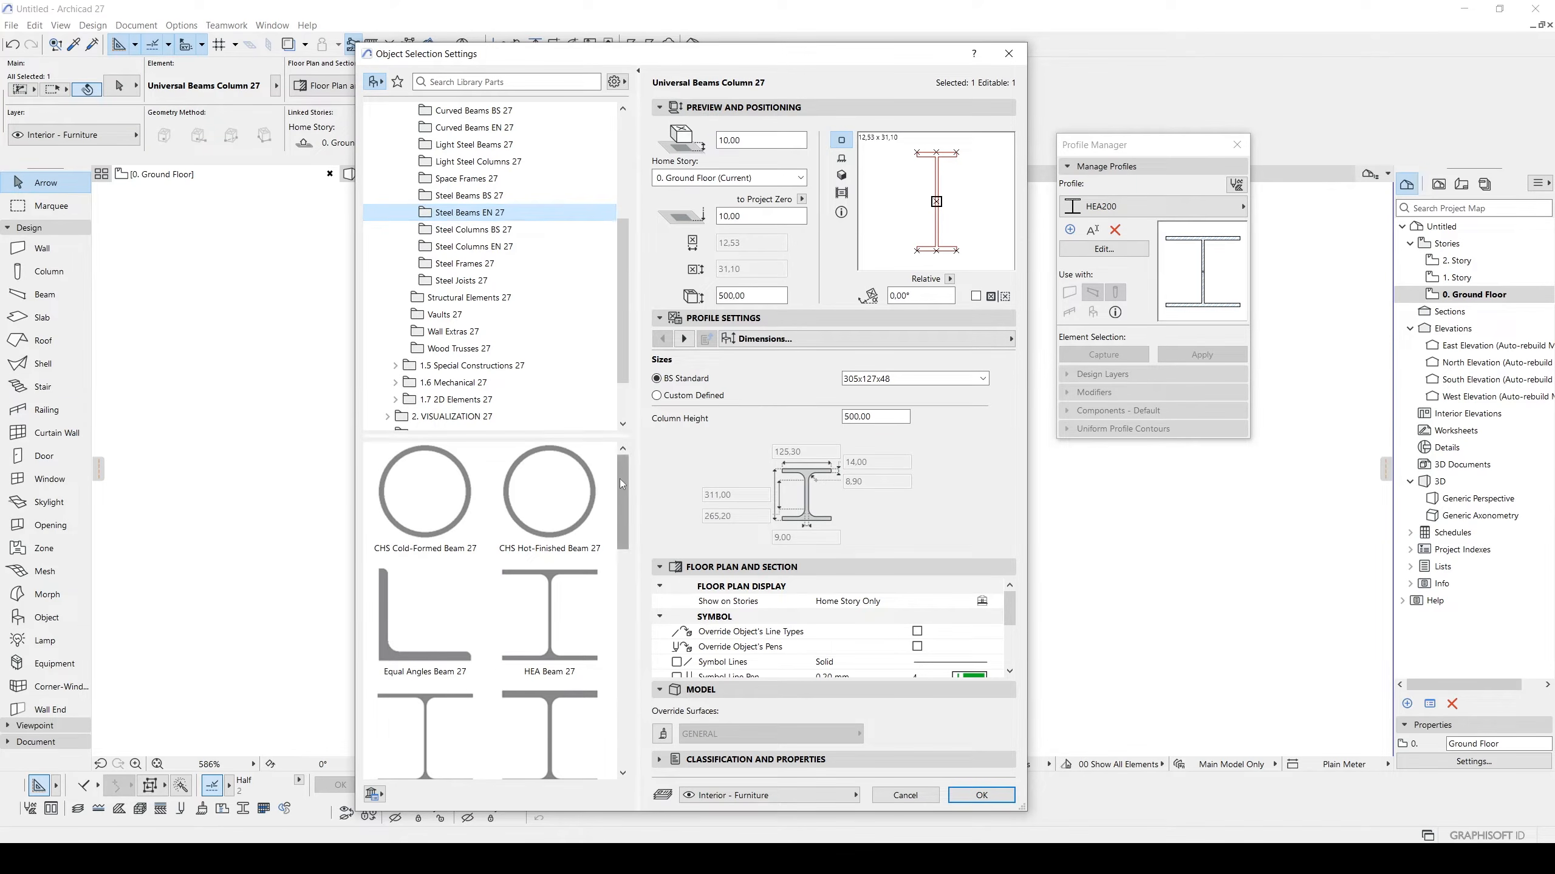
{"action": "left_click_drag", "start_coordinate": [620, 484], "coordinate": [624, 541]}
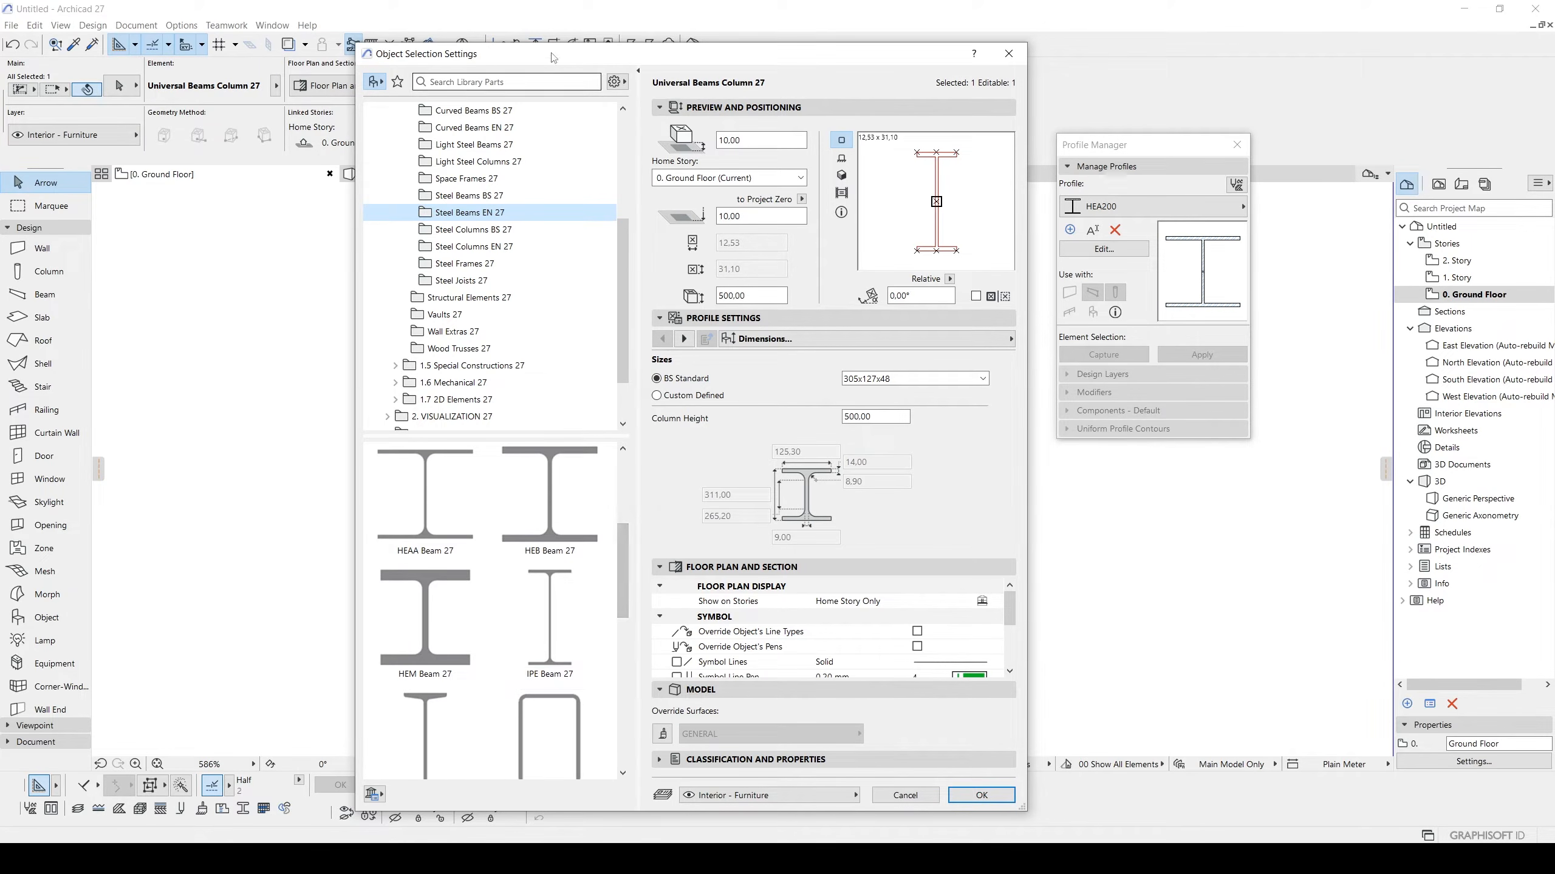
{"action": "scroll", "coordinate": [538, 588], "scroll_direction": "up", "scroll_amount": 3}
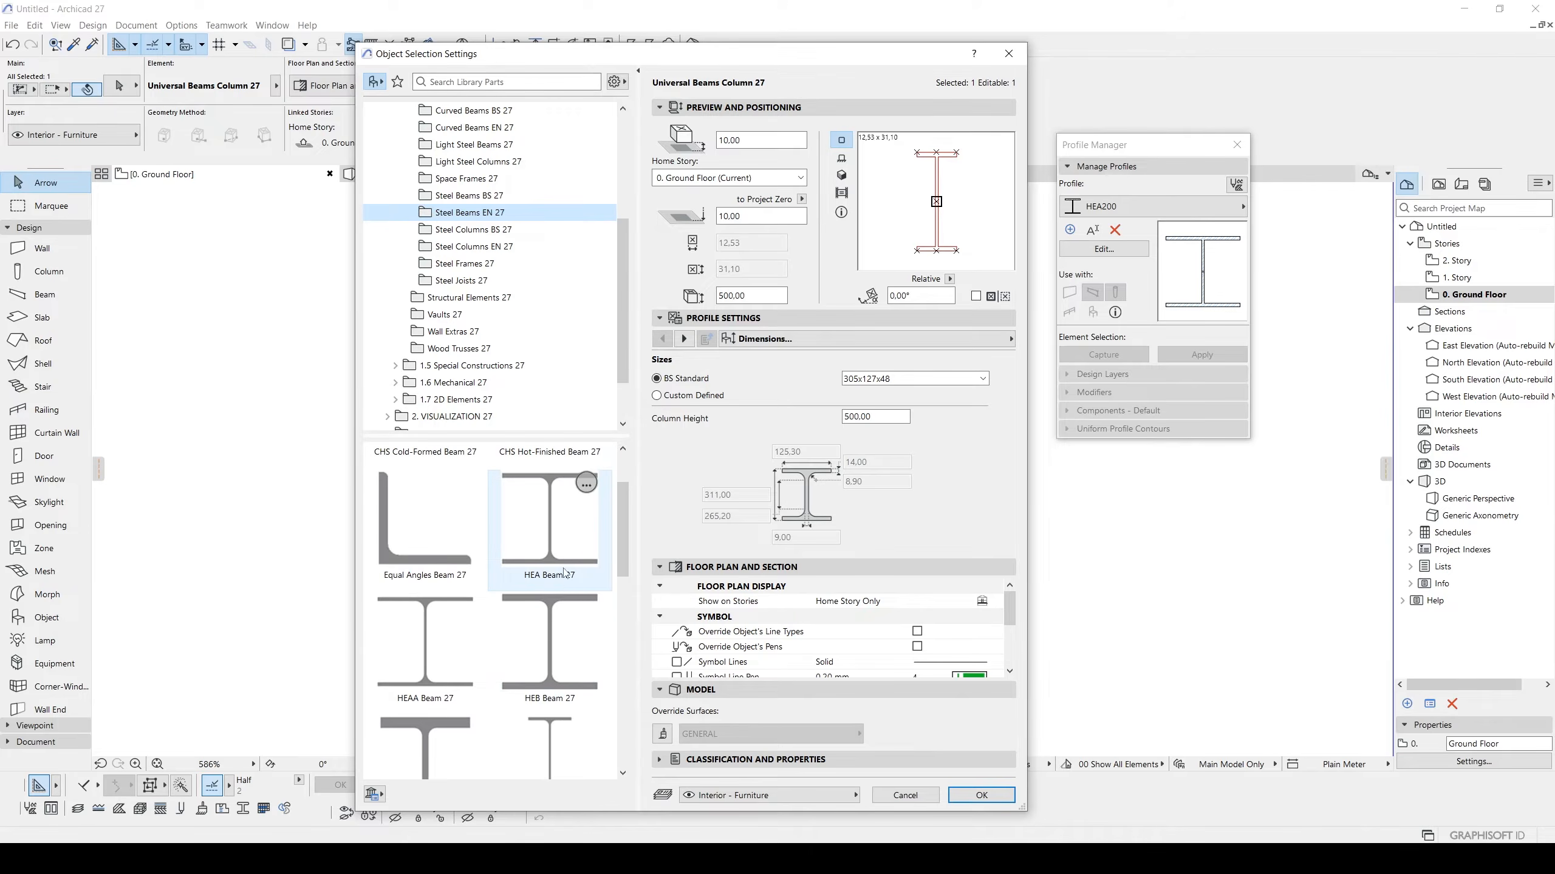
{"action": "left_click", "coordinate": [537, 546]}
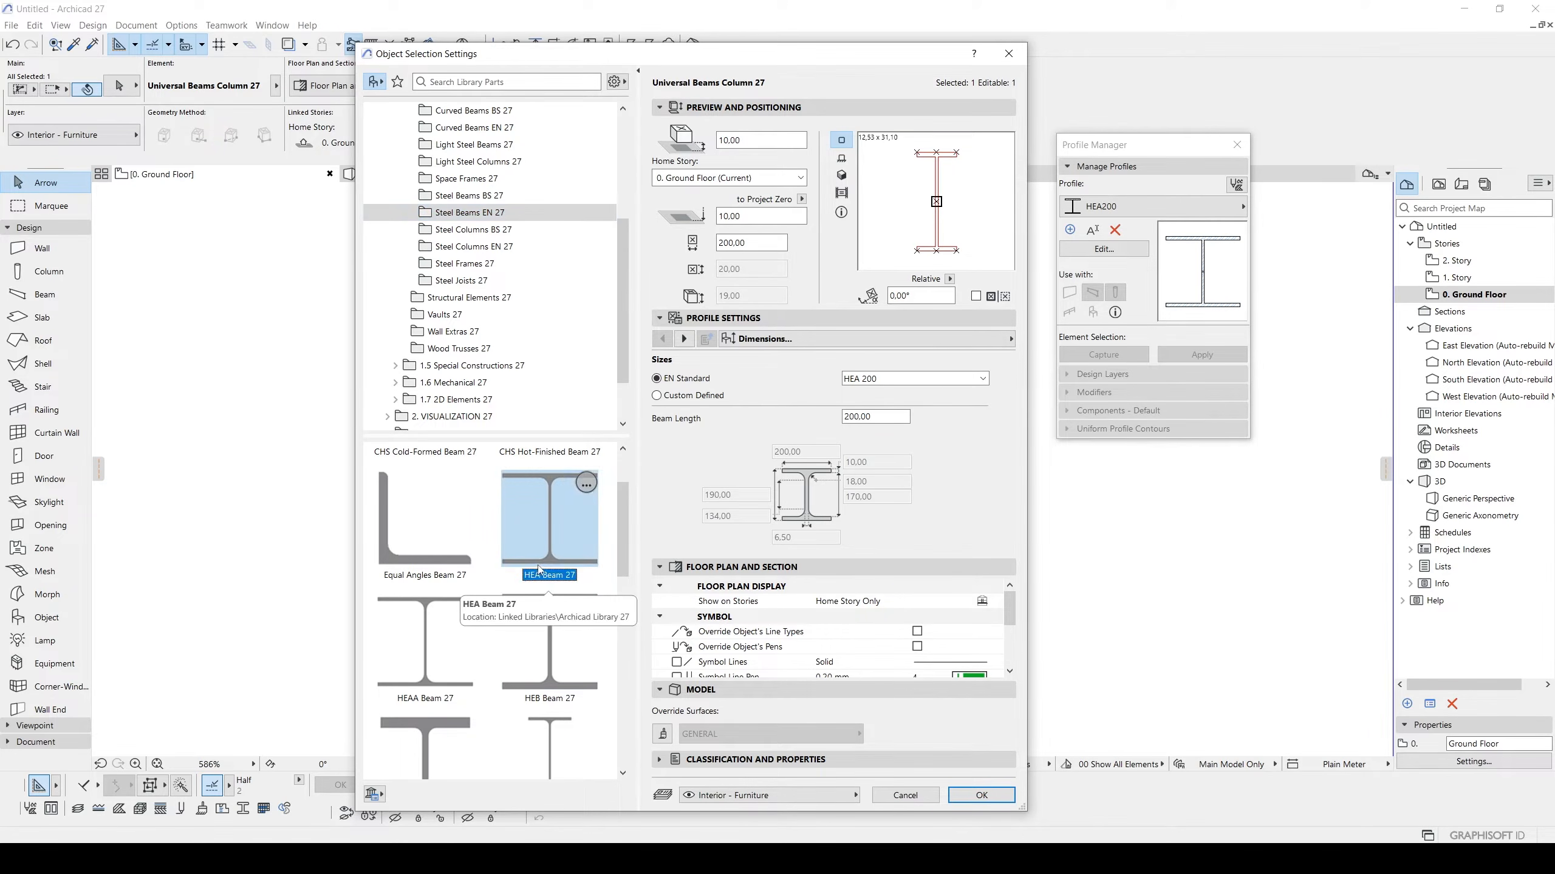
{"action": "left_click", "coordinate": [981, 795]}
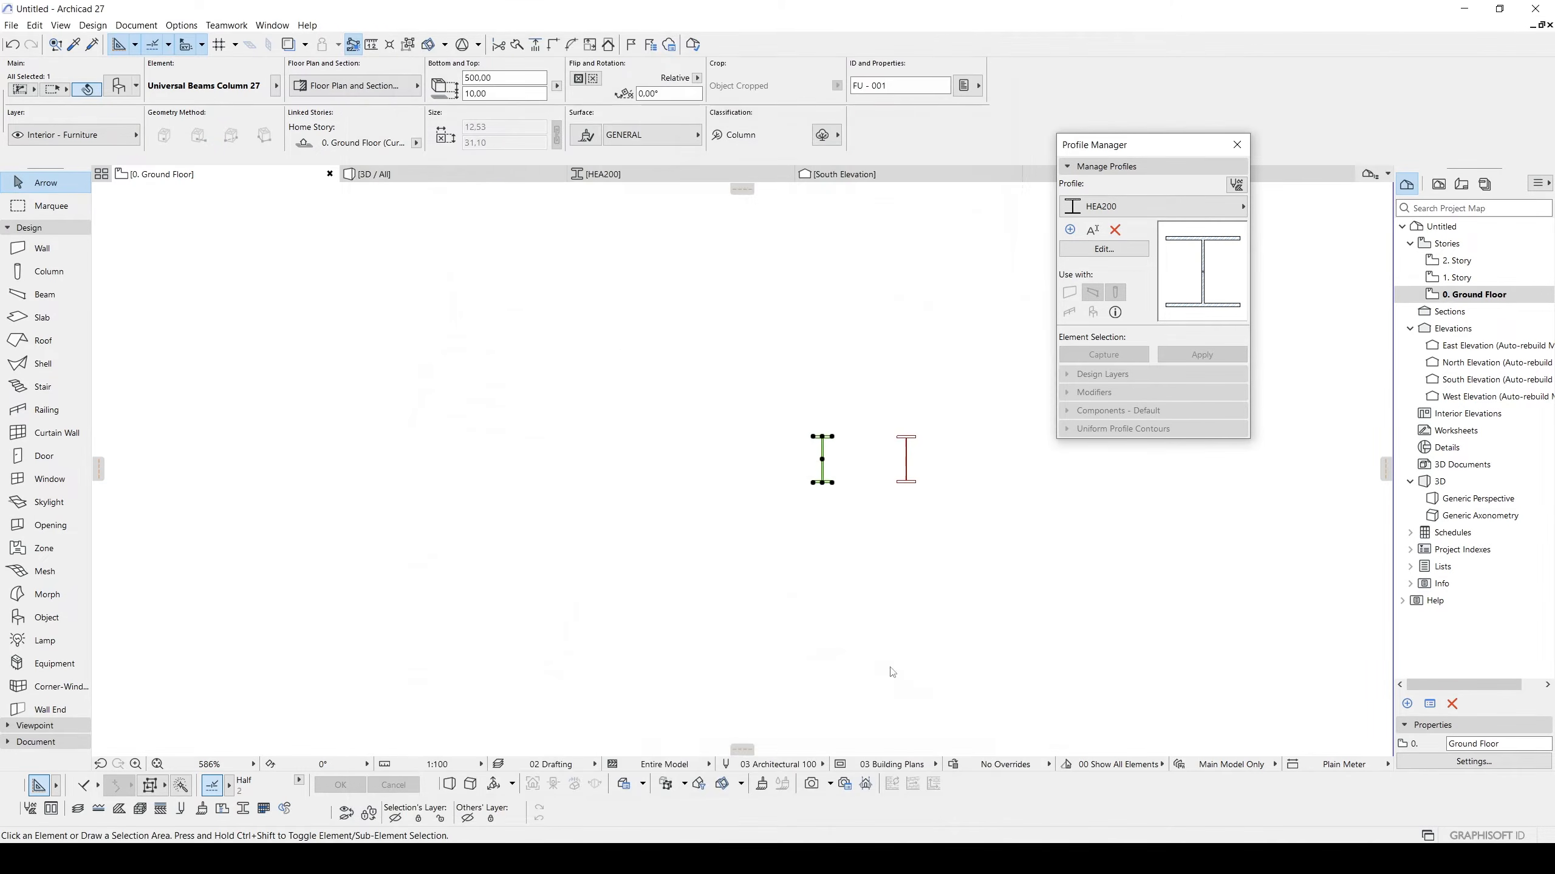
Select both remaining Universal Beams Column 27 objects on either side of the beam.
{"action": "scroll", "coordinate": [846, 480], "scroll_direction": "down", "scroll_amount": 3}
{"action": "left_click_drag", "start_coordinate": [846, 503], "coordinate": [680, 505]}
{"action": "left_click", "coordinate": [819, 524]}
{"action": "left_click_drag", "start_coordinate": [755, 460], "coordinate": [803, 524]}
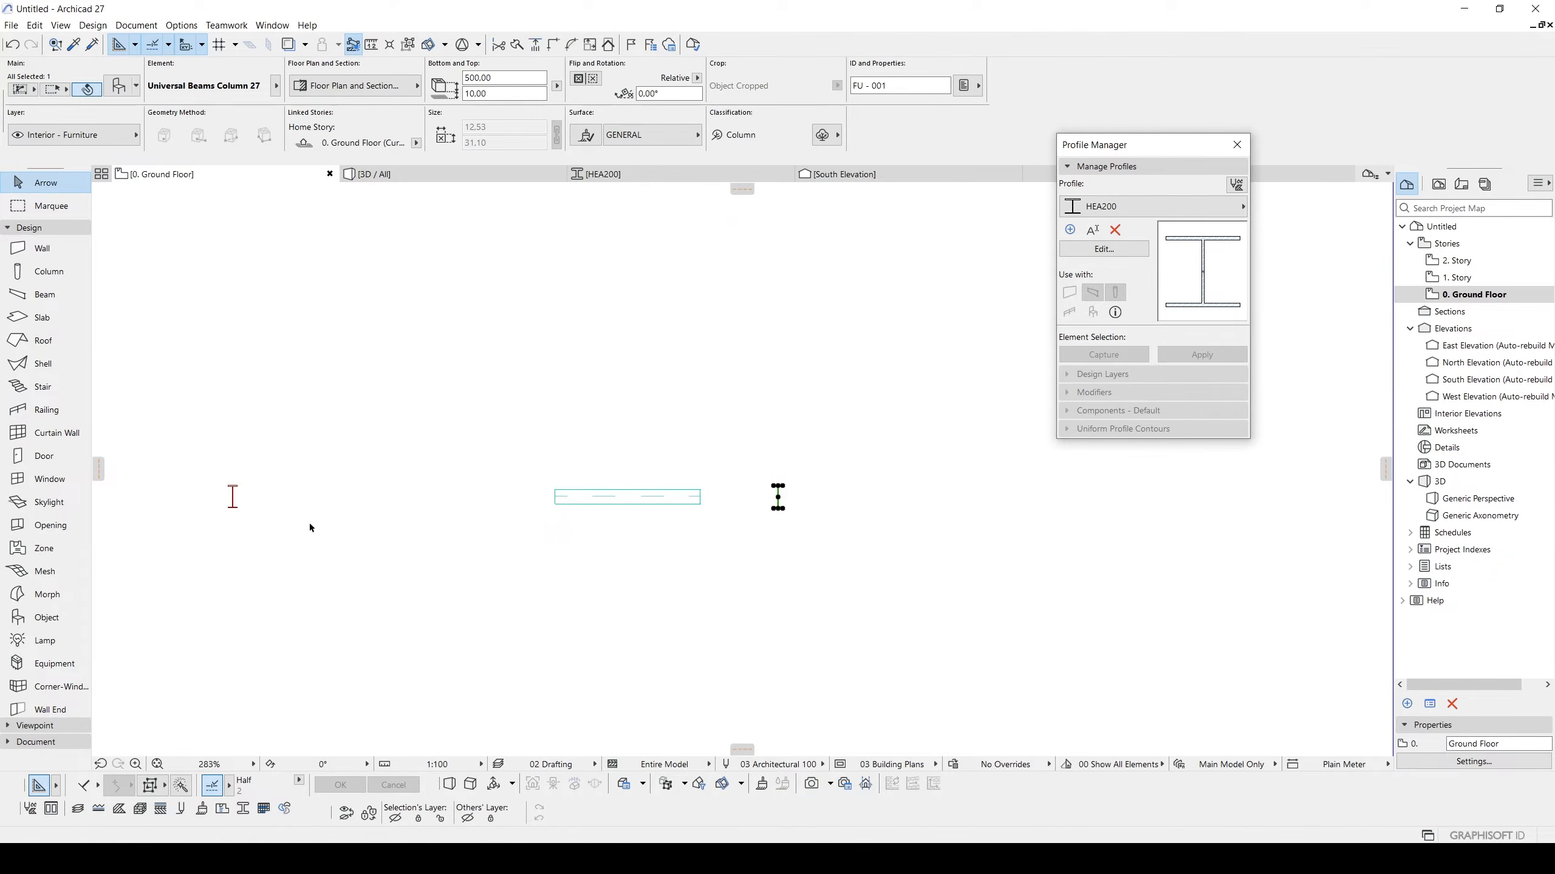
{"action": "left_click_drag", "start_coordinate": [291, 528], "coordinate": [205, 480], "text": "shift"}
Replace both selected columns with the HEA Column 27 object from the Steel Columns EN 27 folder, size HEA 200.
{"action": "key", "text": "ctrl+t"}
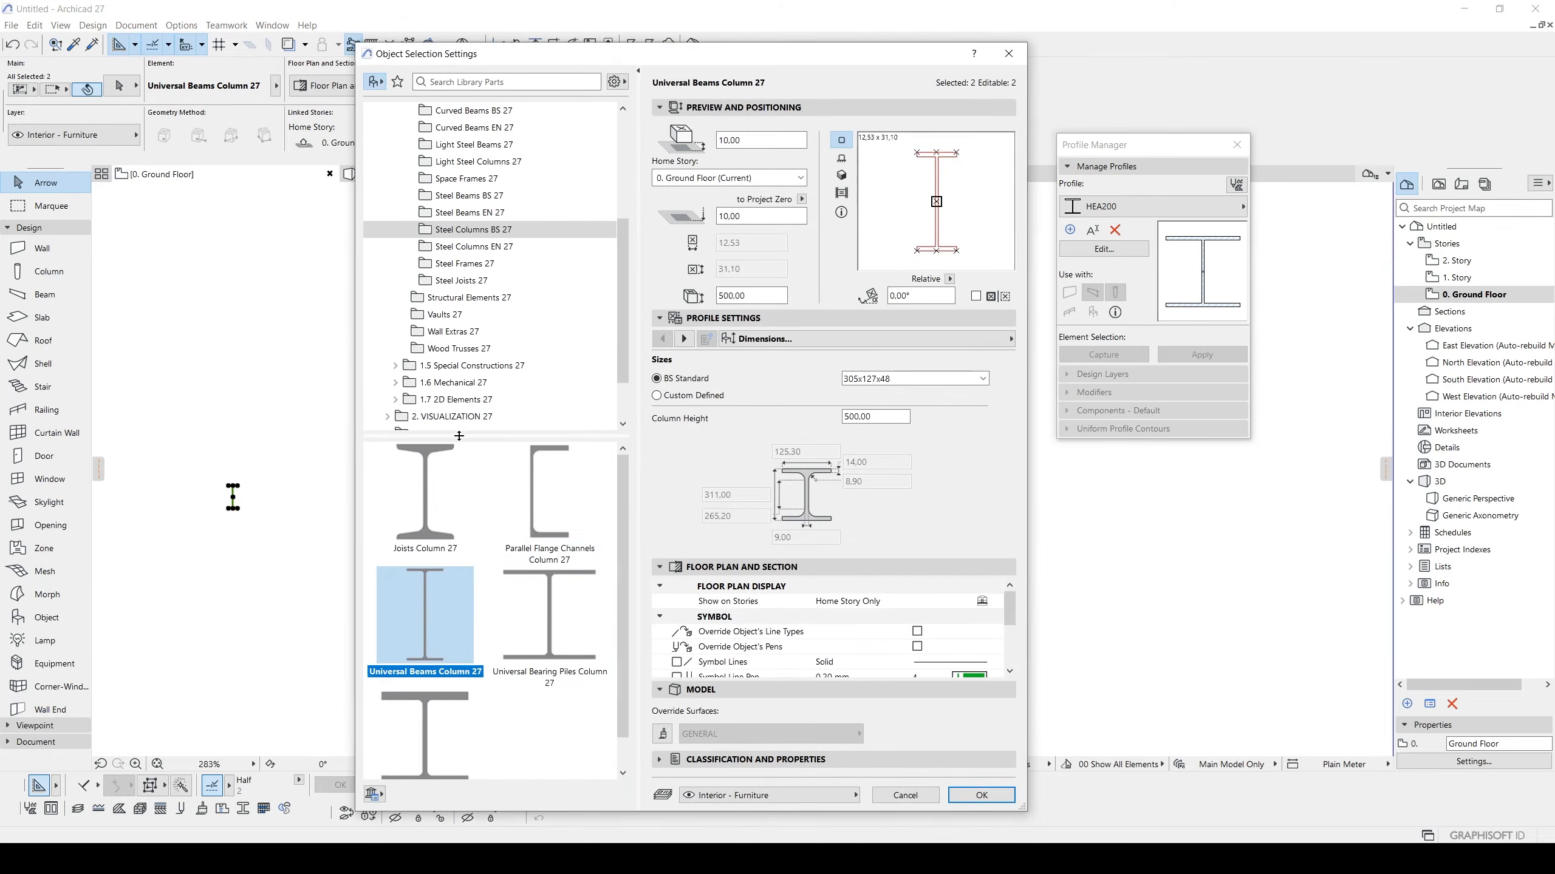
{"action": "left_click", "coordinate": [471, 246]}
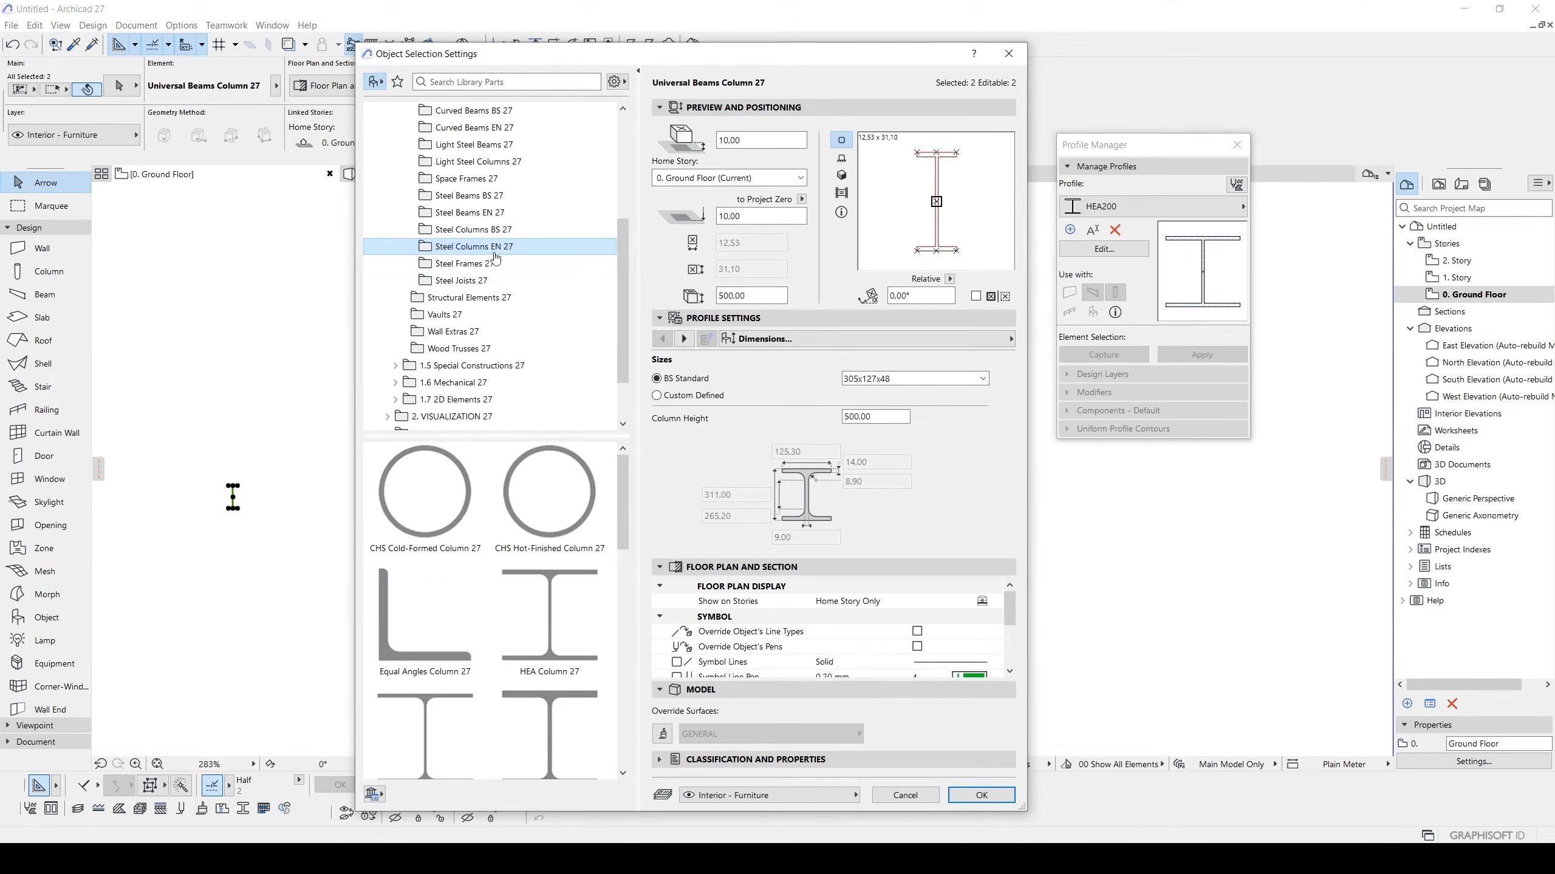
{"action": "scroll", "coordinate": [622, 477], "scroll_direction": "down", "scroll_amount": 3}
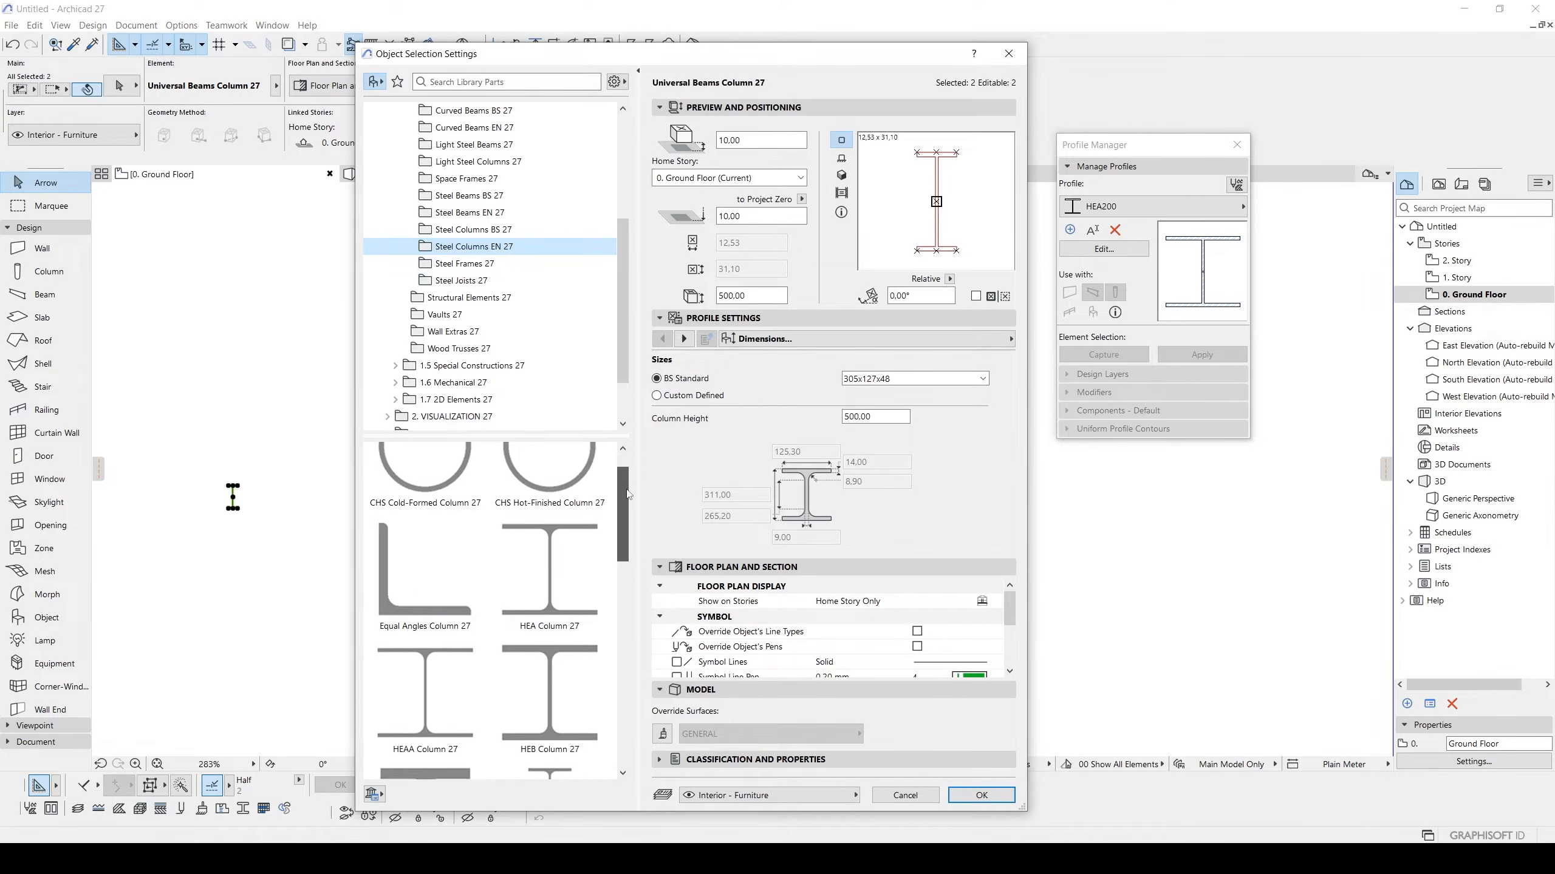
{"action": "left_click", "coordinate": [557, 521]}
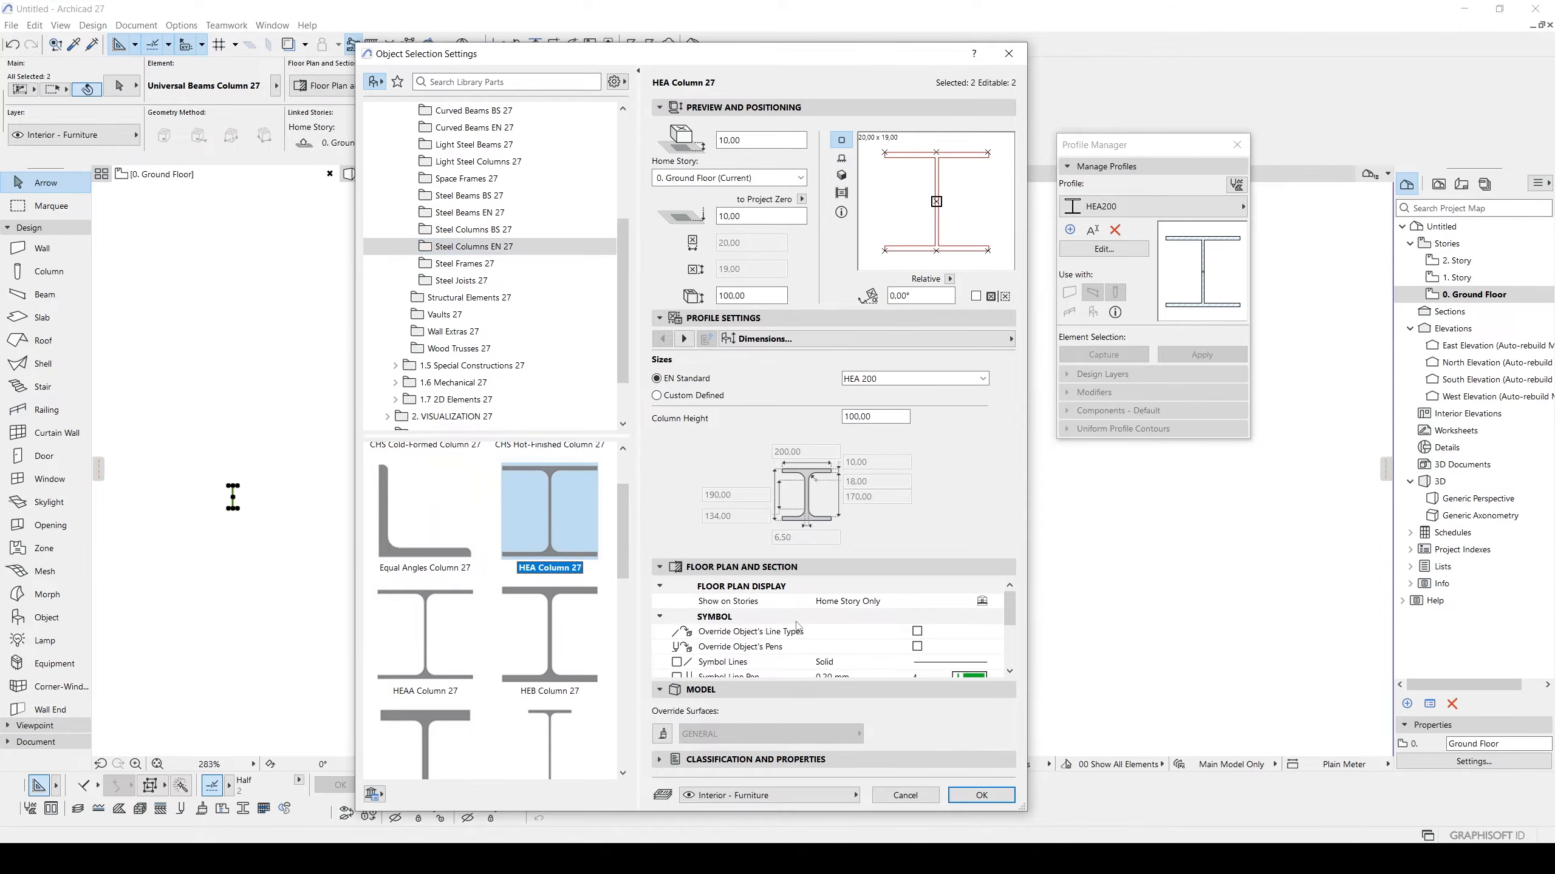
{"action": "left_click", "coordinate": [988, 796]}
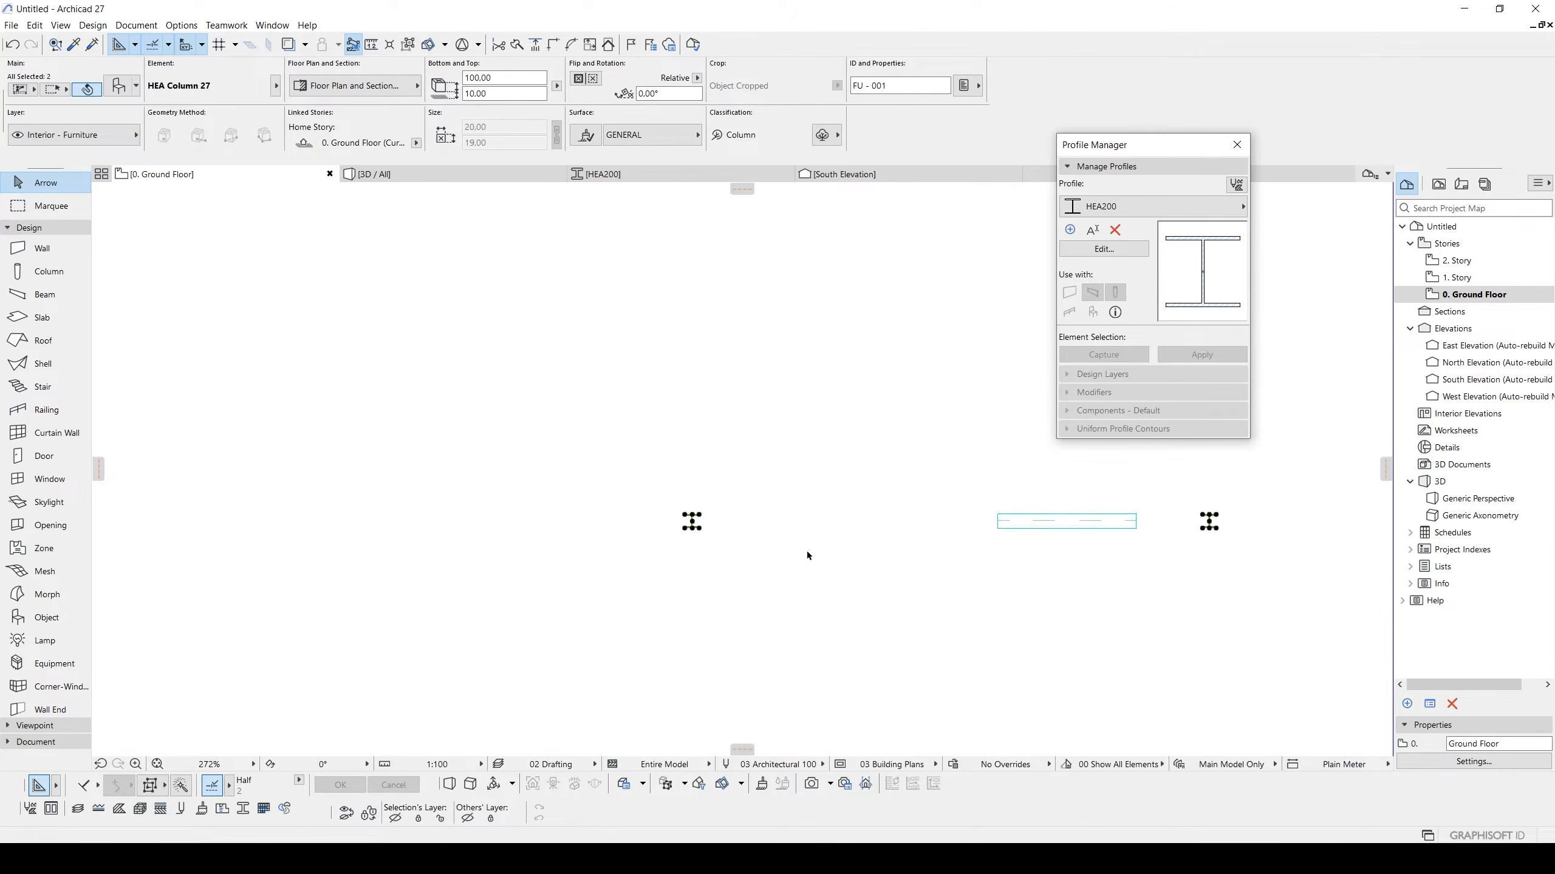
{"action": "key", "text": "Escape"}
Examine the profile choices available for the gridded frame's column at axes 5 and E.
{"action": "scroll", "coordinate": [748, 555], "scroll_direction": "down", "scroll_amount": 3}
{"action": "middle_click_drag", "start_coordinate": [196, 556], "coordinate": [805, 496]}
{"action": "scroll", "coordinate": [734, 514], "scroll_direction": "down", "scroll_amount": 3}
{"action": "scroll", "coordinate": [636, 468], "scroll_direction": "up", "scroll_amount": 4}
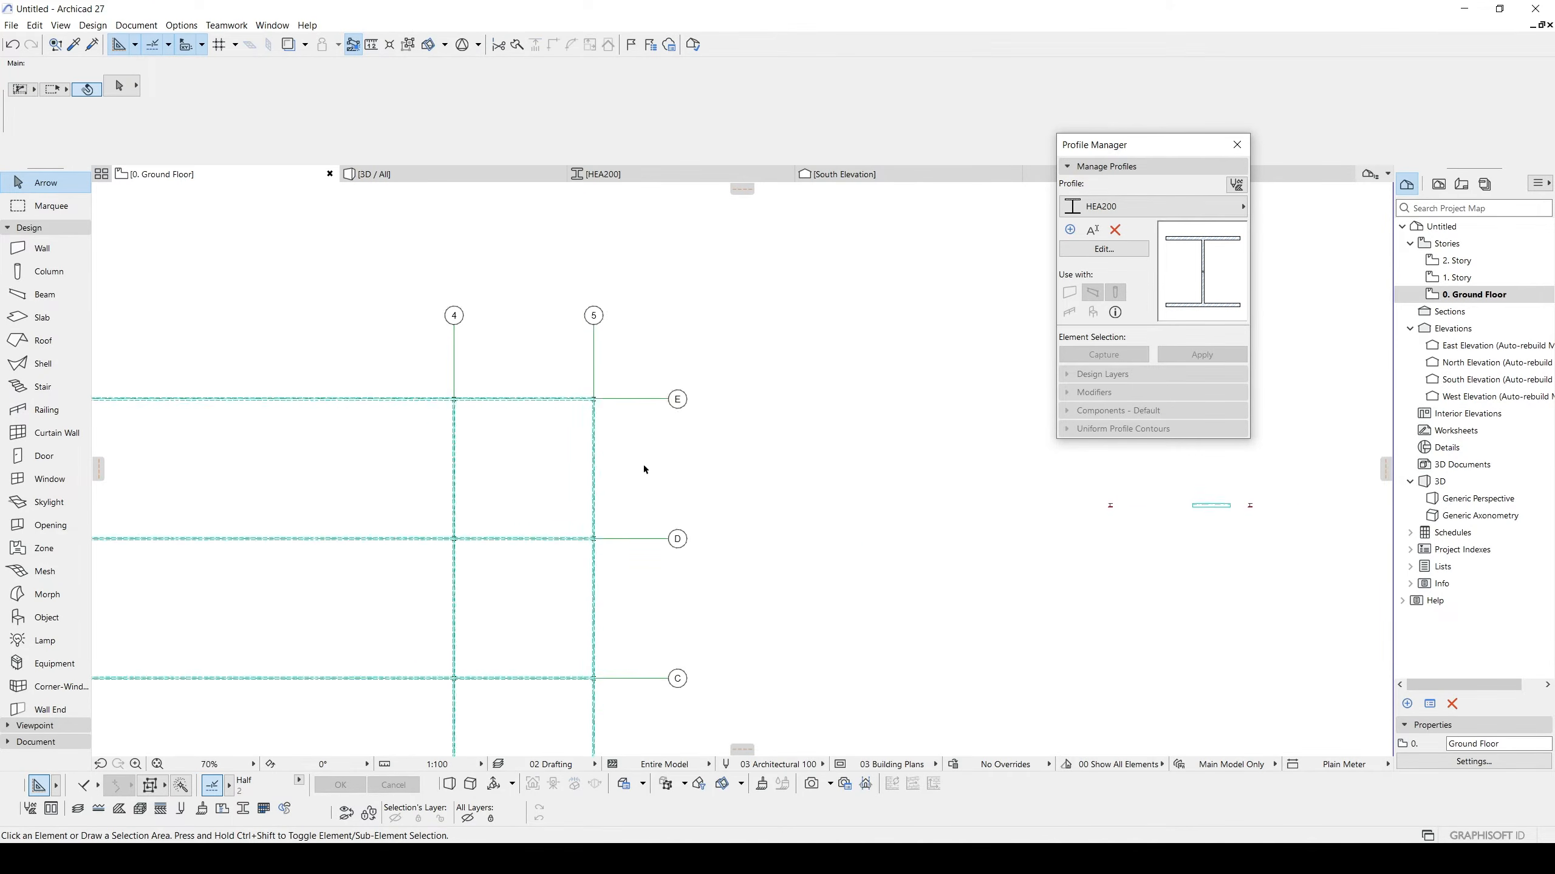
{"action": "scroll", "coordinate": [582, 391], "scroll_direction": "up", "scroll_amount": 2}
{"action": "left_click", "coordinate": [575, 339]}
{"action": "scroll", "coordinate": [581, 331], "scroll_direction": "up", "scroll_amount": 8}
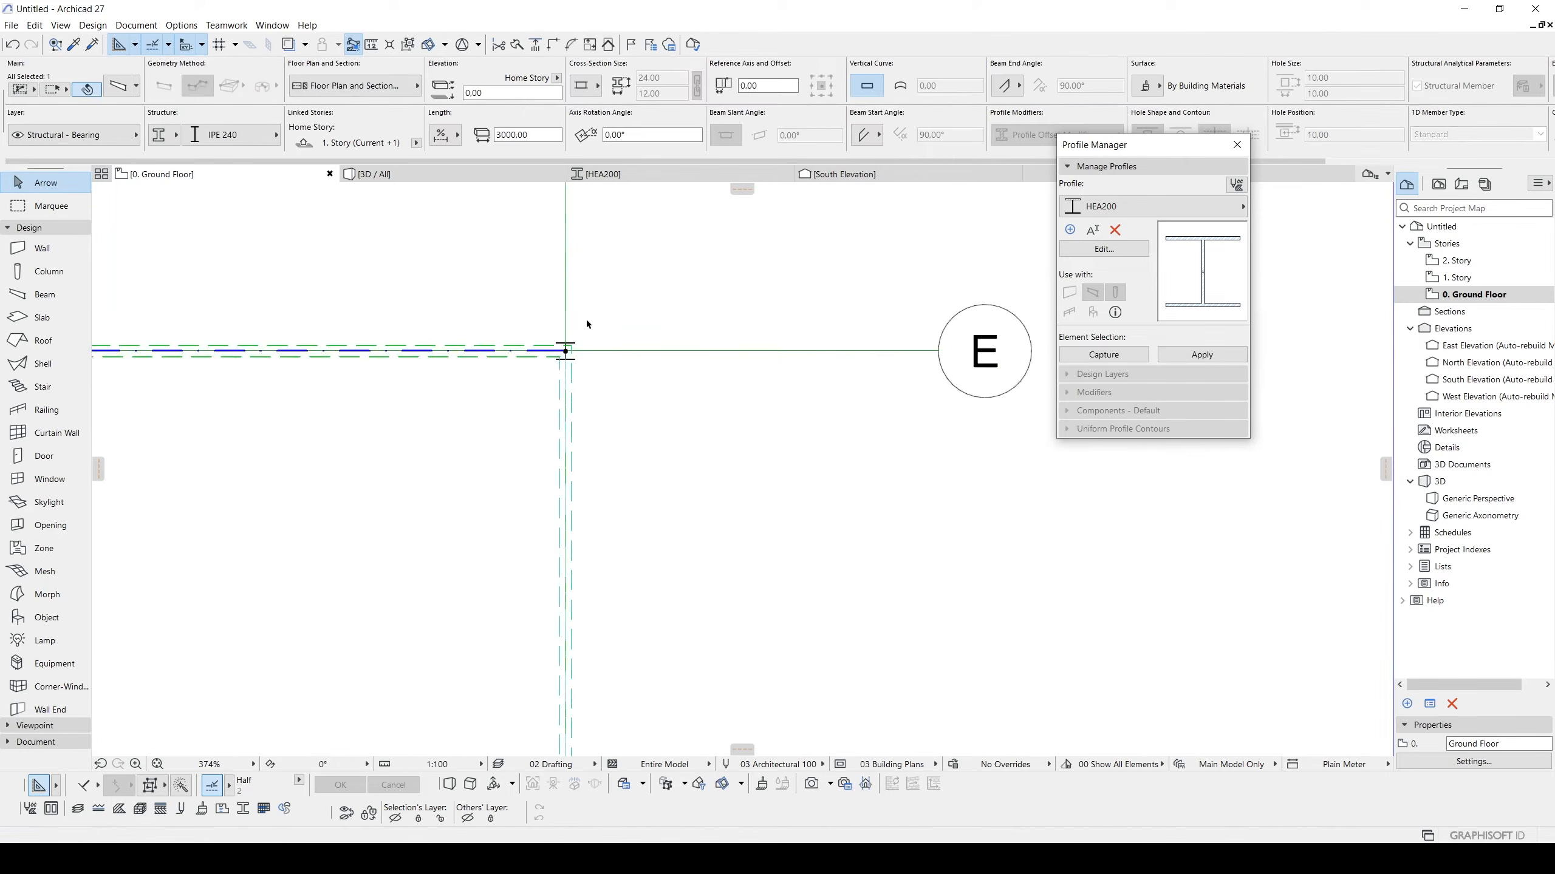
{"action": "key", "text": "Escape"}
{"action": "left_click", "coordinate": [544, 406]}
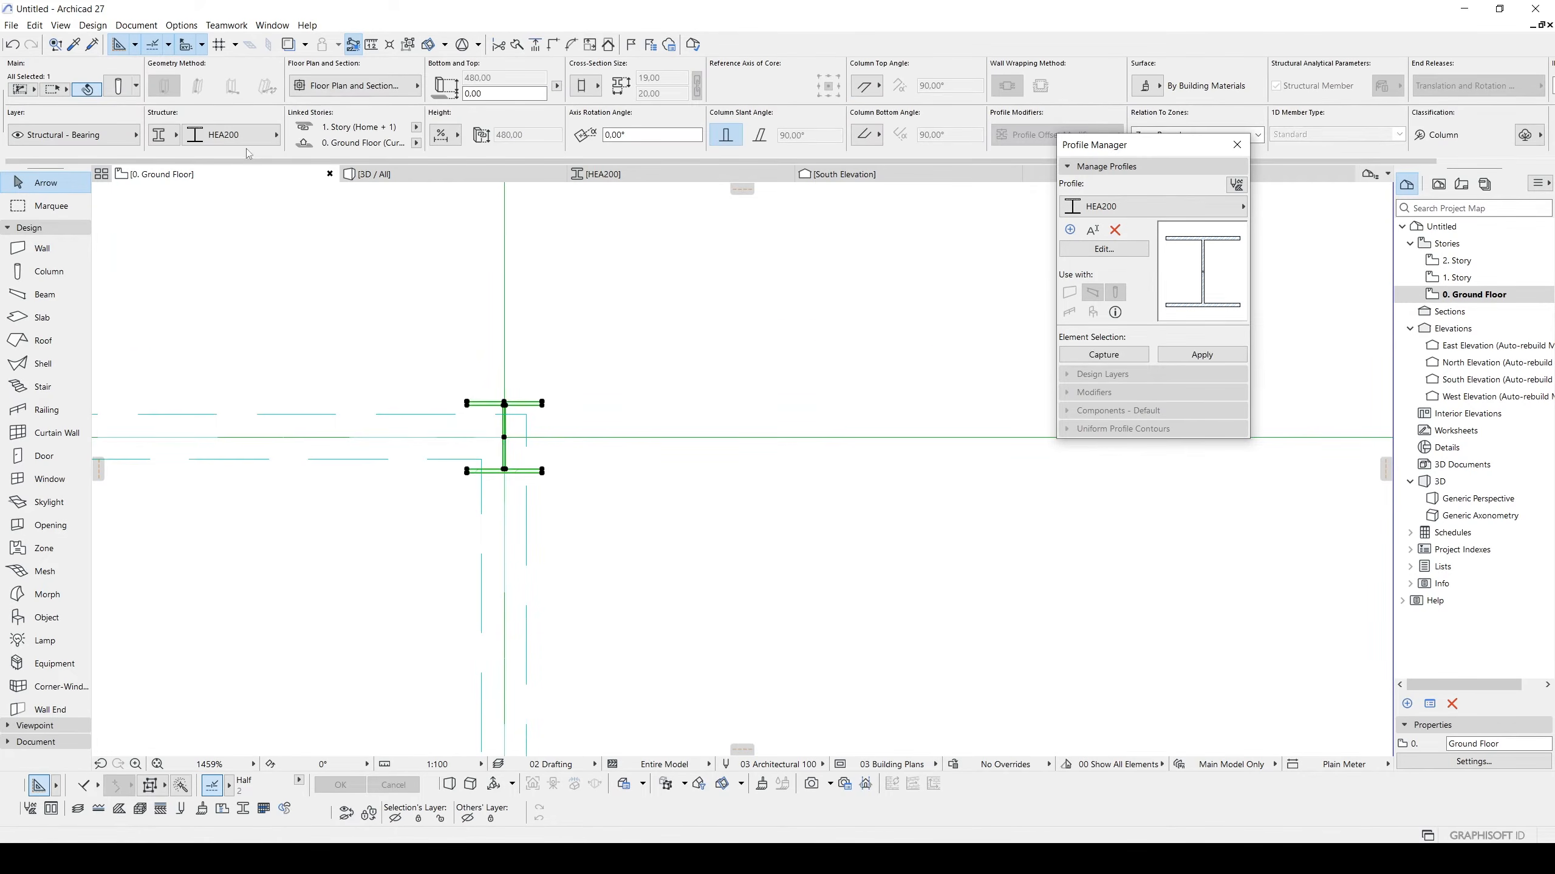
{"action": "left_click", "coordinate": [231, 136]}
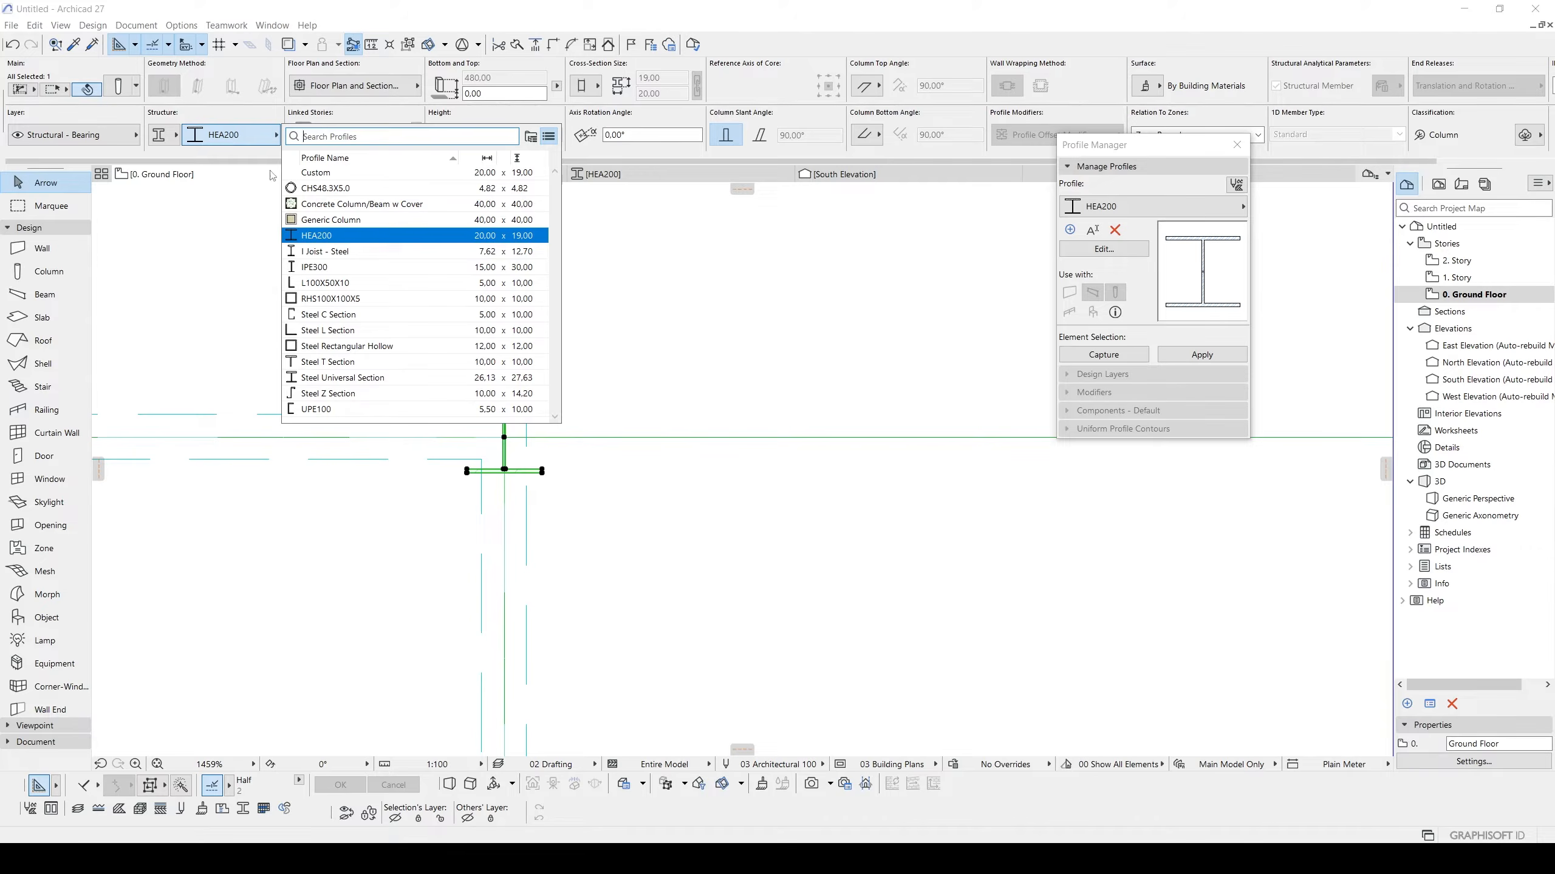
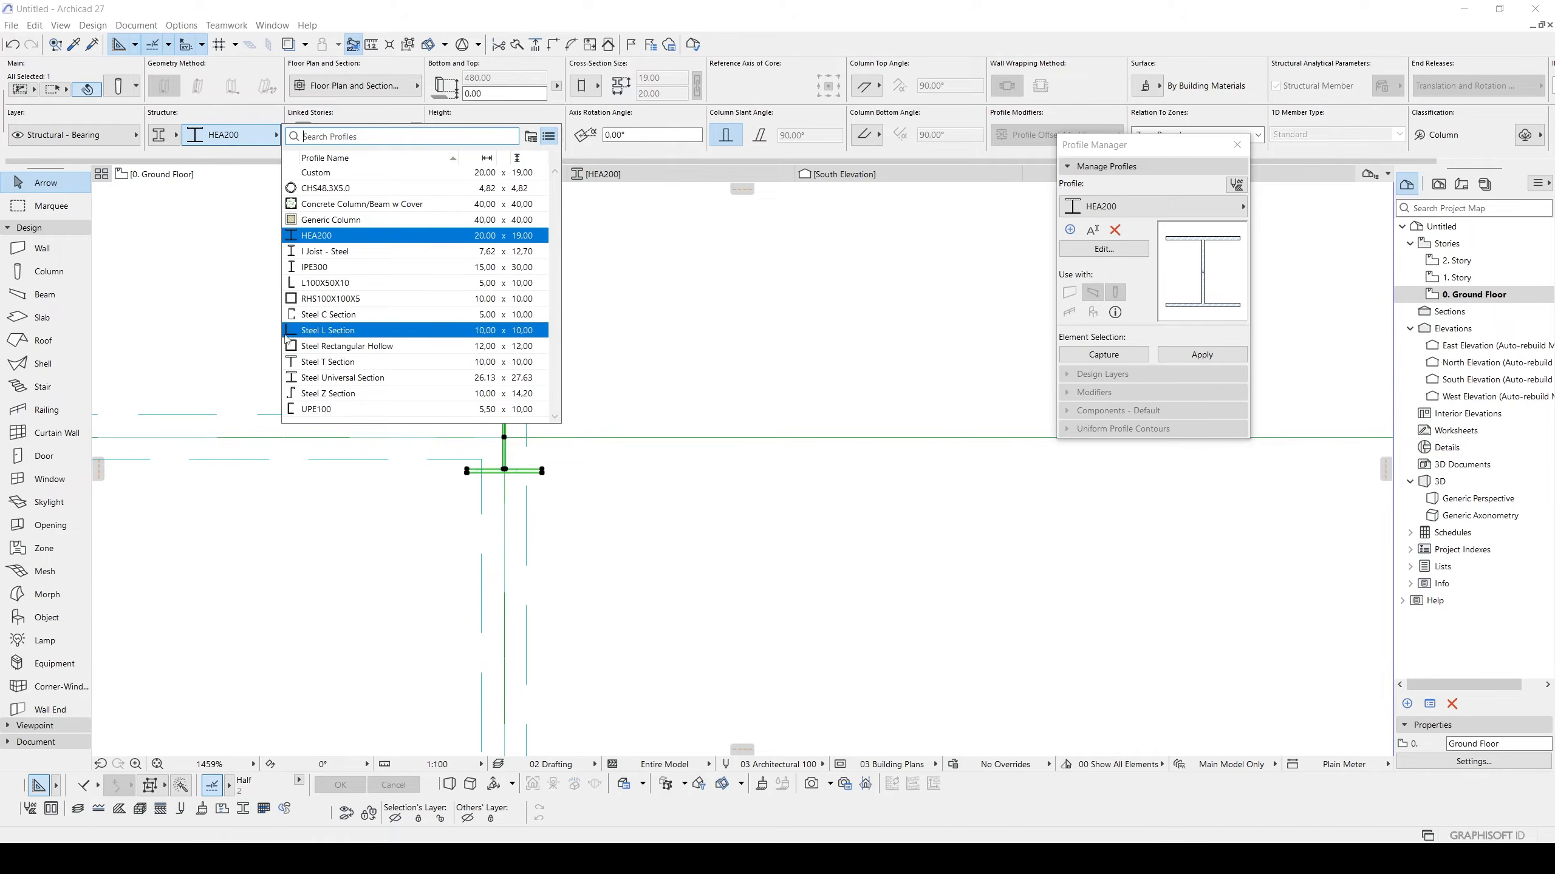
{"action": "left_click", "coordinate": [661, 471]}
{"action": "scroll", "coordinate": [659, 466], "scroll_direction": "down", "scroll_amount": 7}
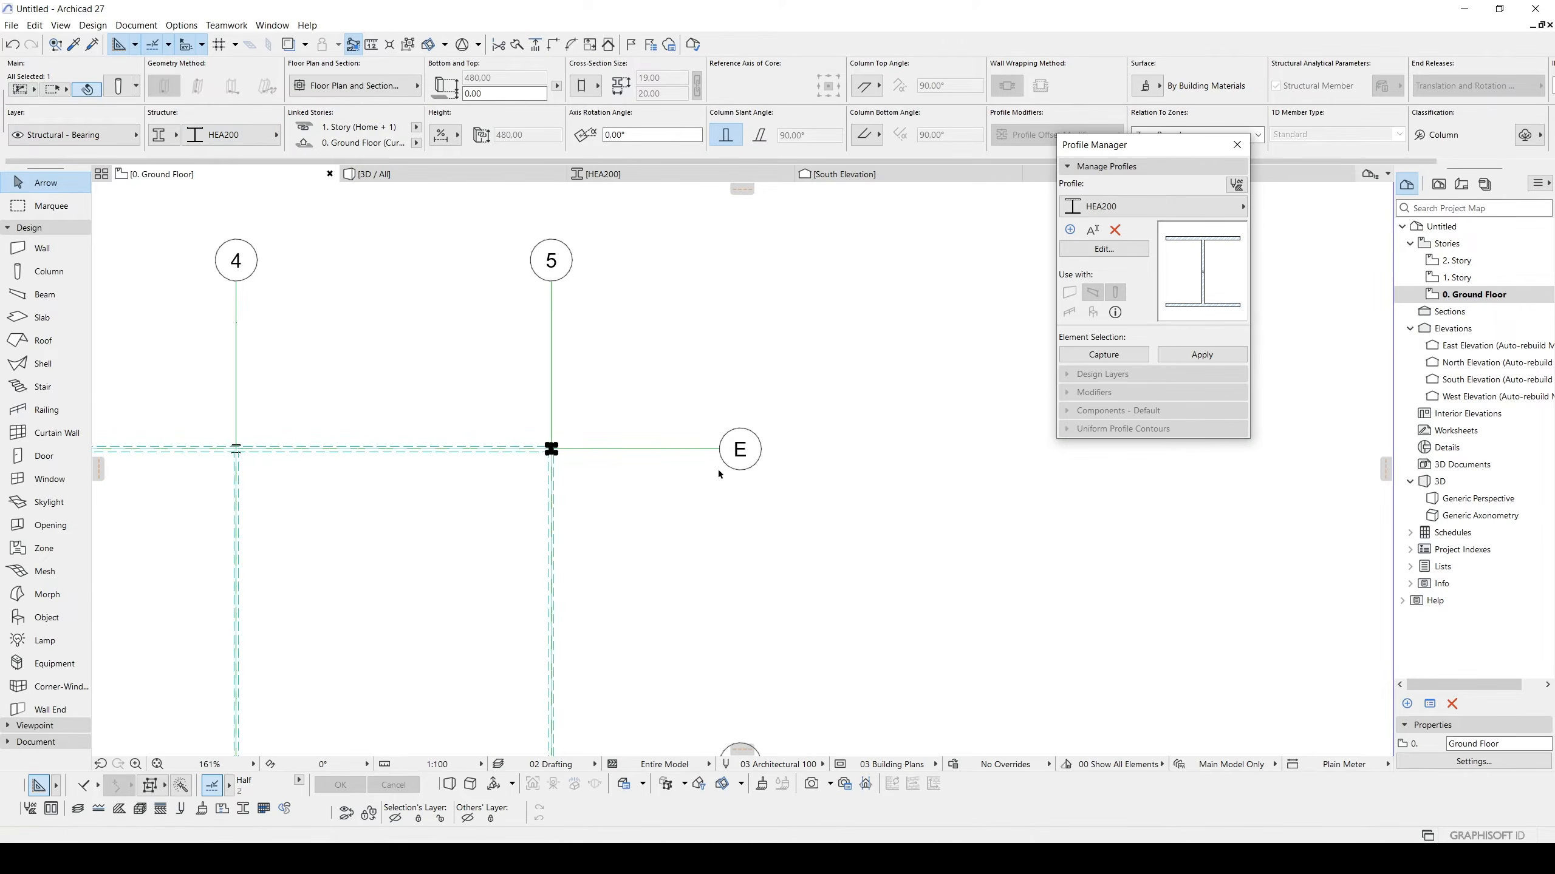
{"action": "scroll", "coordinate": [718, 469], "scroll_direction": "down", "scroll_amount": 1}
{"action": "middle_click_drag", "start_coordinate": [1145, 478], "coordinate": [618, 472]}
{"action": "key", "text": "Escape"}
Stretch the right end of the HEA Beam 27 object to the web centre of the right-hand column.
{"action": "scroll", "coordinate": [748, 506], "scroll_direction": "down", "scroll_amount": 3}
{"action": "middle_click_drag", "start_coordinate": [1030, 567], "coordinate": [735, 487]}
{"action": "scroll", "coordinate": [738, 487], "scroll_direction": "up", "scroll_amount": 5}
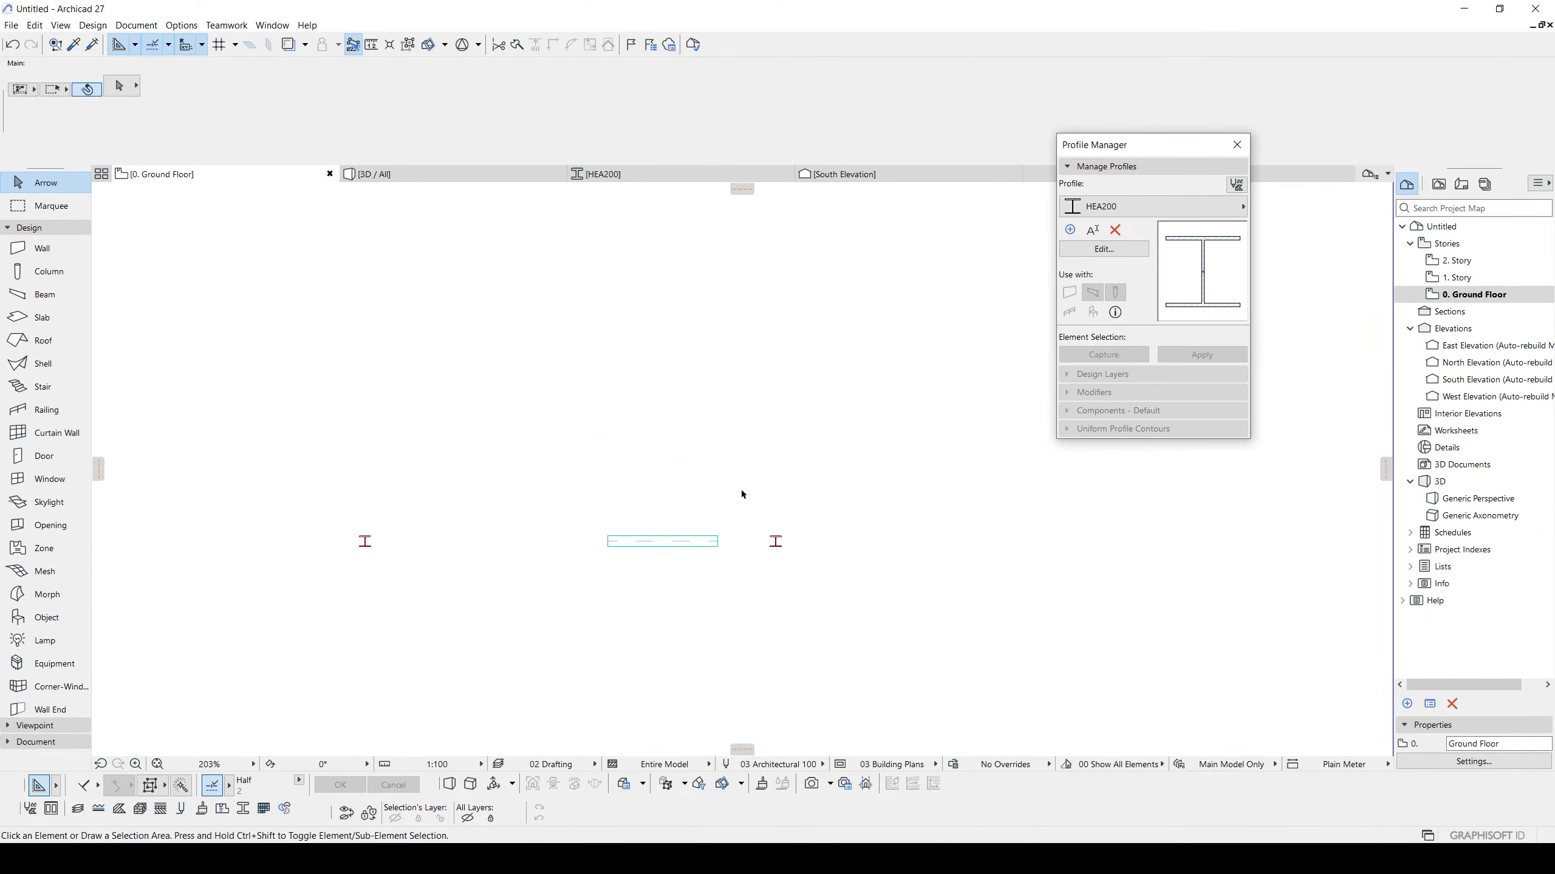
{"action": "scroll", "coordinate": [728, 505], "scroll_direction": "up", "scroll_amount": 3}
{"action": "middle_click_drag", "start_coordinate": [653, 525], "coordinate": [697, 431]}
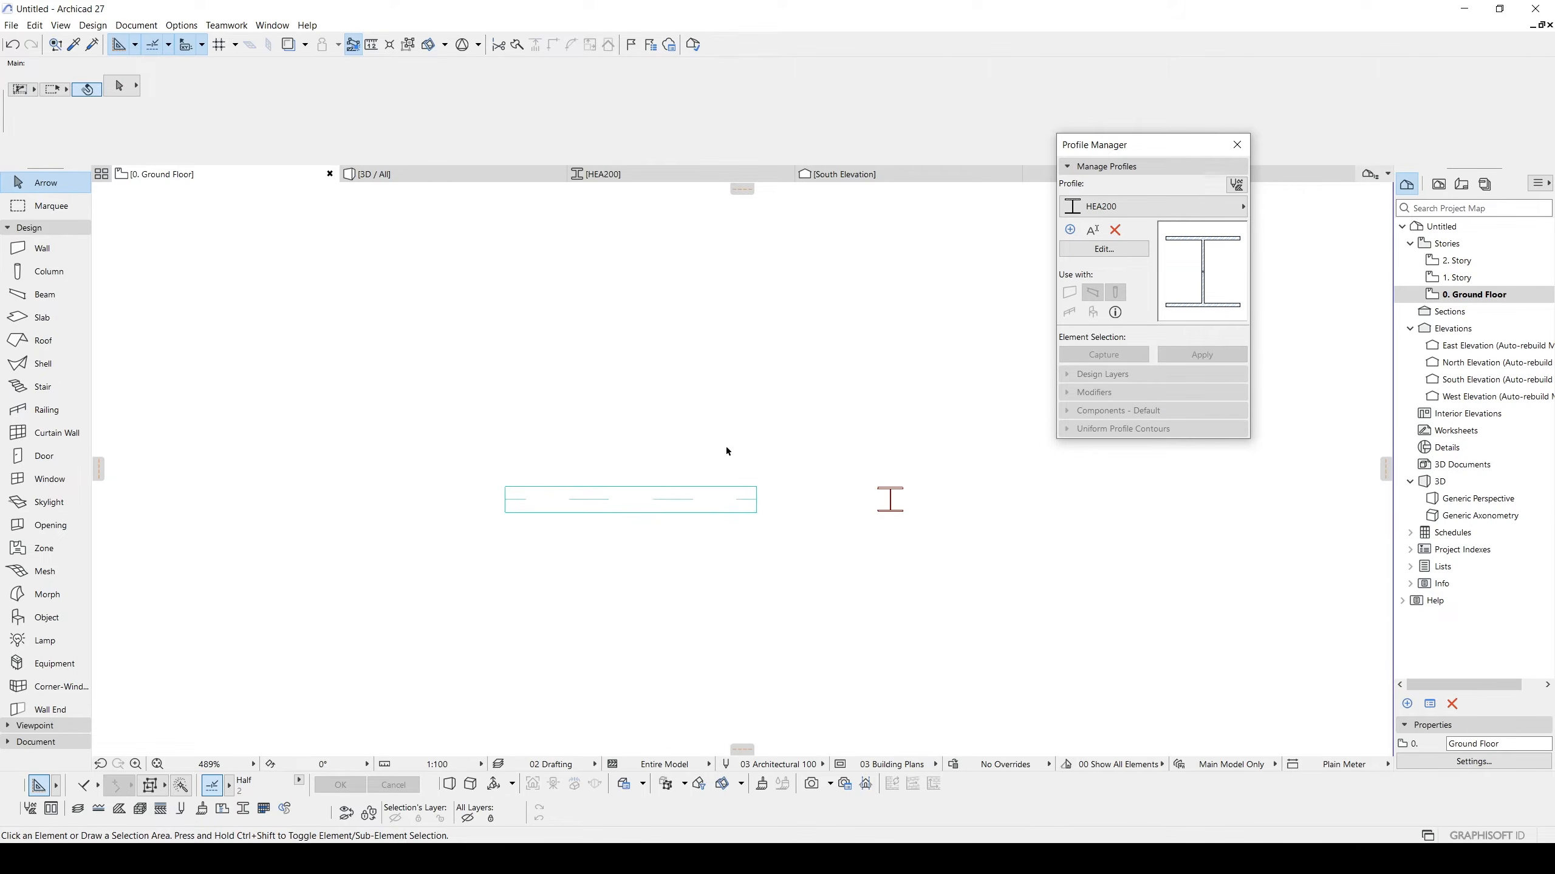
{"action": "left_click_drag", "start_coordinate": [804, 394], "coordinate": [892, 423]}
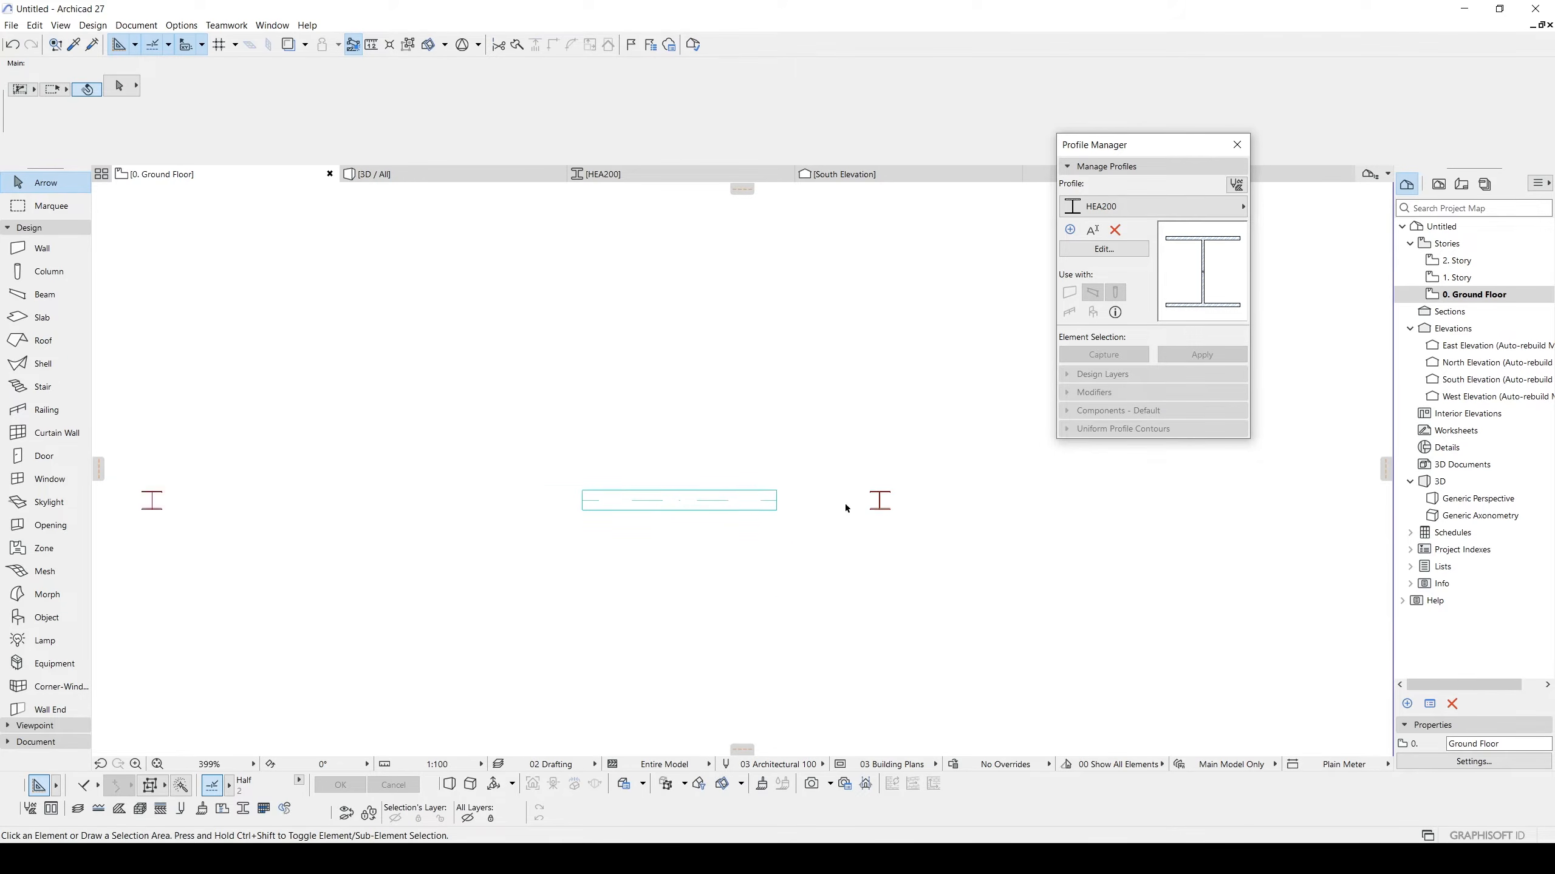
{"action": "scroll", "coordinate": [845, 503], "scroll_direction": "down", "scroll_amount": 2}
{"action": "left_click", "coordinate": [804, 506]}
{"action": "middle_click_drag", "start_coordinate": [847, 494], "coordinate": [704, 537]}
{"action": "scroll", "coordinate": [760, 533], "scroll_direction": "up", "scroll_amount": 2}
{"action": "left_click", "coordinate": [760, 533]}
{"action": "scroll", "coordinate": [847, 541], "scroll_direction": "up", "scroll_amount": 14}
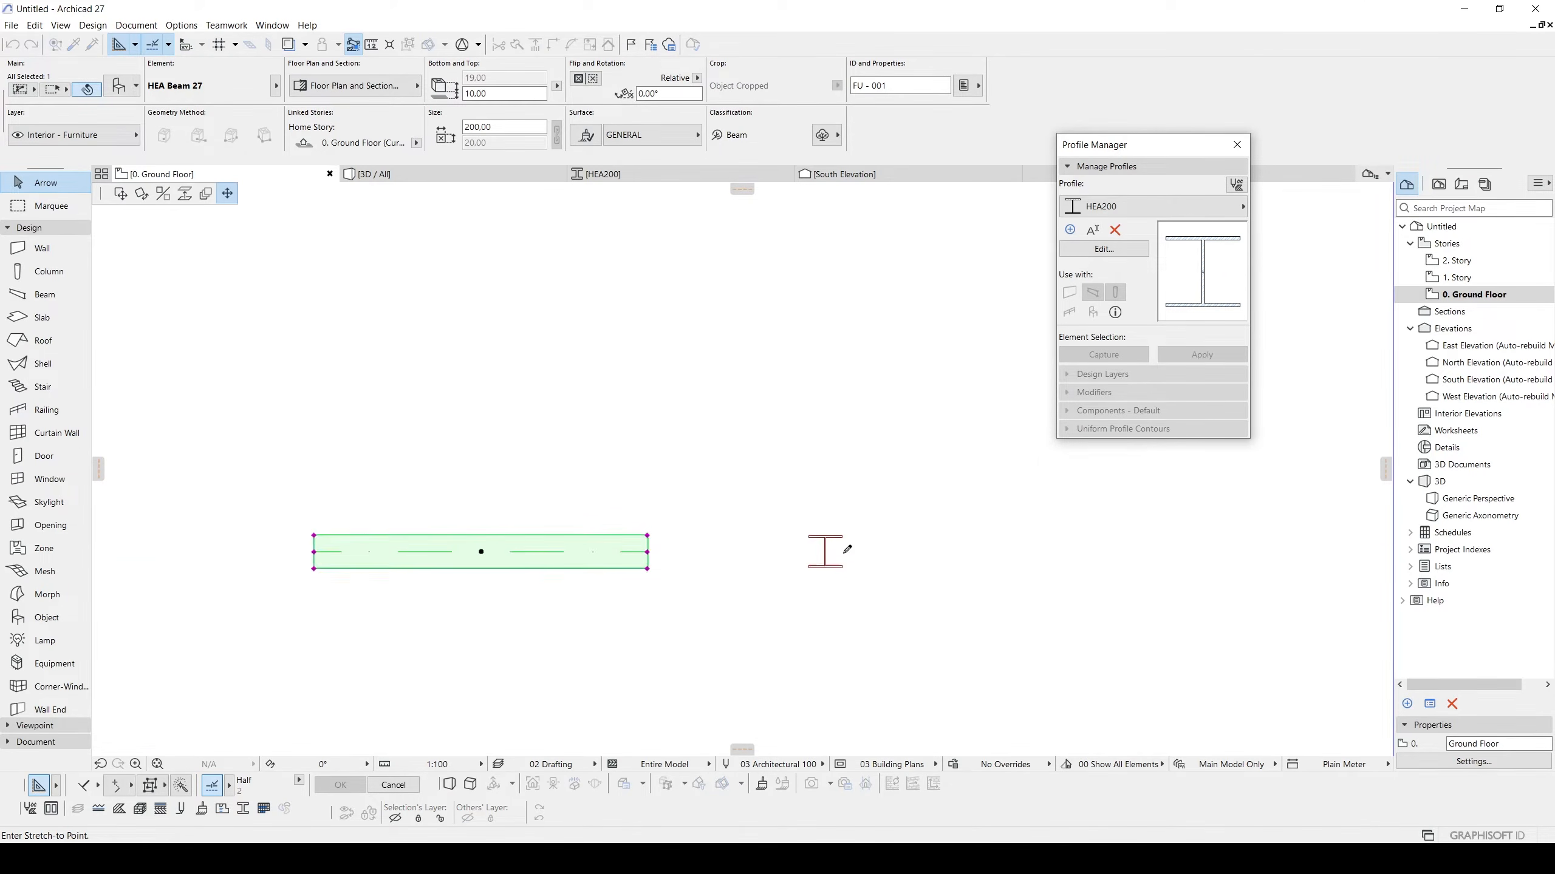
{"action": "scroll", "coordinate": [814, 548], "scroll_direction": "up", "scroll_amount": 1}
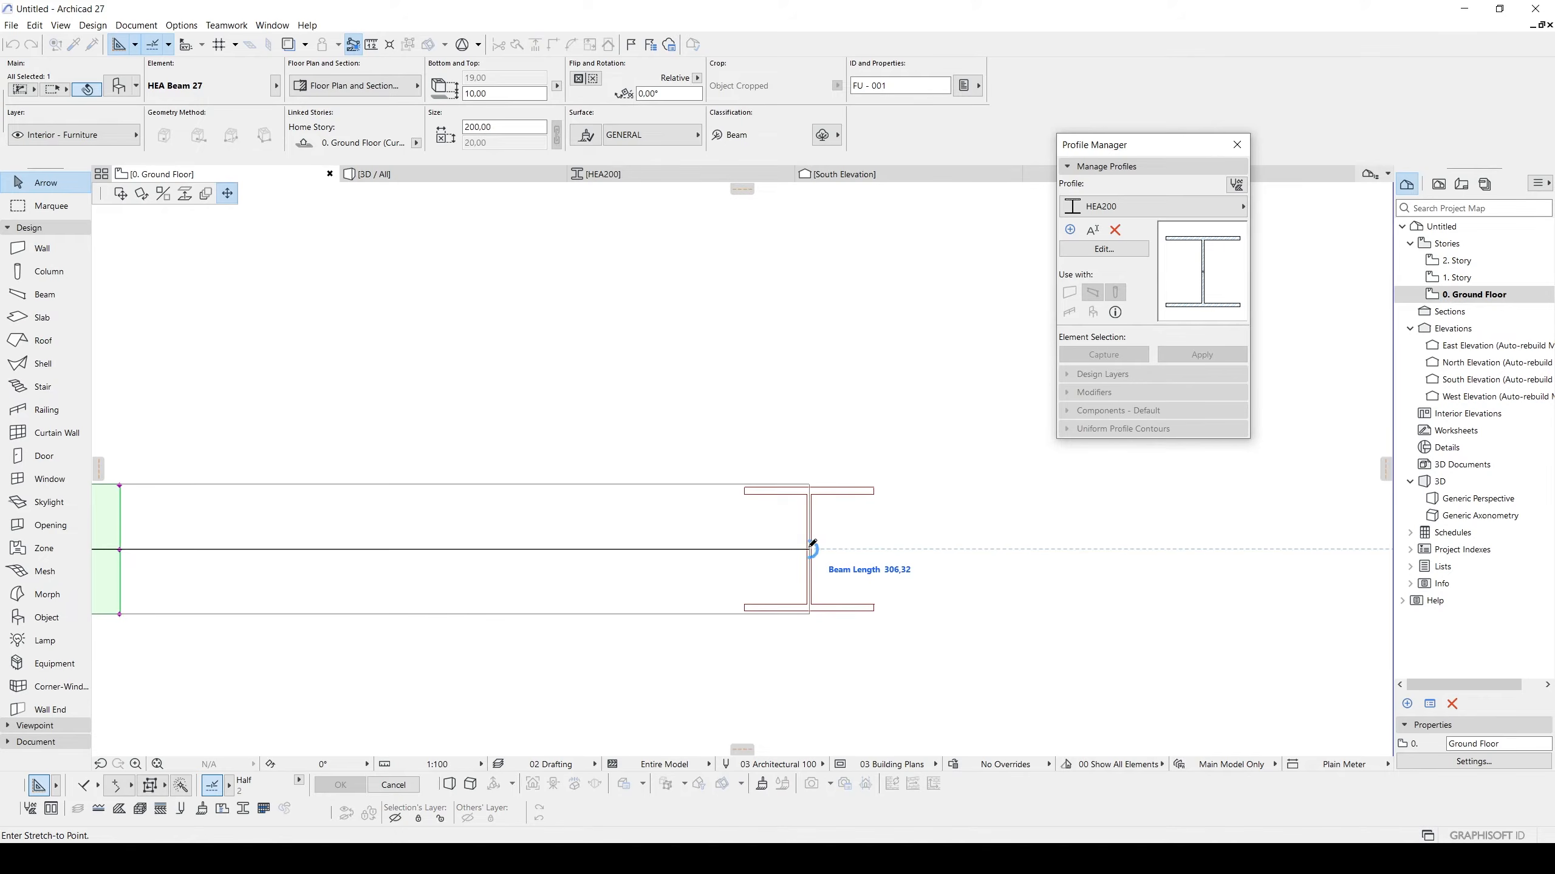
{"action": "left_click", "coordinate": [812, 544]}
Stretch the beam's left end to the web centre of the left-hand column.
{"action": "scroll", "coordinate": [590, 490], "scroll_direction": "down", "scroll_amount": 3}
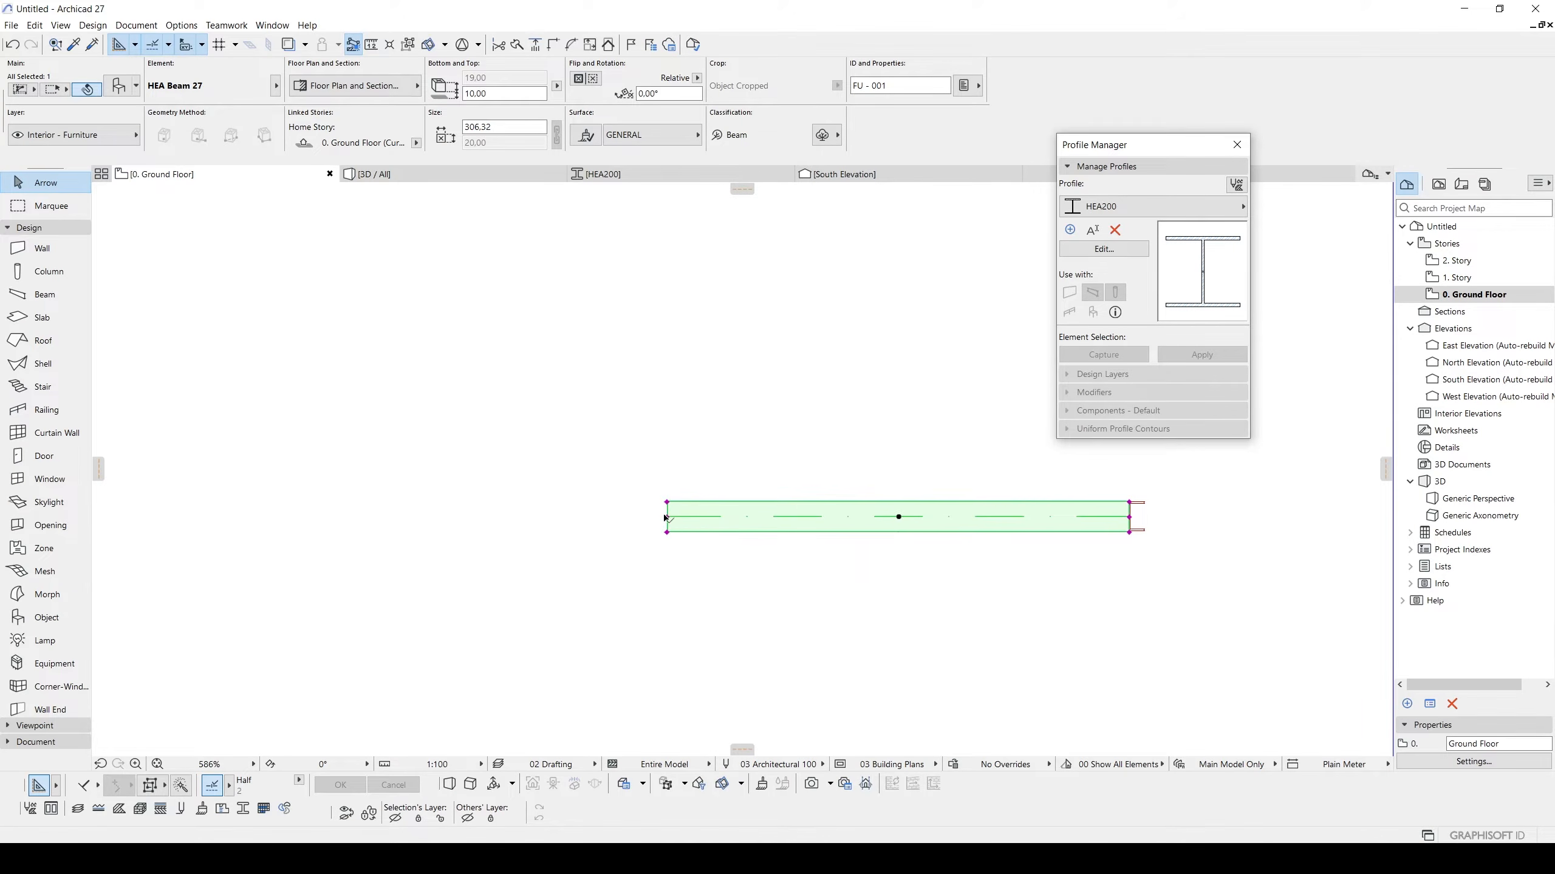
{"action": "left_click", "coordinate": [667, 518]}
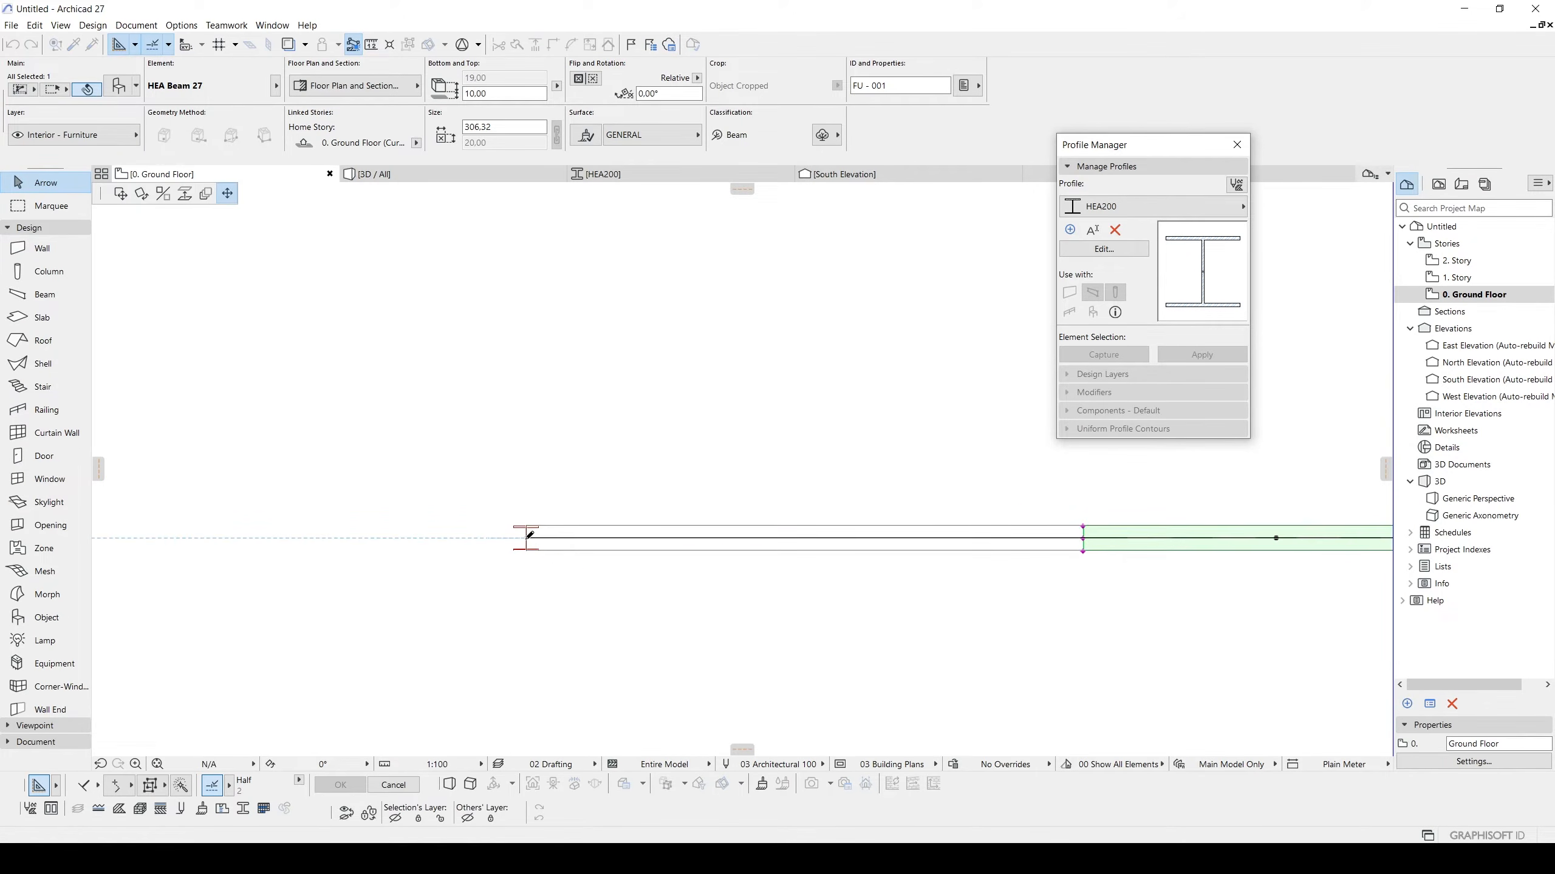
{"action": "left_click", "coordinate": [528, 537]}
Set the bottom elevation of the selected HEA beam to 500.
{"action": "scroll", "coordinate": [490, 536], "scroll_direction": "down", "scroll_amount": 3}
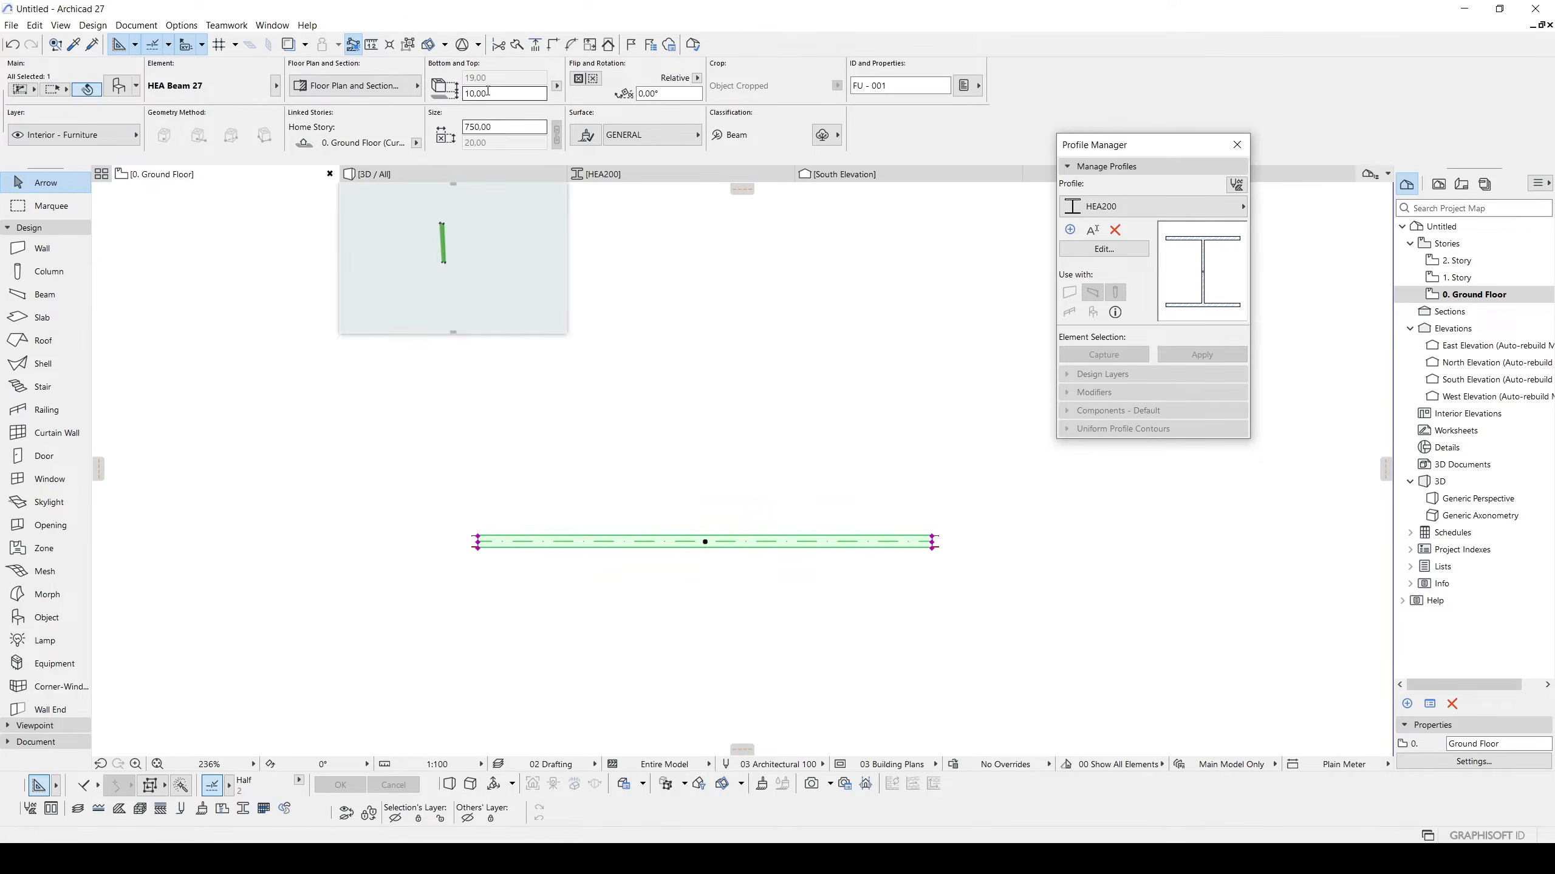
{"action": "scroll", "coordinate": [520, 521], "scroll_direction": "up", "scroll_amount": 4}
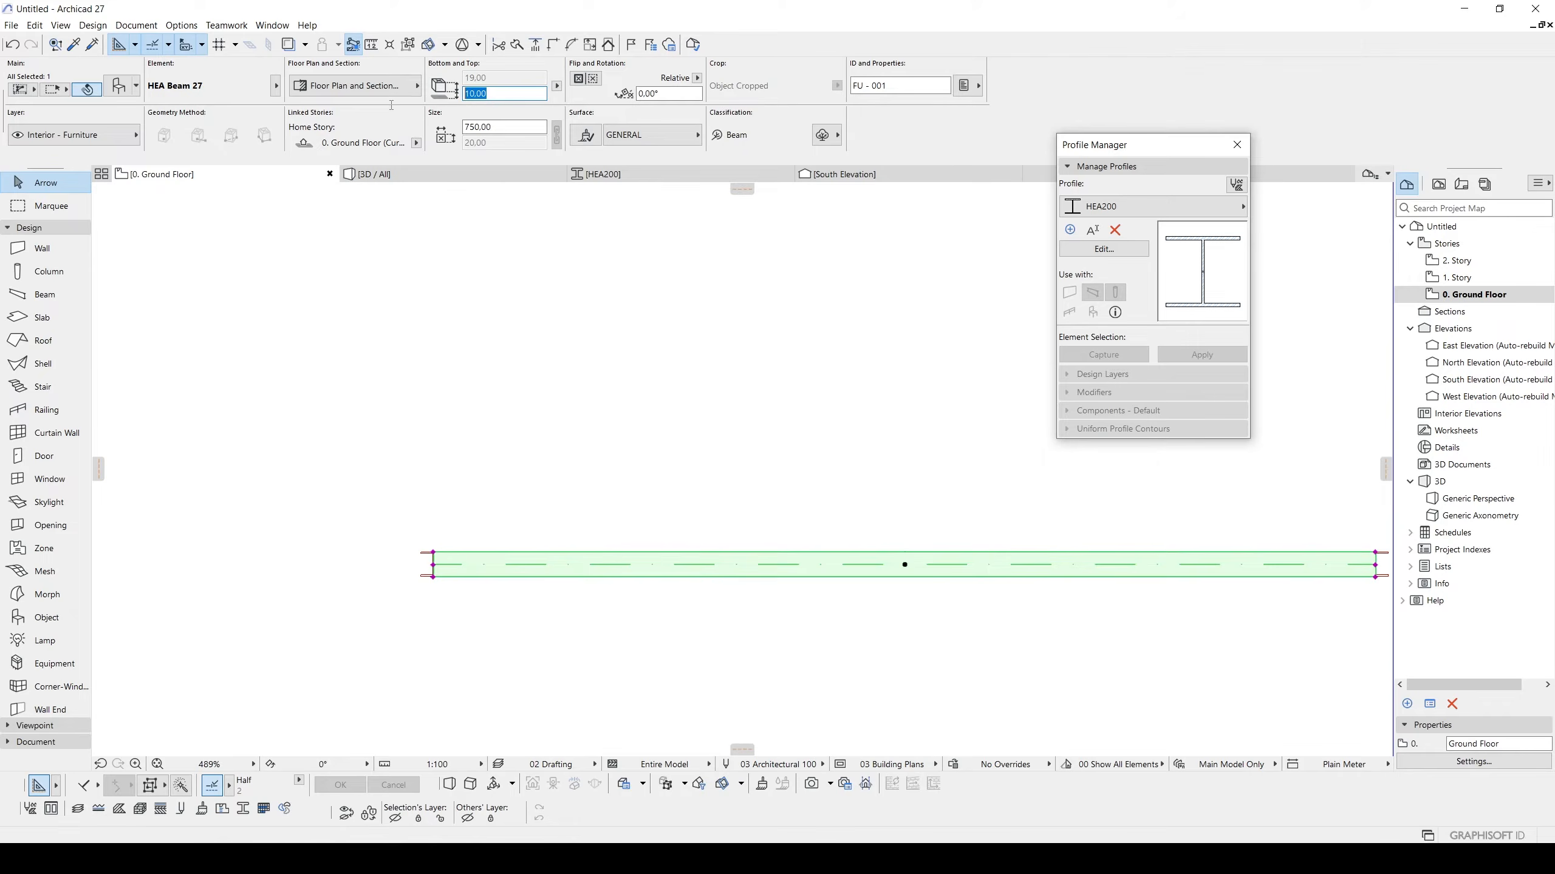
{"action": "type", "text": "50"}
{"action": "scroll", "coordinate": [554, 433], "scroll_direction": "down", "scroll_amount": 4}
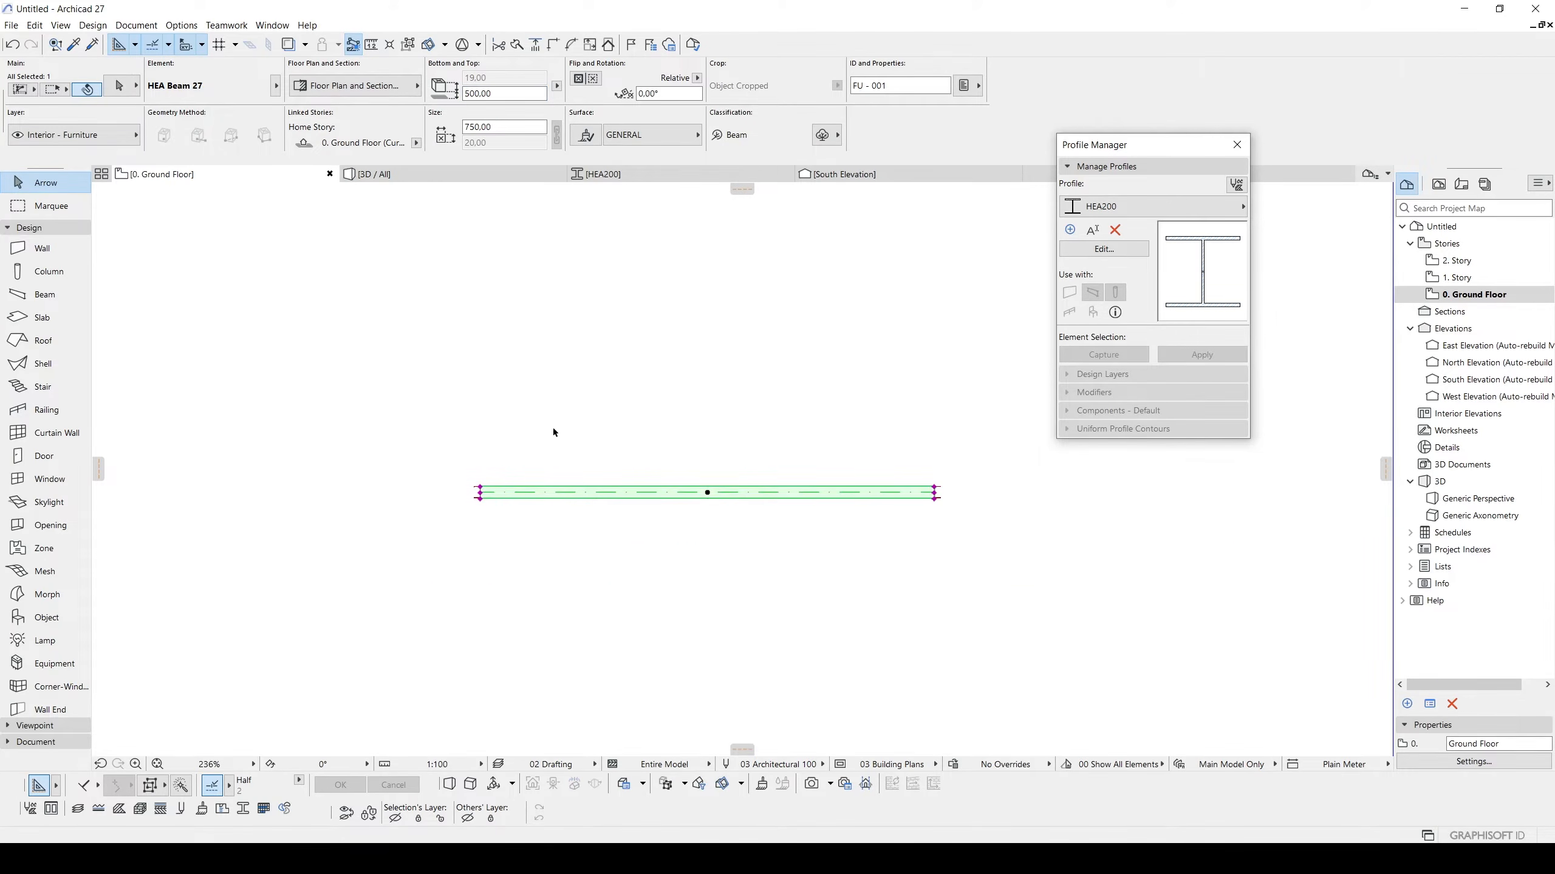
Show the model in 3D, select both HEA columns under the beam and set their height to 500.
{"action": "key", "text": "F3"}
{"action": "scroll", "coordinate": [698, 429], "scroll_direction": "down", "scroll_amount": 1}
{"action": "middle_click_drag", "start_coordinate": [767, 474], "coordinate": [466, 368], "text": "shift"}
{"action": "scroll", "coordinate": [489, 377], "scroll_direction": "down", "scroll_amount": 1}
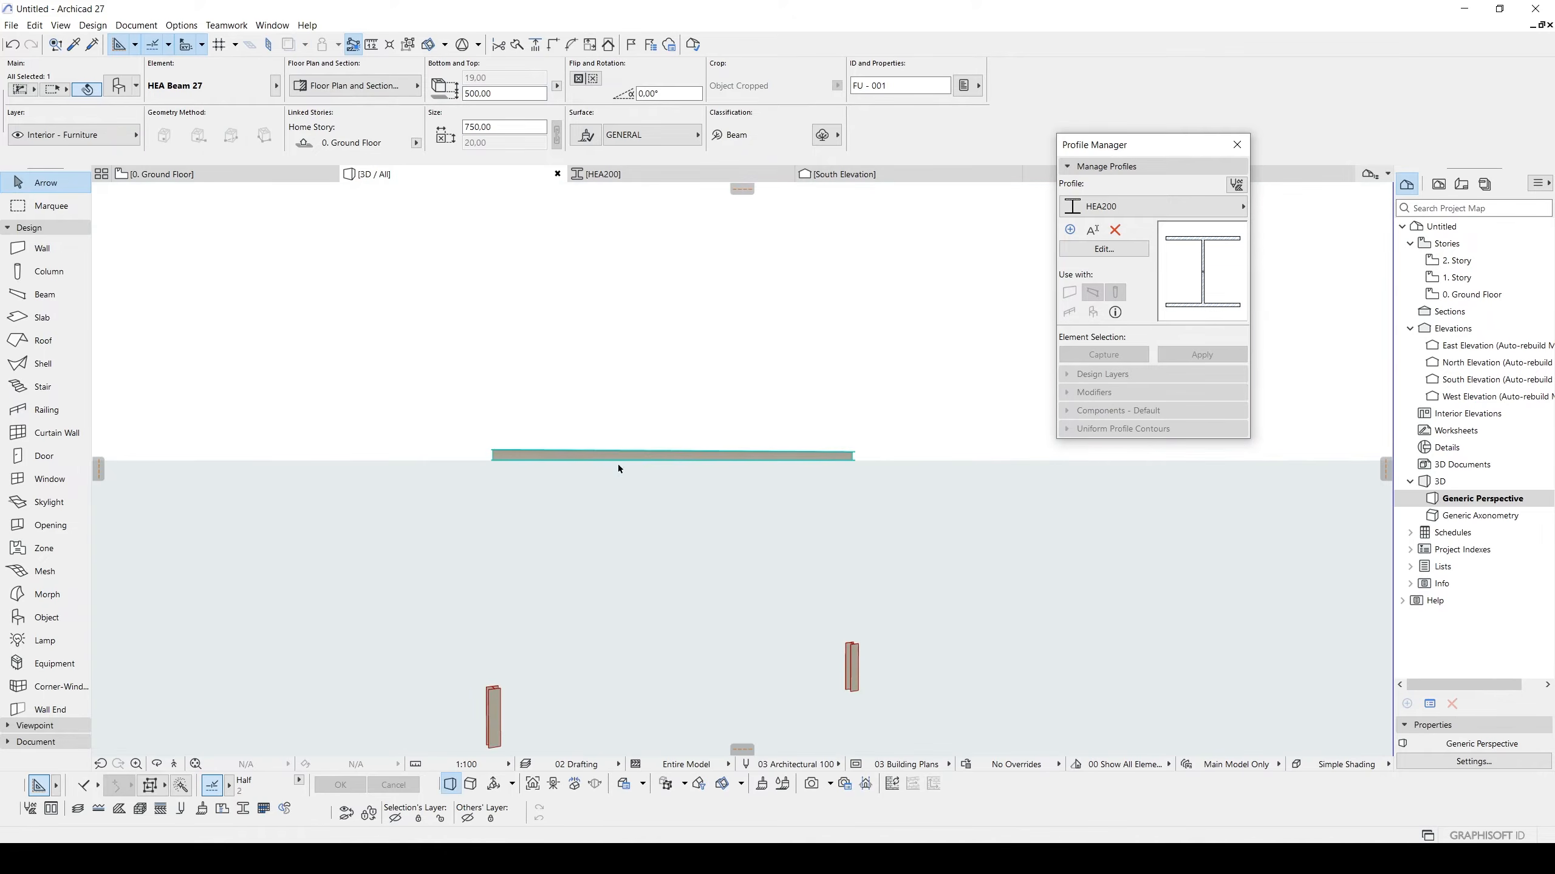
{"action": "left_click", "coordinate": [854, 656]}
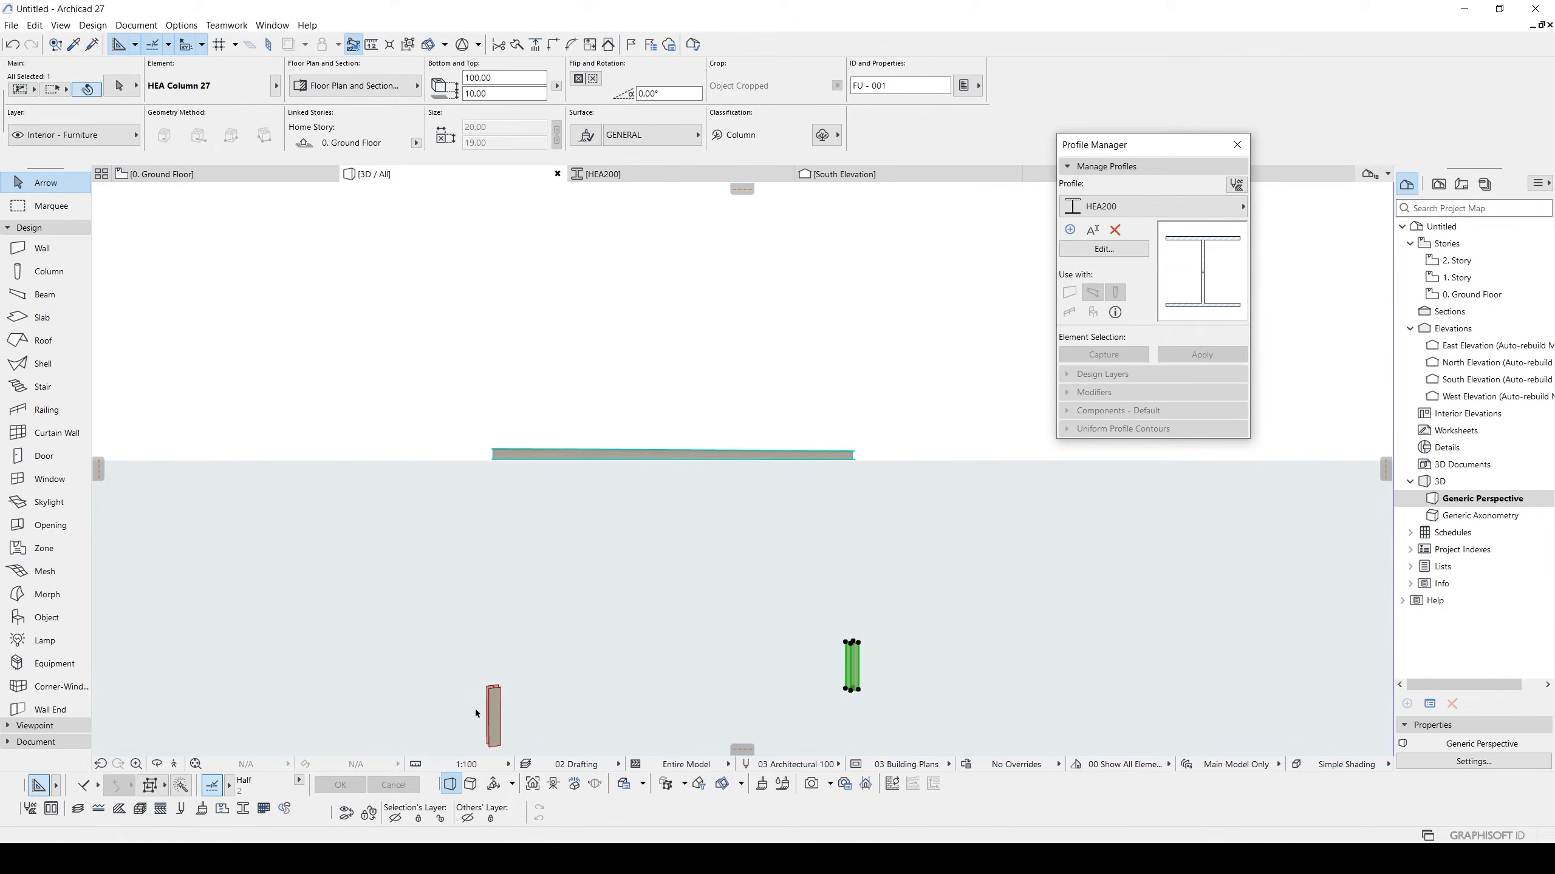
{"action": "left_click", "coordinate": [503, 81]}
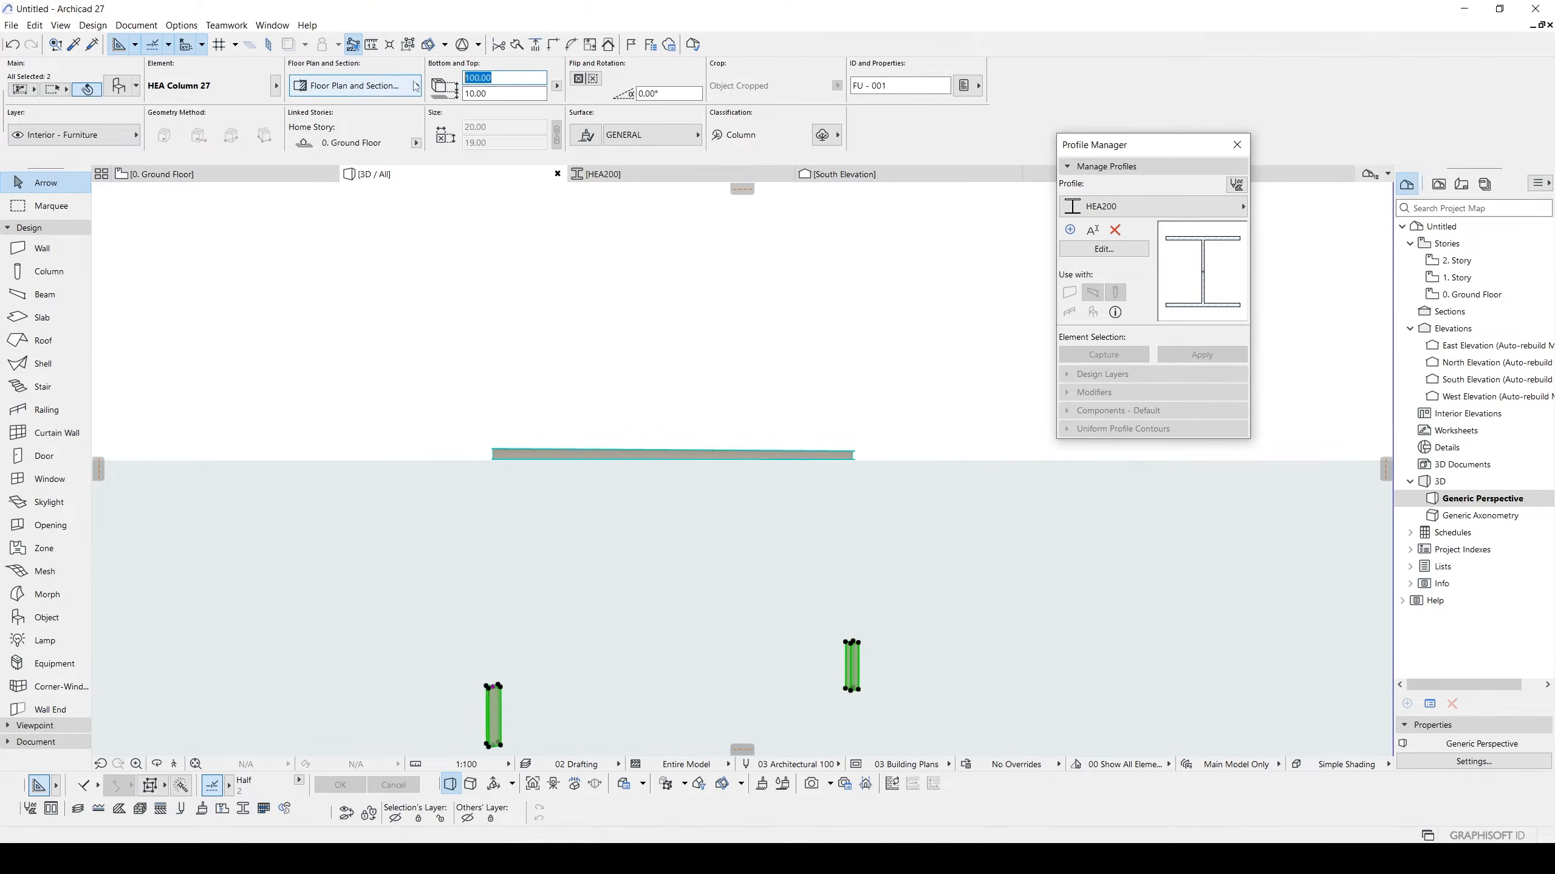
{"action": "type", "text": "500"}
{"action": "key", "text": "Return"}
{"action": "key", "text": "Escape"}
Copy the beam of the library-object frame to the empty area on its right.
{"action": "middle_click_drag", "start_coordinate": [671, 513], "coordinate": [463, 499], "text": "shift"}
{"action": "scroll", "coordinate": [685, 489], "scroll_direction": "down", "scroll_amount": 5}
{"action": "left_click", "coordinate": [786, 468]}
{"action": "middle_click_drag", "start_coordinate": [824, 423], "coordinate": [753, 542]}
{"action": "scroll", "coordinate": [678, 453], "scroll_direction": "down", "scroll_amount": 2}
{"action": "left_click", "coordinate": [811, 471]}
{"action": "key", "text": "ctrl+d"}
{"action": "left_click", "coordinate": [750, 588]}
{"action": "scroll", "coordinate": [750, 587], "scroll_direction": "down", "scroll_amount": 2}
{"action": "left_click", "coordinate": [879, 574]}
Replace the copied HEA beam with the Double Slope 27 object from the Steel Frames 27 folder.
{"action": "scroll", "coordinate": [368, 548], "scroll_direction": "down", "scroll_amount": 2}
{"action": "scroll", "coordinate": [368, 547], "scroll_direction": "down", "scroll_amount": 2}
{"action": "middle_click_drag", "start_coordinate": [368, 547], "coordinate": [998, 465]}
{"action": "scroll", "coordinate": [851, 545], "scroll_direction": "down", "scroll_amount": 1}
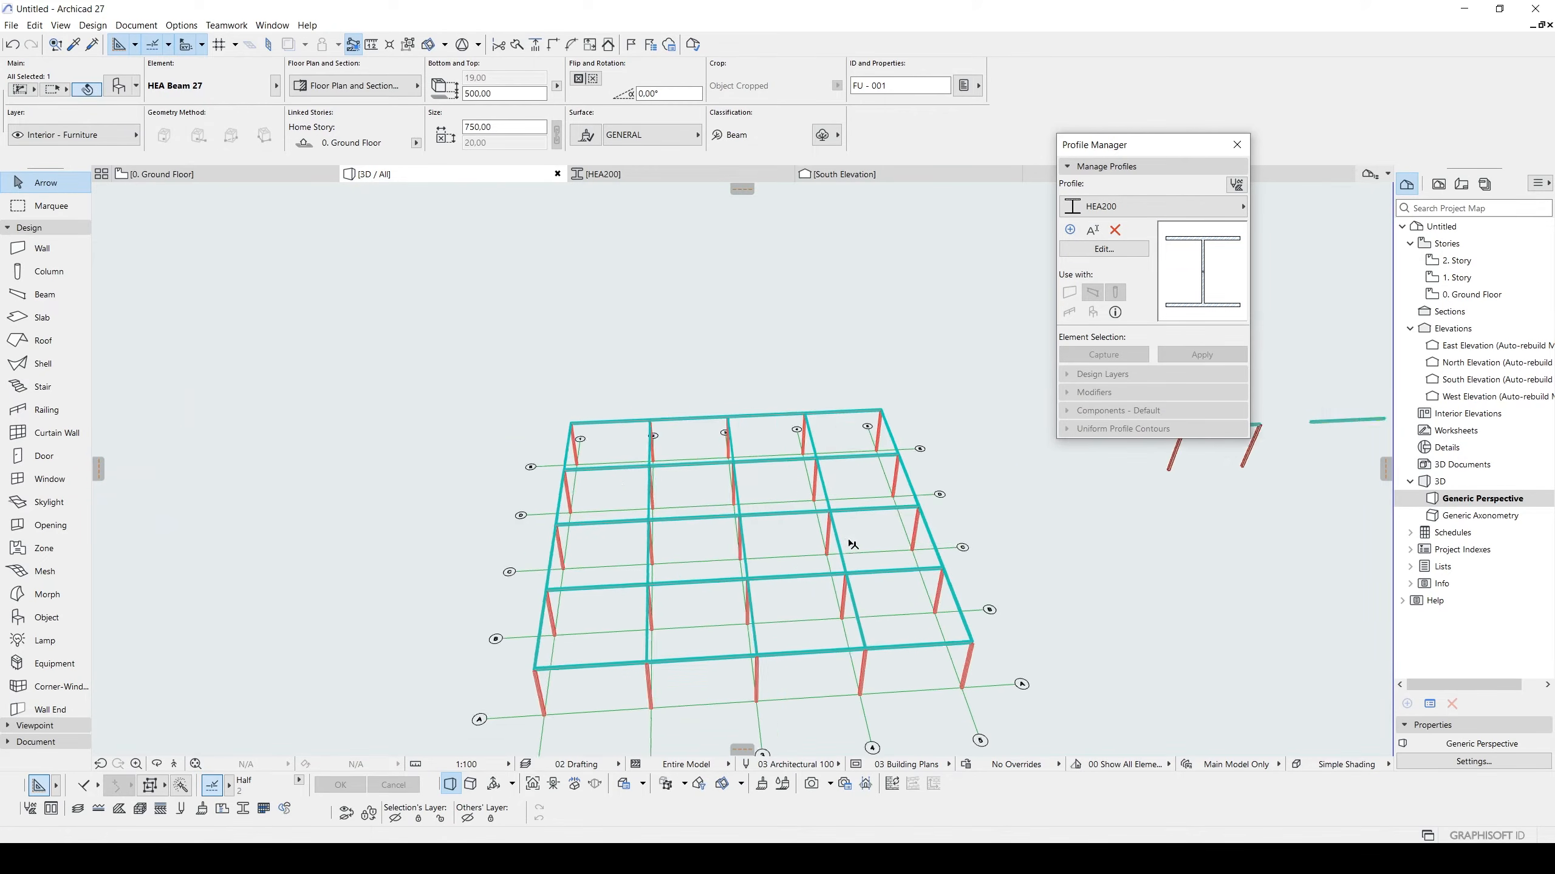
{"action": "middle_click_drag", "start_coordinate": [851, 544], "coordinate": [603, 557], "text": "shift"}
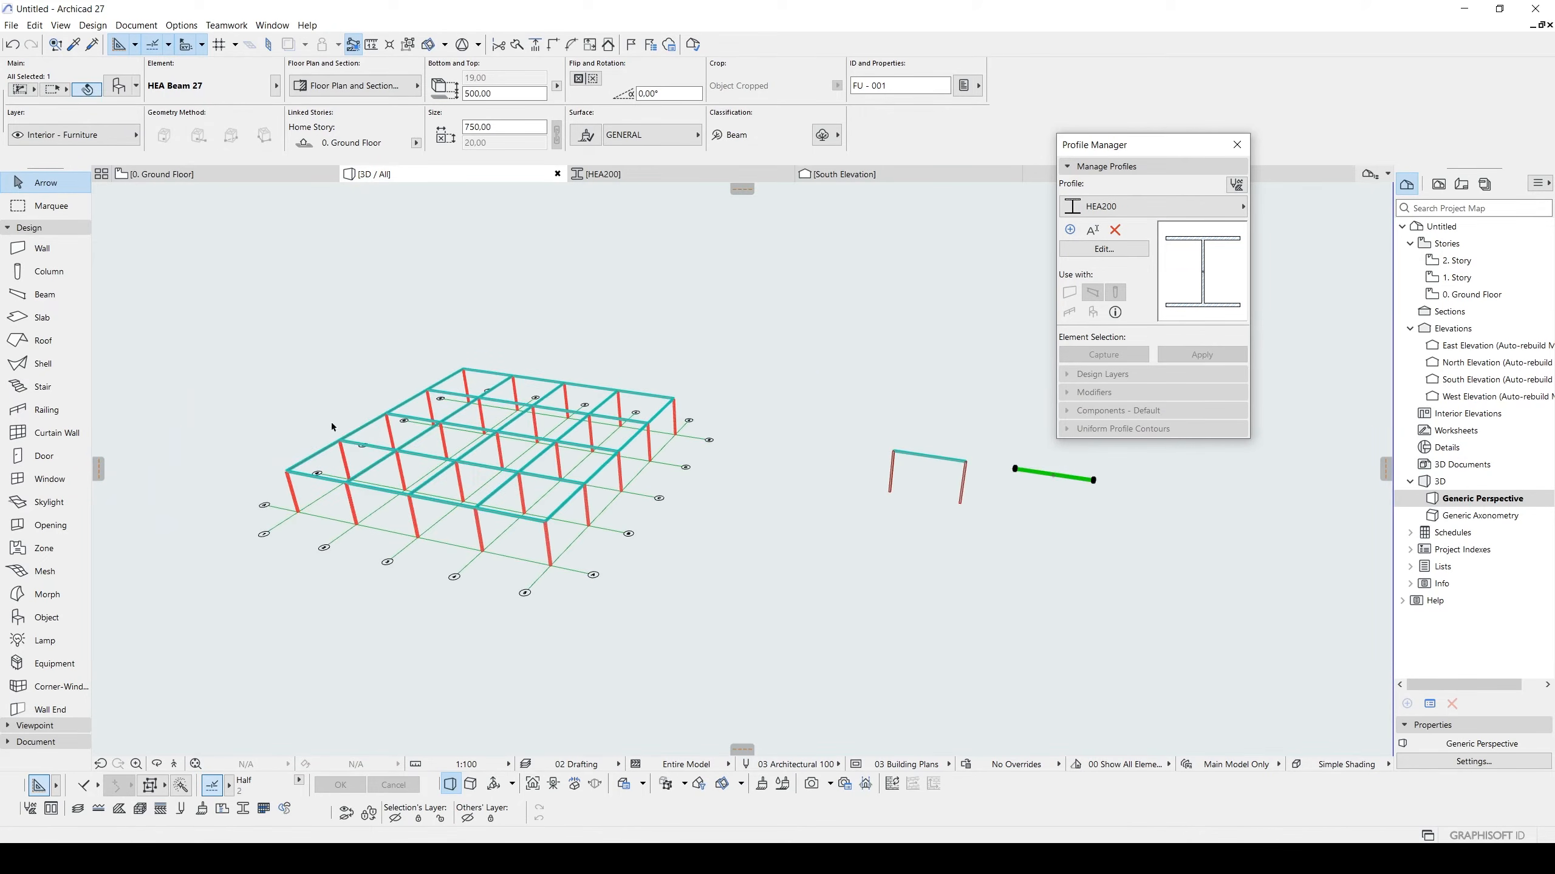
{"action": "middle_click_drag", "start_coordinate": [1101, 478], "coordinate": [911, 487]}
{"action": "scroll", "coordinate": [911, 486], "scroll_direction": "up", "scroll_amount": 2}
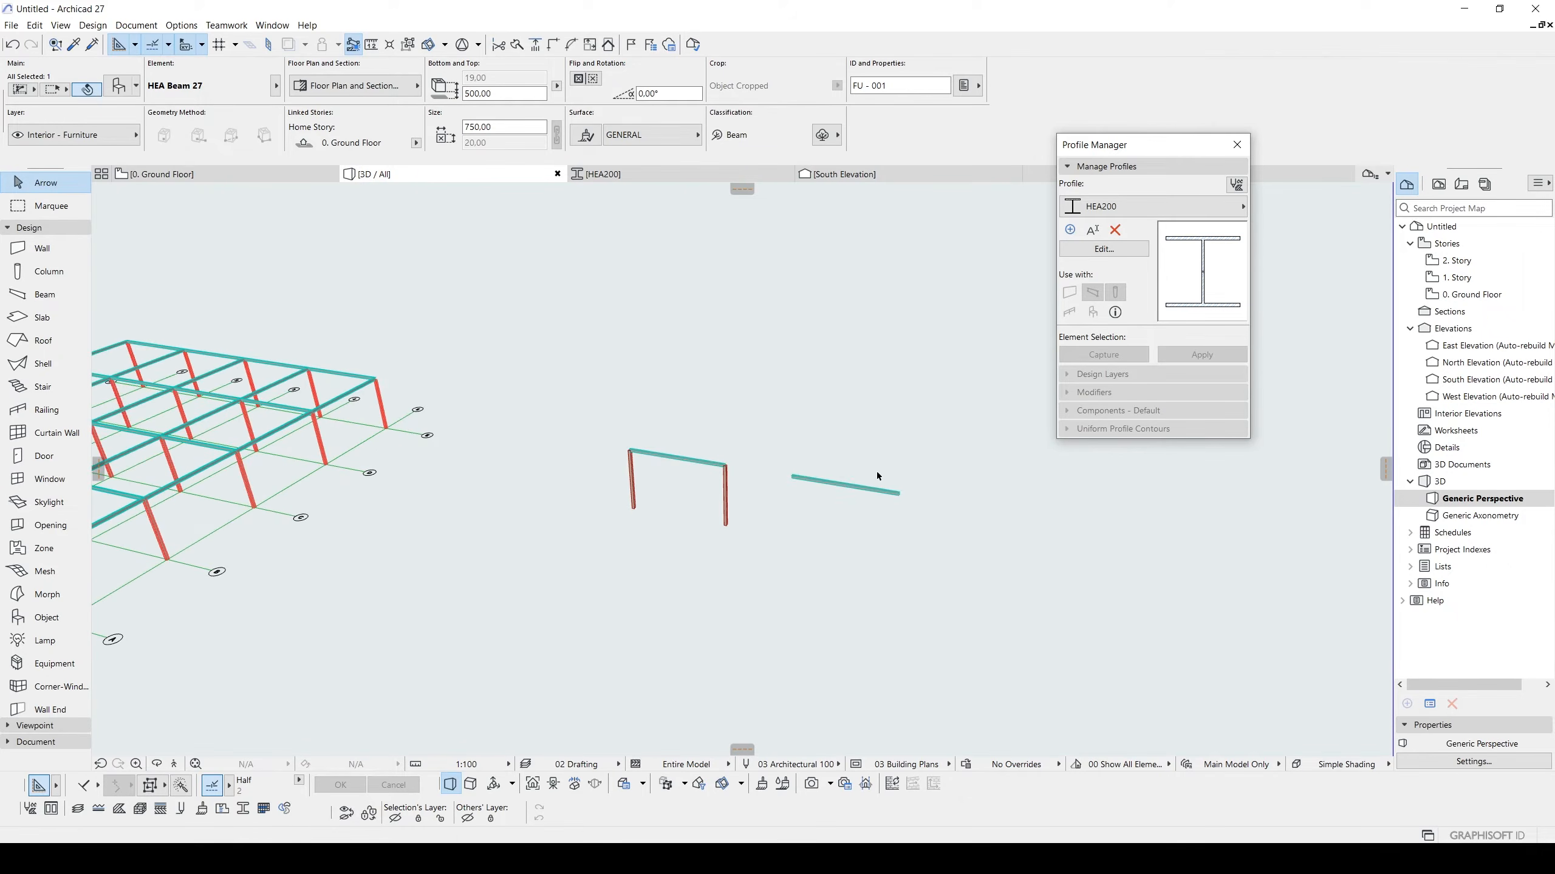
{"action": "double_click", "coordinate": [881, 495]}
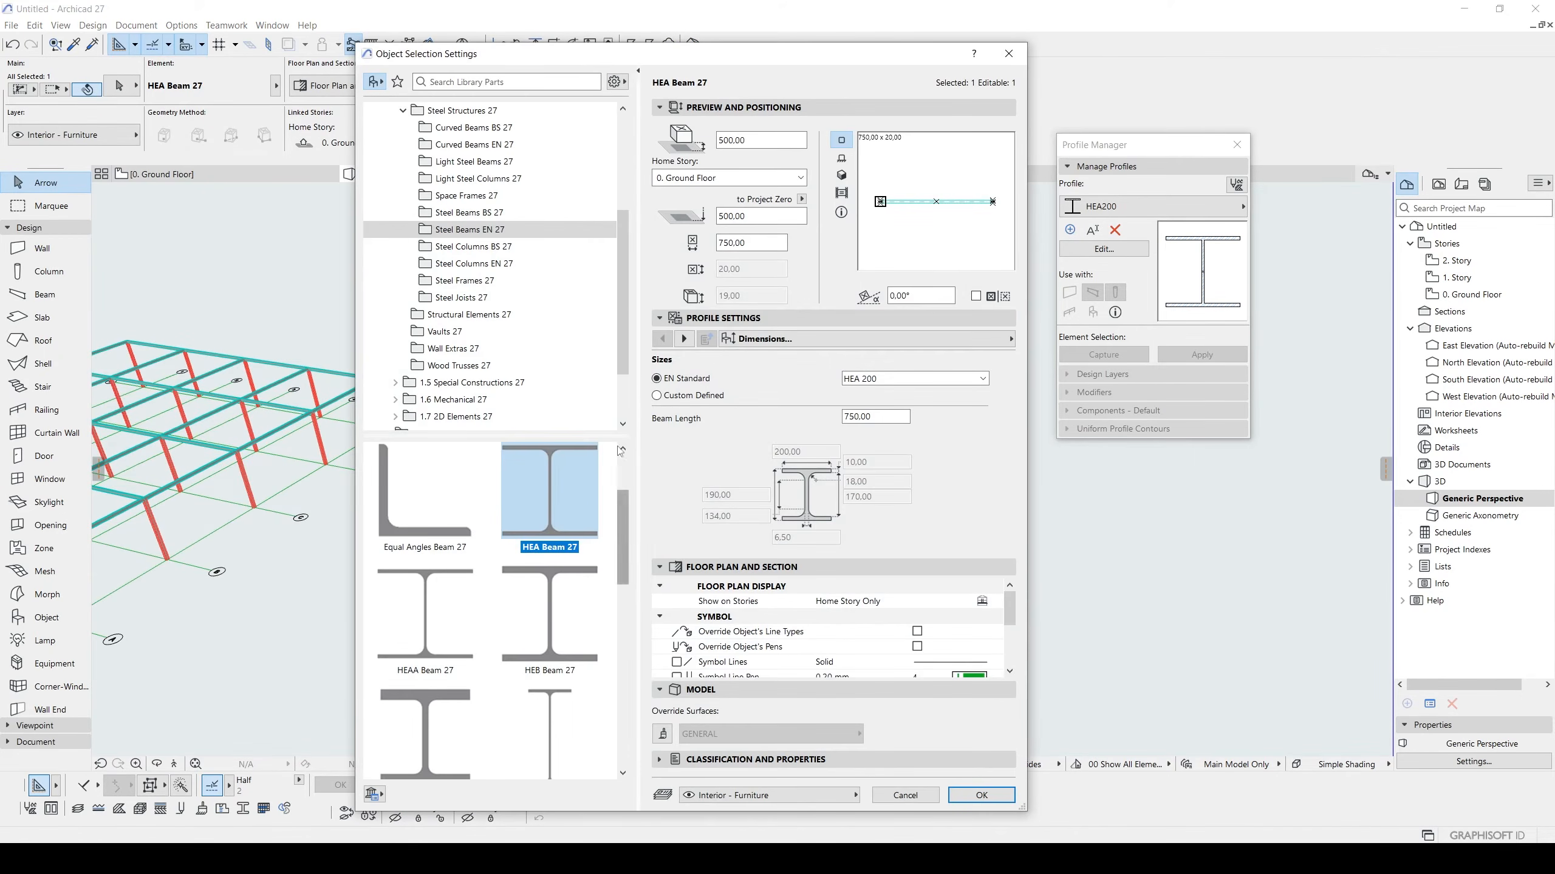
{"action": "left_click", "coordinate": [480, 282]}
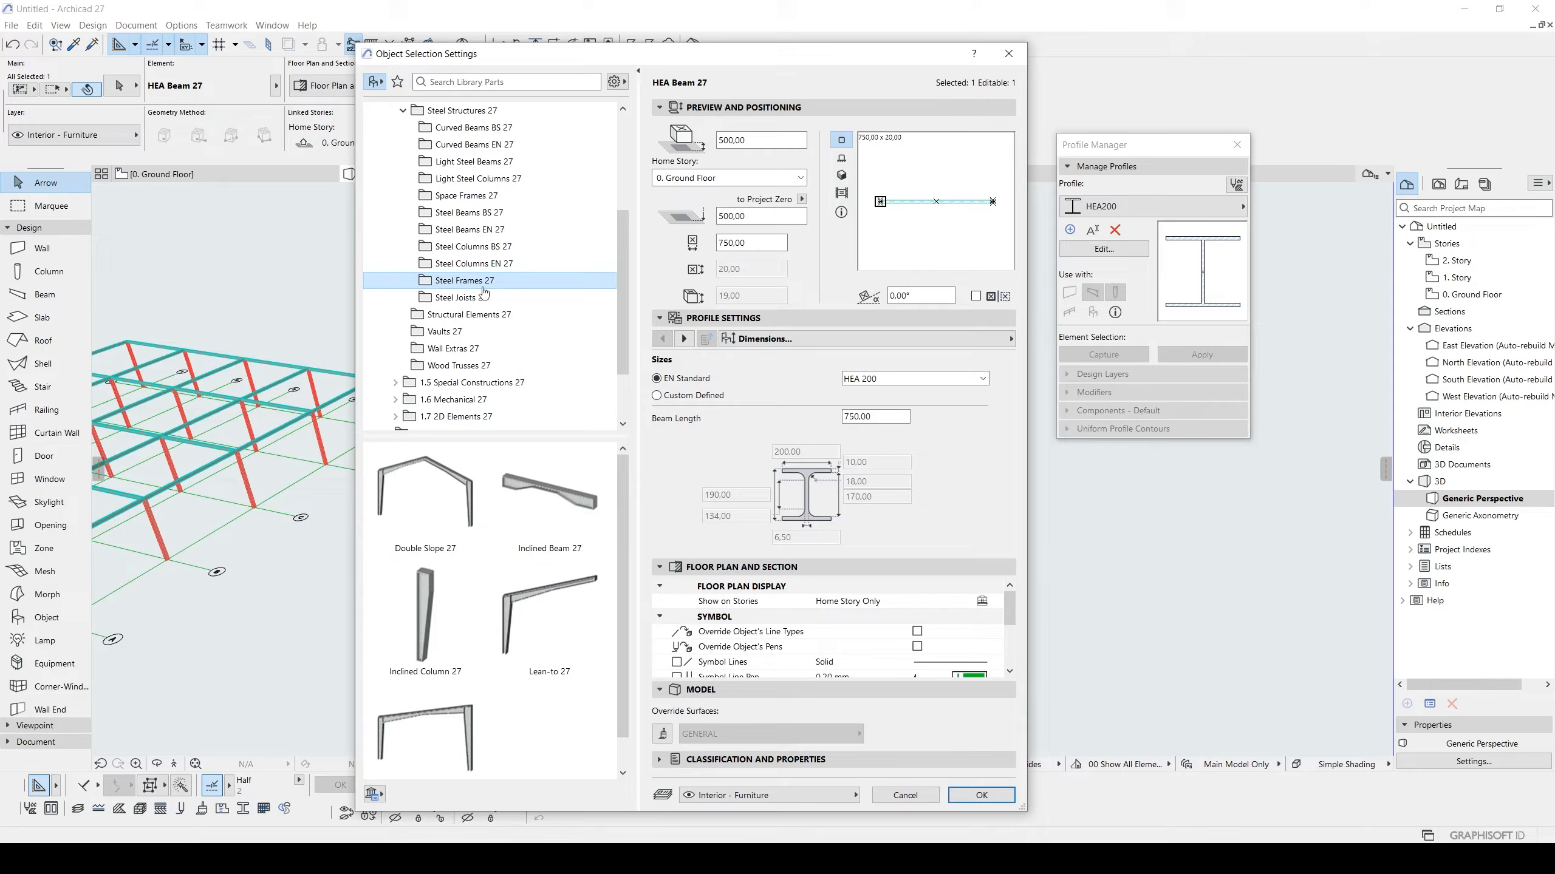
{"action": "left_click", "coordinate": [437, 484]}
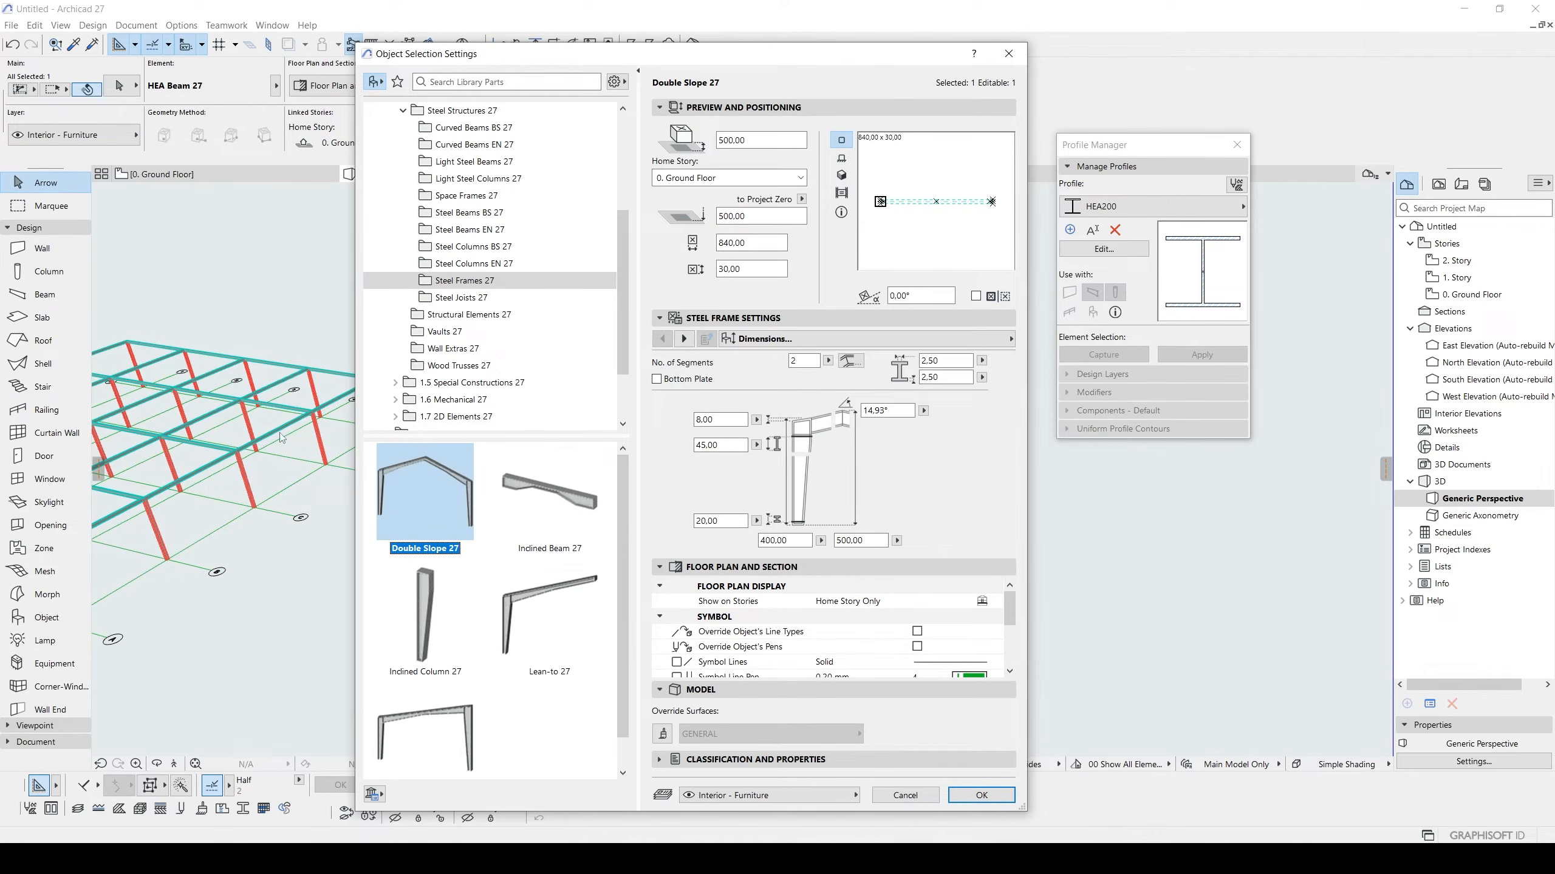
{"action": "left_click_drag", "start_coordinate": [621, 519], "coordinate": [639, 491]}
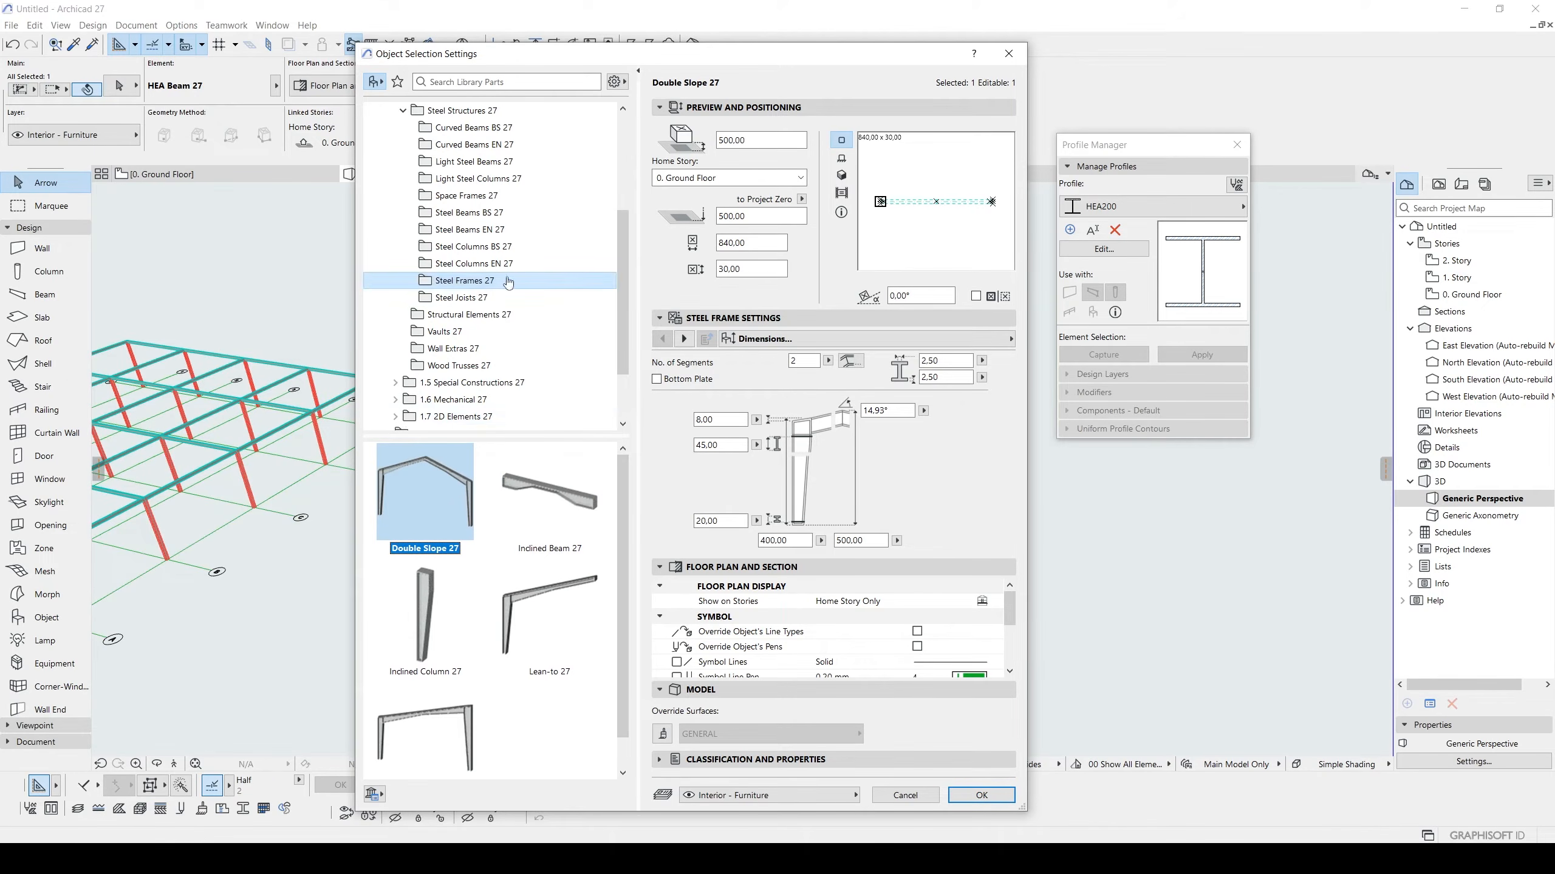
{"action": "left_click", "coordinate": [981, 795]}
Set the bottom elevation of the Double Slope 27 frame to 0.
{"action": "scroll", "coordinate": [861, 482], "scroll_direction": "up", "scroll_amount": 3}
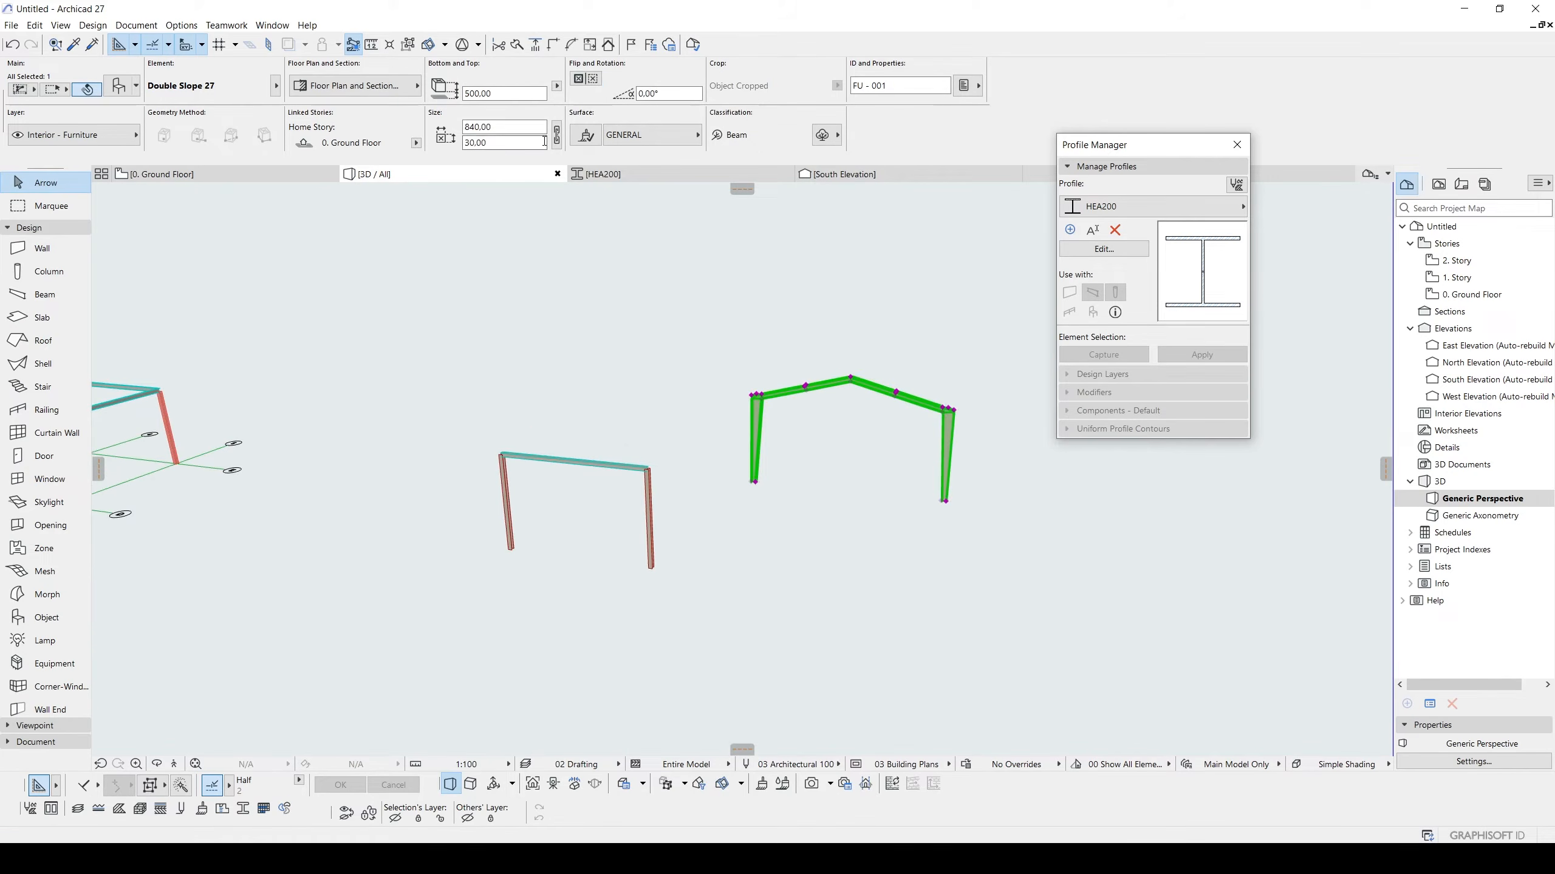
{"action": "left_click", "coordinate": [485, 96]}
{"action": "type", "text": "0"}
{"action": "key", "text": "Return"}
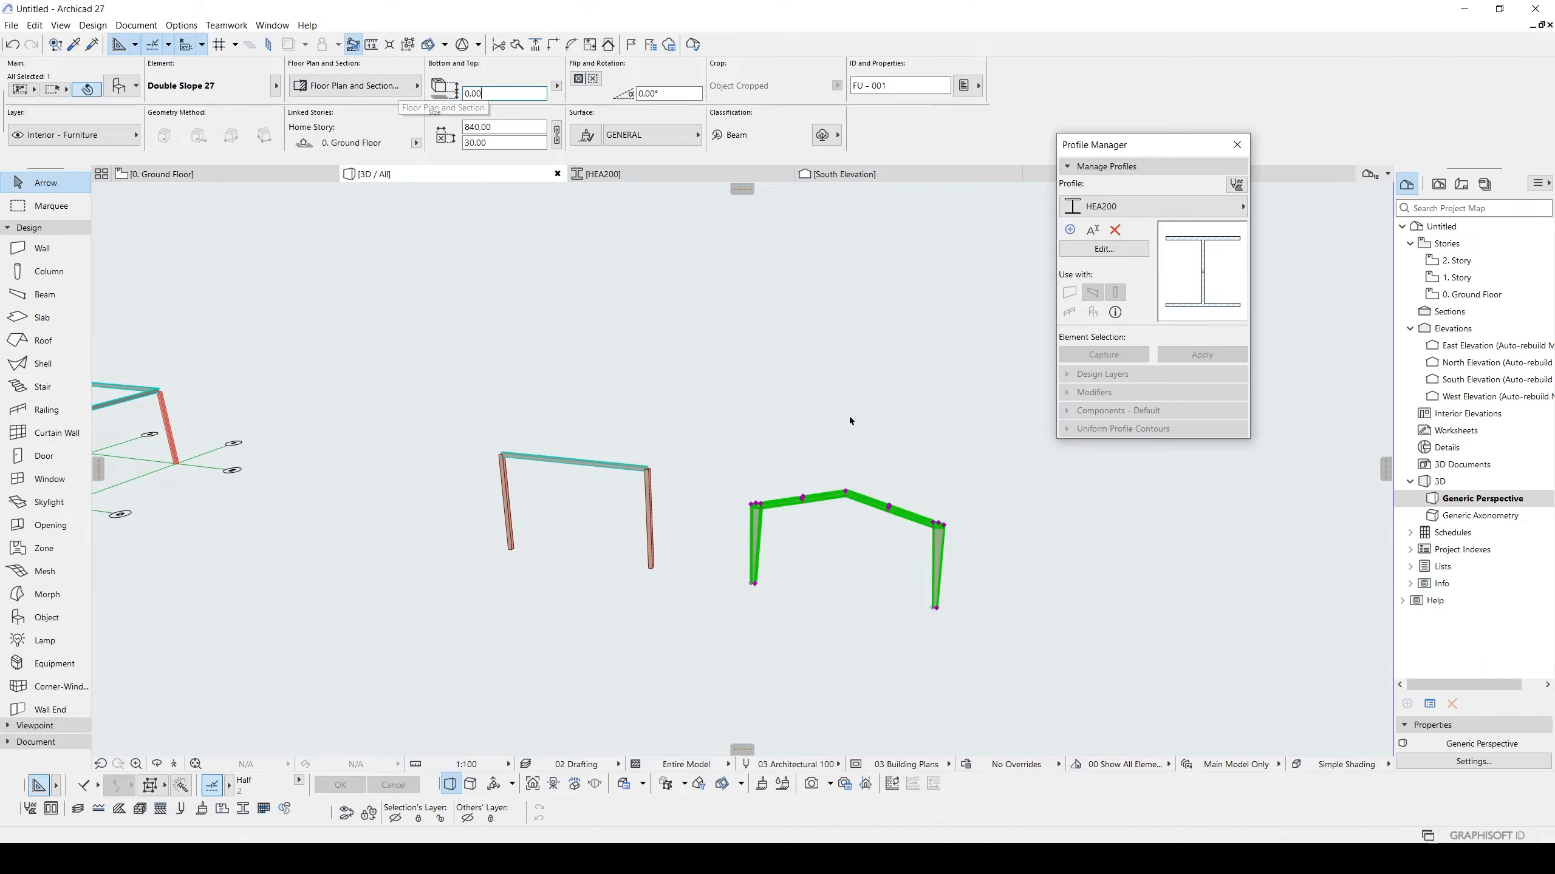
Raise the ridge of the Double Slope 27 frame by stretching its apex upward.
{"action": "scroll", "coordinate": [849, 416], "scroll_direction": "up", "scroll_amount": 3}
{"action": "scroll", "coordinate": [883, 490], "scroll_direction": "up", "scroll_amount": 3}
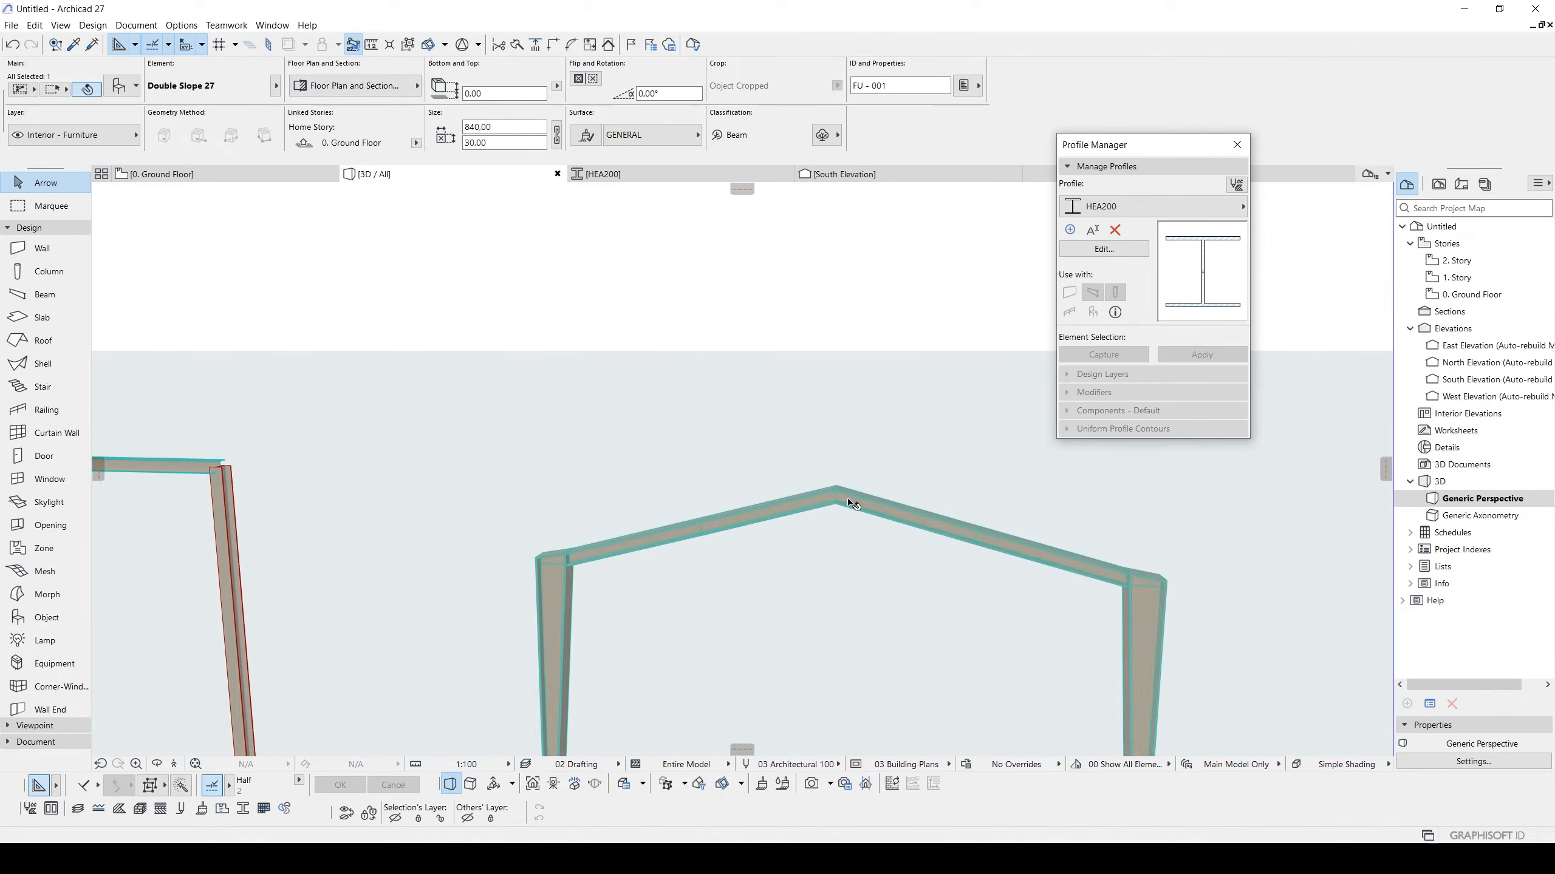
{"action": "left_click", "coordinate": [837, 484]}
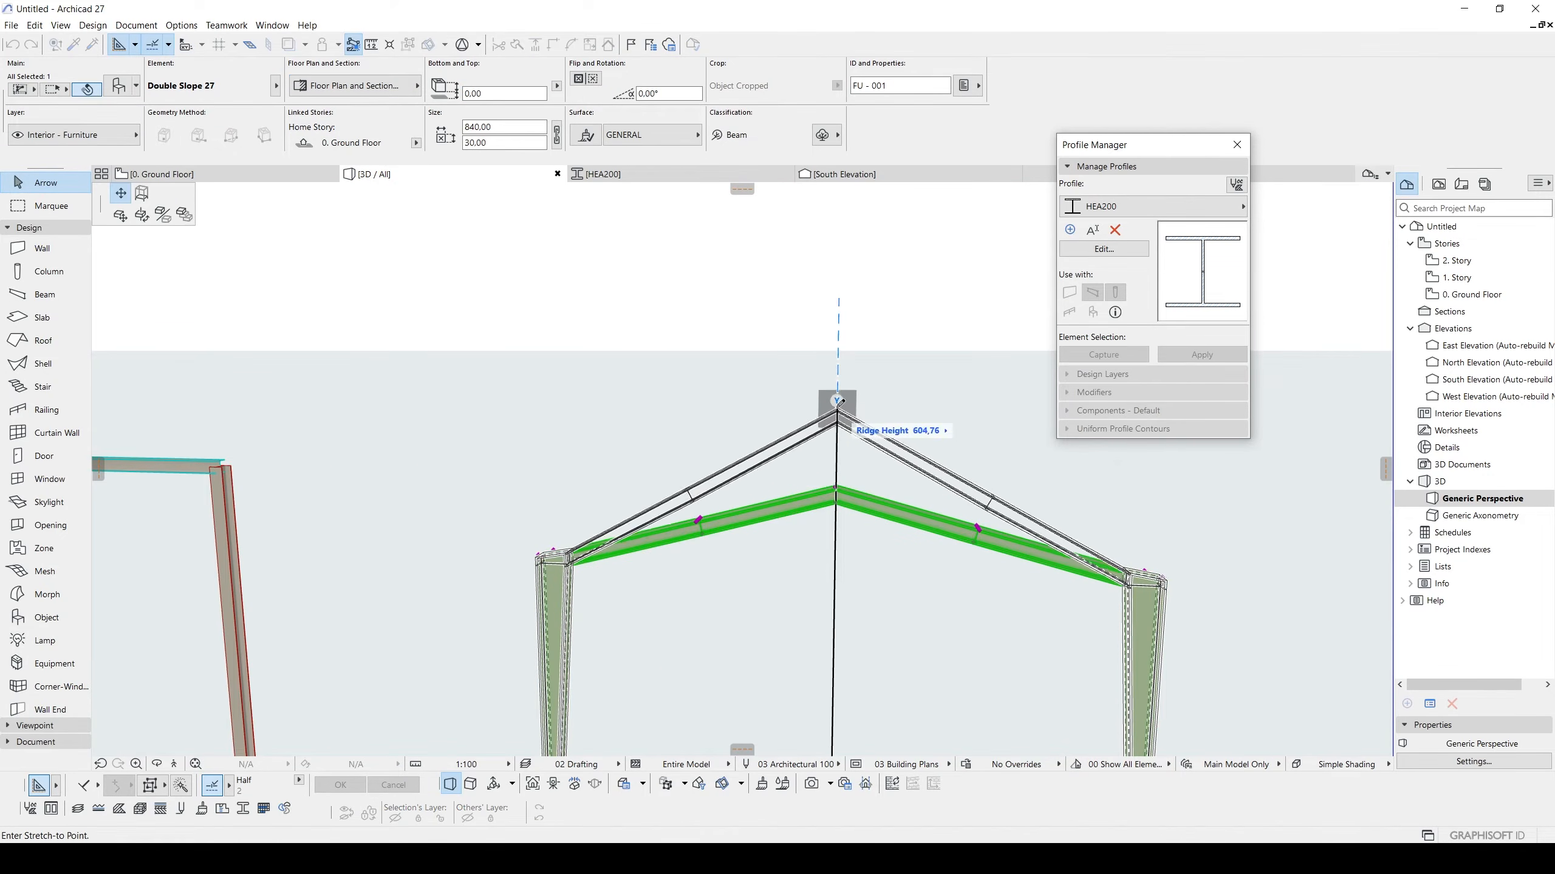
{"action": "left_click", "coordinate": [842, 452]}
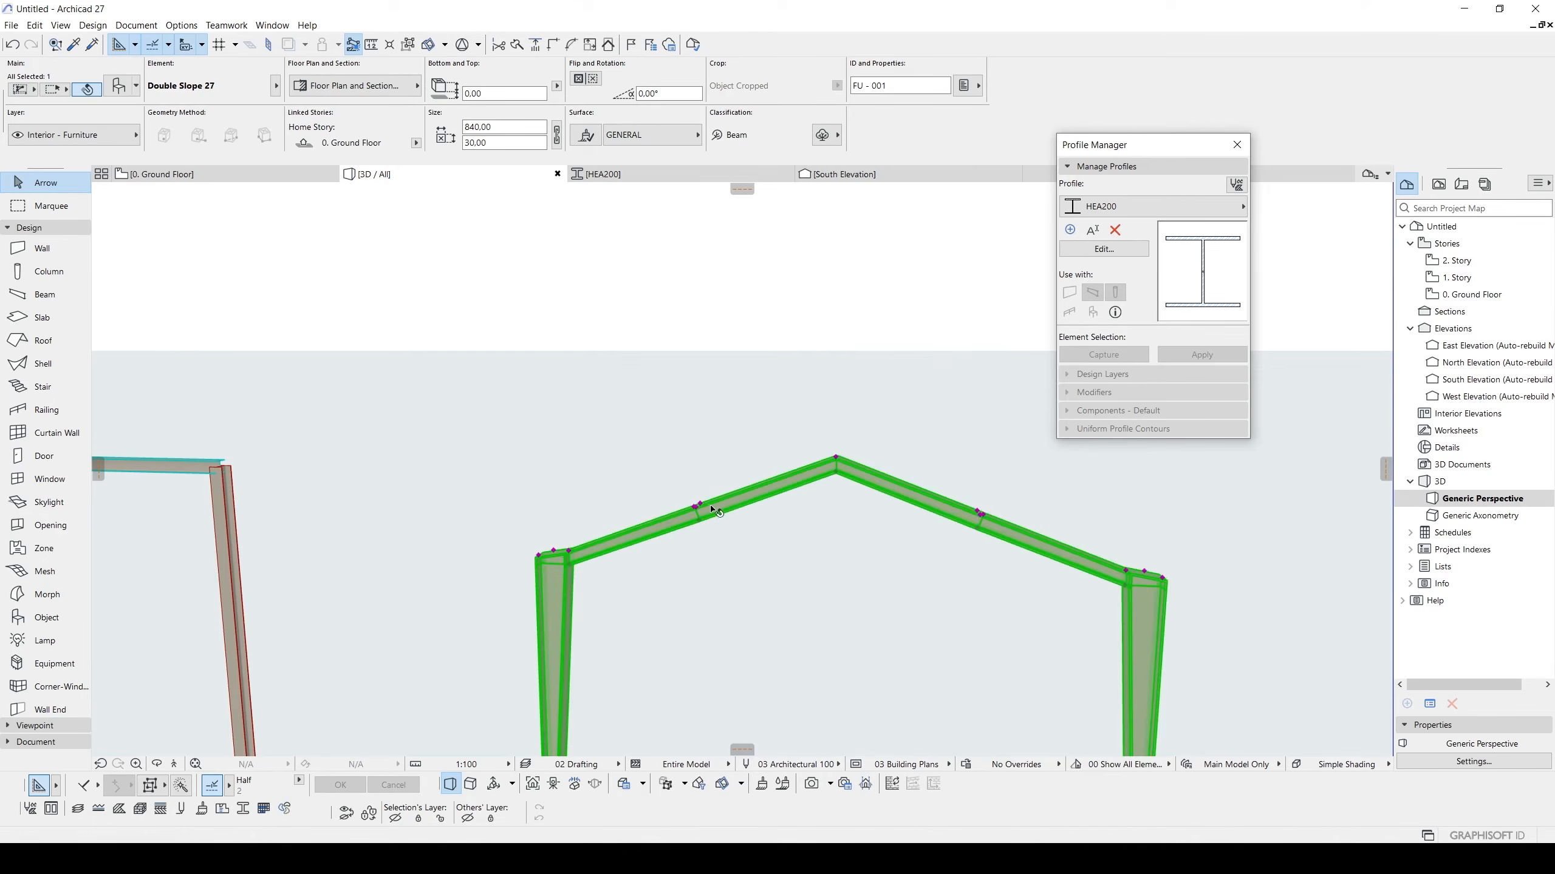
Shift the segment break on the frame's rafter toward the column, to a distance of about 160.
{"action": "scroll", "coordinate": [713, 509], "scroll_direction": "up", "scroll_amount": 5}
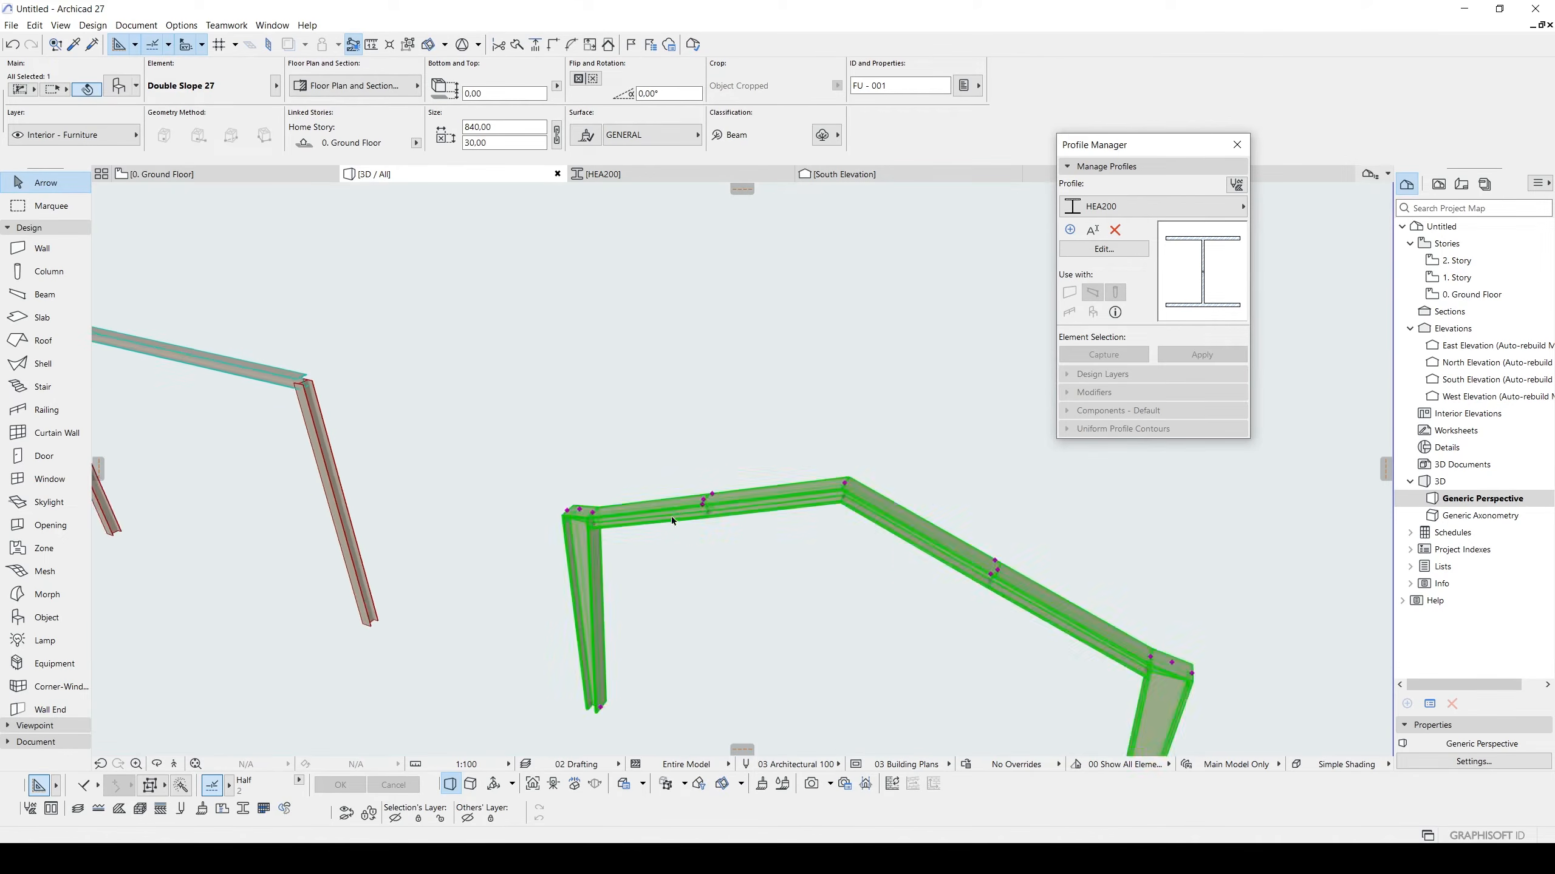
{"action": "left_click", "coordinate": [699, 491]}
{"action": "left_click", "coordinate": [660, 450]}
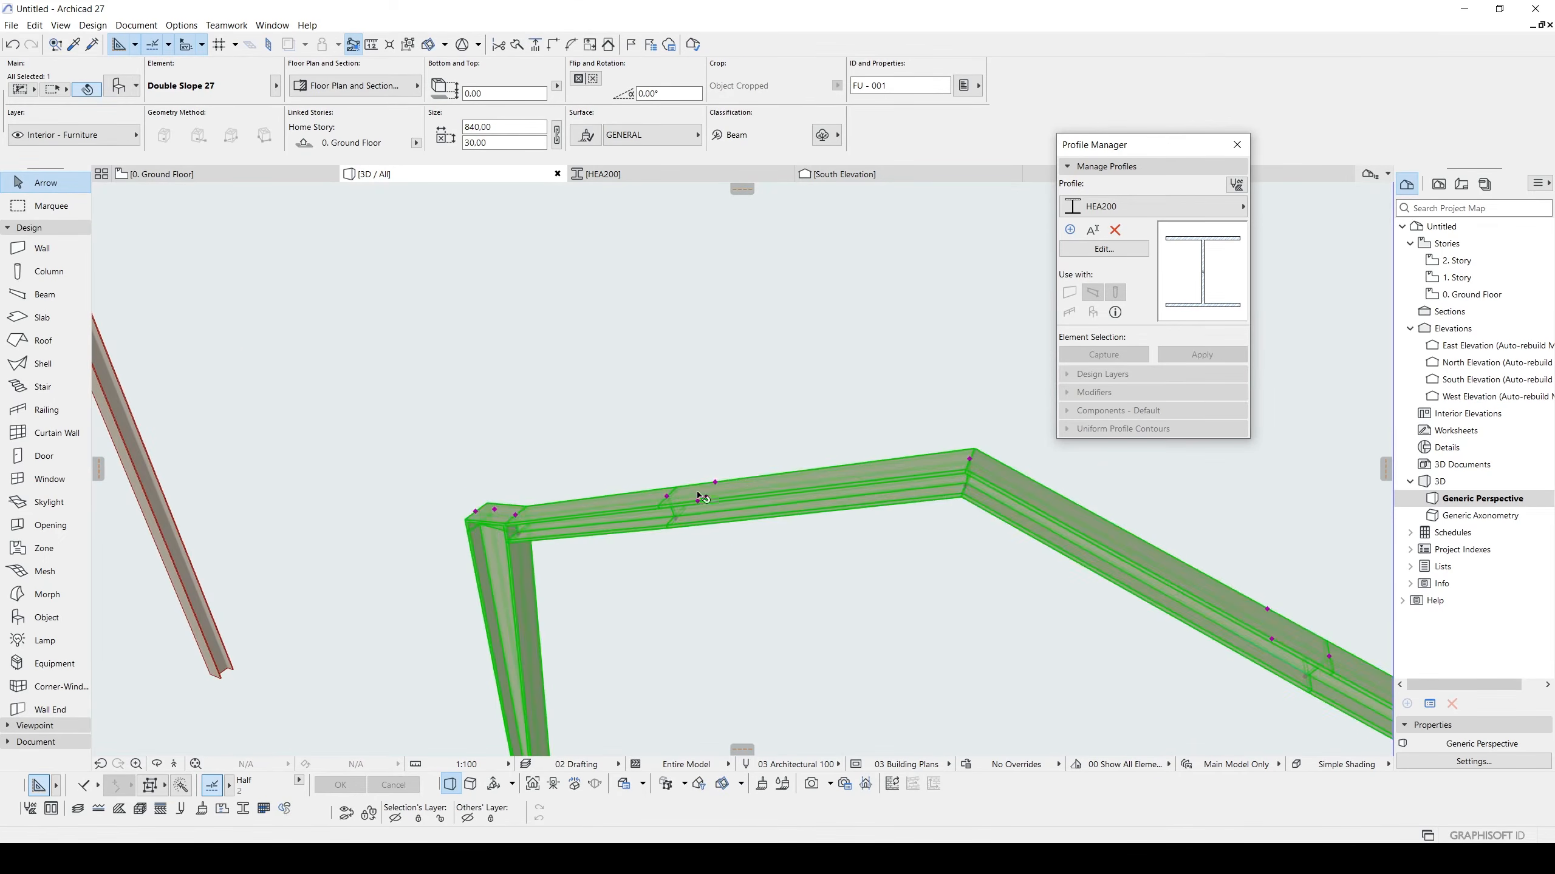
{"action": "left_click", "coordinate": [715, 483]}
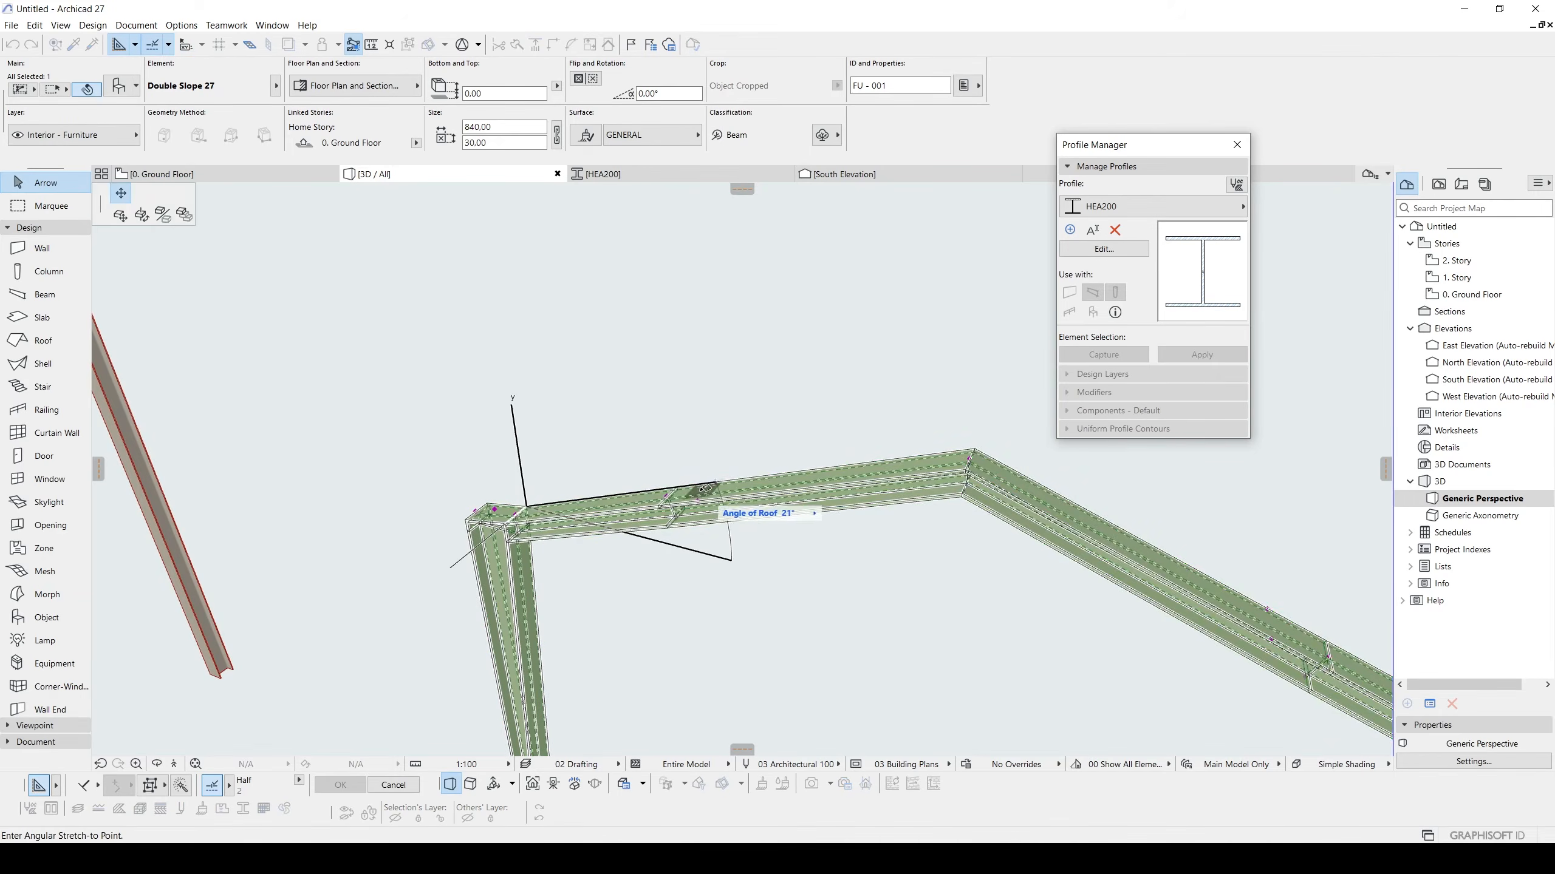
{"action": "key", "text": "Escape"}
Stretch the rafter's underside at the segment break to make Profile Height 1 about 31.4.
{"action": "scroll", "coordinate": [681, 517], "scroll_direction": "up", "scroll_amount": 2}
{"action": "middle_click_drag", "start_coordinate": [678, 520], "coordinate": [680, 511], "text": "shift"}
{"action": "left_click", "coordinate": [681, 511]}
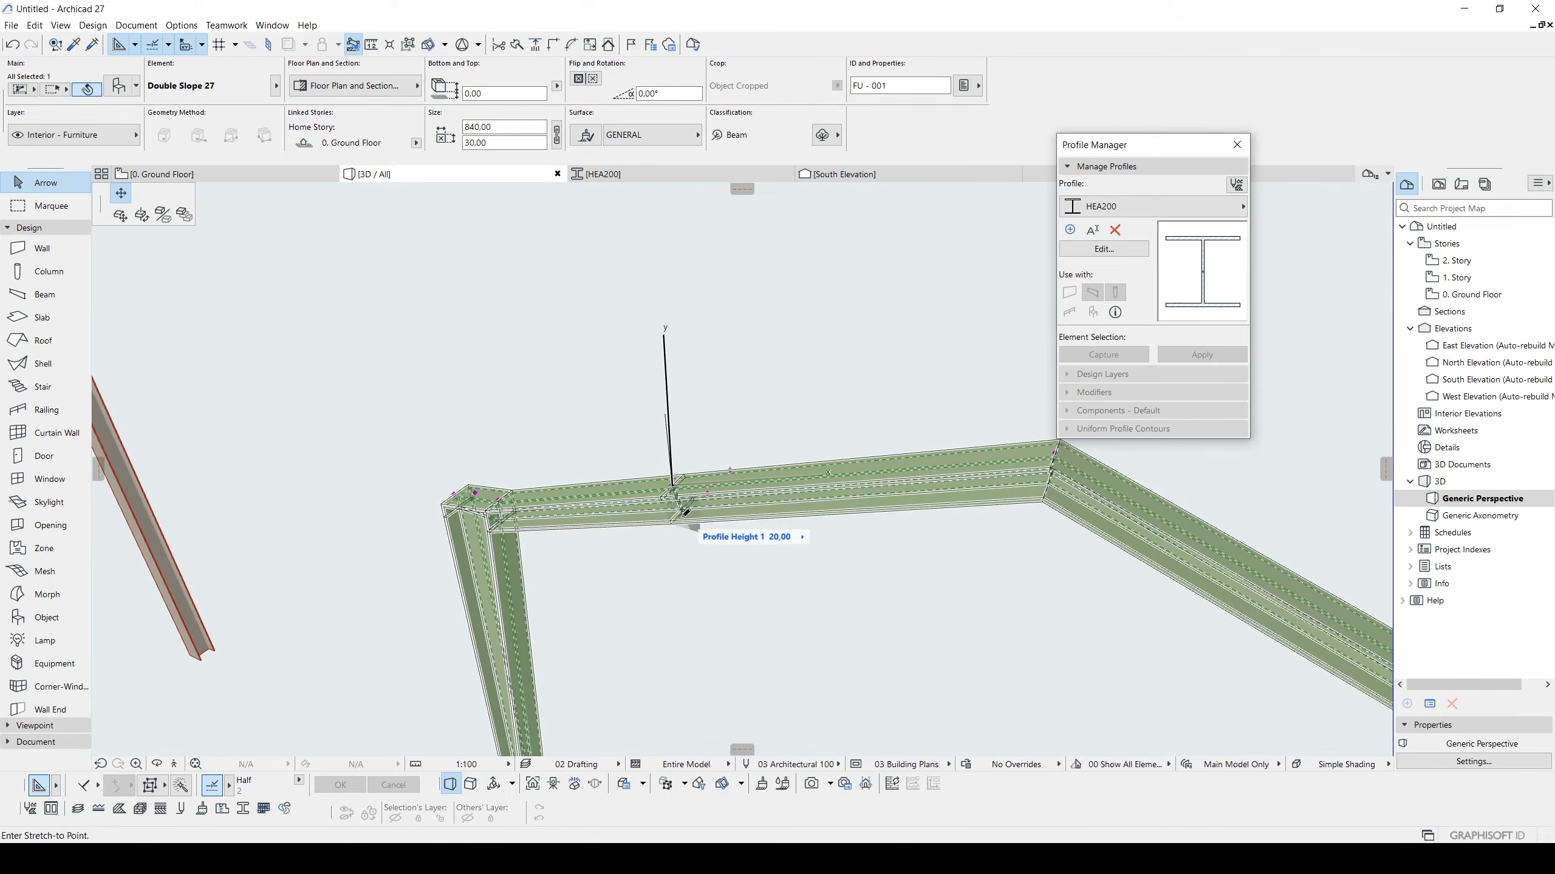
{"action": "left_click", "coordinate": [685, 561]}
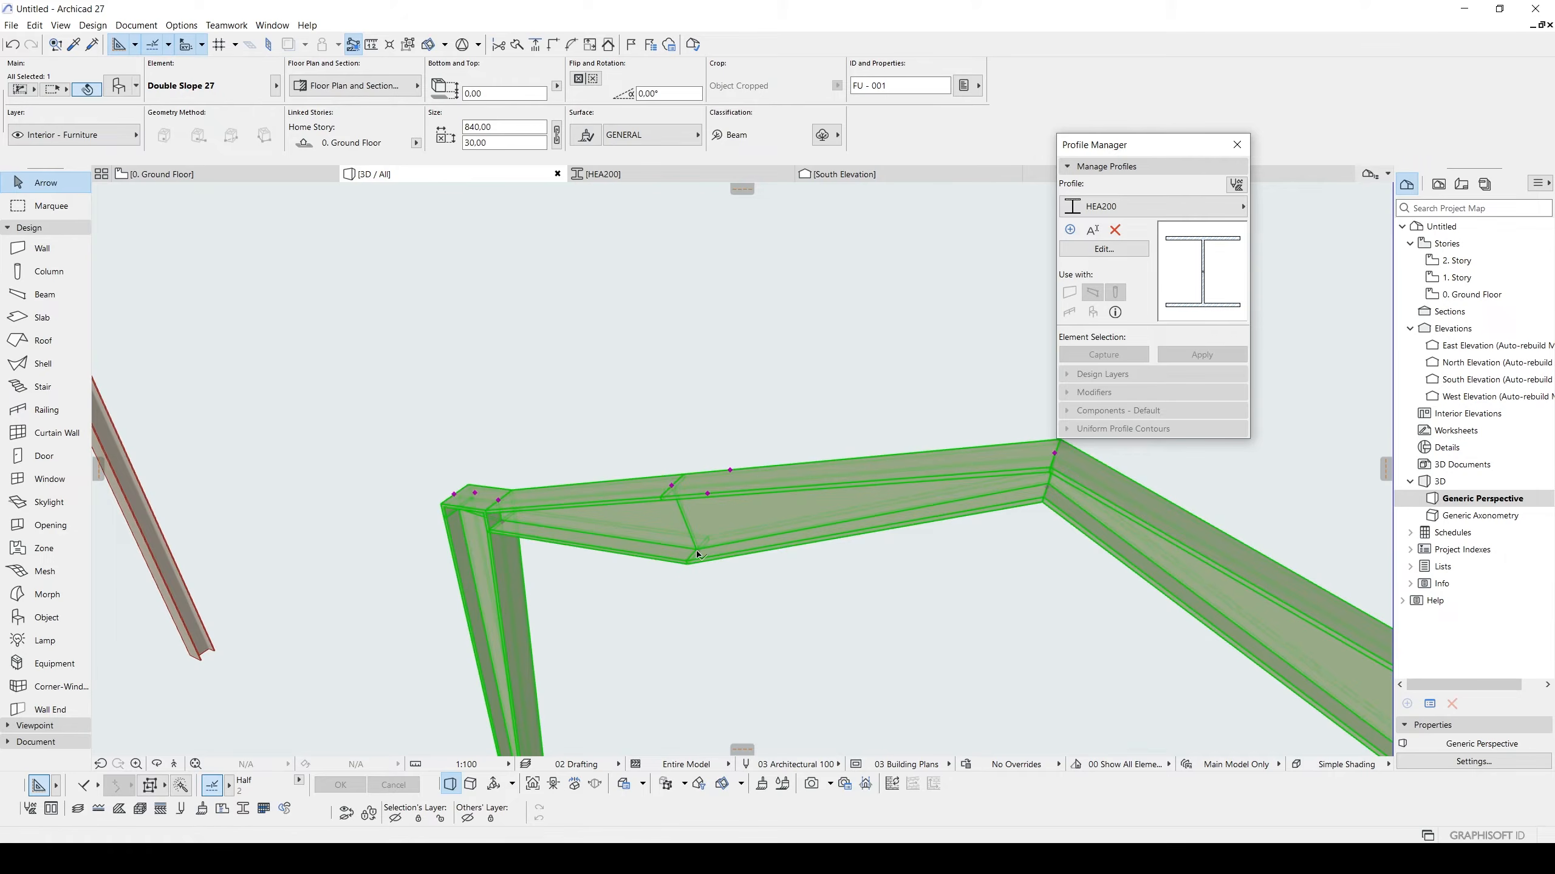
{"action": "left_click", "coordinate": [696, 551]}
{"action": "left_click", "coordinate": [699, 520]}
Steepen the frame's roof by stretching its angle to about 29.8°.
{"action": "middle_click_drag", "start_coordinate": [722, 517], "coordinate": [718, 447], "text": "shift"}
{"action": "scroll", "coordinate": [717, 448], "scroll_direction": "up", "scroll_amount": 3}
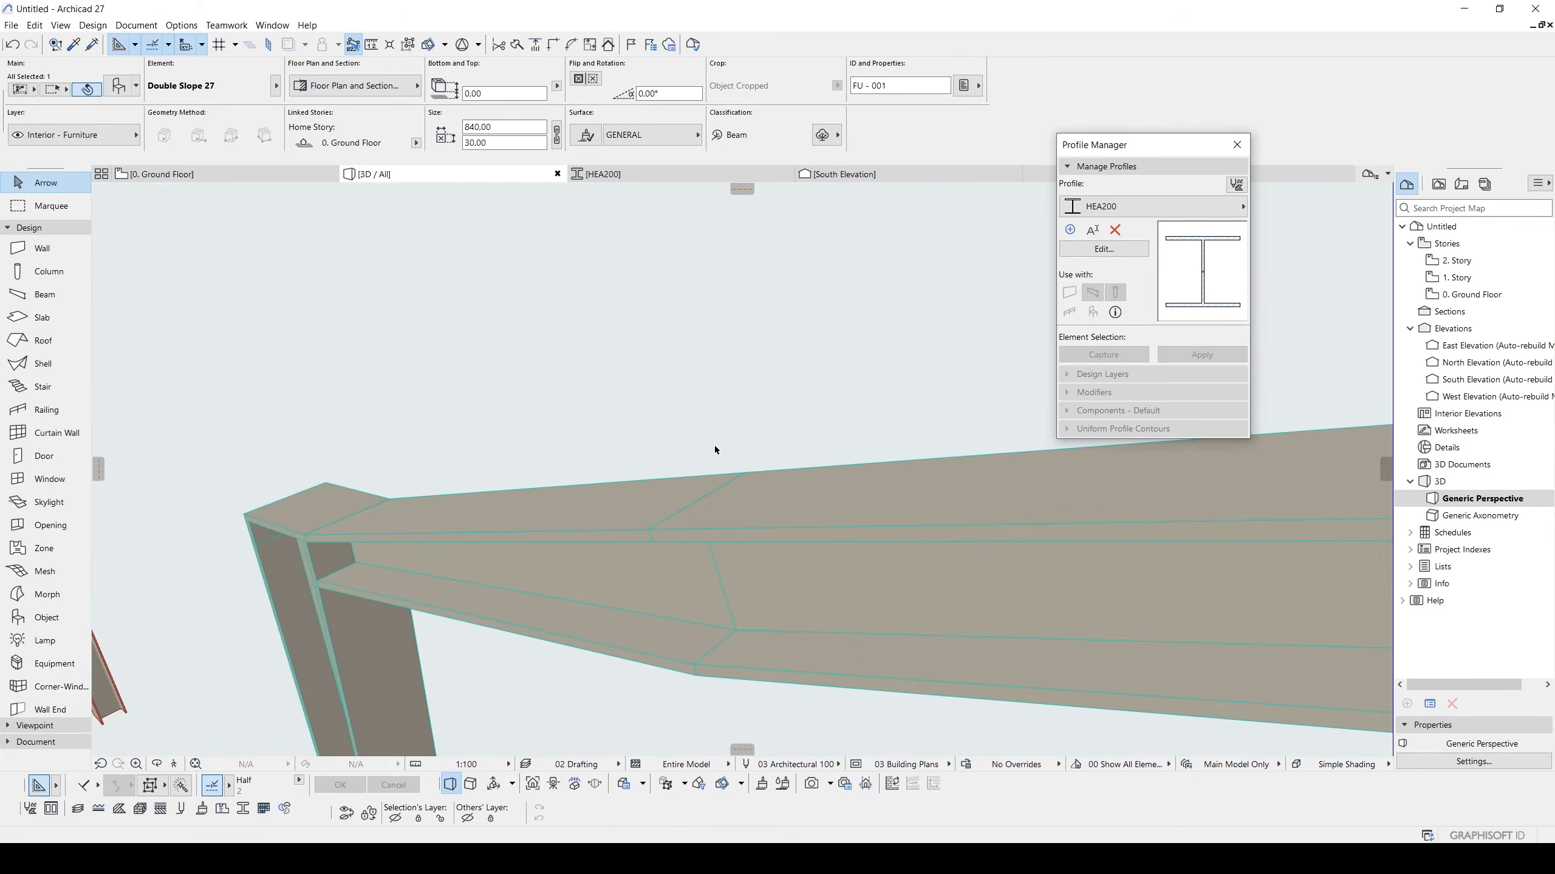
{"action": "left_click", "coordinate": [699, 501]}
{"action": "left_click", "coordinate": [705, 492]}
{"action": "left_click", "coordinate": [803, 527]}
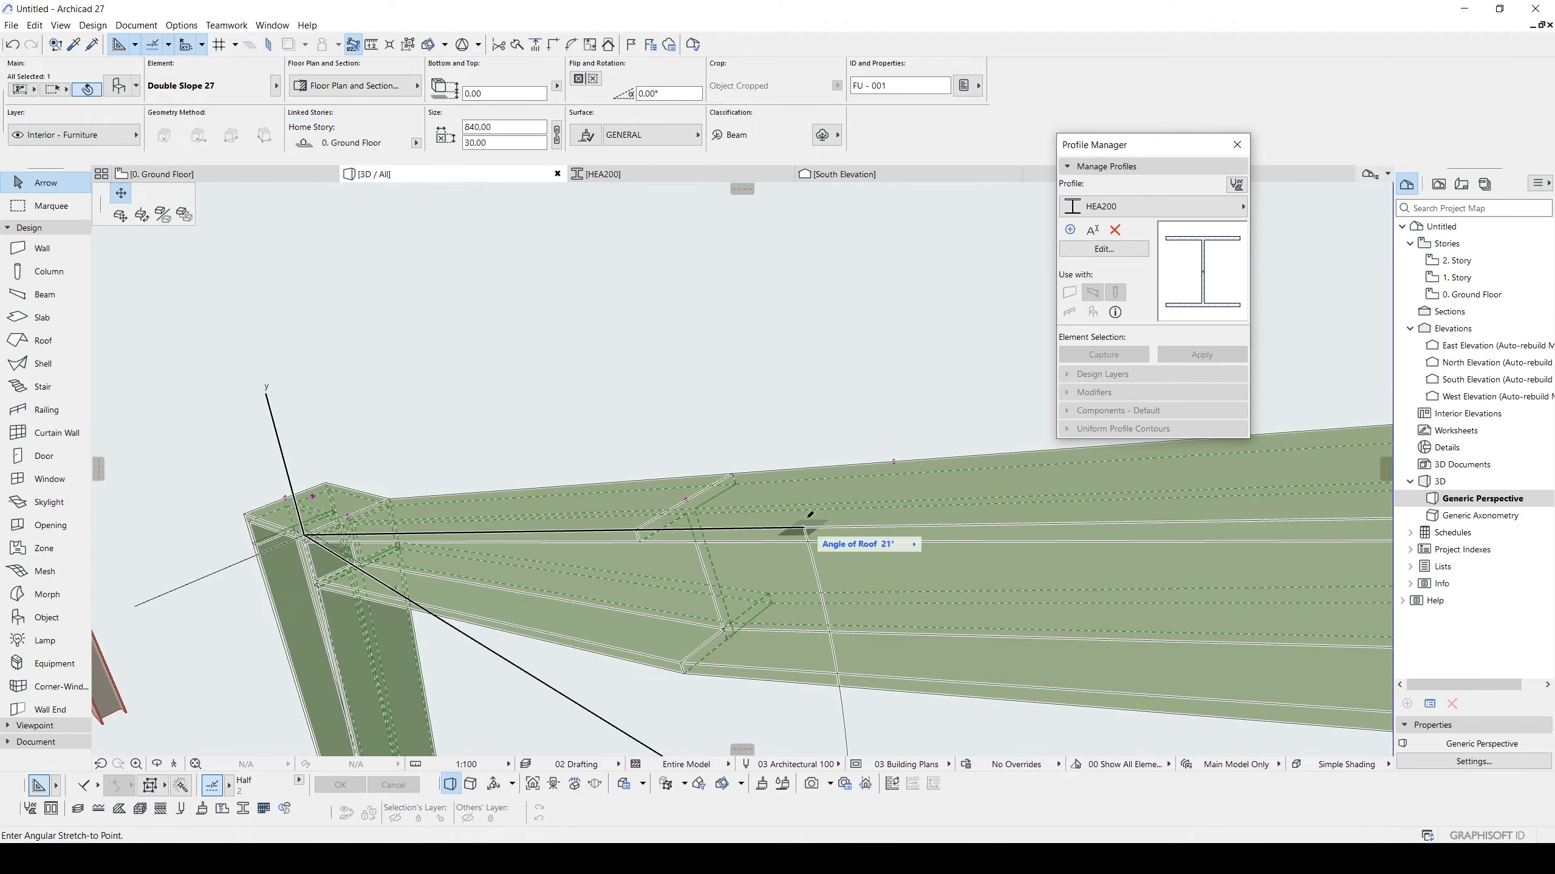
{"action": "left_click", "coordinate": [825, 501]}
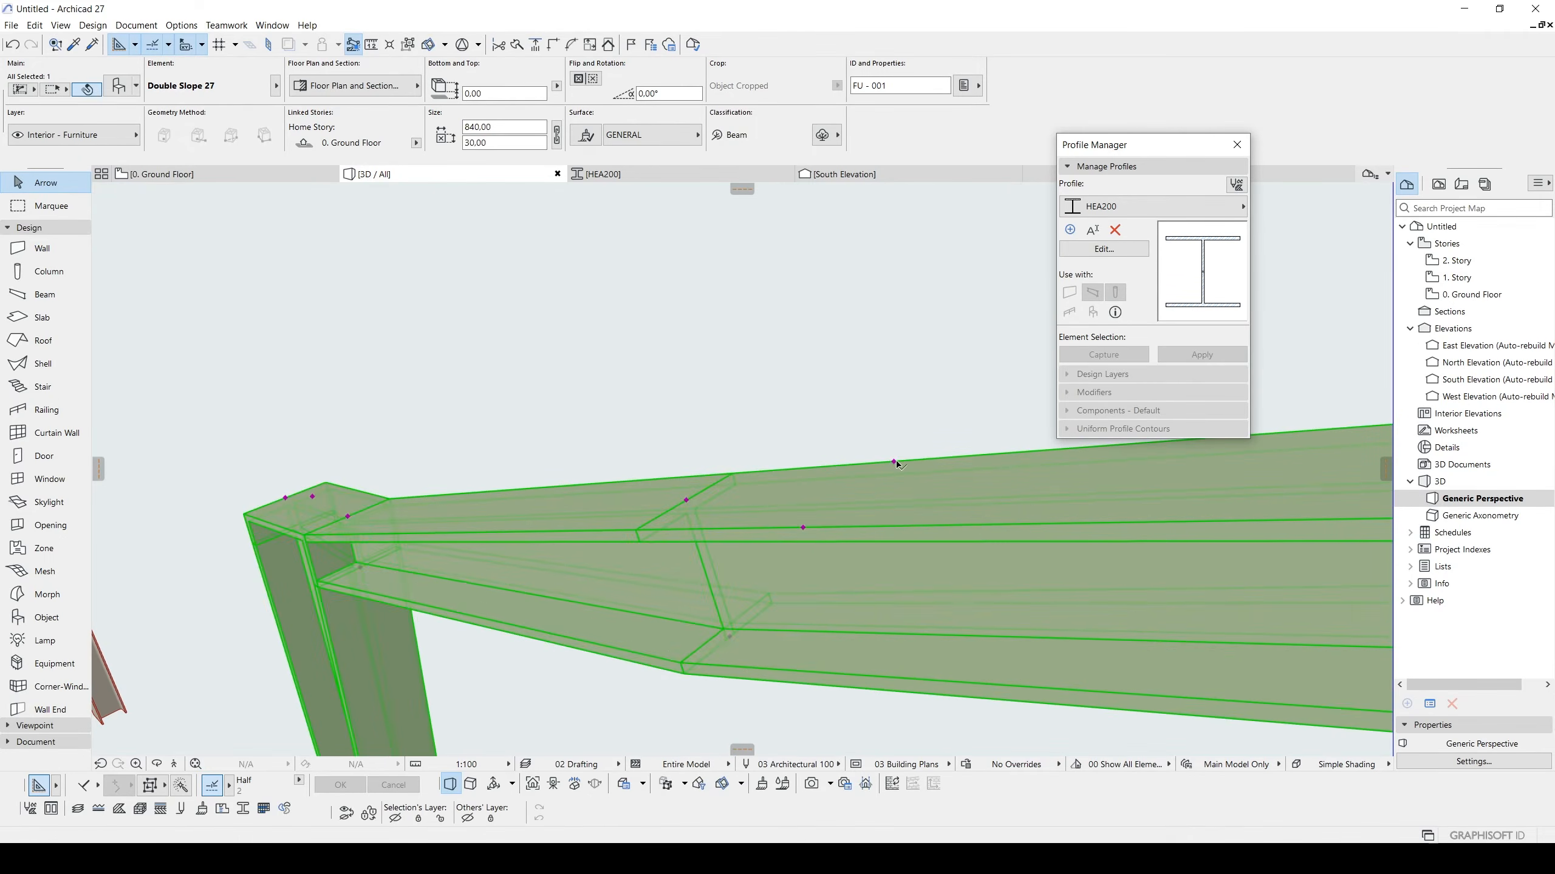
{"action": "left_click", "coordinate": [896, 461]}
{"action": "left_click", "coordinate": [791, 314]}
{"action": "scroll", "coordinate": [779, 354], "scroll_direction": "down", "scroll_amount": 3}
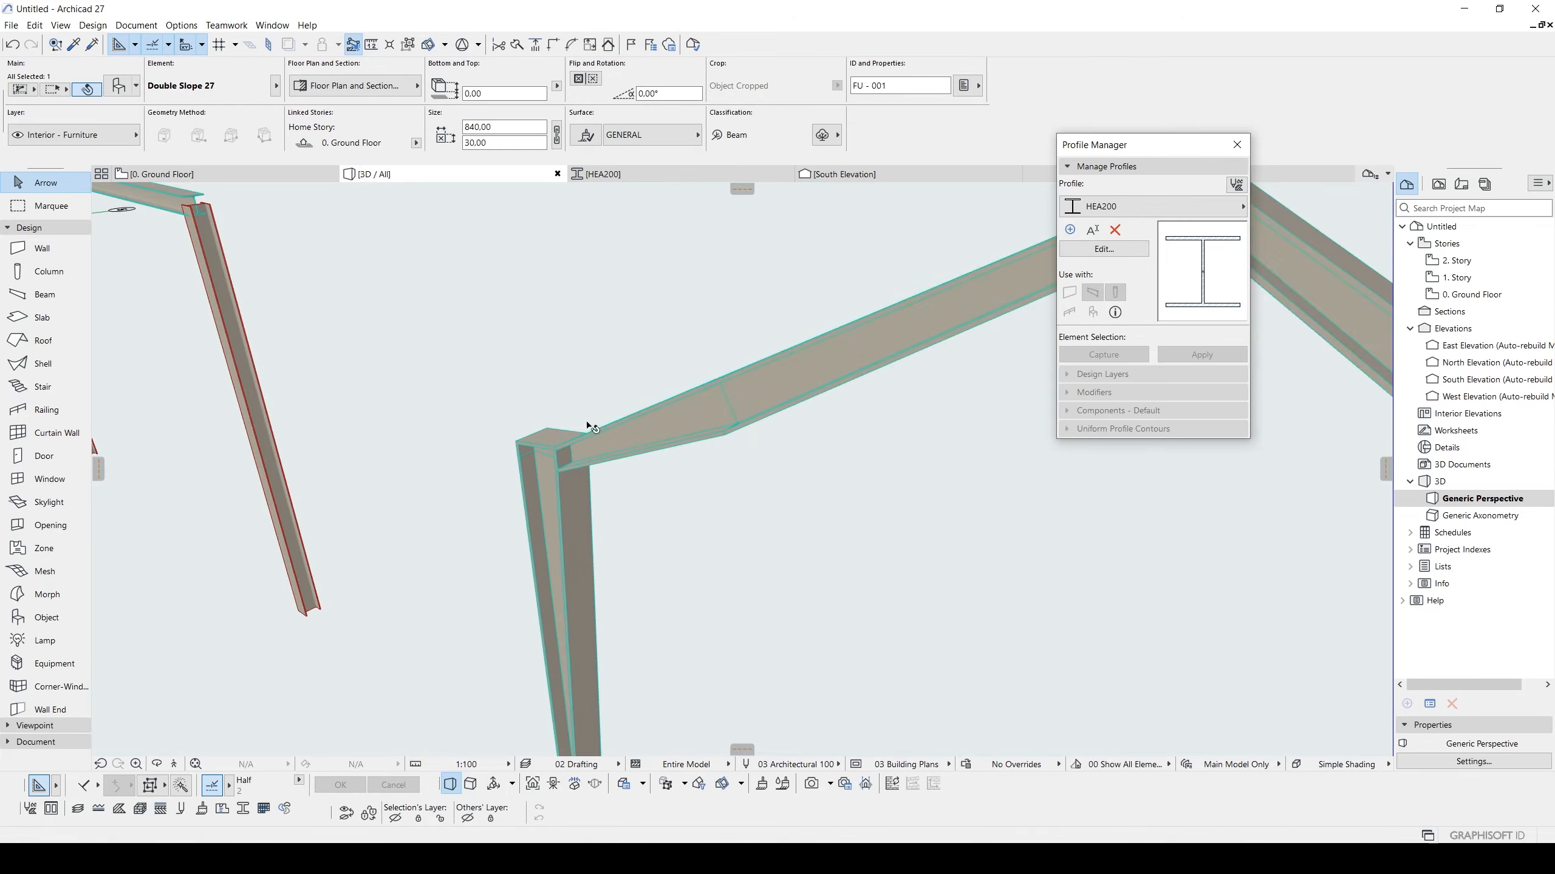
Stretch the outer top corner of the column downward to make the reduced eave height about 17.
{"action": "left_click", "coordinate": [531, 435]}
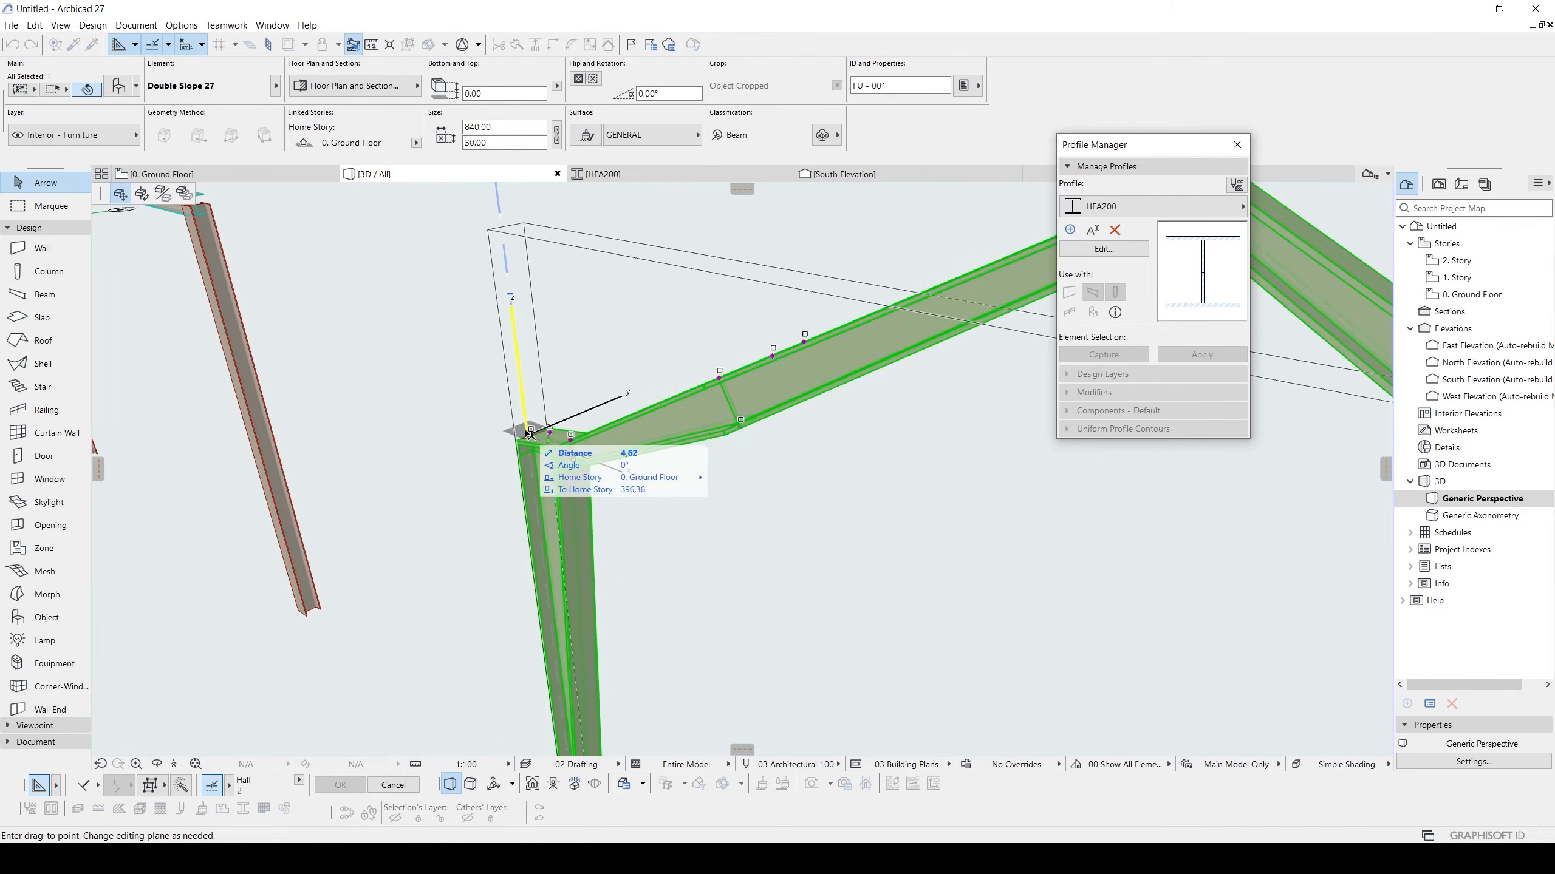
{"action": "key", "text": "Escape"}
{"action": "left_click", "coordinate": [532, 435]}
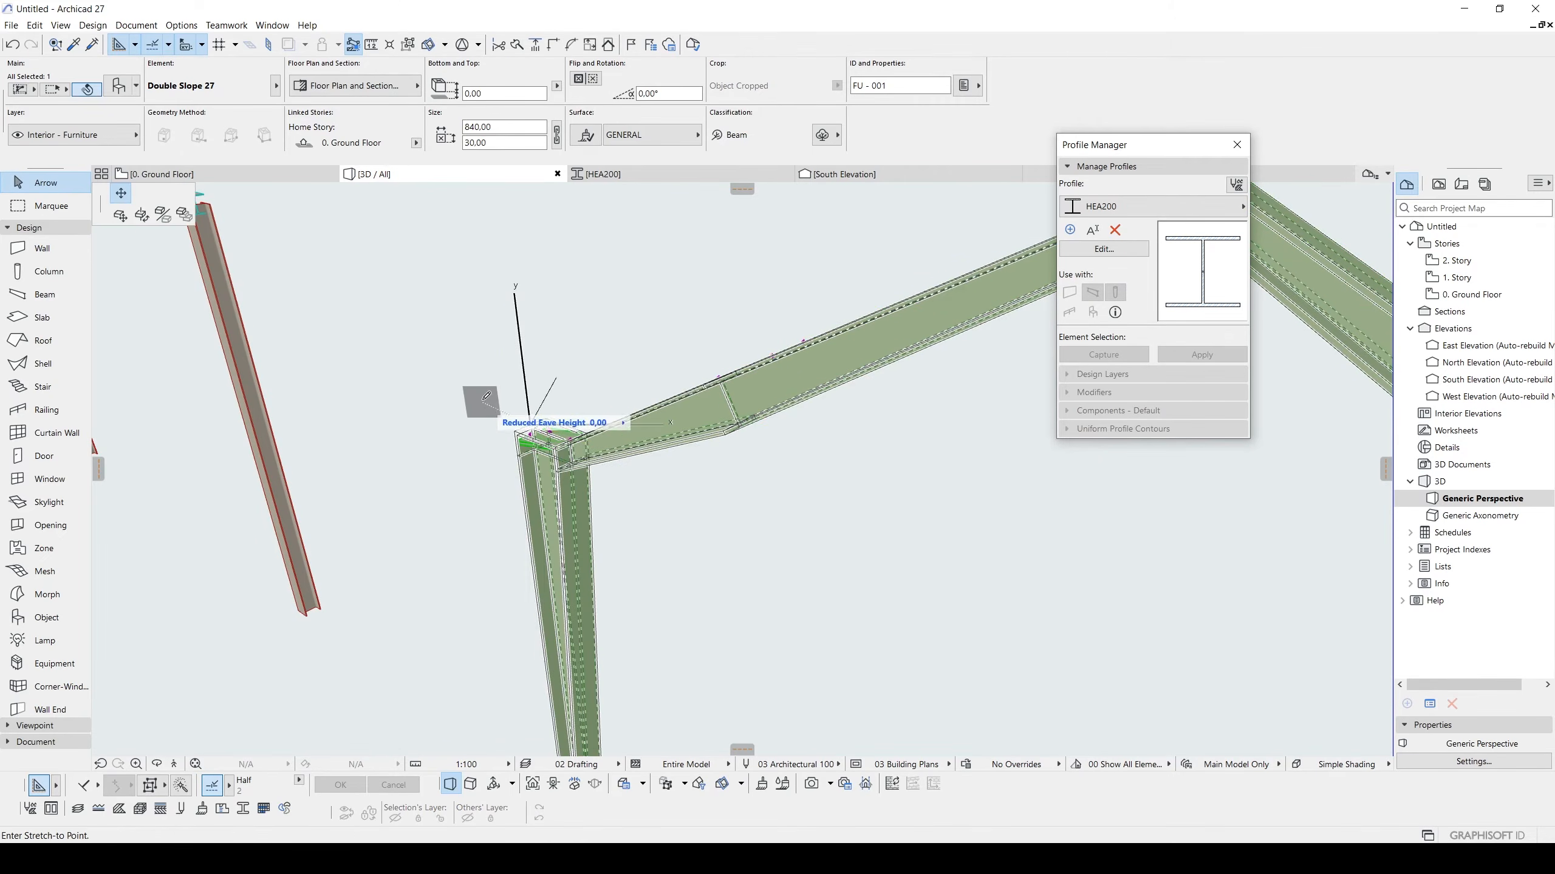
{"action": "left_click", "coordinate": [510, 474]}
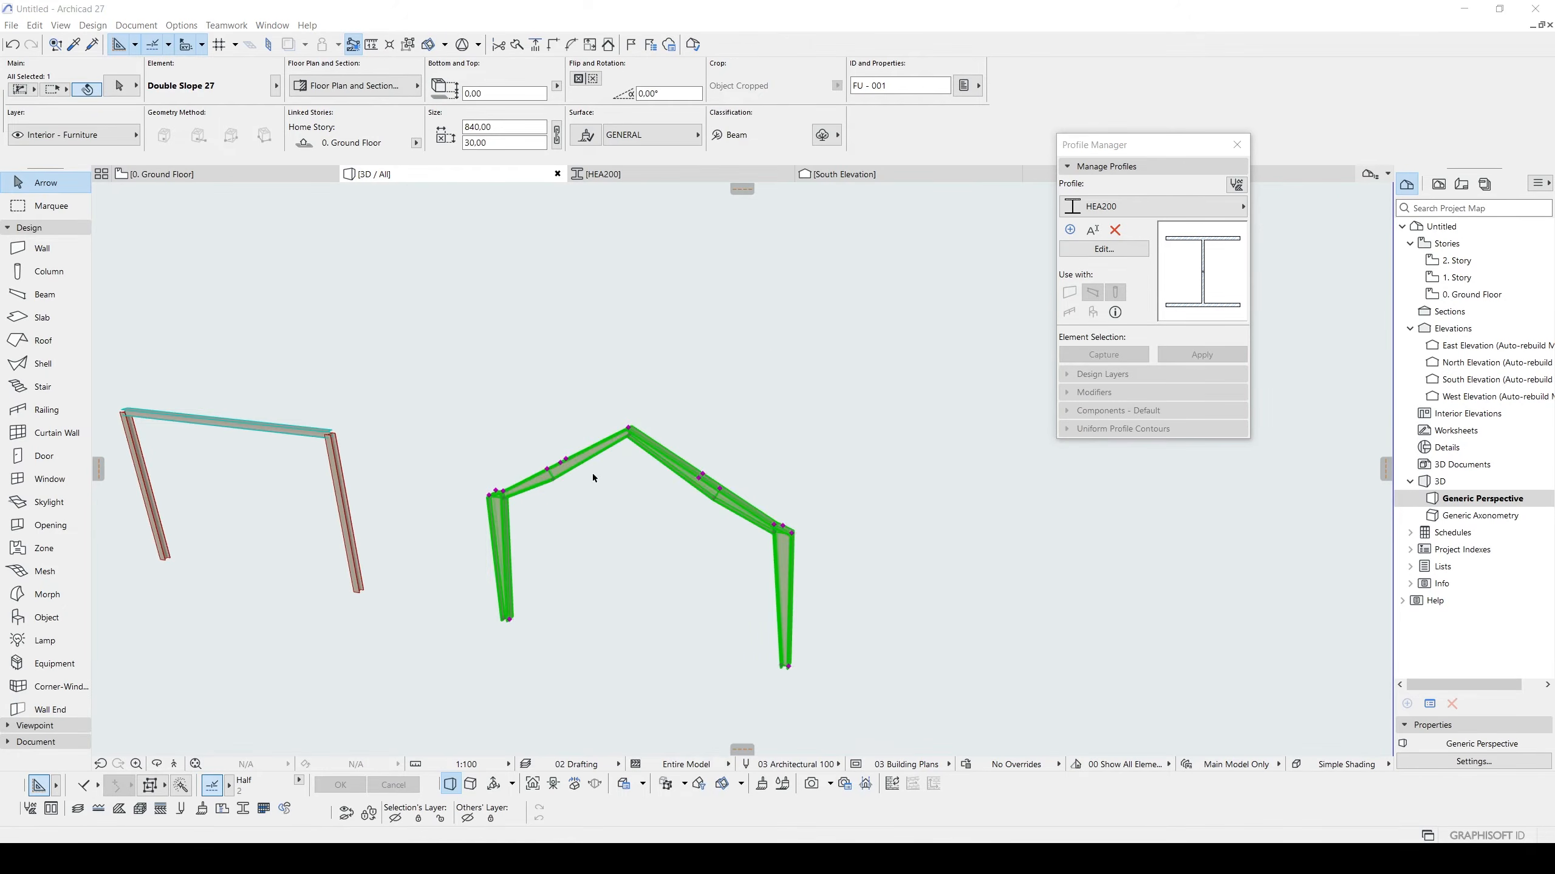
Set the number of segments of the Double Slope 27 frame to 4.
{"action": "key", "text": "ctrl+t"}
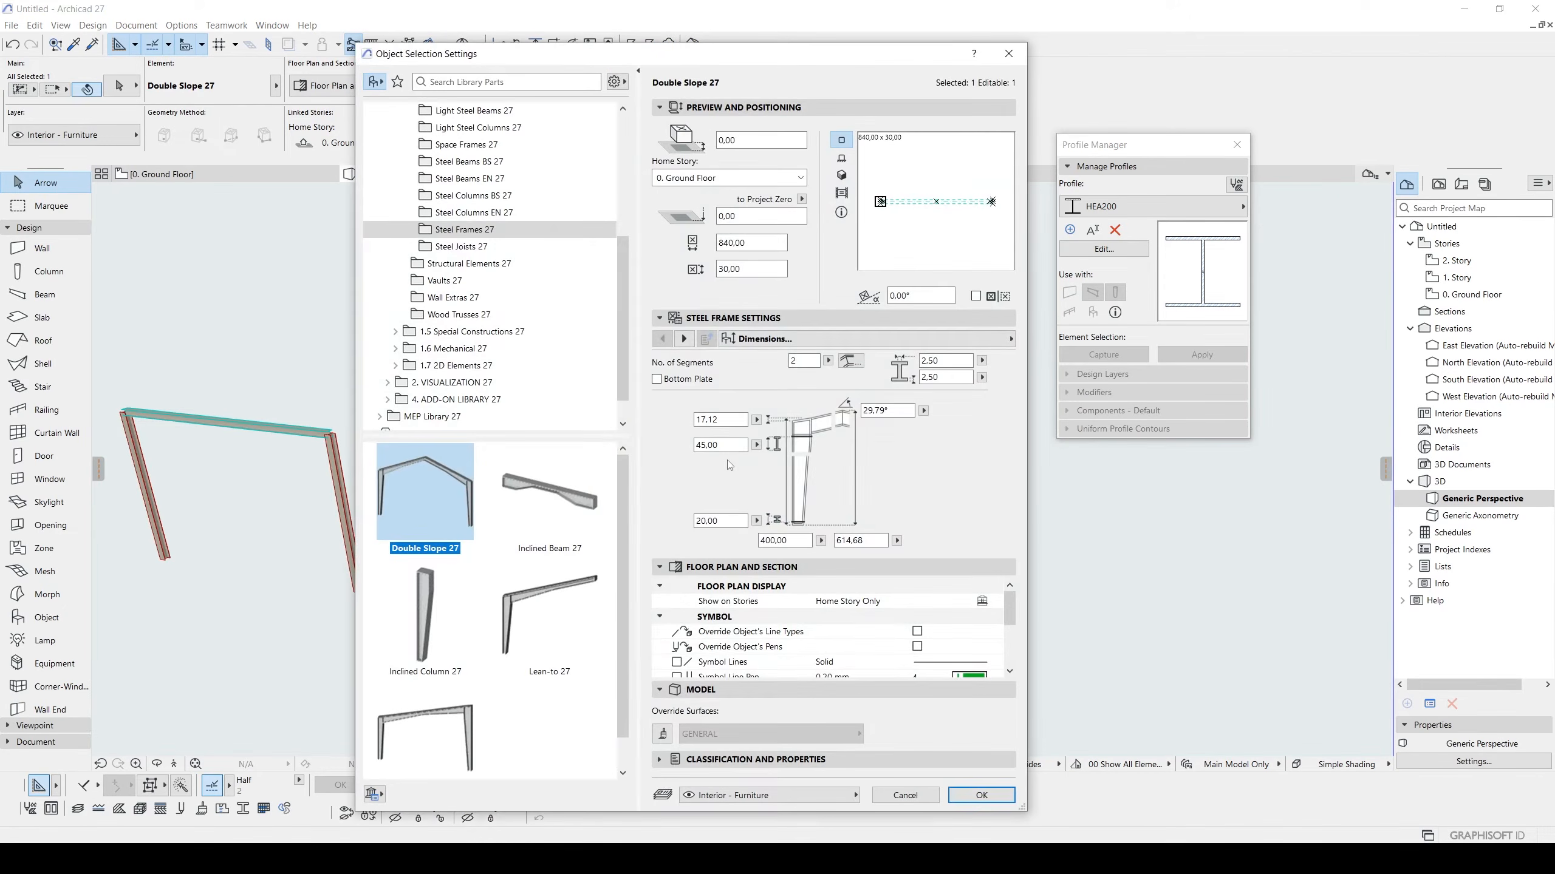
{"action": "left_click", "coordinate": [850, 362]}
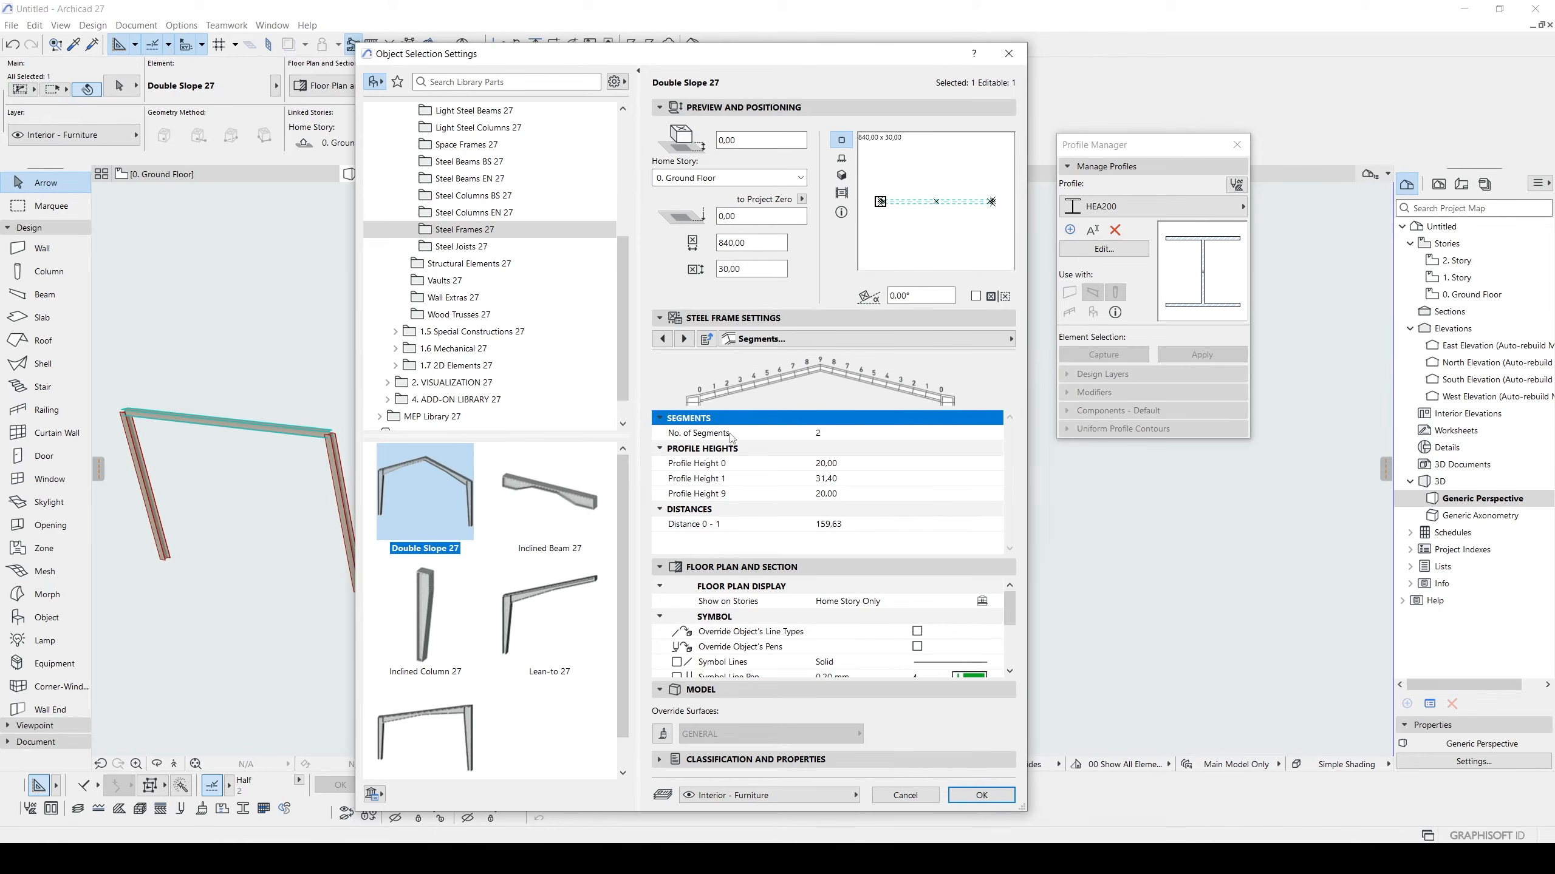
{"action": "left_click", "coordinate": [836, 432]}
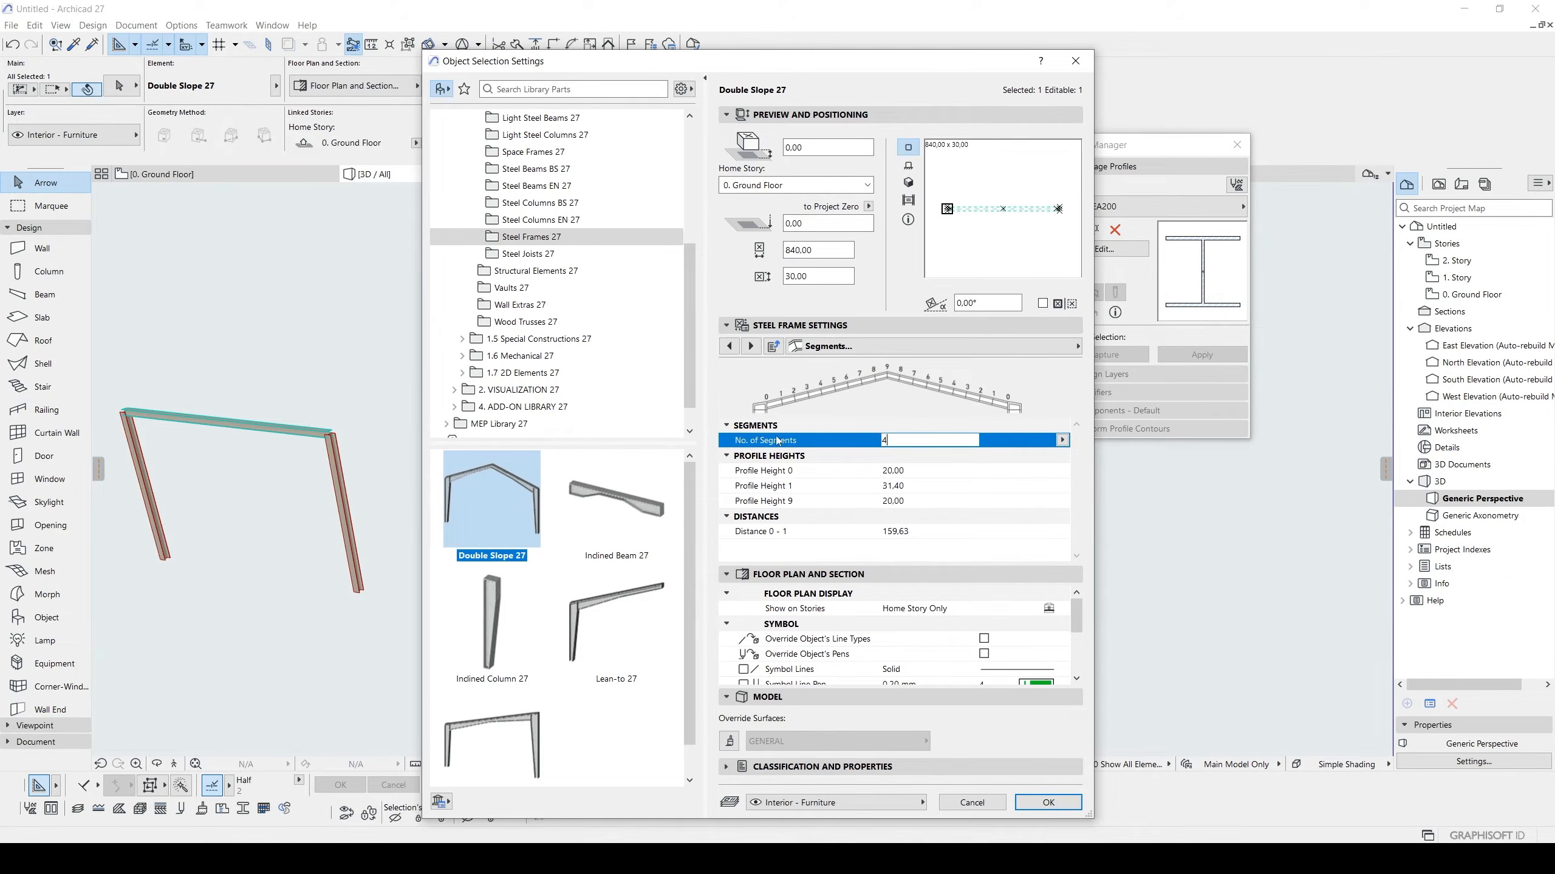
{"action": "left_click", "coordinate": [1048, 802]}
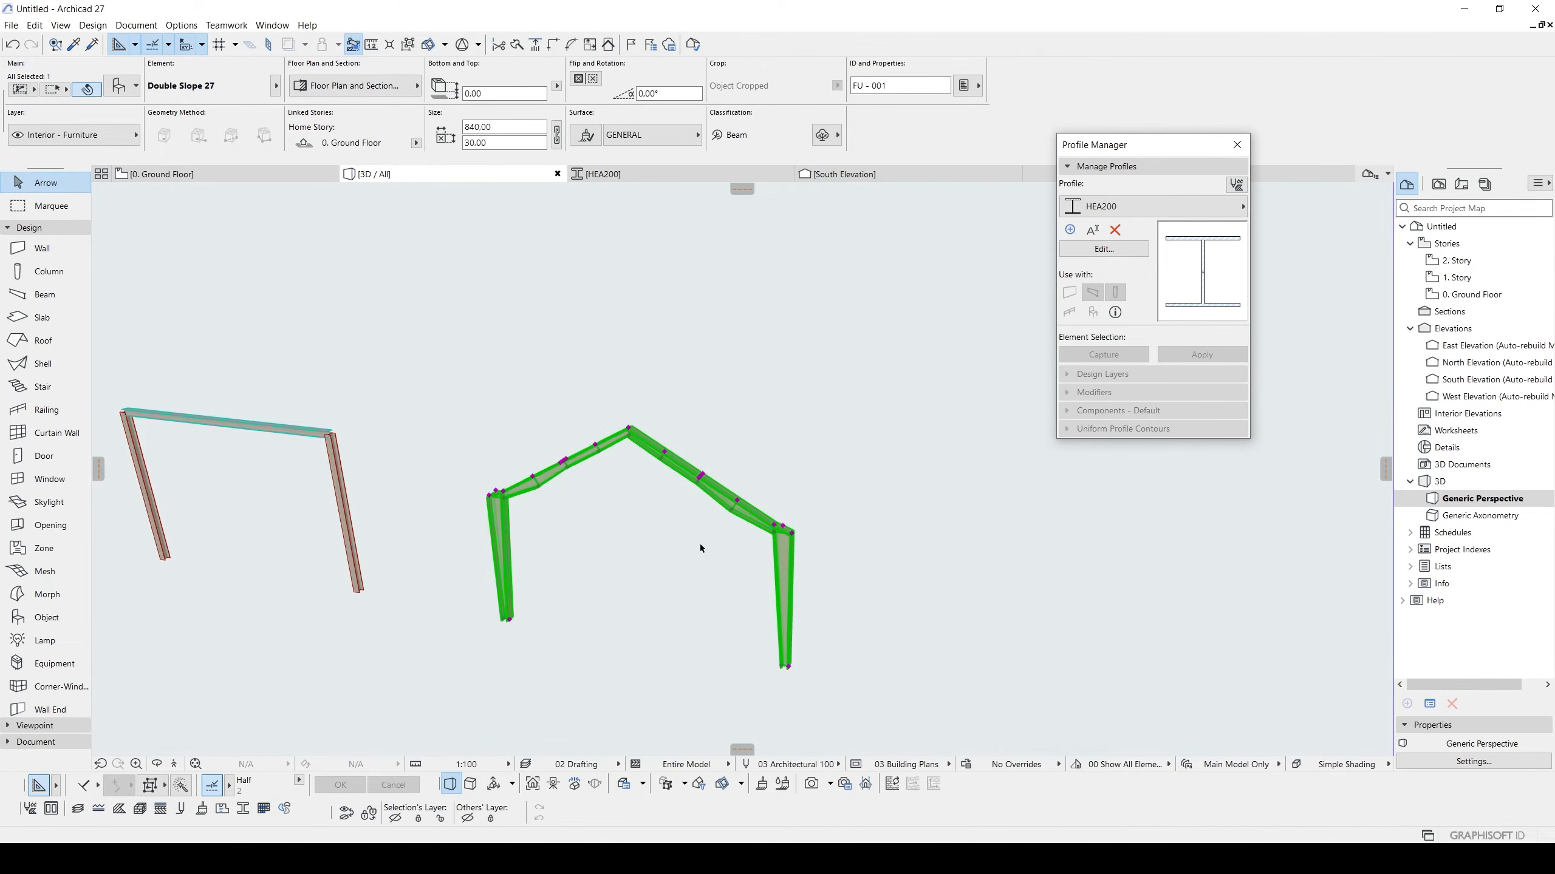
Shift the first segment break farther up the rafter and deepen the rafter at the second break to a profile height of about 68.
{"action": "scroll", "coordinate": [700, 543], "scroll_direction": "up", "scroll_amount": 5}
{"action": "scroll", "coordinate": [753, 508], "scroll_direction": "up", "scroll_amount": 6}
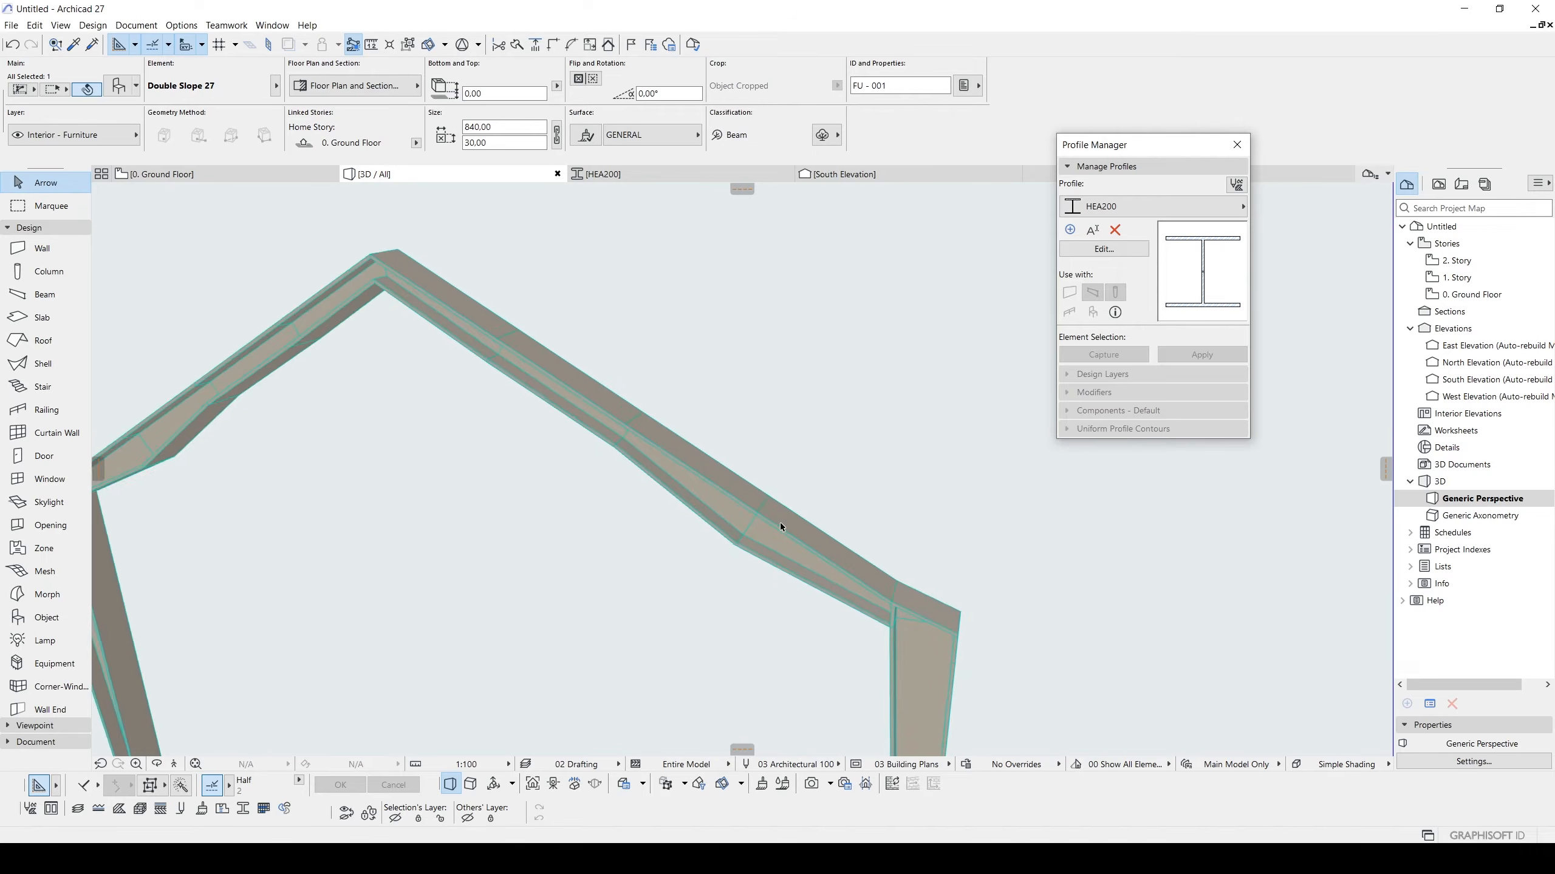
{"action": "left_click", "coordinate": [761, 500]}
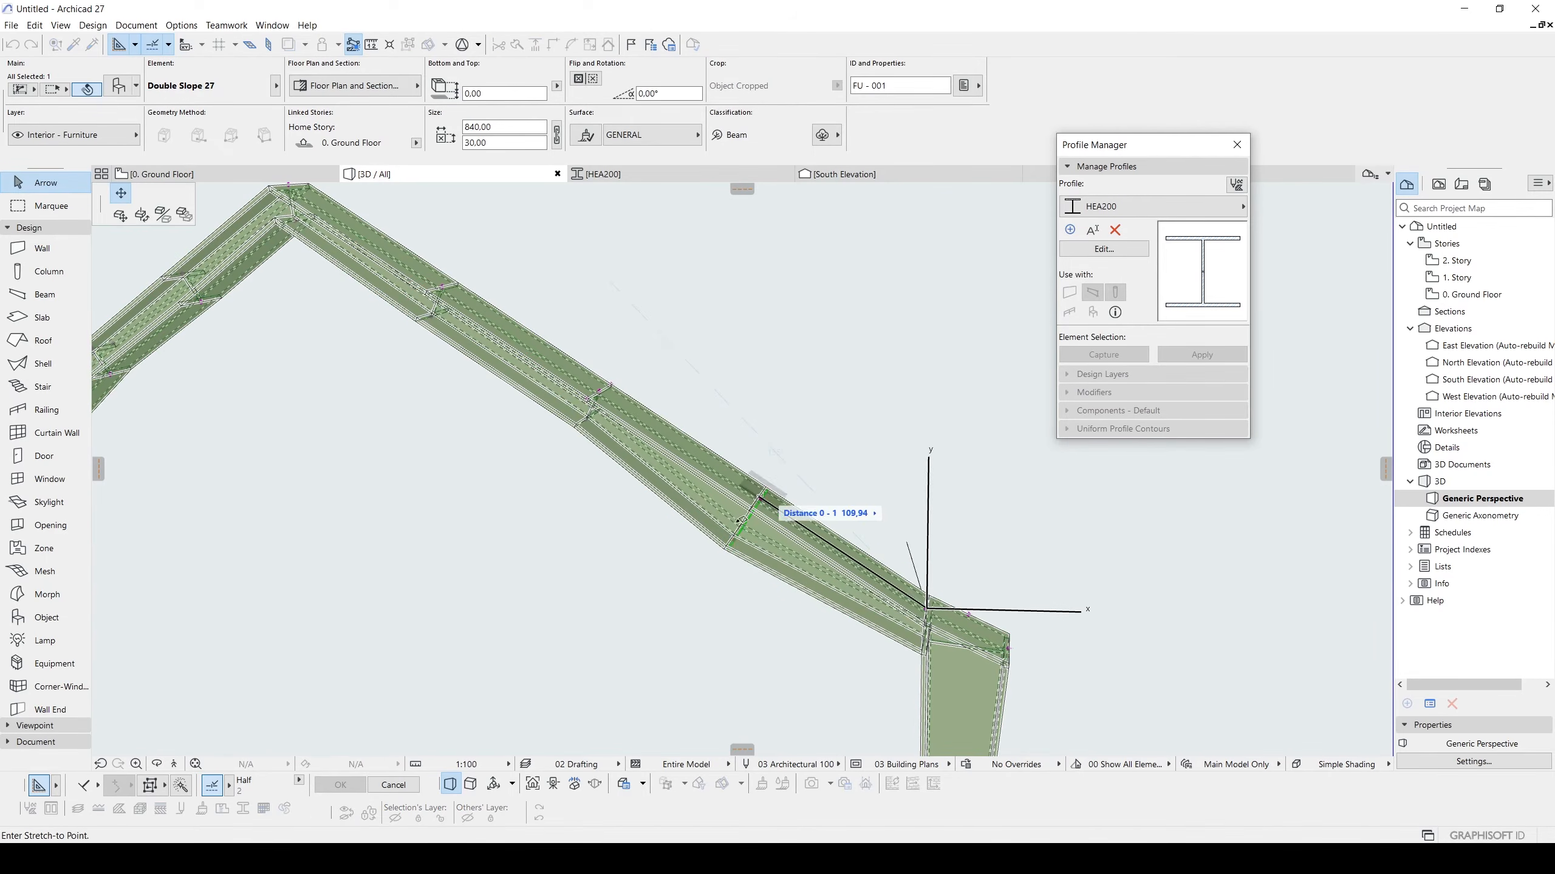
{"action": "left_click", "coordinate": [658, 595]}
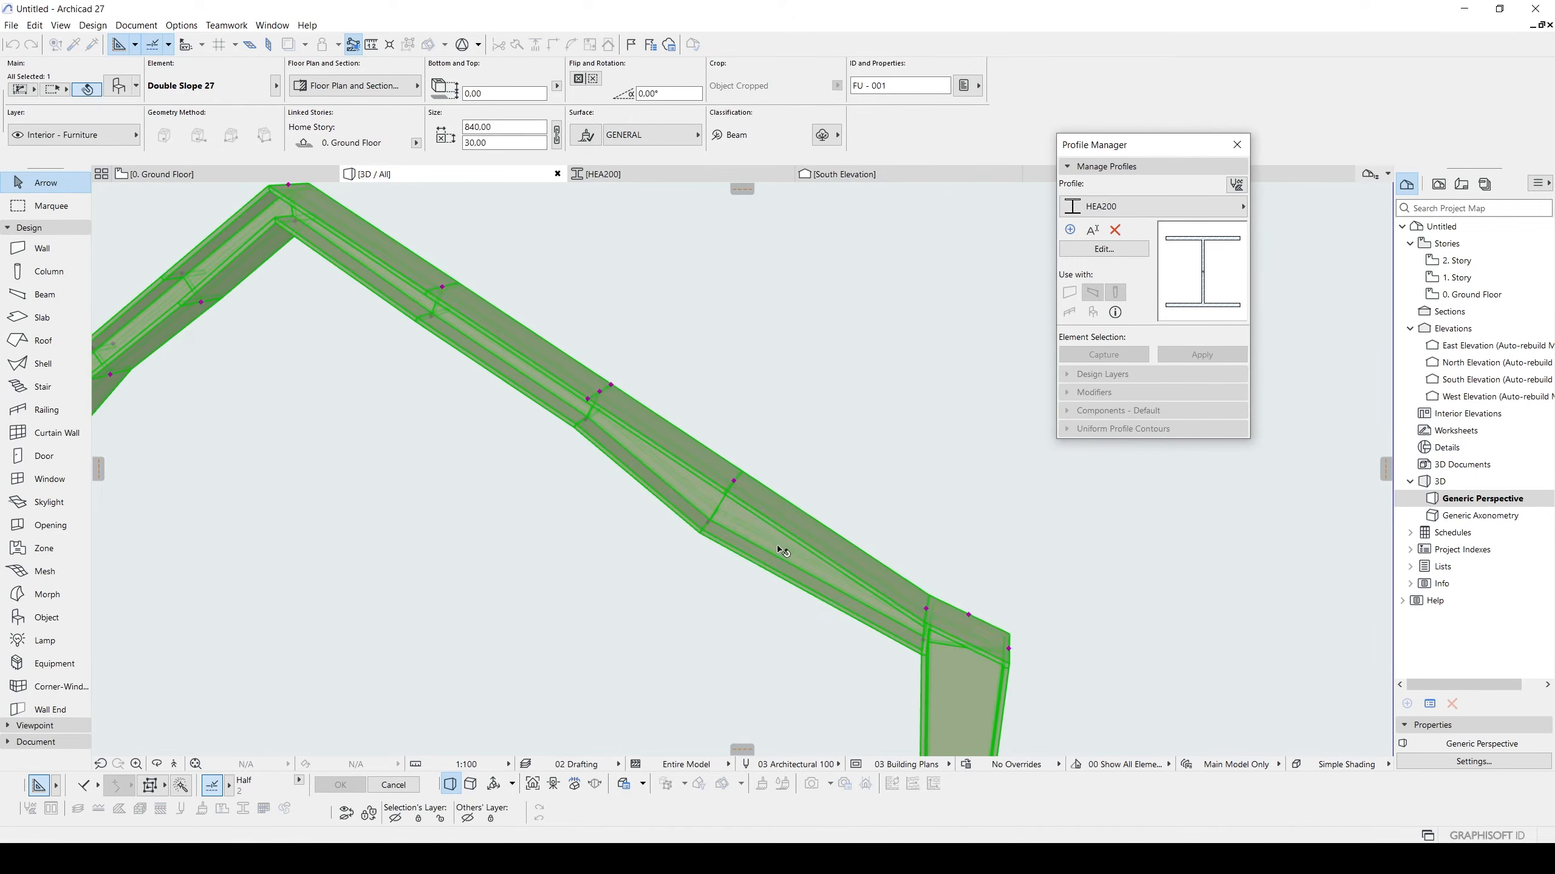
{"action": "left_click", "coordinate": [587, 420]}
{"action": "left_click", "coordinate": [546, 480]}
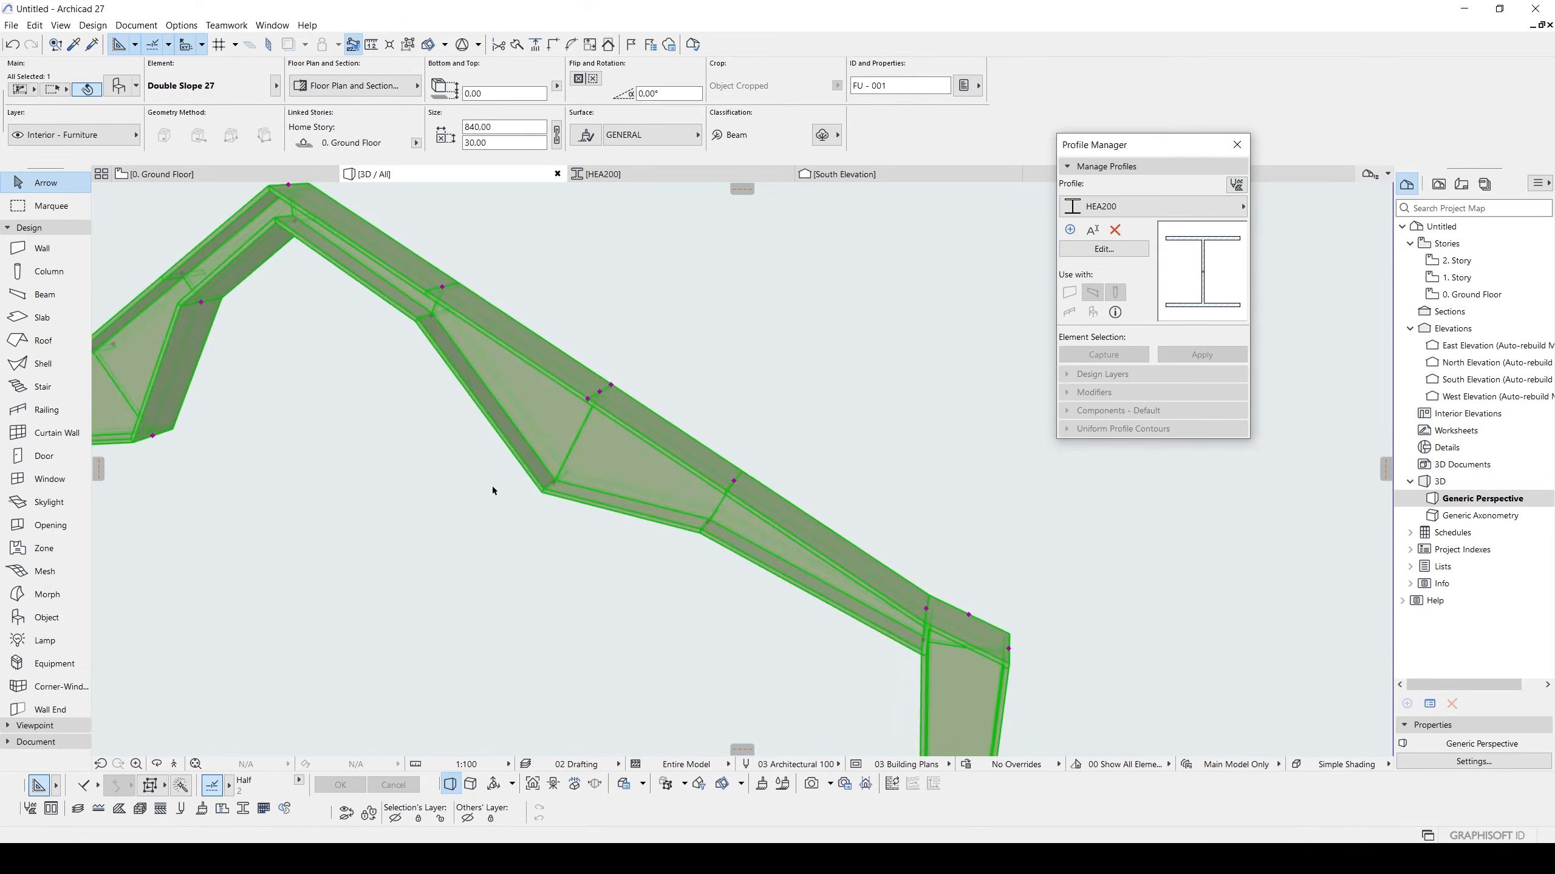
Place a copy of the double-slope frame in line with it, in the empty area beyond its right column.
{"action": "middle_click_drag", "start_coordinate": [492, 488], "coordinate": [806, 518], "text": "shift"}
{"action": "scroll", "coordinate": [795, 533], "scroll_direction": "down", "scroll_amount": 6}
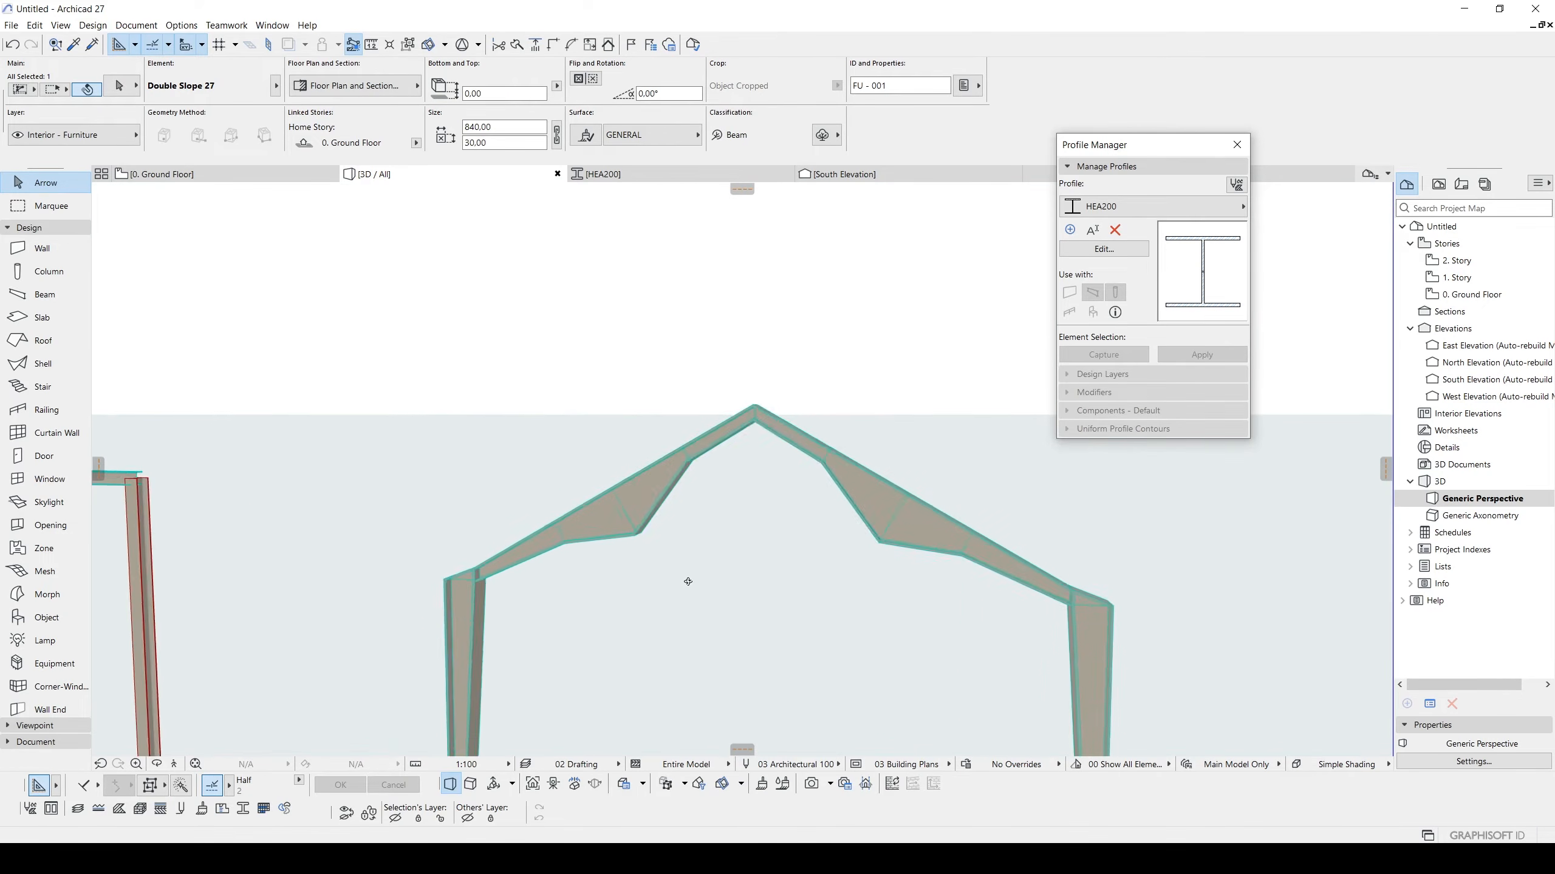
{"action": "scroll", "coordinate": [694, 569], "scroll_direction": "down", "scroll_amount": 2}
{"action": "mouse_move", "coordinate": [619, 569]}
{"action": "middle_mouse_down"}
{"action": "mouse_move", "coordinate": [670, 489]}
{"action": "mouse_move", "coordinate": [724, 637]}
{"action": "mouse_move", "coordinate": [602, 583]}
{"action": "middle_mouse_up"}
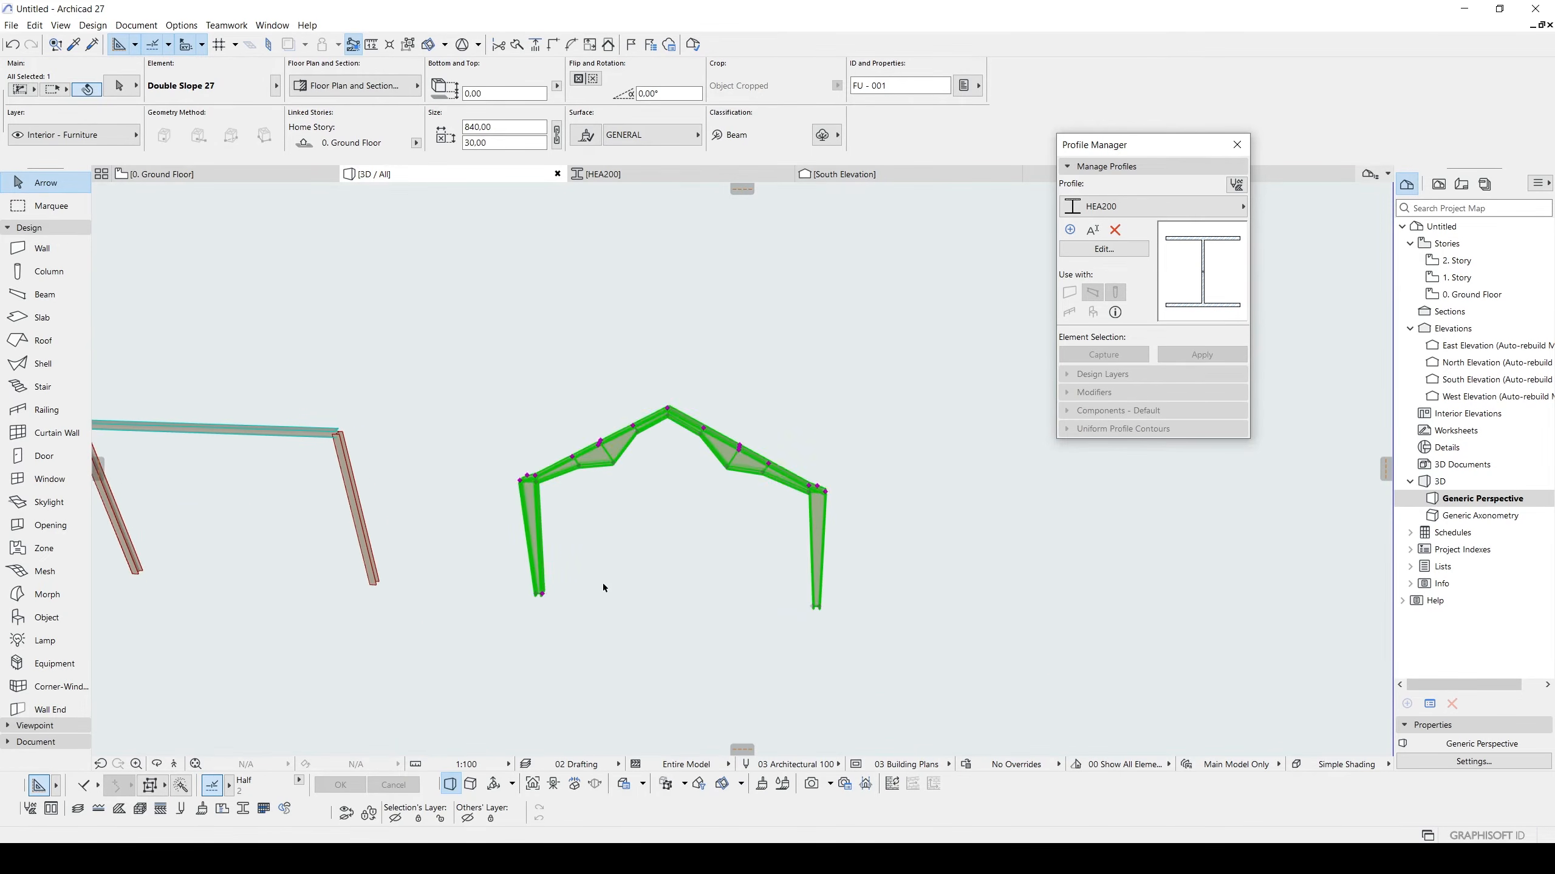
{"action": "key", "text": "ctrl+shift+d"}
{"action": "left_click", "coordinate": [638, 626]}
{"action": "middle_click_drag", "start_coordinate": [869, 659], "coordinate": [539, 583]}
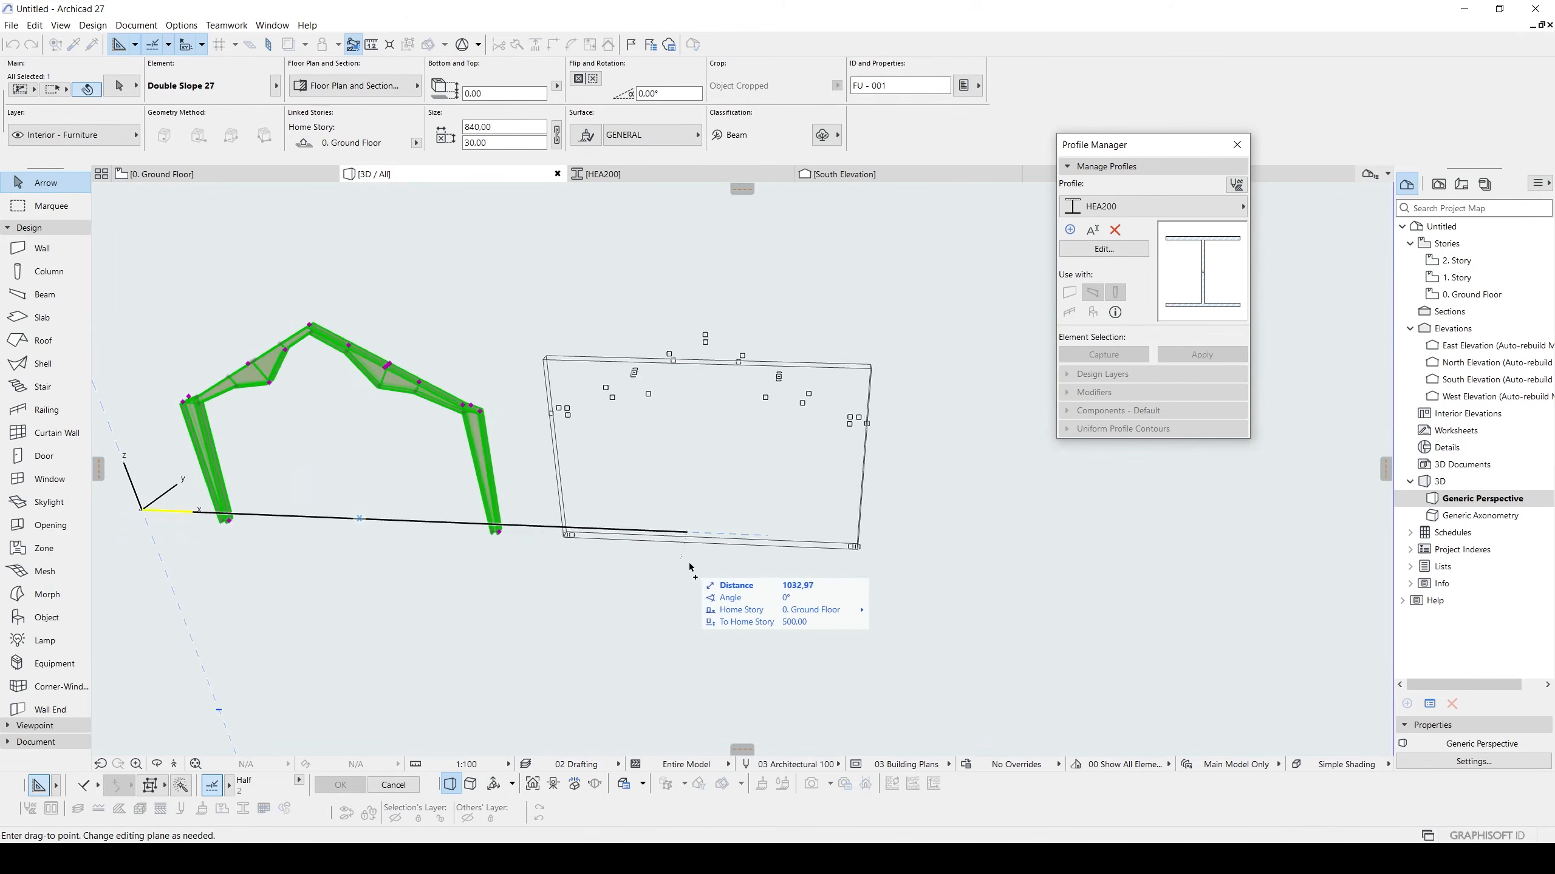
{"action": "left_click", "coordinate": [733, 572]}
Browse the steel object folders and replace the copied frame with Space Frame Structure 27 from Space Frames 27.
{"action": "key", "text": "ctrl+t"}
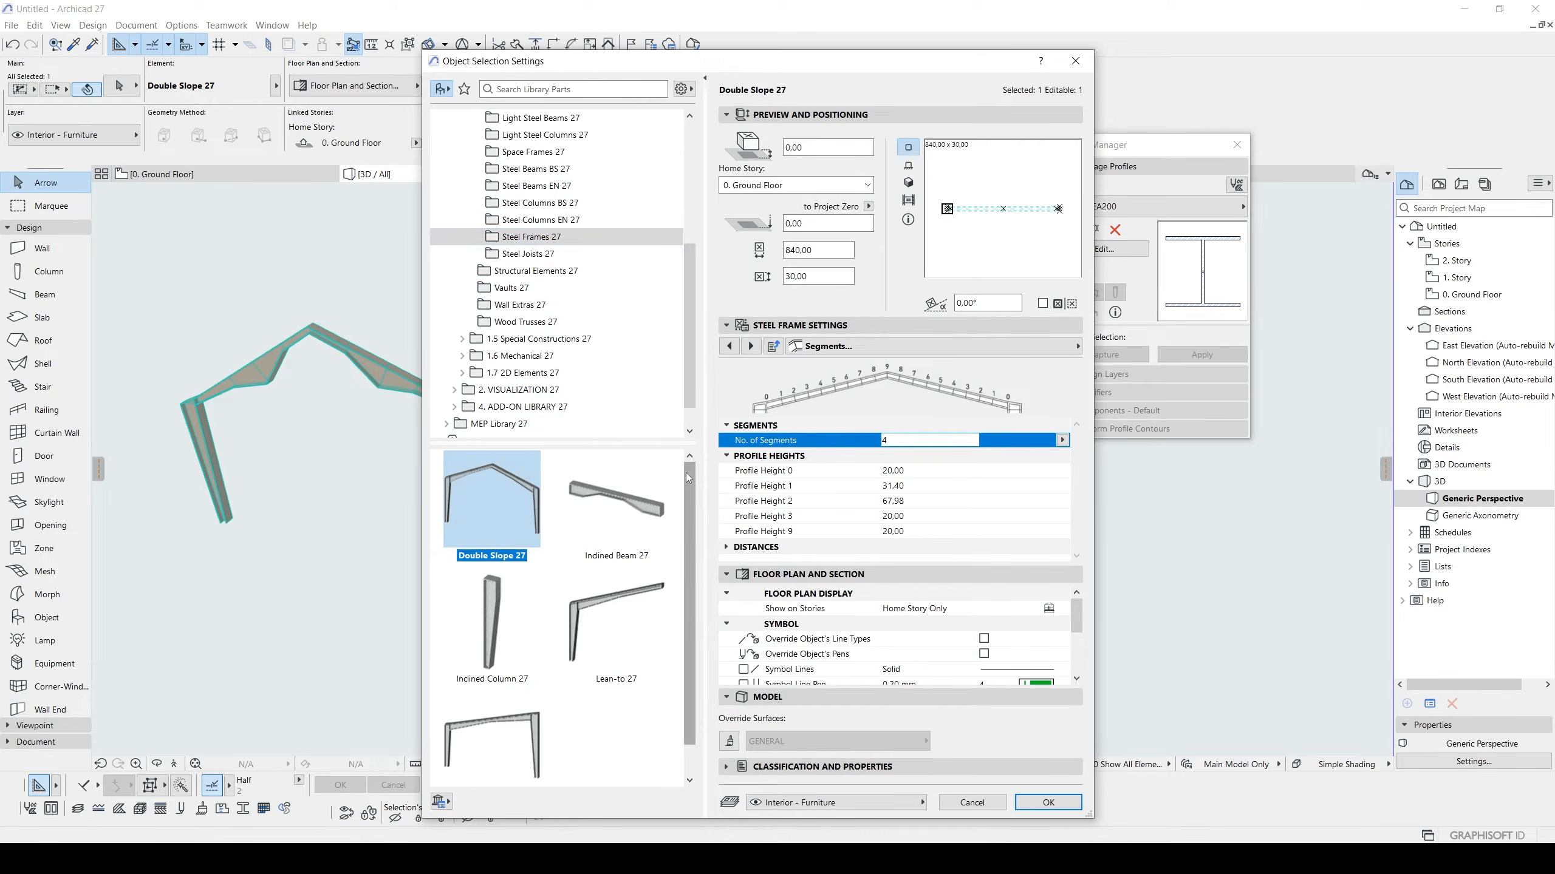
{"action": "left_click", "coordinate": [527, 253]}
{"action": "left_click", "coordinate": [530, 236]}
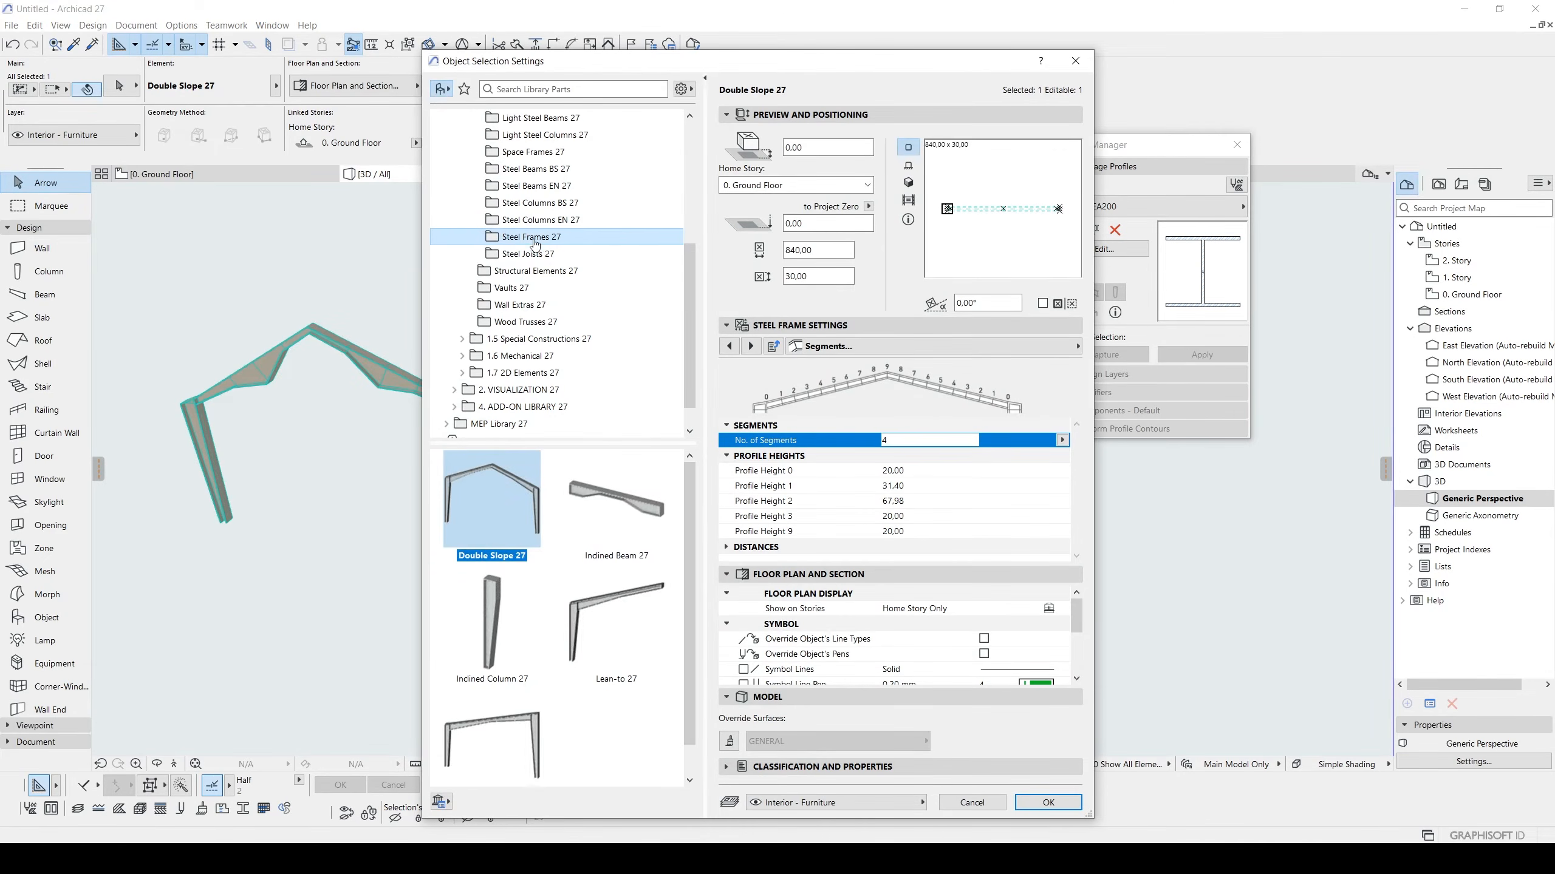
{"action": "left_click", "coordinate": [528, 254]}
{"action": "scroll", "coordinate": [691, 490], "scroll_direction": "down", "scroll_amount": 1}
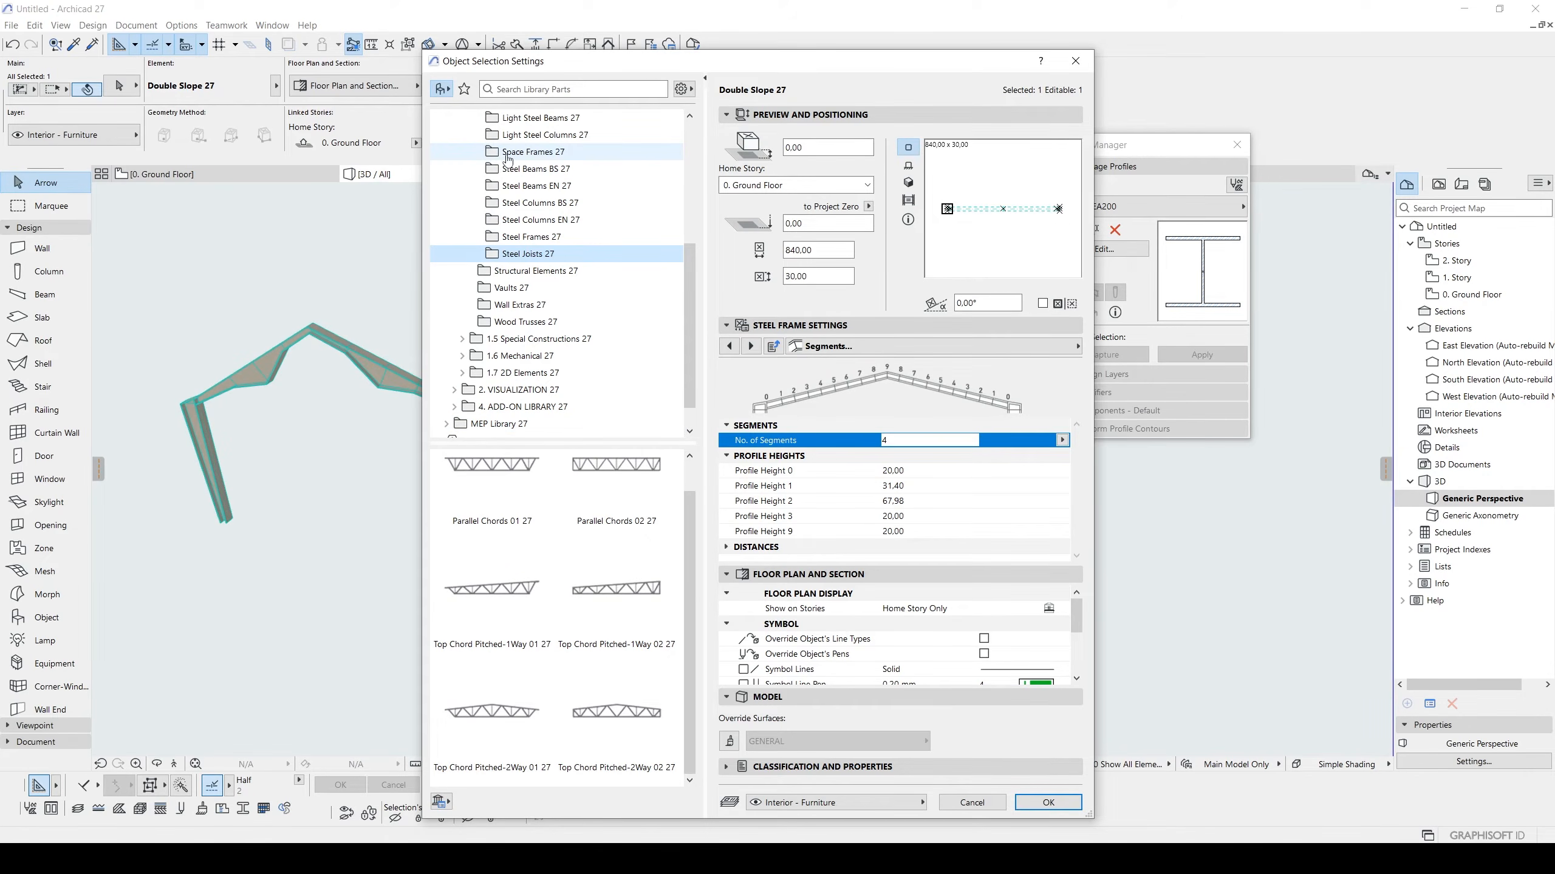
{"action": "left_click", "coordinate": [508, 153]}
{"action": "scroll", "coordinate": [683, 656], "scroll_direction": "down", "scroll_amount": 1}
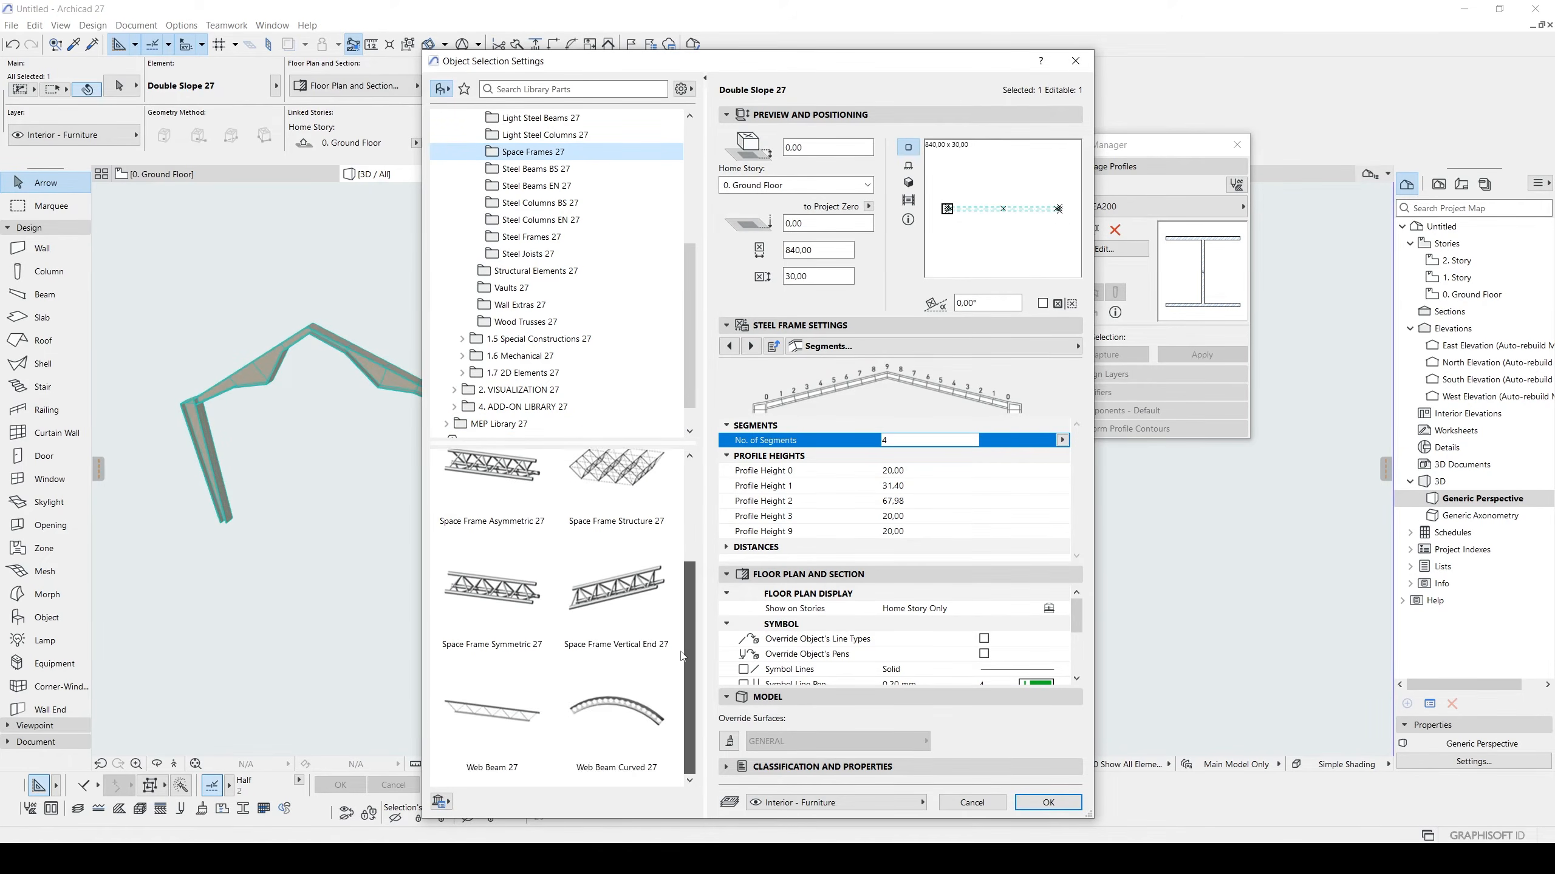
{"action": "scroll", "coordinate": [683, 657], "scroll_direction": "up", "scroll_amount": 1}
{"action": "left_click", "coordinate": [615, 520]}
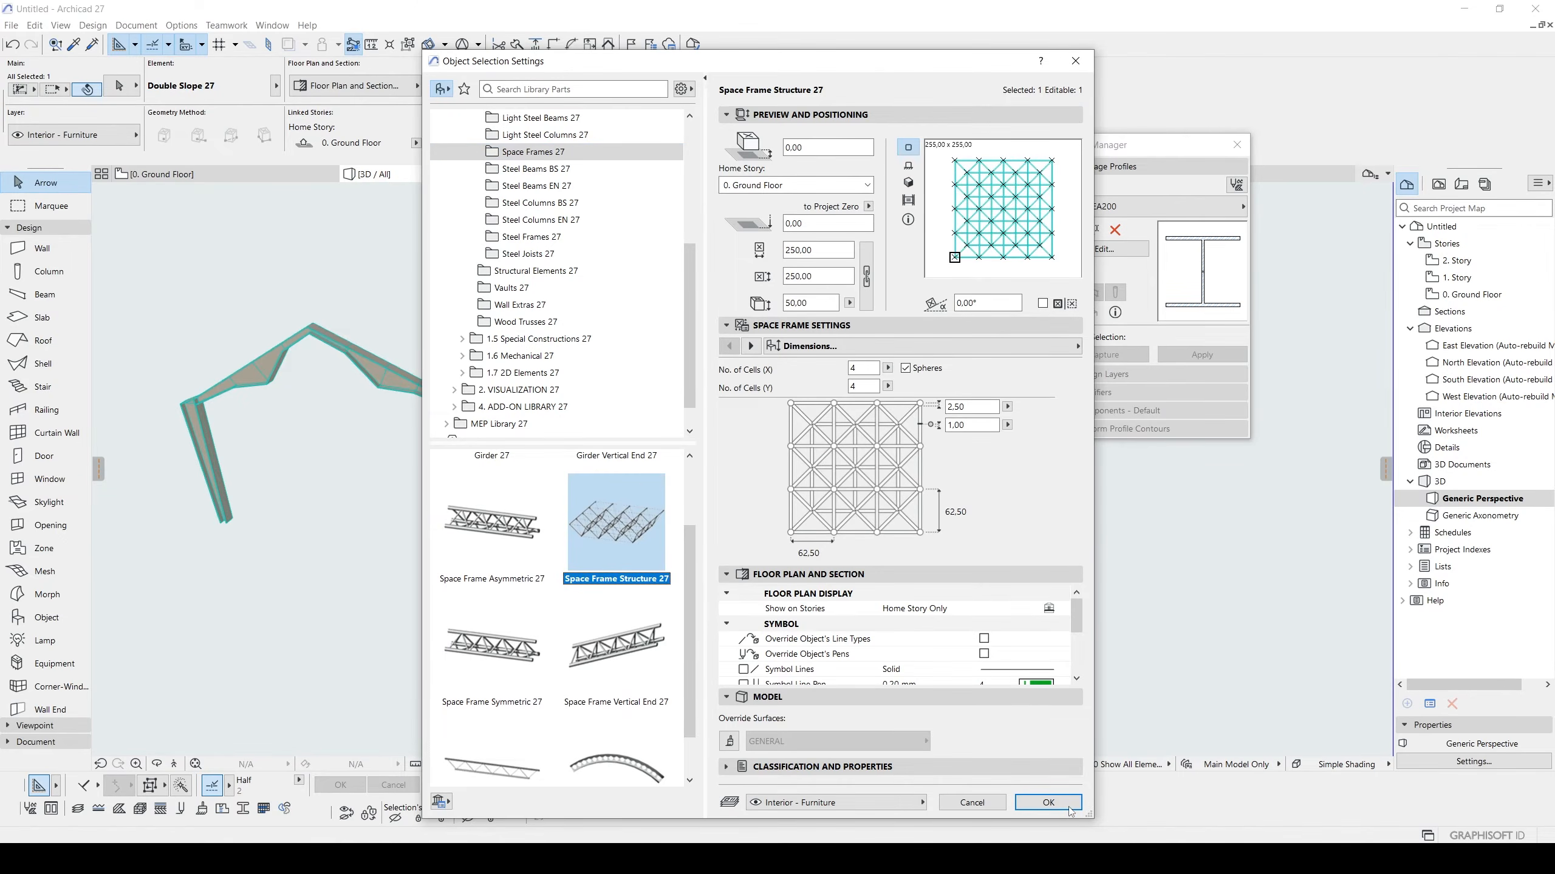
{"action": "left_click", "coordinate": [1047, 803]}
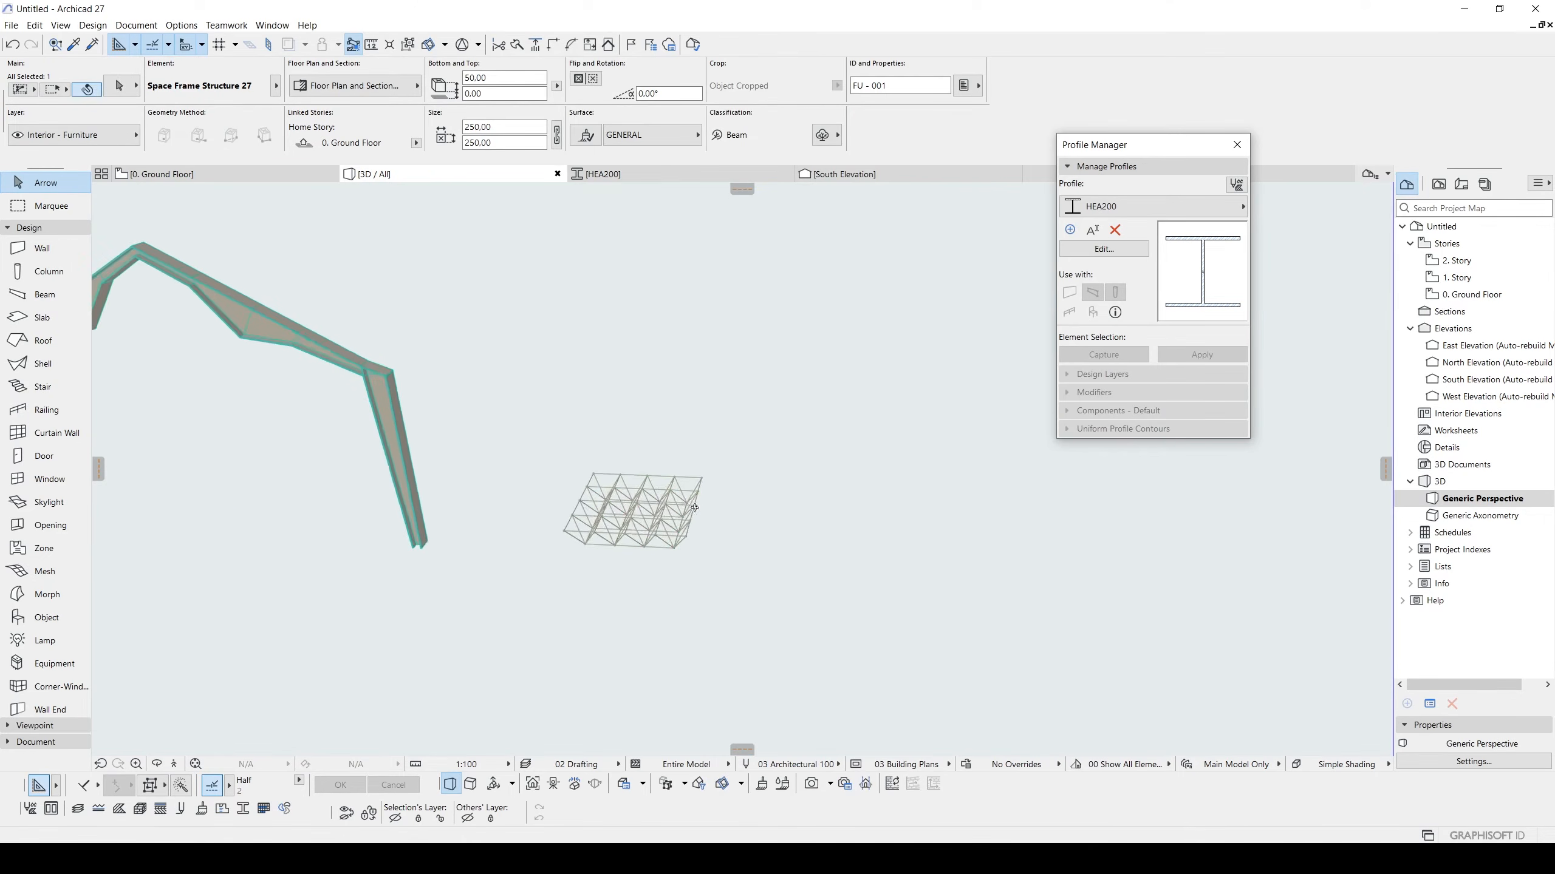
Open the settings of the space frame structure and look through its parameter pages up to Description.
{"action": "scroll", "coordinate": [662, 490], "scroll_direction": "up", "scroll_amount": 4}
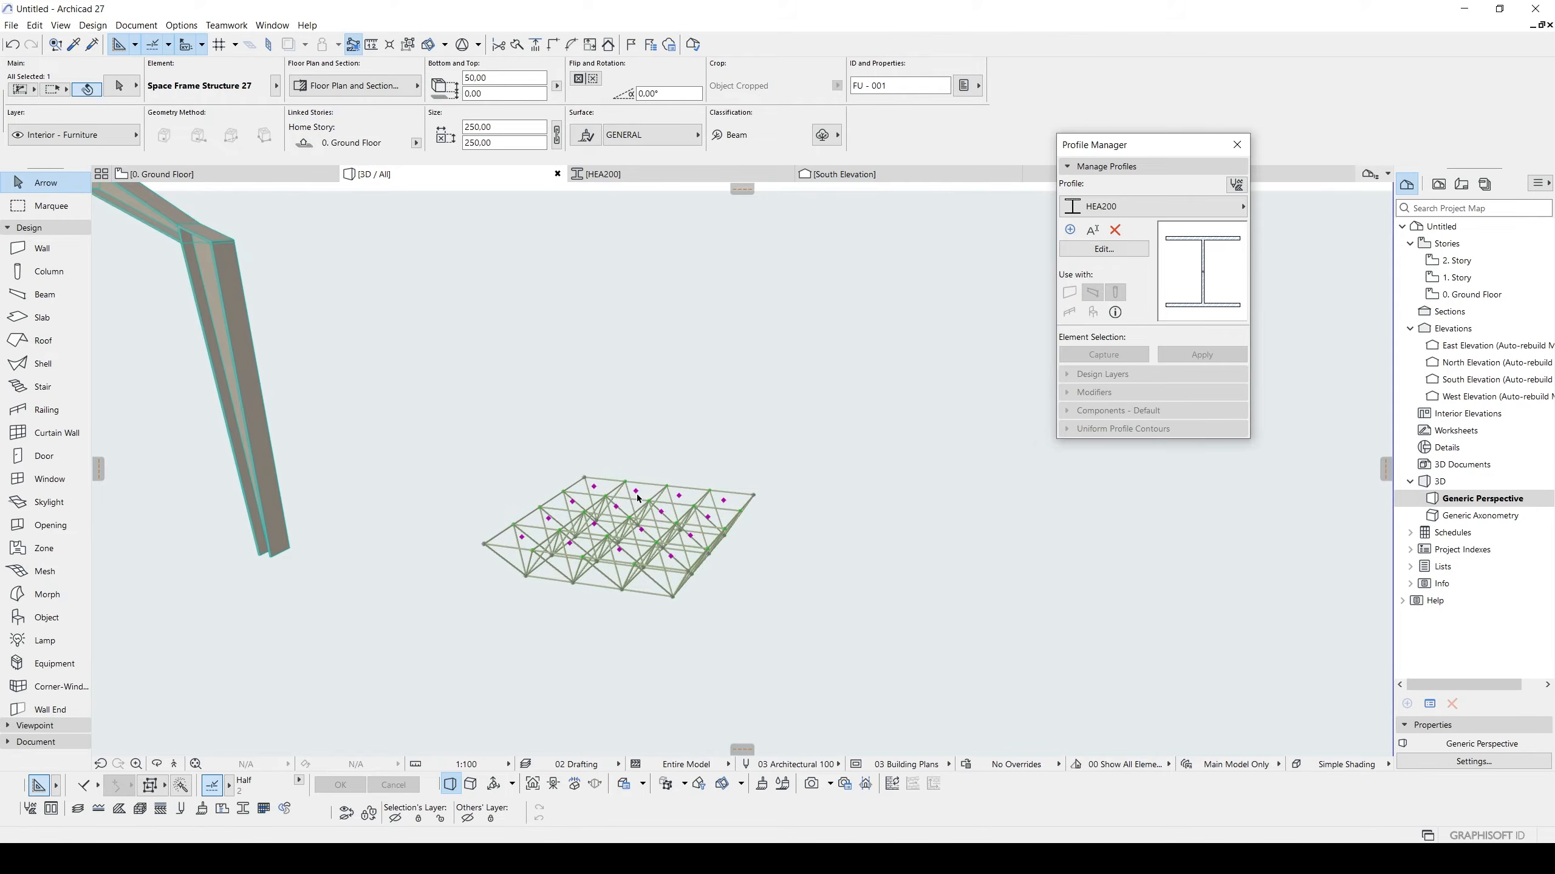
{"action": "double_click", "coordinate": [640, 496]}
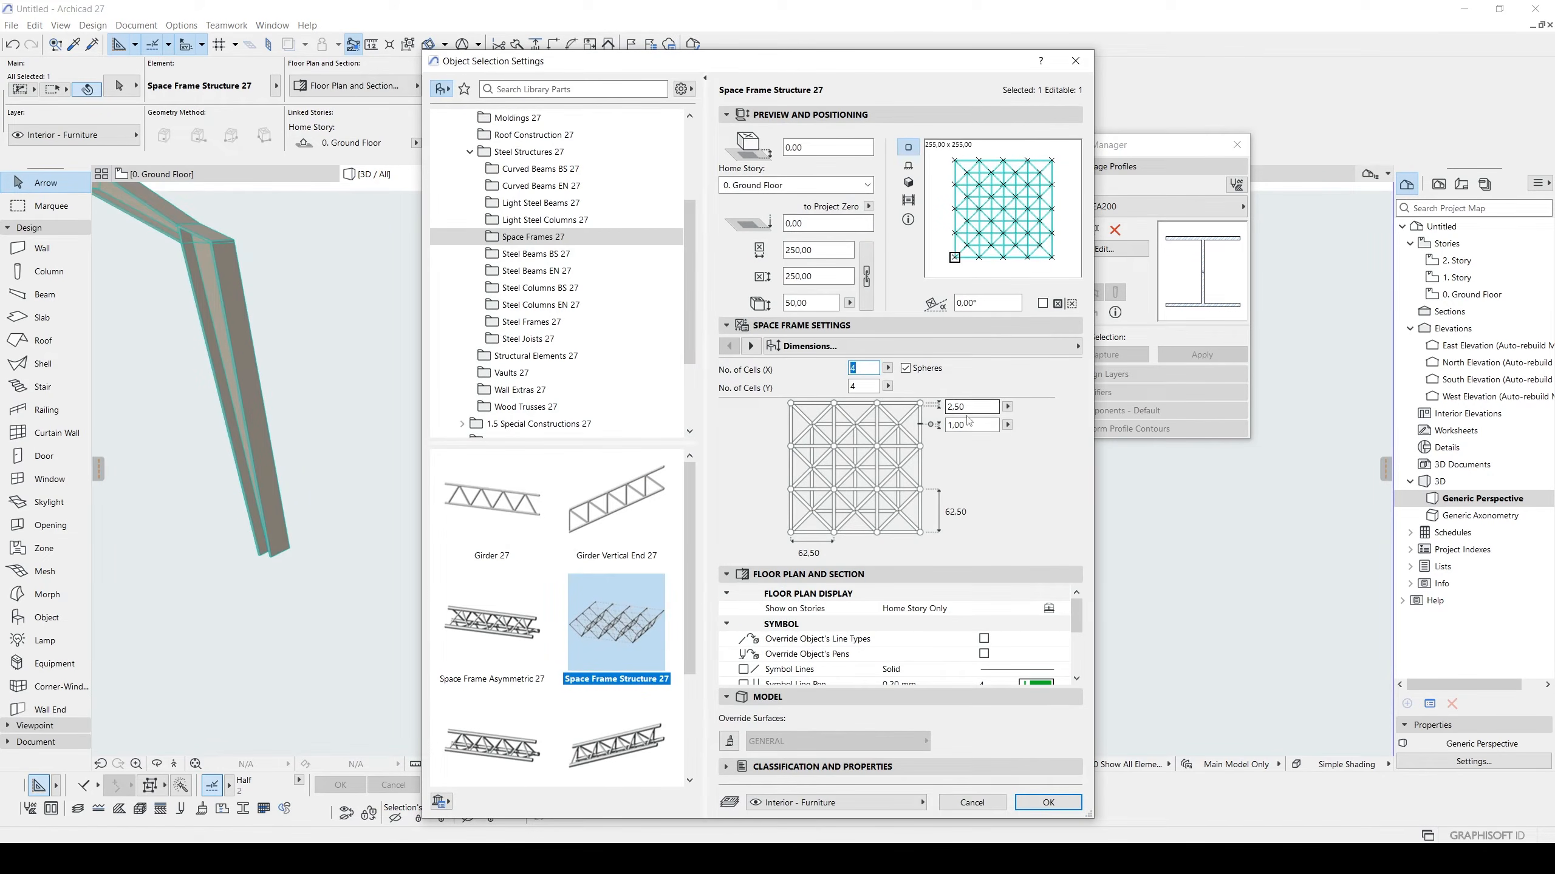
{"action": "left_click", "coordinate": [751, 346]}
{"action": "left_click", "coordinate": [751, 346]}
{"action": "left_click", "coordinate": [751, 346]}
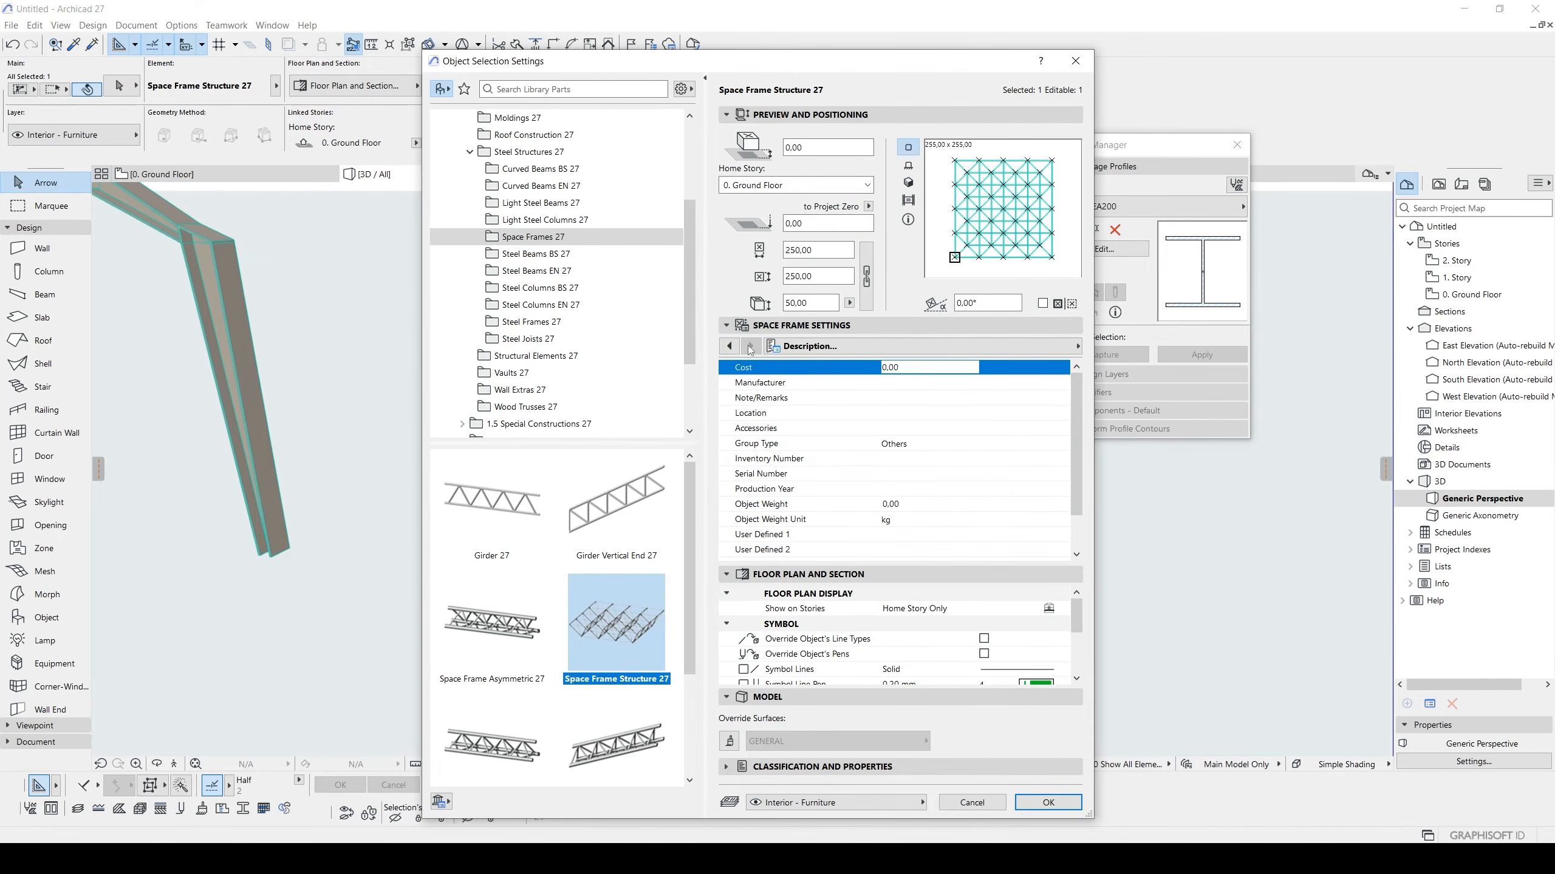
Return to the space frame's Dimensions page and set the number of cells to 10 in both X and Y.
{"action": "left_click", "coordinate": [730, 347]}
{"action": "left_click", "coordinate": [730, 346]}
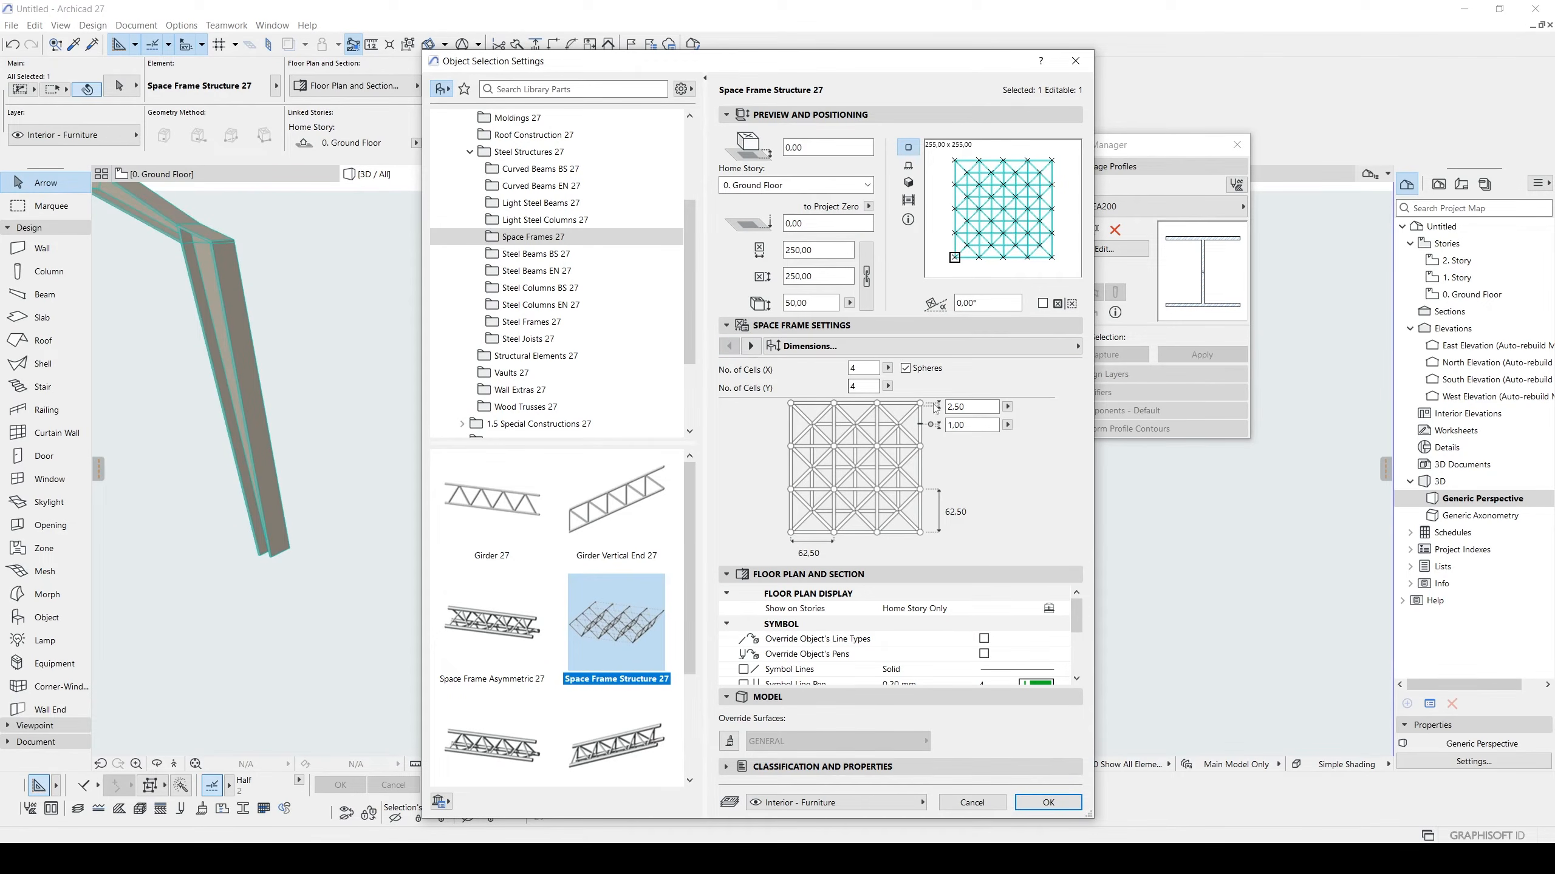
{"action": "type", "text": "10"}
{"action": "left_click", "coordinate": [857, 386]}
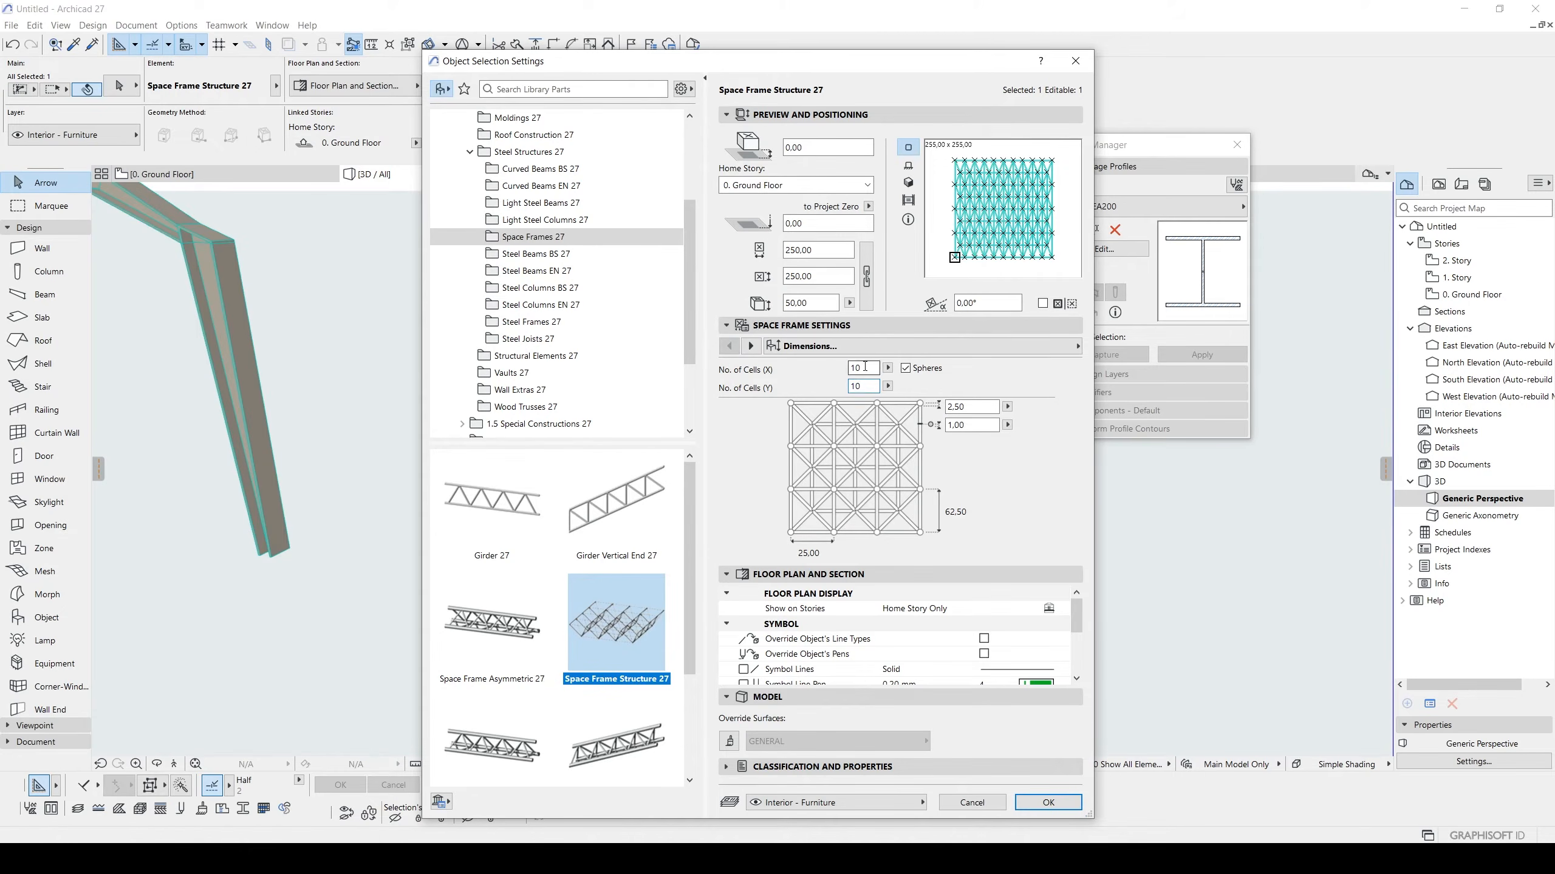
{"action": "left_click", "coordinate": [865, 368]}
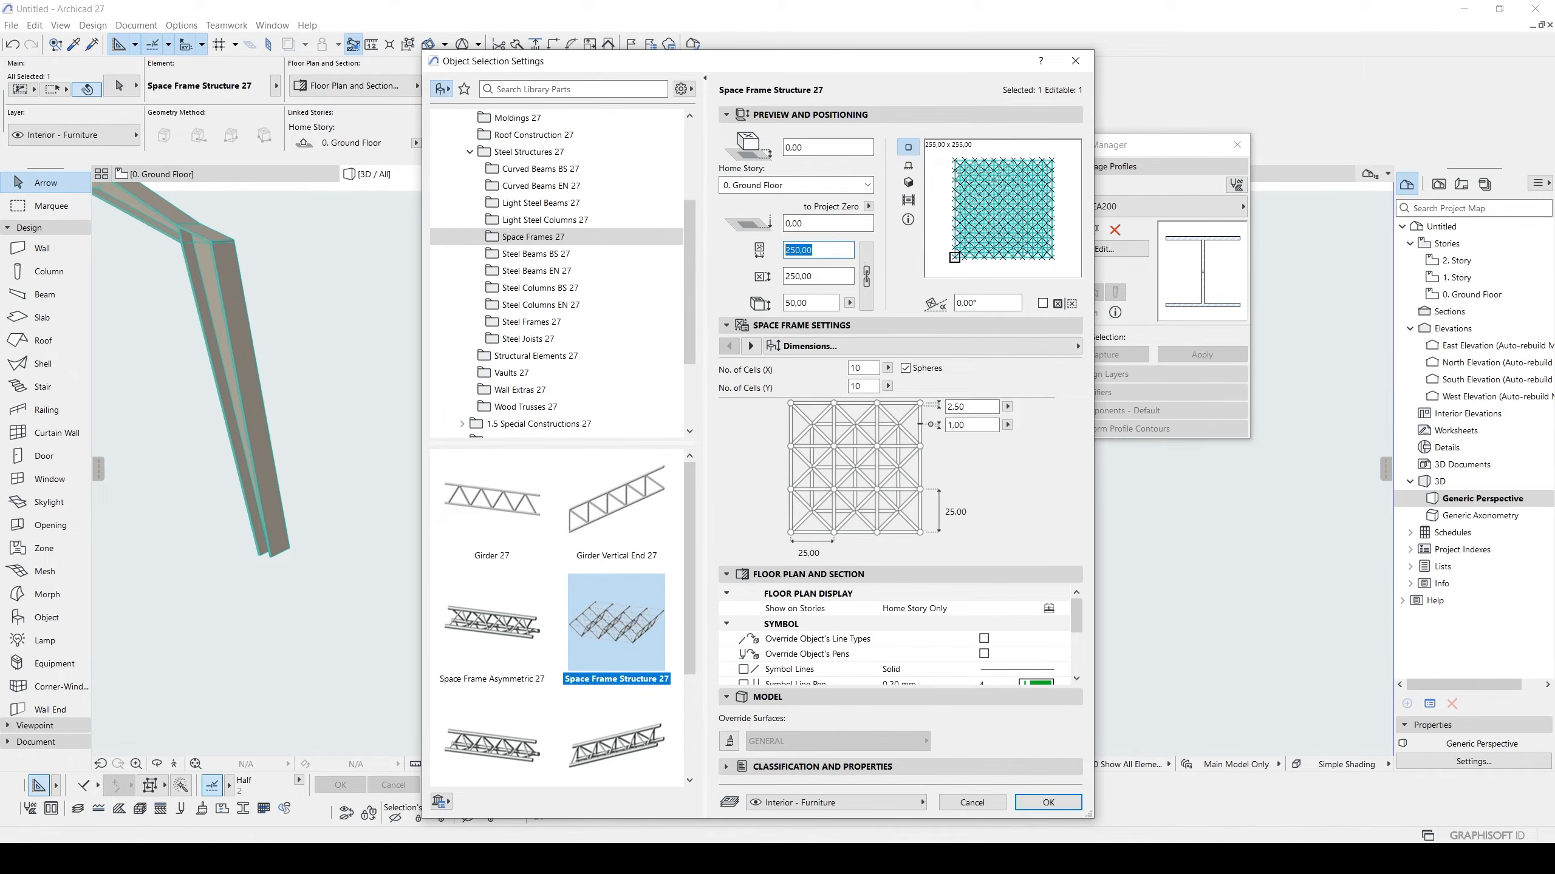
Size the space frame structure to 2500 by 2500 with a height of 500 and apply the settings.
{"action": "type", "text": "2500"}
{"action": "left_click", "coordinate": [801, 277]}
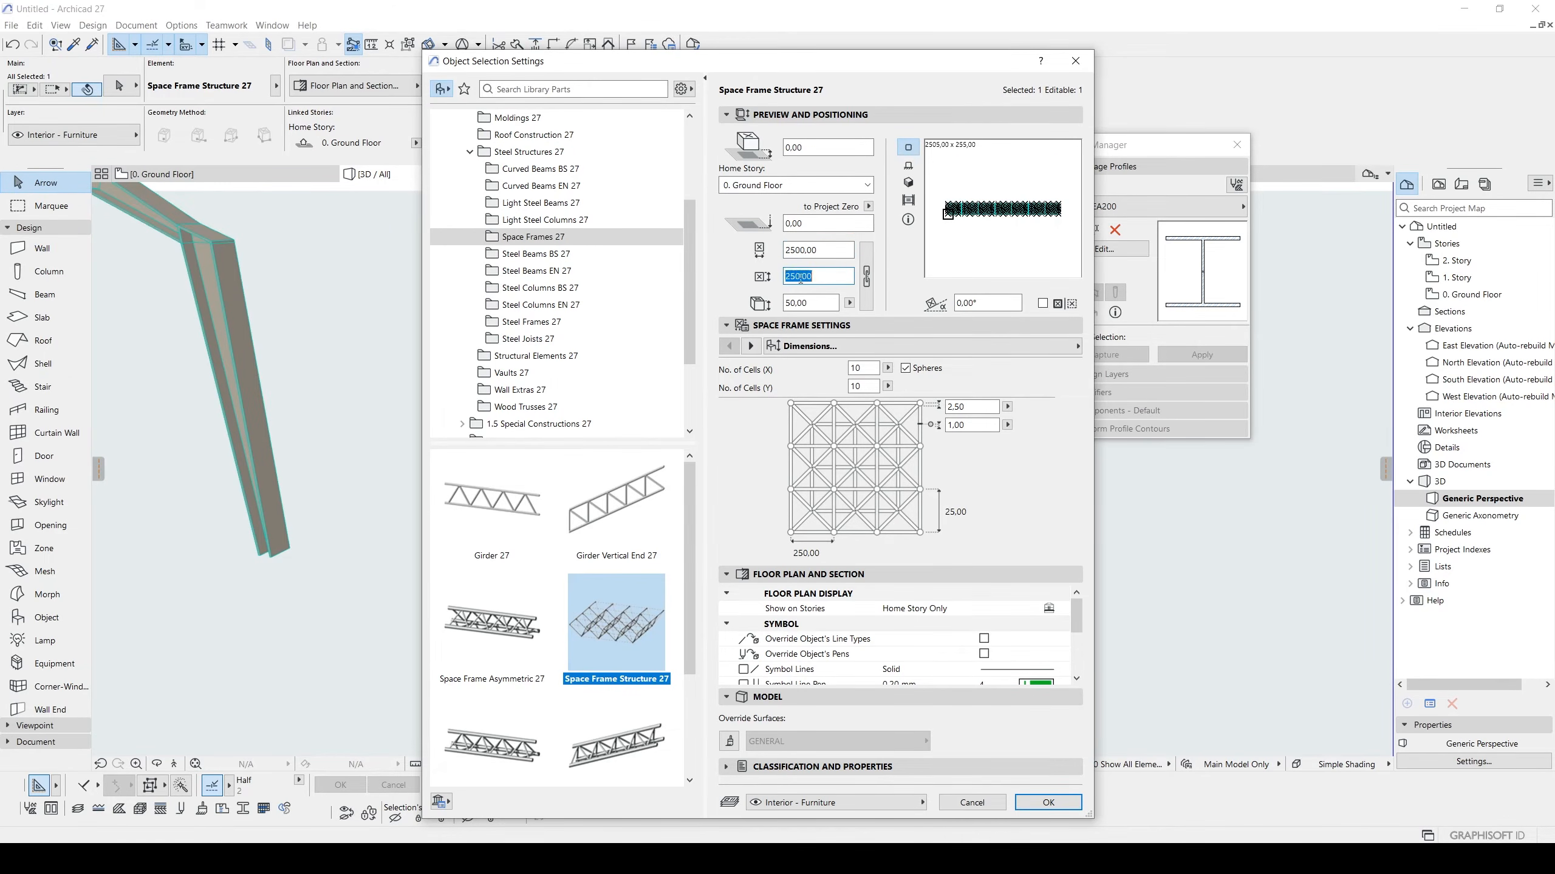
{"action": "left_click", "coordinate": [824, 248]}
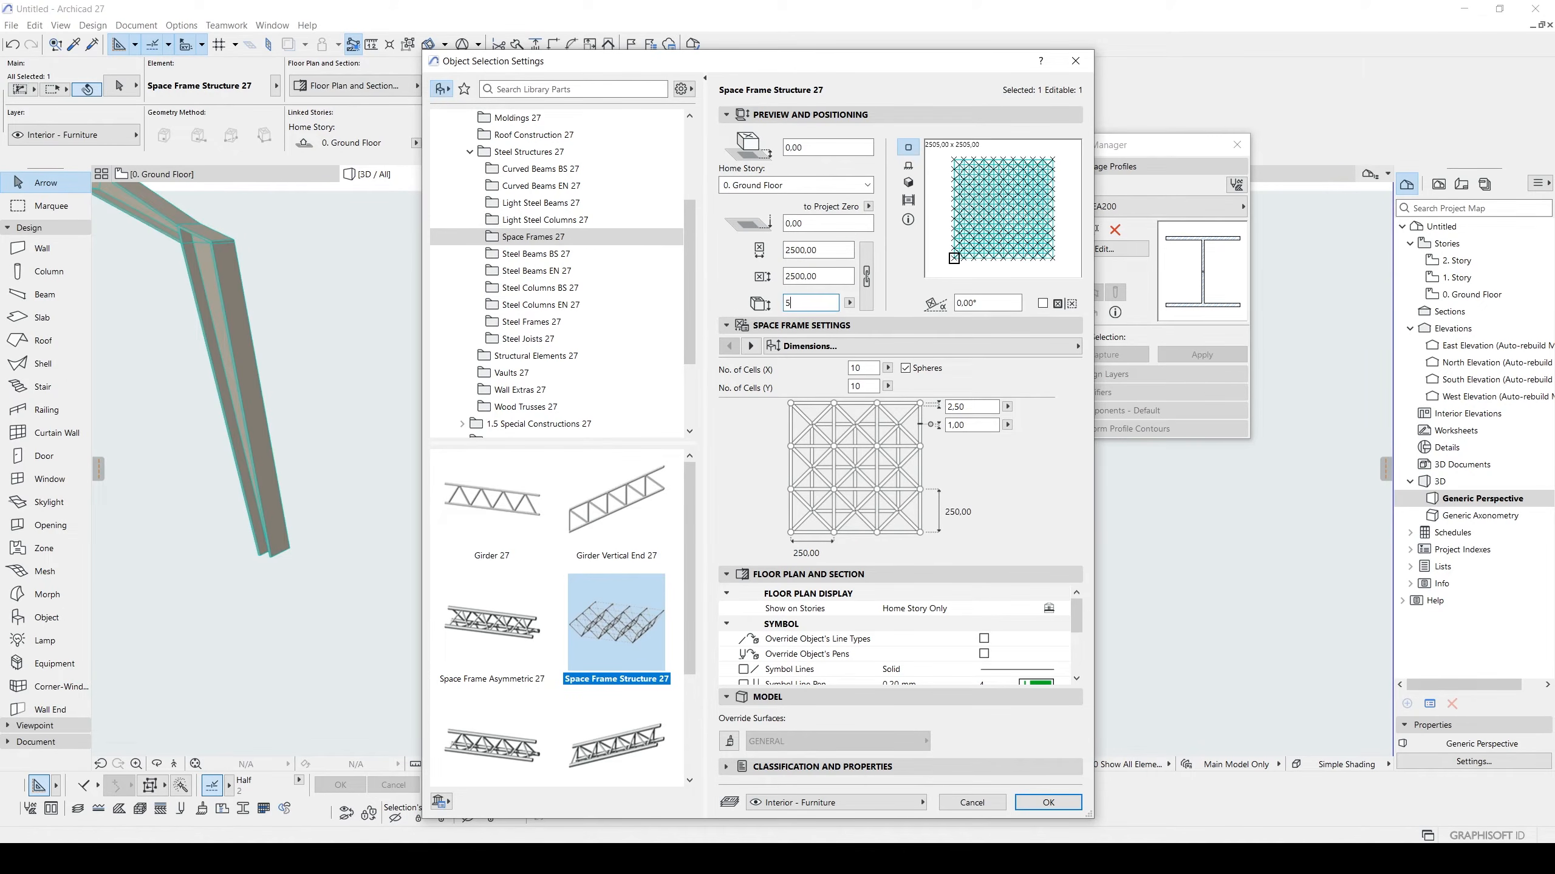
{"action": "left_click", "coordinate": [801, 278]}
{"action": "left_click", "coordinate": [1030, 806]}
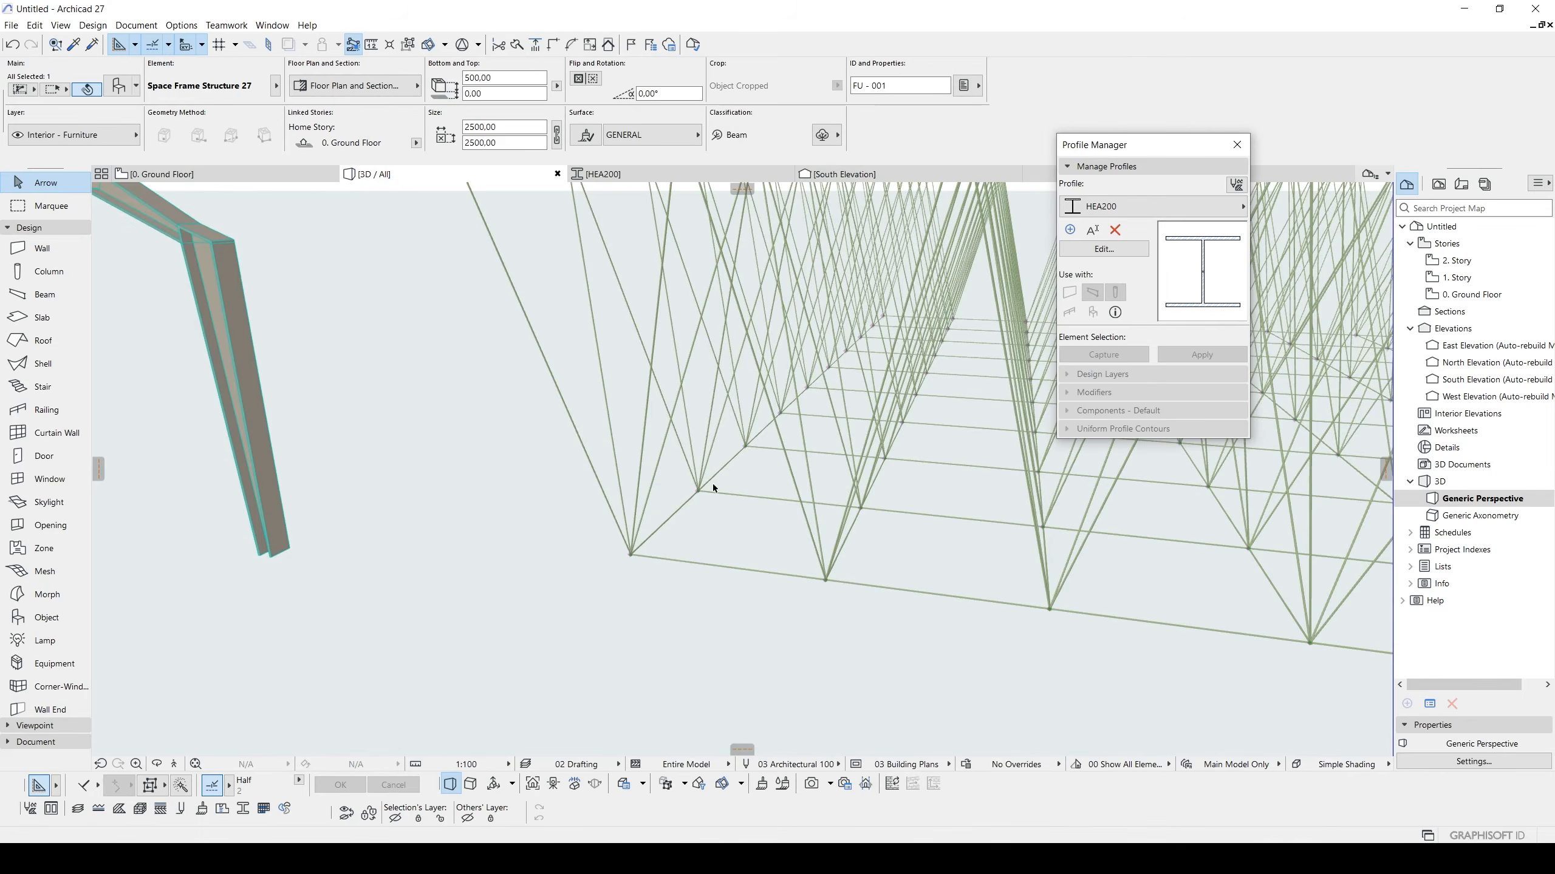
Reduce the space frame's height to 100 and raise its bottom elevation to 500.
{"action": "scroll", "coordinate": [712, 484], "scroll_direction": "down", "scroll_amount": 6}
{"action": "middle_click_drag", "start_coordinate": [829, 469], "coordinate": [614, 438], "text": "shift"}
{"action": "double_click", "coordinate": [623, 435]}
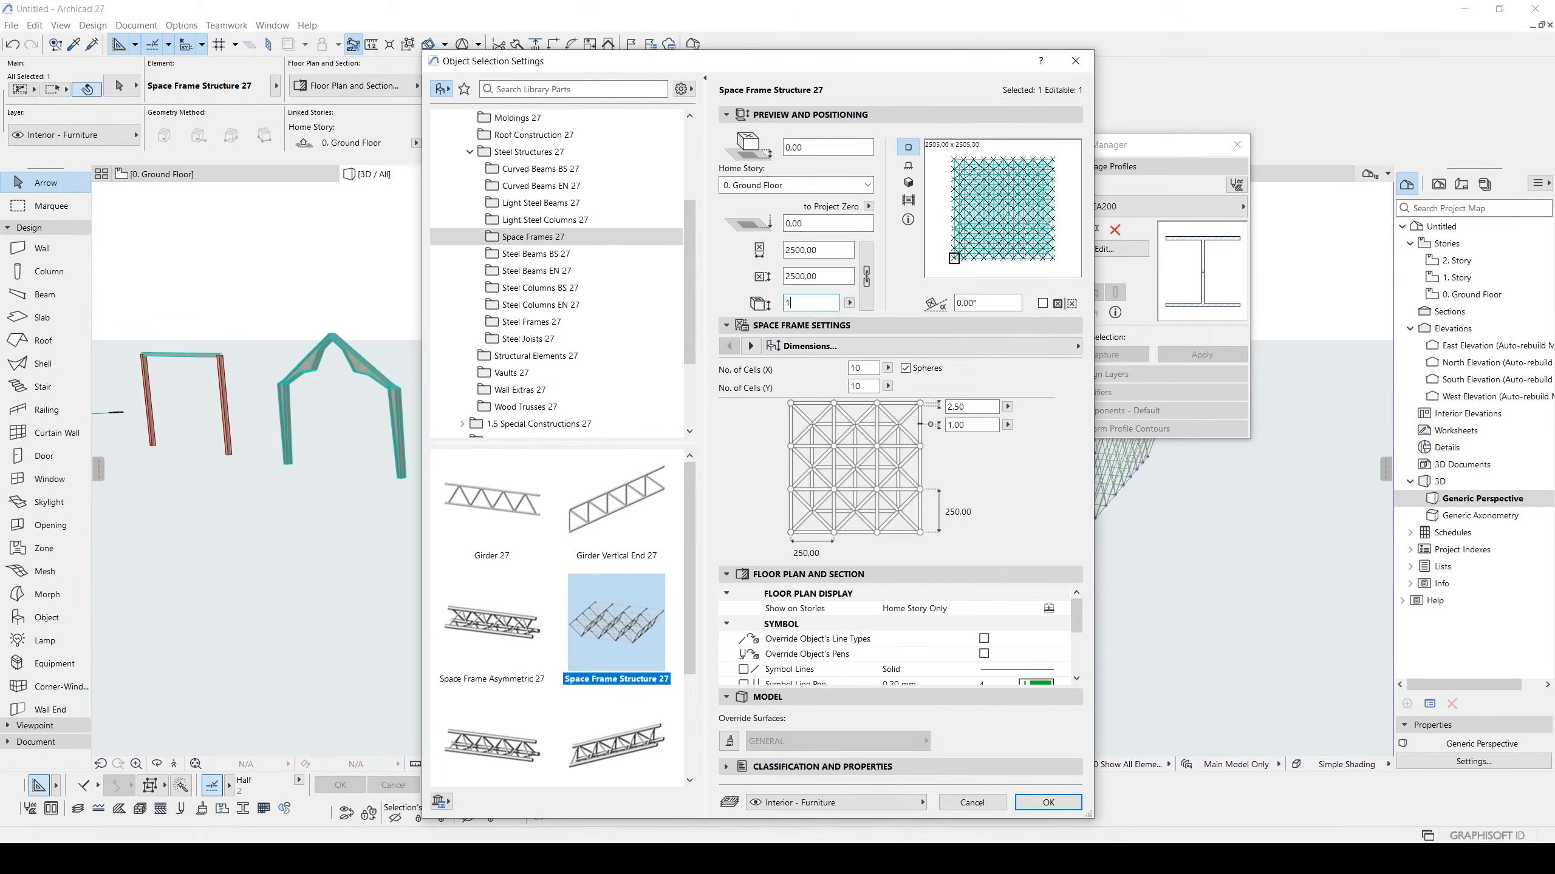
{"action": "key", "text": "Return"}
{"action": "middle_click_drag", "start_coordinate": [855, 430], "coordinate": [728, 453], "text": "shift"}
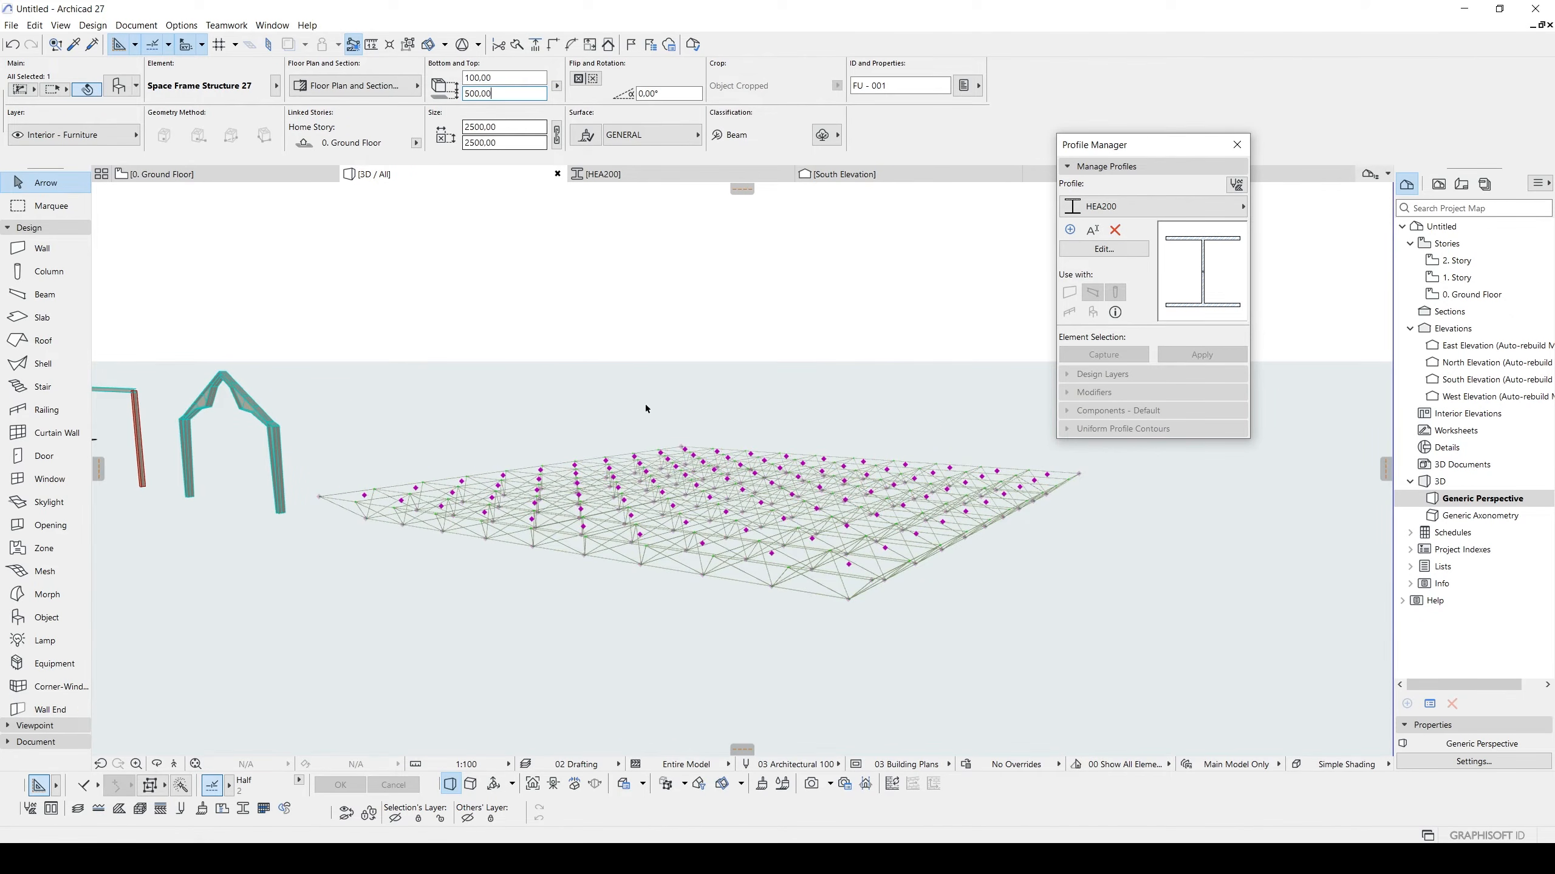
{"action": "key", "text": "Return"}
Thicken the space frame by setting the bar radius to 5 and the sphere radius to 8.
{"action": "middle_click_drag", "start_coordinate": [728, 417], "coordinate": [701, 376], "text": "shift"}
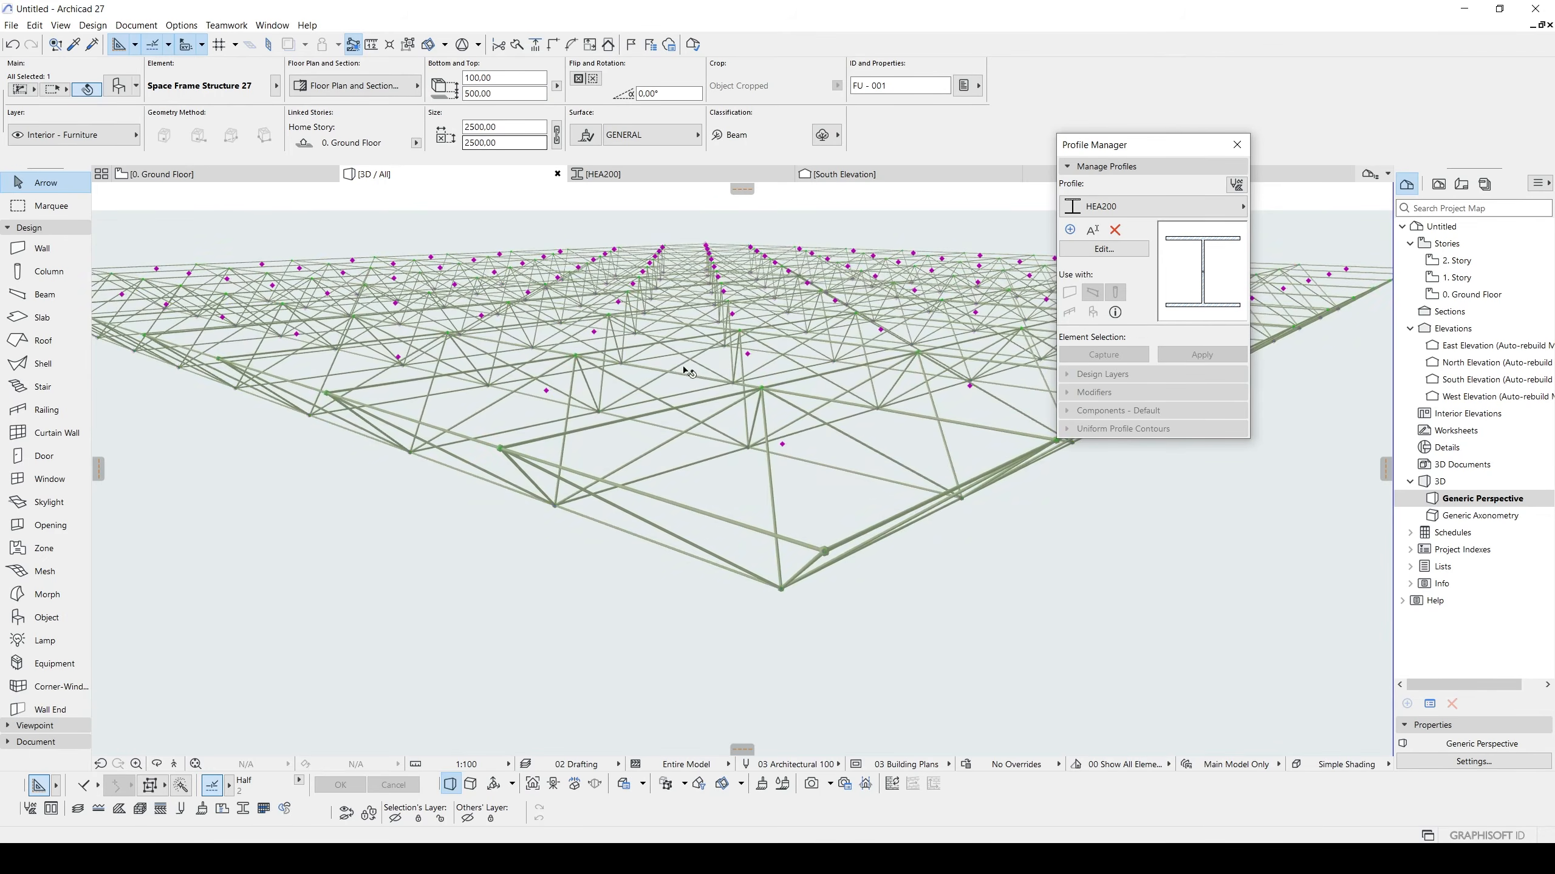
{"action": "double_click", "coordinate": [740, 357]}
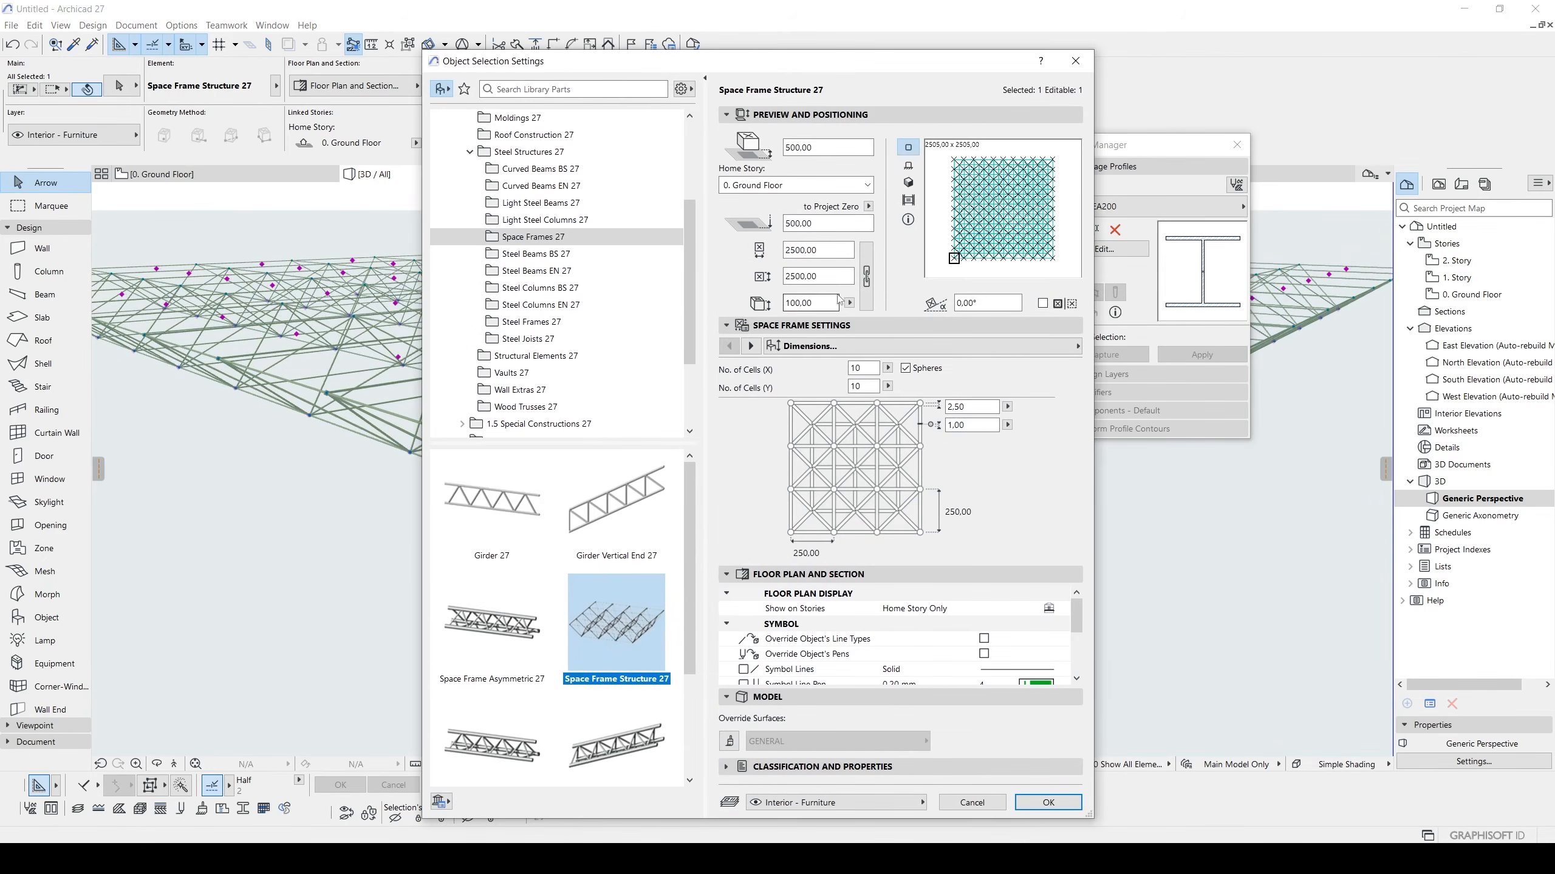
{"action": "left_click_drag", "start_coordinate": [866, 76], "coordinate": [837, 68]}
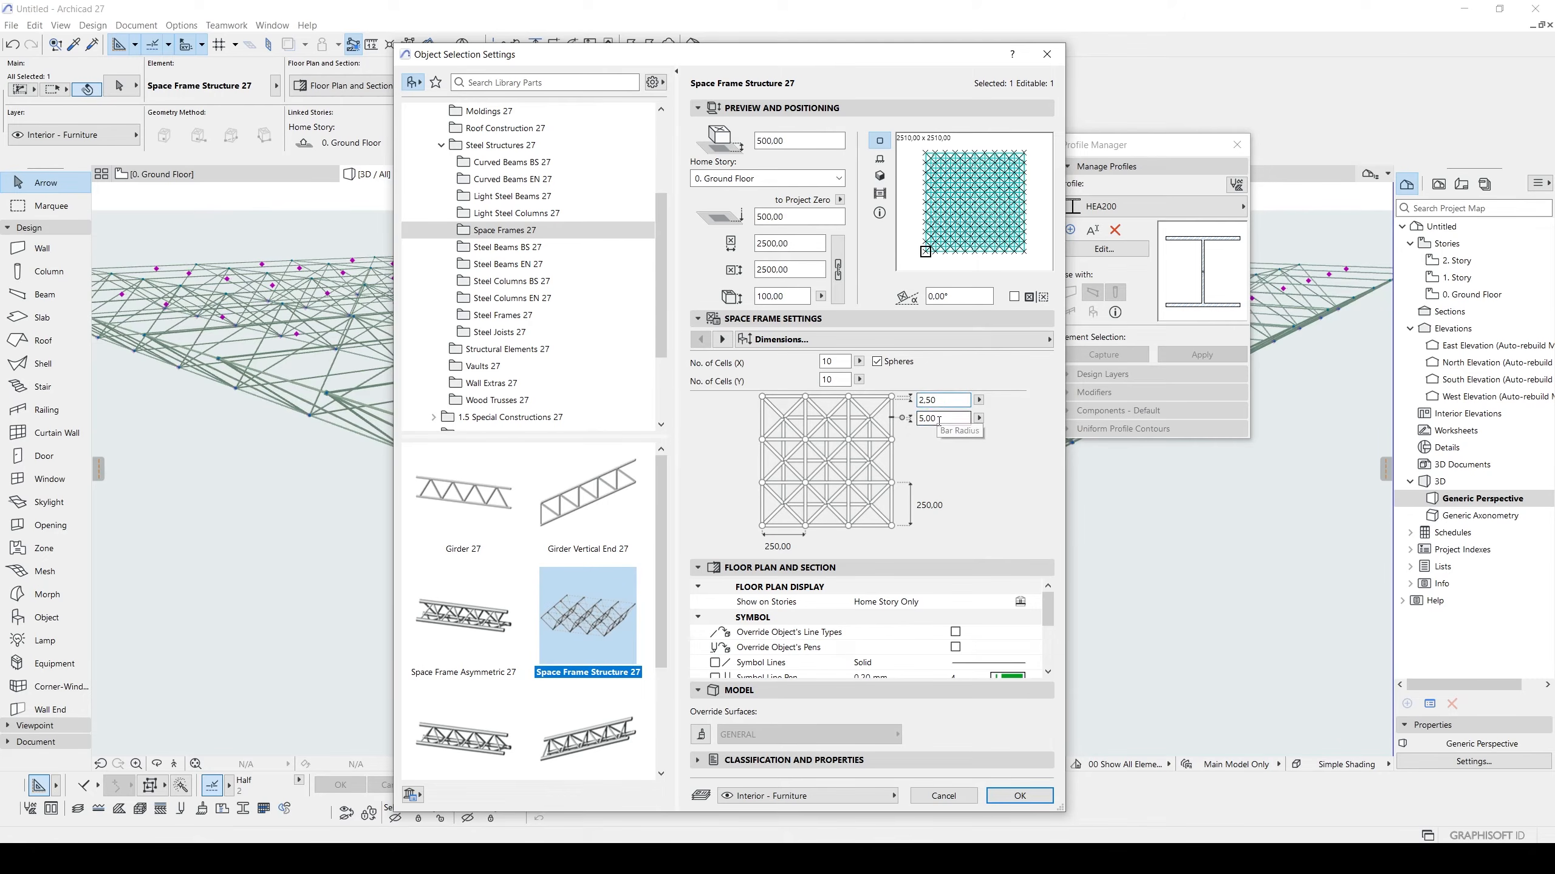
{"action": "left_click", "coordinate": [1019, 796]}
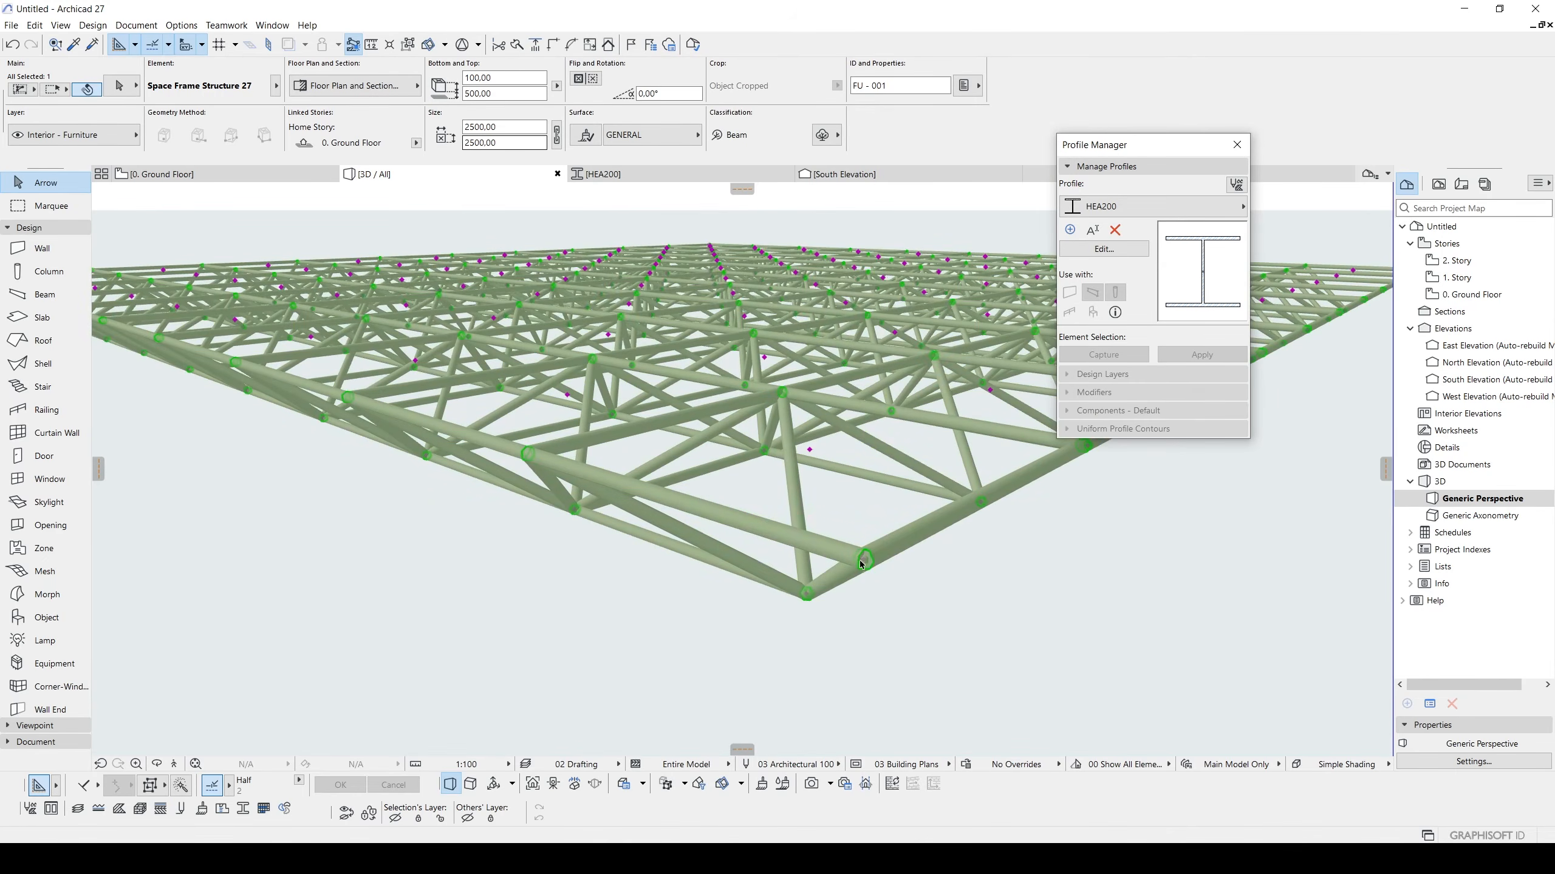
{"action": "double_click", "coordinate": [859, 559]}
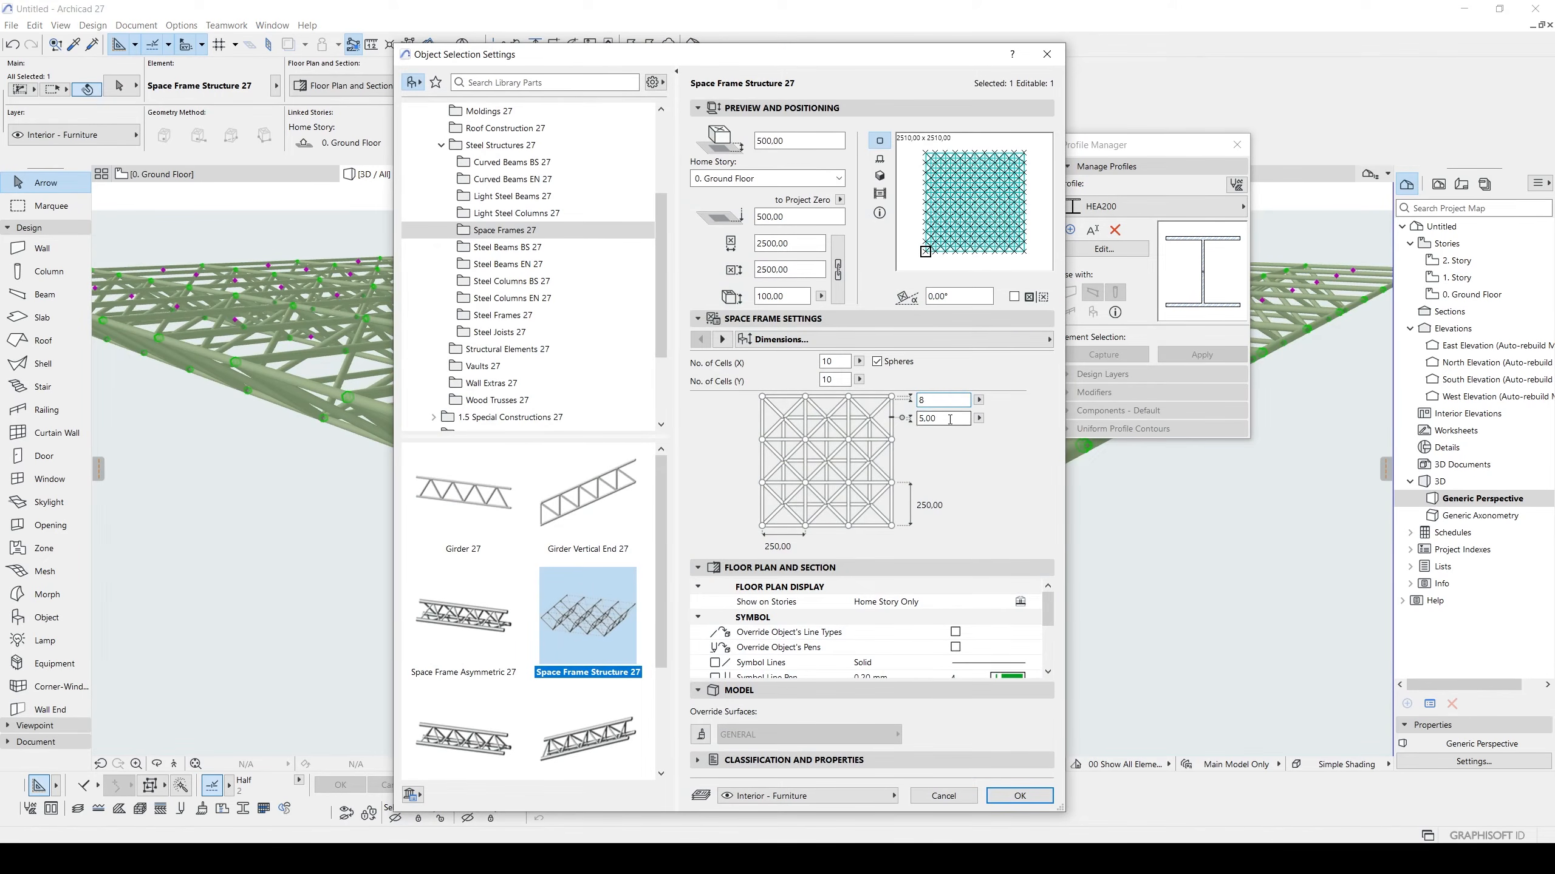
{"action": "left_click", "coordinate": [1018, 799]}
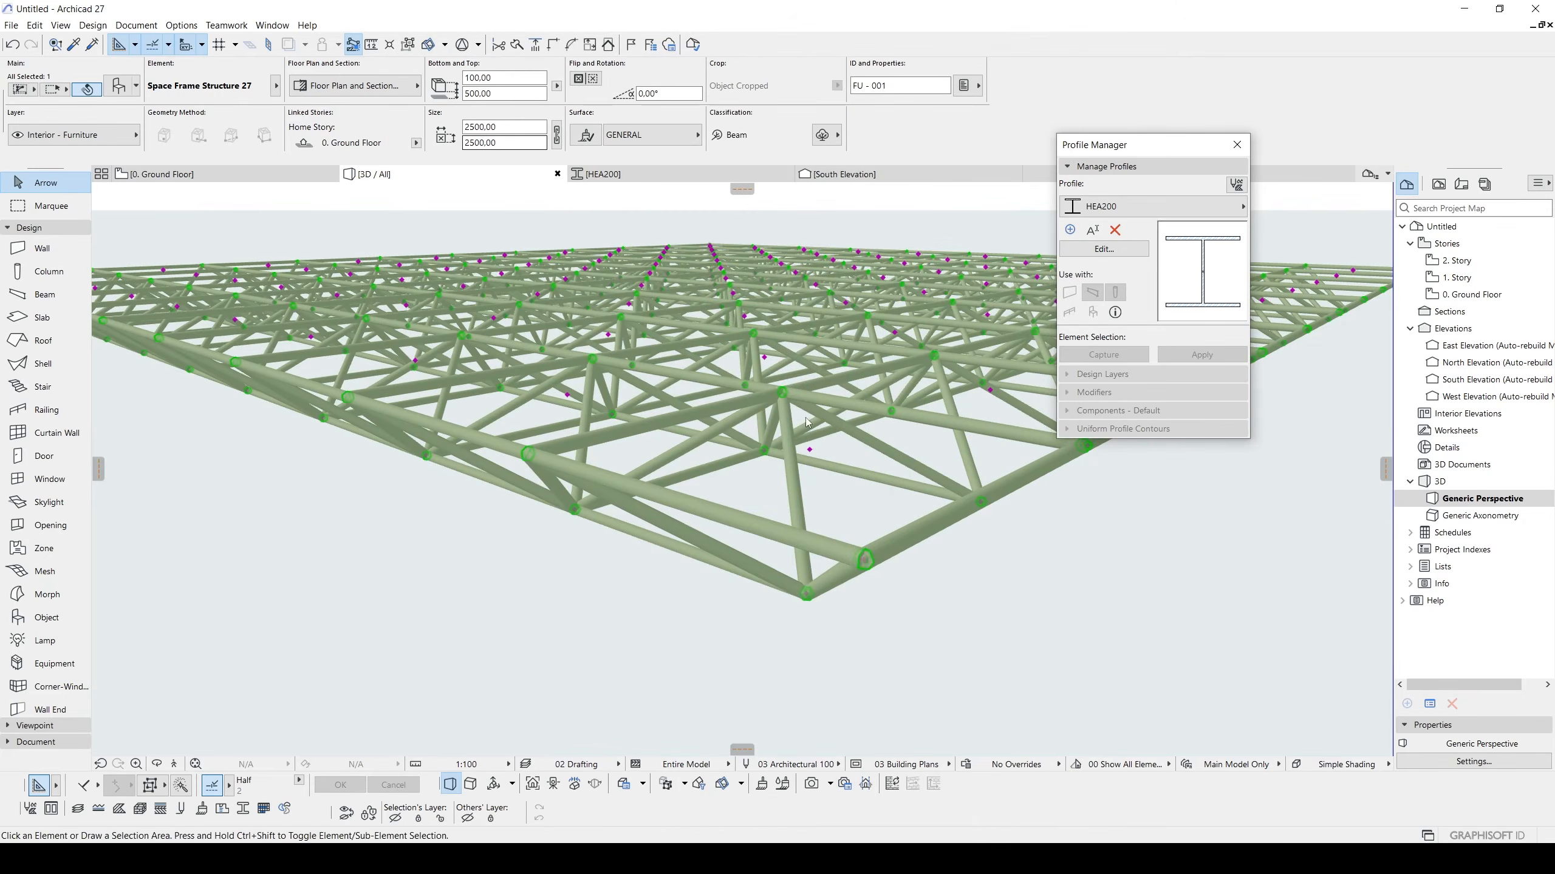
Set the 3D representation resolution of the space frame to 12 for rounder bars and spheres.
{"action": "middle_click_drag", "start_coordinate": [779, 437], "coordinate": [728, 373], "text": "shift"}
{"action": "key", "text": "Up"}
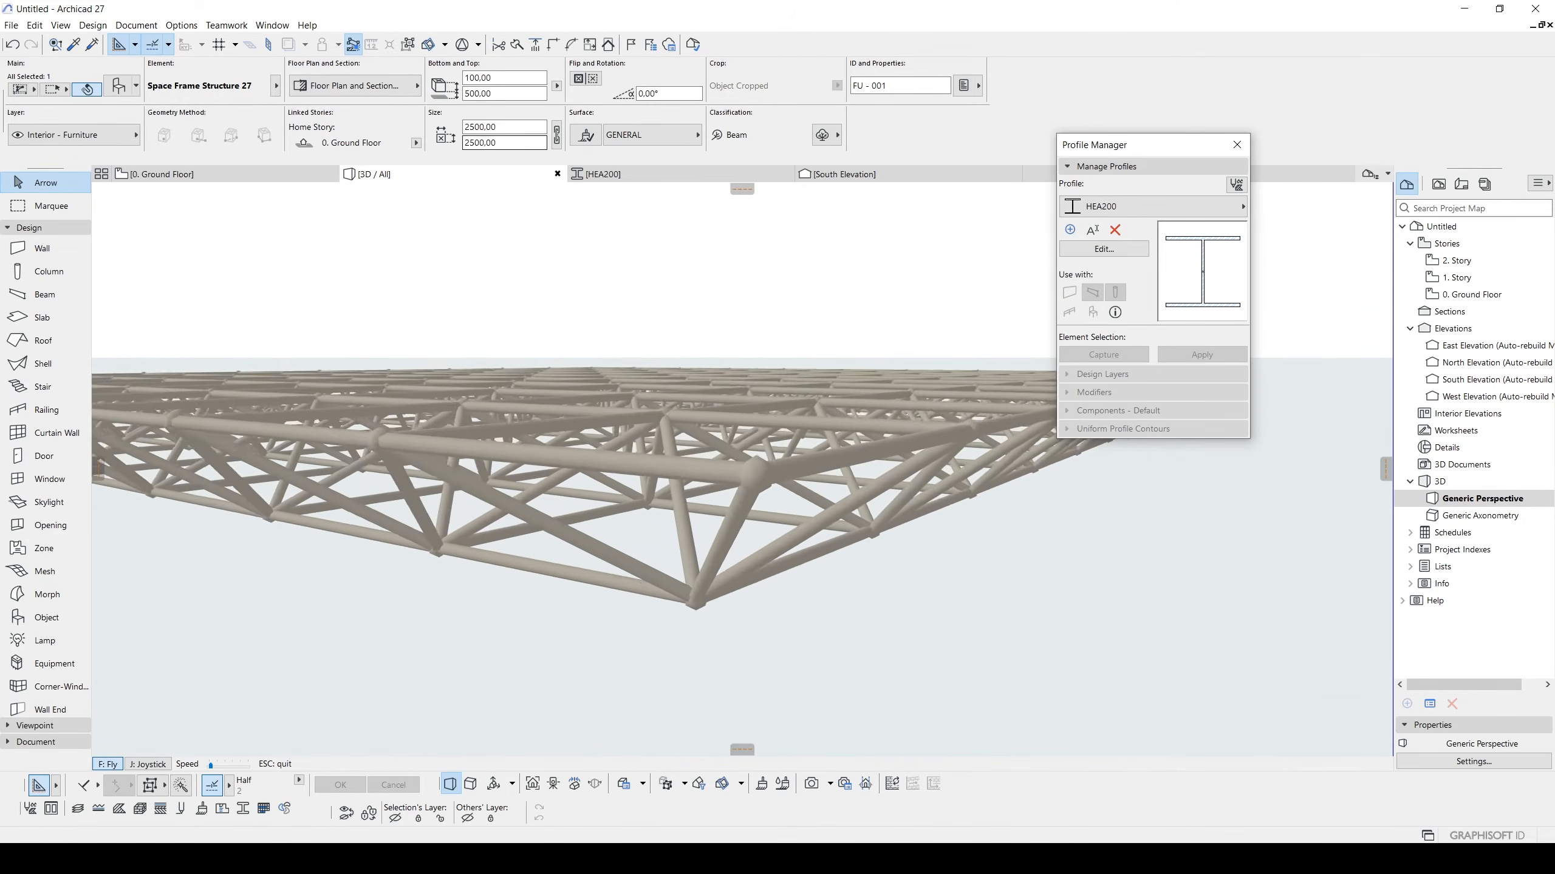
{"action": "key", "text": "Escape"}
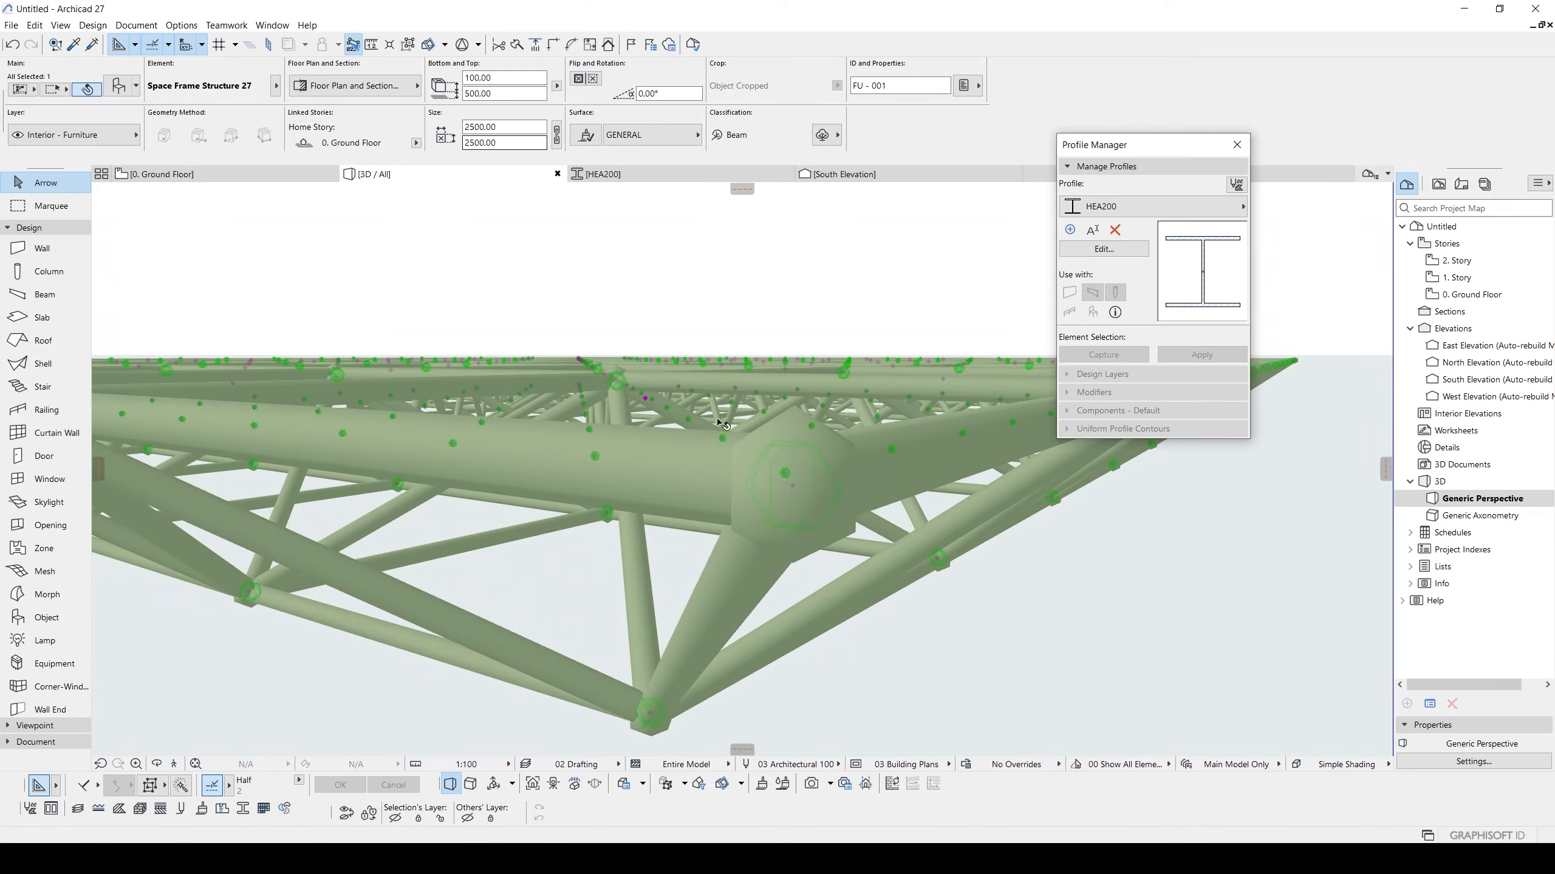
{"action": "key", "text": "Escape"}
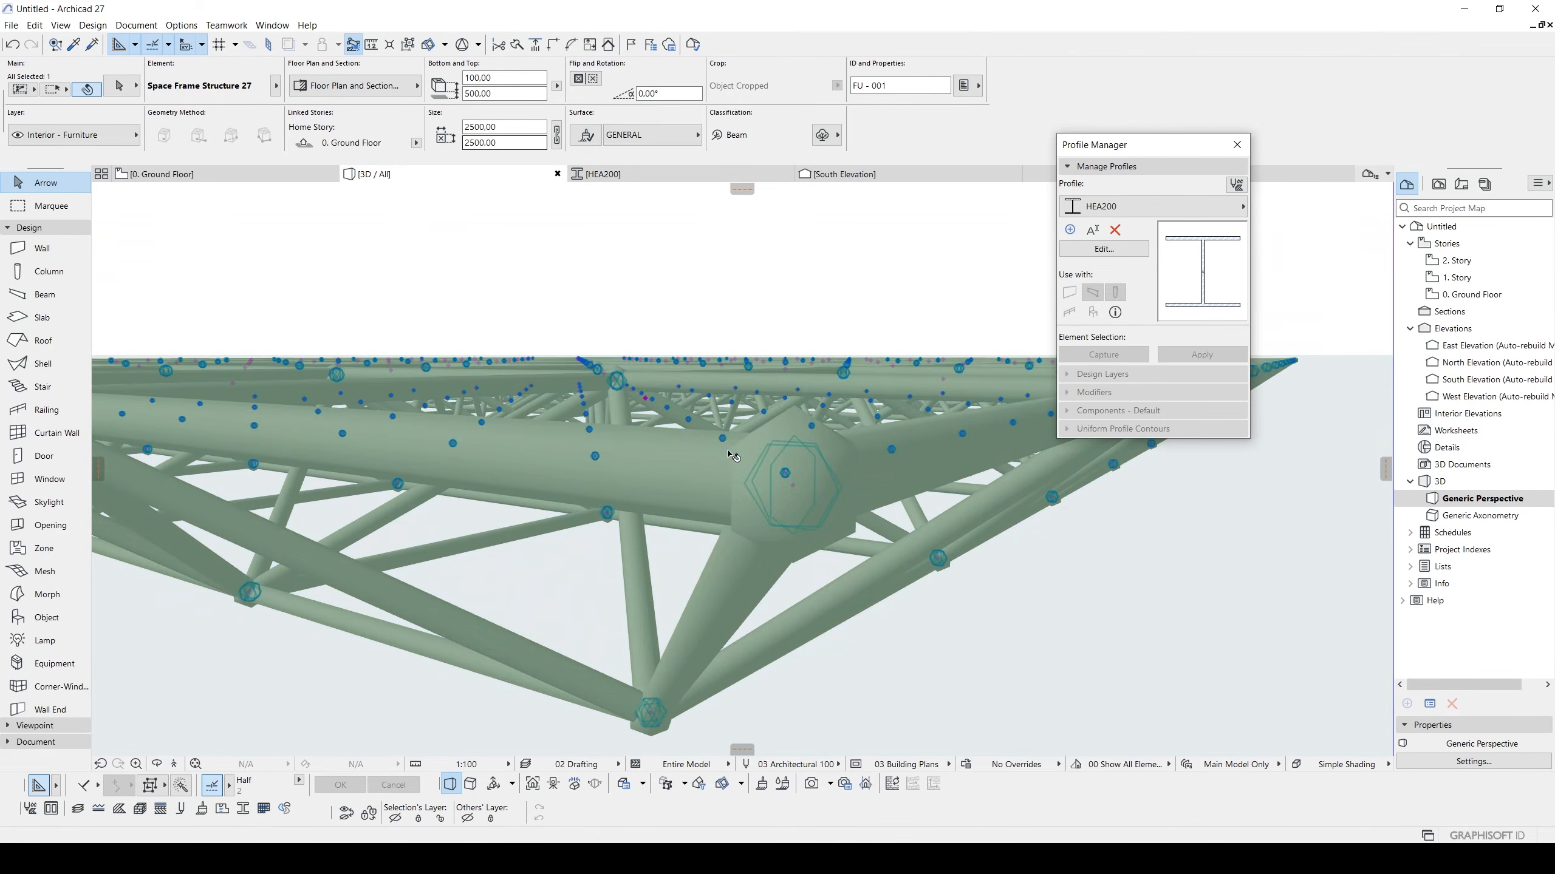
{"action": "double_click", "coordinate": [728, 455]}
{"action": "left_click", "coordinate": [722, 339]}
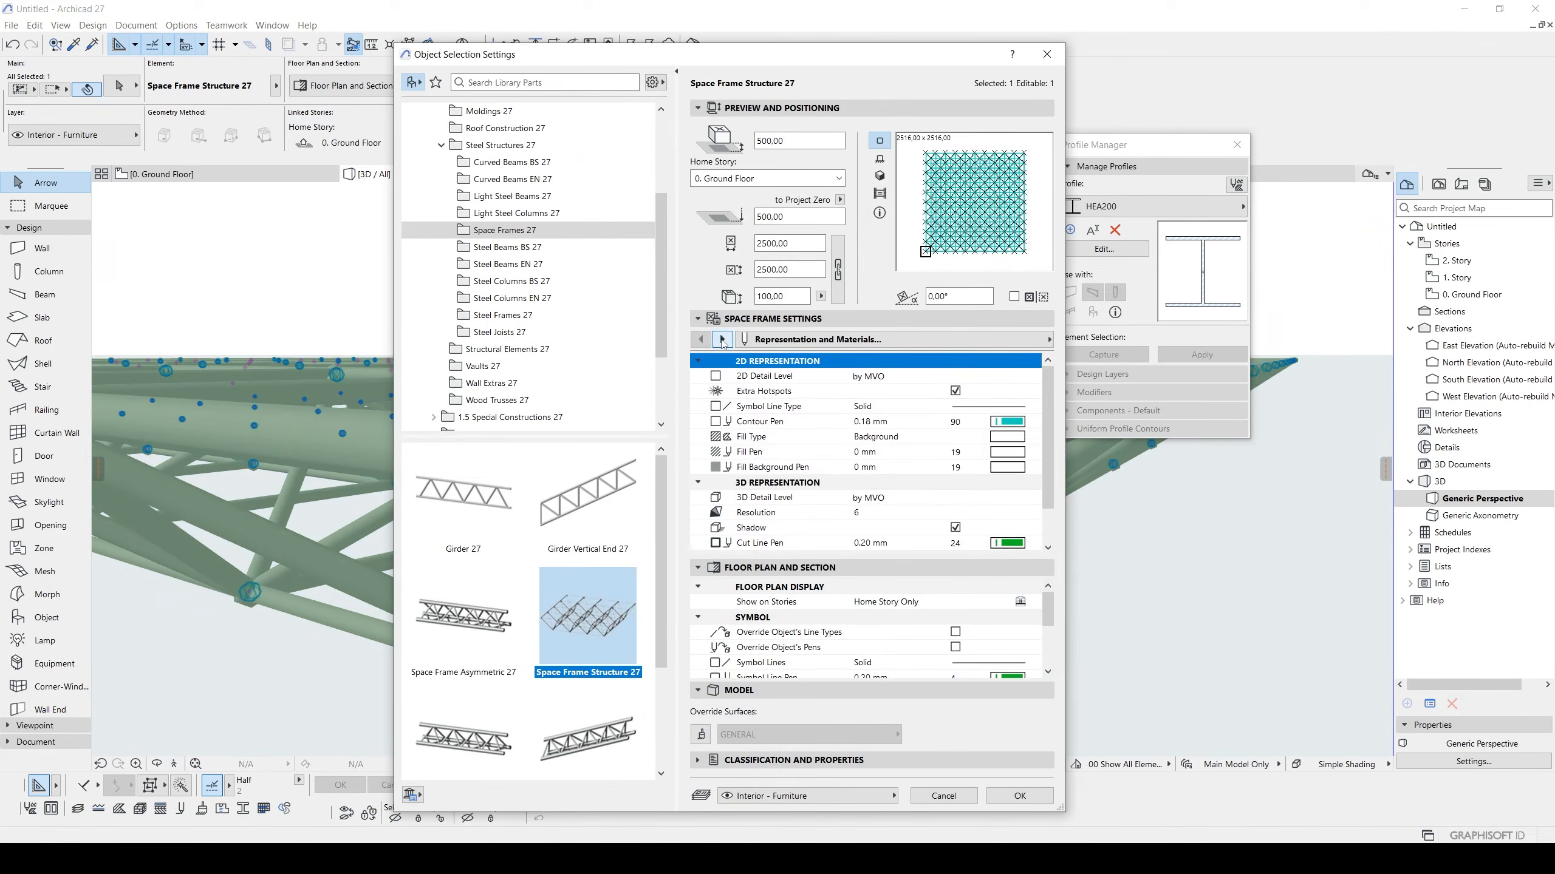
{"action": "left_click", "coordinate": [809, 378]}
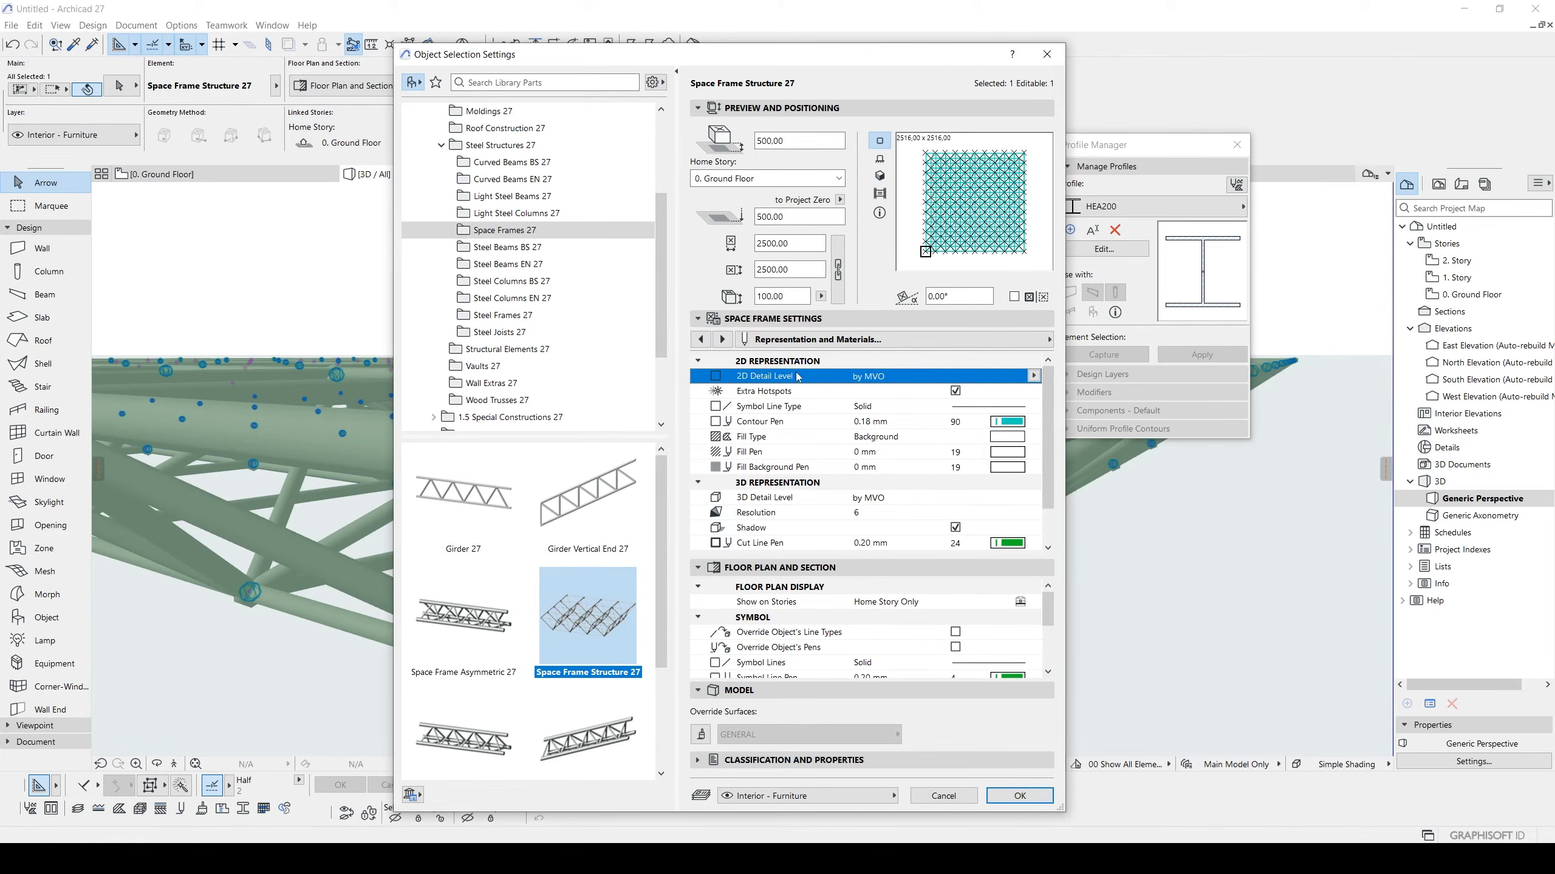
{"action": "left_click", "coordinate": [772, 544]}
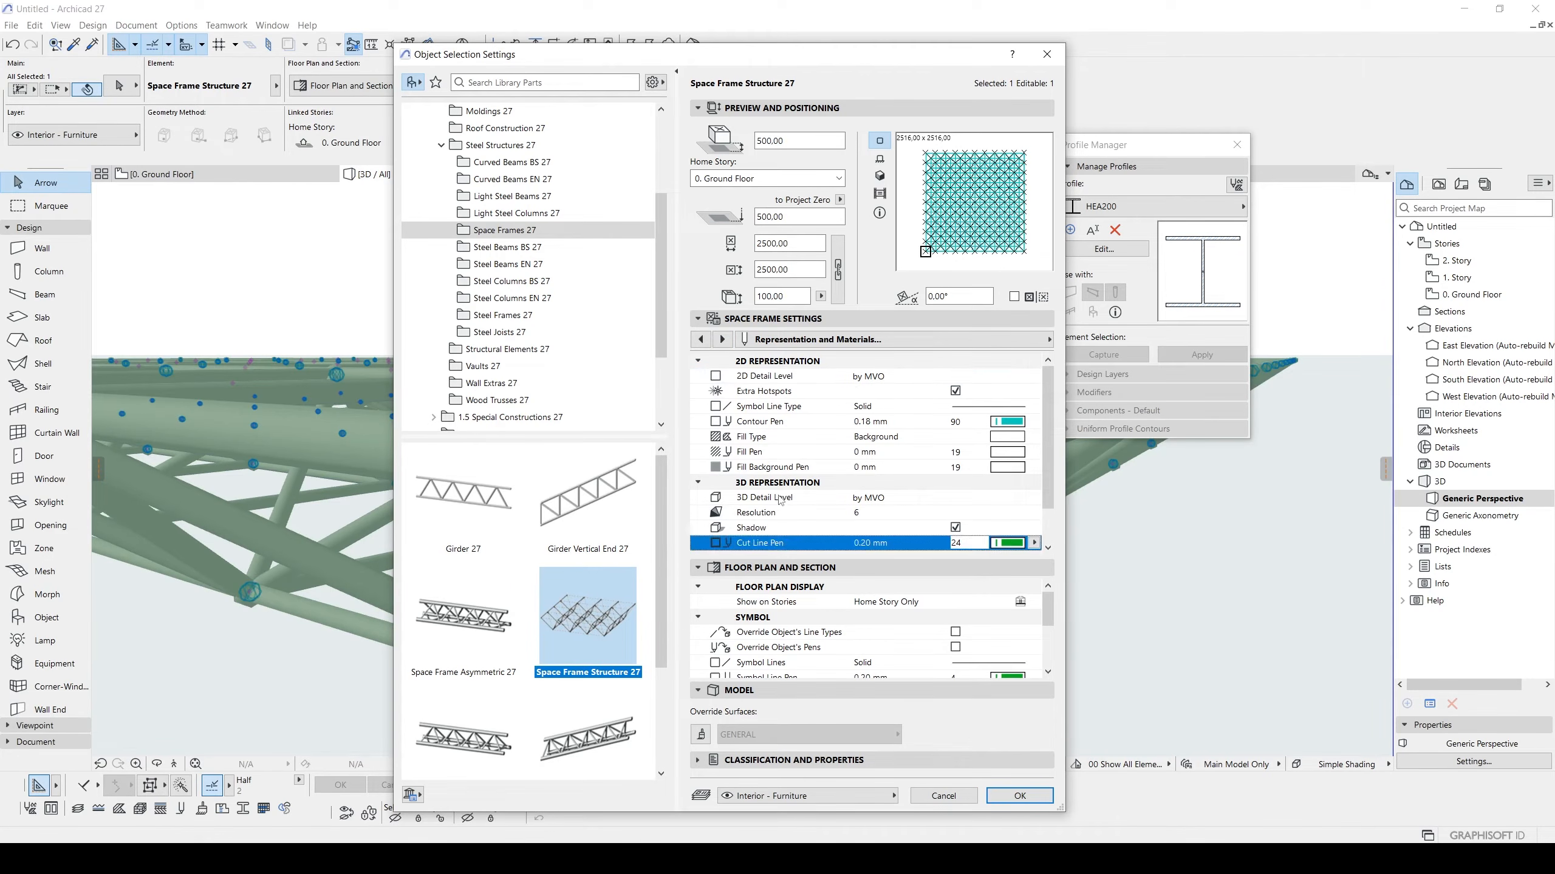
{"action": "left_click", "coordinate": [781, 499]}
{"action": "left_click", "coordinate": [854, 514]}
{"action": "type", "text": "6"}
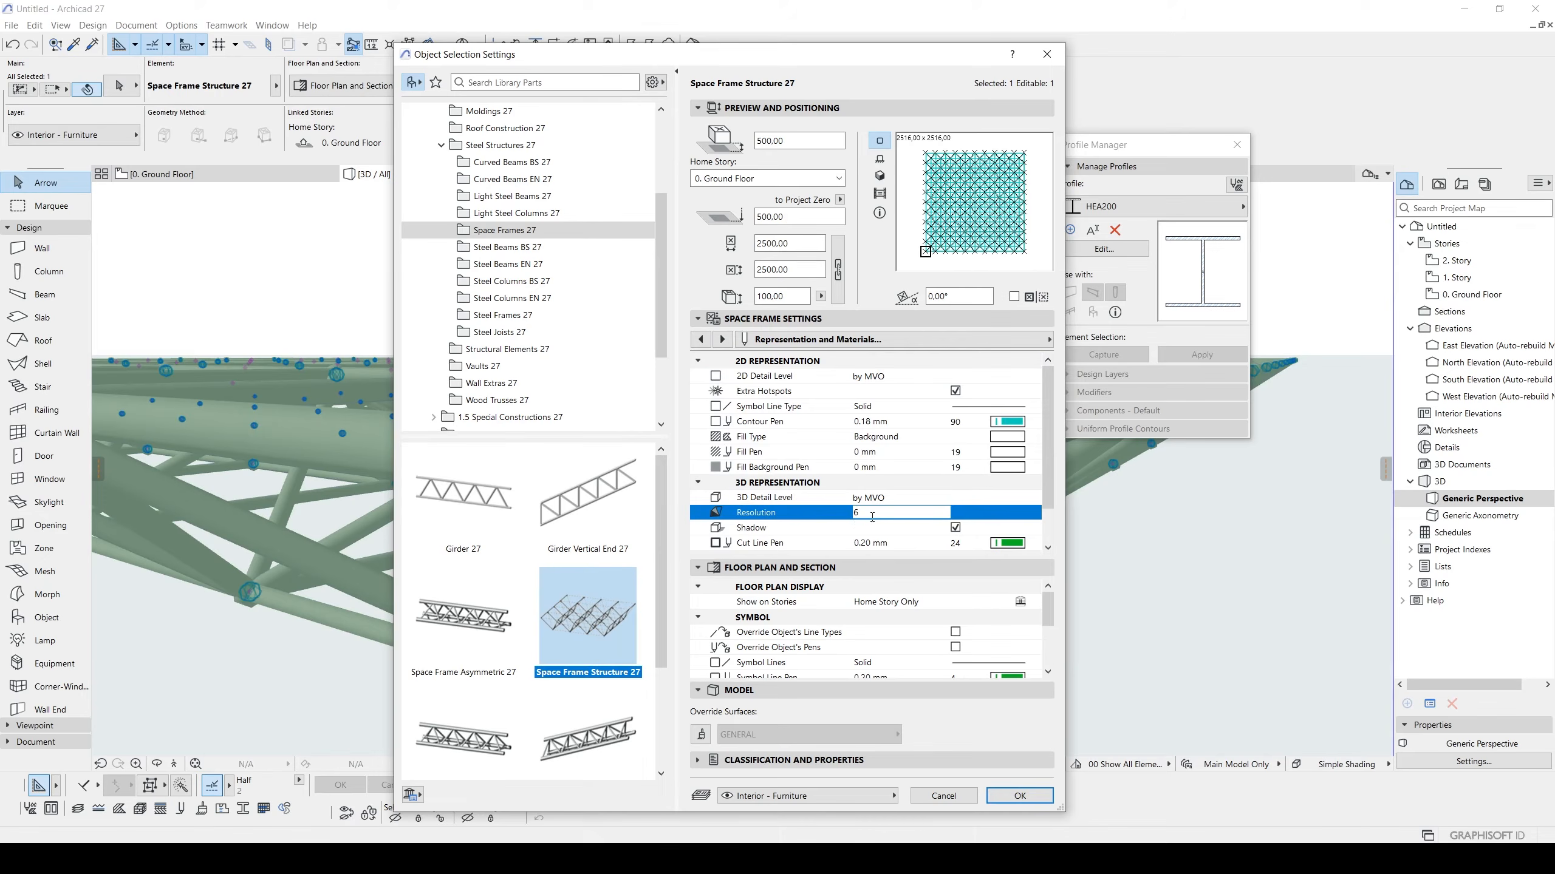
{"action": "left_click_drag", "start_coordinate": [731, 61], "coordinate": [1085, 81]}
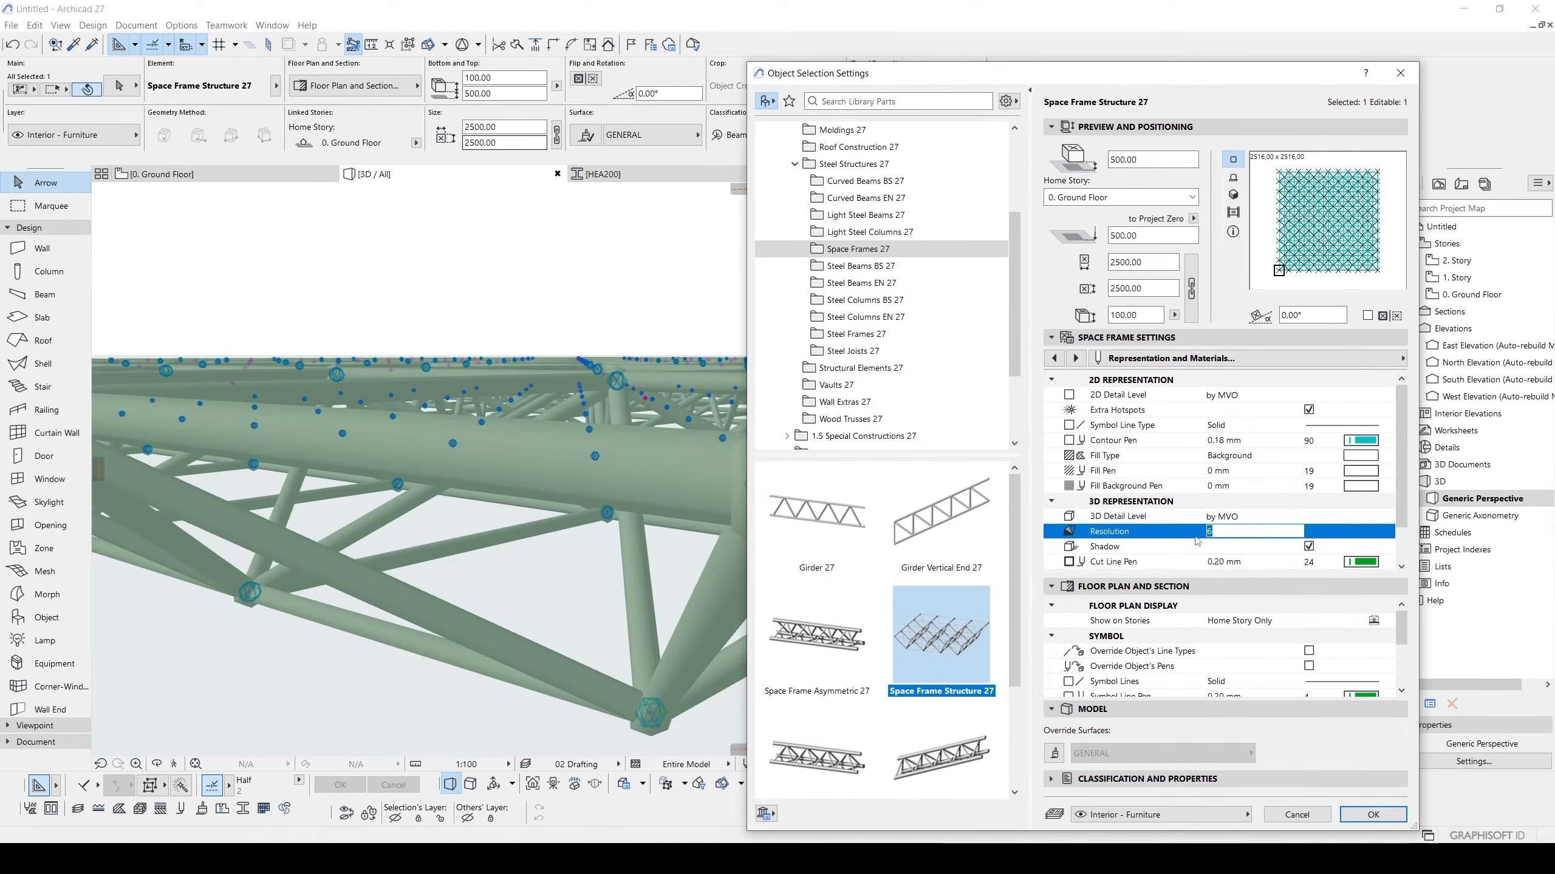
{"action": "left_click", "coordinate": [1144, 522]}
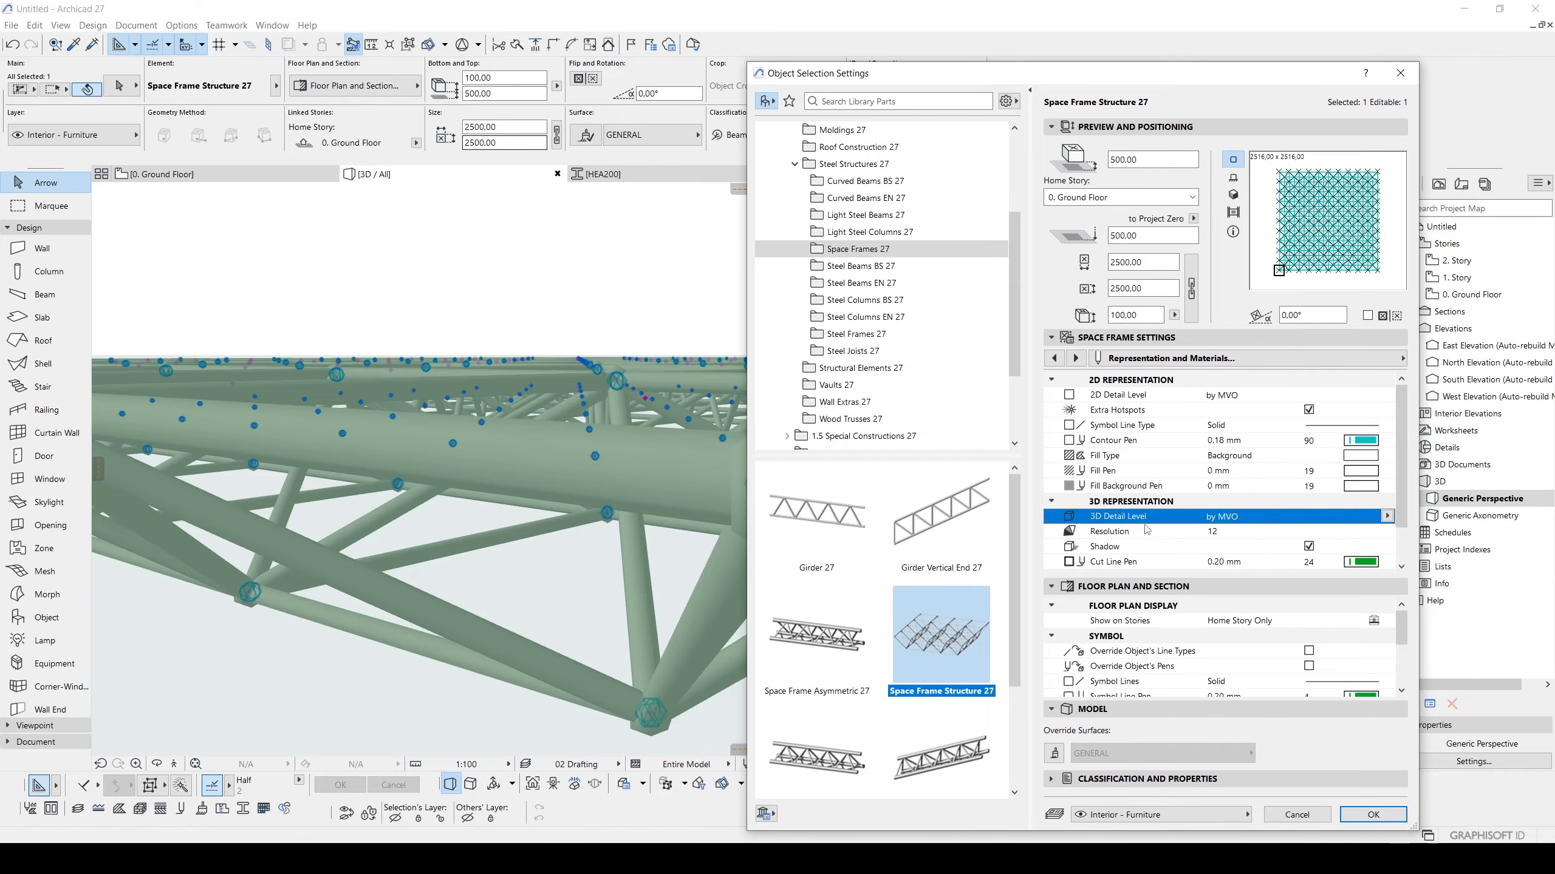
{"action": "left_click", "coordinate": [1128, 538]}
{"action": "left_click", "coordinate": [1385, 818]}
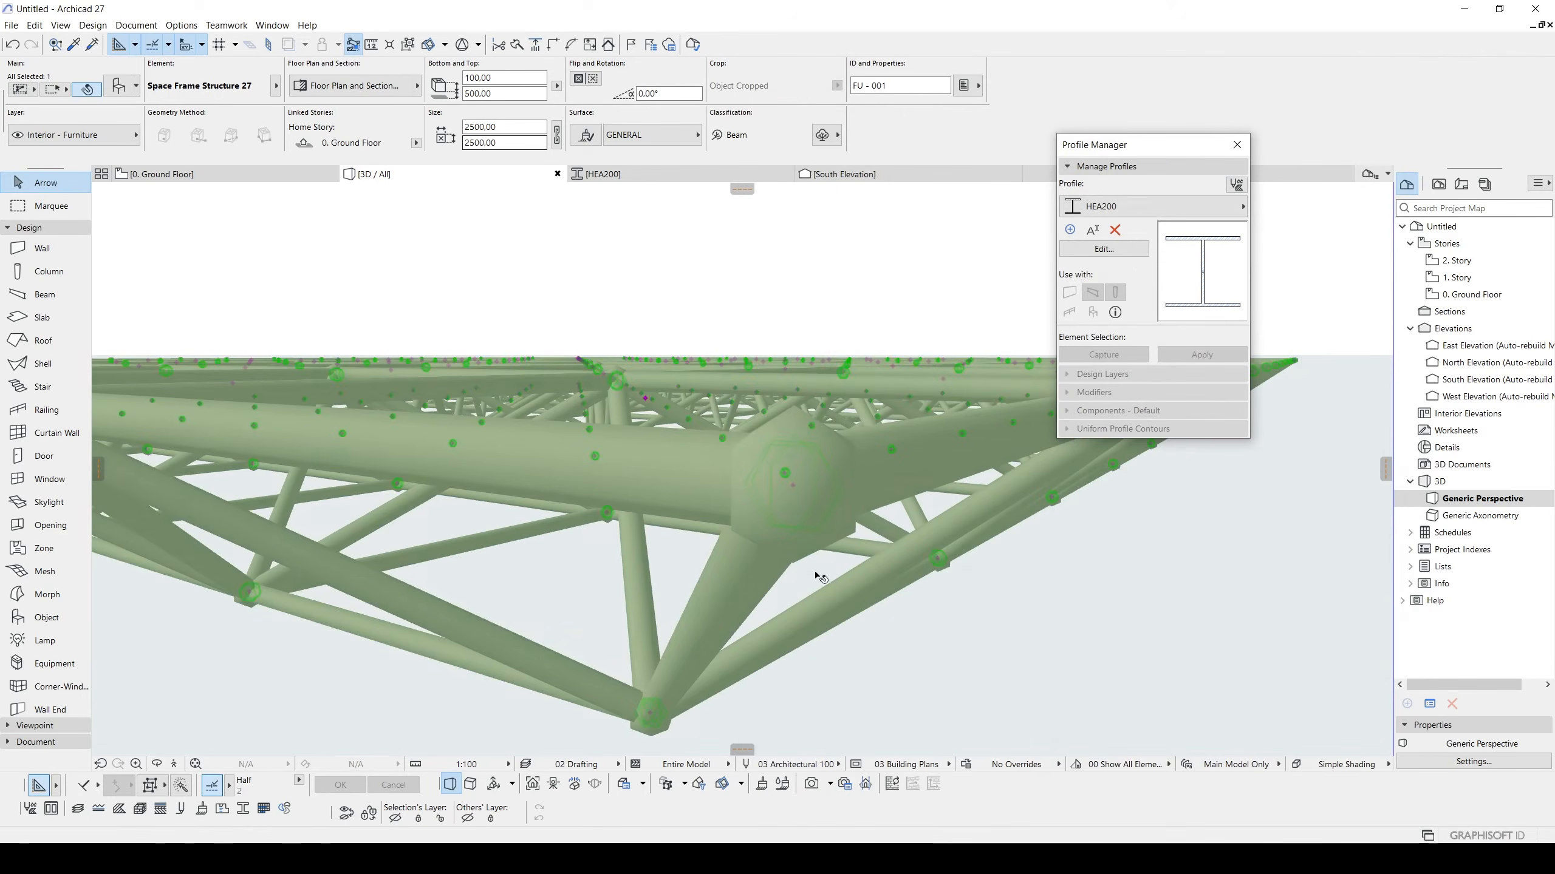
In the ground floor plan, place the HEA column from the simple frame on the inner node nearest the space frame's upper-left corner.
{"action": "scroll", "coordinate": [789, 558], "scroll_direction": "down", "scroll_amount": 10}
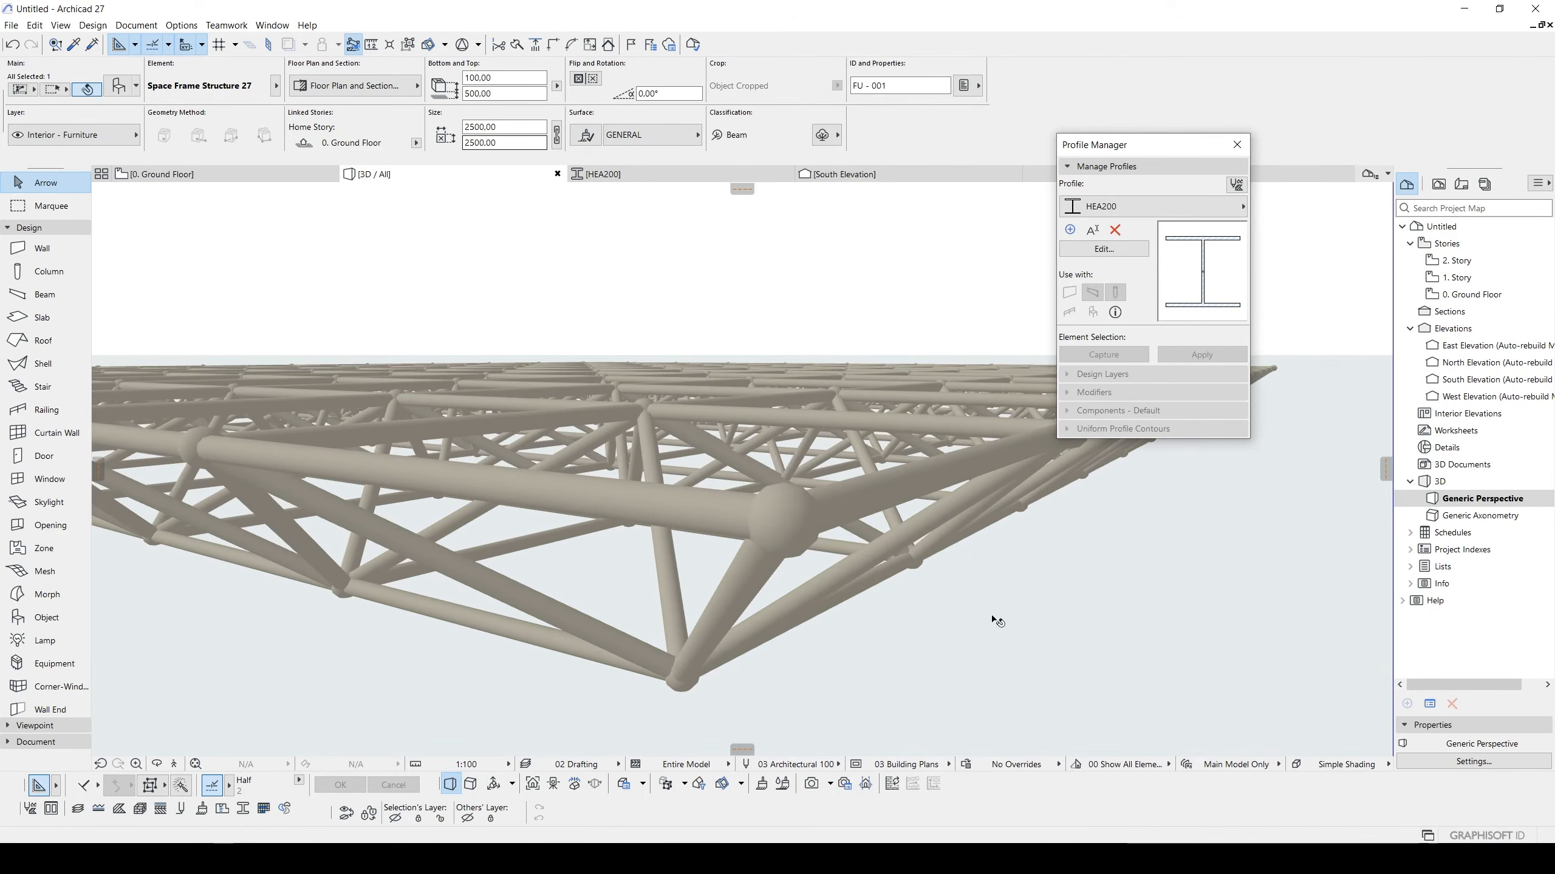
{"action": "middle_click_drag", "start_coordinate": [704, 526], "coordinate": [546, 536], "text": "shift"}
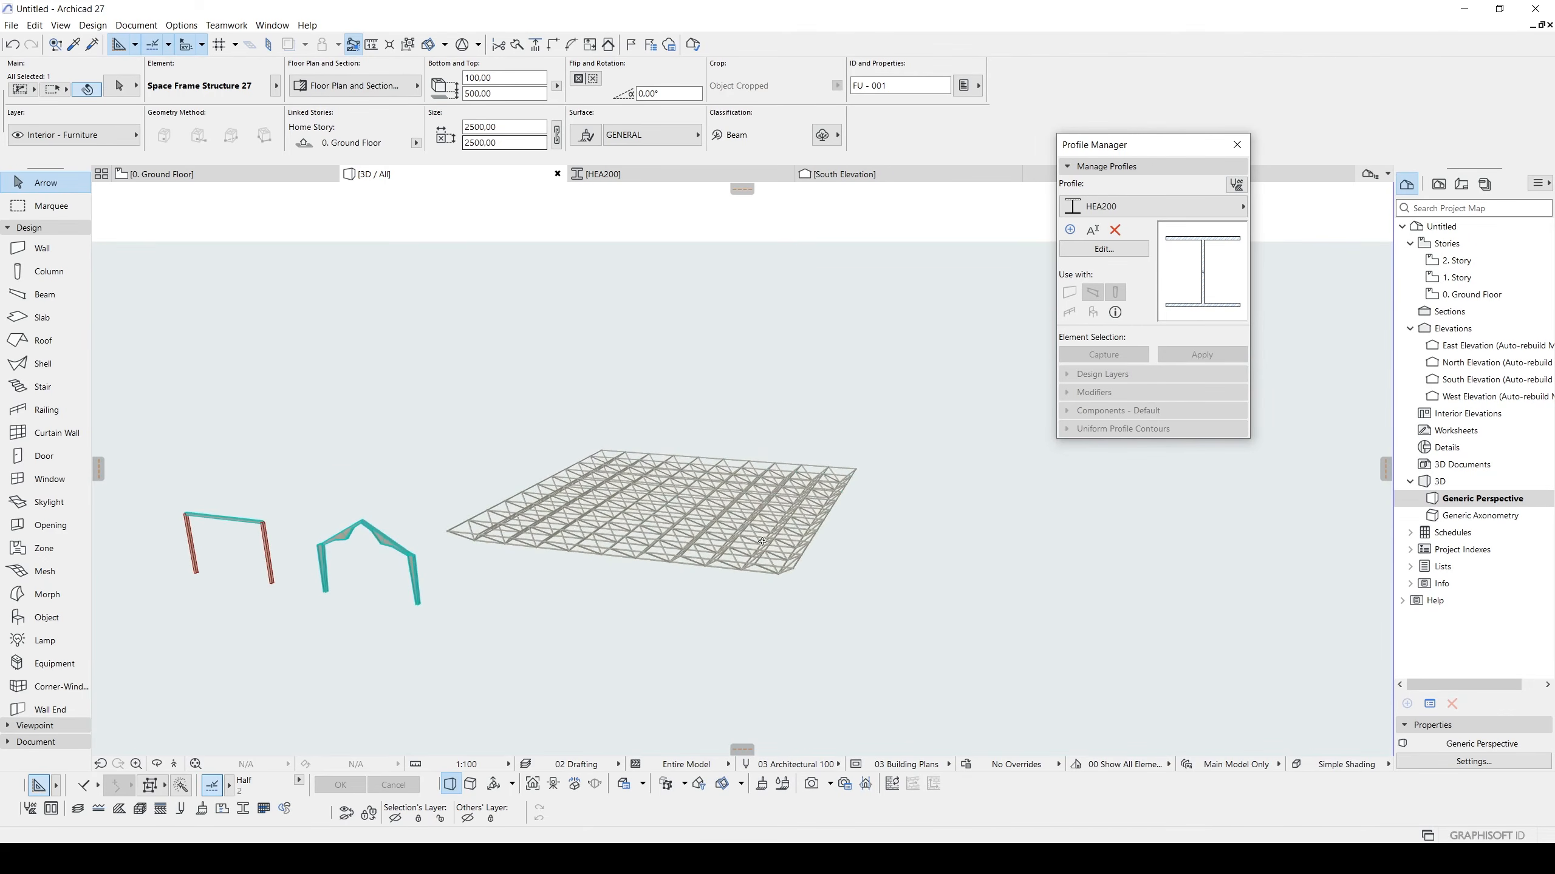
{"action": "scroll", "coordinate": [527, 537], "scroll_direction": "up", "scroll_amount": 6}
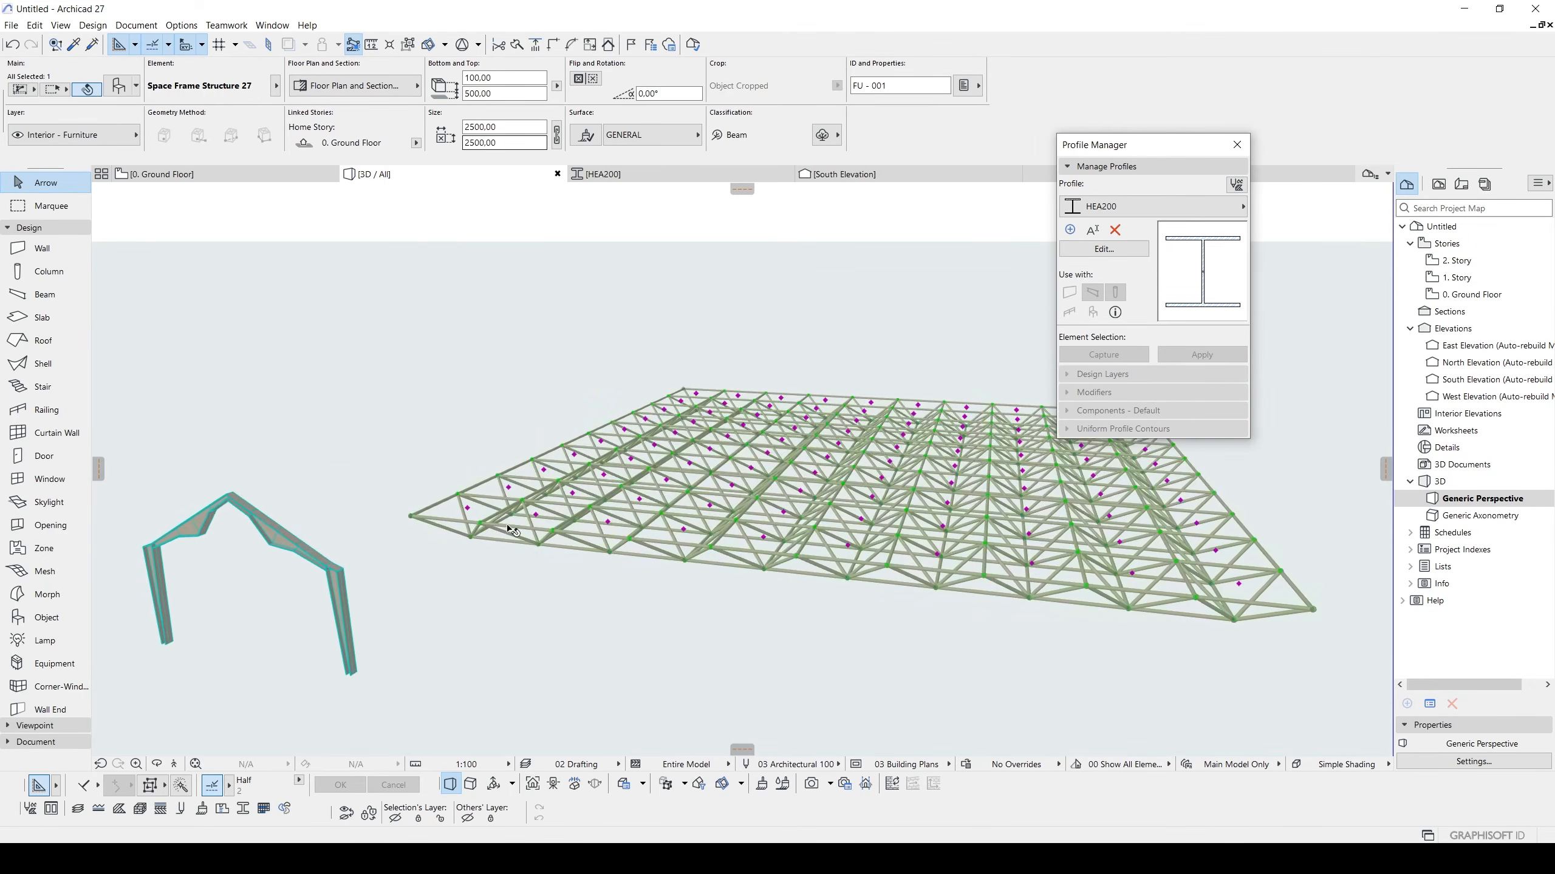
{"action": "key", "text": "F2"}
{"action": "middle_click_drag", "start_coordinate": [410, 642], "coordinate": [631, 635]}
{"action": "left_click", "coordinate": [633, 637]}
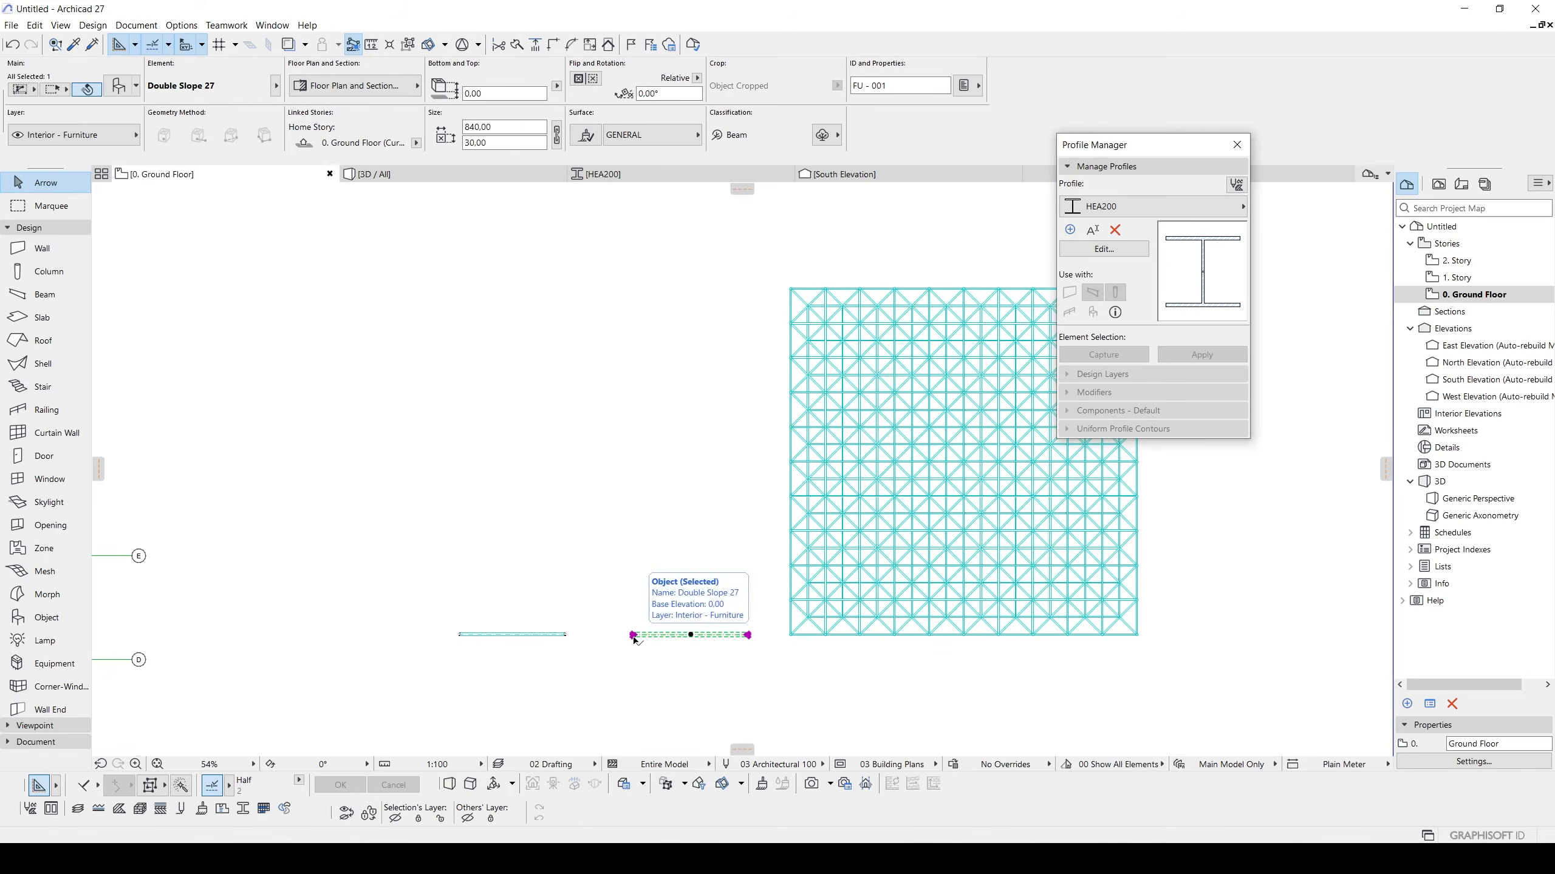
{"action": "left_click", "coordinate": [612, 637]}
{"action": "scroll", "coordinate": [613, 637], "scroll_direction": "up", "scroll_amount": 4}
{"action": "left_click_drag", "start_coordinate": [613, 574], "coordinate": [697, 660]}
{"action": "left_click_drag", "start_coordinate": [476, 588], "coordinate": [559, 652]}
{"action": "key", "text": "ctrl+d"}
{"action": "left_click", "coordinate": [513, 632]}
{"action": "scroll", "coordinate": [625, 538], "scroll_direction": "up", "scroll_amount": 8}
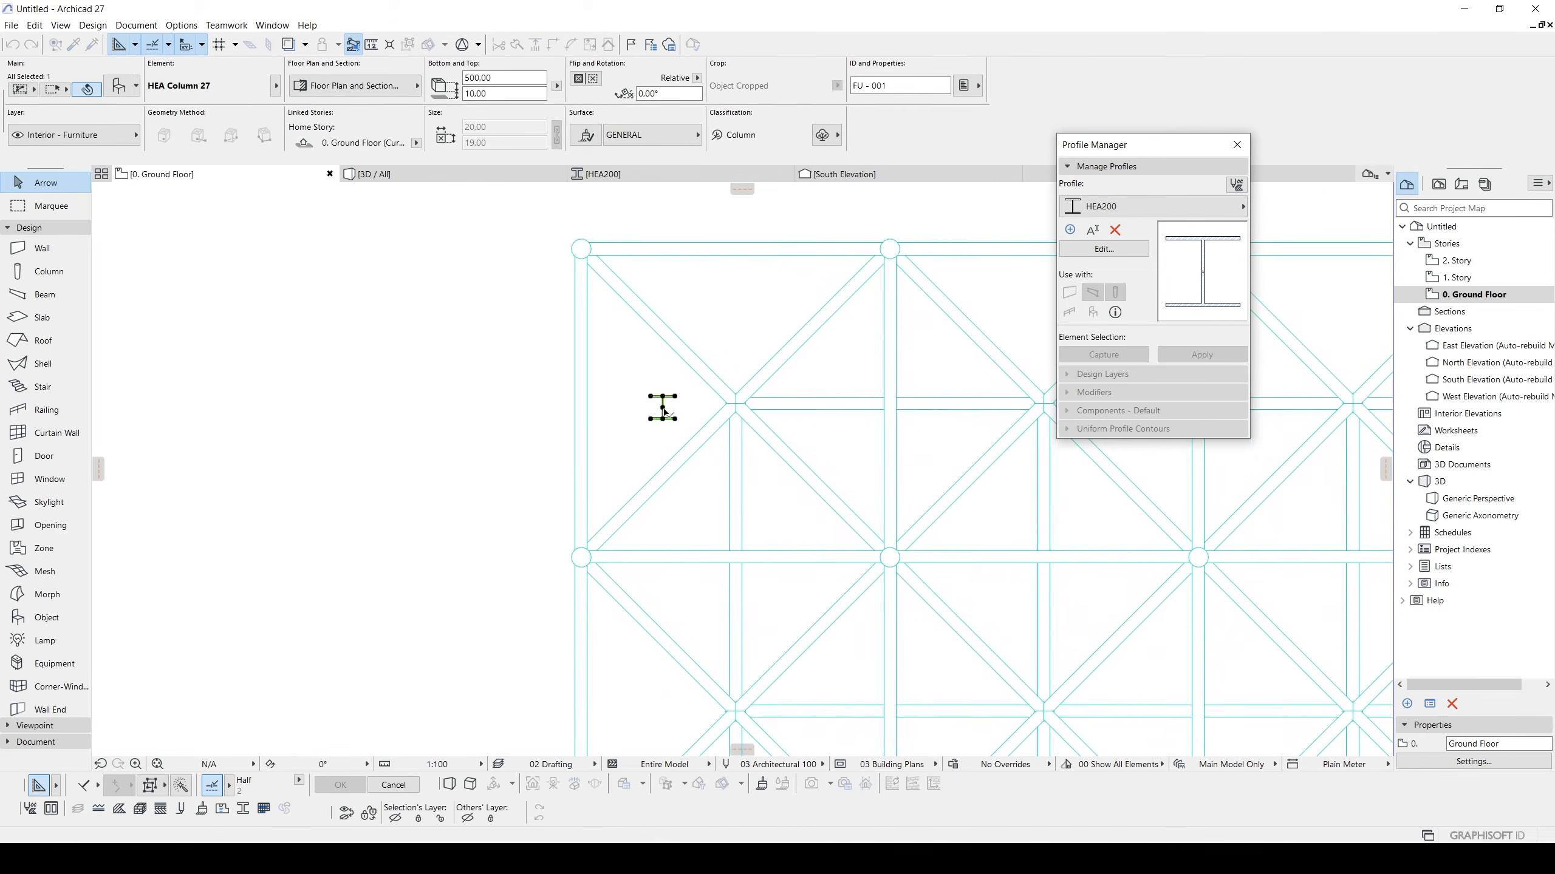
{"action": "left_click", "coordinate": [731, 407]}
In 3D, lower the top of the HEA column at the space frame's corner node to a column height of 490.
{"action": "key", "text": "F3"}
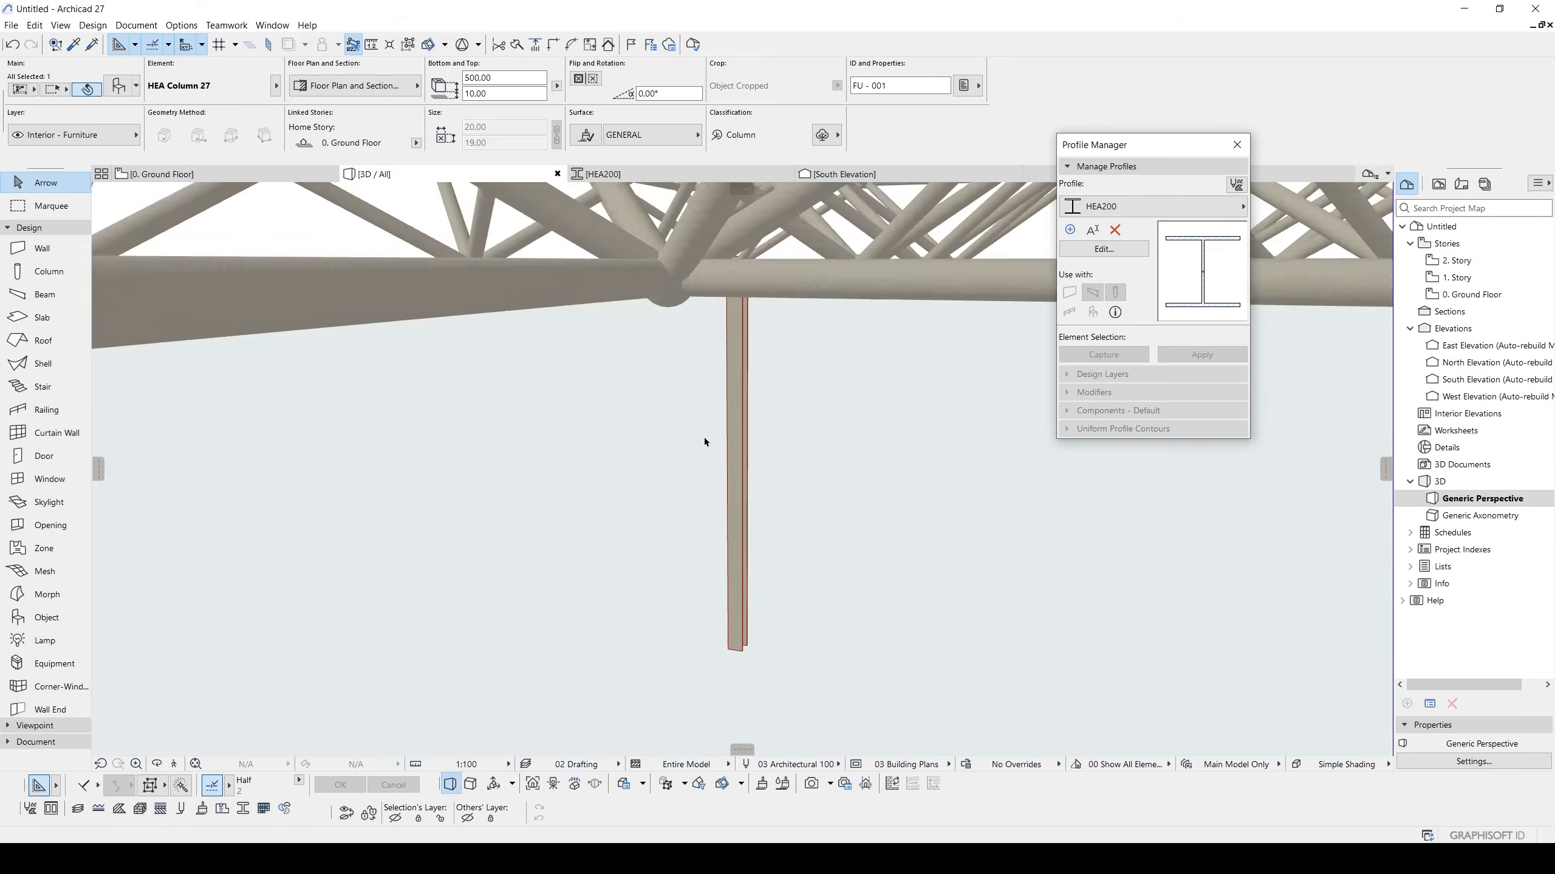
{"action": "middle_click_drag", "start_coordinate": [705, 438], "coordinate": [895, 372], "text": "shift"}
{"action": "mouse_move", "coordinate": [734, 290]}
{"action": "middle_mouse_down", "text": "shift"}
{"action": "mouse_move", "coordinate": [784, 287]}
{"action": "mouse_move", "coordinate": [728, 286]}
{"action": "mouse_move", "coordinate": [923, 331]}
{"action": "mouse_move", "coordinate": [760, 304]}
{"action": "middle_mouse_up", "text": "shift"}
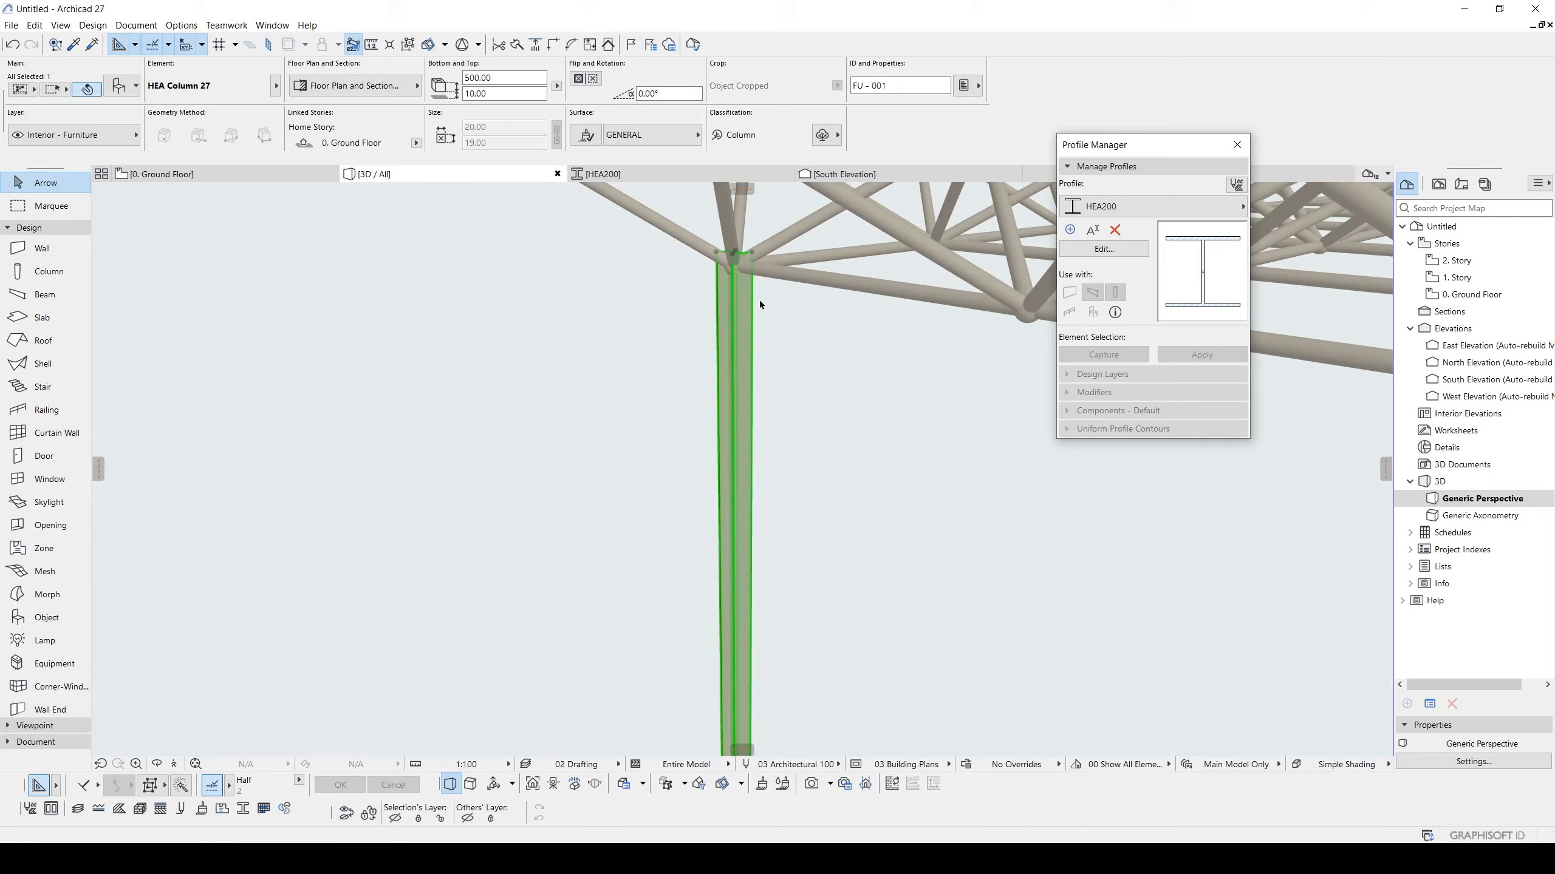
{"action": "left_click", "coordinate": [734, 270]}
{"action": "middle_click_drag", "start_coordinate": [733, 282], "coordinate": [823, 292], "text": "shift"}
{"action": "left_click", "coordinate": [731, 266]}
In the ground floor plan, open the Multiply settings for the selected HEA column and choose the Matrix layout.
{"action": "key", "text": "F2"}
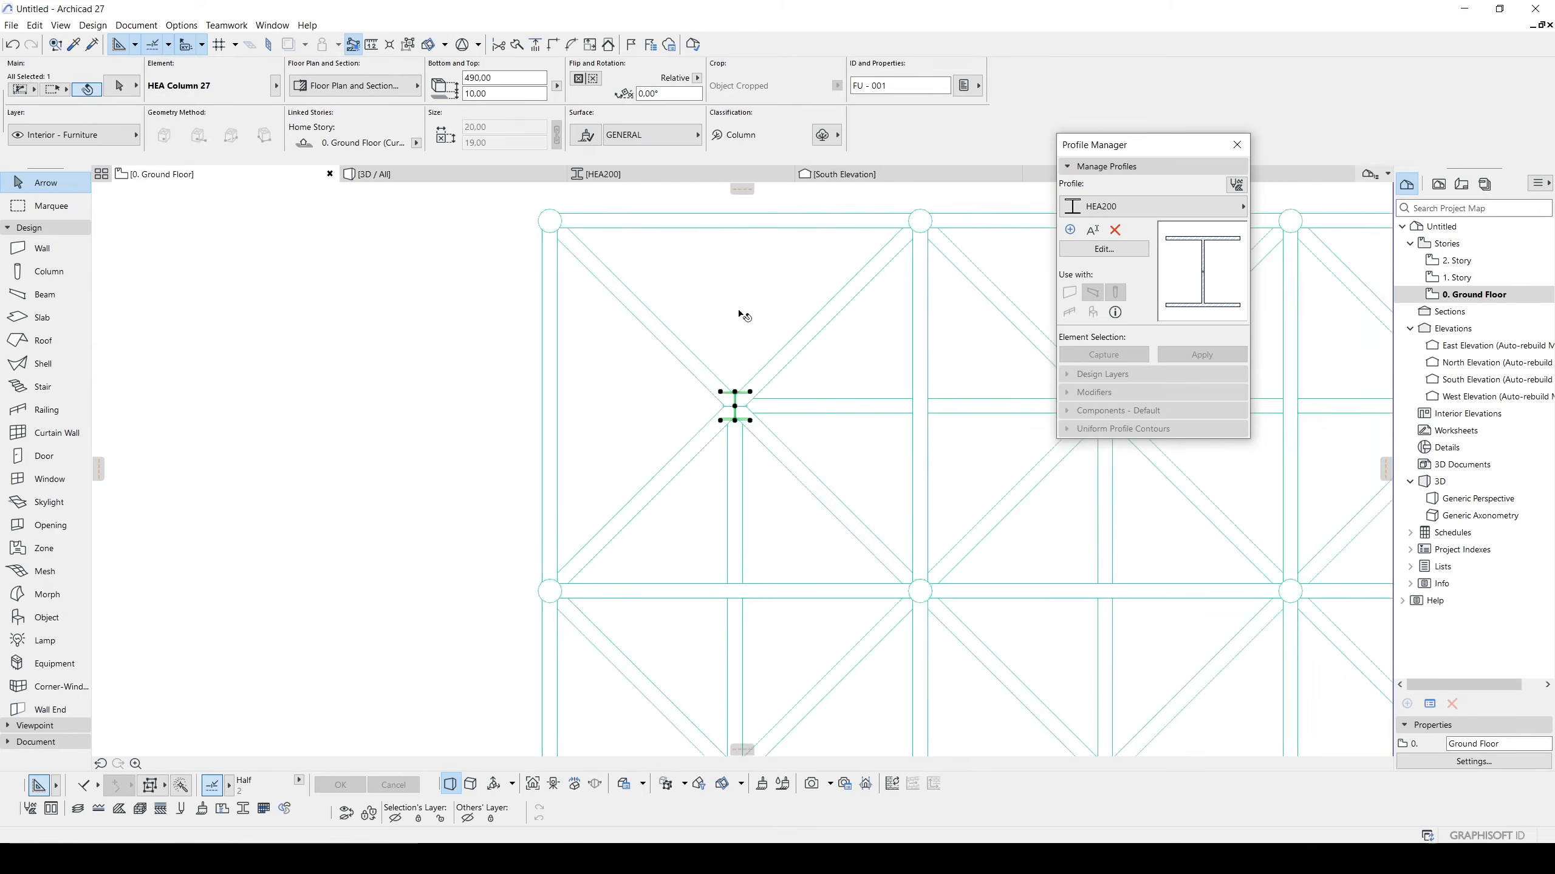
{"action": "scroll", "coordinate": [736, 399], "scroll_direction": "up", "scroll_amount": 8}
{"action": "scroll", "coordinate": [719, 338], "scroll_direction": "down", "scroll_amount": 15}
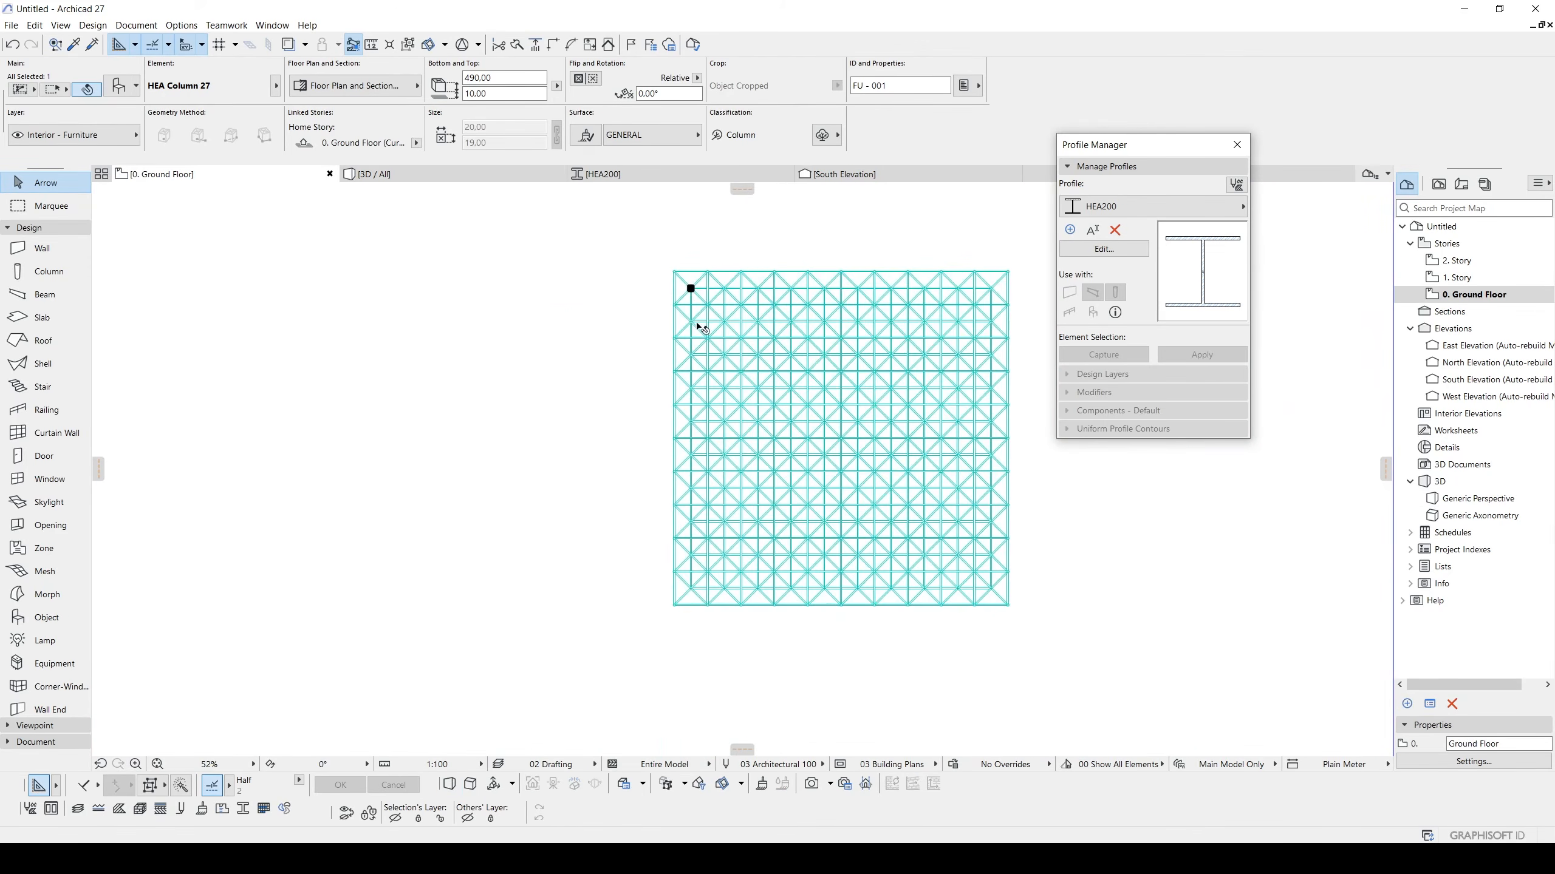
{"action": "middle_click_drag", "start_coordinate": [650, 362], "coordinate": [654, 397]}
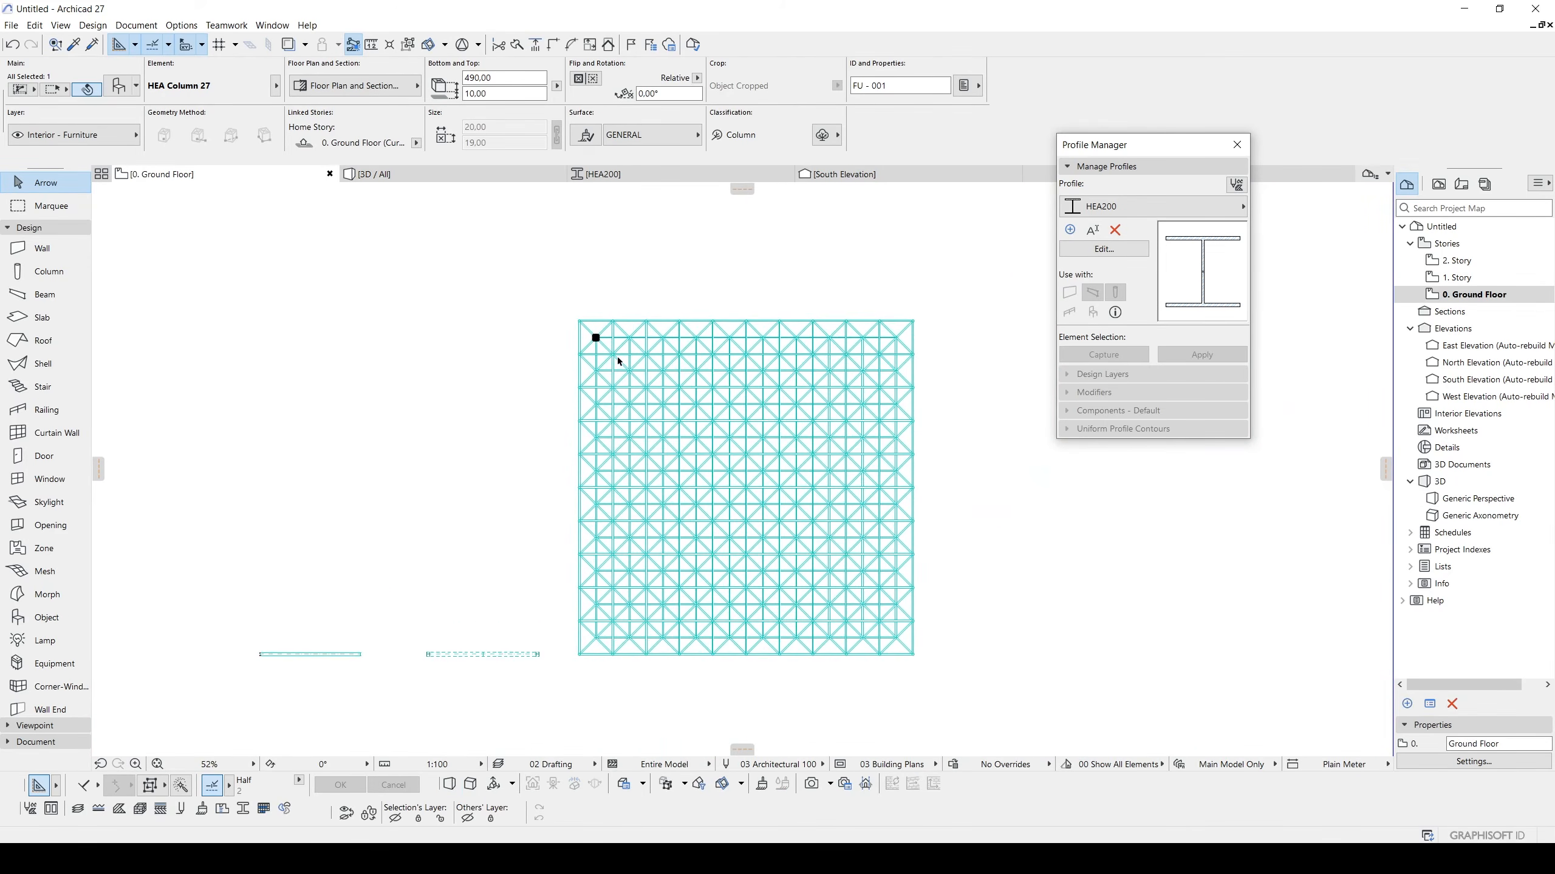
{"action": "scroll", "coordinate": [619, 361], "scroll_direction": "up", "scroll_amount": 1}
{"action": "left_click", "coordinate": [619, 361]}
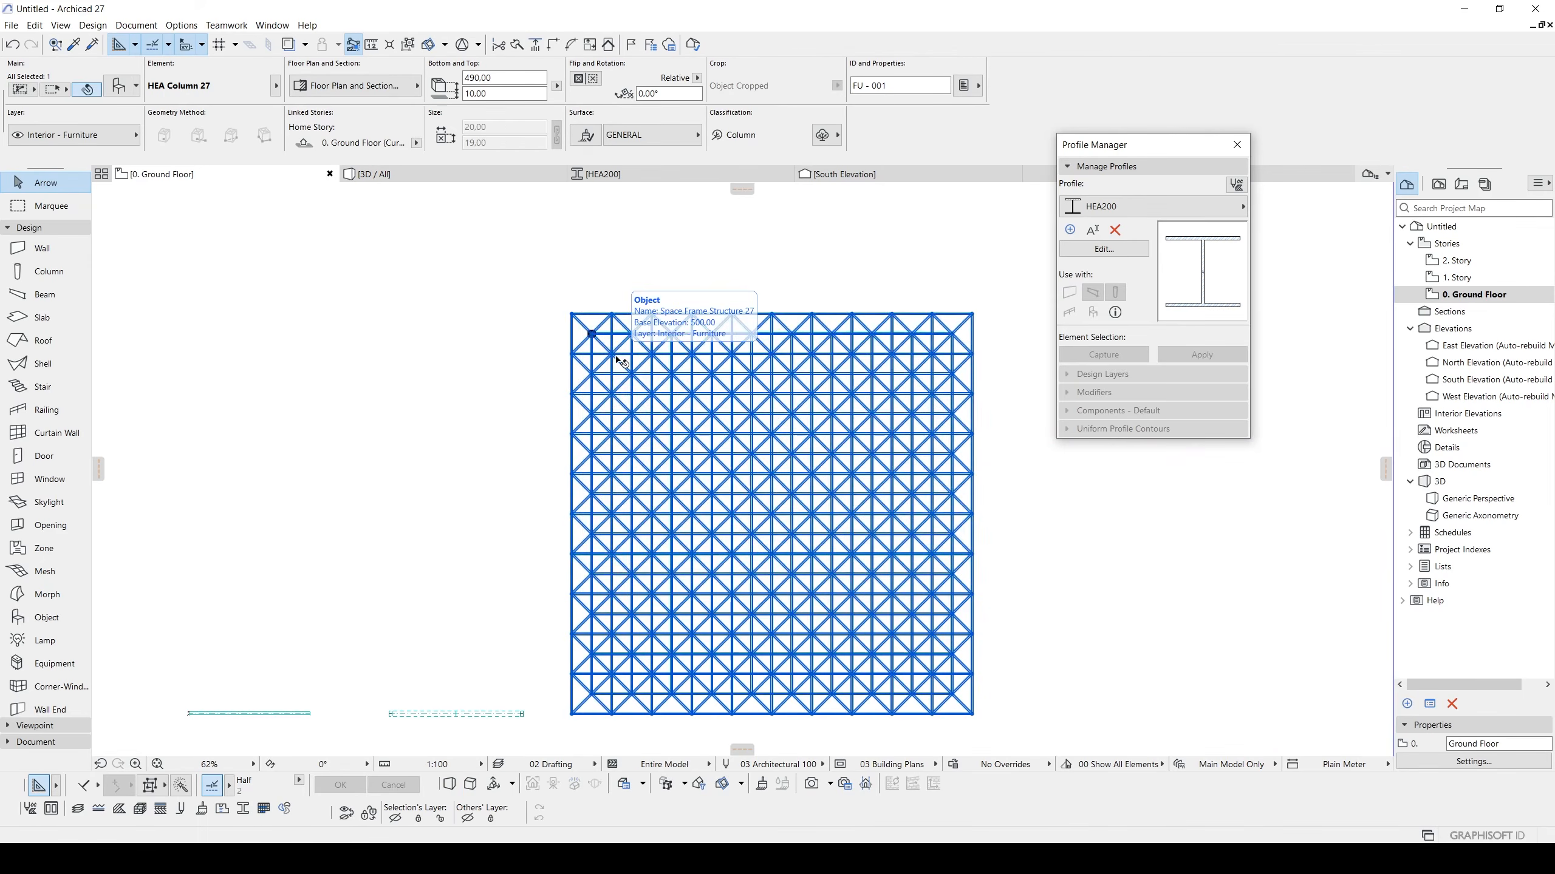
{"action": "key", "text": "ctrl+u"}
{"action": "left_click", "coordinate": [912, 240]}
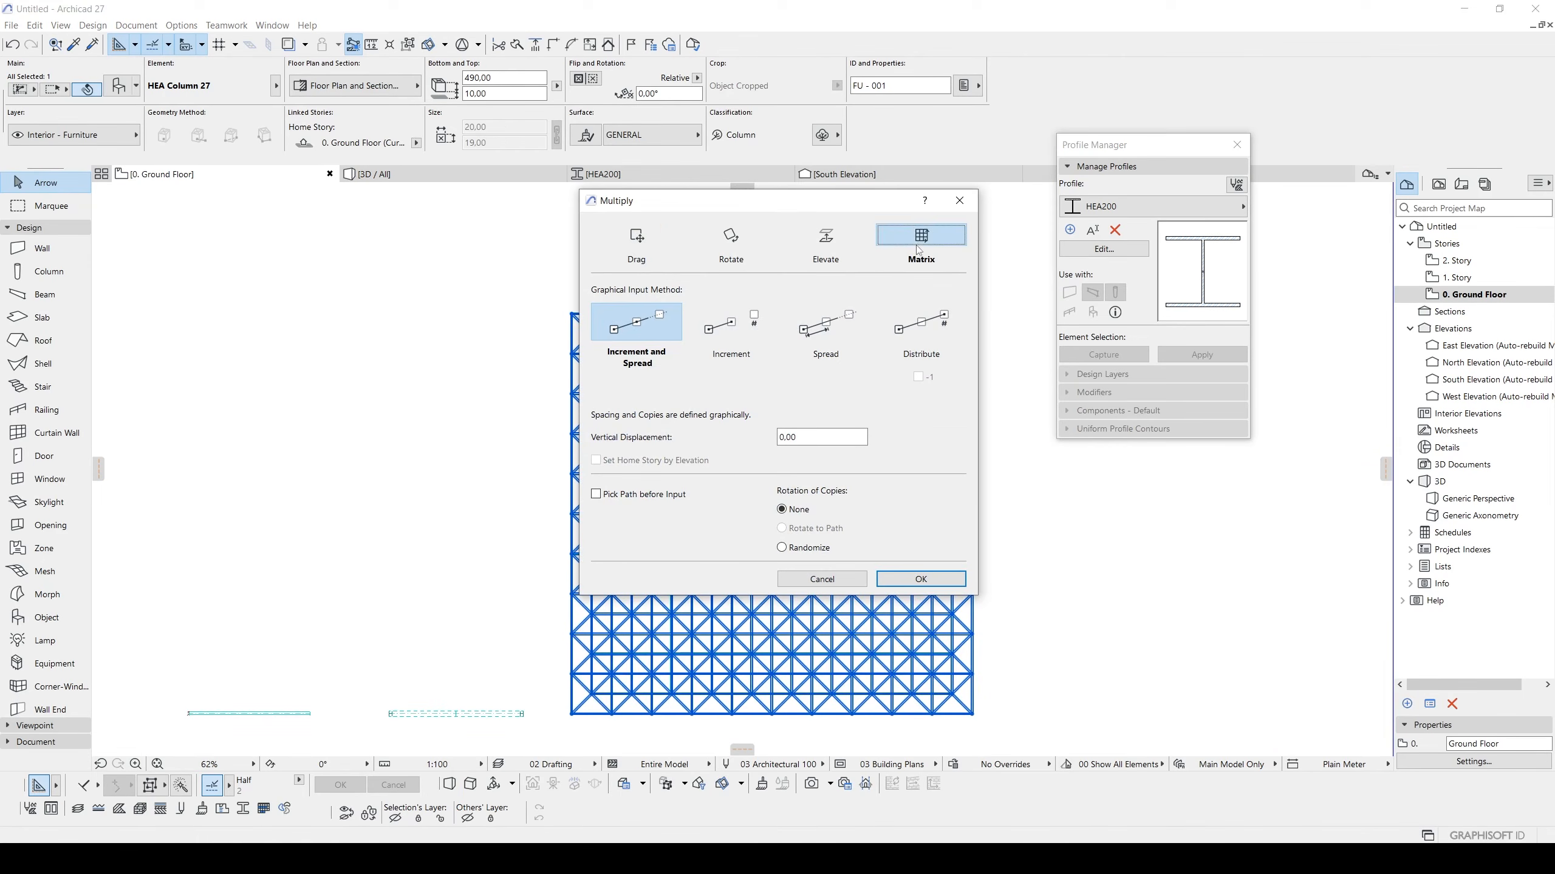
Configure the column matrix with the Spread method, 500 spacing and 0 vertical displacement in both directions.
{"action": "left_click", "coordinate": [789, 438]}
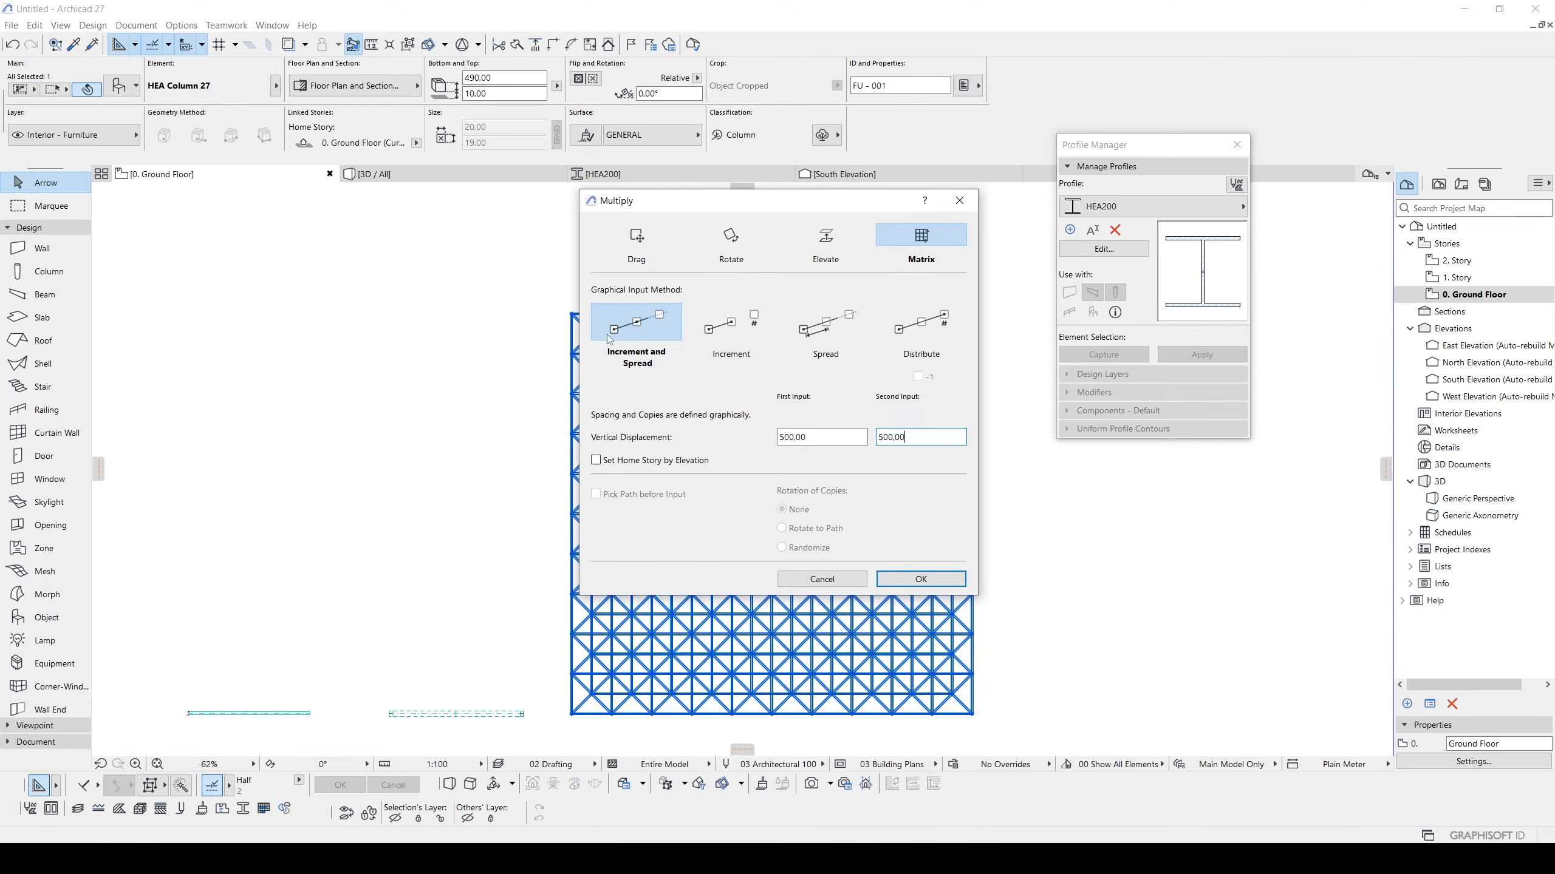
{"action": "left_click", "coordinate": [730, 345]}
{"action": "left_click", "coordinate": [813, 331]}
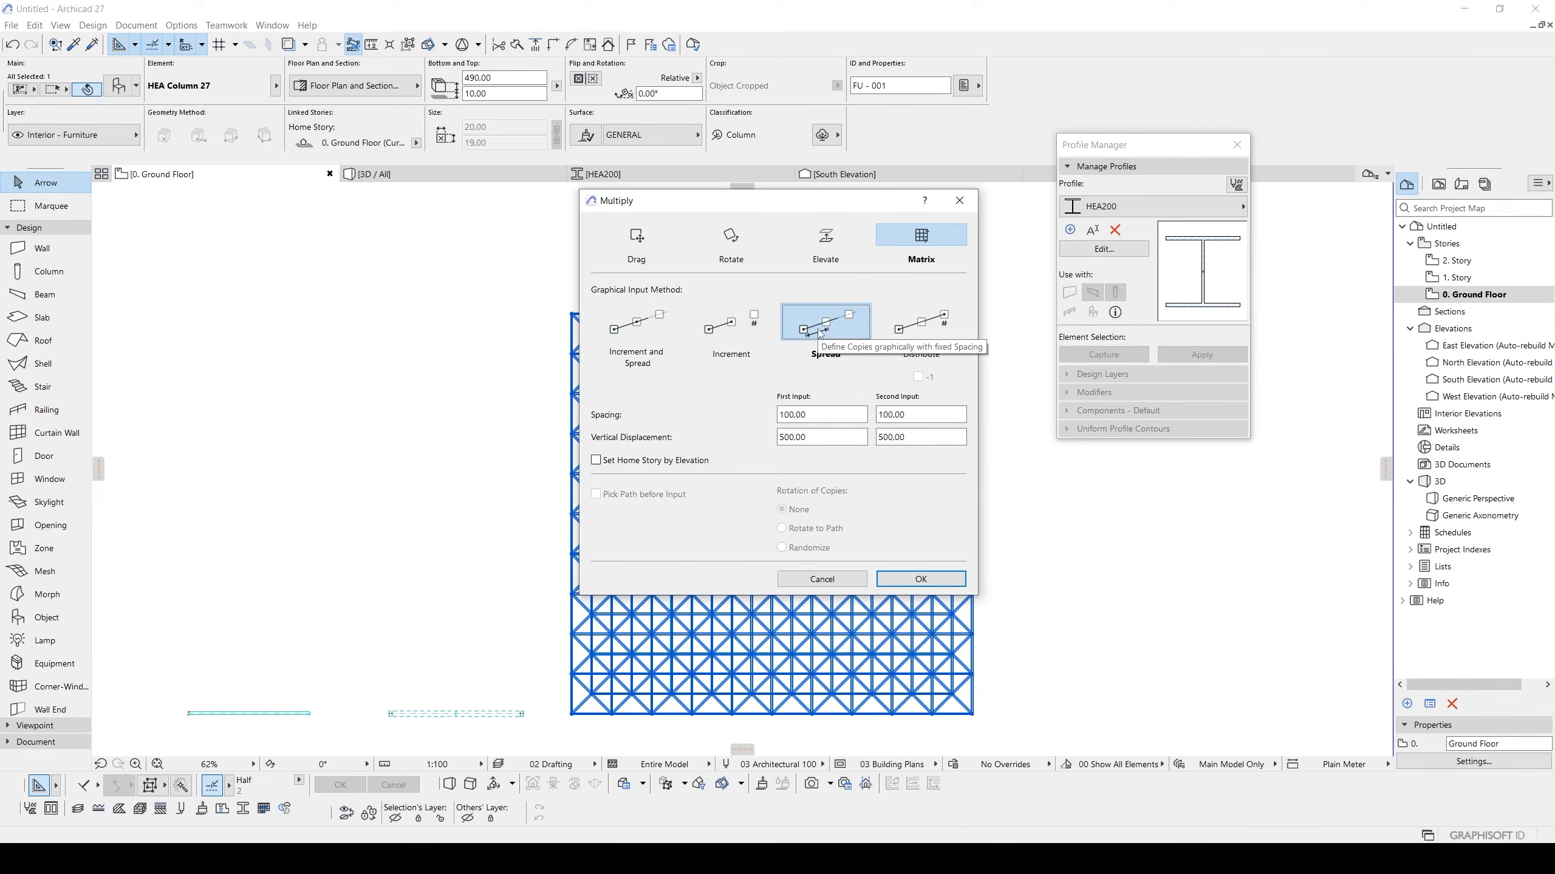
{"action": "double_click", "coordinate": [823, 436]}
{"action": "type", "text": "0"}
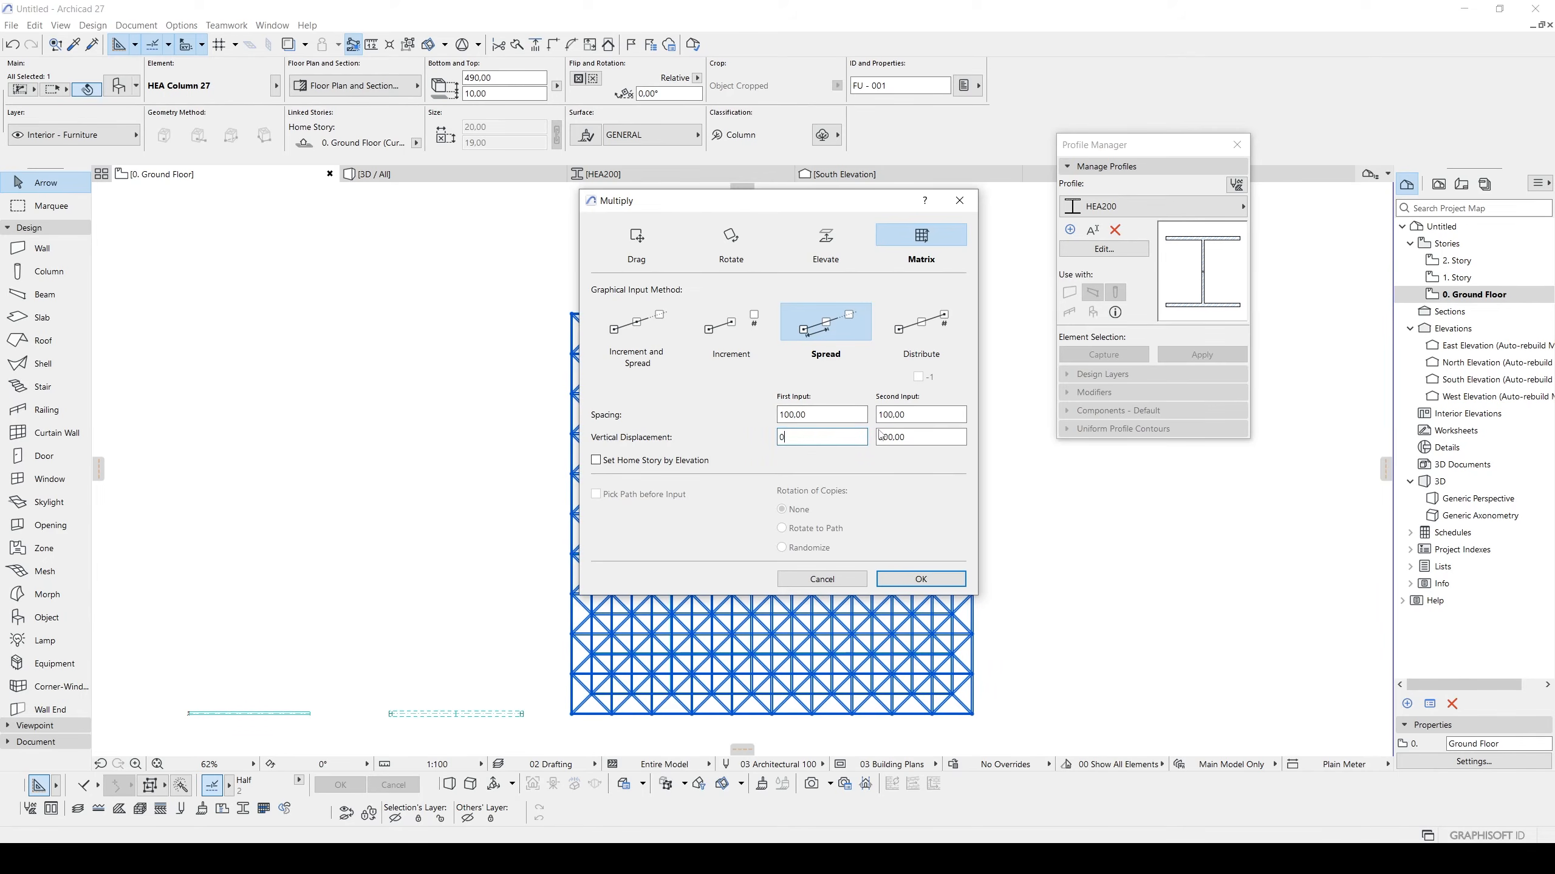
{"action": "key", "text": "Tab"}
{"action": "type", "text": "0"}
{"action": "key", "text": "Tab"}
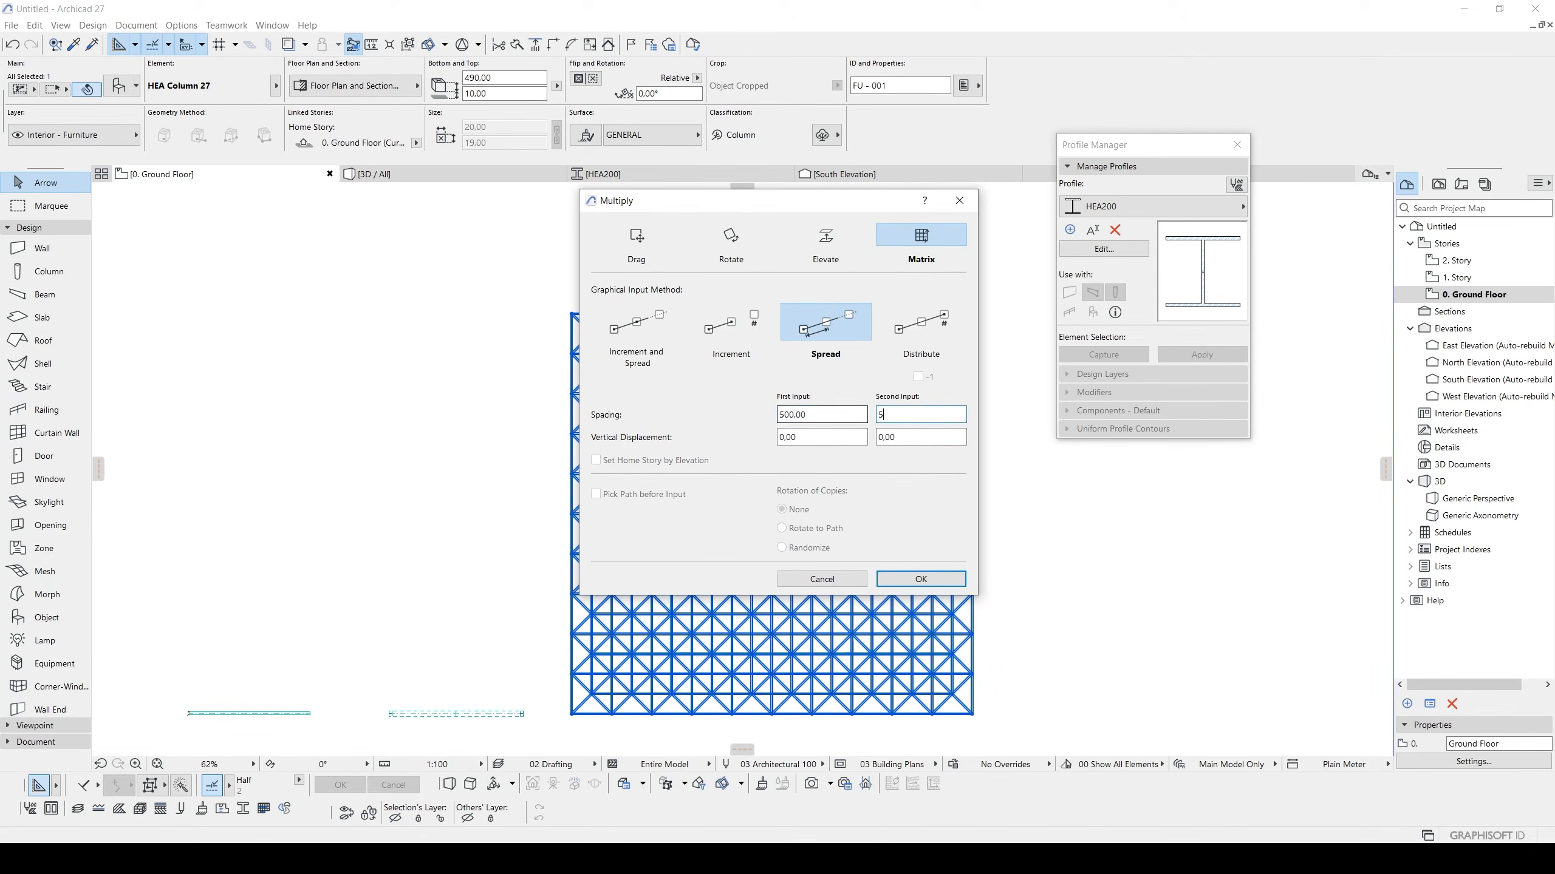
{"action": "left_click", "coordinate": [900, 436]}
{"action": "left_click", "coordinate": [917, 582]}
Spread the HEA column matrix from the corner column across the space frame's full width and depth.
{"action": "scroll", "coordinate": [603, 346], "scroll_direction": "up", "scroll_amount": 5}
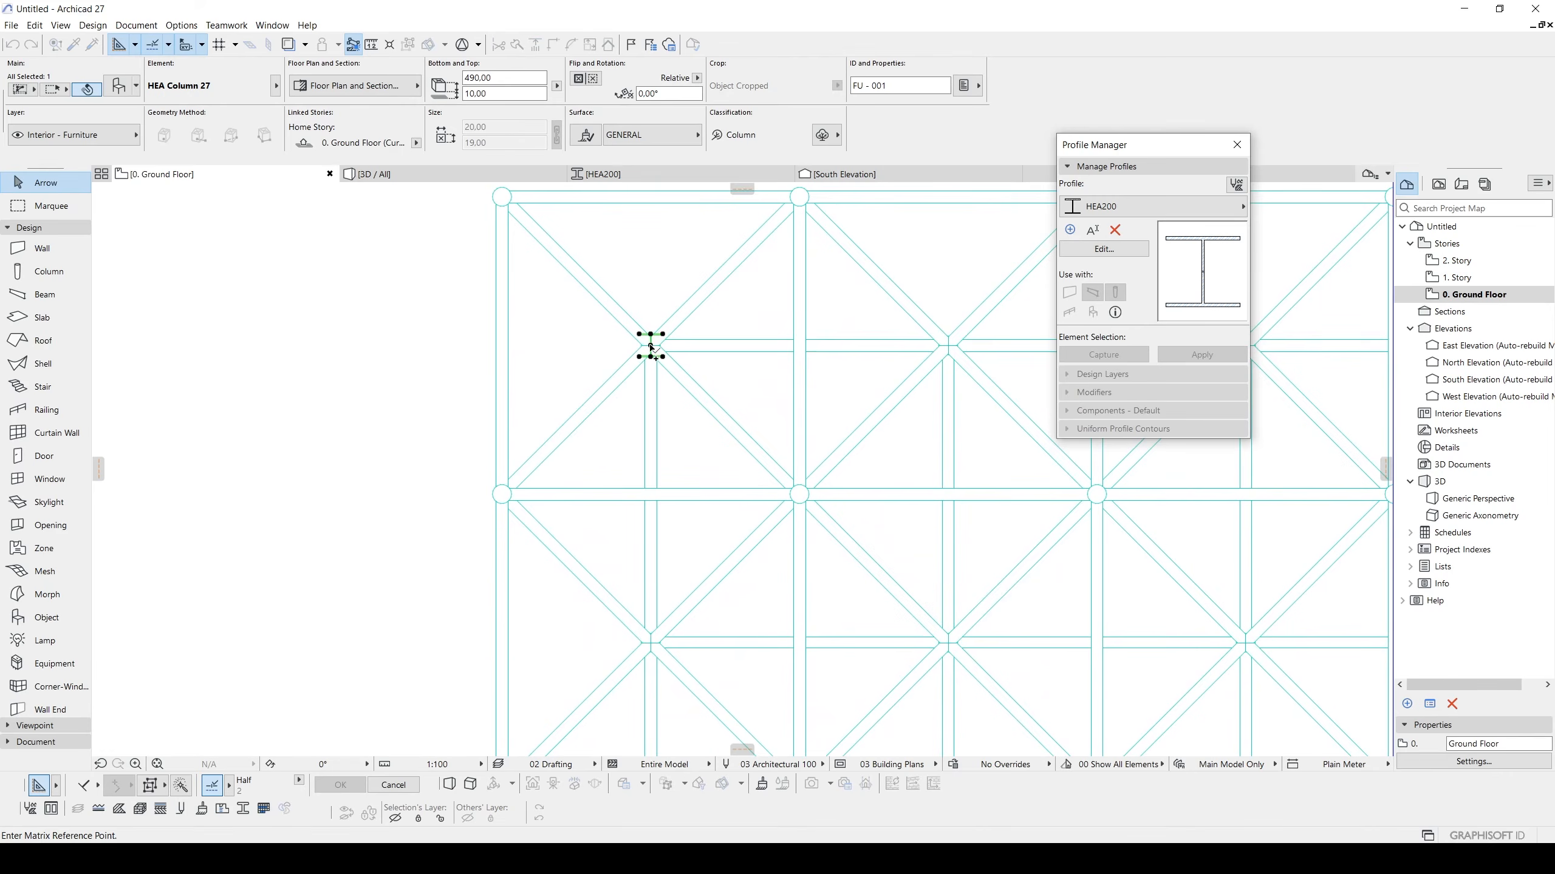
{"action": "left_click", "coordinate": [651, 347]}
{"action": "scroll", "coordinate": [753, 455], "scroll_direction": "down", "scroll_amount": 5}
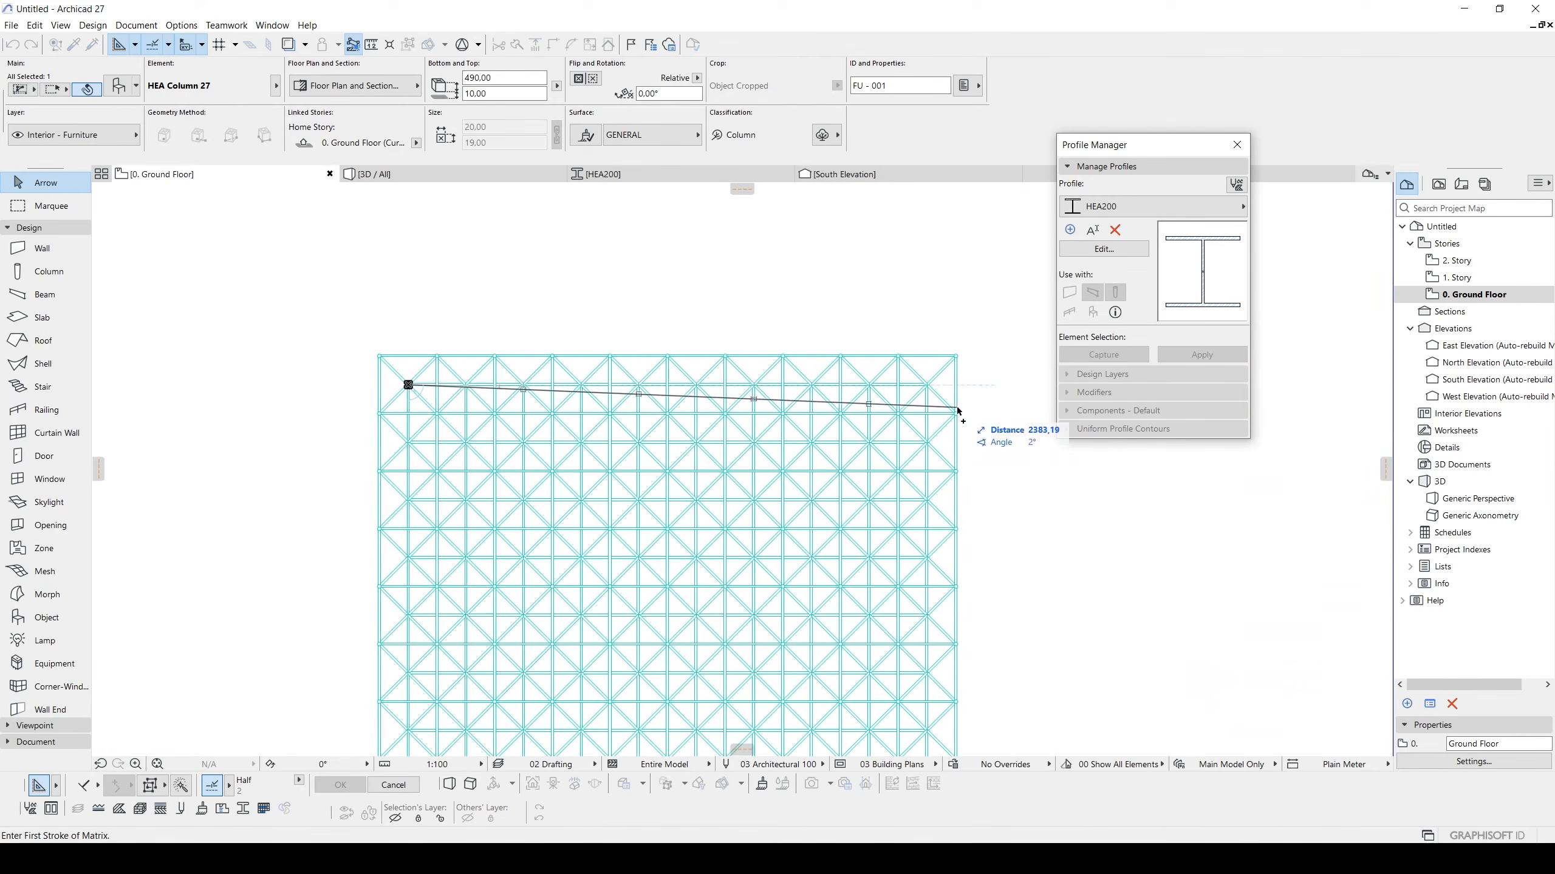
{"action": "left_click", "coordinate": [982, 387]}
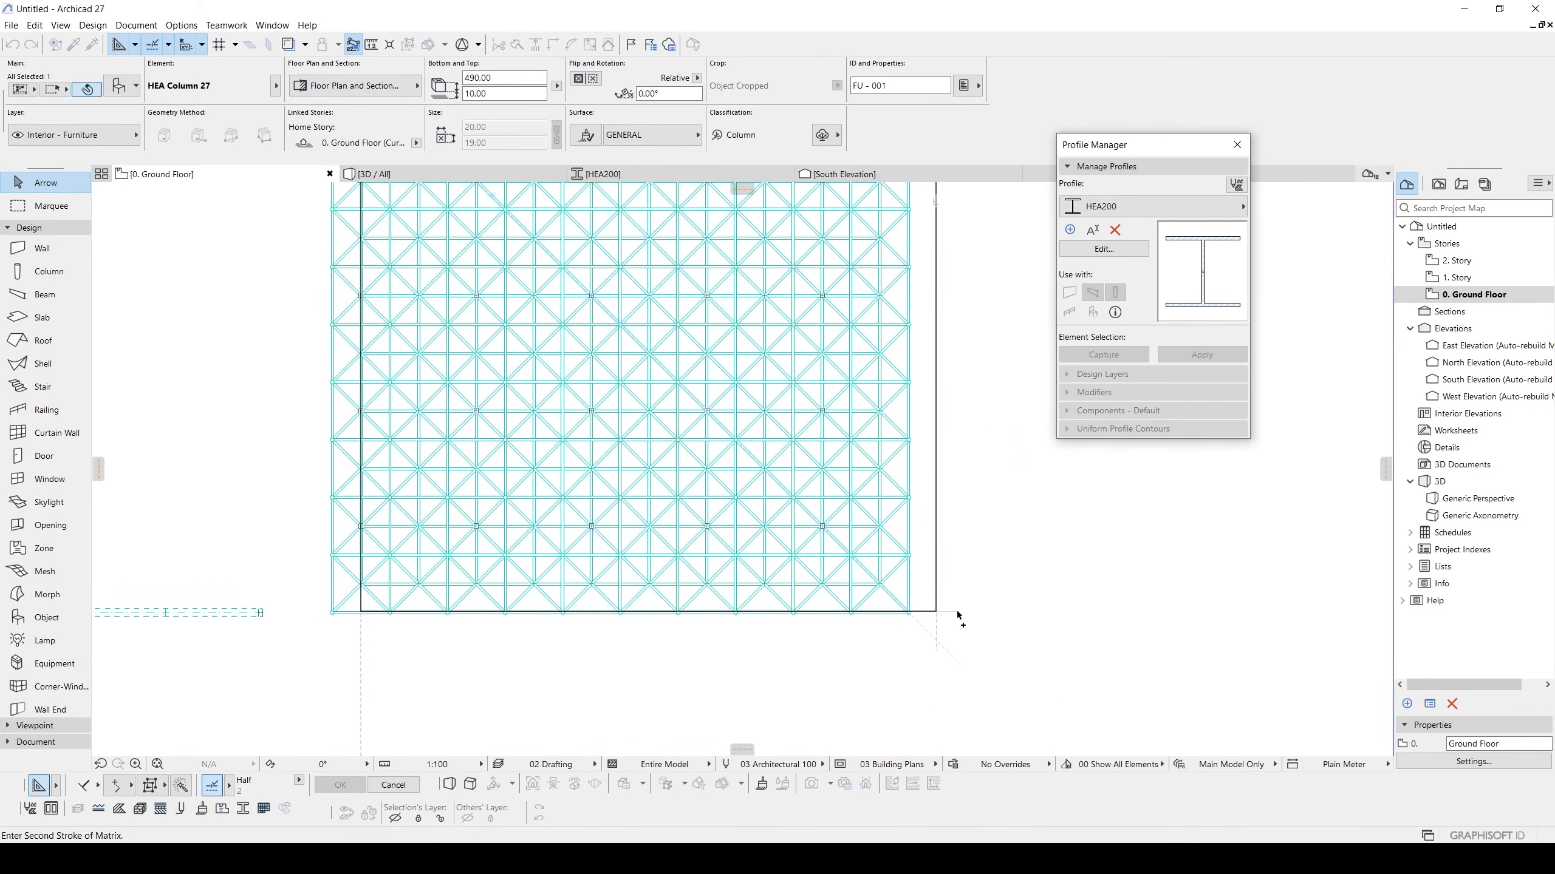
{"action": "left_click", "coordinate": [959, 616]}
{"action": "scroll", "coordinate": [976, 637], "scroll_direction": "down", "scroll_amount": 3}
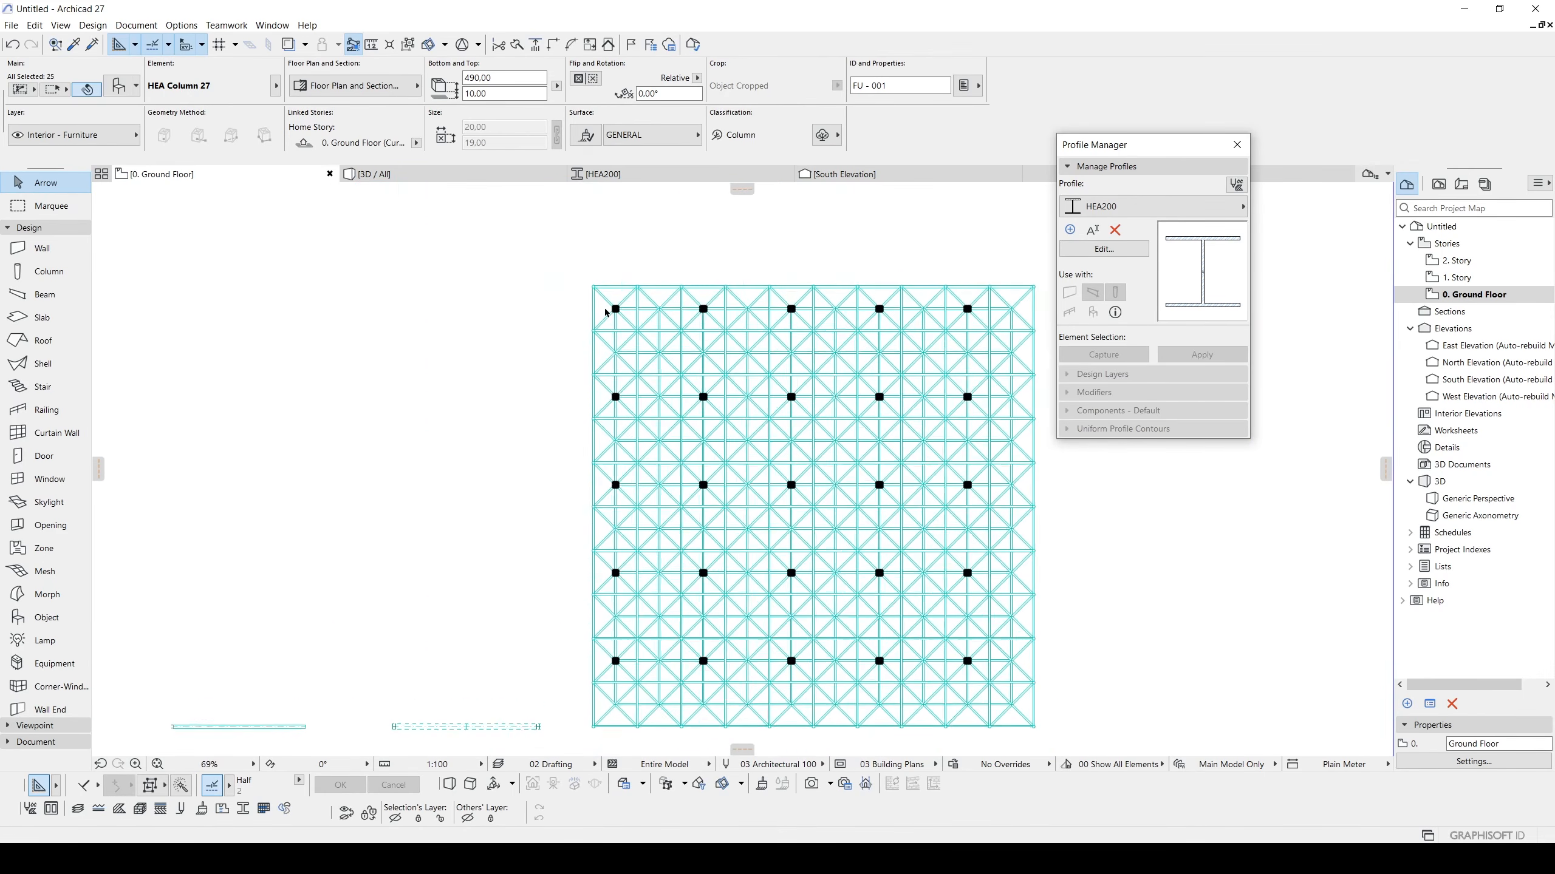
Check in 3D how the grid of HEA columns sits under the space frame.
{"action": "left_click", "coordinate": [594, 290]}
{"action": "scroll", "coordinate": [636, 324], "scroll_direction": "up", "scroll_amount": 5}
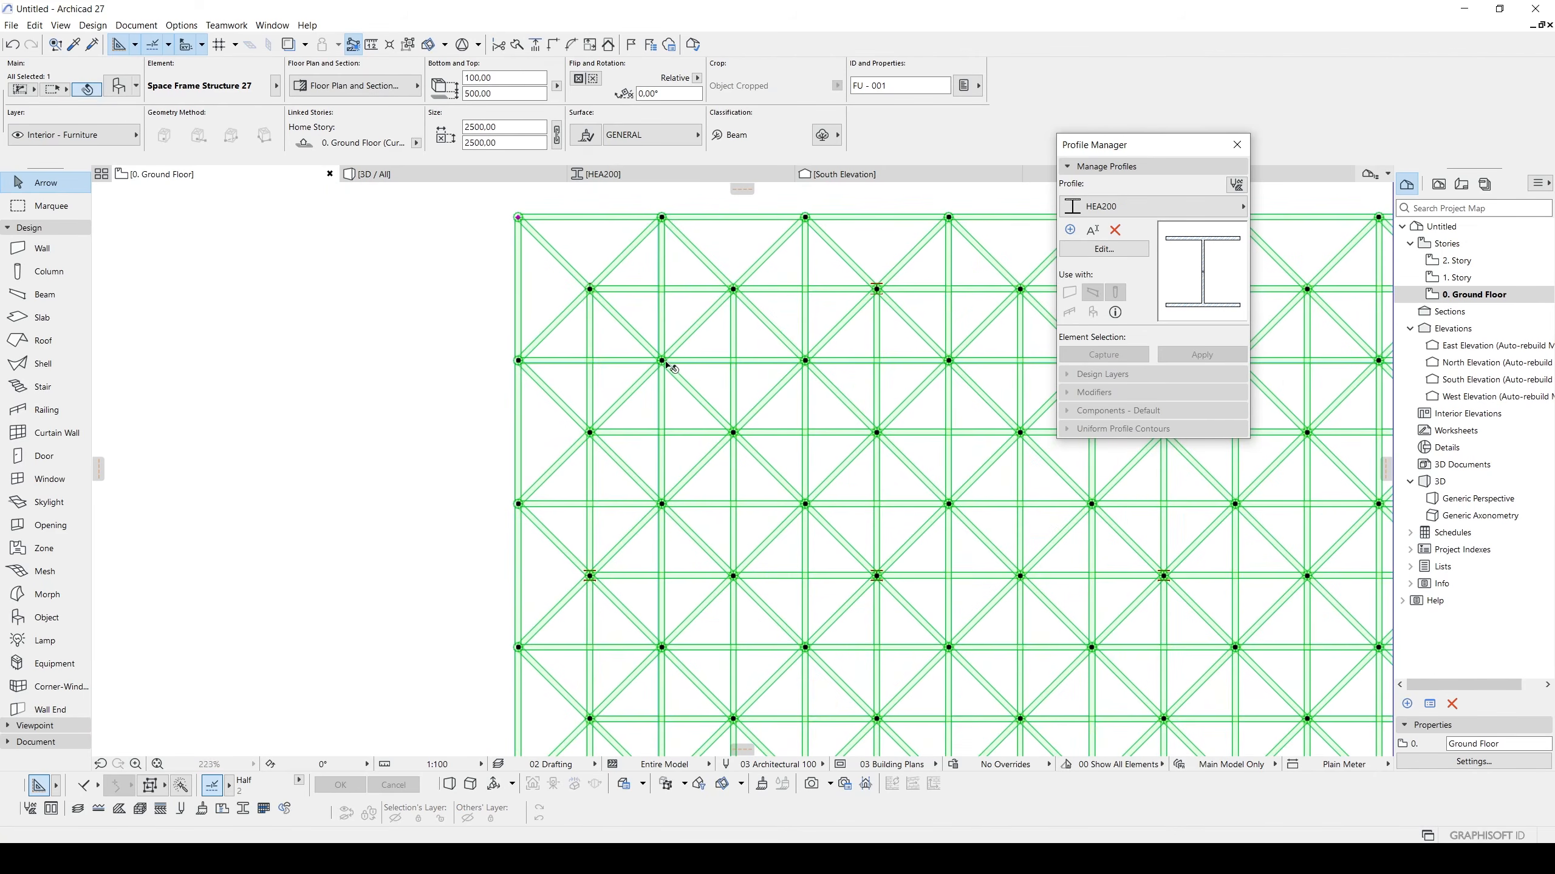
{"action": "scroll", "coordinate": [575, 341], "scroll_direction": "down", "scroll_amount": 5}
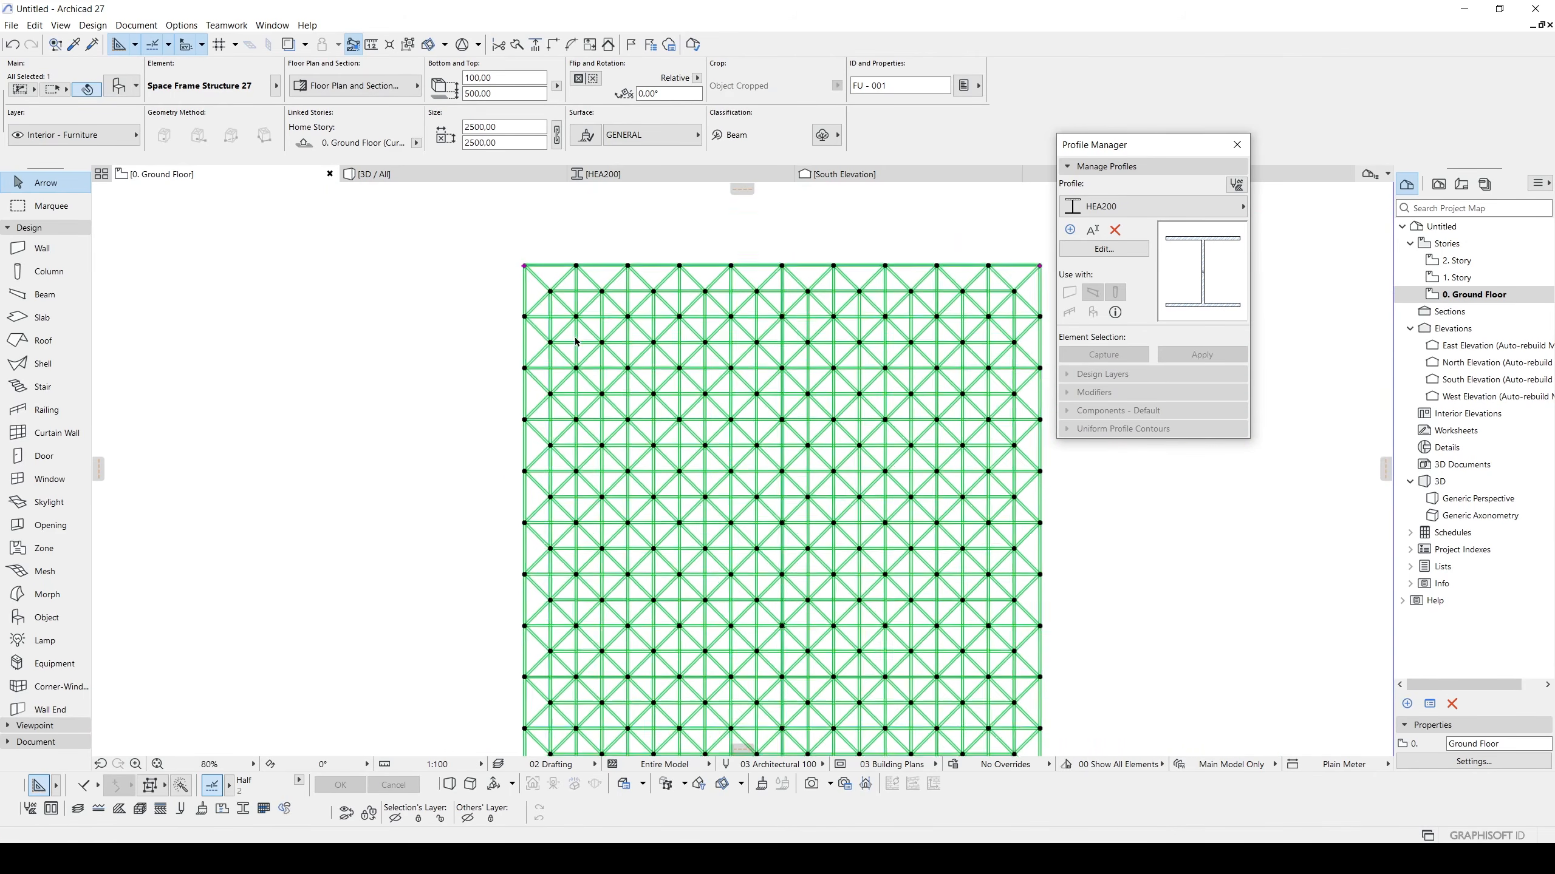
{"action": "key", "text": "F3"}
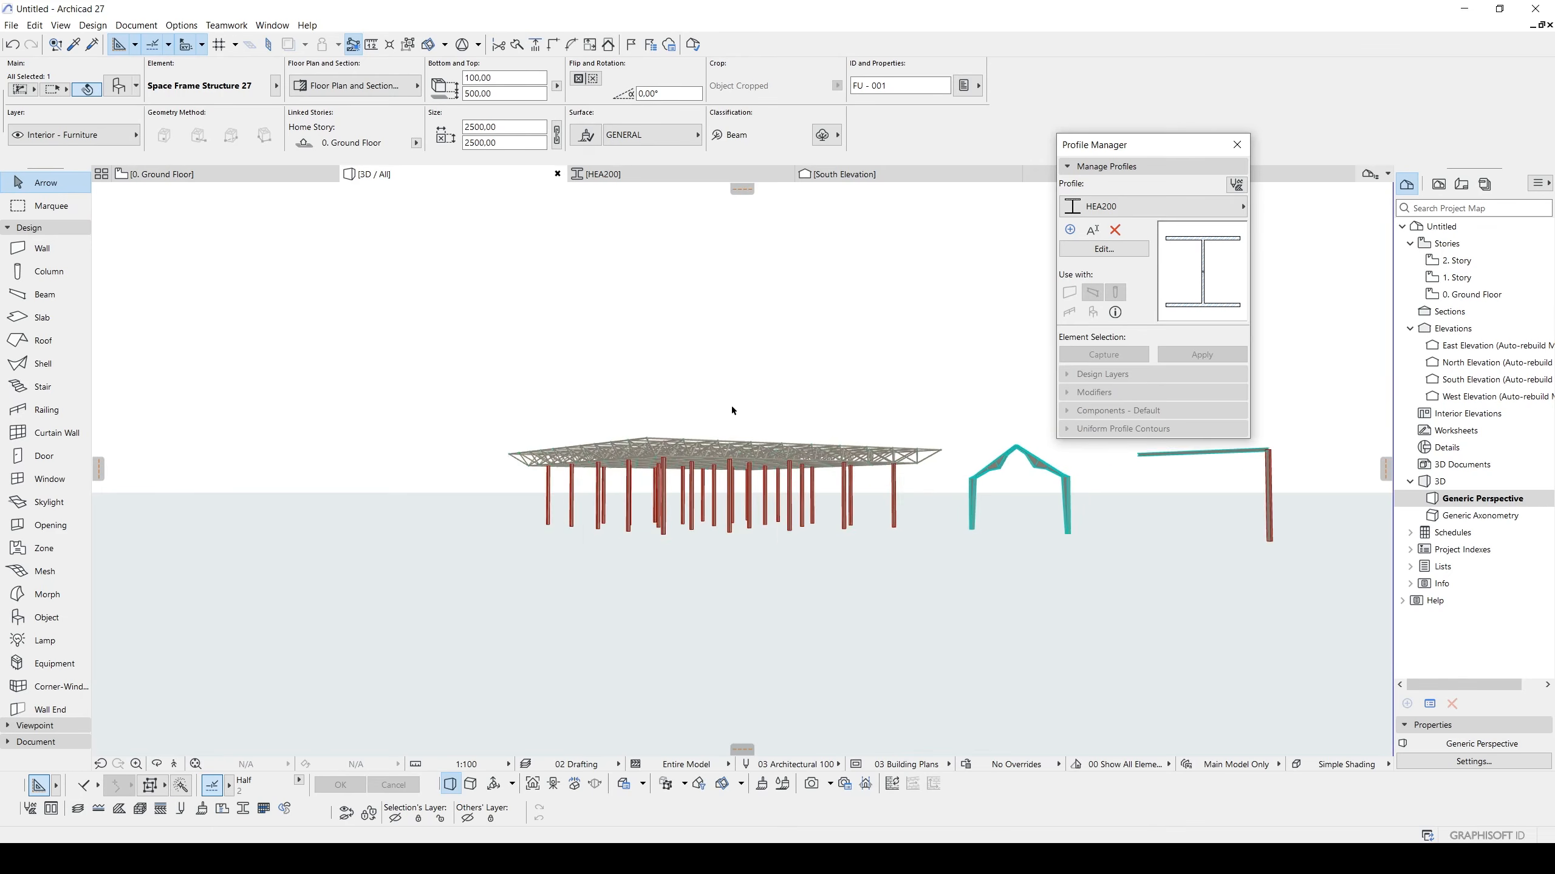
{"action": "left_click", "coordinate": [746, 374]}
{"action": "scroll", "coordinate": [684, 439], "scroll_direction": "up", "scroll_amount": 5}
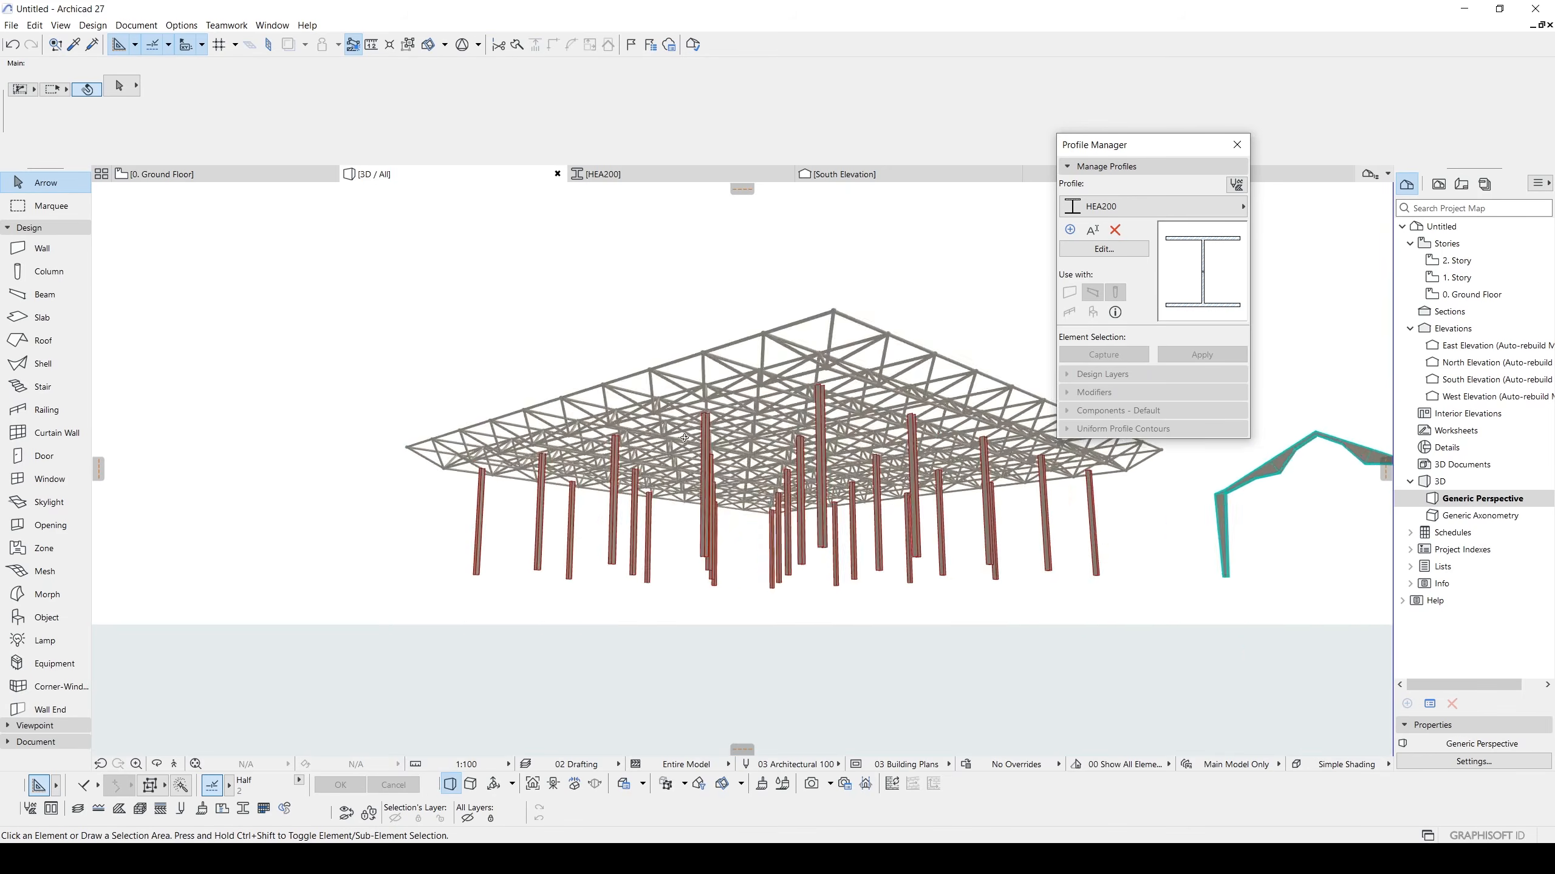
{"action": "mouse_move", "coordinate": [684, 438]}
{"action": "middle_mouse_down", "text": "shift"}
{"action": "mouse_move", "coordinate": [766, 429]}
{"action": "mouse_move", "coordinate": [689, 412]}
{"action": "middle_mouse_up", "text": "shift"}
Undo the last drag in the ground floor plan and return to the 3D view.
{"action": "key", "text": "F2"}
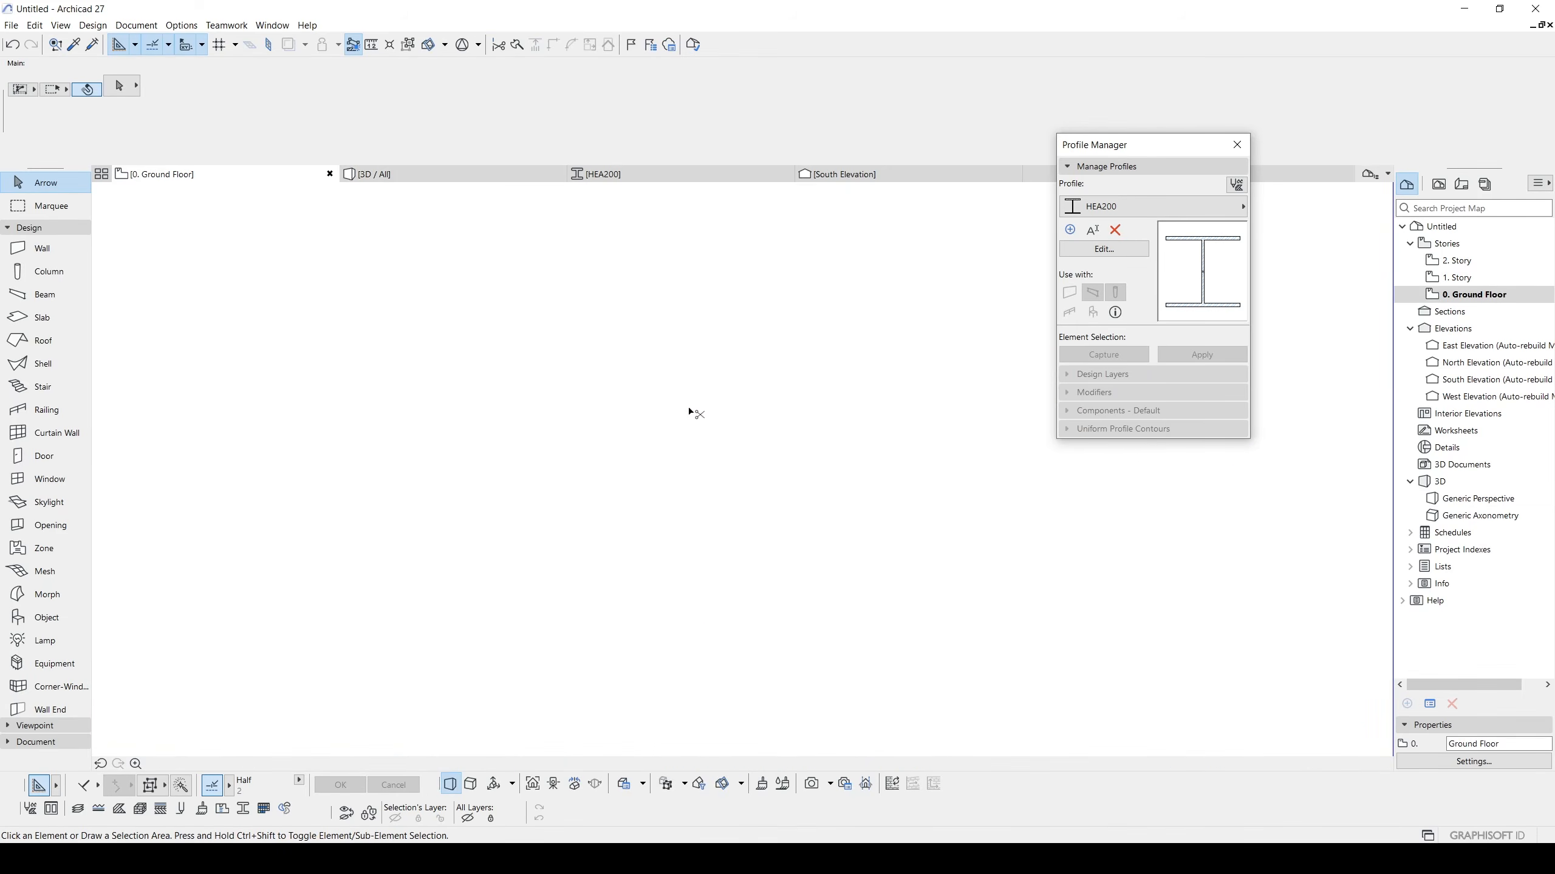
{"action": "key", "text": "ctrl+z"}
{"action": "key", "text": "F3"}
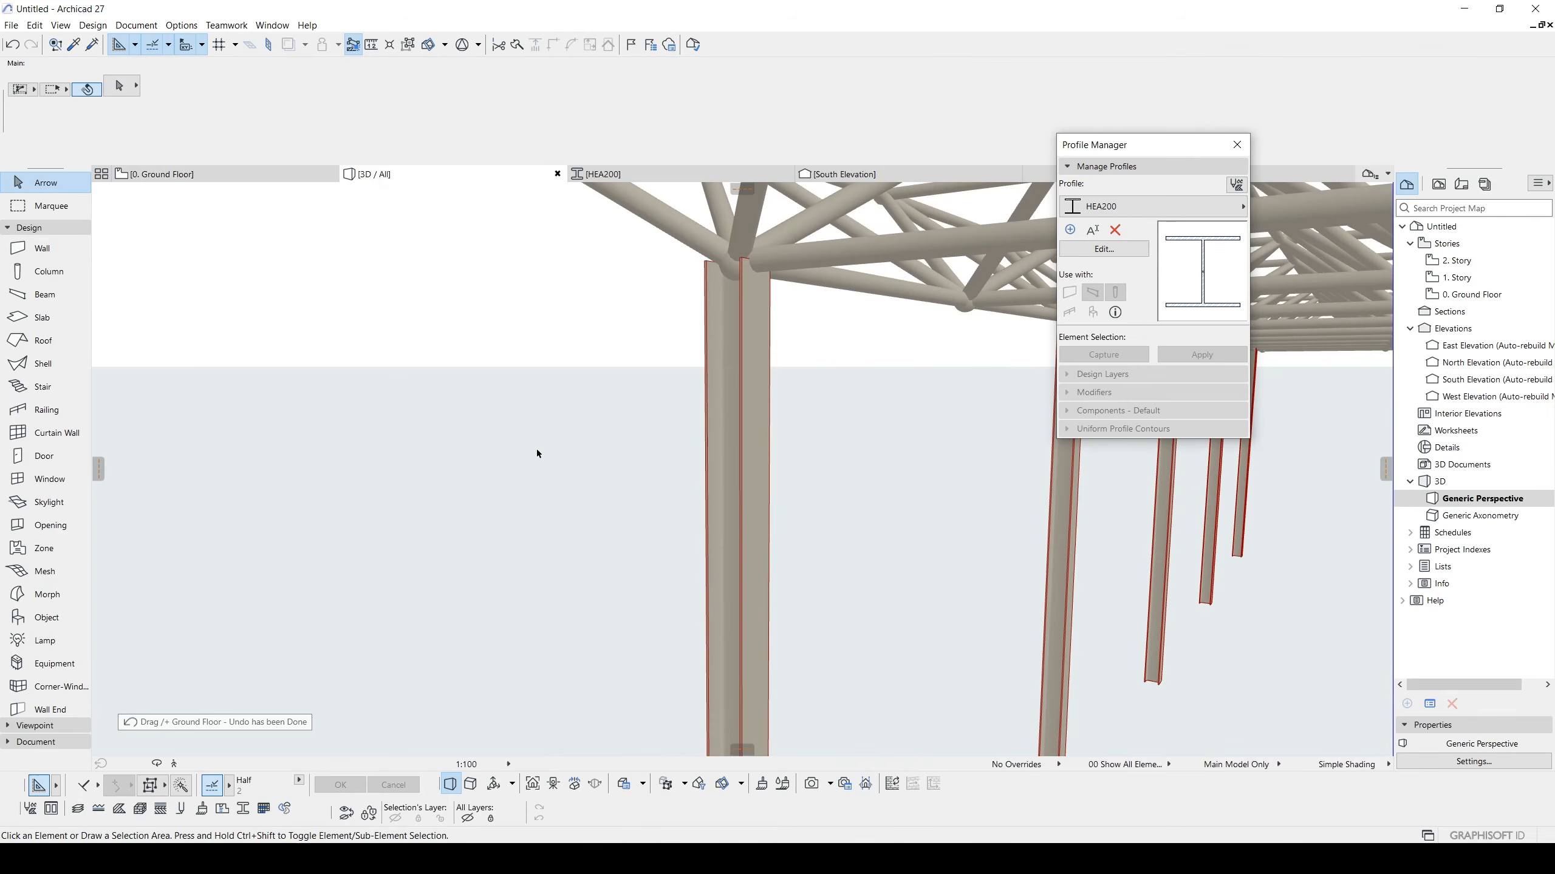
Explore the 3D model beneath the space frame to examine how the columns meet its nodes.
{"action": "middle_click_drag", "start_coordinate": [537, 453], "coordinate": [708, 472], "text": "shift"}
{"action": "left_click", "coordinate": [174, 764]}
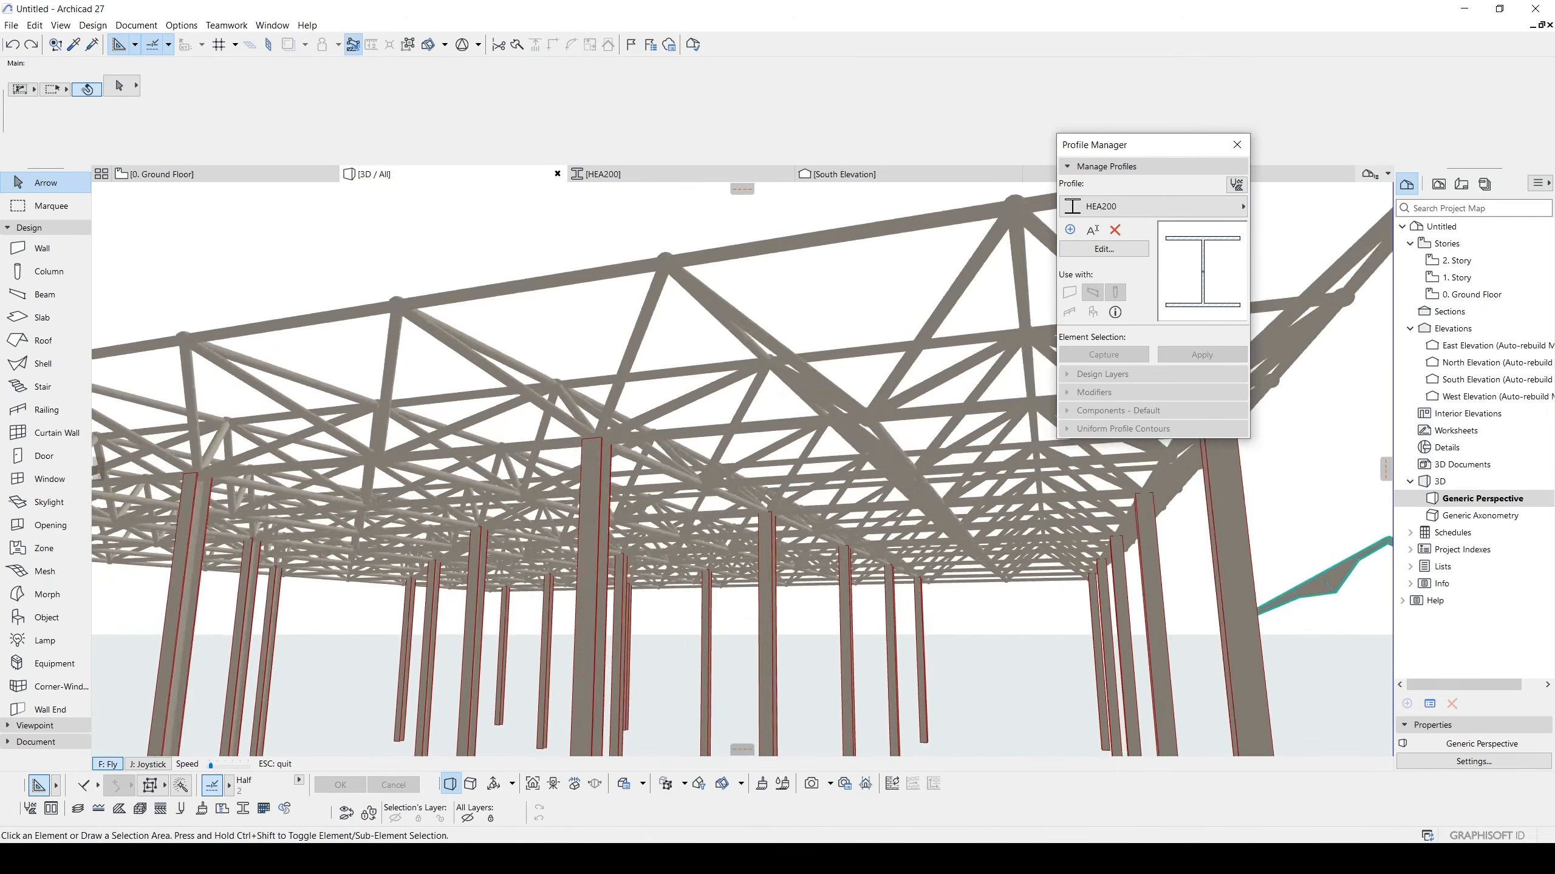
{"action": "key", "text": "Down"}
{"action": "key", "text": "Up"}
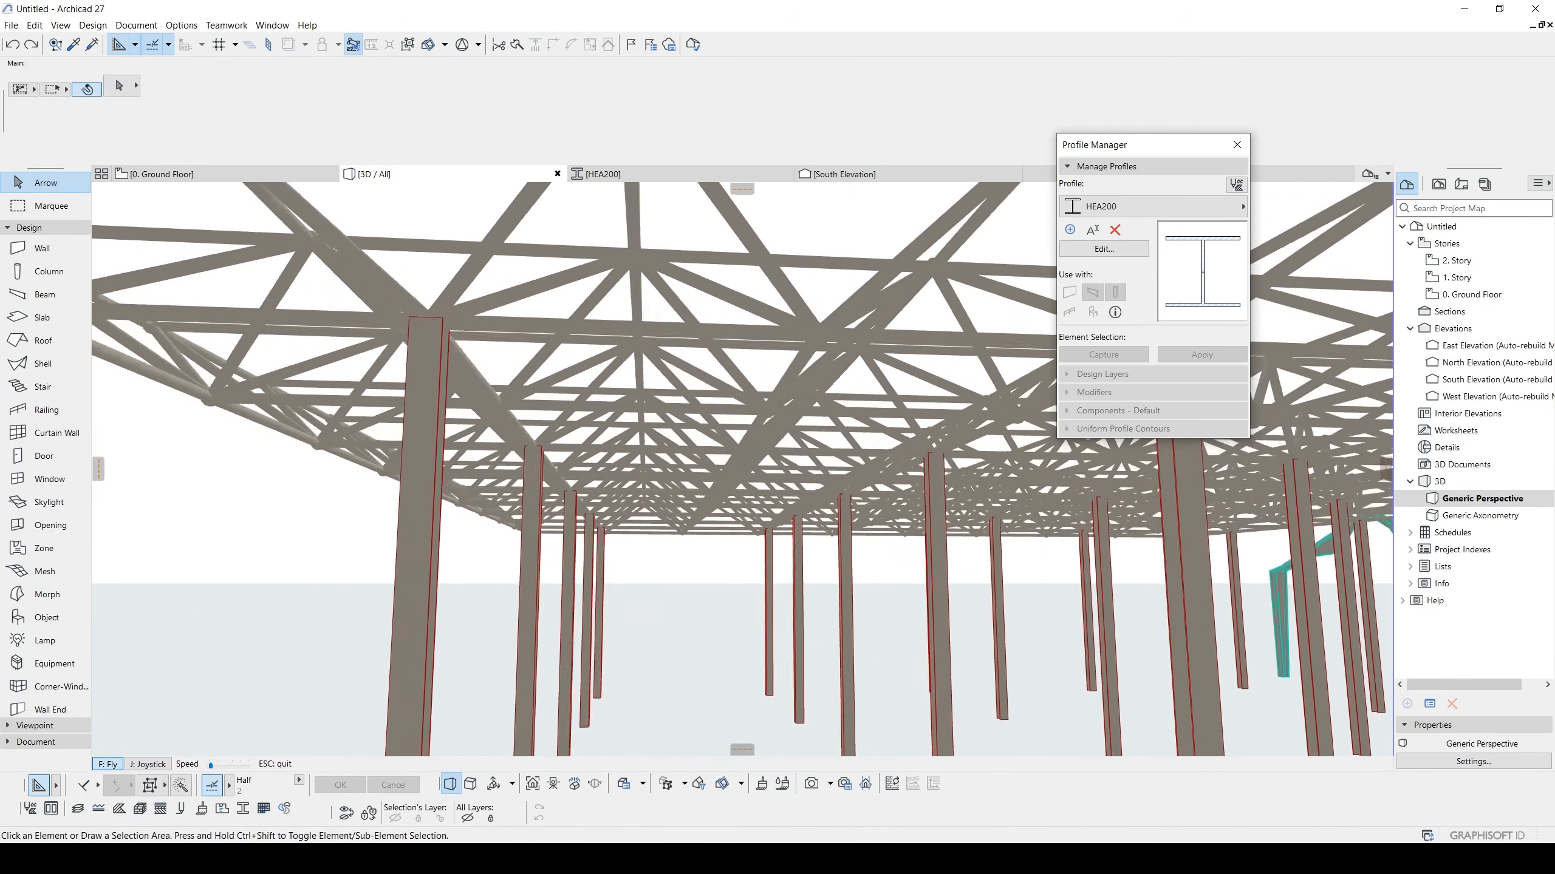
{"action": "key", "text": "Down"}
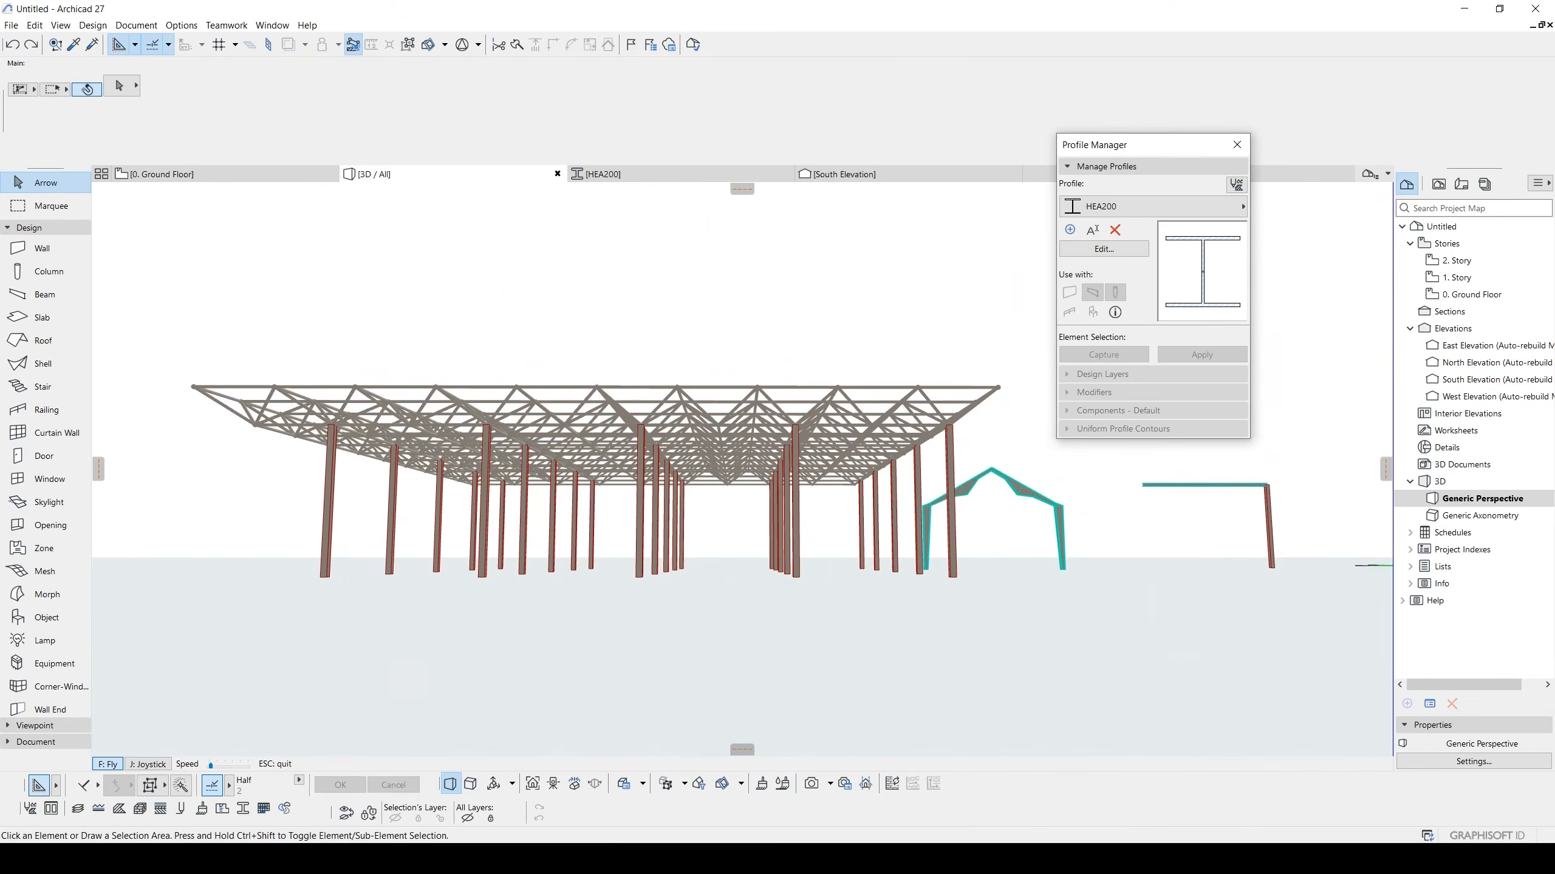
{"action": "key", "text": "Escape"}
{"action": "left_click", "coordinate": [401, 403]}
{"action": "middle_click_drag", "start_coordinate": [401, 403], "coordinate": [472, 562], "text": "shift"}
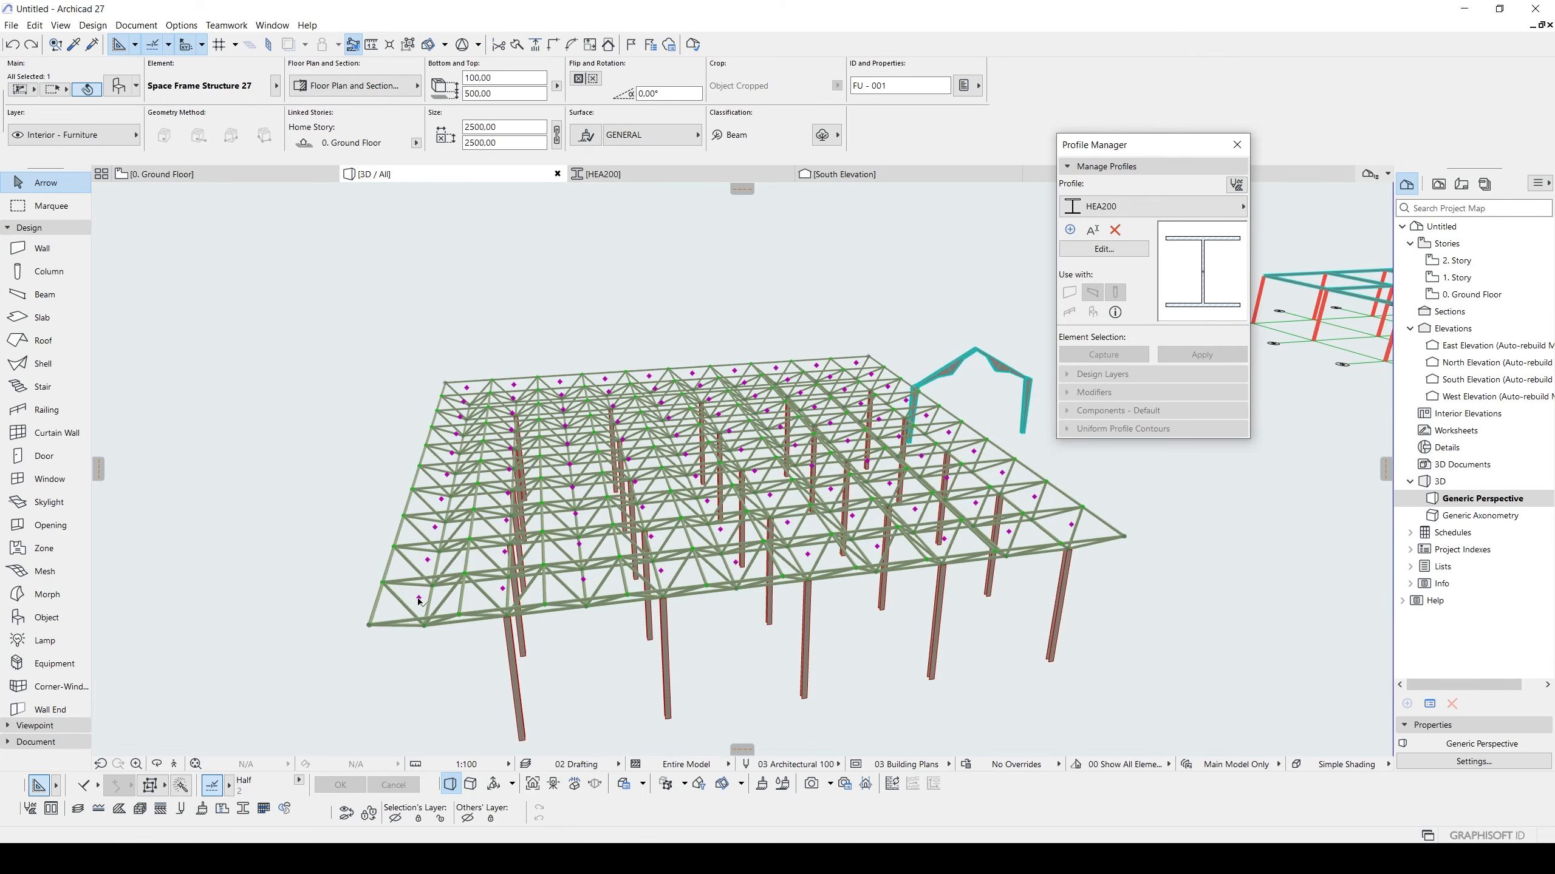
{"action": "left_click", "coordinate": [419, 599]}
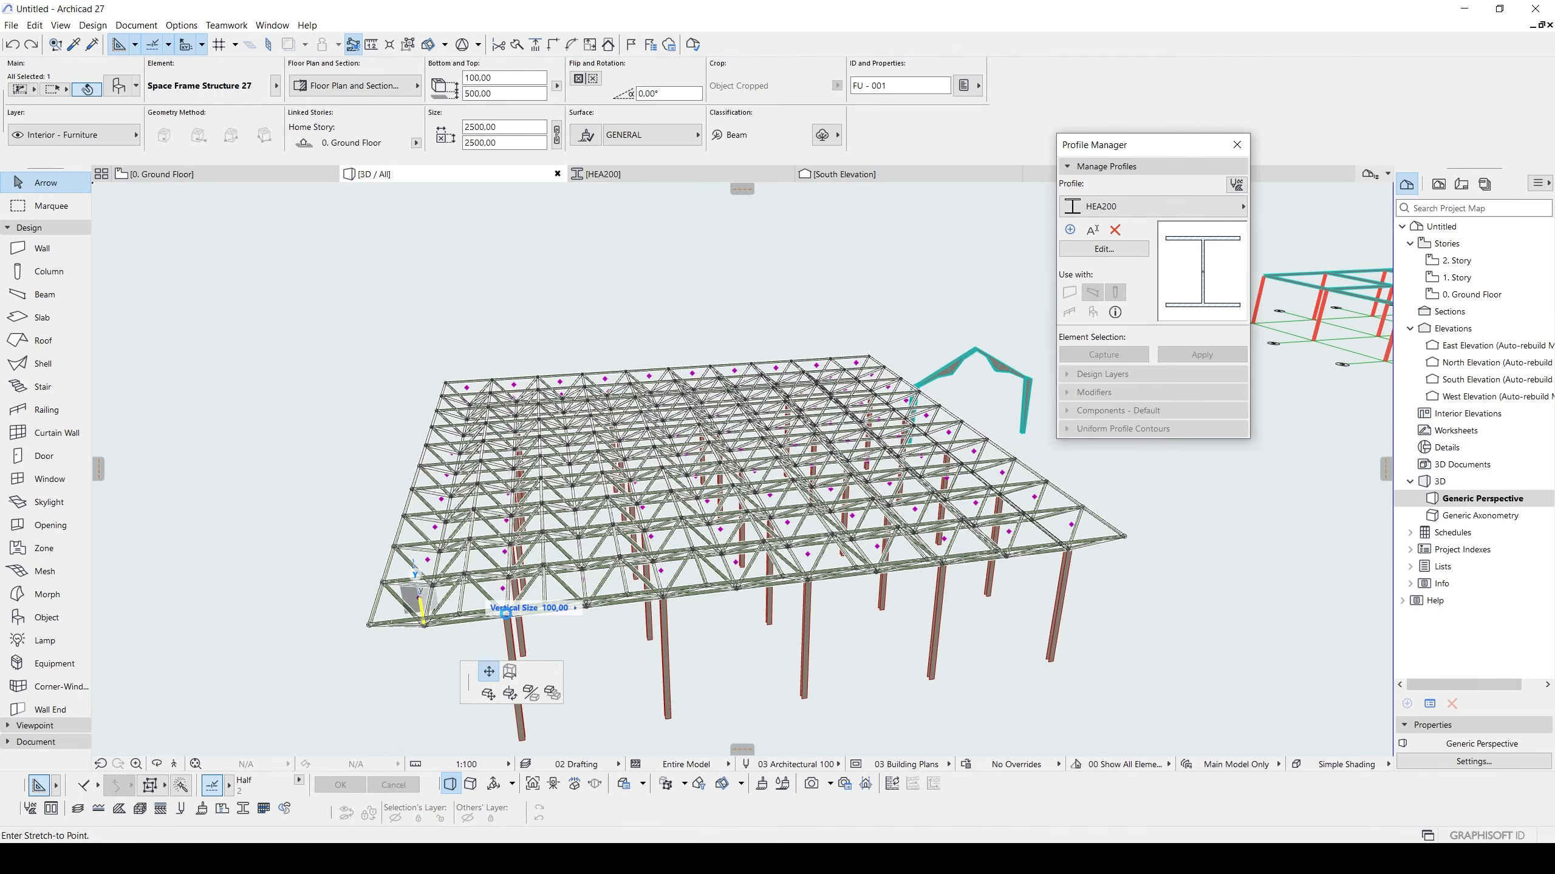
{"action": "middle_click_drag", "start_coordinate": [734, 398], "coordinate": [648, 395], "text": "shift"}
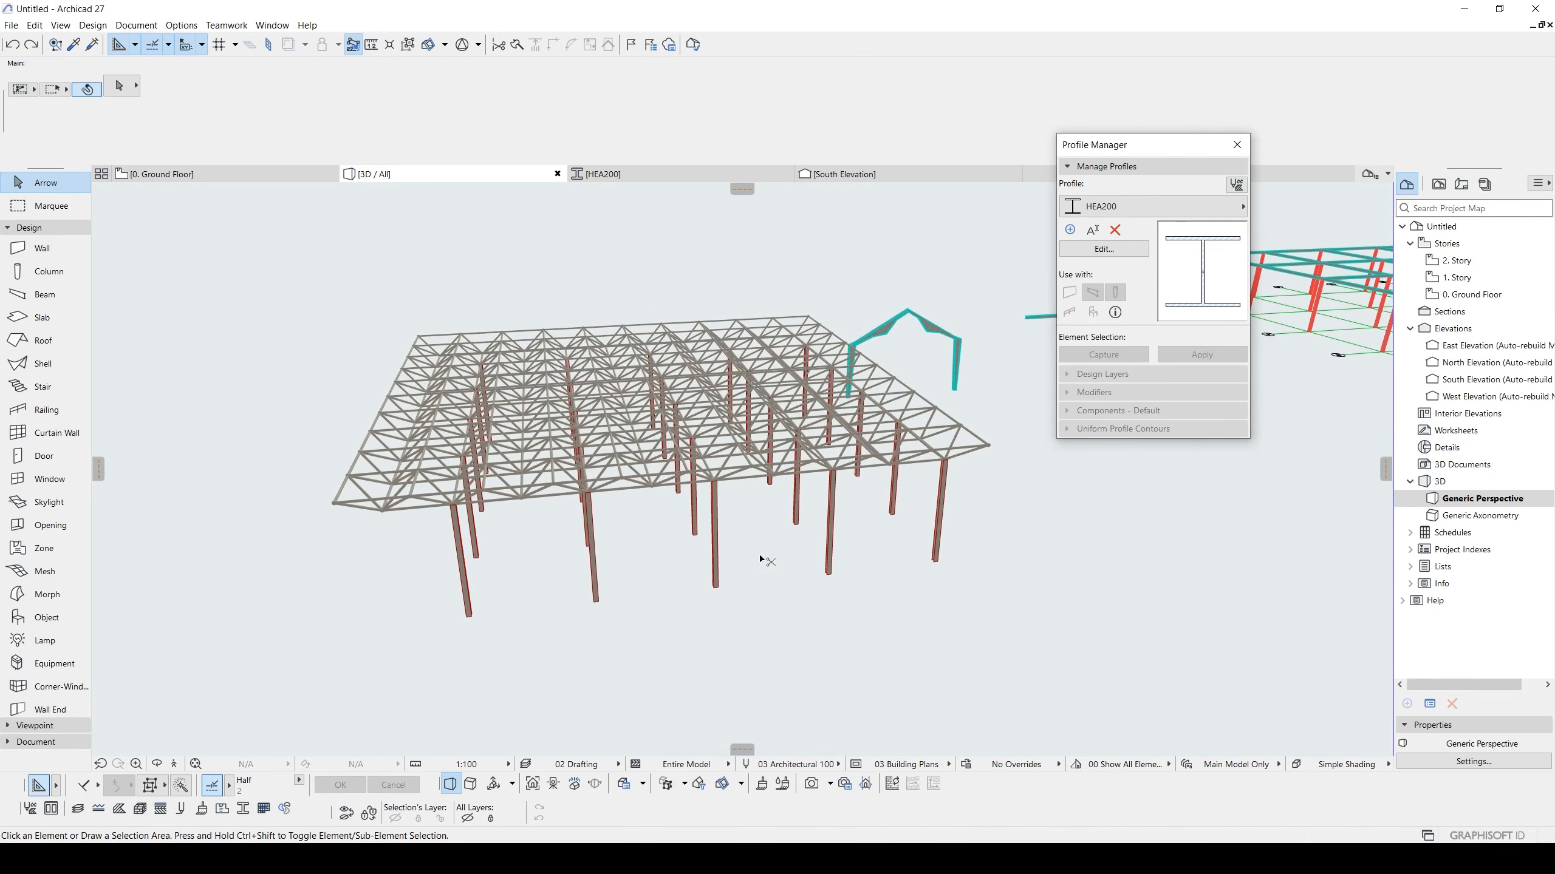
In the ground floor plan, undo the matrix multiplication of the HEA column.
{"action": "key", "text": "F2"}
{"action": "scroll", "coordinate": [614, 301], "scroll_direction": "up", "scroll_amount": 7}
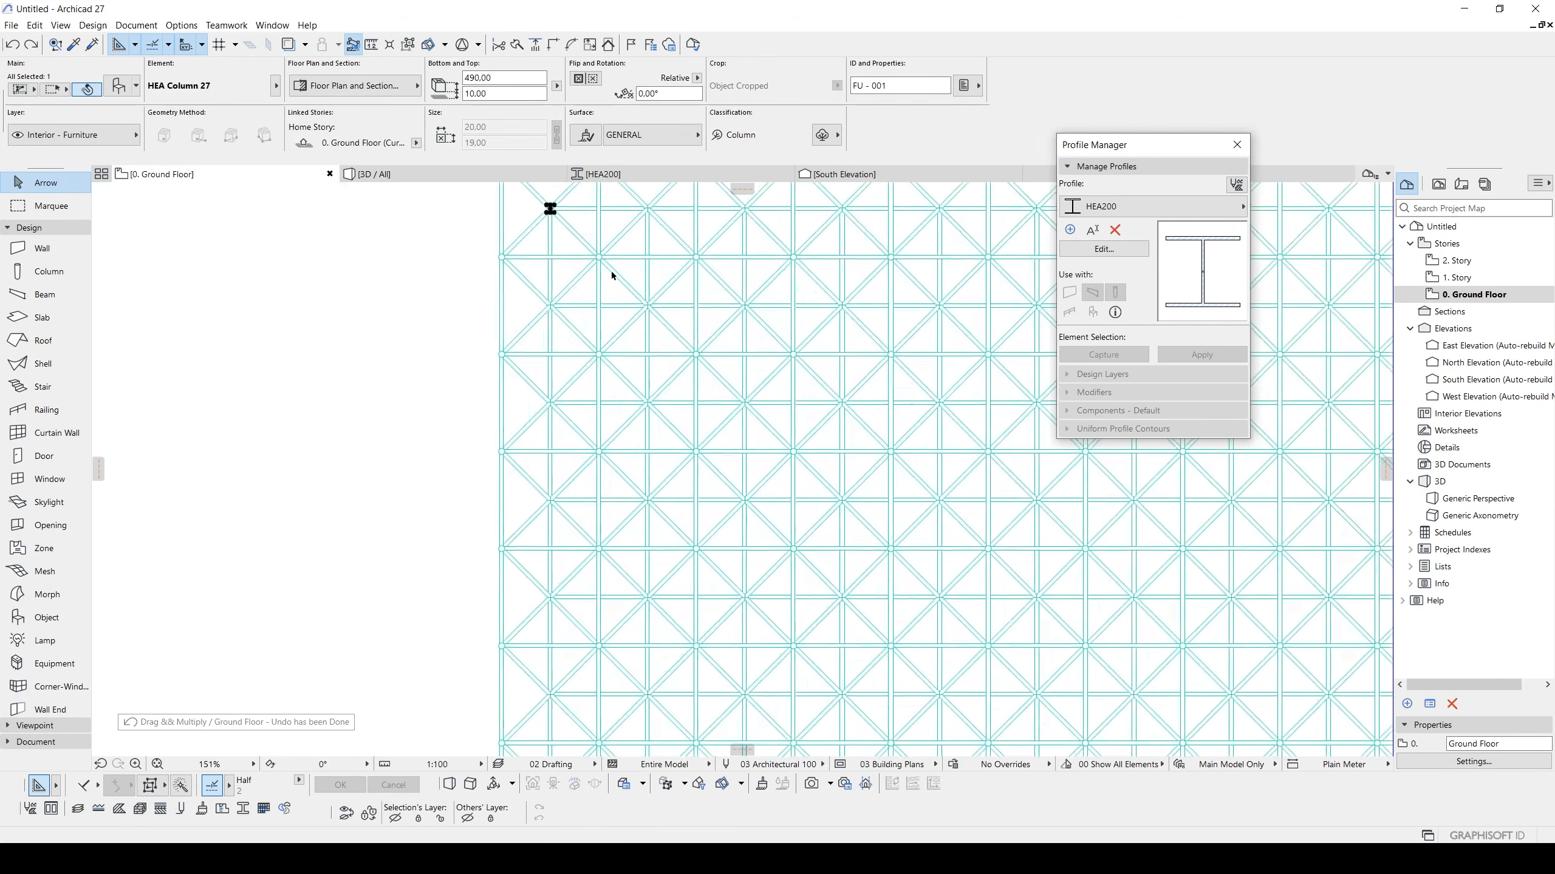
Measure from the HEA column along the space frame's first inner node row to its far end.
{"action": "key", "text": "m"}
{"action": "scroll", "coordinate": [482, 360], "scroll_direction": "up", "scroll_amount": 1}
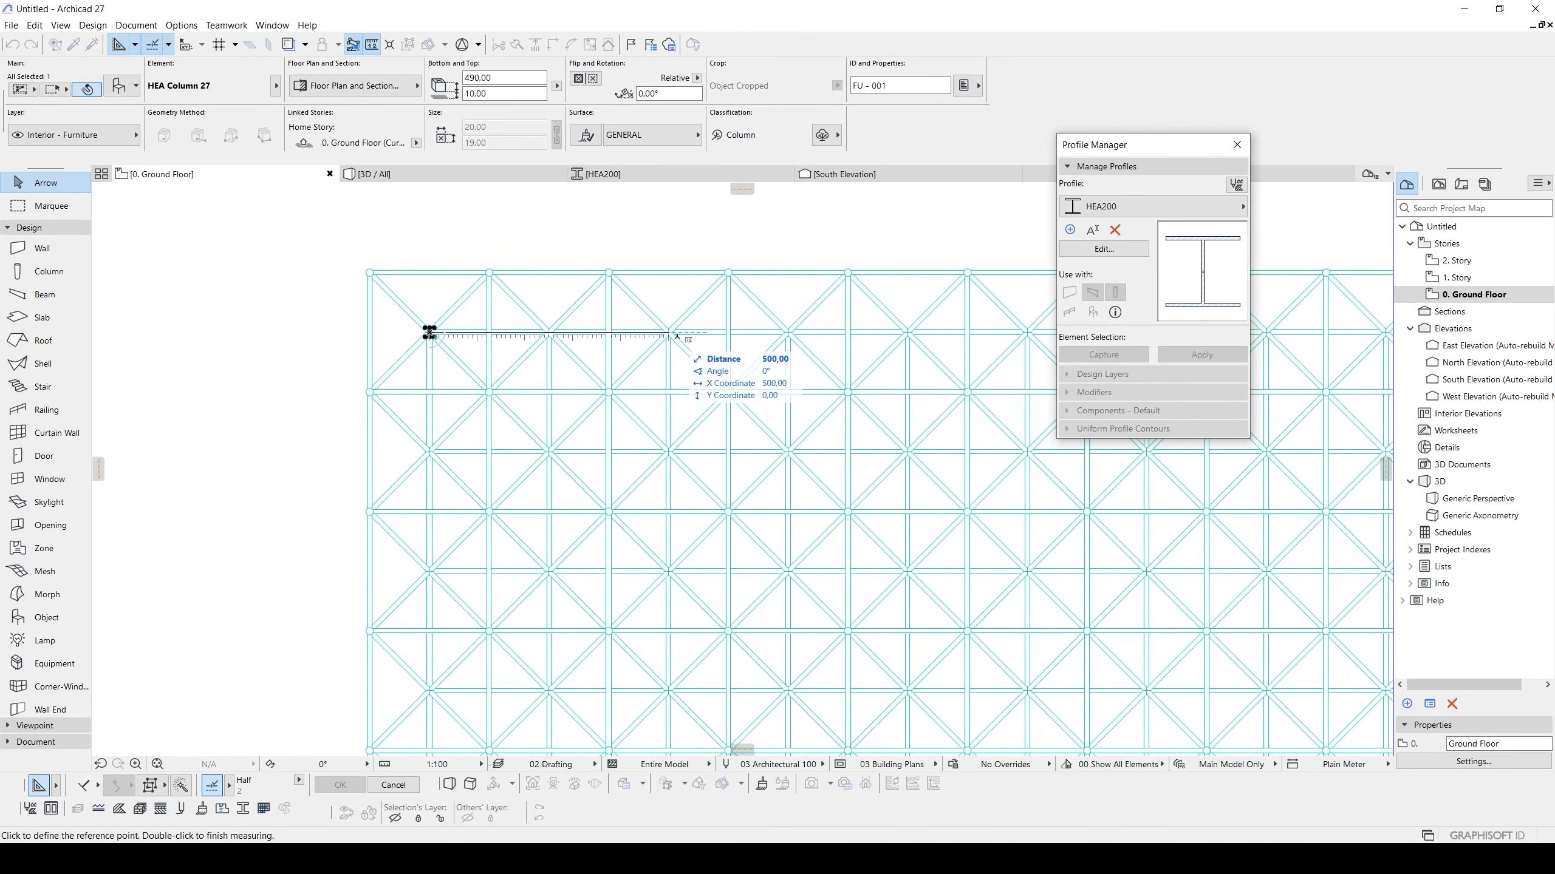
{"action": "middle_click_drag", "start_coordinate": [691, 348], "coordinate": [702, 426]}
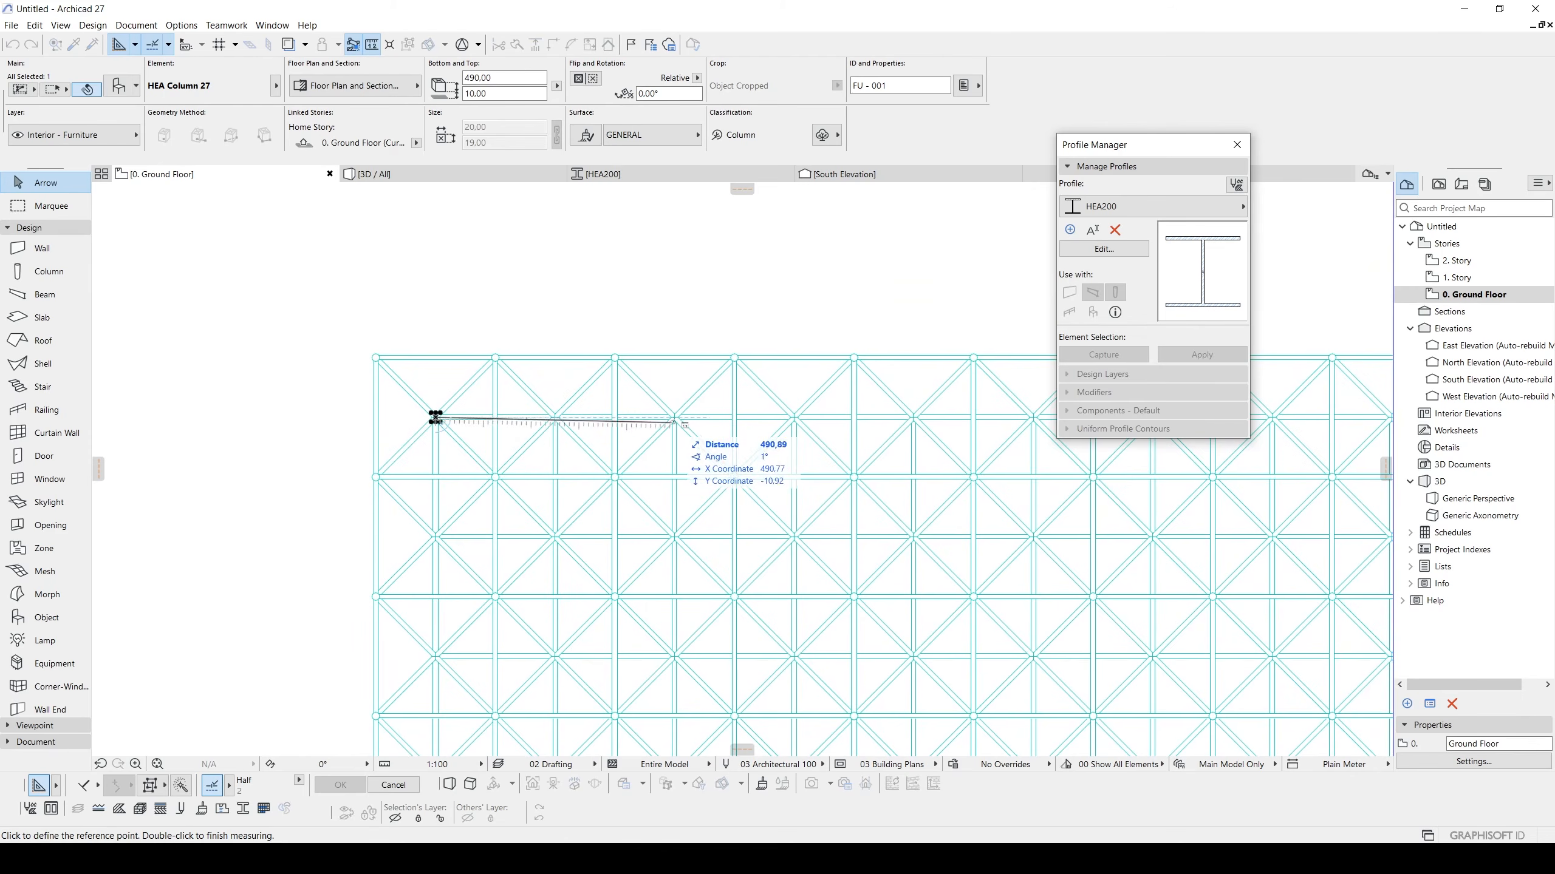
{"action": "scroll", "coordinate": [806, 452], "scroll_direction": "down", "scroll_amount": 4}
{"action": "middle_click_drag", "start_coordinate": [806, 452], "coordinate": [557, 425]}
{"action": "scroll", "coordinate": [576, 398], "scroll_direction": "up", "scroll_amount": 3}
{"action": "scroll", "coordinate": [609, 428], "scroll_direction": "down", "scroll_amount": 2}
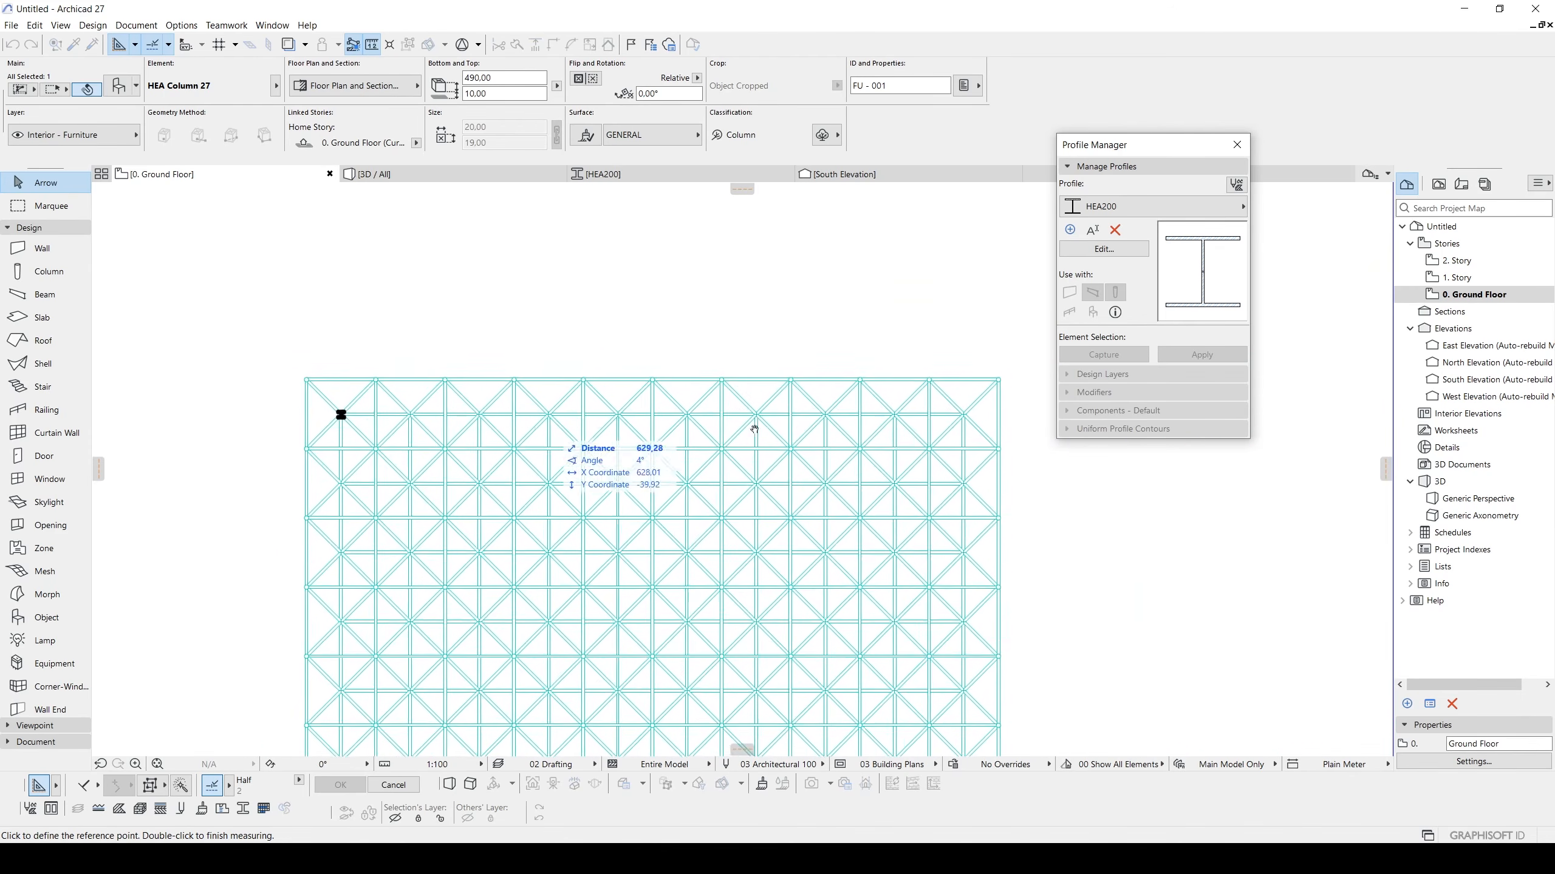
{"action": "scroll", "coordinate": [949, 413], "scroll_direction": "up", "scroll_amount": 1}
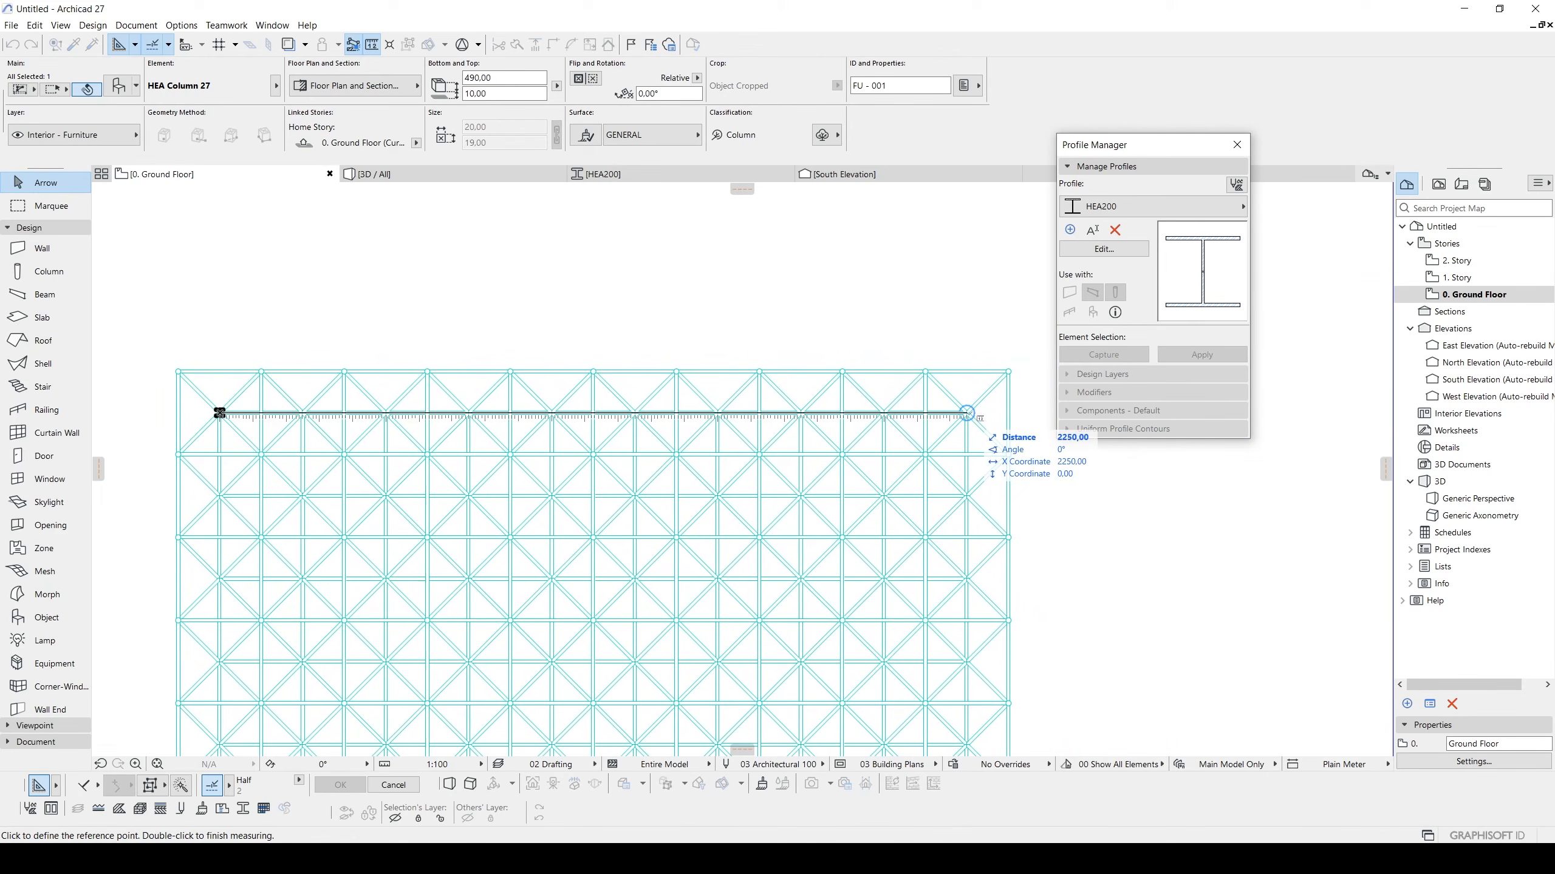
{"action": "key", "text": "Escape"}
{"action": "key", "text": "Escape"}
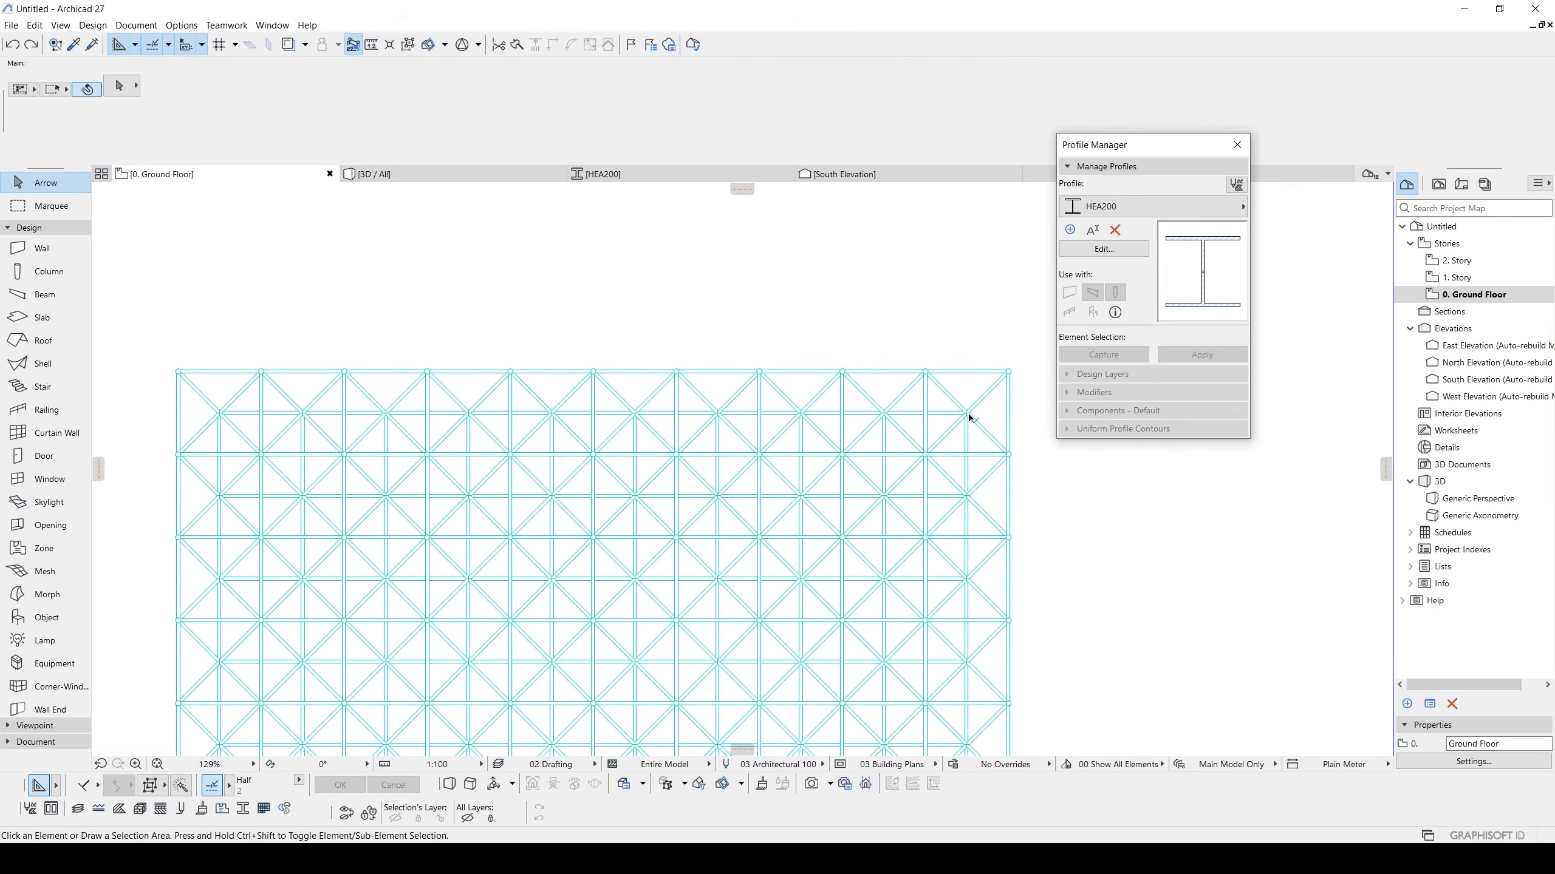
Set the space frame's two plan dimensions to 2000.00 each in its object settings.
{"action": "left_click", "coordinate": [1009, 373]}
{"action": "double_click", "coordinate": [1001, 374]}
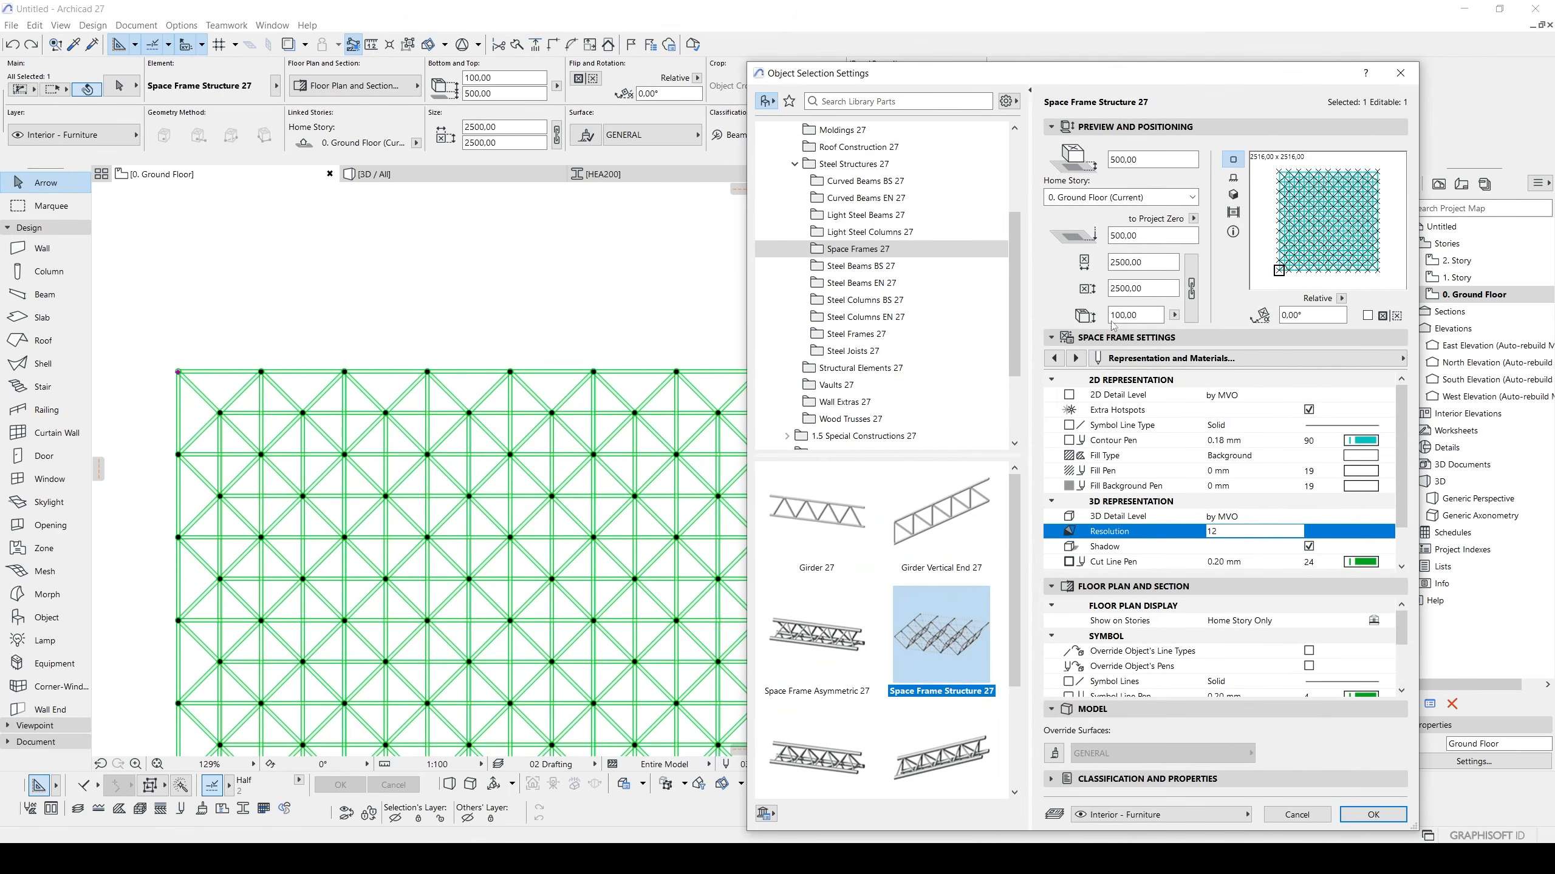
{"action": "mouse_move", "coordinate": [1150, 264]}
{"action": "left_mouse_down"}
{"action": "mouse_move", "coordinate": [1100, 262]}
{"action": "mouse_move", "coordinate": [1131, 287]}
{"action": "left_mouse_up"}
{"action": "type", "text": "2000"}
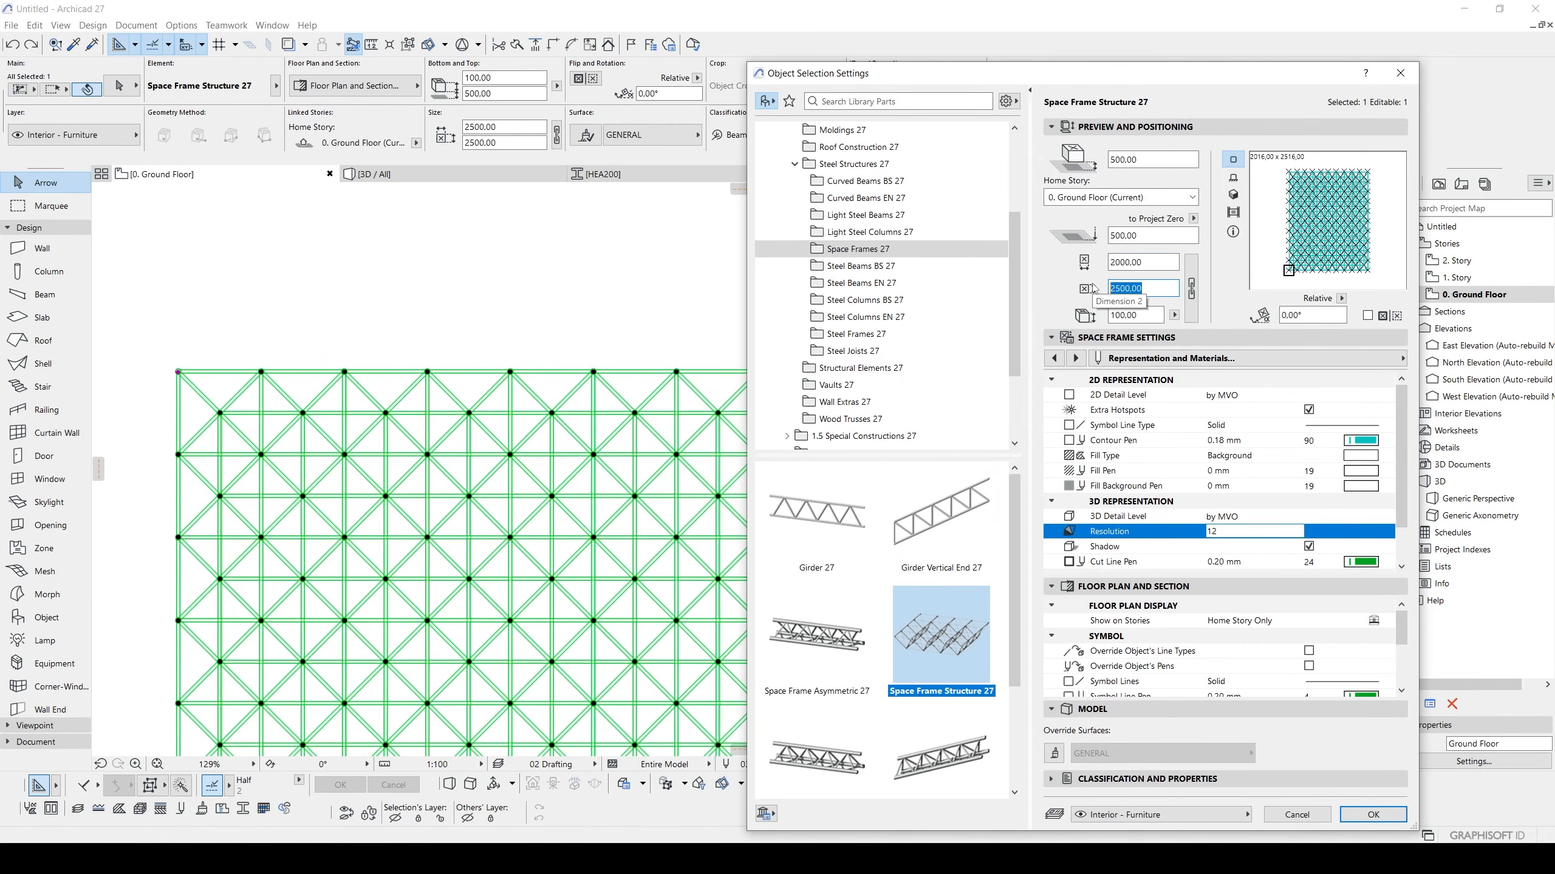
{"action": "left_click", "coordinate": [1135, 262]}
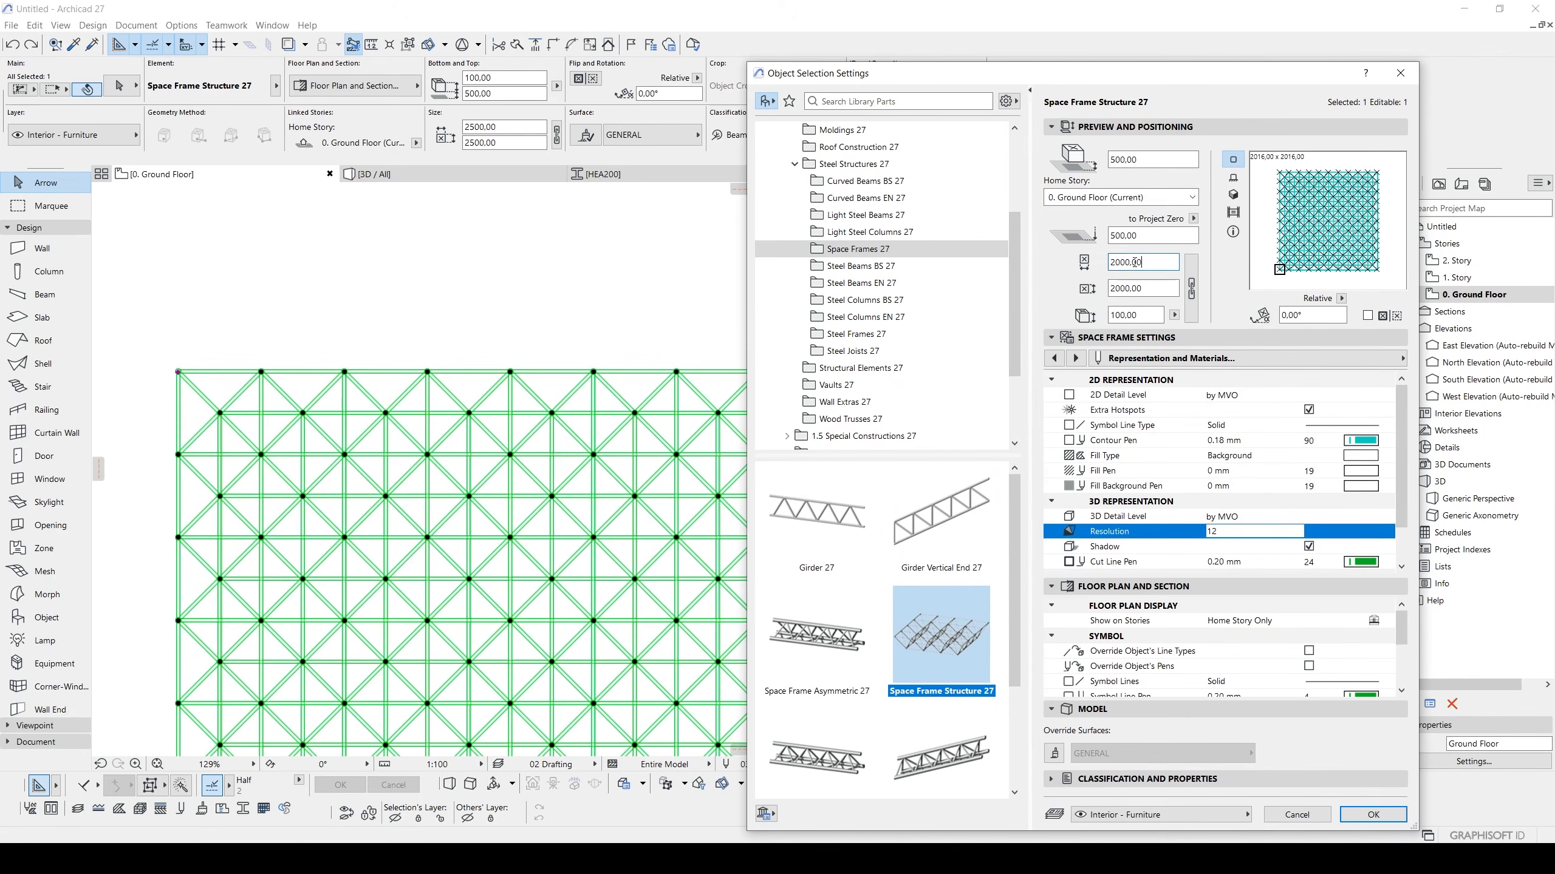
{"action": "left_click", "coordinate": [1054, 360]}
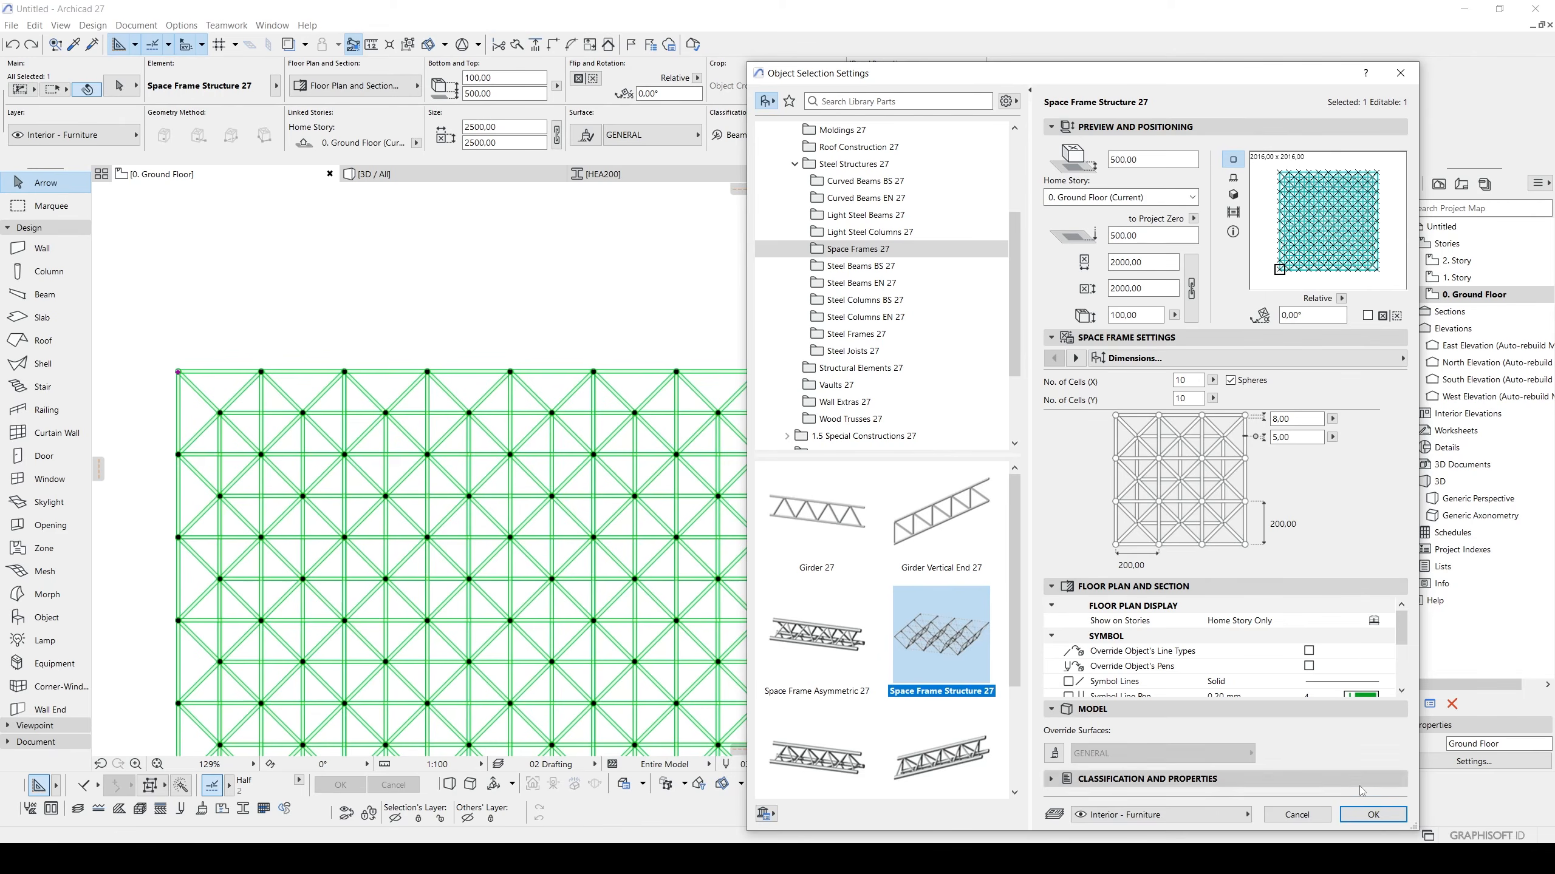
{"action": "left_click", "coordinate": [1371, 816]}
Measure along the space frame's first inner node row from its first node to its last.
{"action": "middle_click_drag", "start_coordinate": [418, 439], "coordinate": [693, 346]}
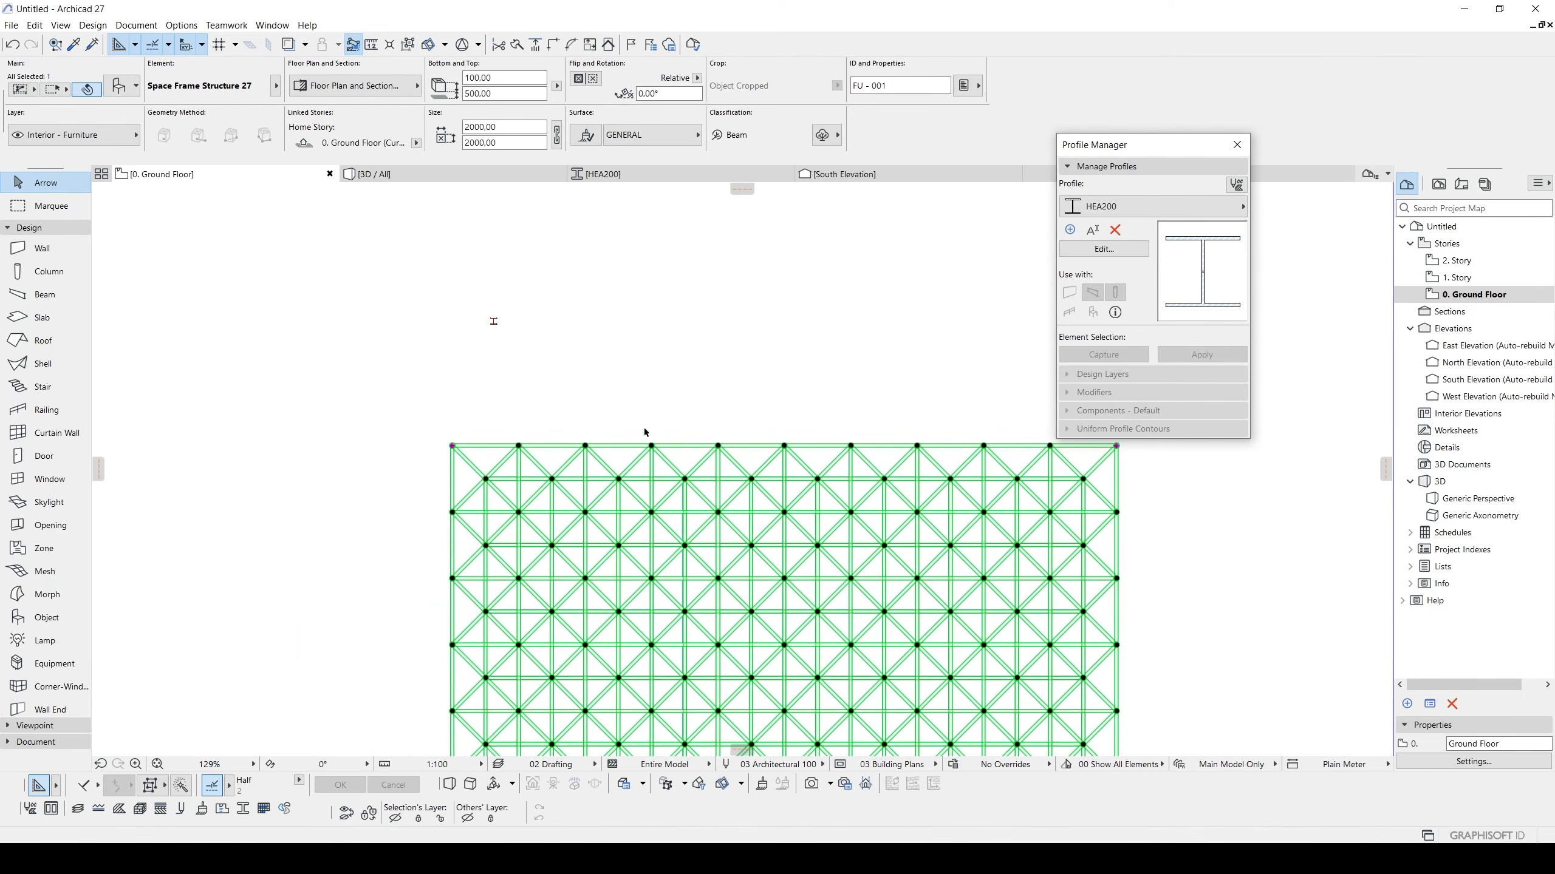
{"action": "key", "text": "m"}
{"action": "left_click", "coordinate": [485, 479]}
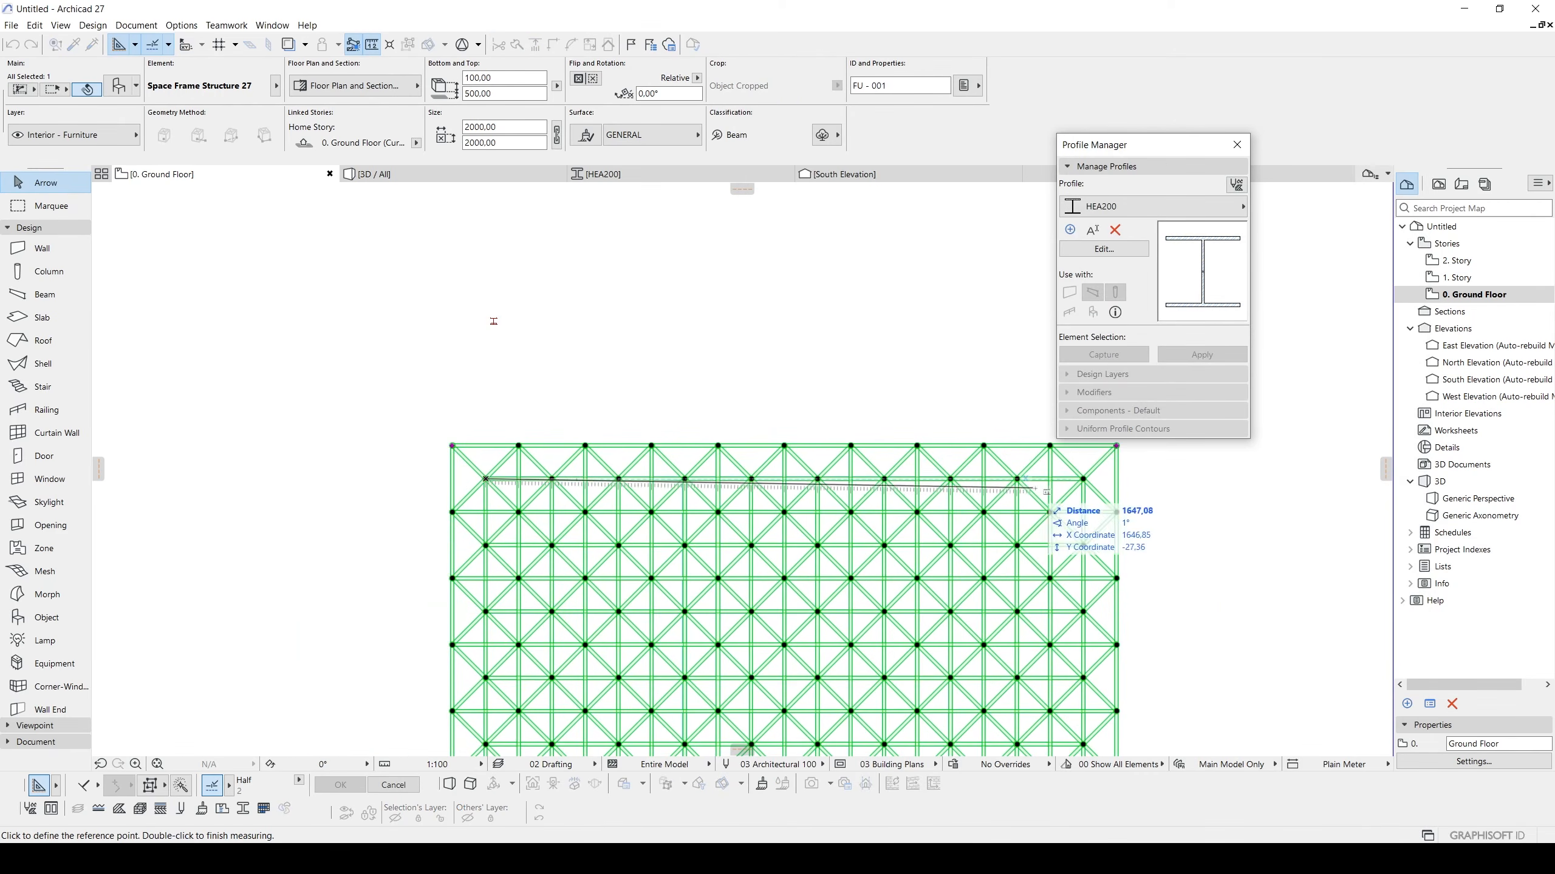
{"action": "scroll", "coordinate": [1087, 479], "scroll_direction": "up", "scroll_amount": 2}
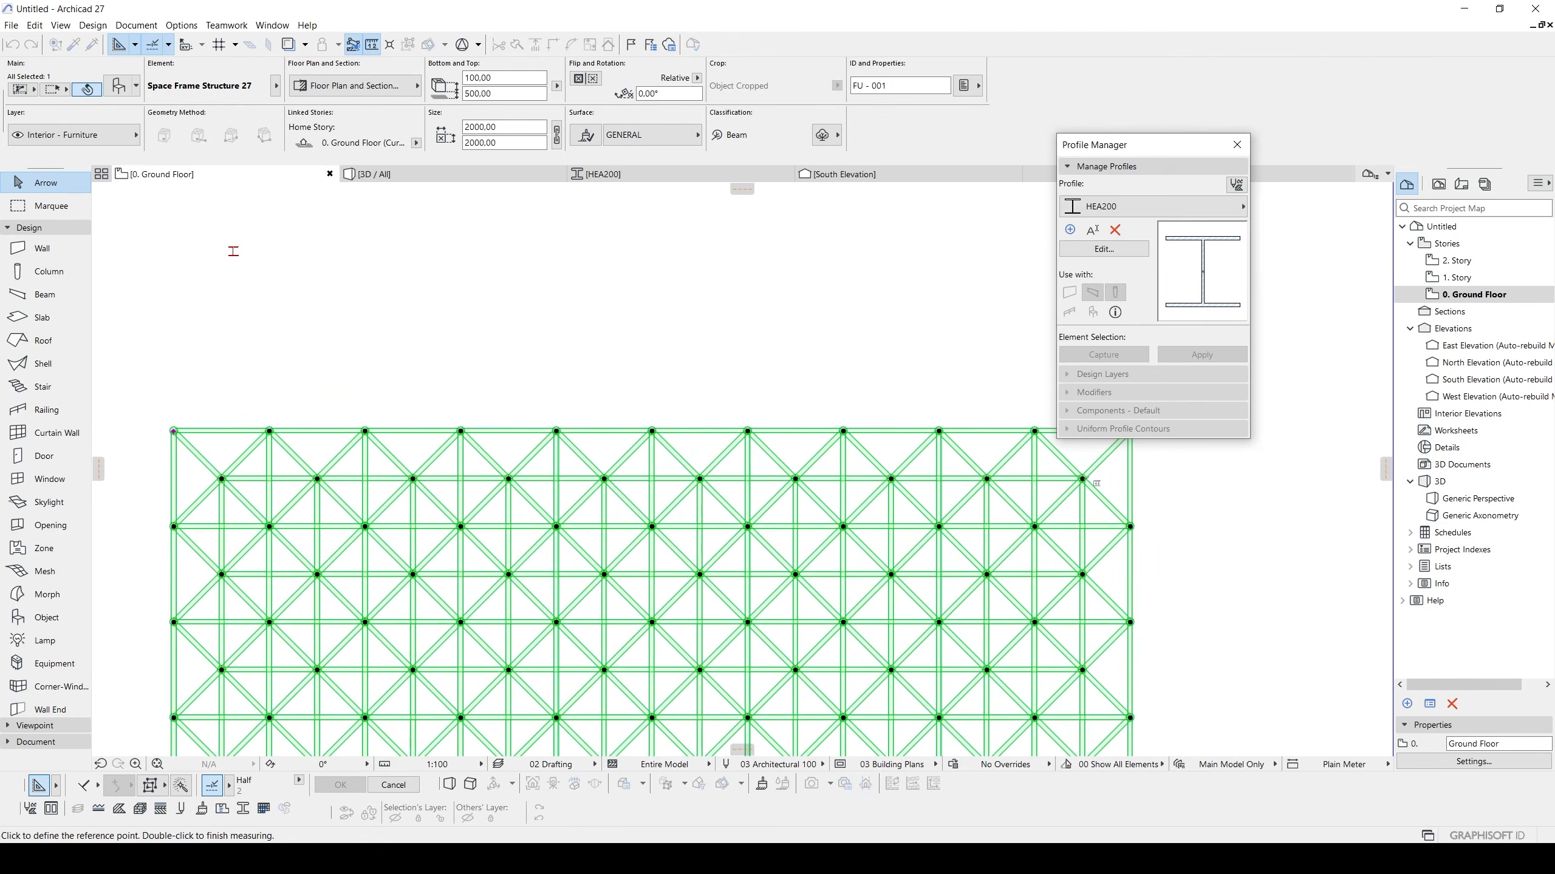
{"action": "scroll", "coordinate": [1083, 478], "scroll_direction": "down", "scroll_amount": 1}
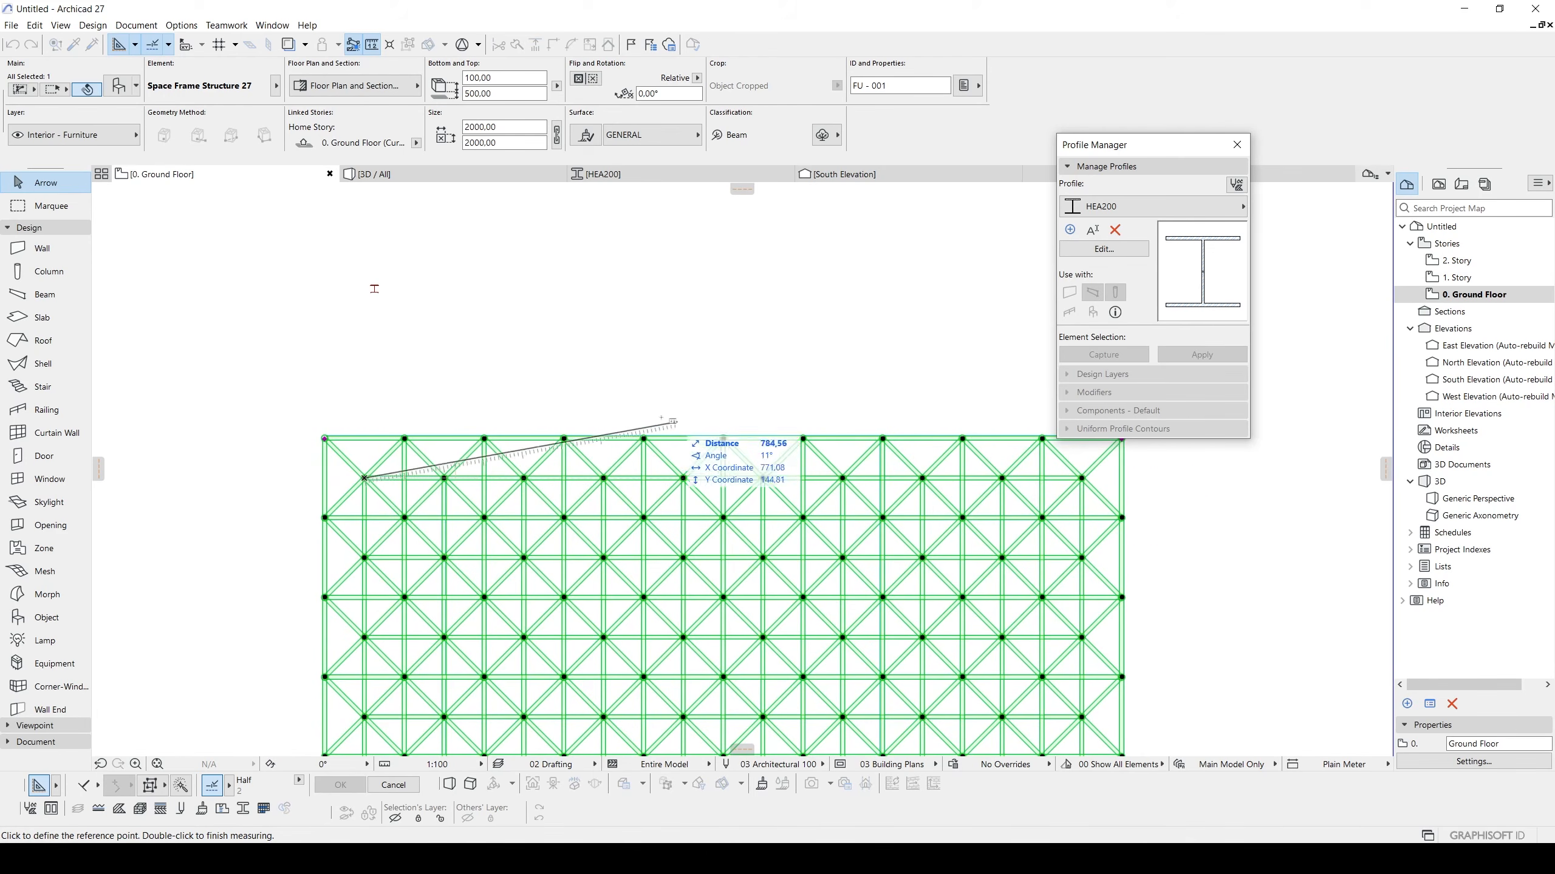
{"action": "key", "text": "Escape"}
Move the HEA column from outside the space frame onto its upper-left inner node.
{"action": "key", "text": "Escape"}
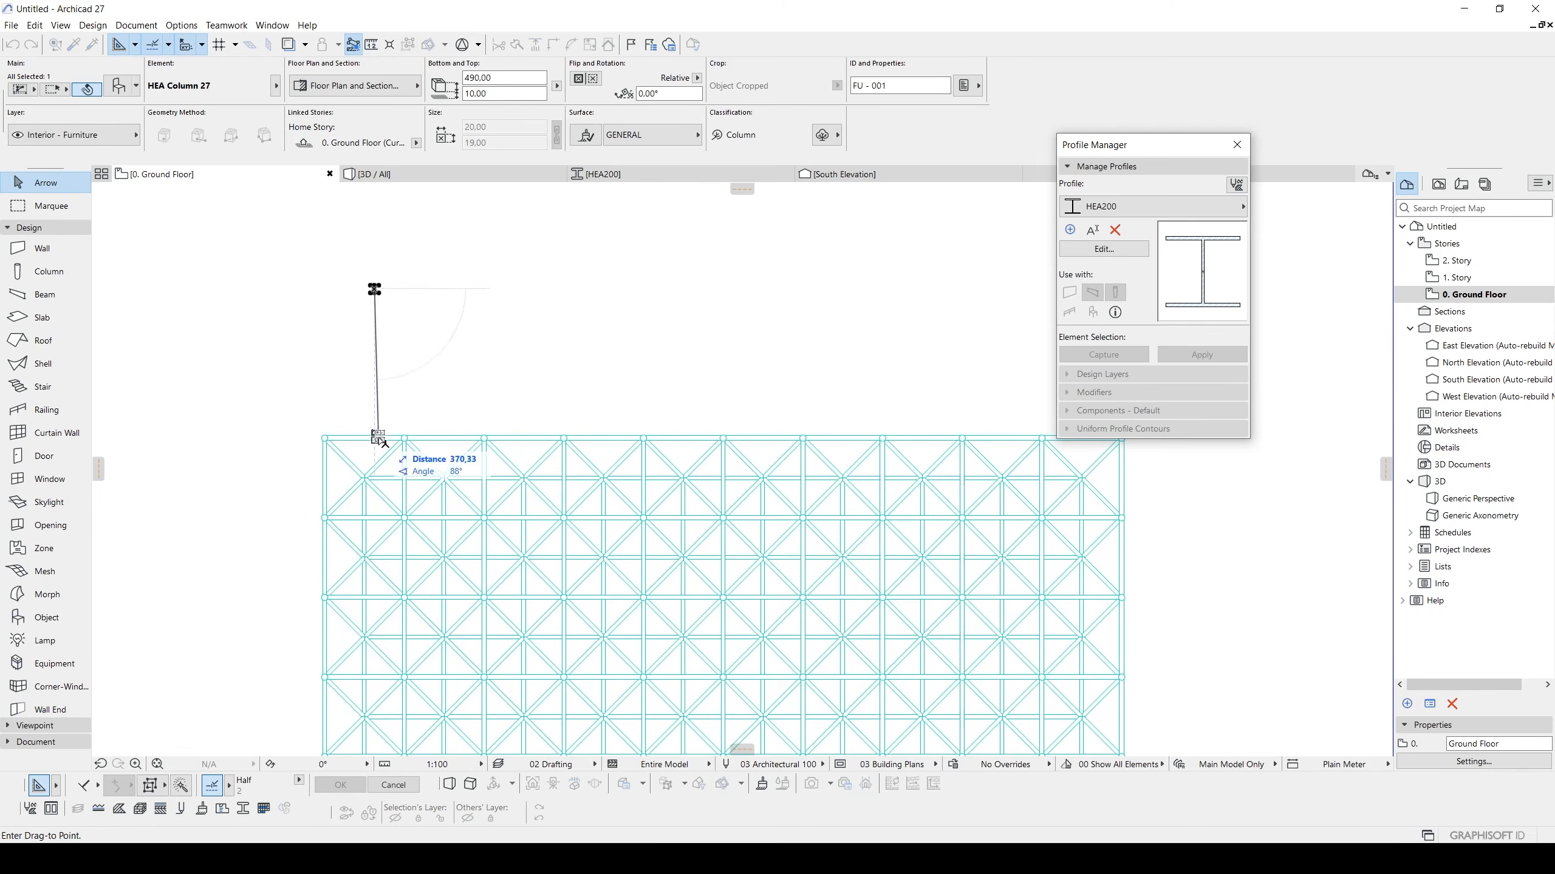
{"action": "scroll", "coordinate": [380, 441], "scroll_direction": "up", "scroll_amount": 3}
{"action": "key", "text": "Escape"}
Multiply the HEA column as a matrix with the Spread method and 900 spacing in both directions, across the whole space frame.
{"action": "key", "text": "ctrl+u"}
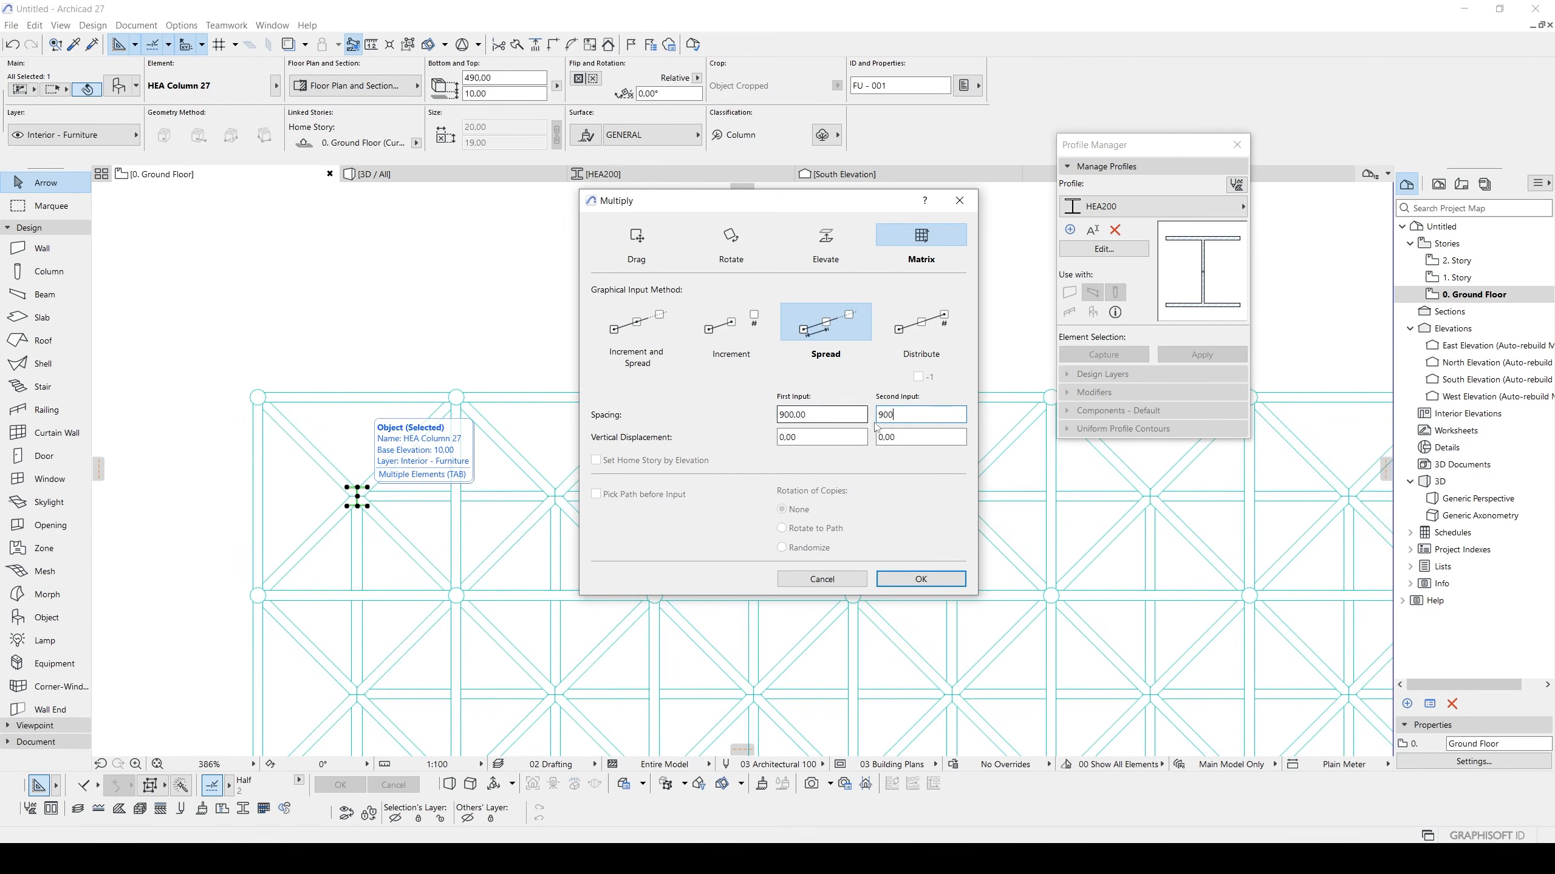
{"action": "left_click", "coordinate": [921, 579]}
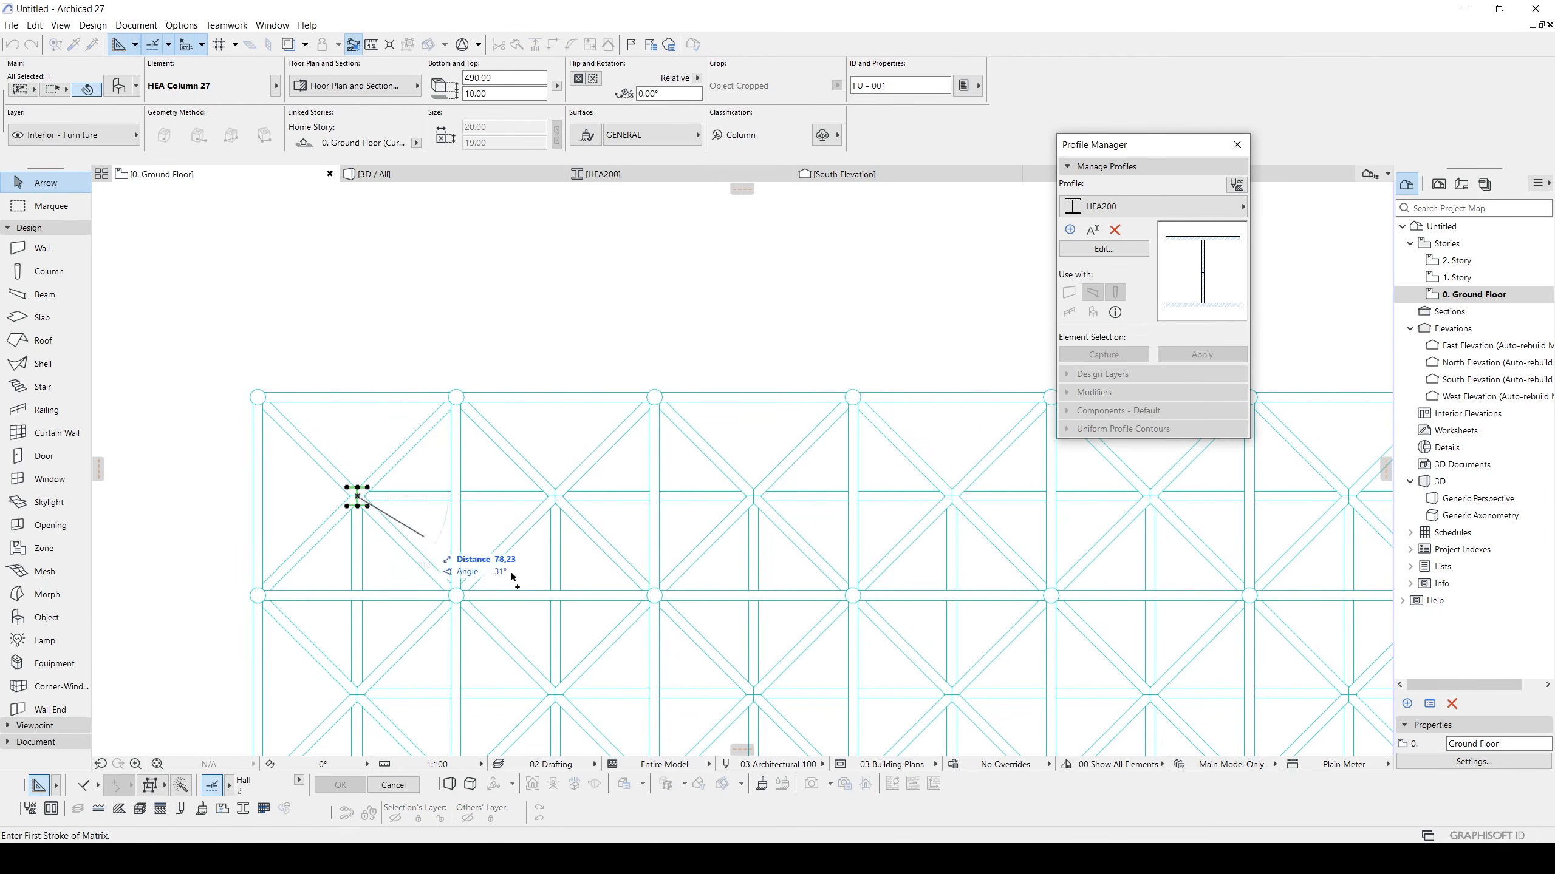
{"action": "scroll", "coordinate": [668, 586], "scroll_direction": "down", "scroll_amount": 4}
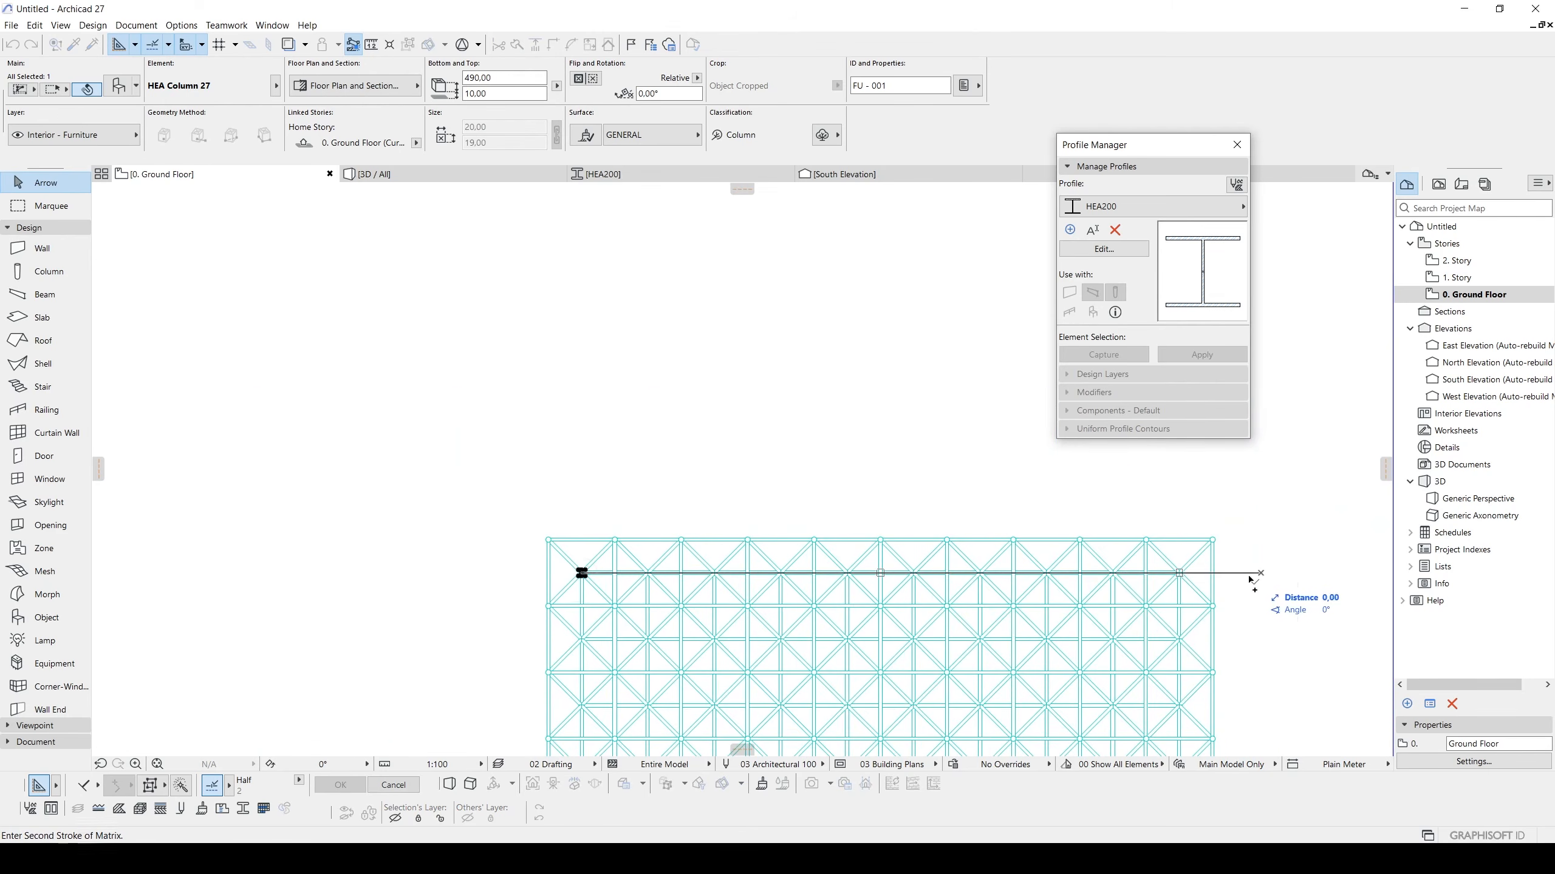
{"action": "middle_click_drag", "start_coordinate": [1257, 652], "coordinate": [1161, 480]}
{"action": "middle_click_drag", "start_coordinate": [1109, 617], "coordinate": [1036, 392]}
{"action": "middle_click_drag", "start_coordinate": [1093, 628], "coordinate": [1019, 467]}
{"action": "scroll", "coordinate": [1019, 466], "scroll_direction": "down", "scroll_amount": 1}
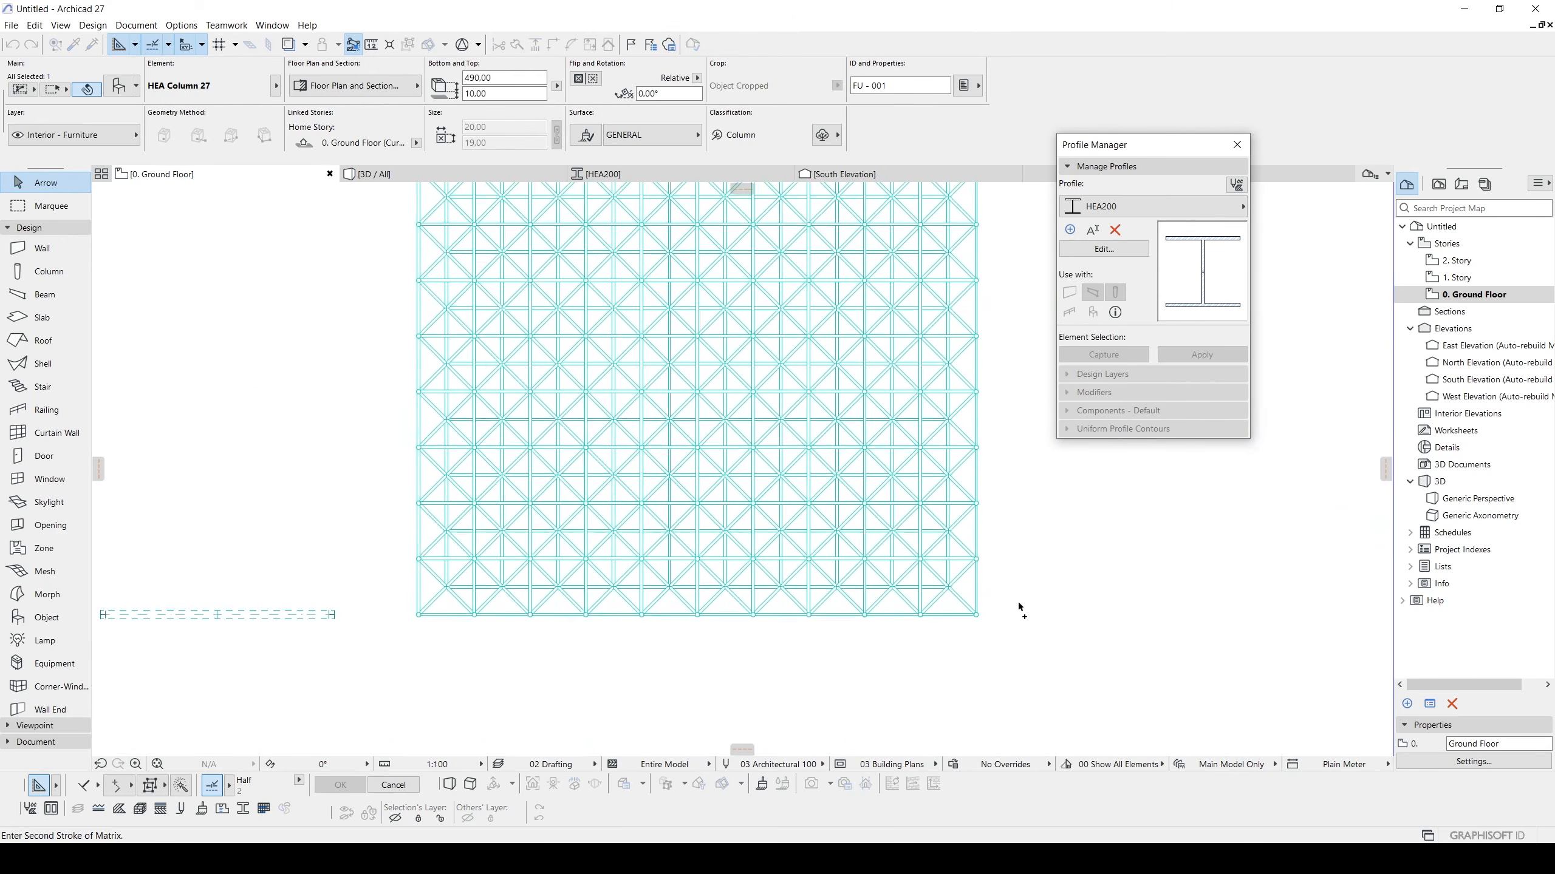
{"action": "scroll", "coordinate": [694, 538], "scroll_direction": "up", "scroll_amount": 4}
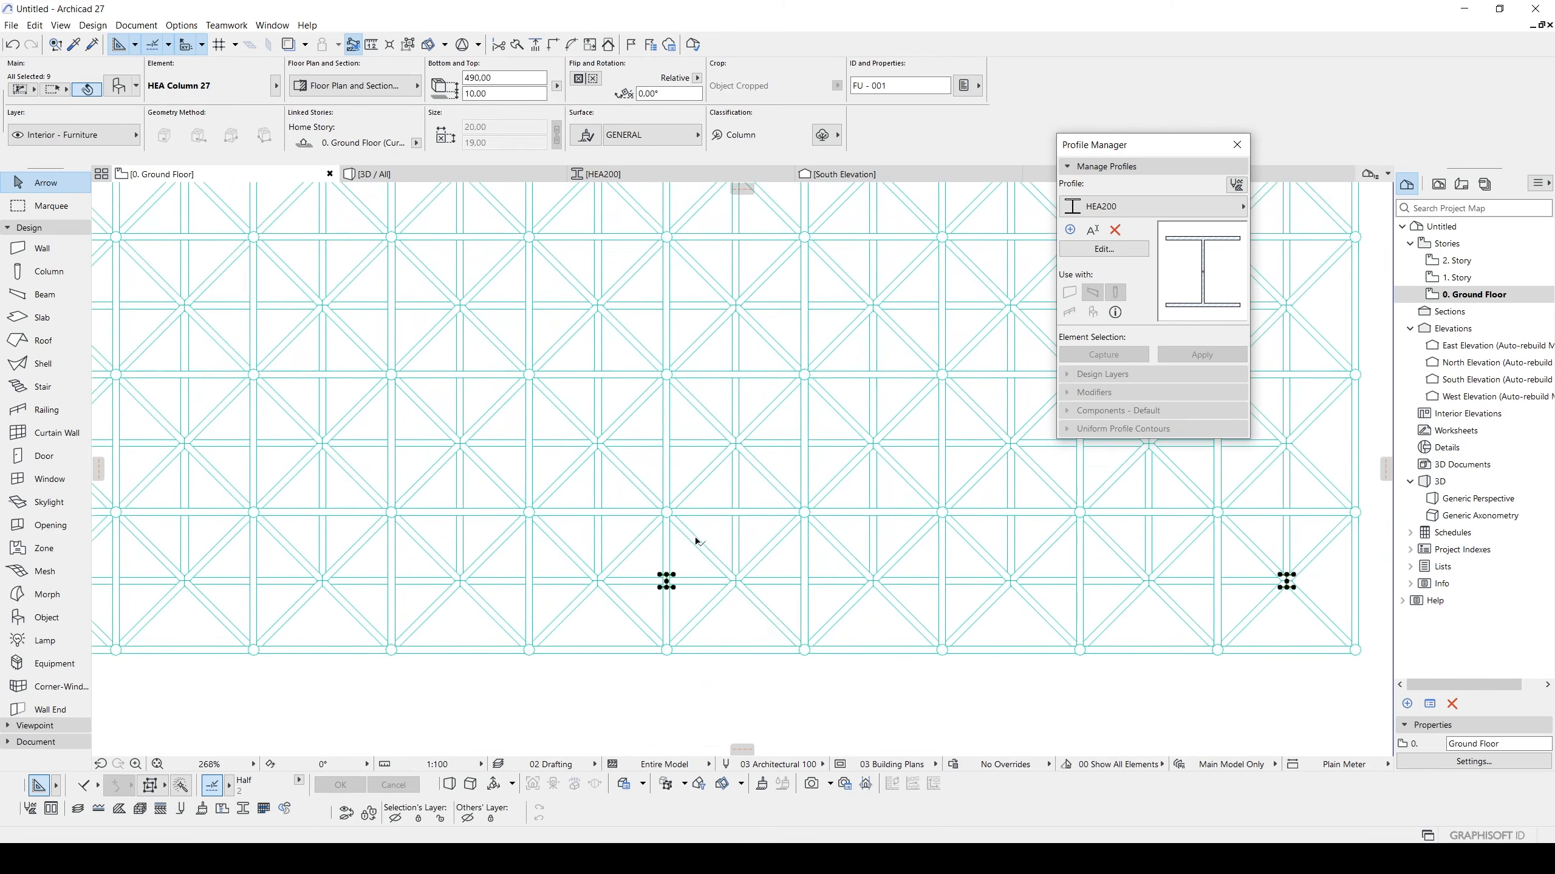
Examine the multiplied columns beneath the space frame, first in the ground floor plan and again in the 3D view.
{"action": "scroll", "coordinate": [352, 528], "scroll_direction": "down", "scroll_amount": 2}
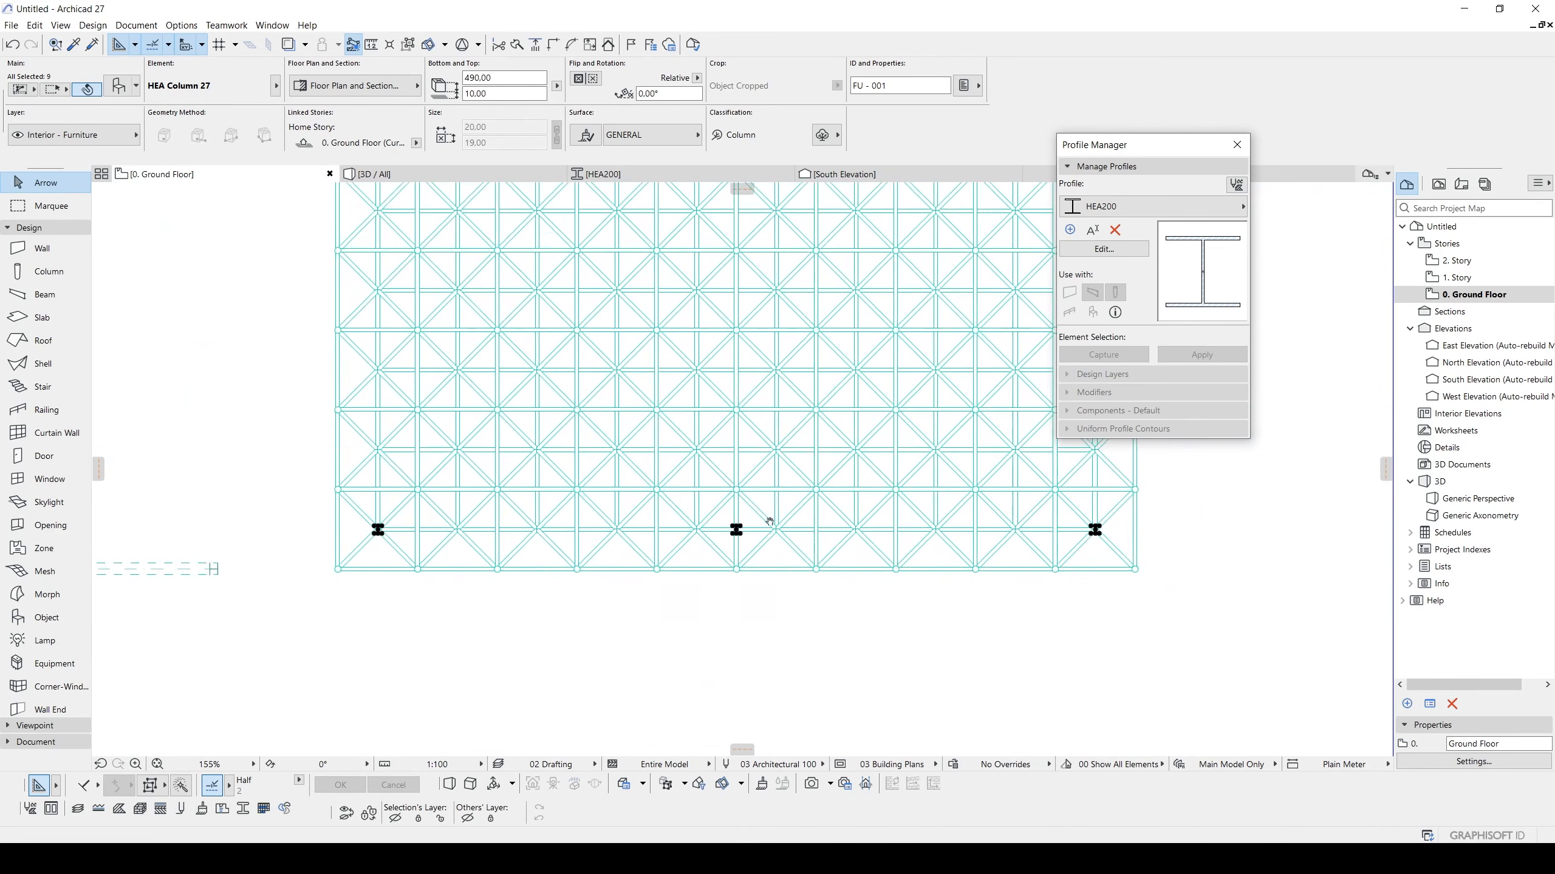
{"action": "middle_click_drag", "start_coordinate": [827, 580], "coordinate": [667, 593]}
{"action": "key", "text": "F3"}
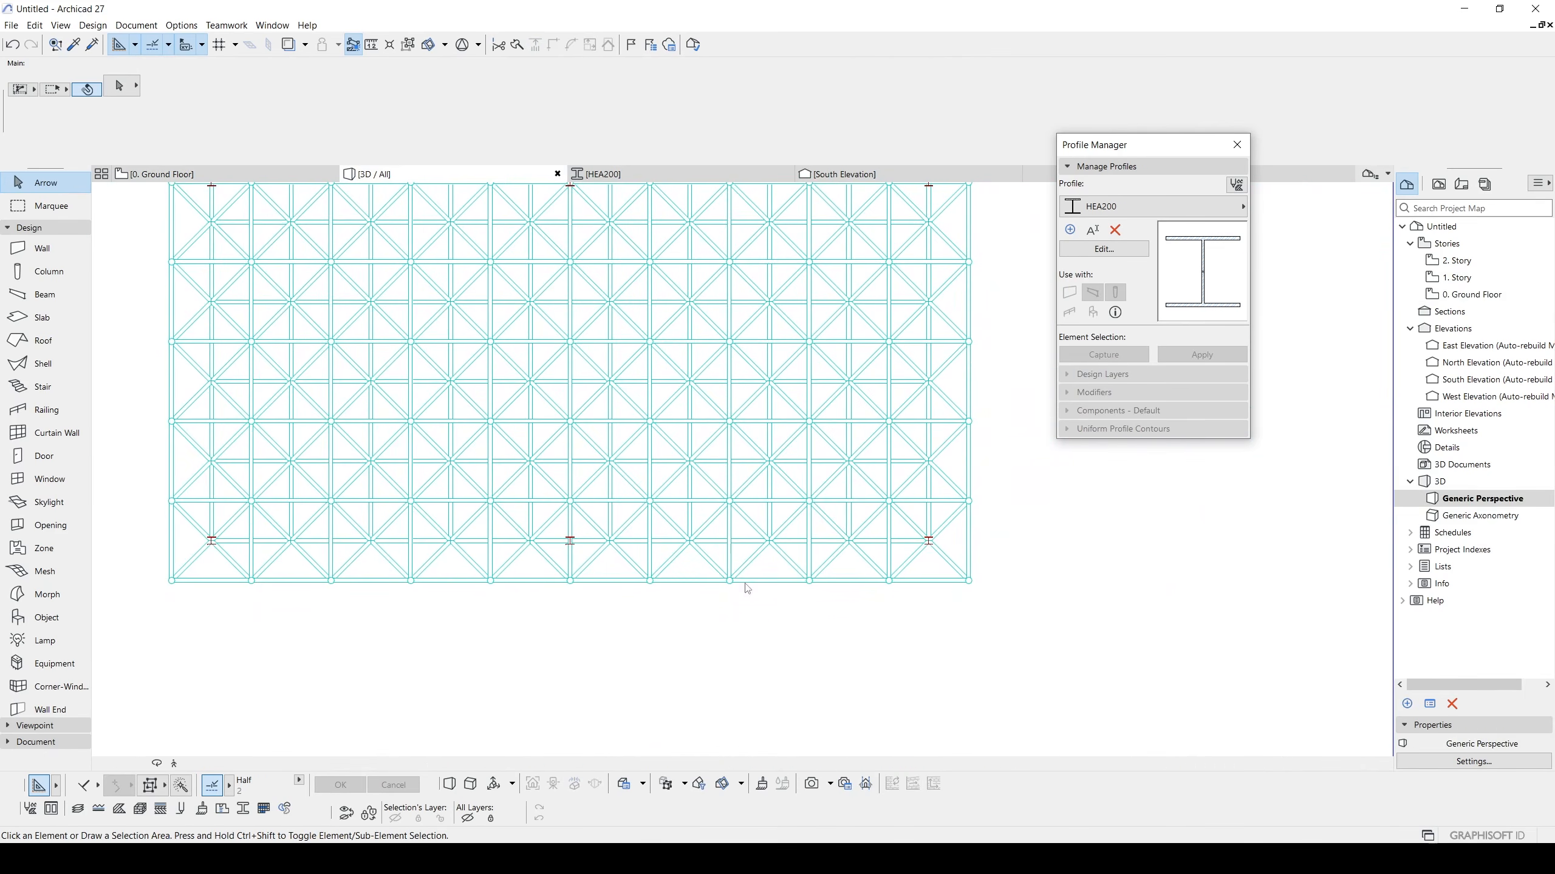
{"action": "left_click_drag", "start_coordinate": [619, 469], "coordinate": [646, 312]}
{"action": "scroll", "coordinate": [653, 394], "scroll_direction": "up", "scroll_amount": 5}
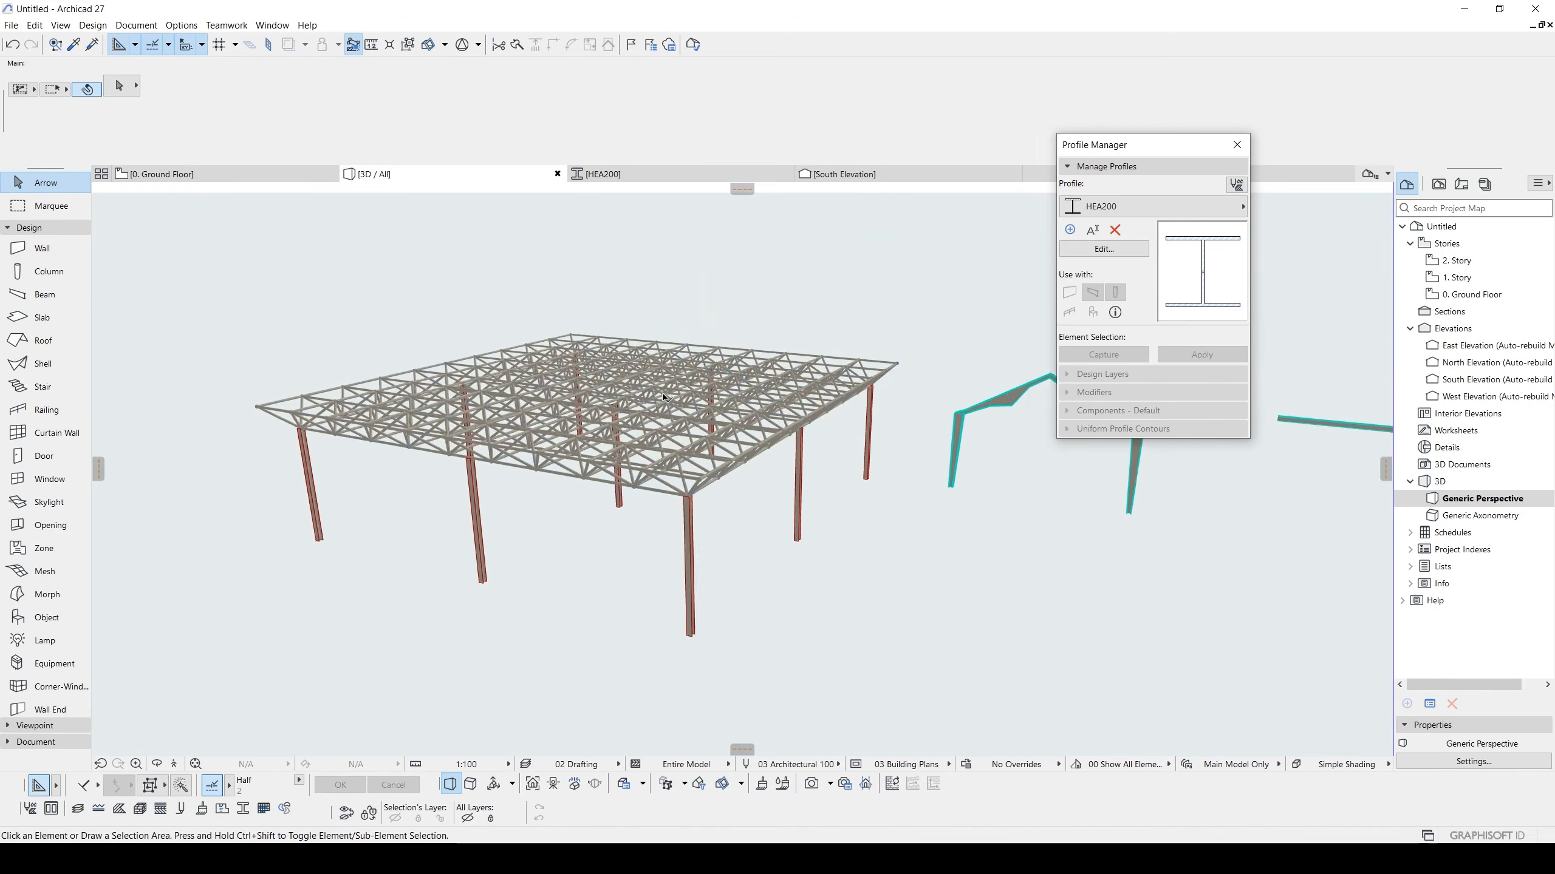
{"action": "middle_click_drag", "start_coordinate": [556, 401], "coordinate": [642, 390], "text": "shift"}
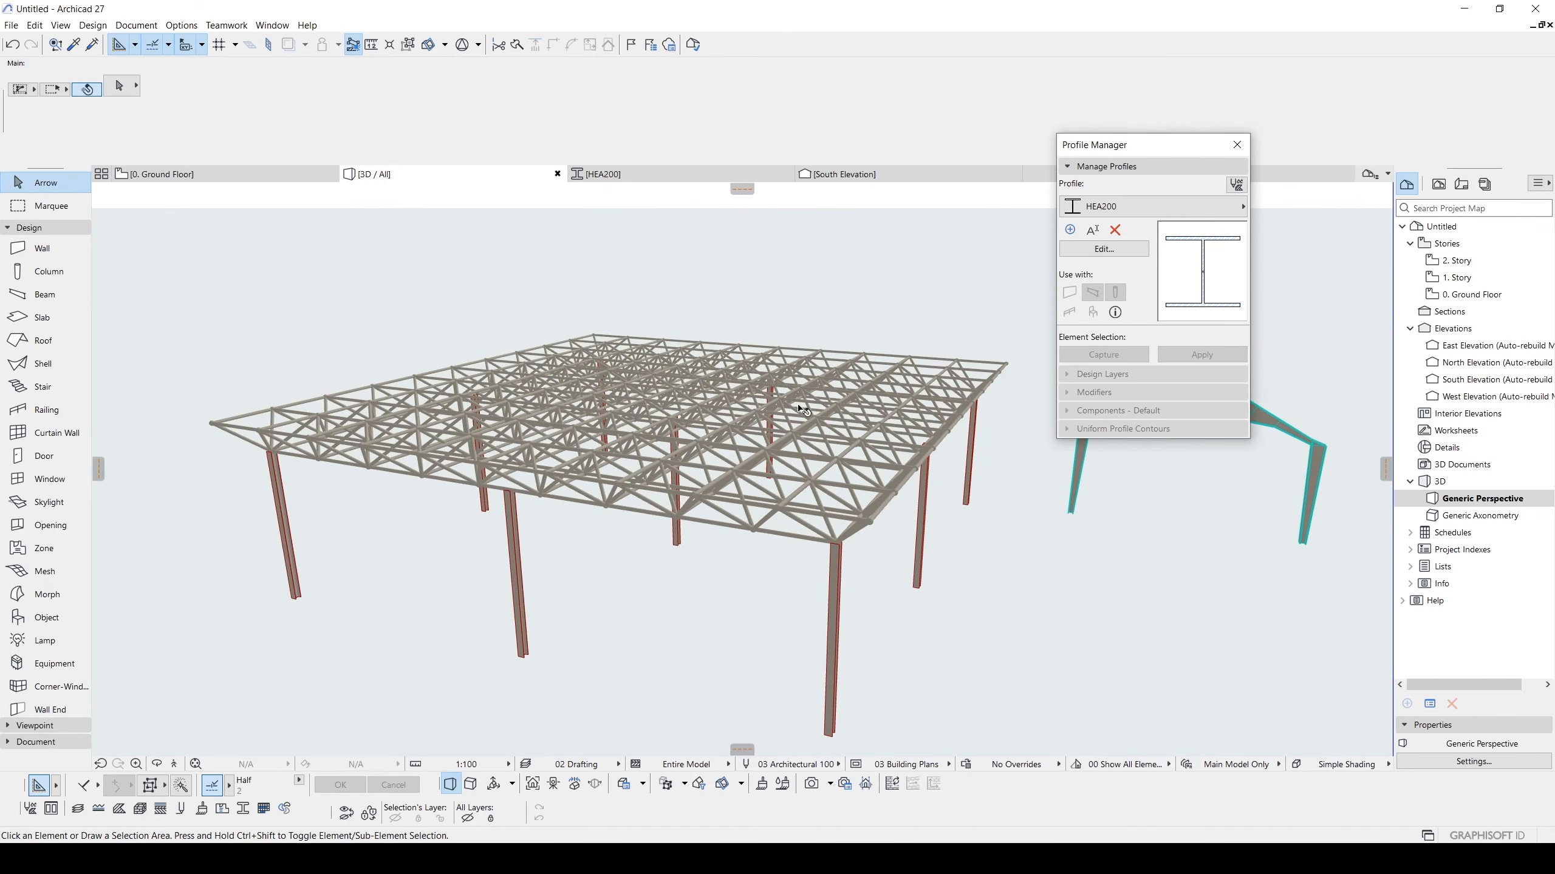
Close the Profile Manager and the HEA200 profile editor, and view all the steel structures in 3D.
{"action": "left_click", "coordinate": [1237, 145]}
{"action": "middle_click_drag", "start_coordinate": [694, 471], "coordinate": [756, 432]}
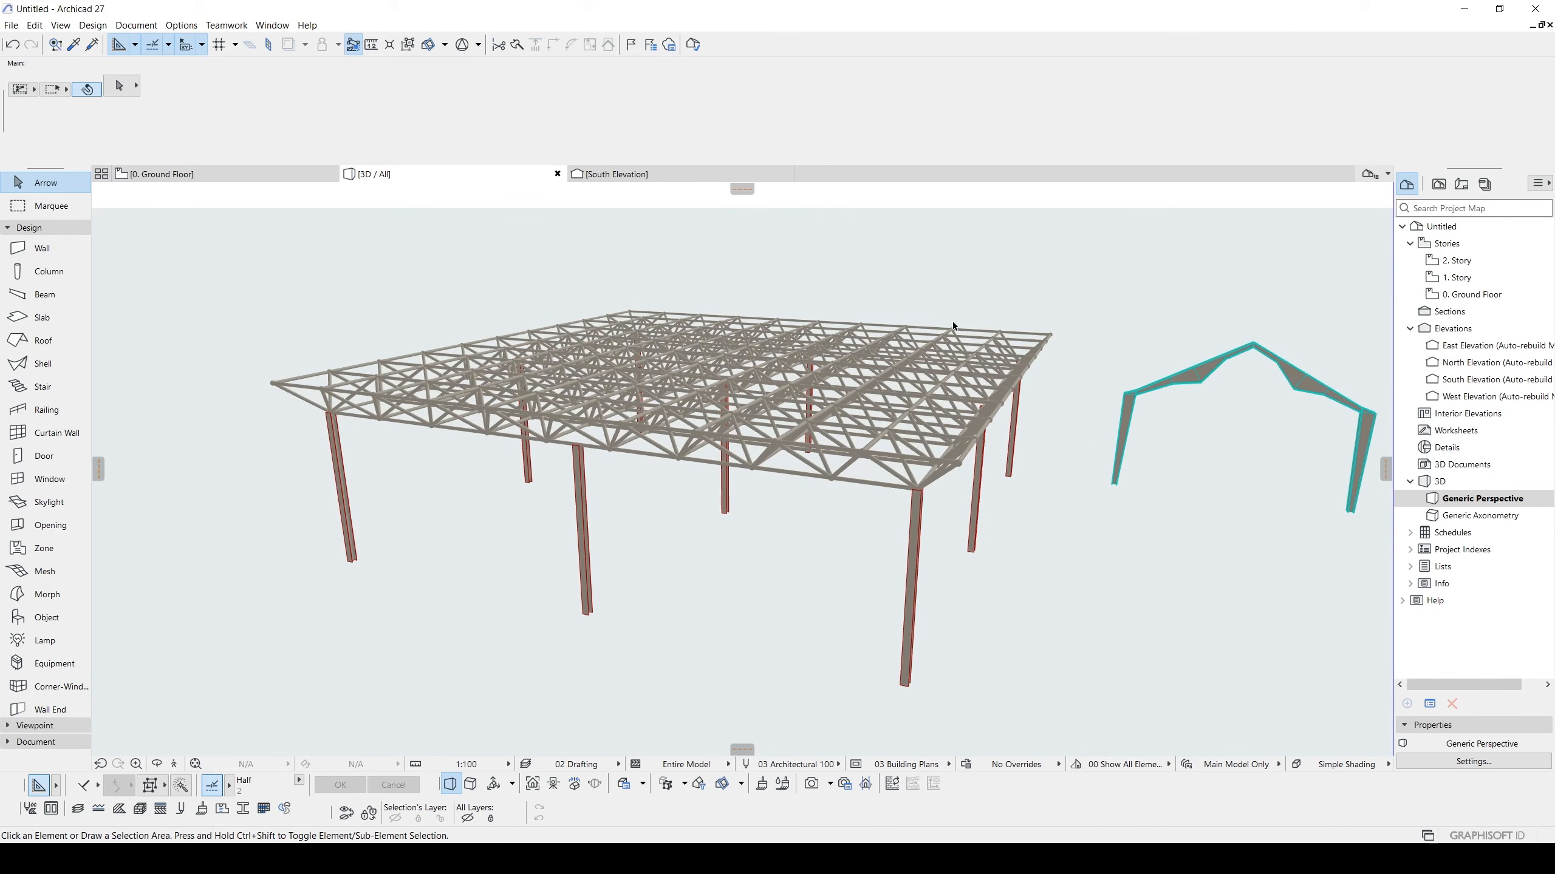
{"action": "scroll", "coordinate": [1025, 365], "scroll_direction": "down", "scroll_amount": 5}
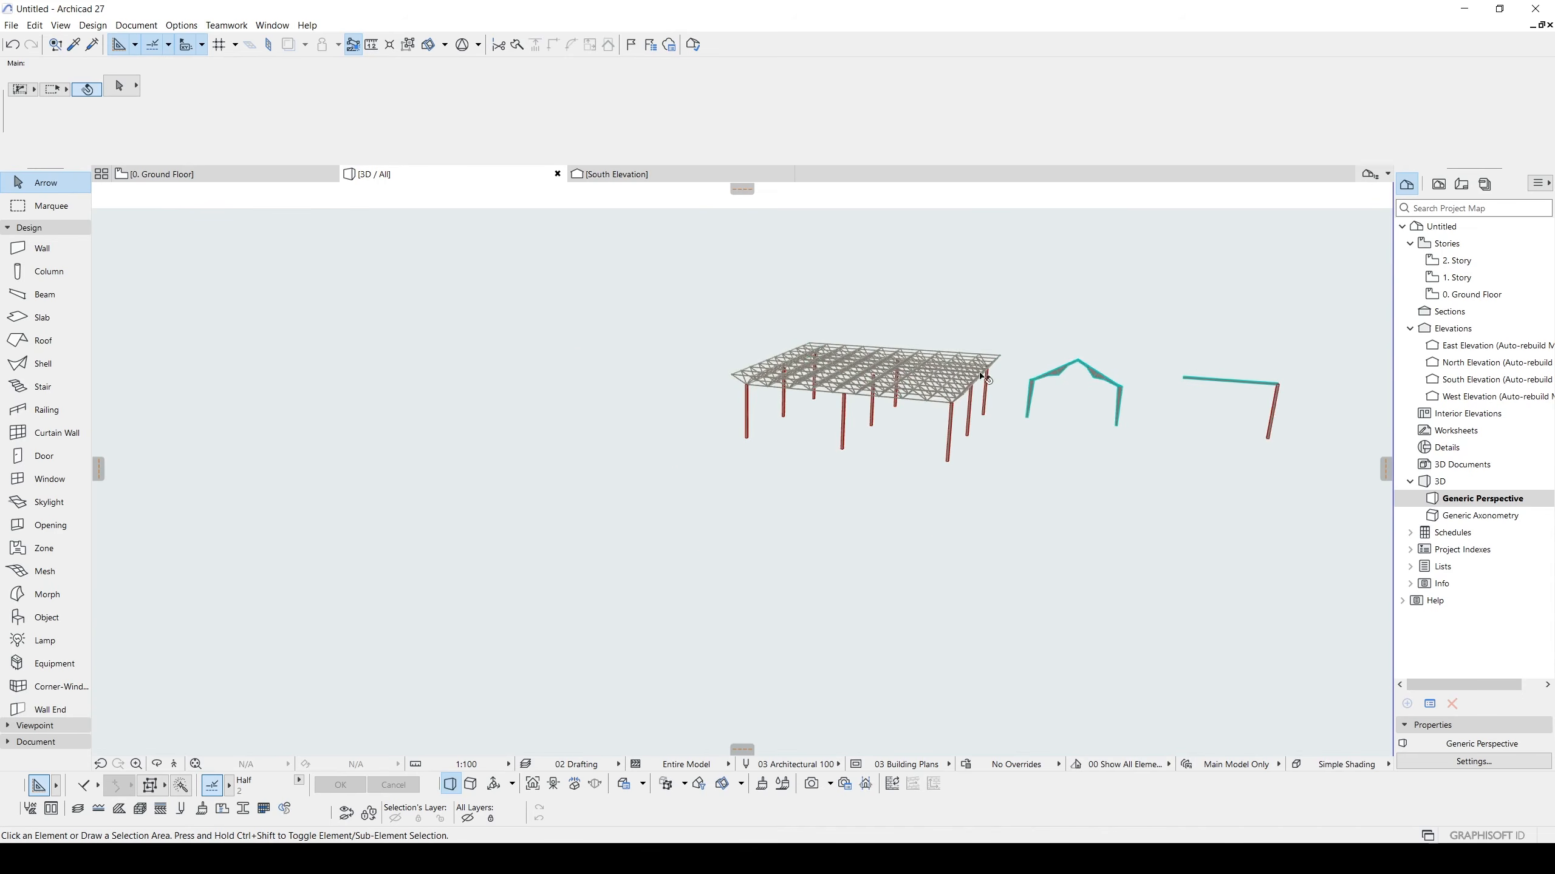
{"action": "middle_click_drag", "start_coordinate": [1132, 367], "coordinate": [698, 384]}
{"action": "scroll", "coordinate": [701, 385], "scroll_direction": "down", "scroll_amount": 2}
{"action": "scroll", "coordinate": [1147, 433], "scroll_direction": "up", "scroll_amount": 3}
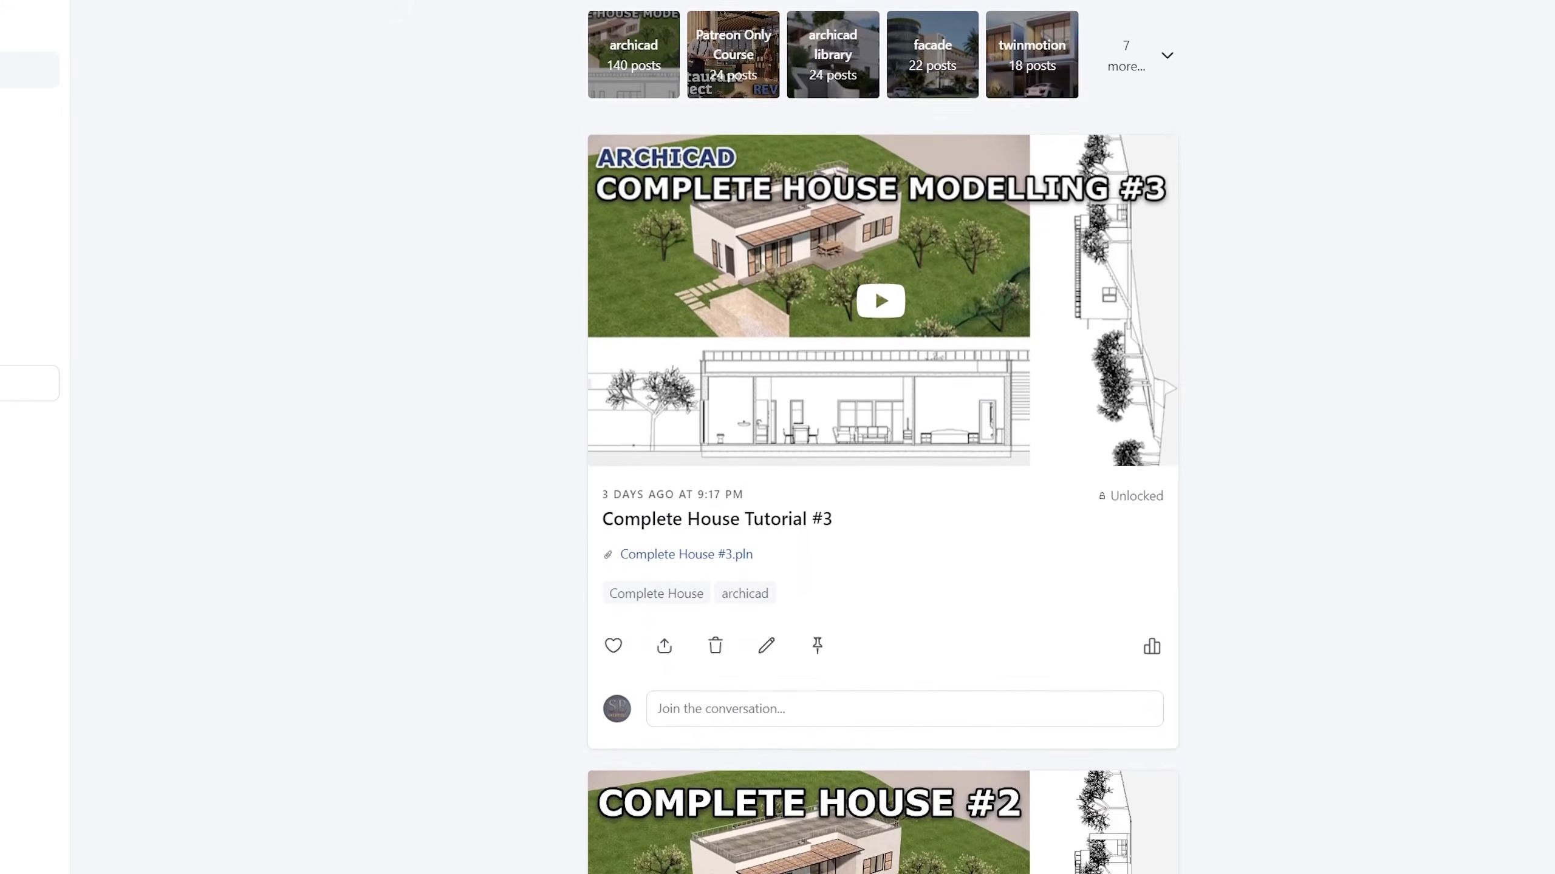
{"action": "scroll", "coordinate": [882, 437], "scroll_direction": "down", "scroll_amount": 7}
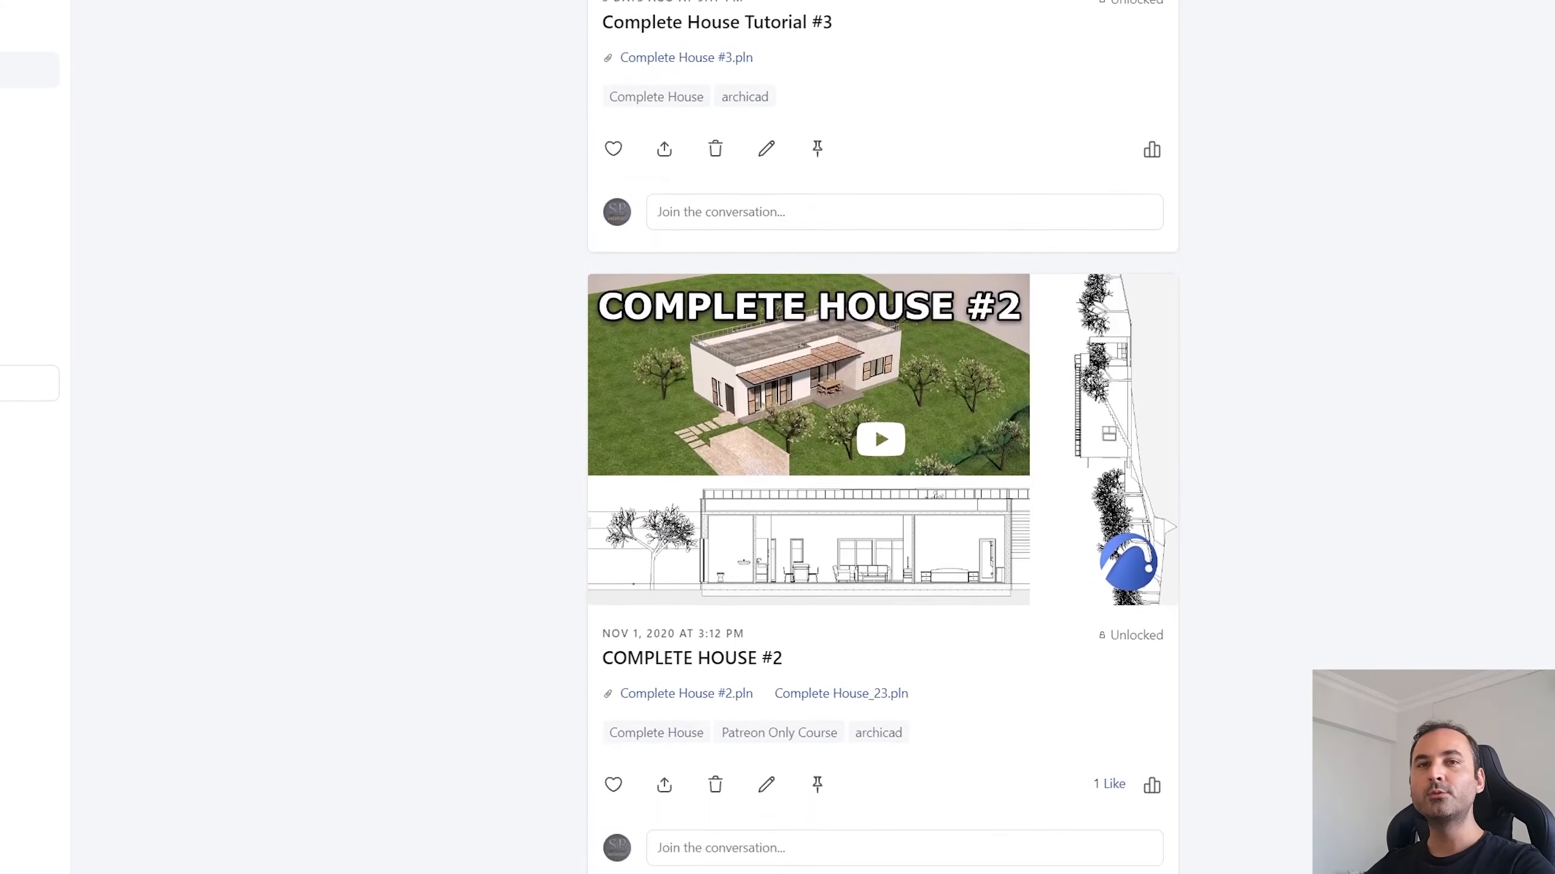
{"action": "scroll", "coordinate": [882, 438], "scroll_direction": "down", "scroll_amount": 7}
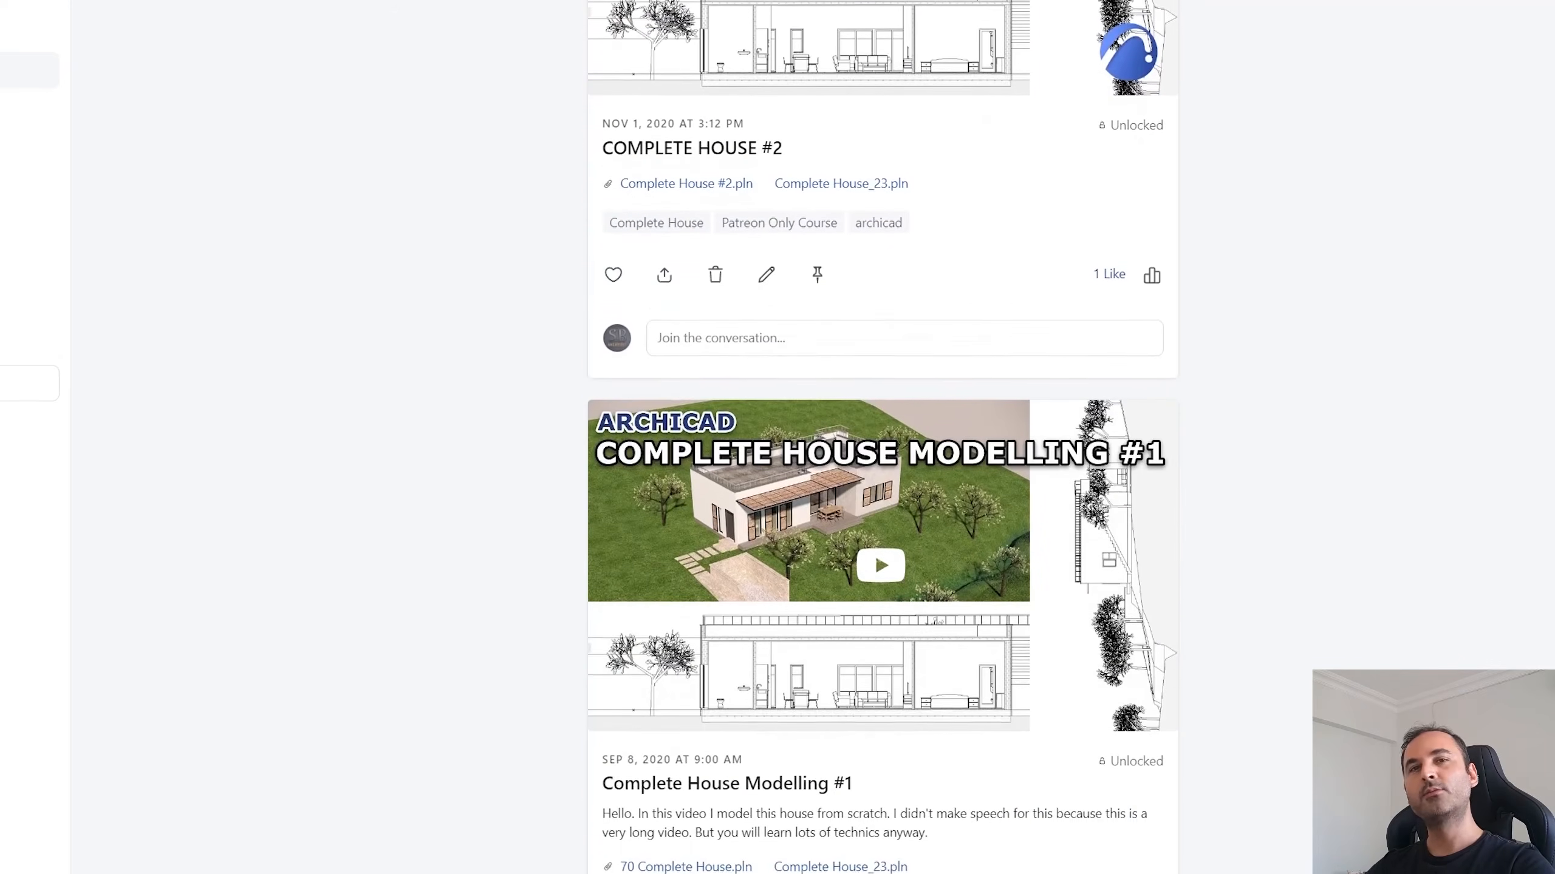
{"action": "scroll", "coordinate": [882, 437], "scroll_direction": "down", "scroll_amount": 10}
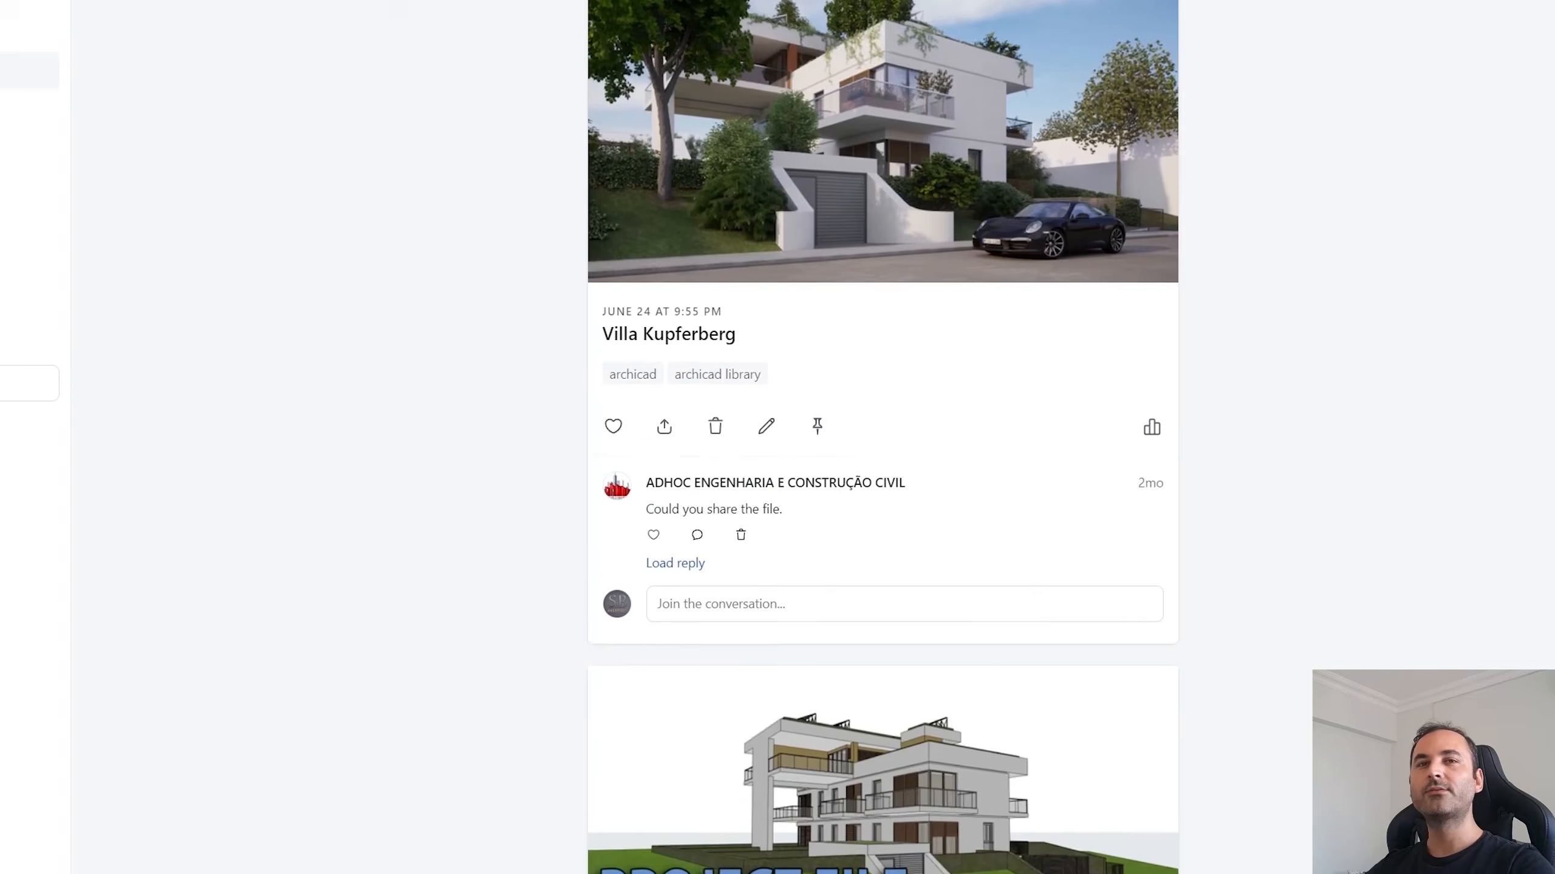
{"action": "scroll", "coordinate": [882, 437], "scroll_direction": "down", "scroll_amount": 10}
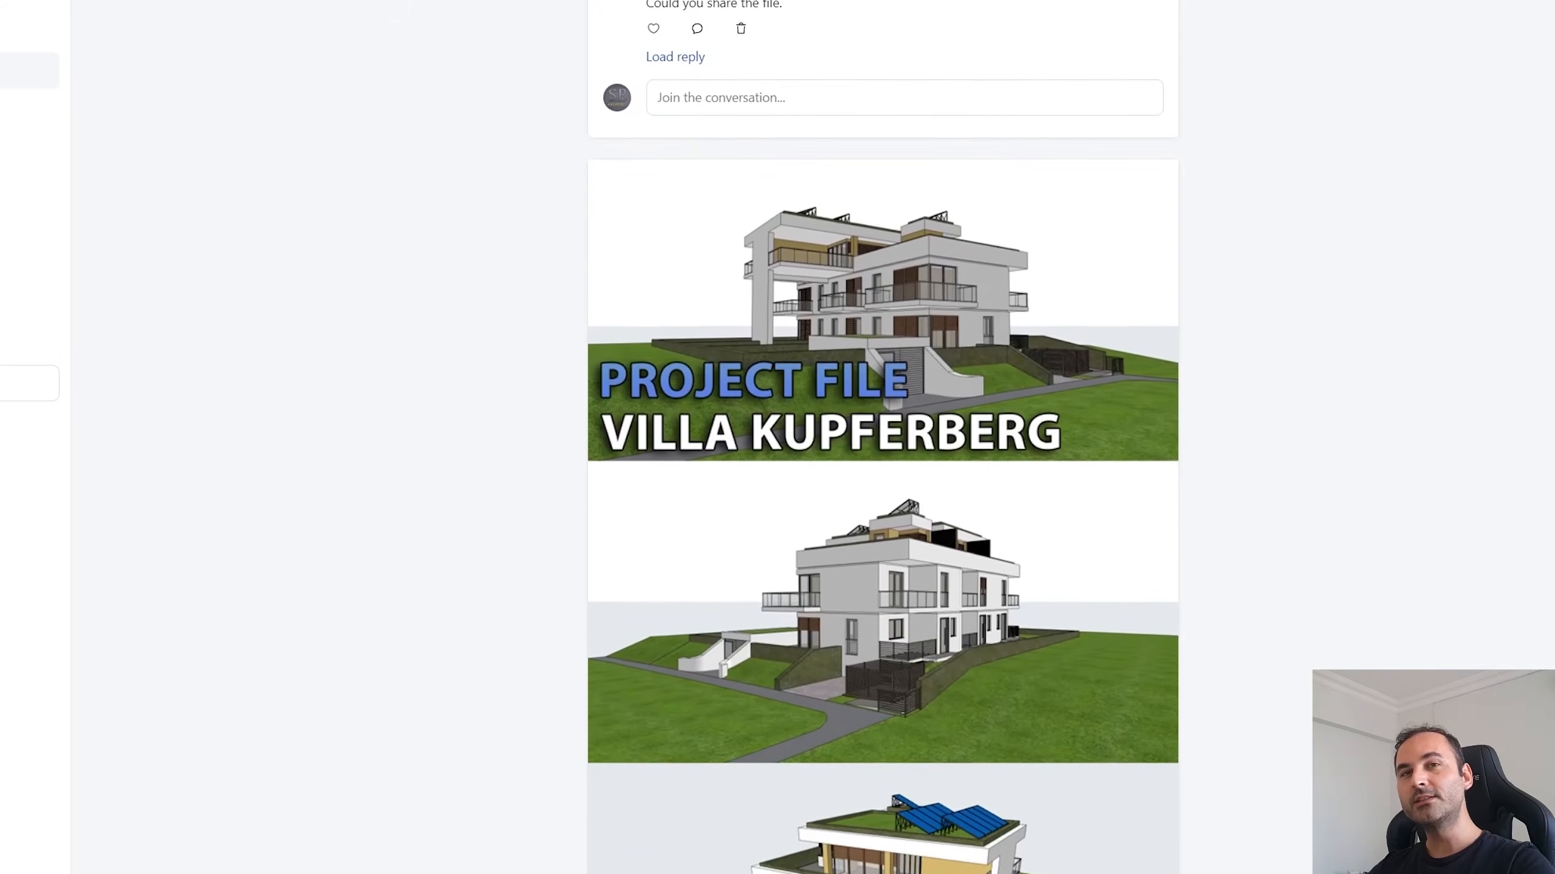
{"action": "scroll", "coordinate": [883, 437], "scroll_direction": "down", "scroll_amount": 12}
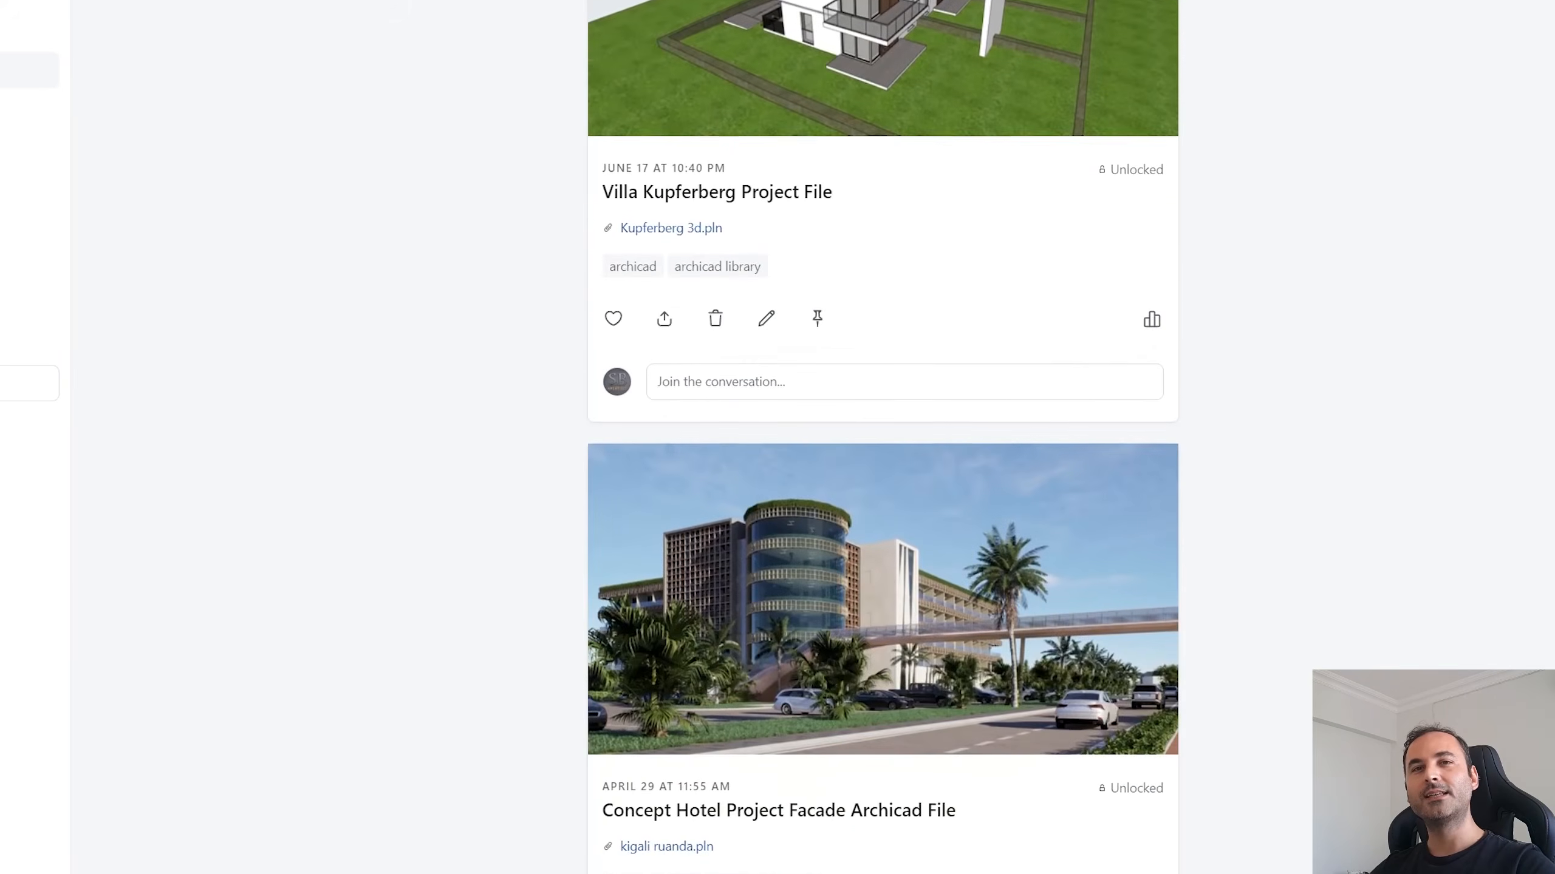
{"action": "scroll", "coordinate": [883, 437], "scroll_direction": "down", "scroll_amount": 8}
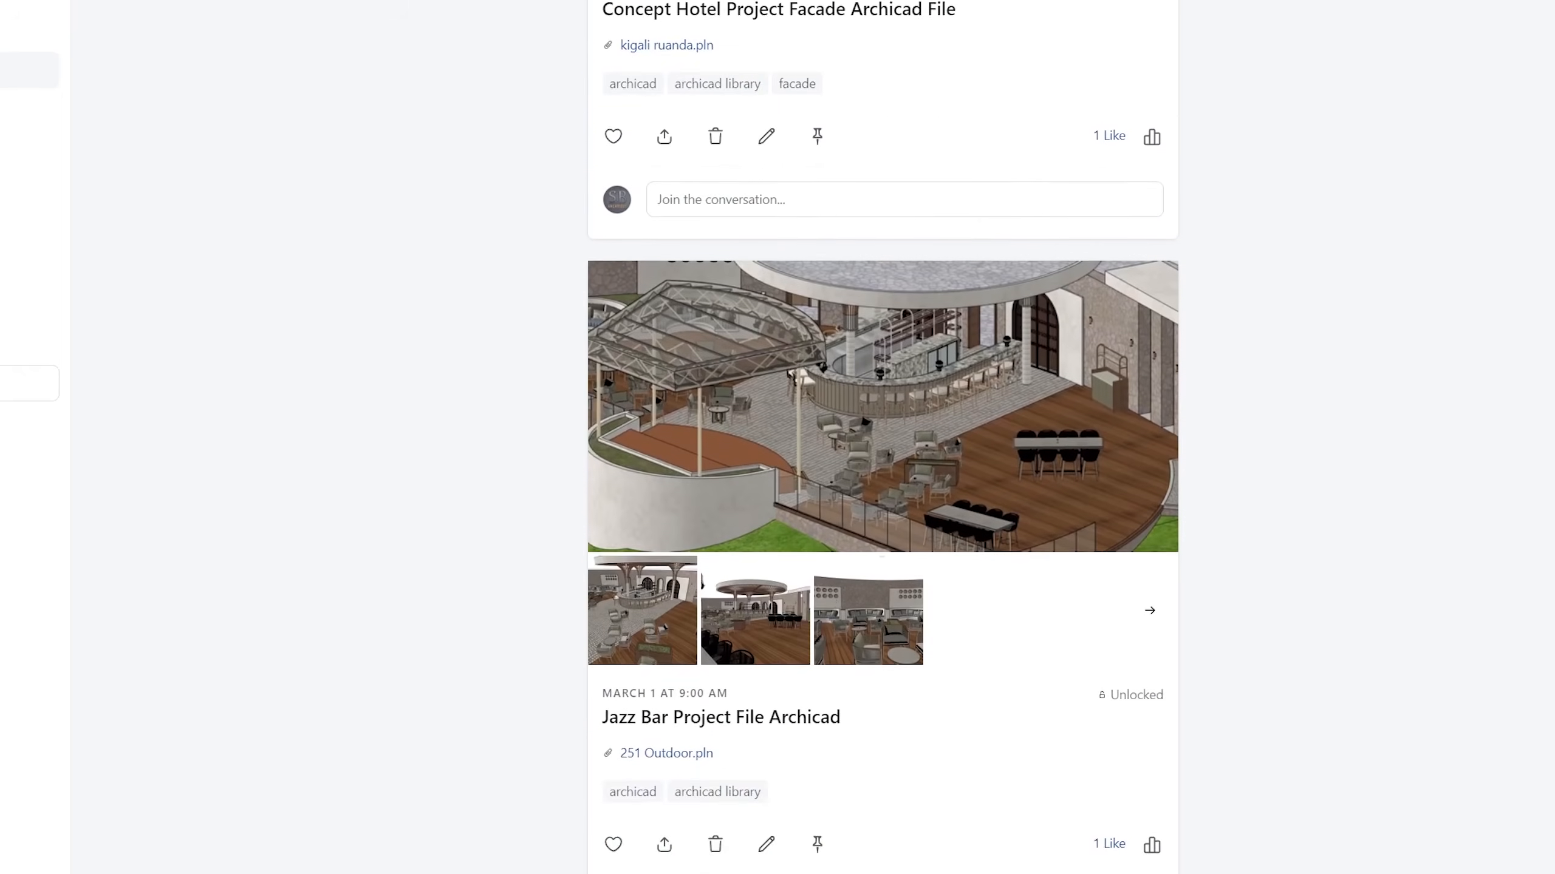